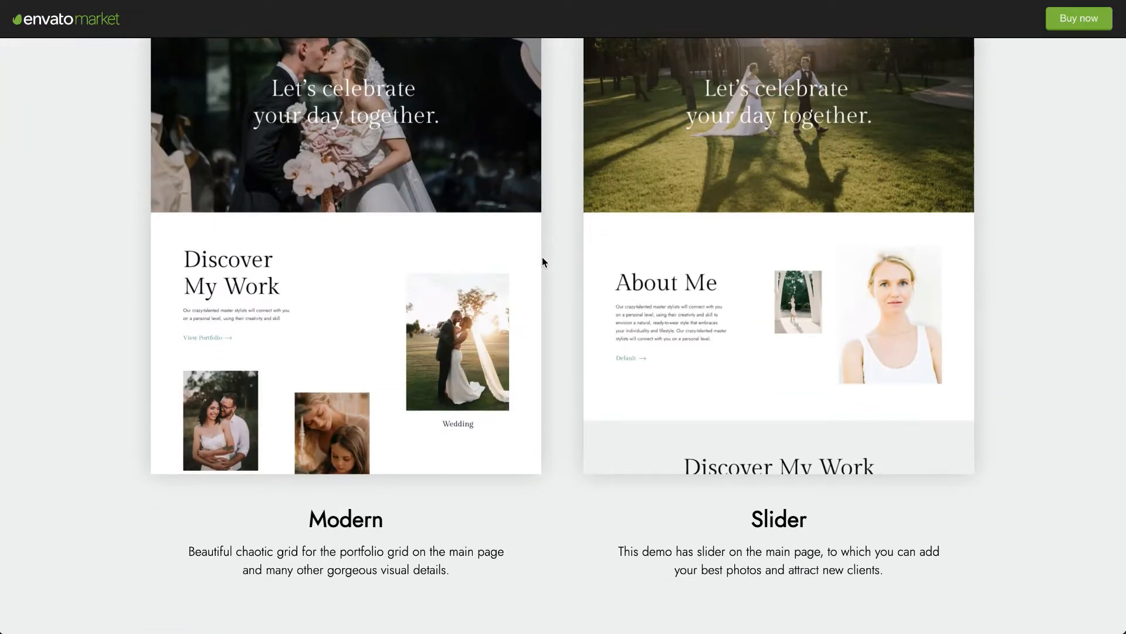
- Look over the Amie theme's demo previews and open the Multipurpose demo
{"action": "scroll", "coordinate": [543, 258], "scroll_direction": "up", "scroll_amount": 7}
{"action": "scroll", "coordinate": [542, 263], "scroll_direction": "up", "scroll_amount": 2}
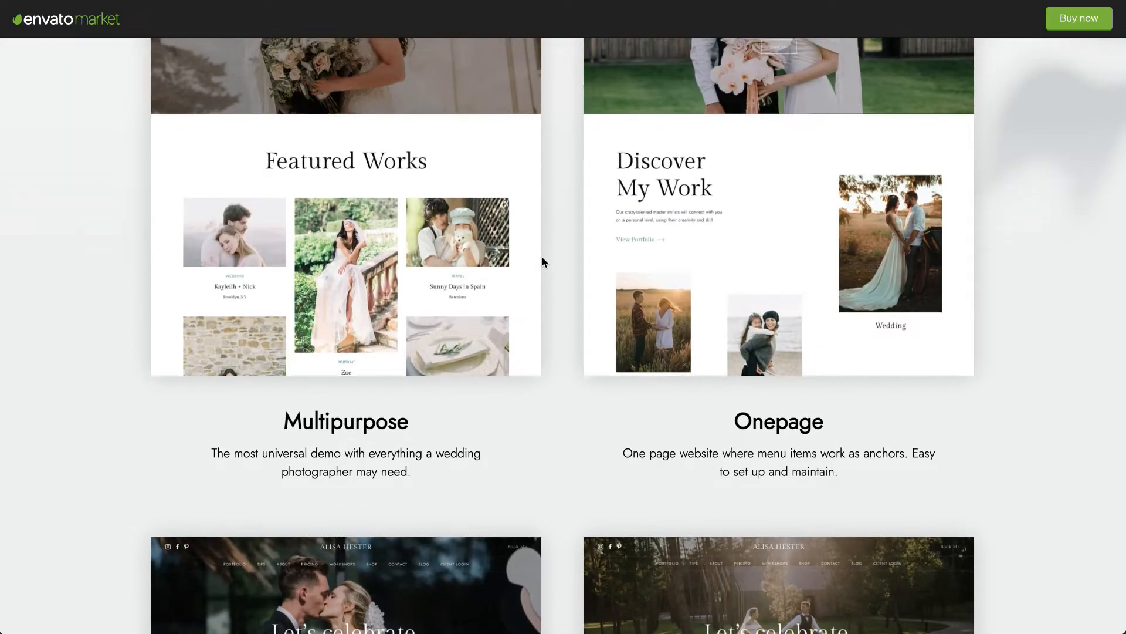
{"action": "scroll", "coordinate": [542, 262], "scroll_direction": "down", "scroll_amount": 9}
{"action": "scroll", "coordinate": [542, 262], "scroll_direction": "up", "scroll_amount": 15}
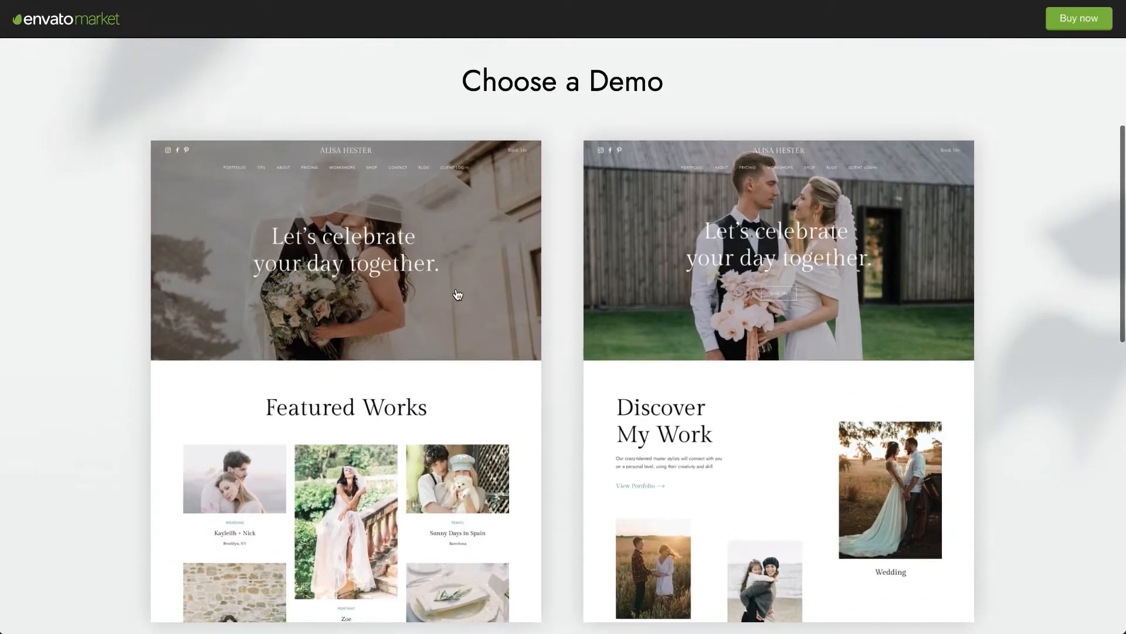
{"action": "left_click", "coordinate": [458, 294]}
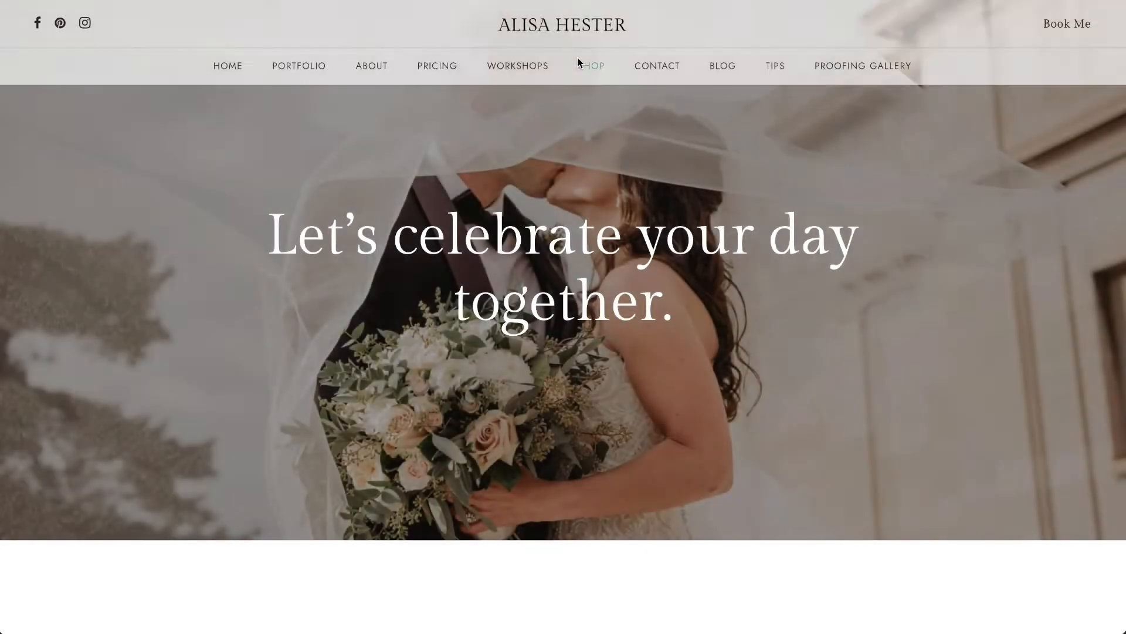
- Examine the Multipurpose demo's home page, including its portfolio grid, testimonials section and site navigation
{"action": "scroll", "coordinate": [536, 203], "scroll_direction": "down", "scroll_amount": 2}
{"action": "scroll", "coordinate": [537, 203], "scroll_direction": "down", "scroll_amount": 9}
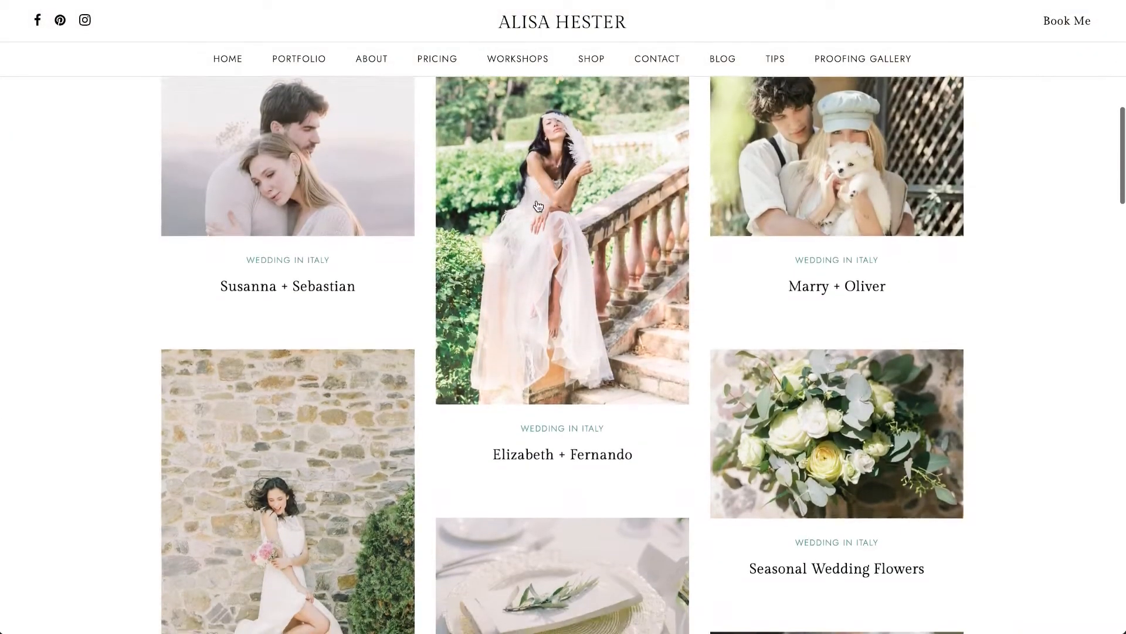
{"action": "scroll", "coordinate": [536, 203], "scroll_direction": "up", "scroll_amount": 11}
{"action": "scroll", "coordinate": [537, 202], "scroll_direction": "down", "scroll_amount": 6}
{"action": "scroll", "coordinate": [536, 205], "scroll_direction": "down", "scroll_amount": 20}
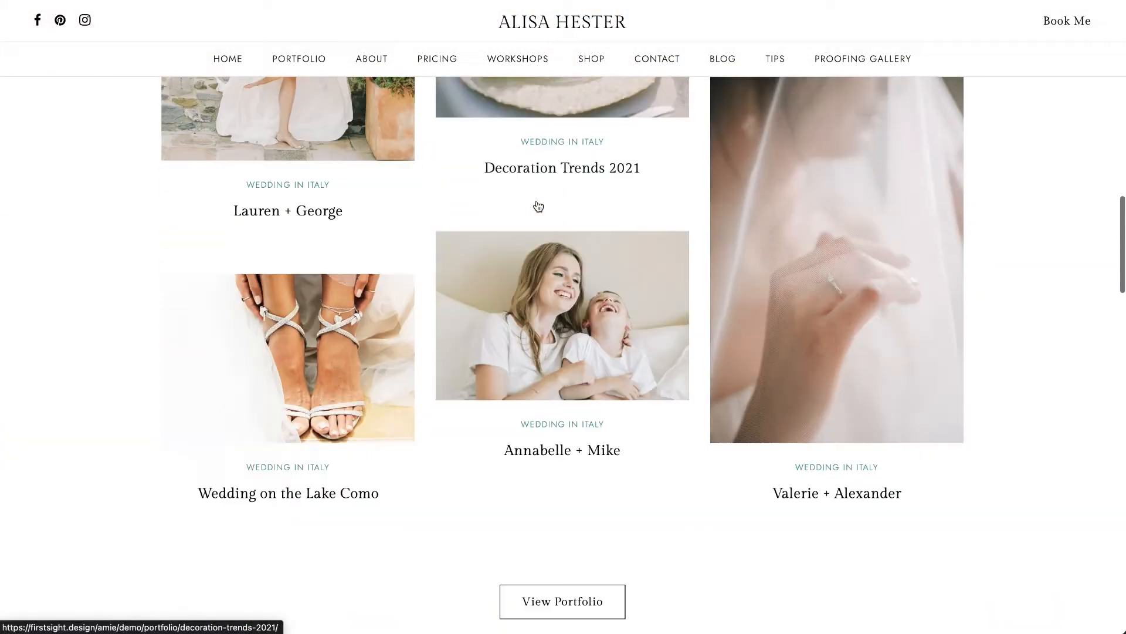
{"action": "scroll", "coordinate": [536, 204], "scroll_direction": "down", "scroll_amount": 4}
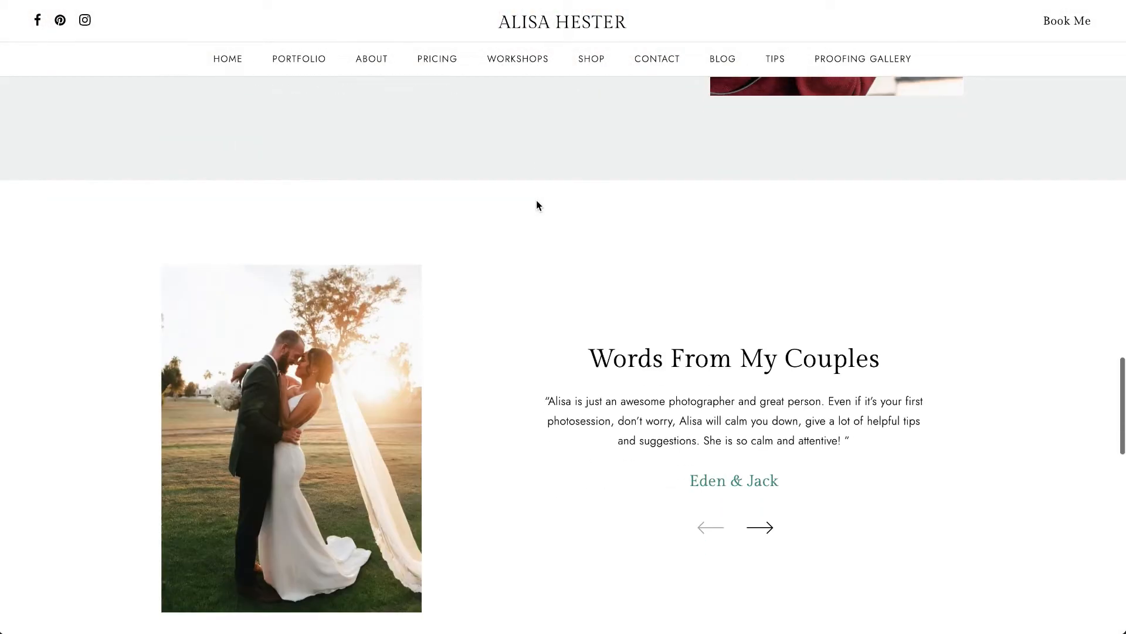
{"action": "mouse_move", "coordinate": [288, 61]}
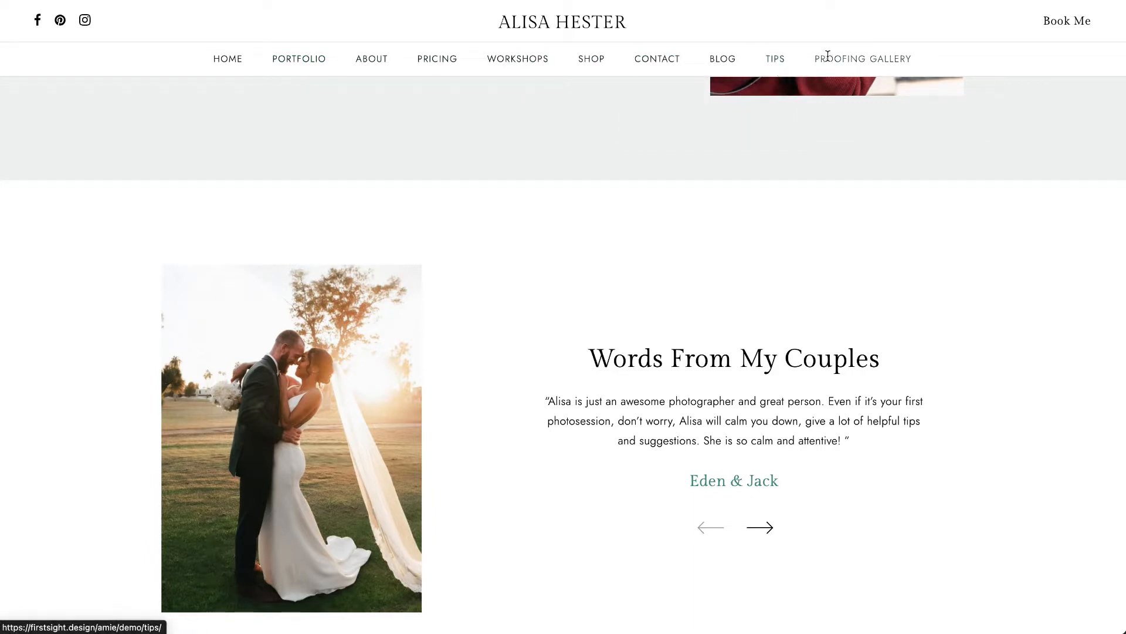
{"action": "scroll", "coordinate": [709, 256], "scroll_direction": "up", "scroll_amount": 20}
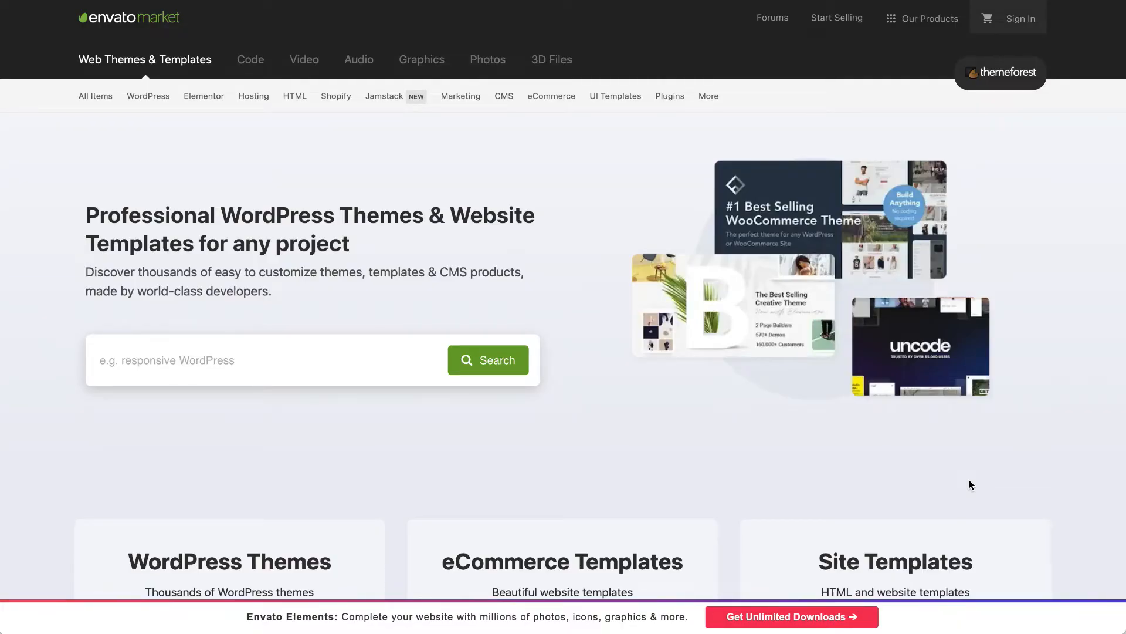
- Examine the ThemeForest home page, including its template categories and featured themes
{"action": "scroll", "coordinate": [969, 479], "scroll_direction": "down", "scroll_amount": 6}
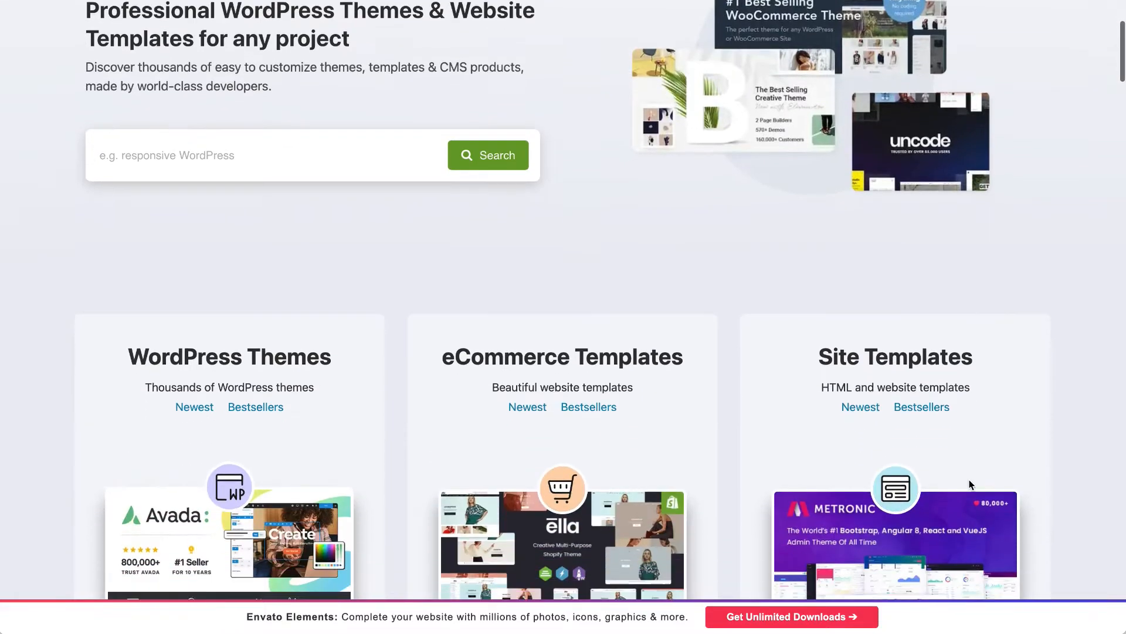
{"action": "scroll", "coordinate": [969, 480], "scroll_direction": "down", "scroll_amount": 7}
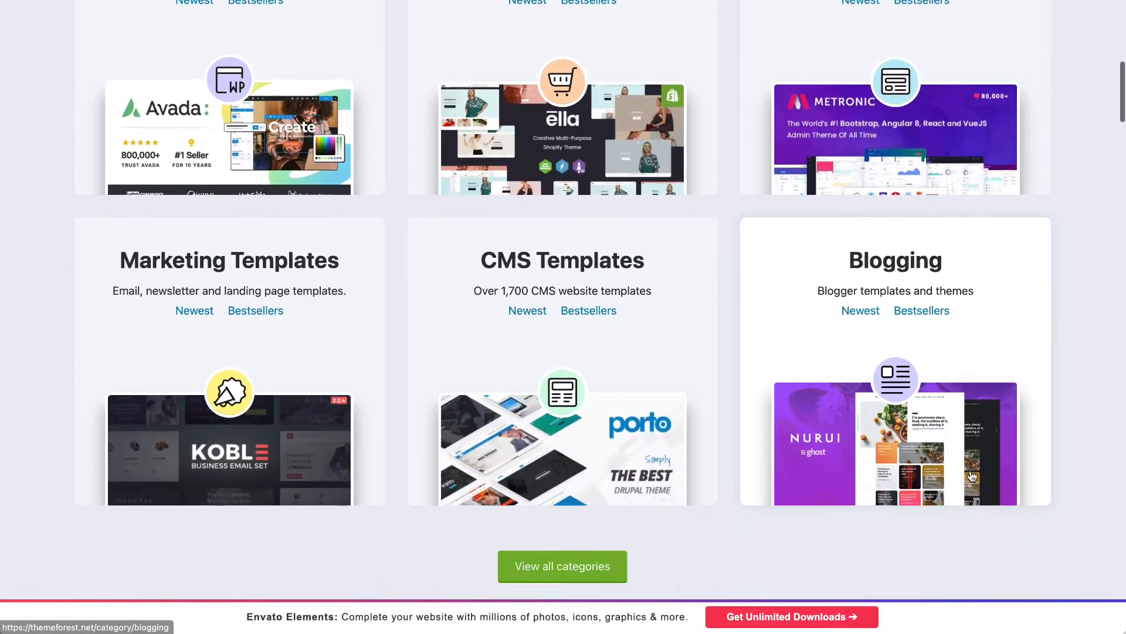
{"action": "scroll", "coordinate": [972, 475], "scroll_direction": "down", "scroll_amount": 7}
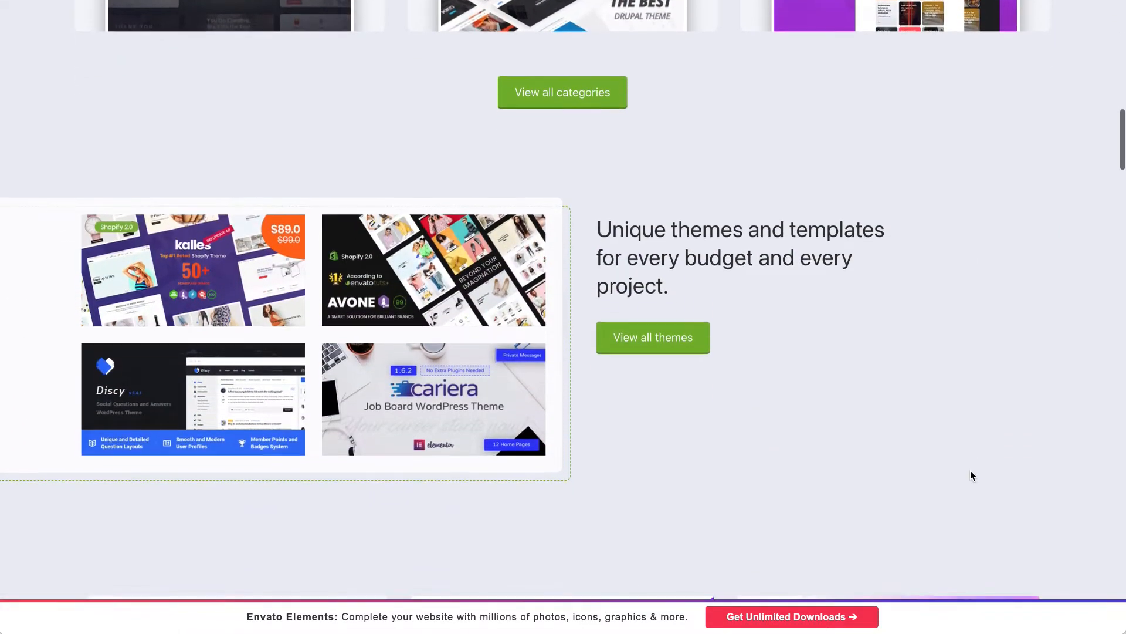
{"action": "scroll", "coordinate": [970, 470], "scroll_direction": "down", "scroll_amount": 5}
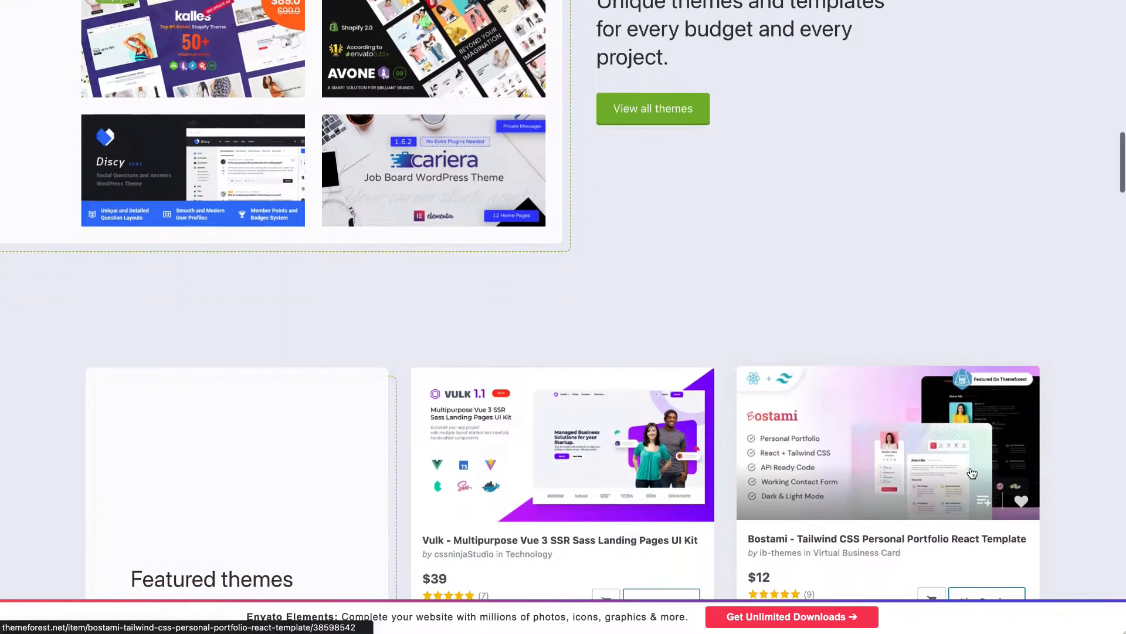
{"action": "scroll", "coordinate": [972, 473], "scroll_direction": "down", "scroll_amount": 4}
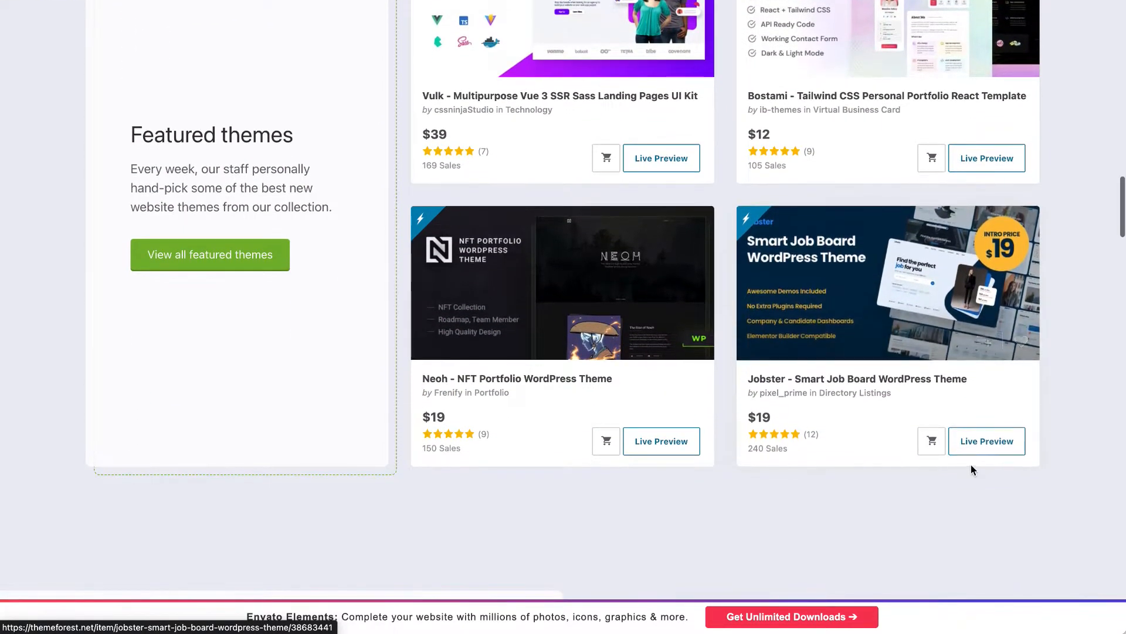
{"action": "scroll", "coordinate": [972, 471], "scroll_direction": "down", "scroll_amount": 2}
{"action": "scroll", "coordinate": [971, 469], "scroll_direction": "down", "scroll_amount": 3}
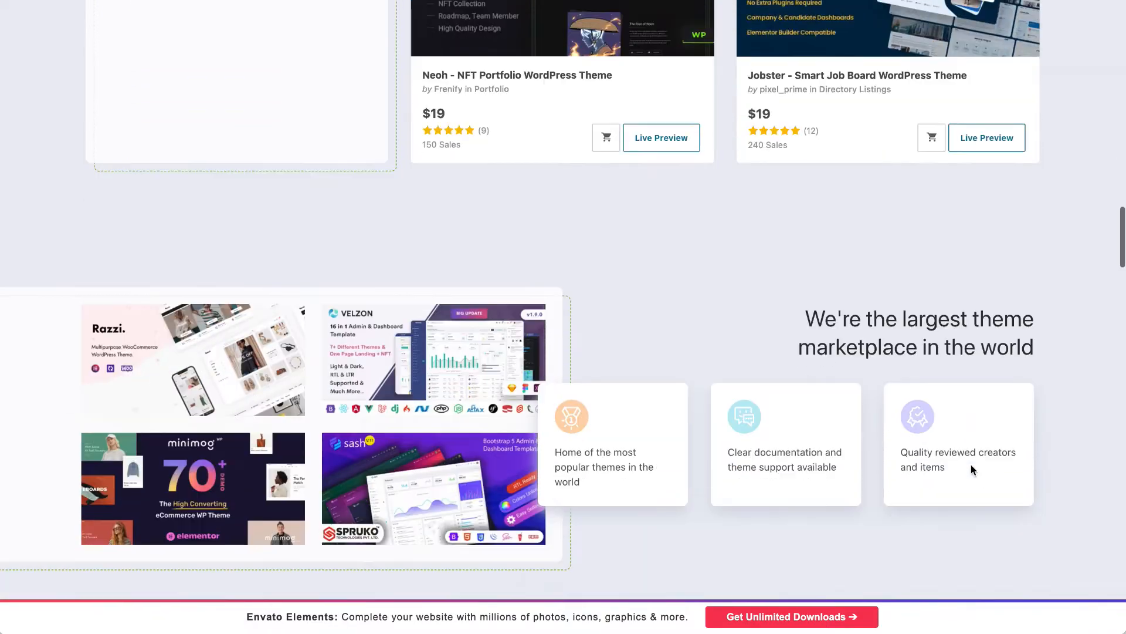
{"action": "scroll", "coordinate": [971, 470], "scroll_direction": "up", "scroll_amount": 20}
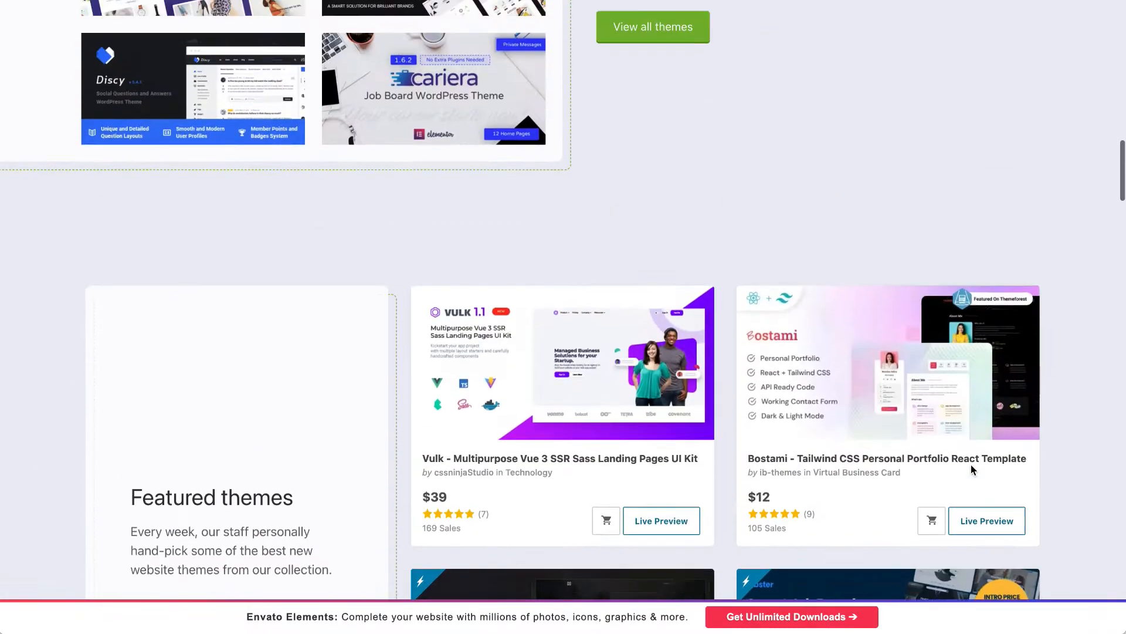
{"action": "scroll", "coordinate": [971, 469], "scroll_direction": "up", "scroll_amount": 2}
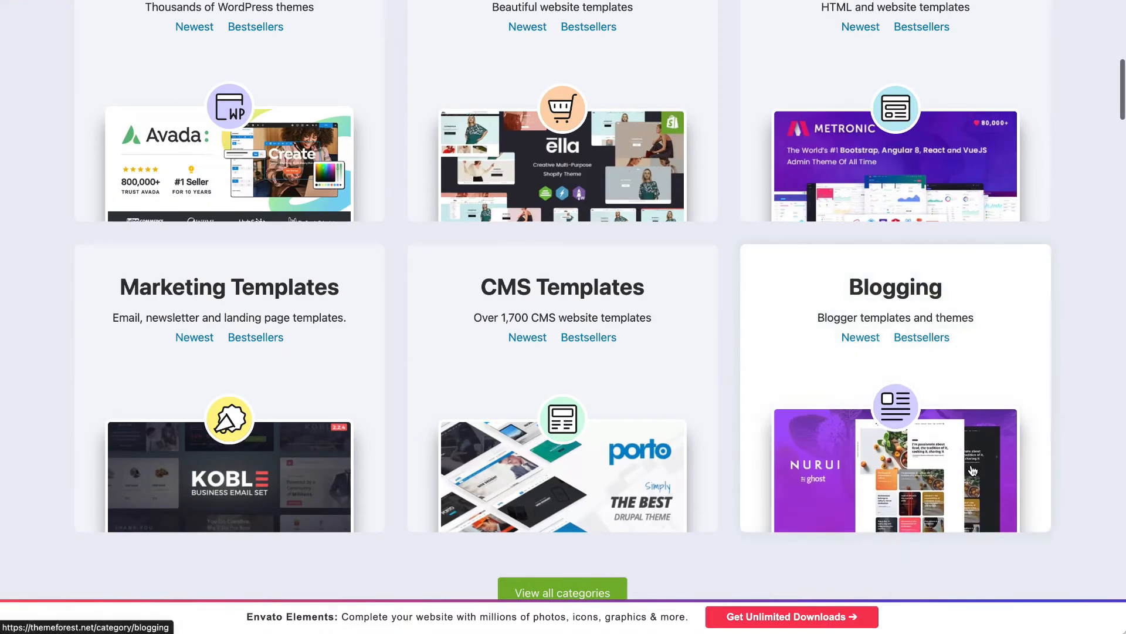
{"action": "scroll", "coordinate": [971, 469], "scroll_direction": "up", "scroll_amount": 6}
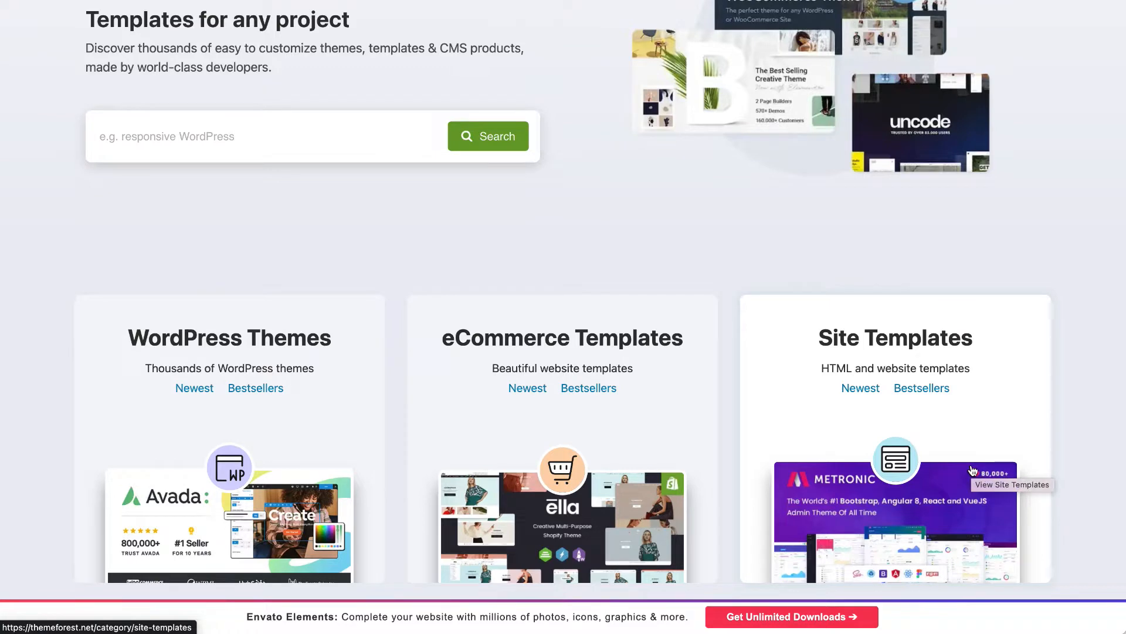
{"action": "scroll", "coordinate": [972, 471], "scroll_direction": "up", "scroll_amount": 4}
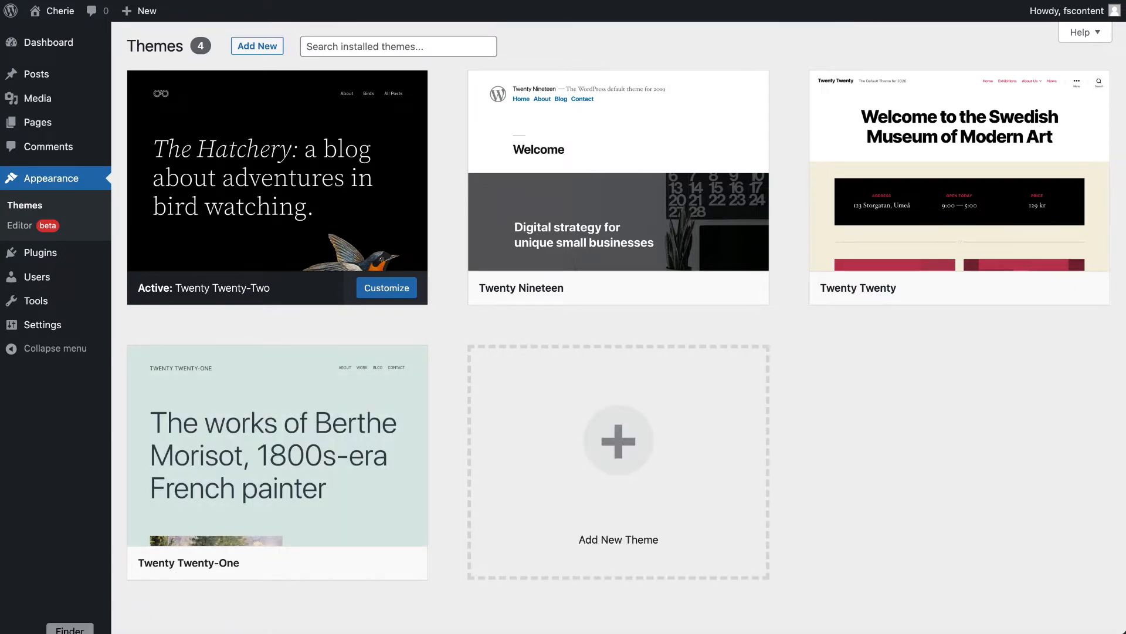
- Switch to Finder, inspect amie-child.zip and amie.zip in the amie-wordpress-theme 5 folder, and return to the WordPress Themes page
{"action": "left_click", "coordinate": [70, 631]}
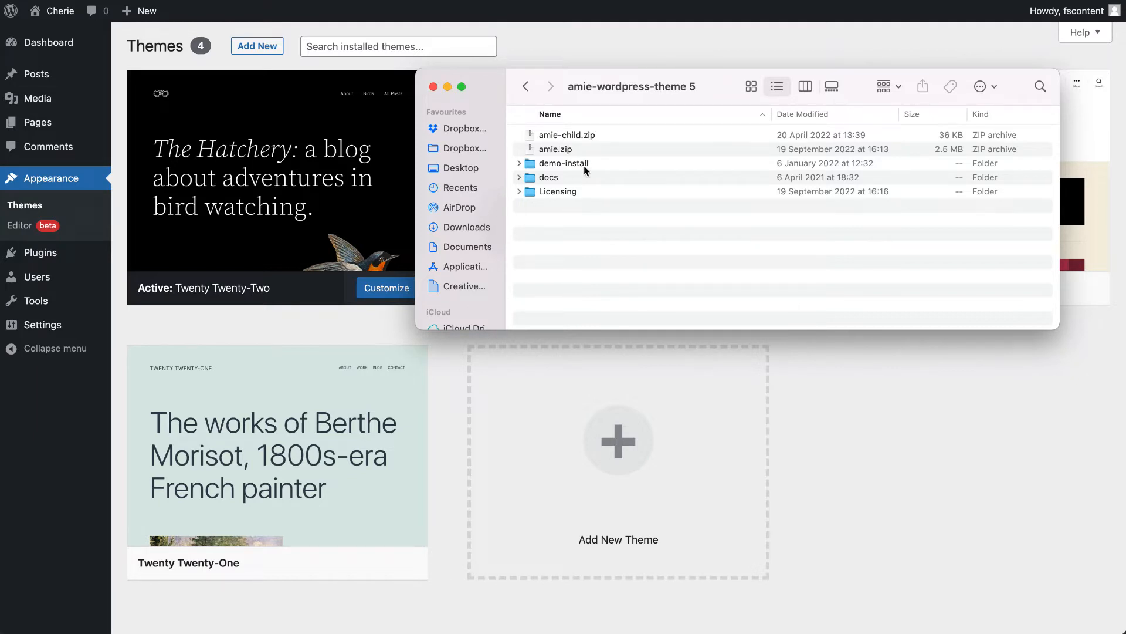
{"action": "left_click_drag", "start_coordinate": [581, 146], "coordinate": [583, 134]}
{"action": "left_click", "coordinate": [582, 134]}
{"action": "left_click", "coordinate": [582, 148]}
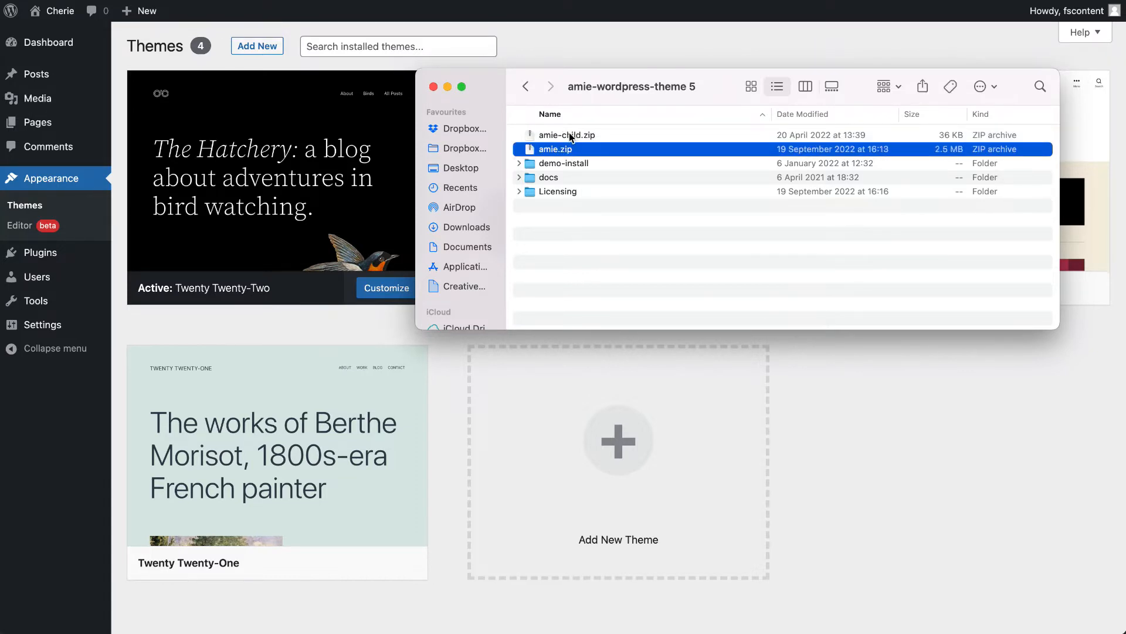
{"action": "left_click", "coordinate": [365, 324]}
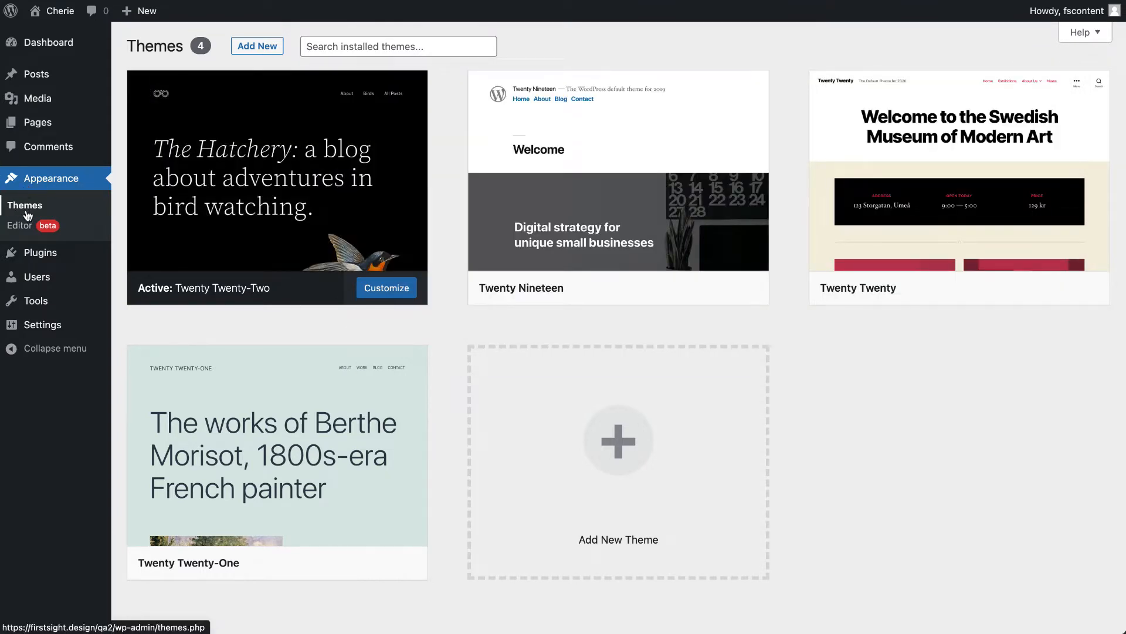
- Upload amie-child.zip from the amie-wordpress-theme 5 folder as a new theme and install it
{"action": "left_click", "coordinate": [255, 50]}
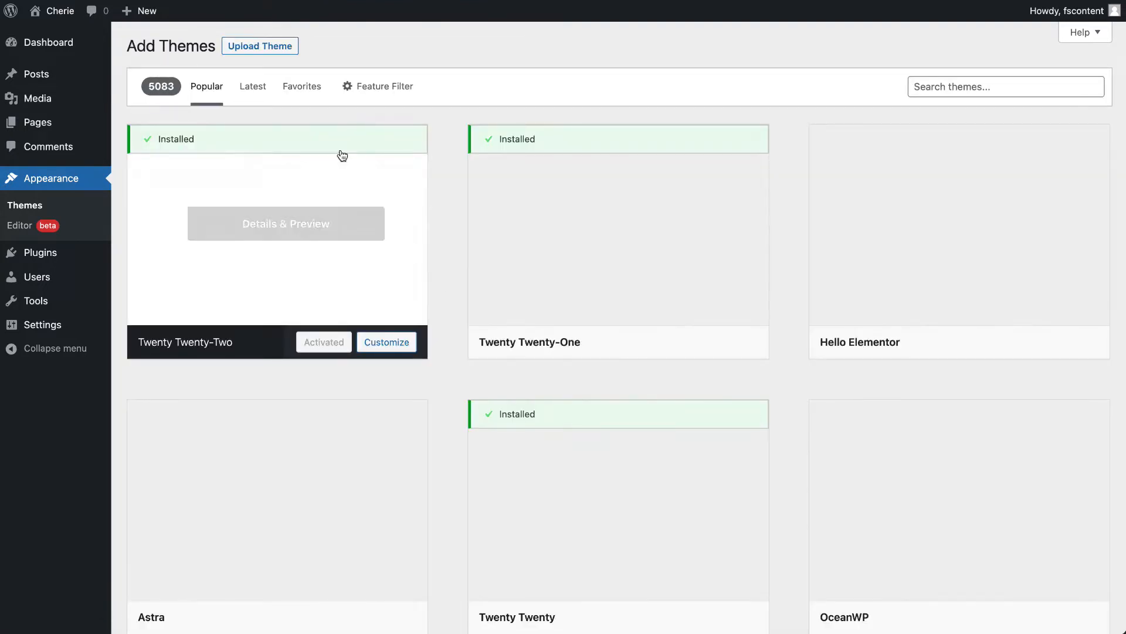
{"action": "left_click", "coordinate": [287, 54]}
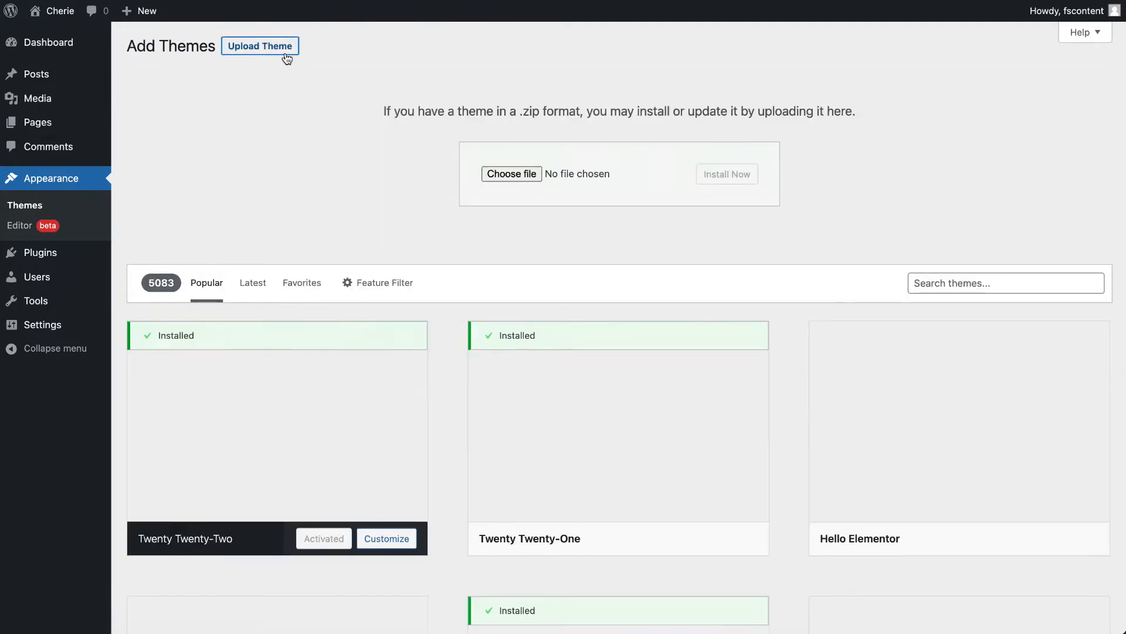
{"action": "left_click", "coordinate": [519, 172]}
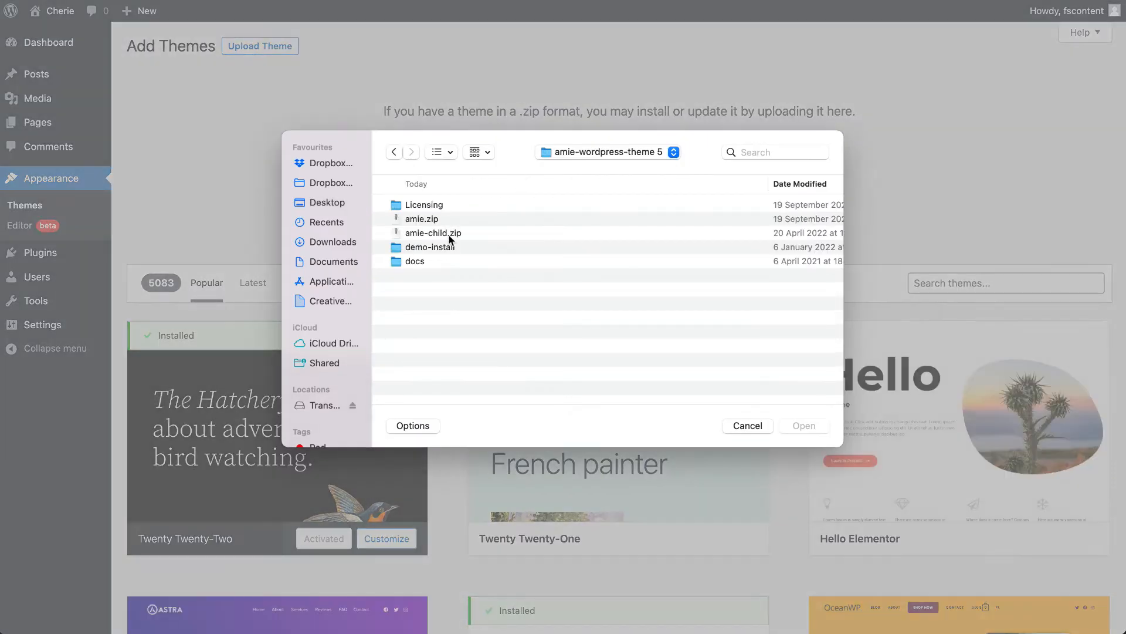
{"action": "left_click", "coordinate": [448, 233]}
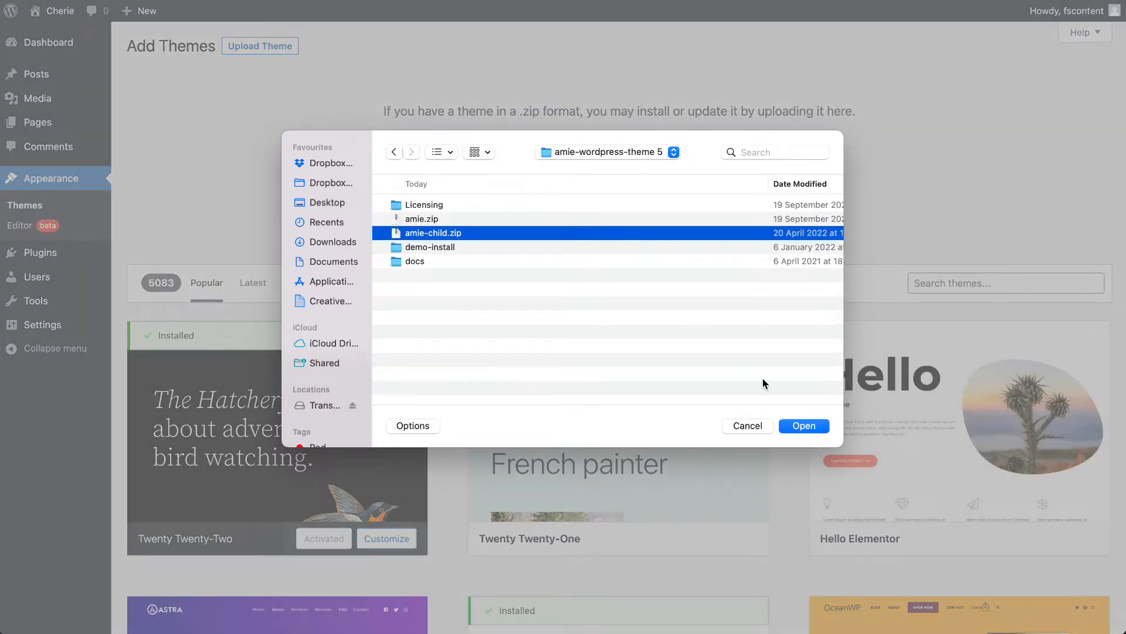
{"action": "left_click", "coordinate": [792, 421]}
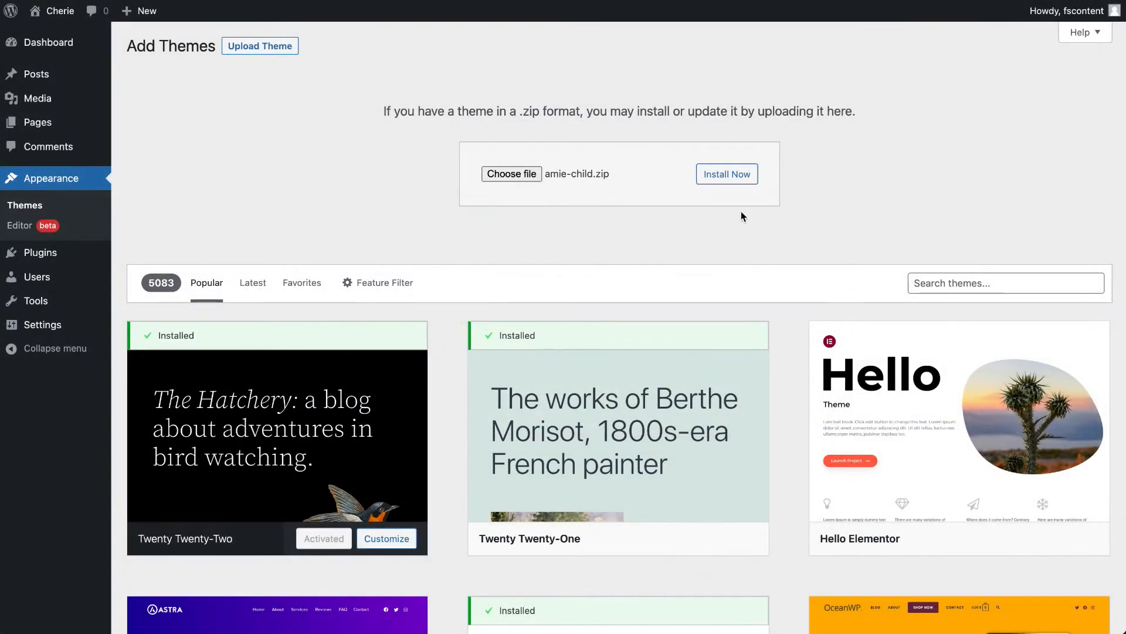
{"action": "left_click", "coordinate": [727, 175]}
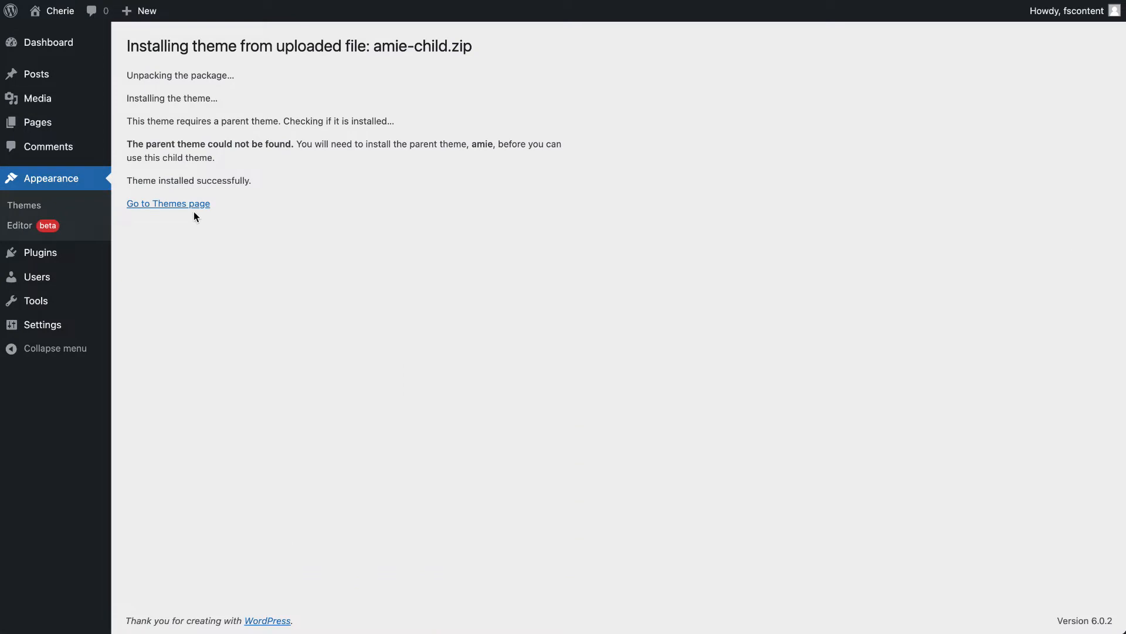
- Upload the parent theme file amie.zip as another new theme and install it
{"action": "left_click", "coordinate": [194, 205]}
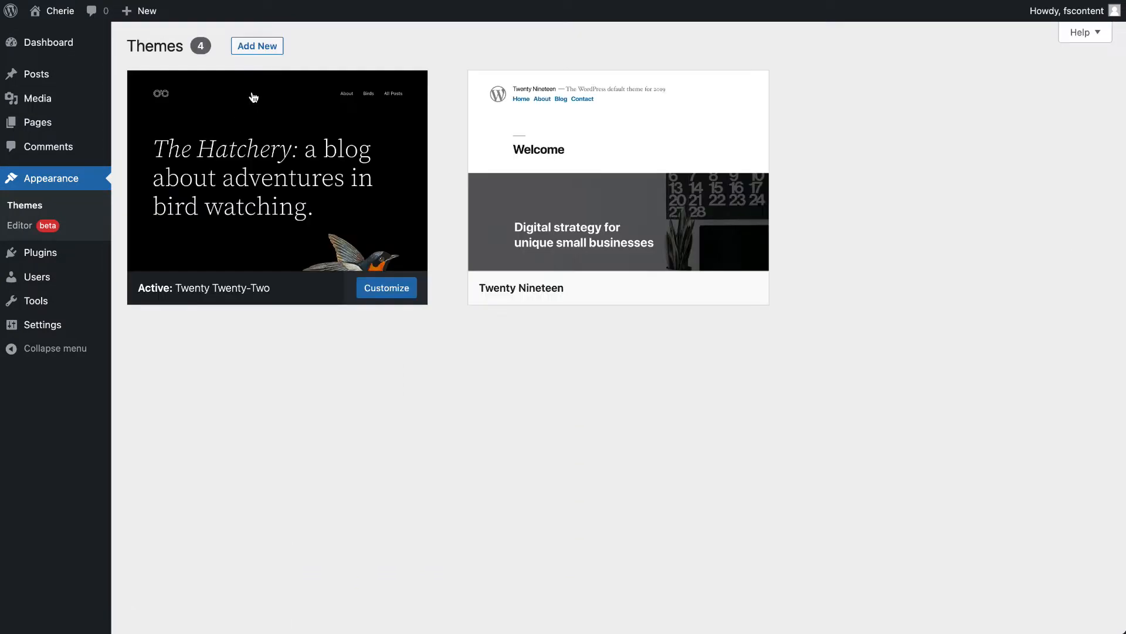
{"action": "left_click", "coordinate": [258, 47]}
{"action": "left_click", "coordinate": [275, 49]}
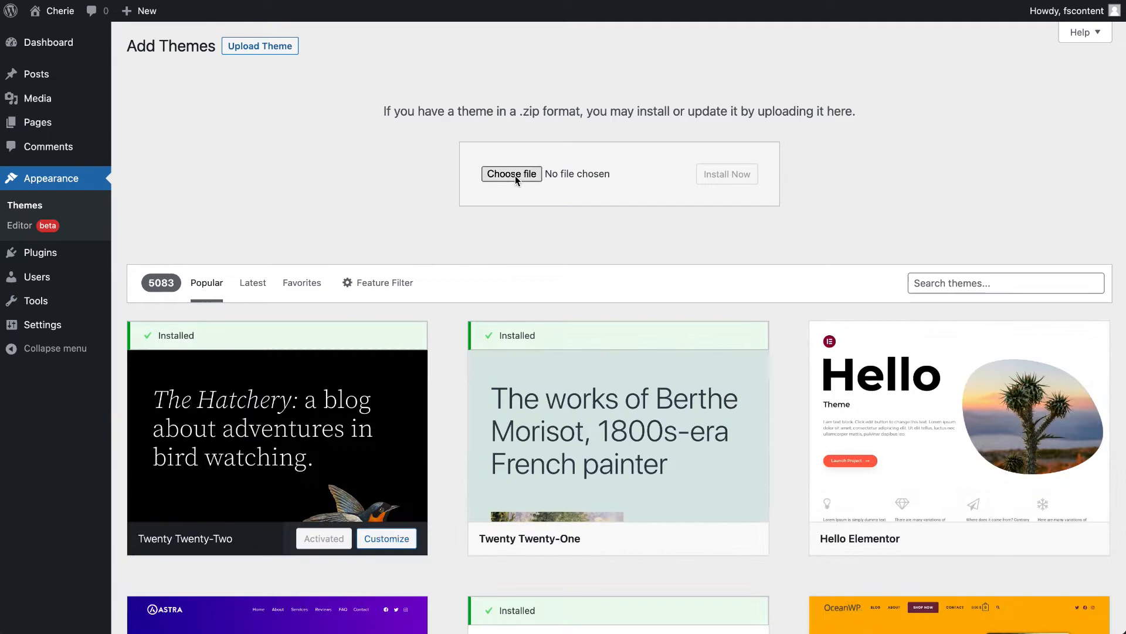
{"action": "left_click", "coordinate": [514, 174]}
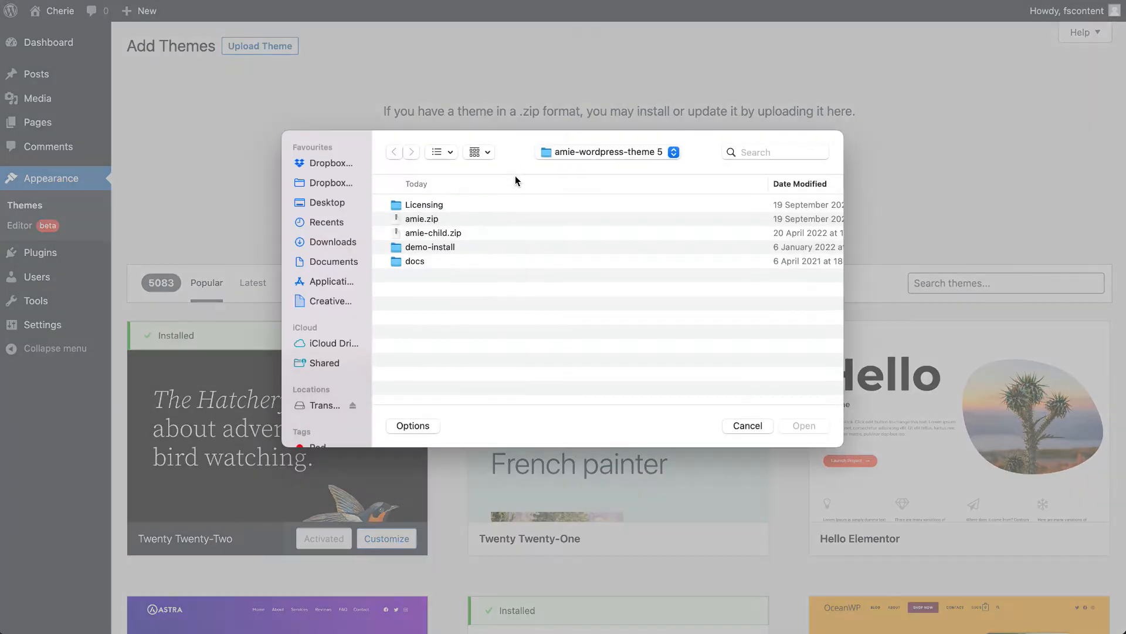
{"action": "left_click", "coordinate": [448, 218]}
{"action": "left_click", "coordinate": [805, 425]}
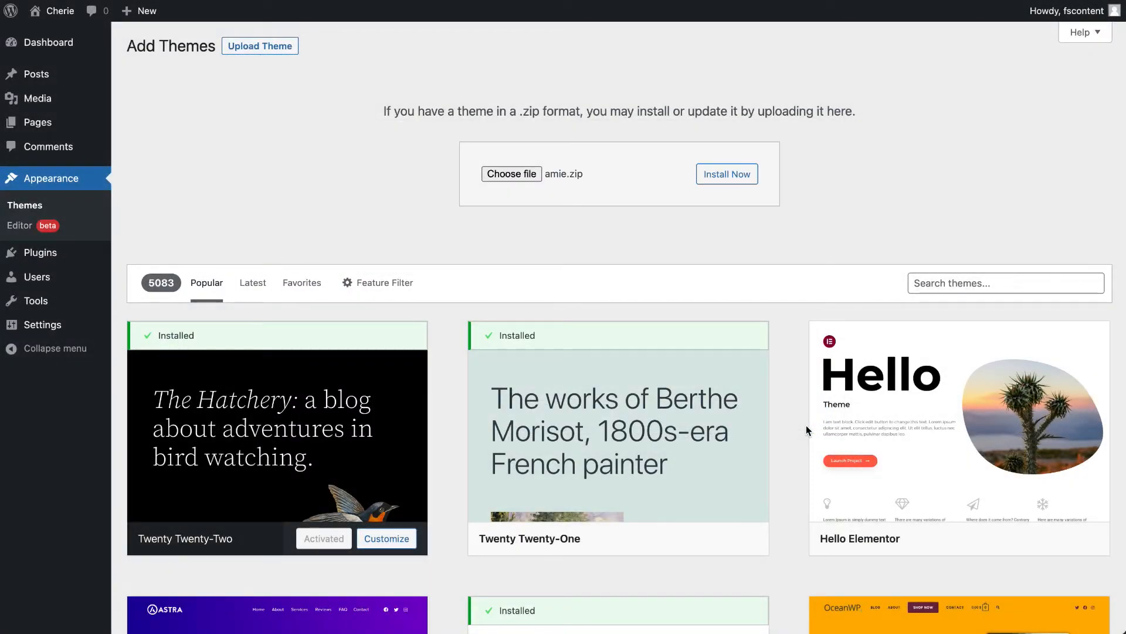
{"action": "left_click", "coordinate": [727, 174]}
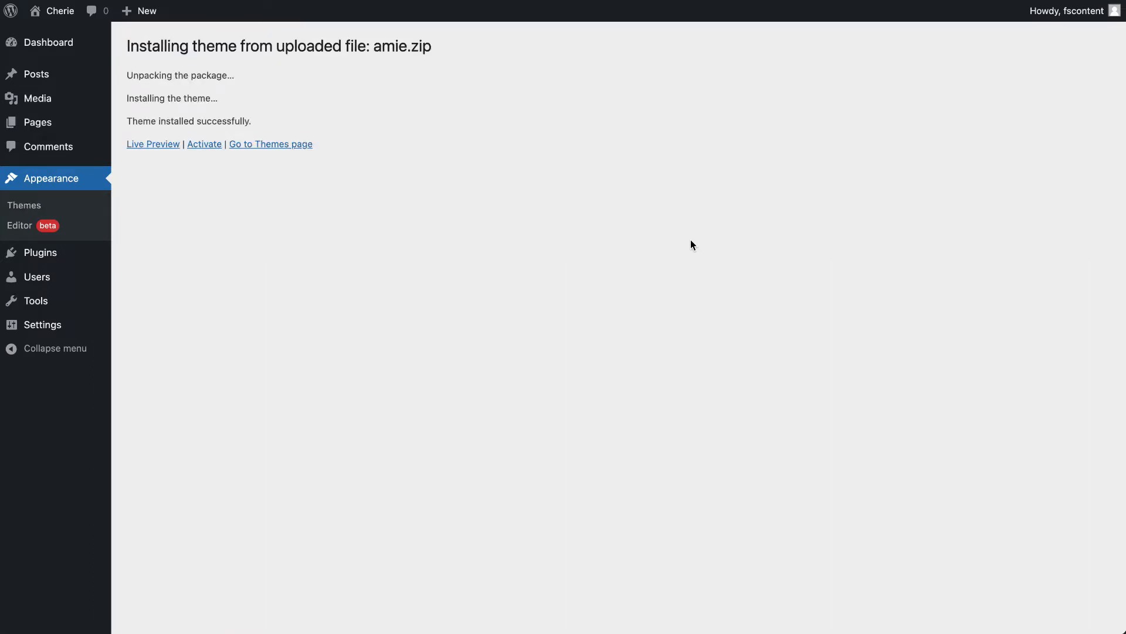
- Activate the Amie Child theme and open the installation page for its theme plugins
{"action": "left_click", "coordinate": [284, 149]}
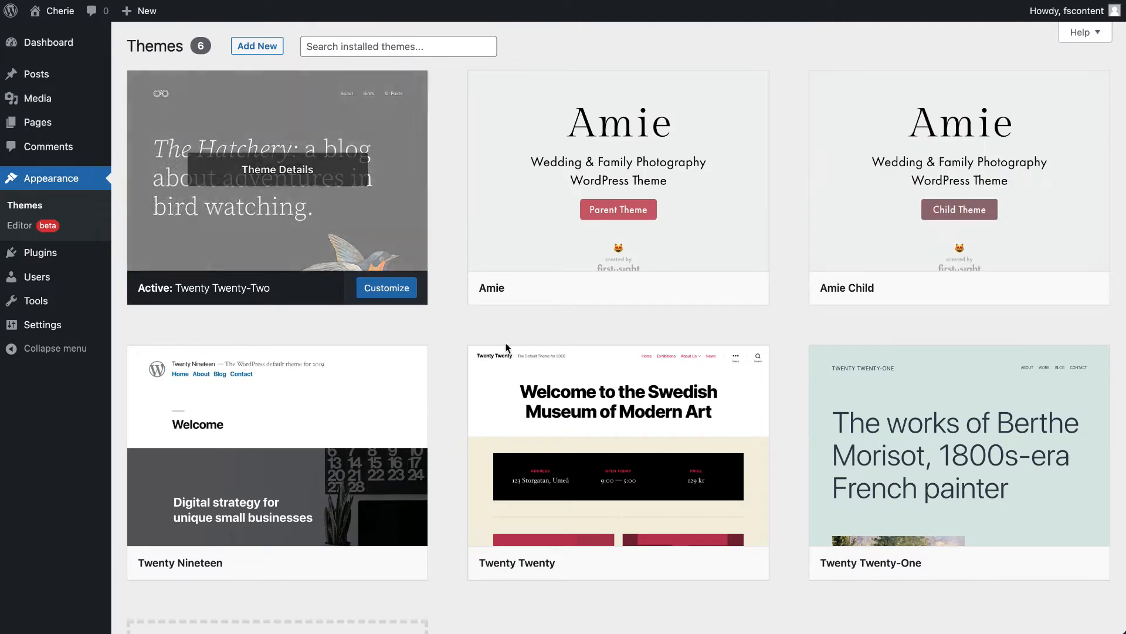
{"action": "left_click", "coordinate": [1004, 288]}
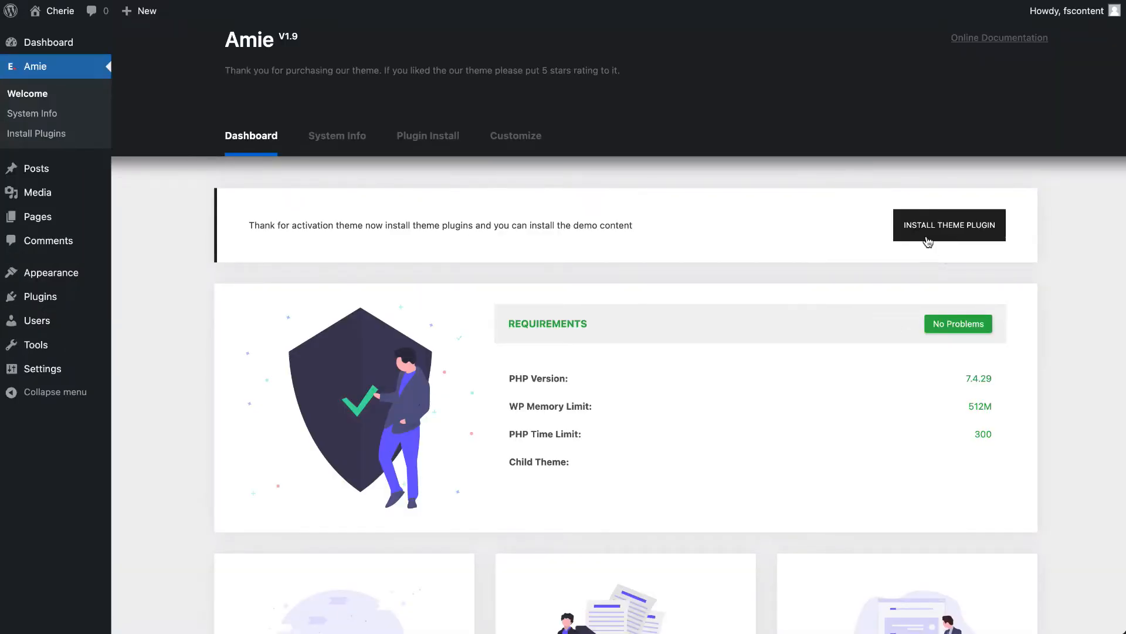
{"action": "left_click", "coordinate": [953, 239]}
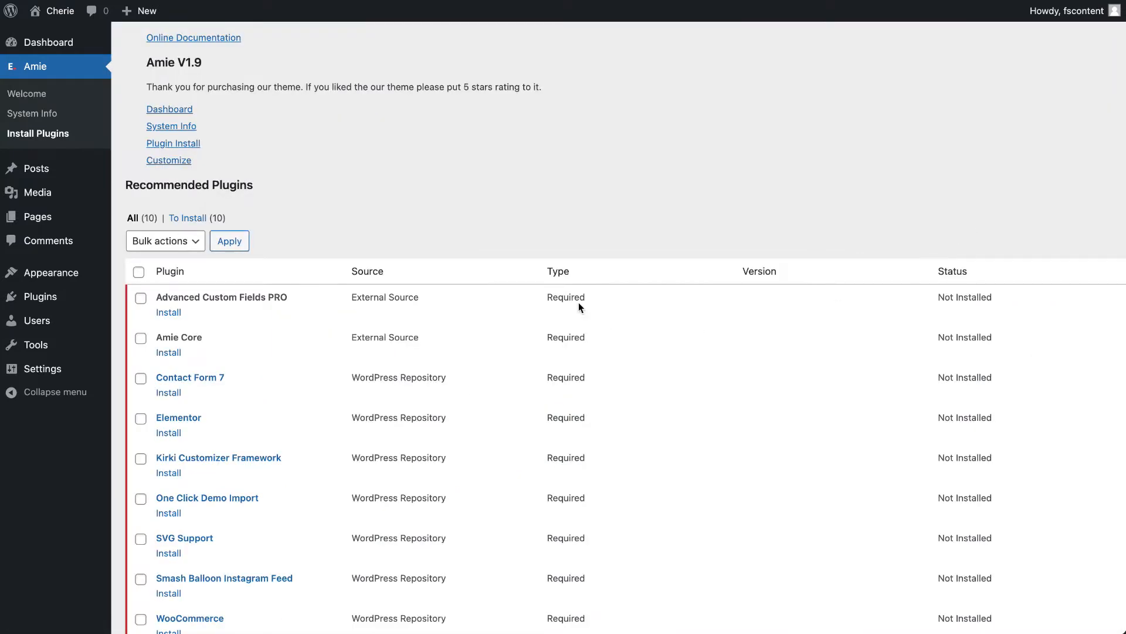
- Select all ten plugins in the recommended list and bulk-install them
{"action": "left_click", "coordinate": [139, 272]}
{"action": "scroll", "coordinate": [176, 327], "scroll_direction": "down", "scroll_amount": 3}
{"action": "scroll", "coordinate": [175, 322], "scroll_direction": "down", "scroll_amount": 2}
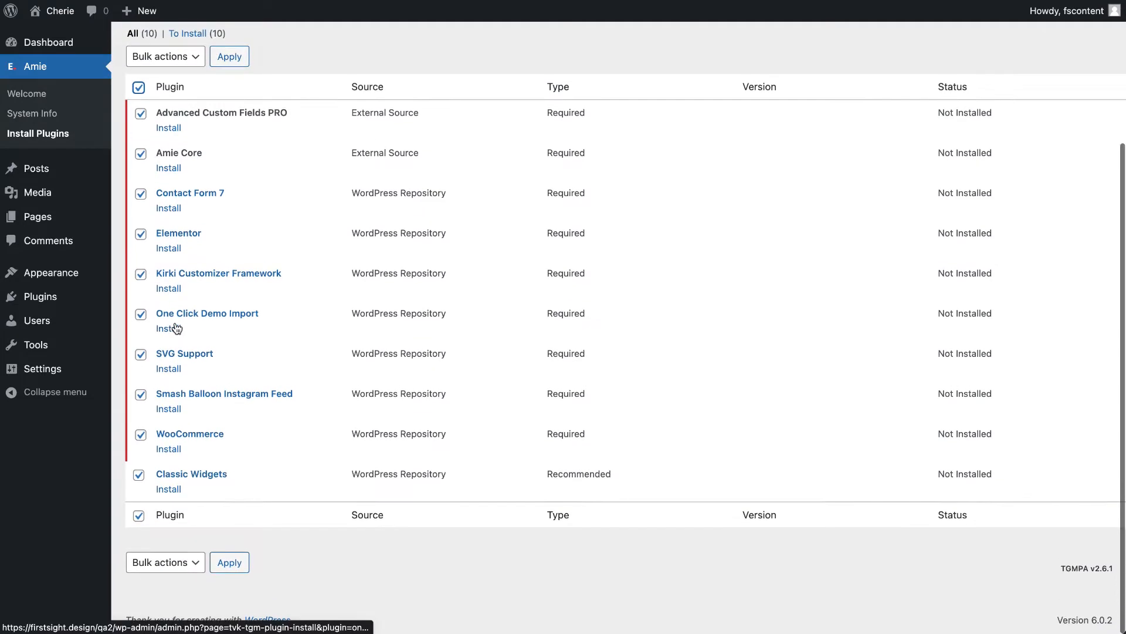
{"action": "scroll", "coordinate": [167, 282], "scroll_direction": "up", "scroll_amount": 4}
{"action": "left_click", "coordinate": [166, 241]}
{"action": "left_click", "coordinate": [182, 261]}
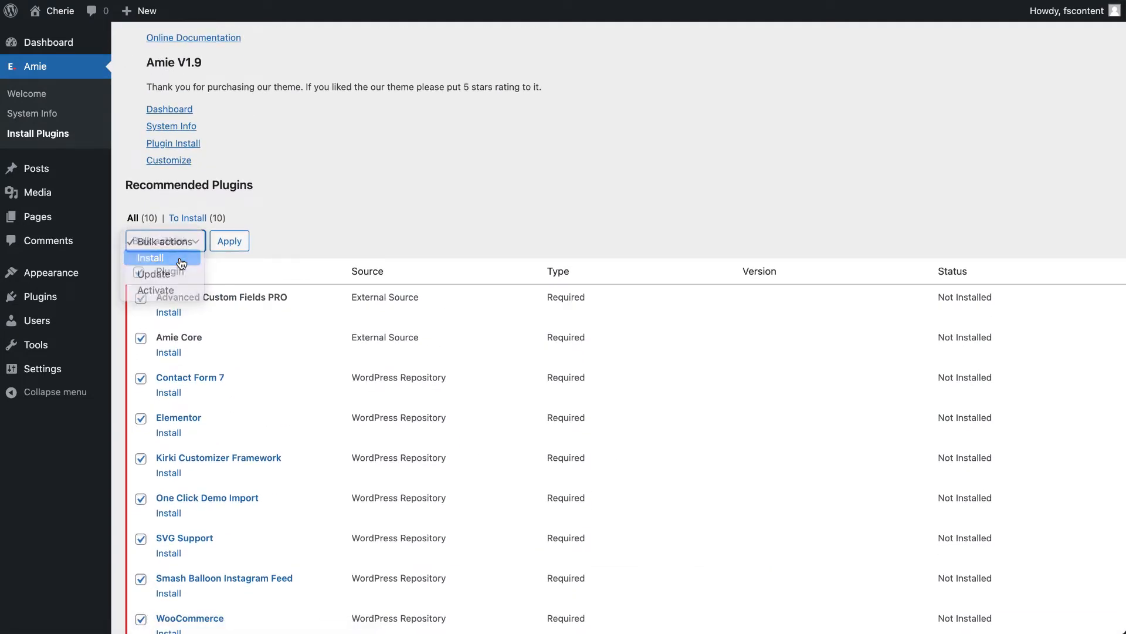
{"action": "left_click", "coordinate": [236, 241]}
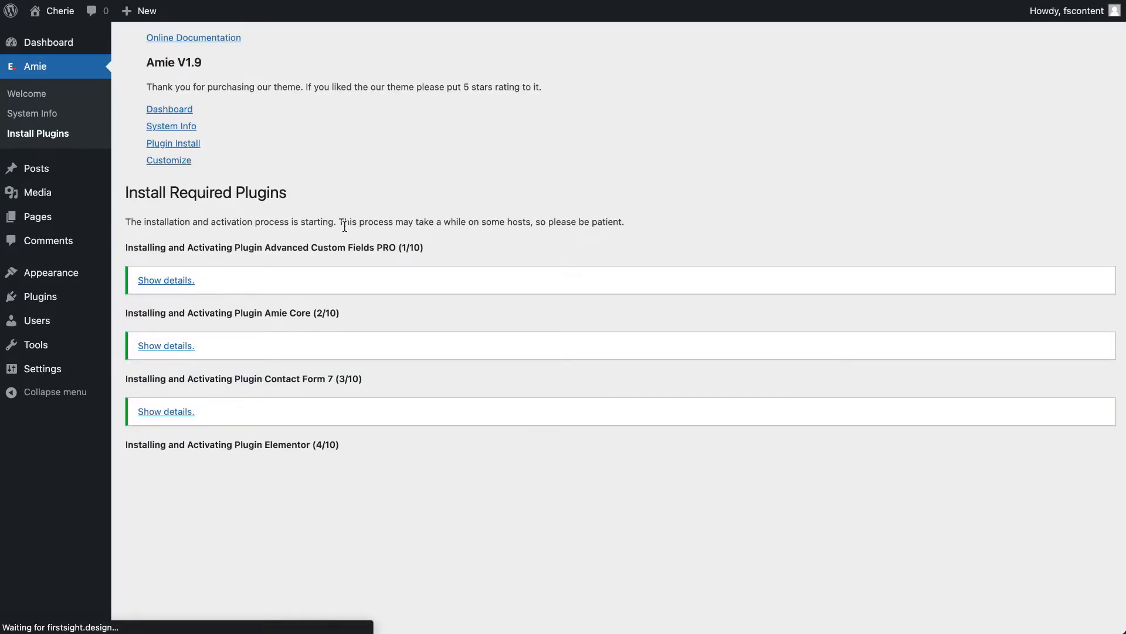
- Follow the plugin installation to its end, return to the dashboard and close the Elementor setup wizard
{"action": "scroll", "coordinate": [344, 227], "scroll_direction": "down", "scroll_amount": 4}
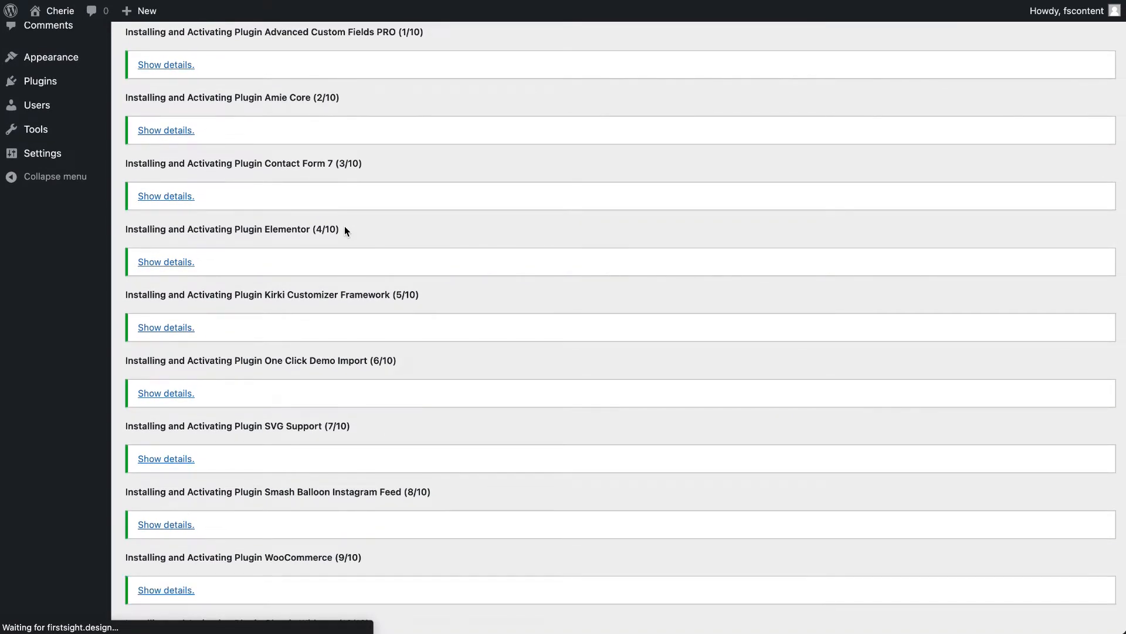
{"action": "scroll", "coordinate": [345, 230], "scroll_direction": "down", "scroll_amount": 2}
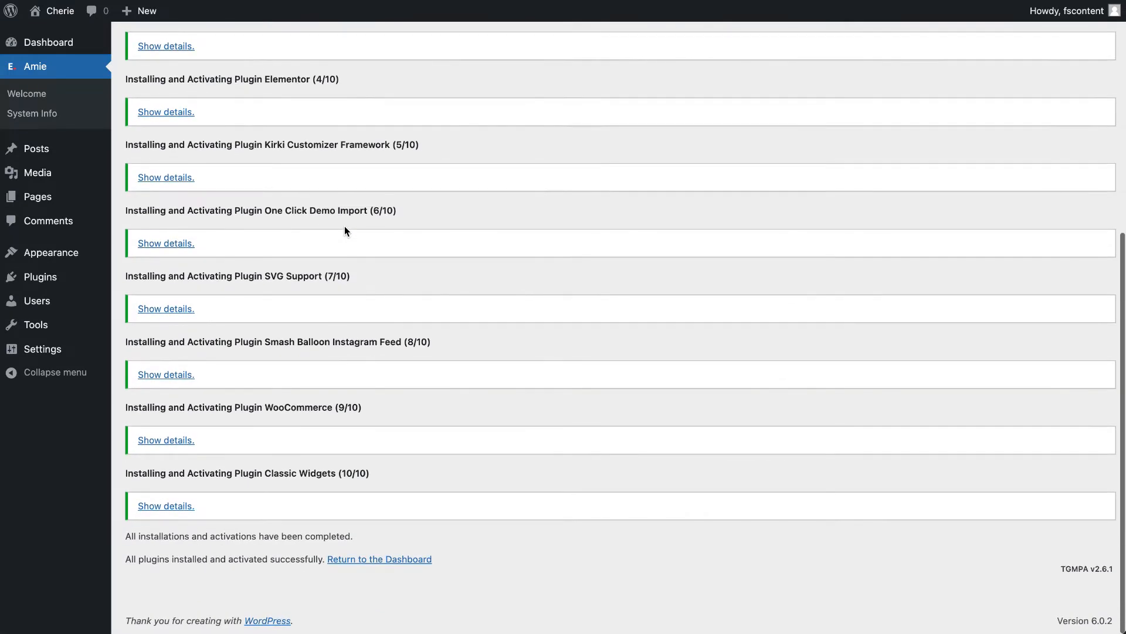
{"action": "left_click", "coordinate": [352, 560]}
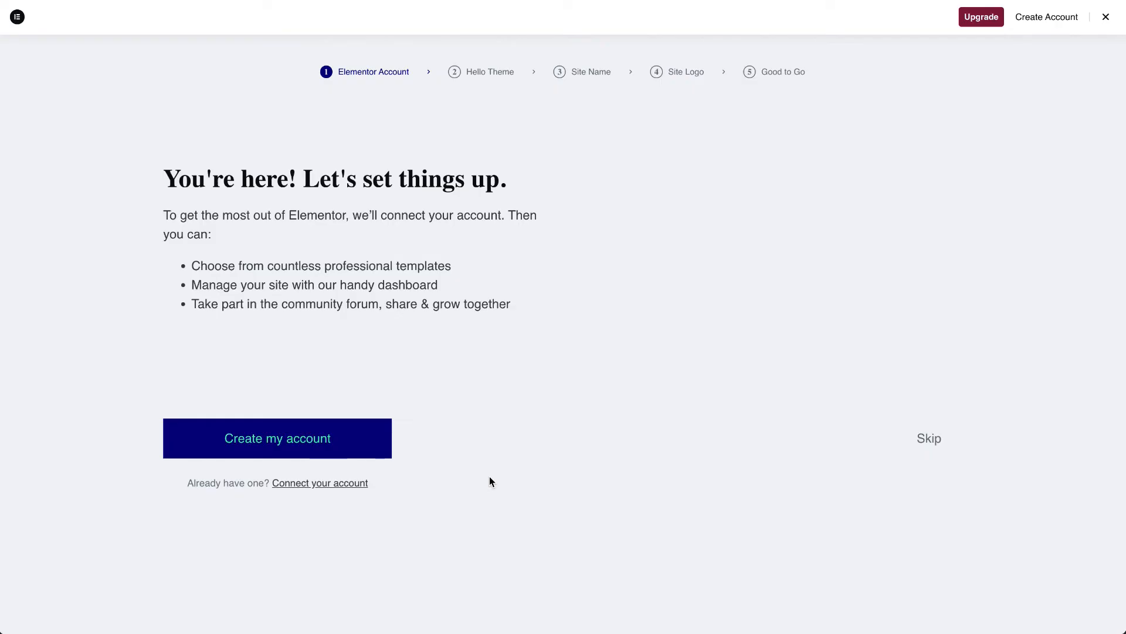
{"action": "left_click", "coordinate": [1104, 19]}
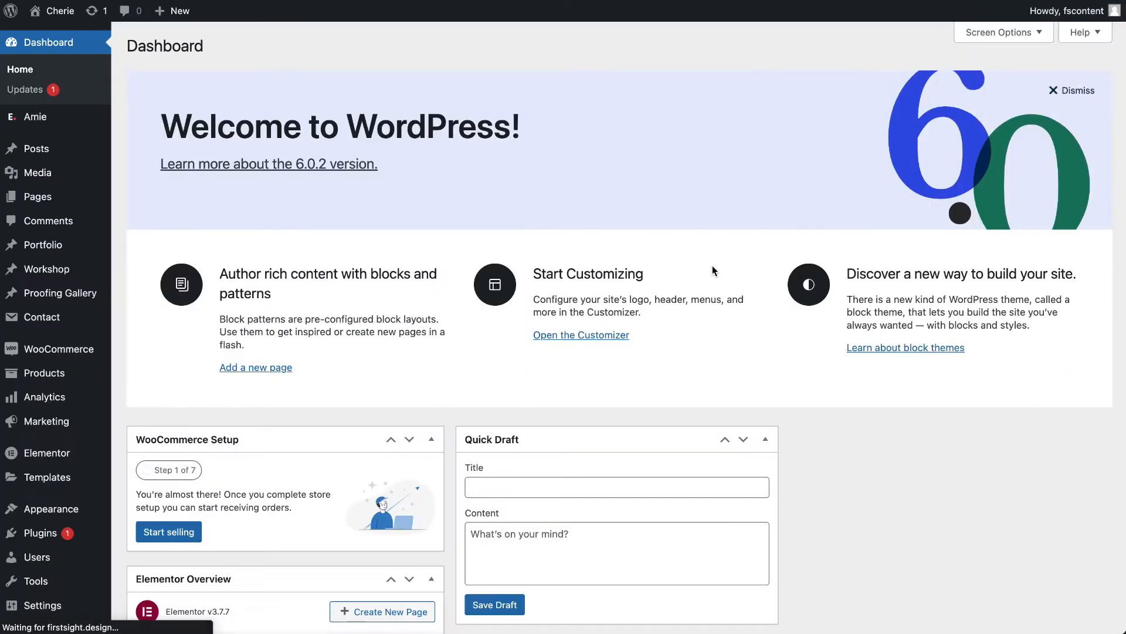
- Open Amie's Demo Install page and import the Multi demo without the optional recommended plugins
{"action": "mouse_move", "coordinate": [96, 115]}
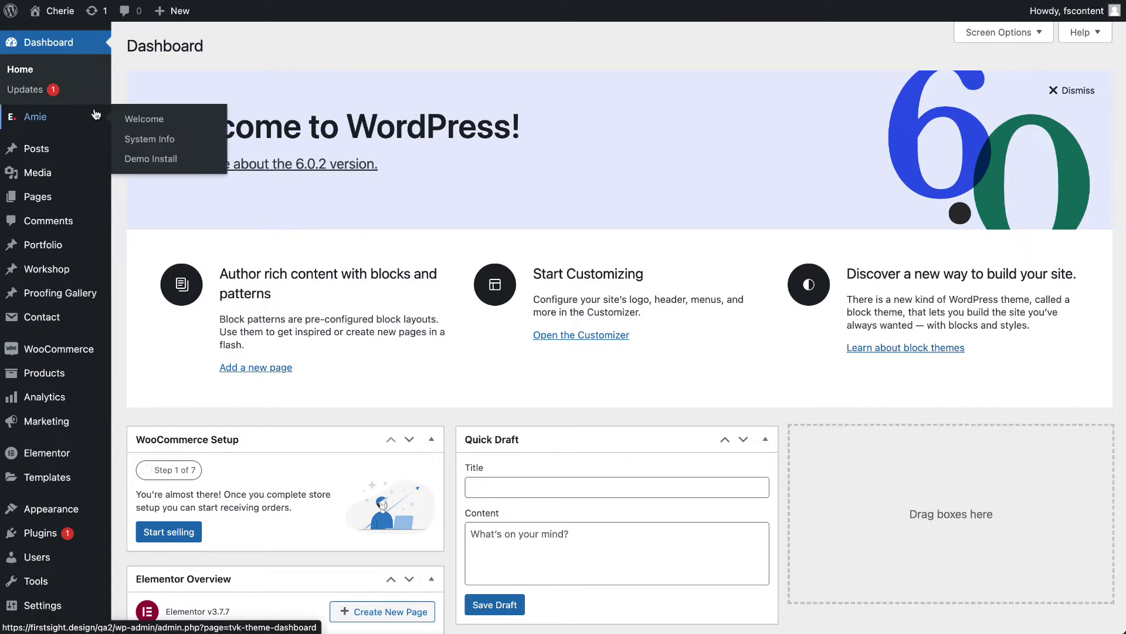
{"action": "left_click", "coordinate": [165, 168]}
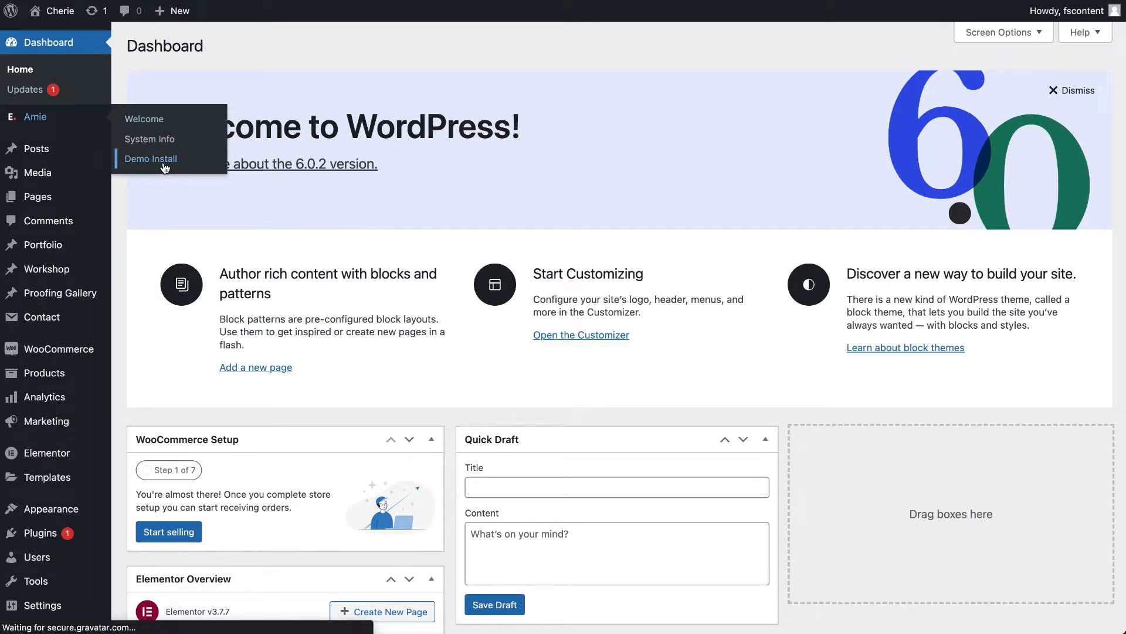
{"action": "scroll", "coordinate": [203, 276], "scroll_direction": "down", "scroll_amount": 5}
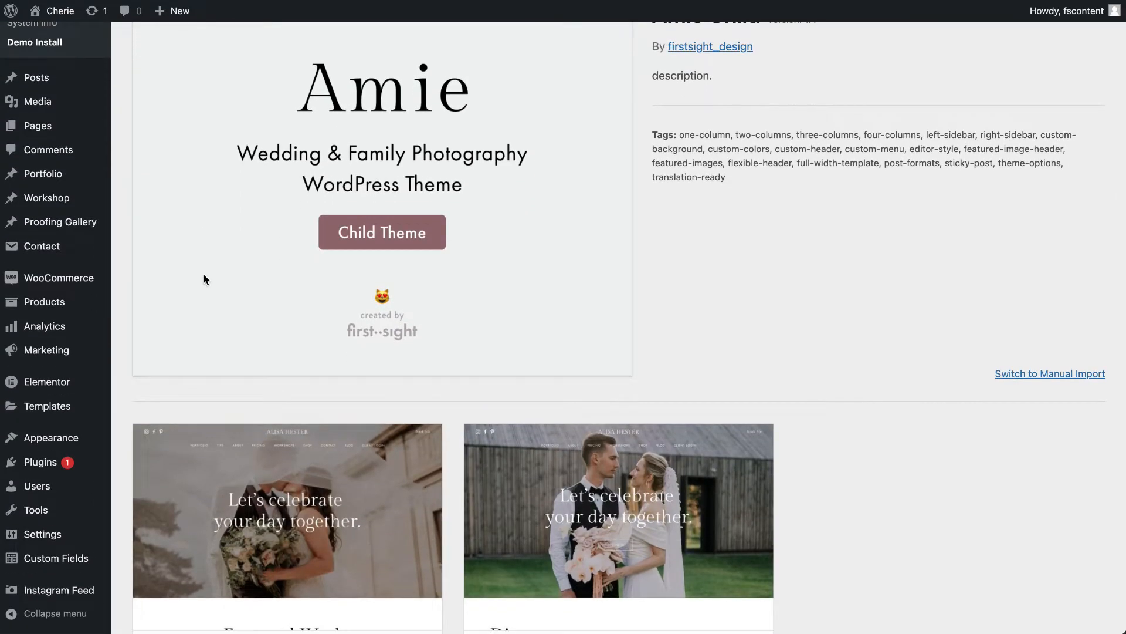
{"action": "scroll", "coordinate": [203, 278], "scroll_direction": "down", "scroll_amount": 3}
{"action": "mouse_move", "coordinate": [246, 445]}
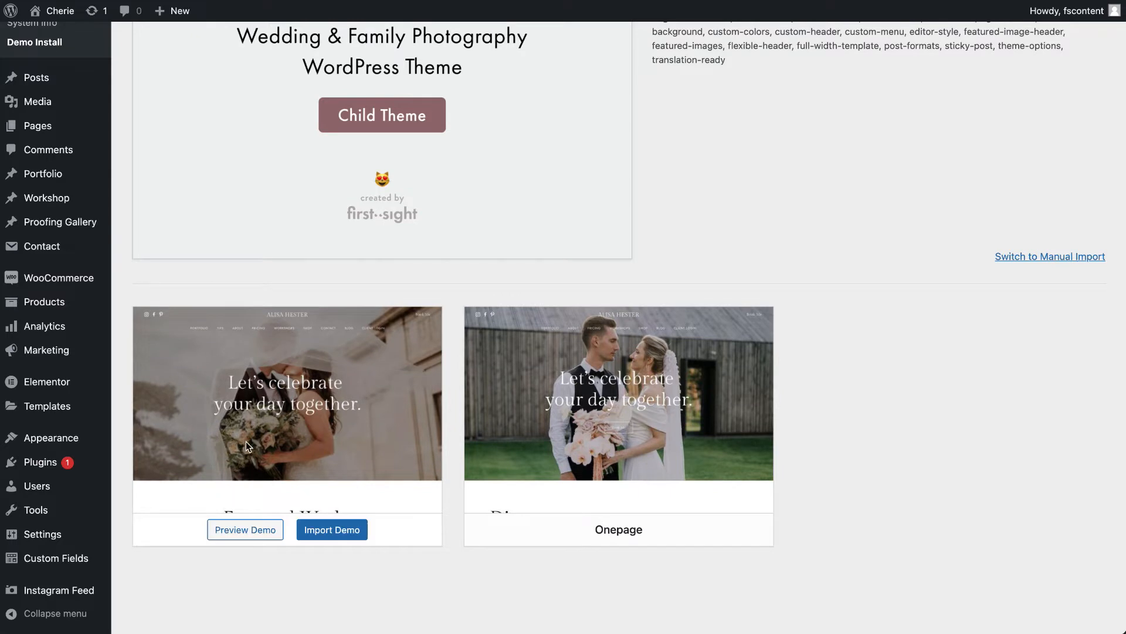
{"action": "mouse_move", "coordinate": [572, 433]}
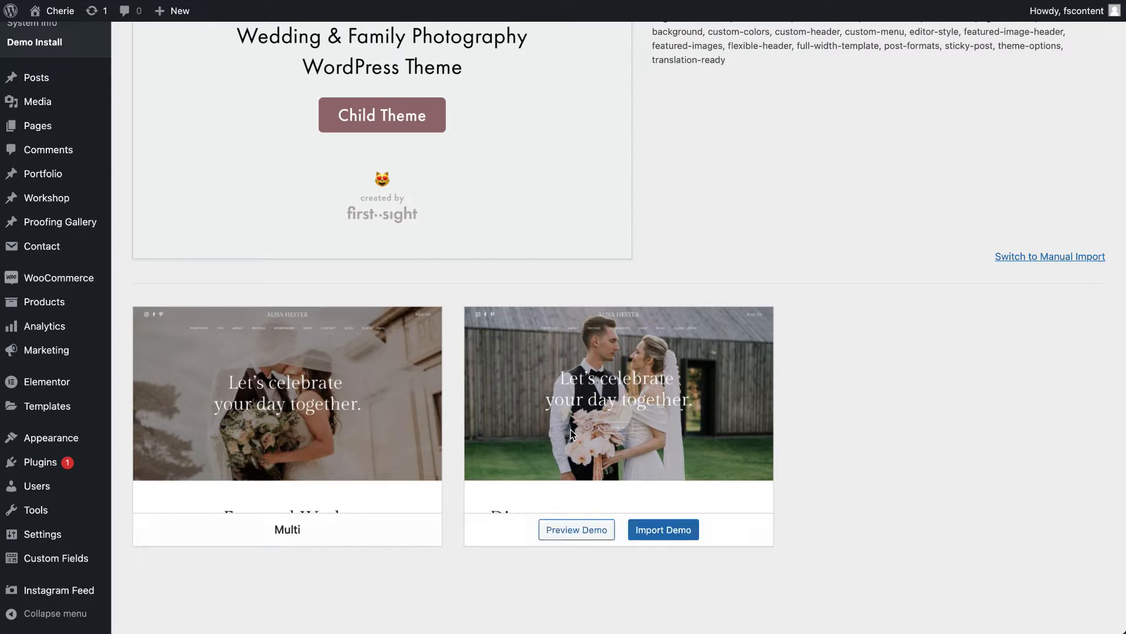
{"action": "mouse_move", "coordinate": [332, 464]}
{"action": "mouse_move", "coordinate": [329, 405]}
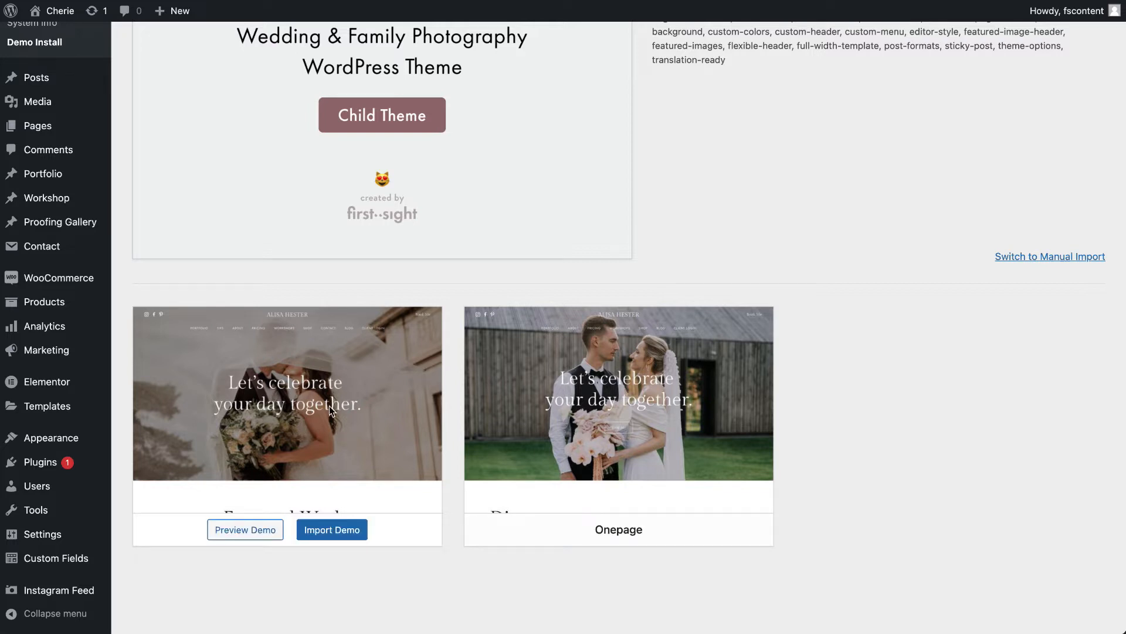
{"action": "left_click", "coordinate": [331, 532]}
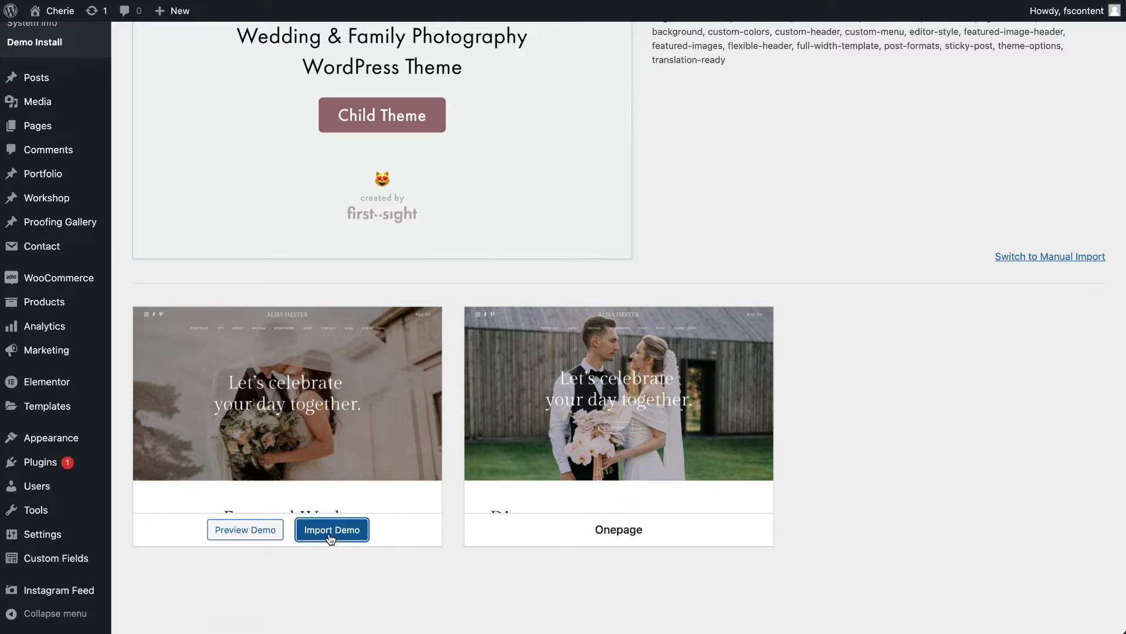
{"action": "scroll", "coordinate": [582, 561], "scroll_direction": "down", "scroll_amount": 3}
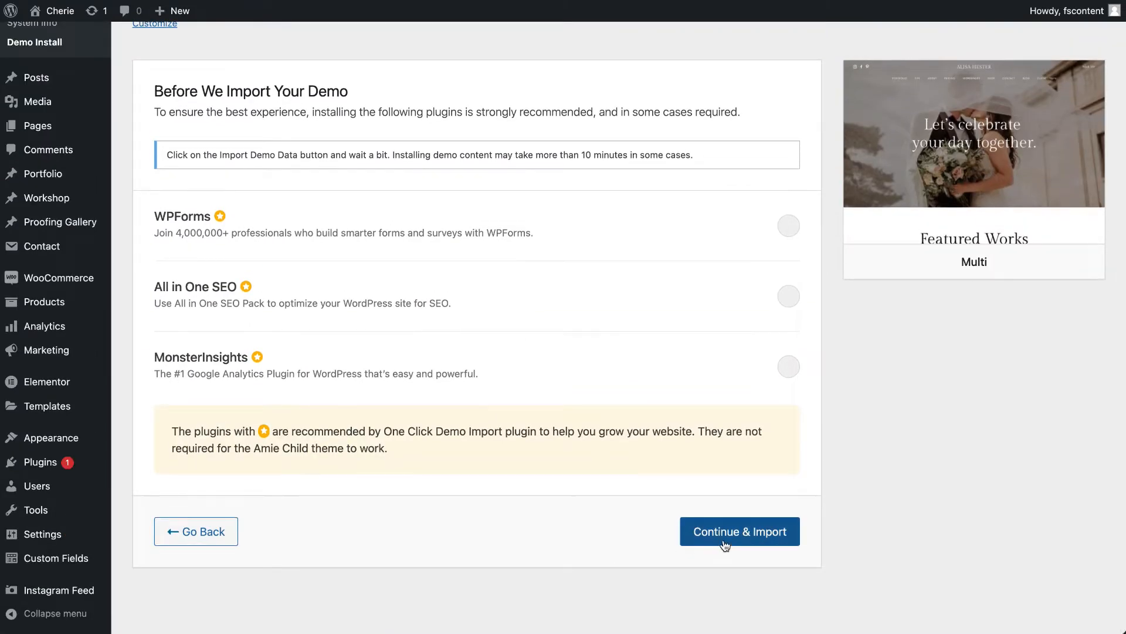
{"action": "left_click", "coordinate": [726, 544]}
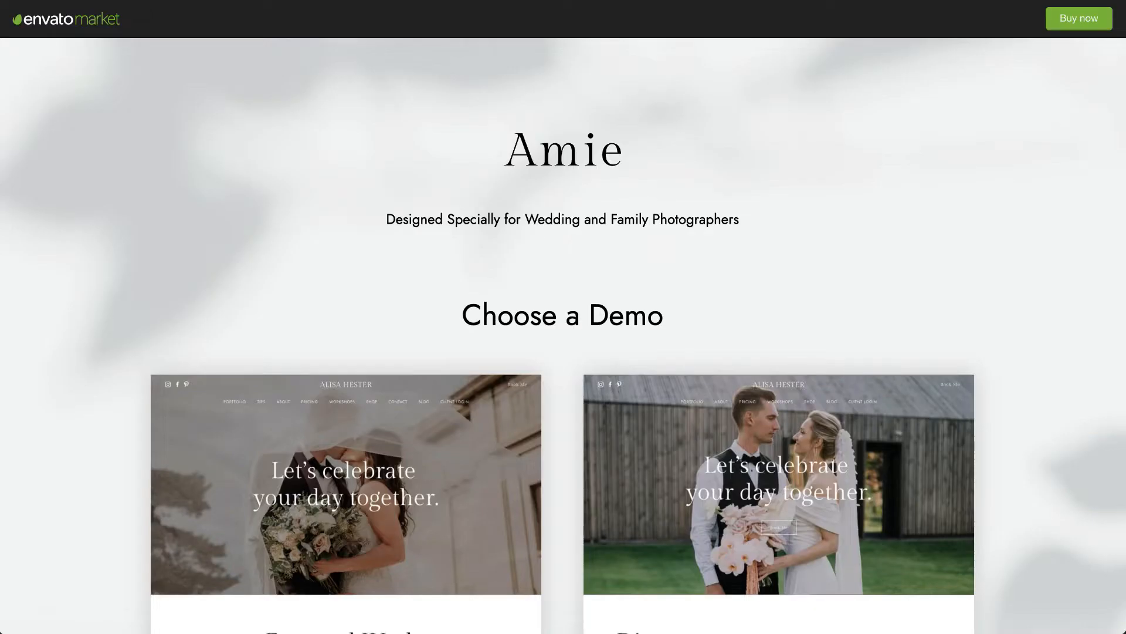
- Open the Multi demo from Amie's online demo selection and look through its home page
{"action": "scroll", "coordinate": [424, 394], "scroll_direction": "down", "scroll_amount": 3}
{"action": "left_click", "coordinate": [410, 365]}
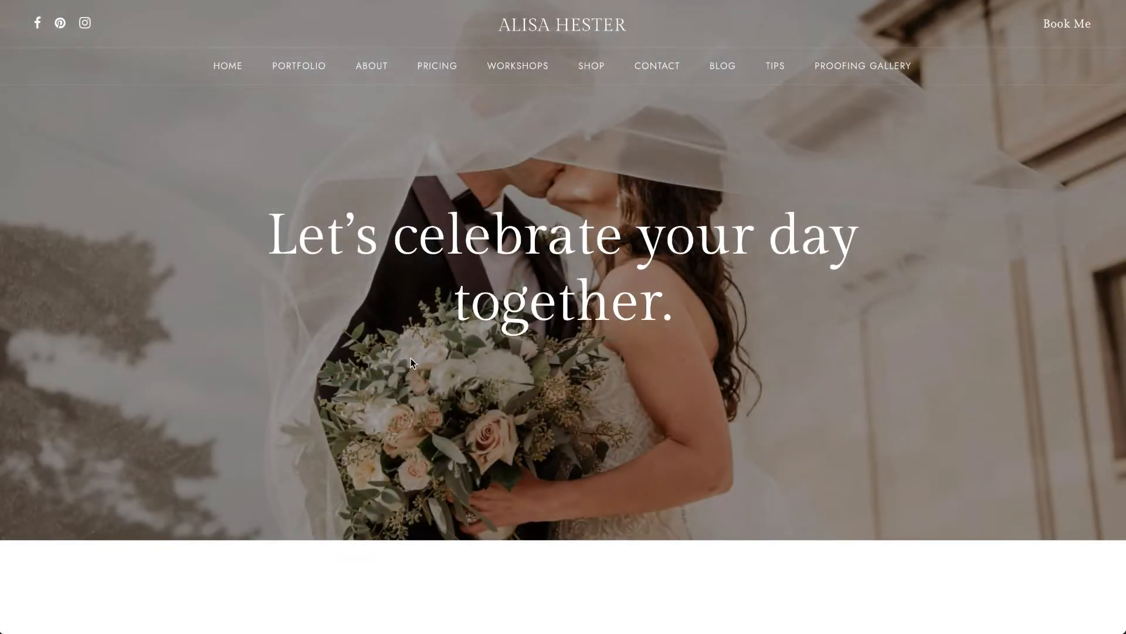
{"action": "scroll", "coordinate": [410, 359], "scroll_direction": "down", "scroll_amount": 6}
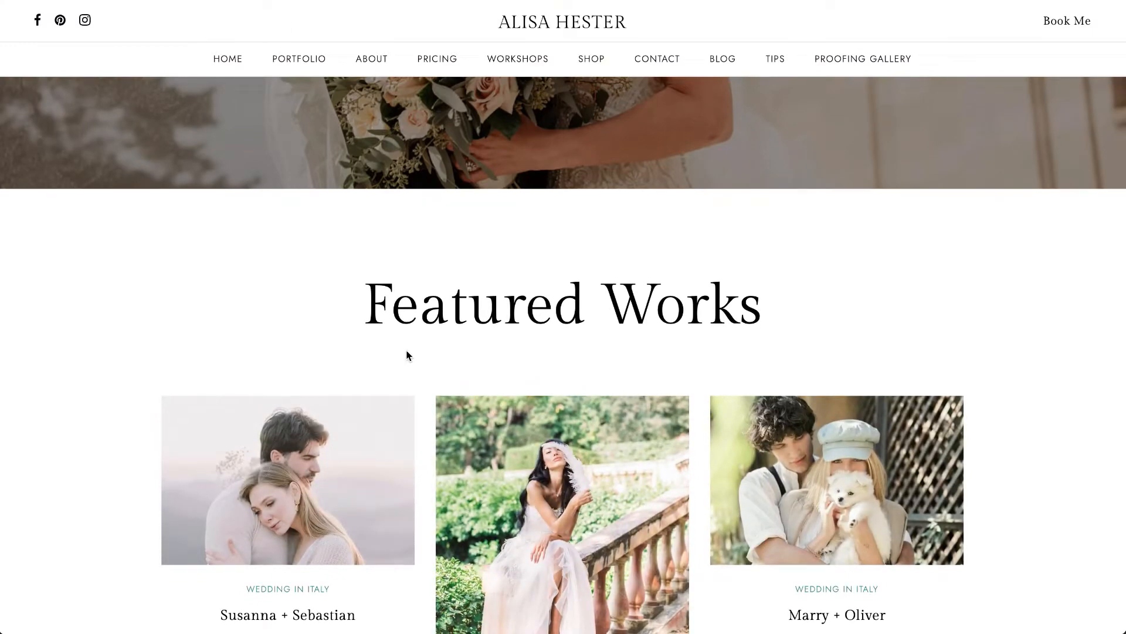
{"action": "scroll", "coordinate": [409, 356], "scroll_direction": "down", "scroll_amount": 6}
{"action": "scroll", "coordinate": [436, 345], "scroll_direction": "down", "scroll_amount": 8}
{"action": "scroll", "coordinate": [472, 276], "scroll_direction": "up", "scroll_amount": 8}
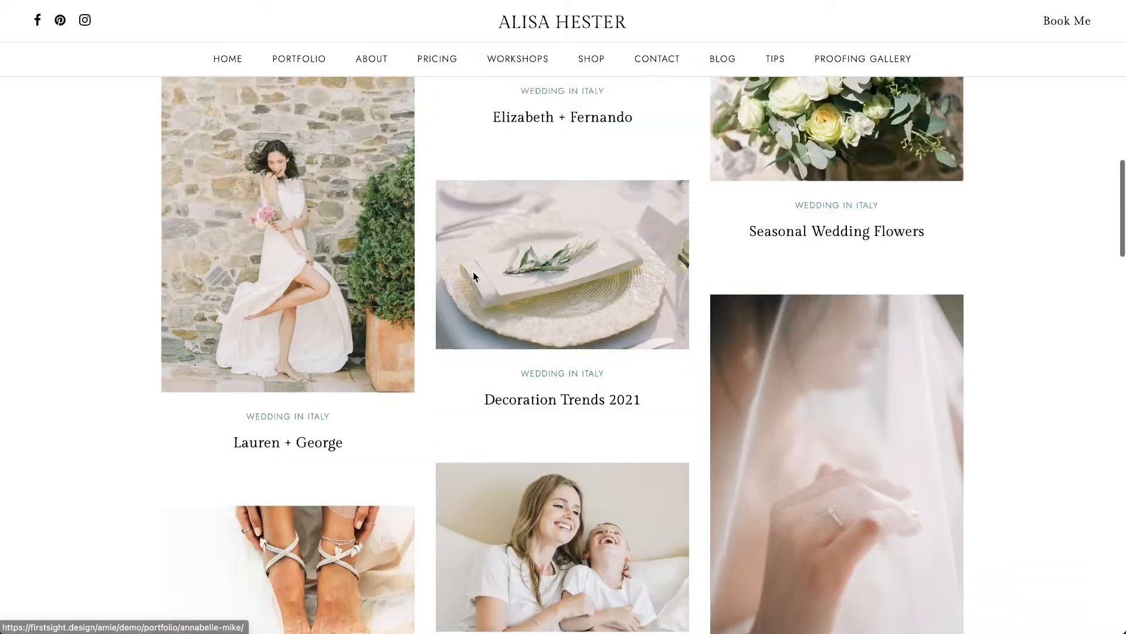
{"action": "scroll", "coordinate": [472, 275], "scroll_direction": "up", "scroll_amount": 7}
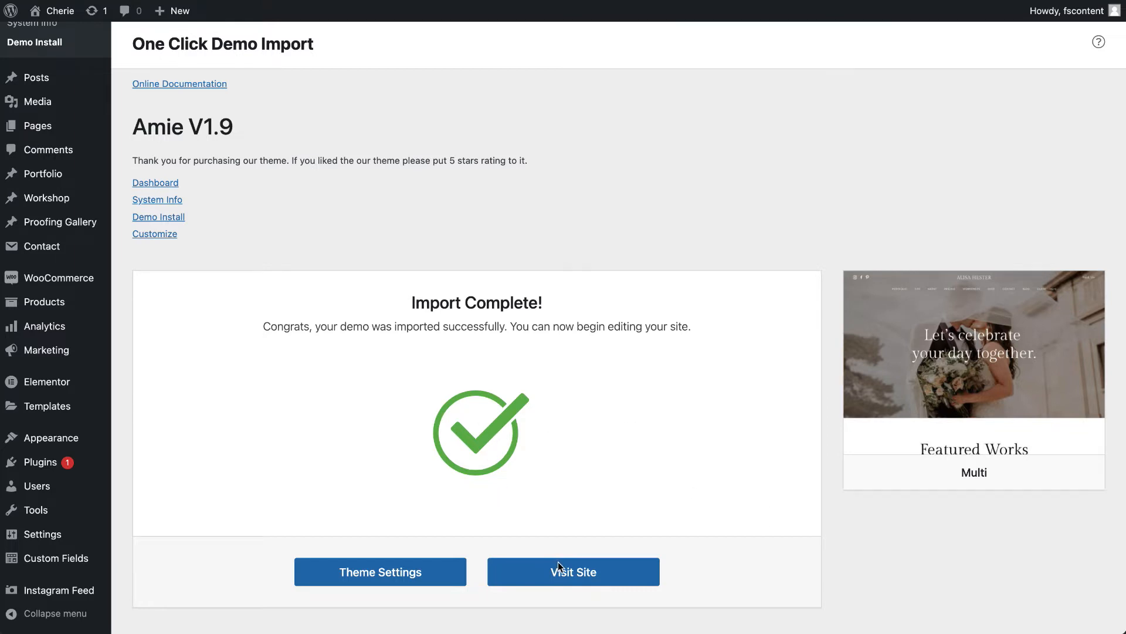
- Visit the site with the imported demo and review its home page from the hero image to the Instagram section
{"action": "left_click", "coordinate": [604, 576]}
{"action": "scroll", "coordinate": [596, 304], "scroll_direction": "up", "scroll_amount": 2}
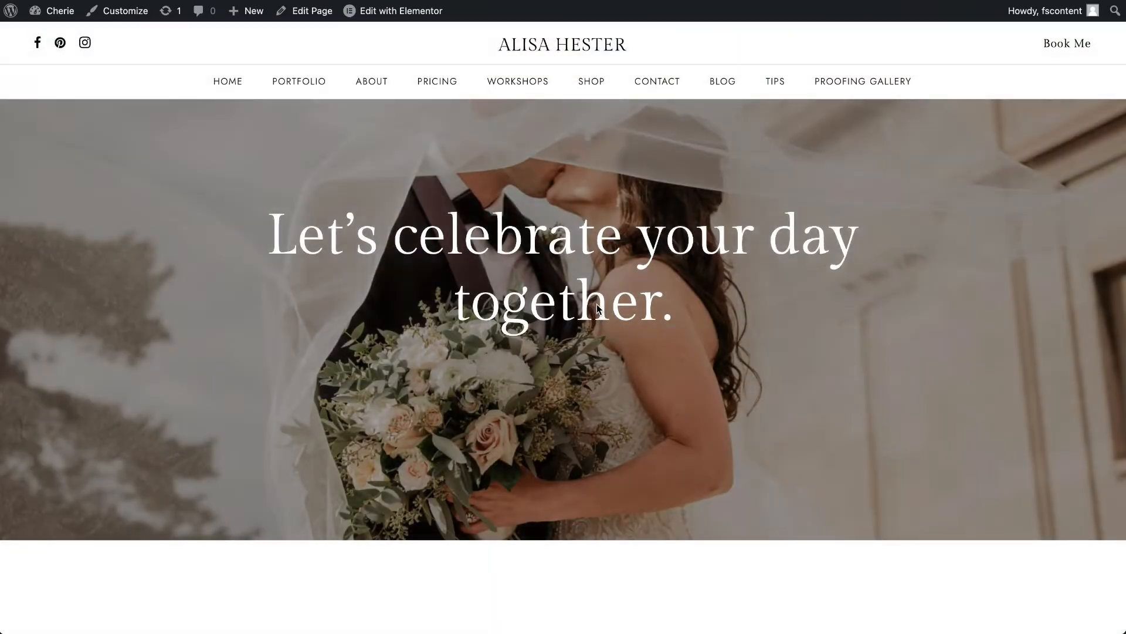
{"action": "scroll", "coordinate": [597, 305], "scroll_direction": "down", "scroll_amount": 15}
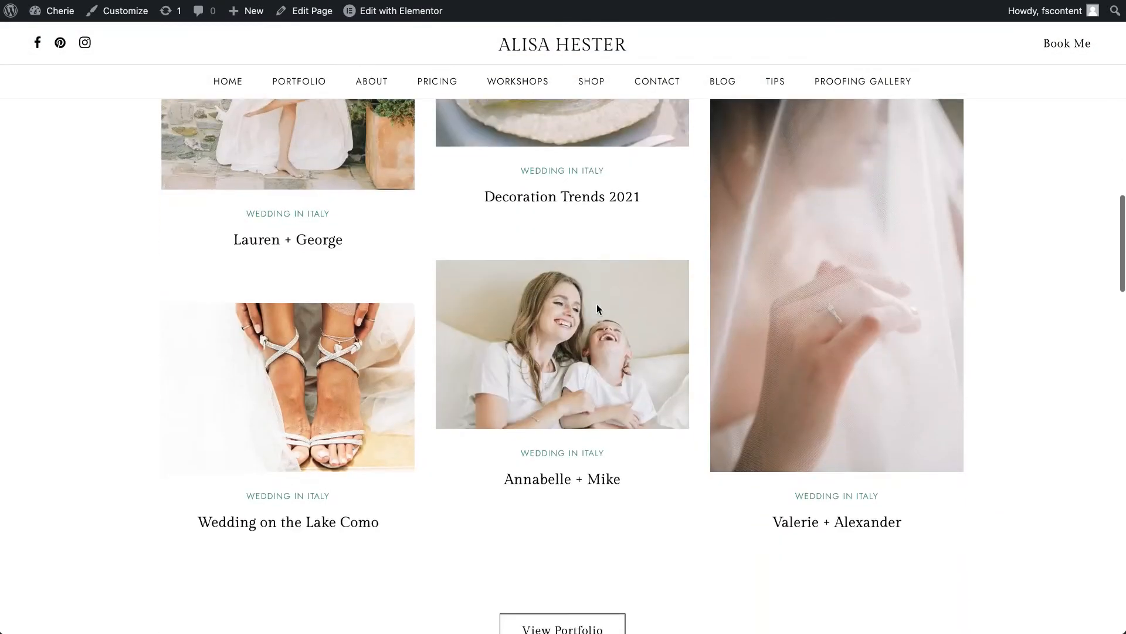
{"action": "scroll", "coordinate": [597, 299], "scroll_direction": "down", "scroll_amount": 15}
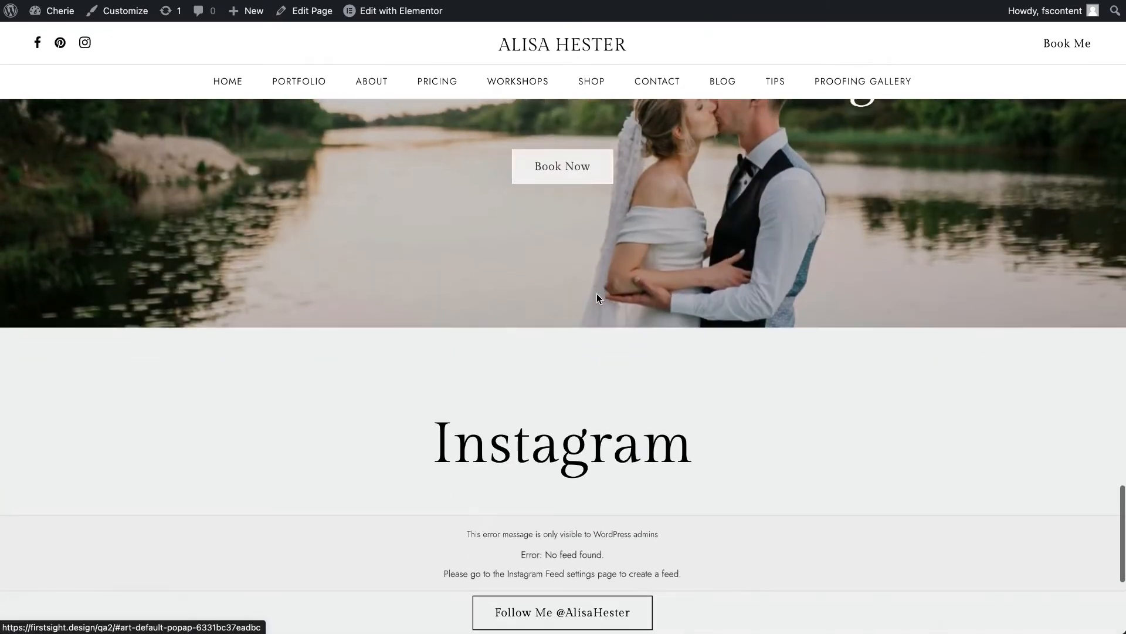
{"action": "scroll", "coordinate": [597, 297], "scroll_direction": "up", "scroll_amount": 20}
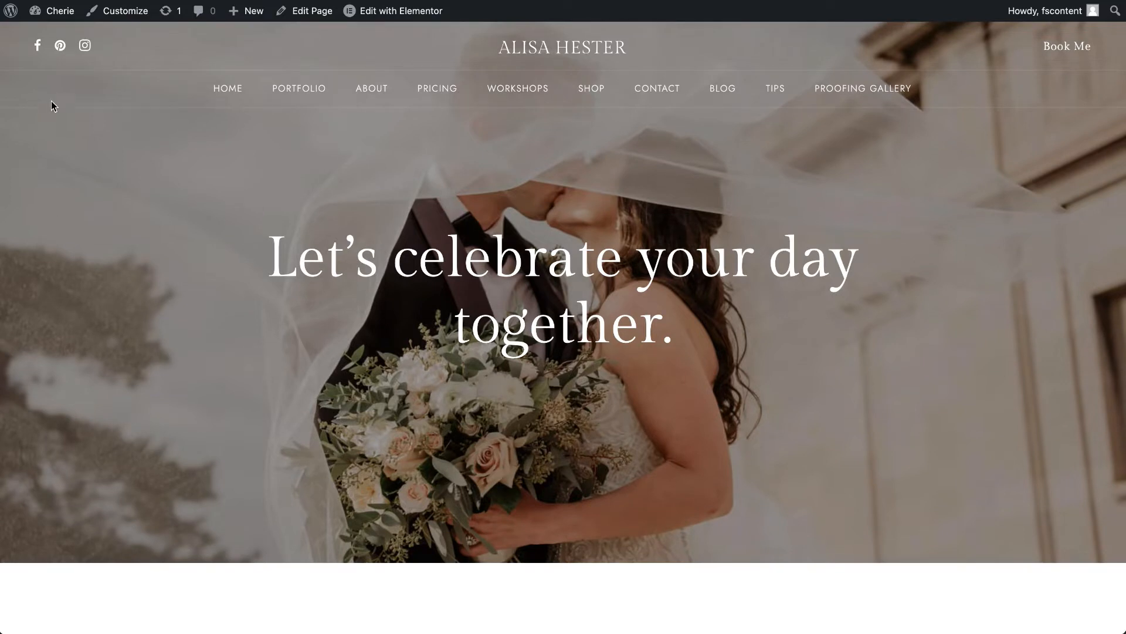
- Return to the WordPress dashboard and examine the content sections available in the admin menu
{"action": "left_click", "coordinate": [63, 19]}
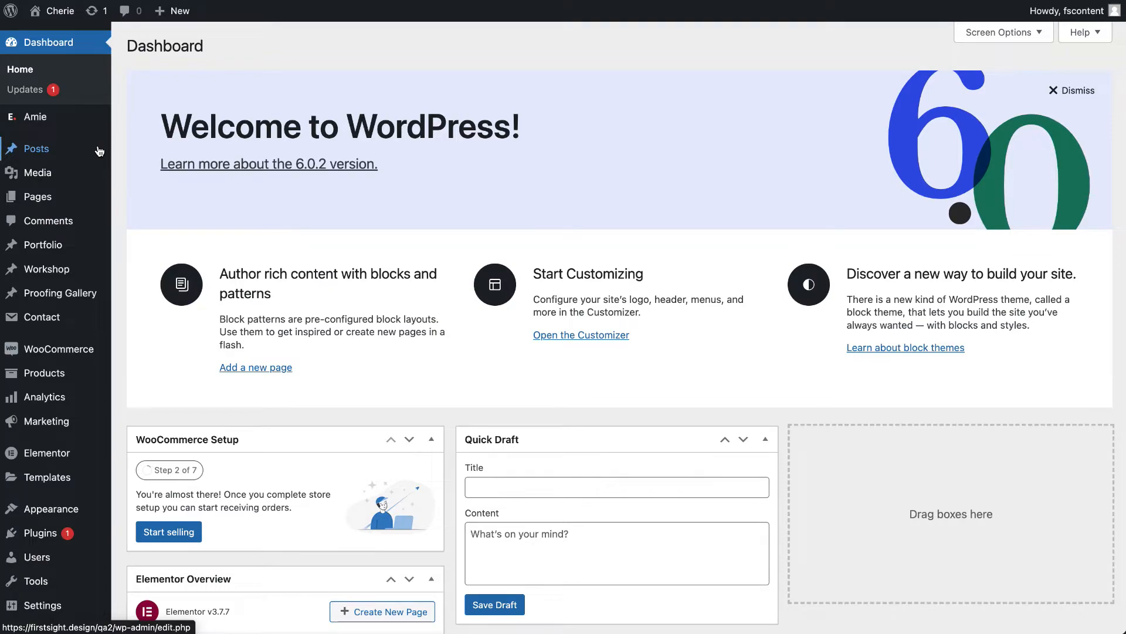
{"action": "mouse_move", "coordinate": [77, 301]}
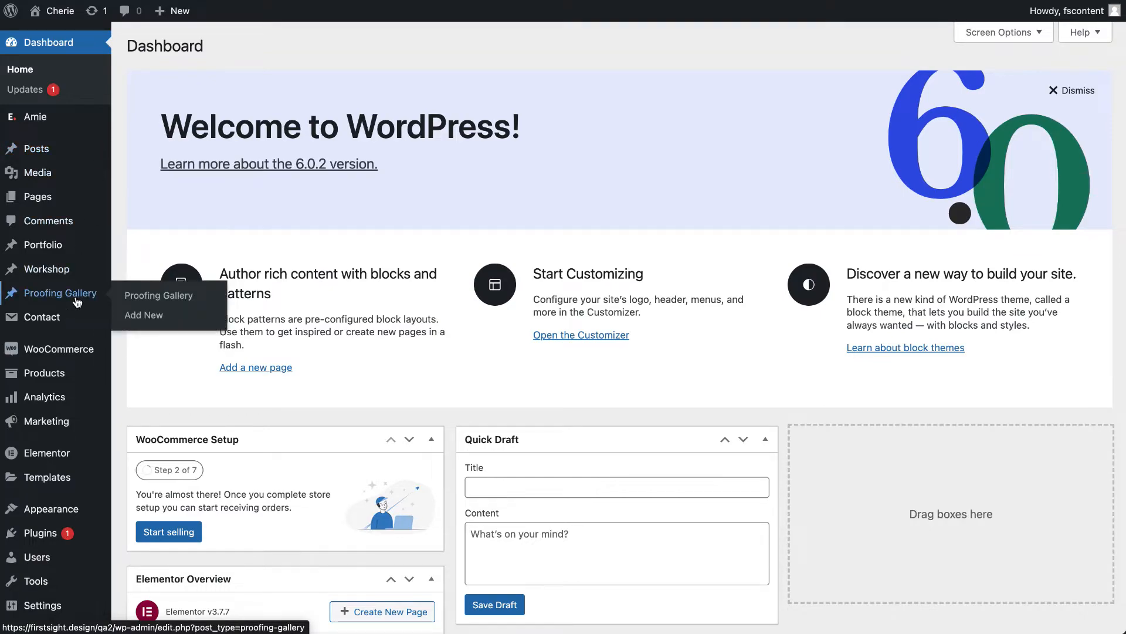
{"action": "scroll", "coordinate": [76, 301], "scroll_direction": "down", "scroll_amount": 10}
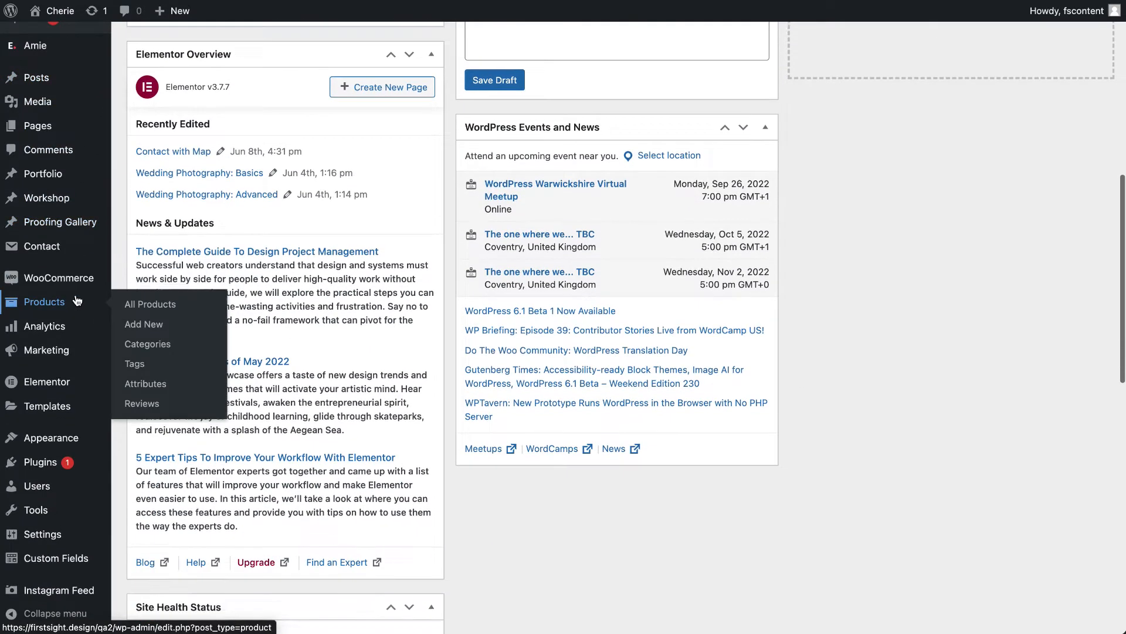
{"action": "scroll", "coordinate": [76, 301], "scroll_direction": "down", "scroll_amount": 10}
{"action": "scroll", "coordinate": [77, 301], "scroll_direction": "up", "scroll_amount": 6}
{"action": "mouse_move", "coordinate": [69, 114]}
{"action": "mouse_move", "coordinate": [38, 201]}
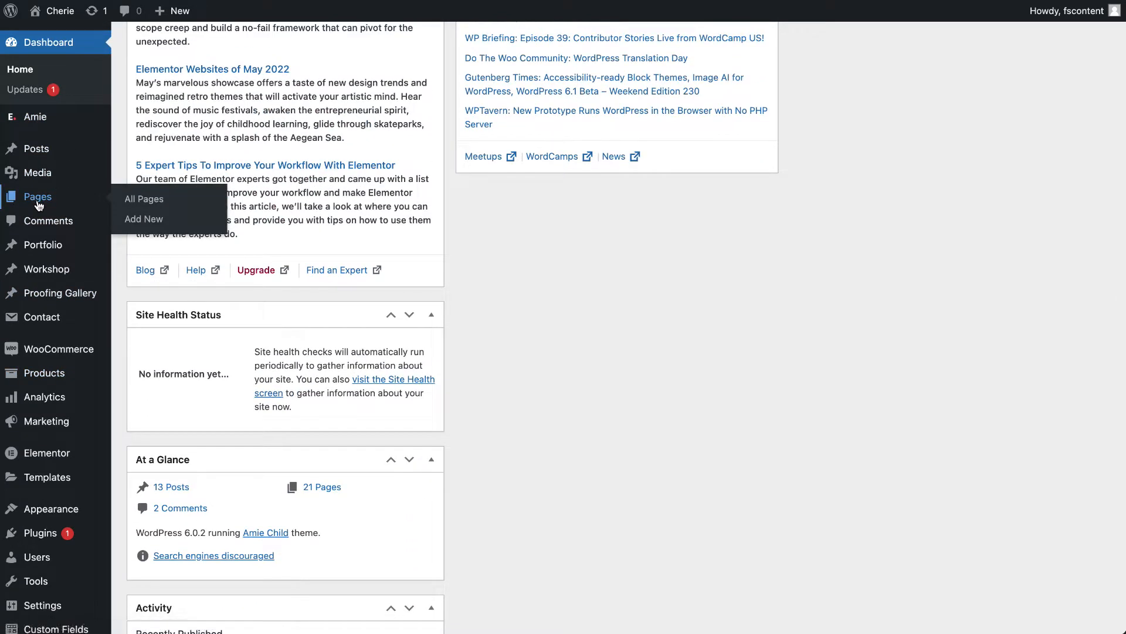
- Open the list of all pages and look through the imported demo pages
{"action": "left_click", "coordinate": [38, 199]}
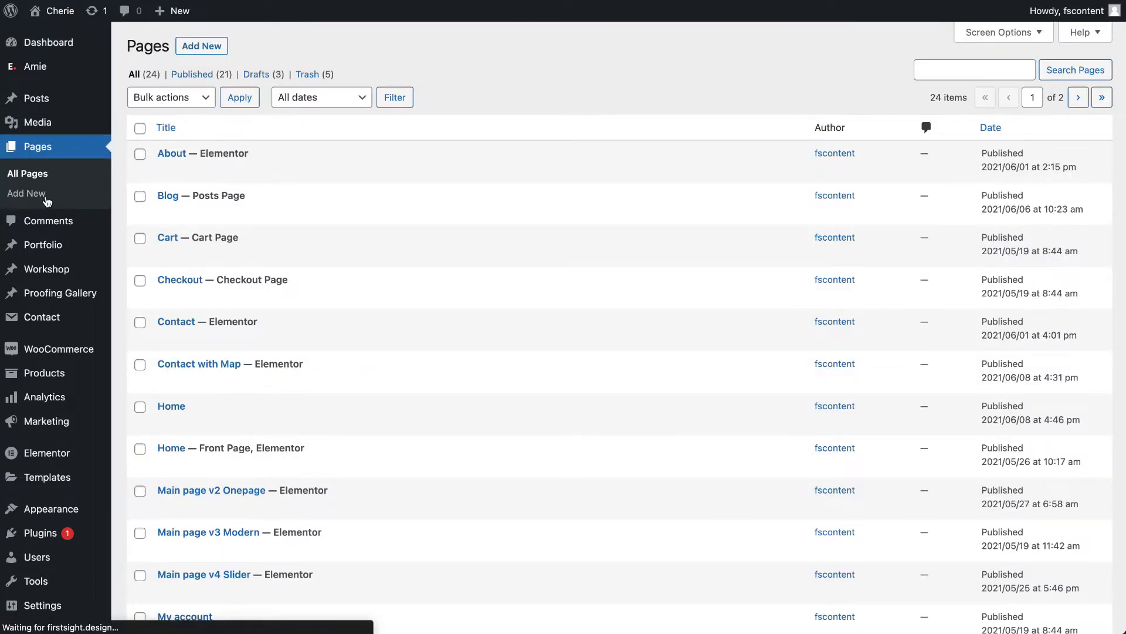
{"action": "scroll", "coordinate": [364, 376], "scroll_direction": "down", "scroll_amount": 10}
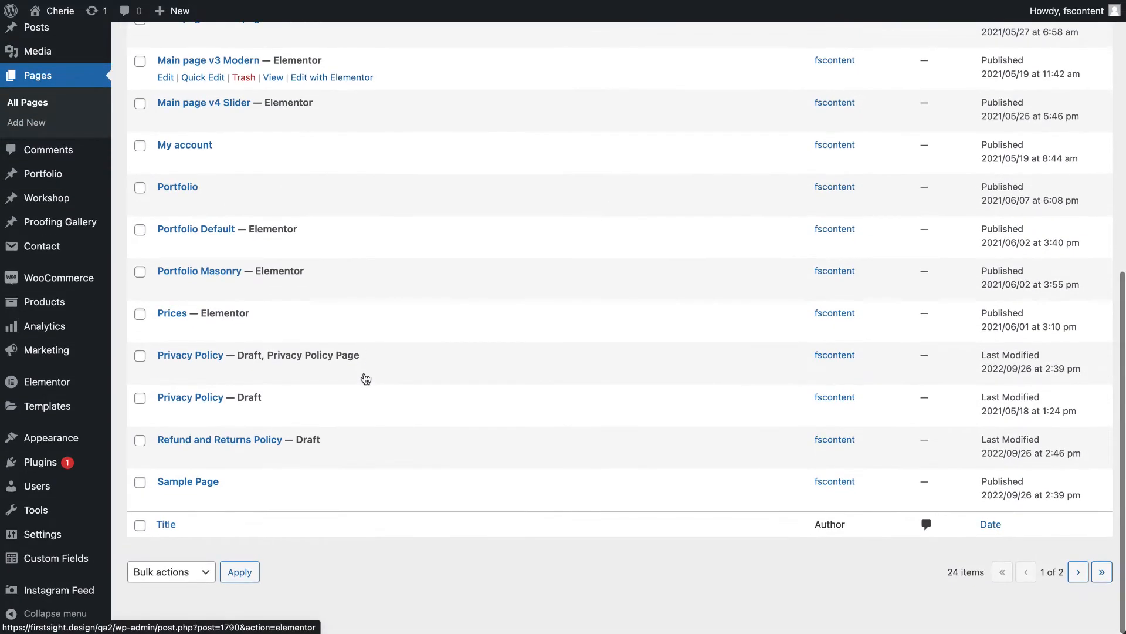
{"action": "scroll", "coordinate": [363, 377], "scroll_direction": "up", "scroll_amount": 6}
{"action": "scroll", "coordinate": [364, 378], "scroll_direction": "up", "scroll_amount": 3}
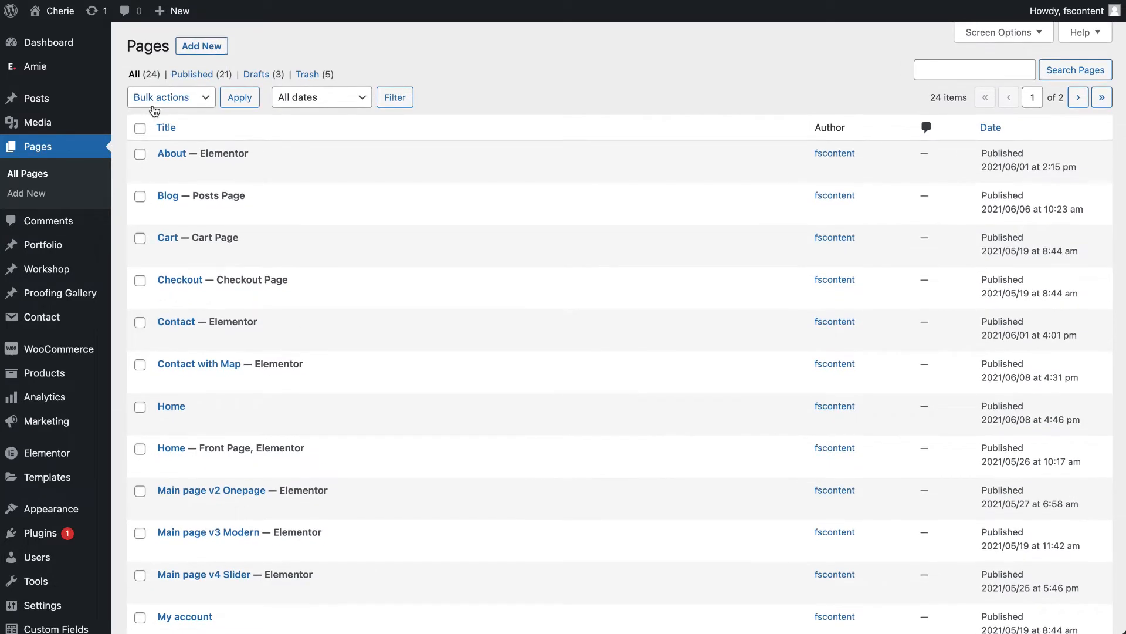
- Visit the site, open the Customizer's General settings and look over the home page in the live preview
{"action": "left_click", "coordinate": [59, 11]}
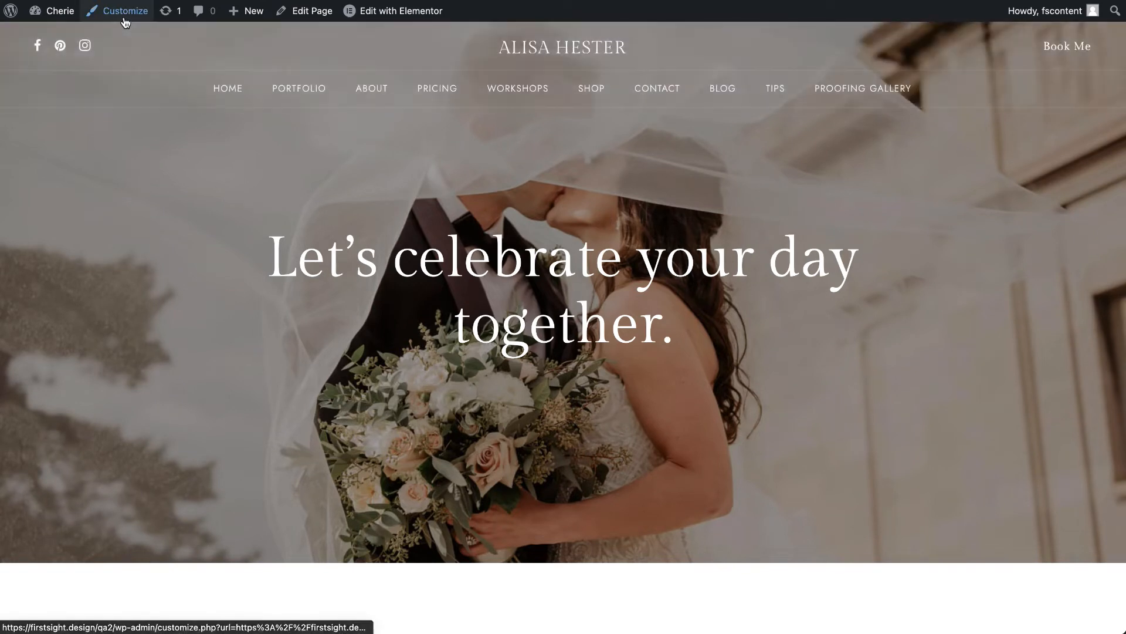
{"action": "left_click", "coordinate": [124, 19]}
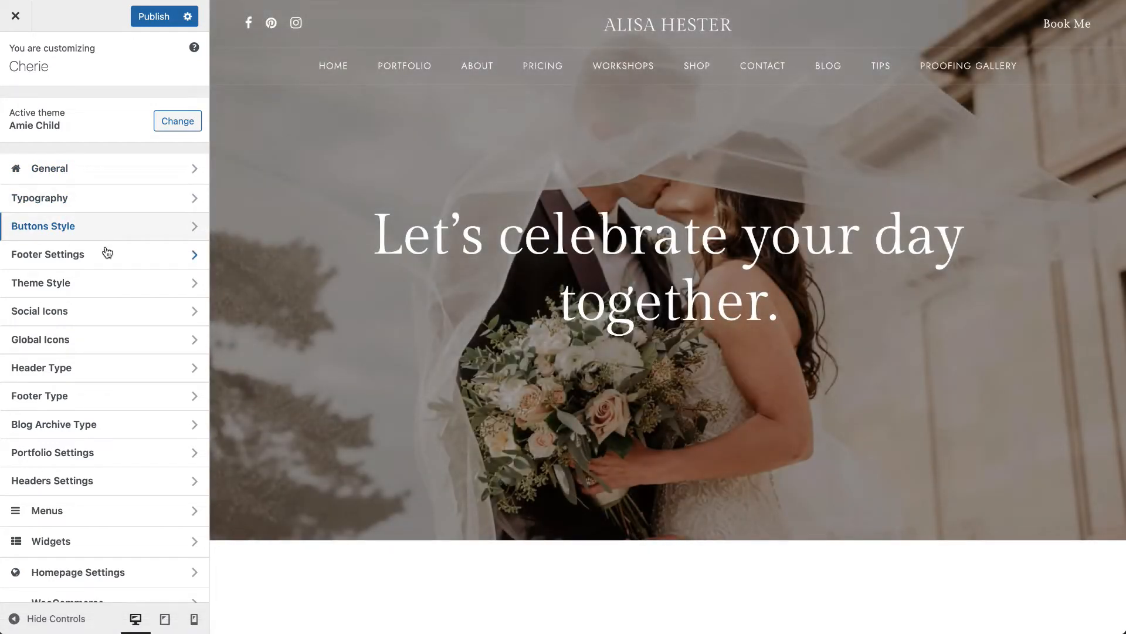
{"action": "left_click", "coordinate": [117, 182]}
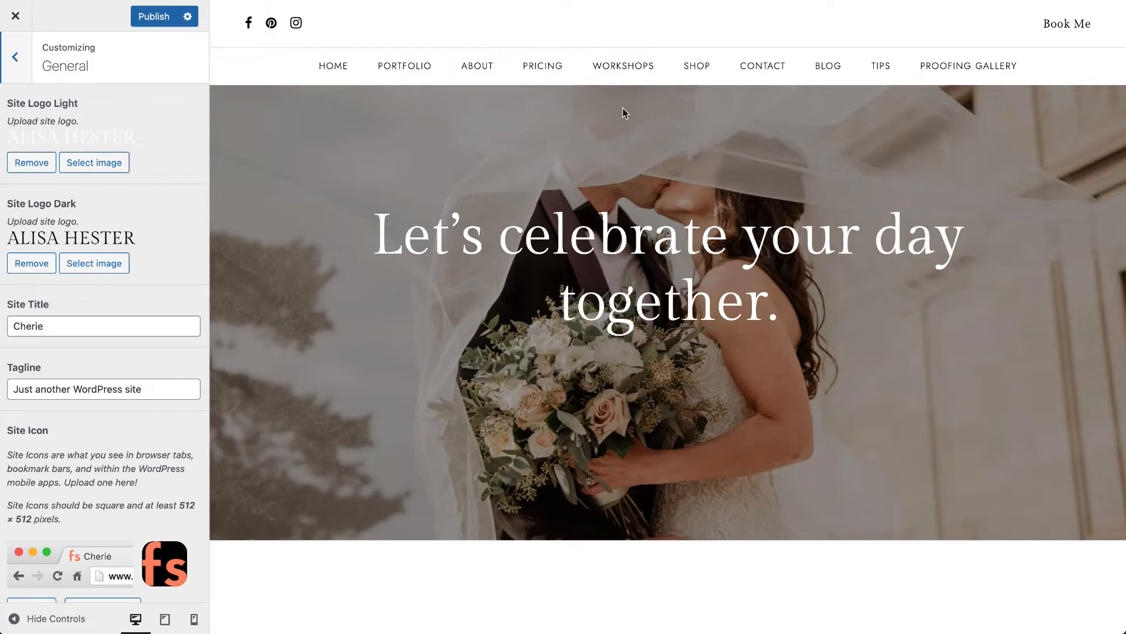
{"action": "scroll", "coordinate": [588, 234], "scroll_direction": "down", "scroll_amount": 10}
{"action": "scroll", "coordinate": [588, 233], "scroll_direction": "down", "scroll_amount": 5}
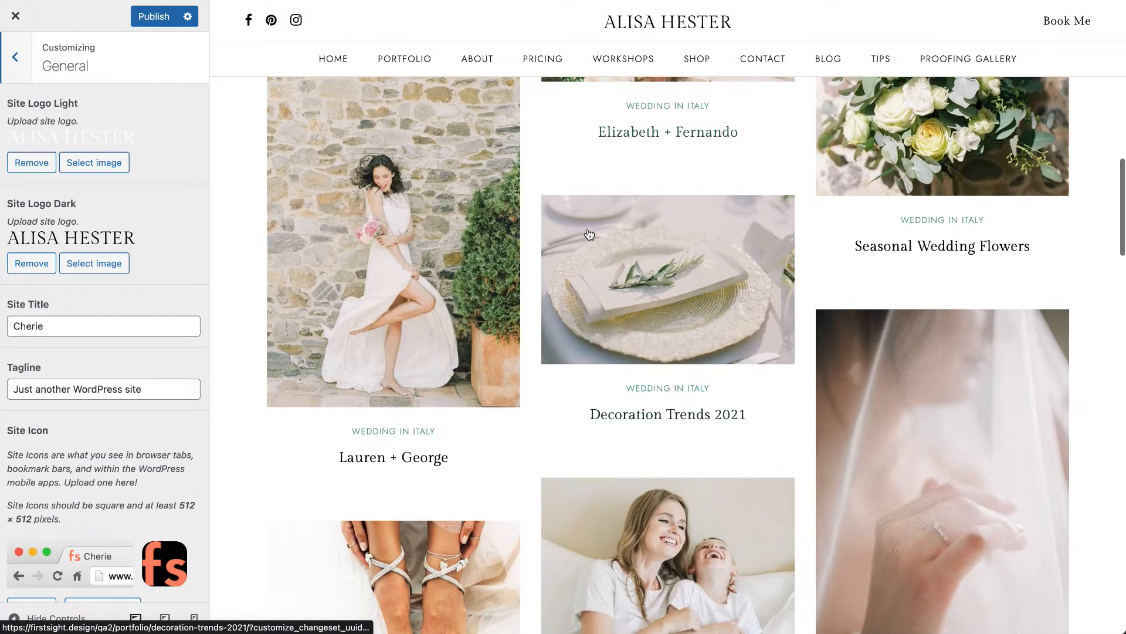
- Look over the home page preview, then examine the media library and upload options for the light site logo and the Site Title field
{"action": "scroll", "coordinate": [589, 201], "scroll_direction": "up", "scroll_amount": 12}
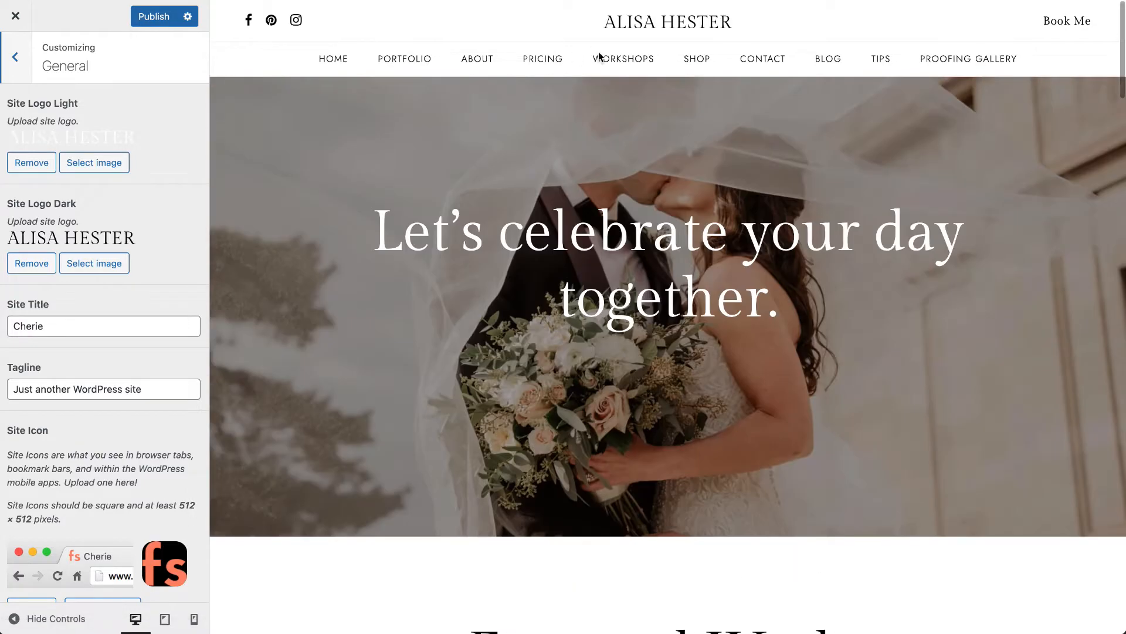
{"action": "scroll", "coordinate": [521, 241], "scroll_direction": "down", "scroll_amount": 10}
{"action": "scroll", "coordinate": [521, 242], "scroll_direction": "down", "scroll_amount": 15}
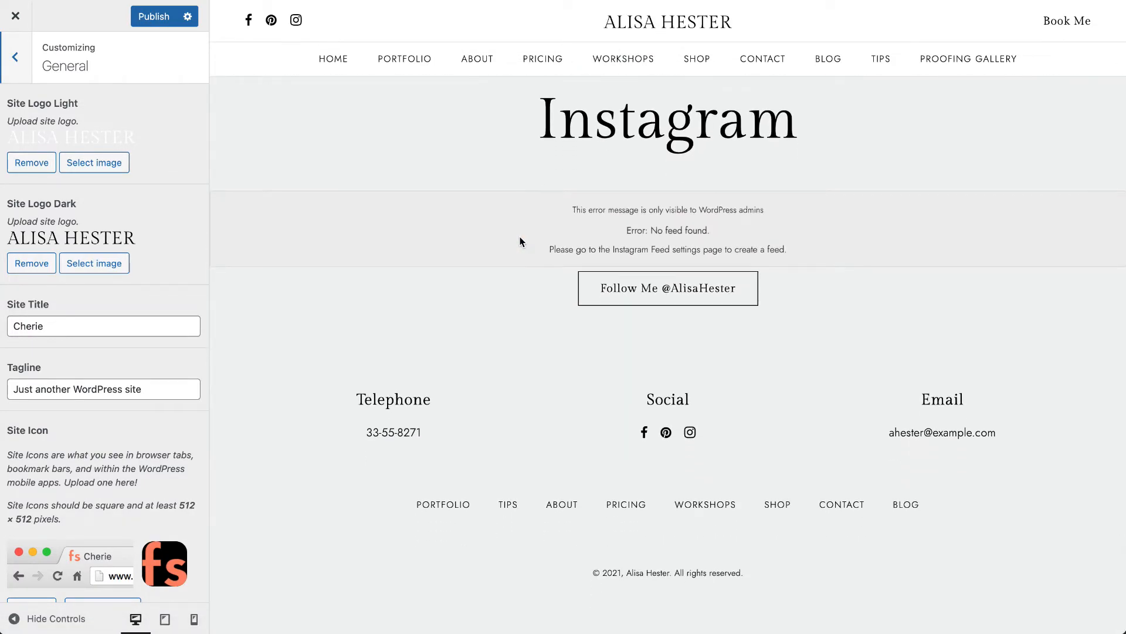
{"action": "scroll", "coordinate": [520, 237], "scroll_direction": "up", "scroll_amount": 20}
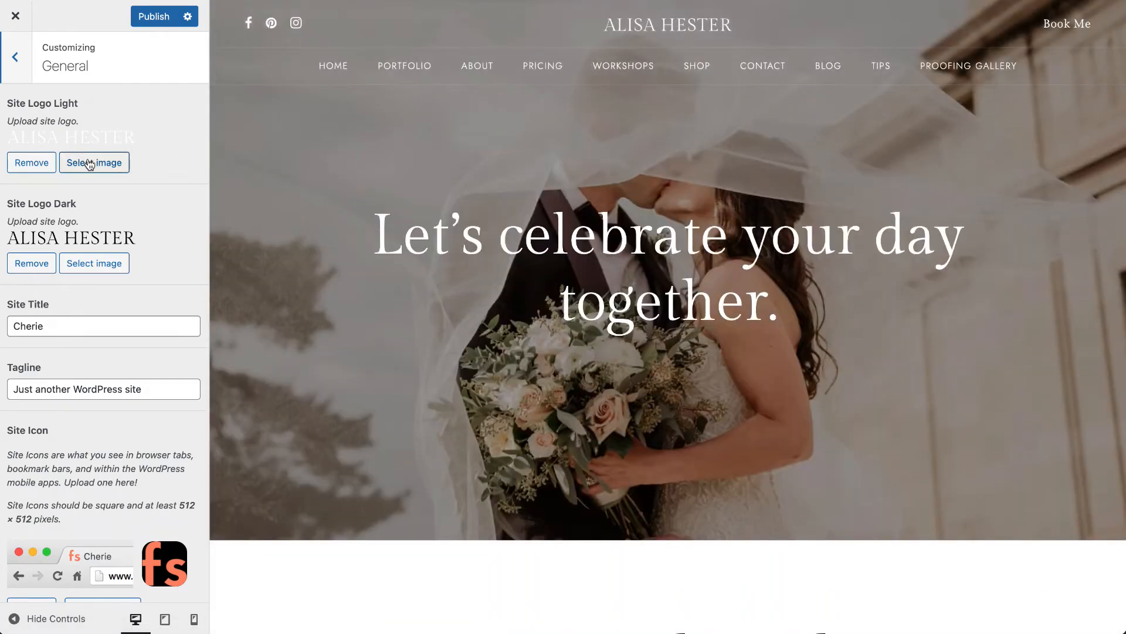
{"action": "left_click", "coordinate": [90, 164]}
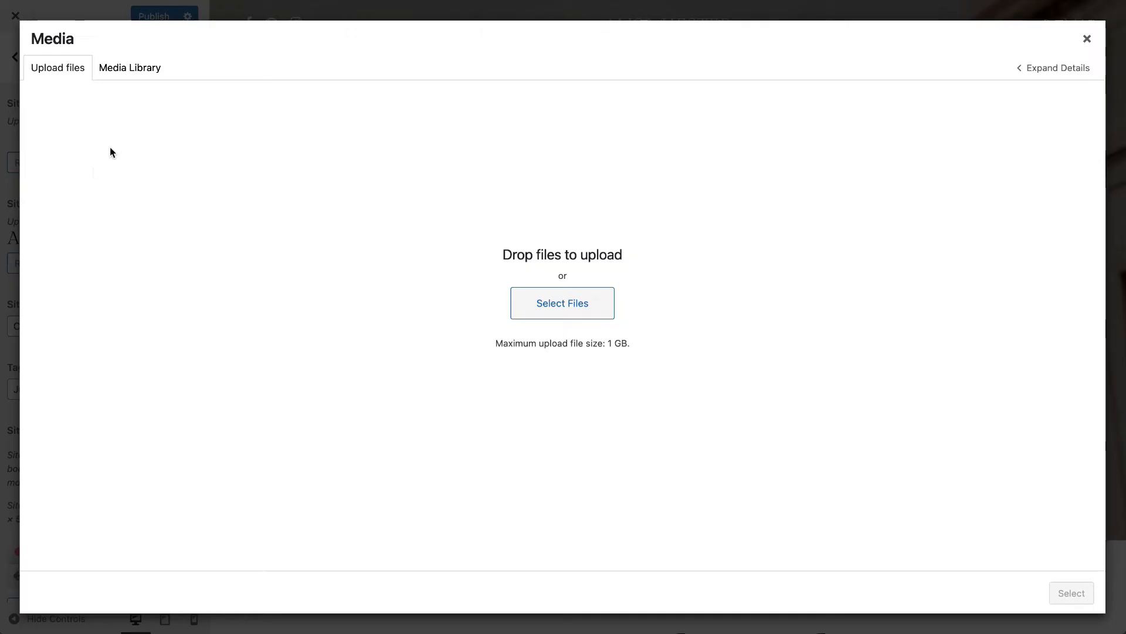
{"action": "left_click", "coordinate": [142, 68]}
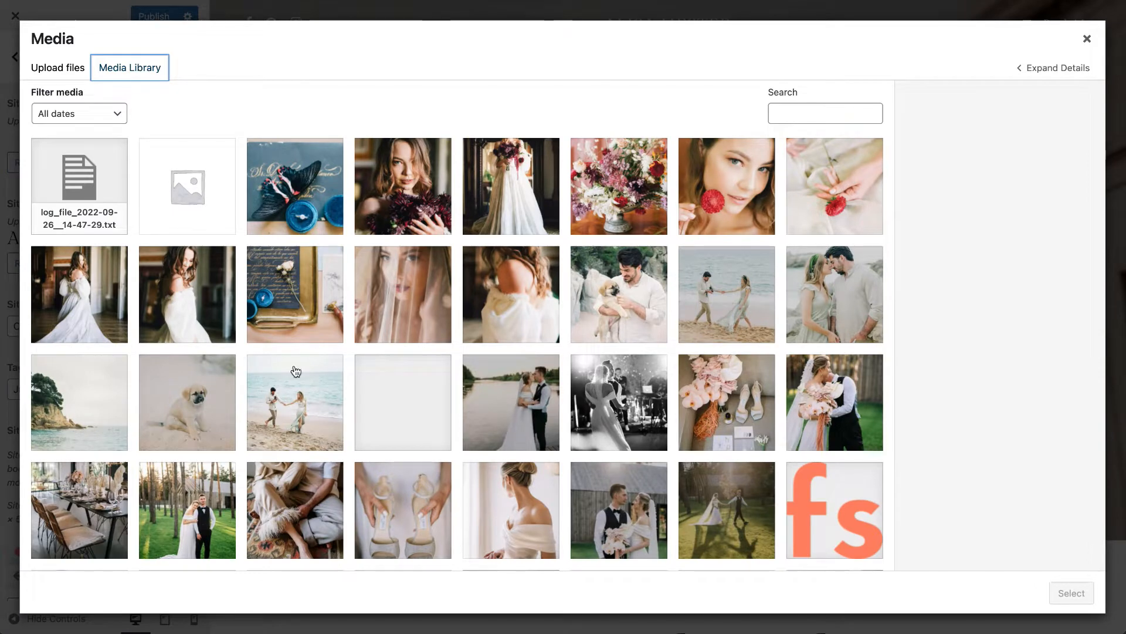
{"action": "left_click", "coordinate": [63, 73]}
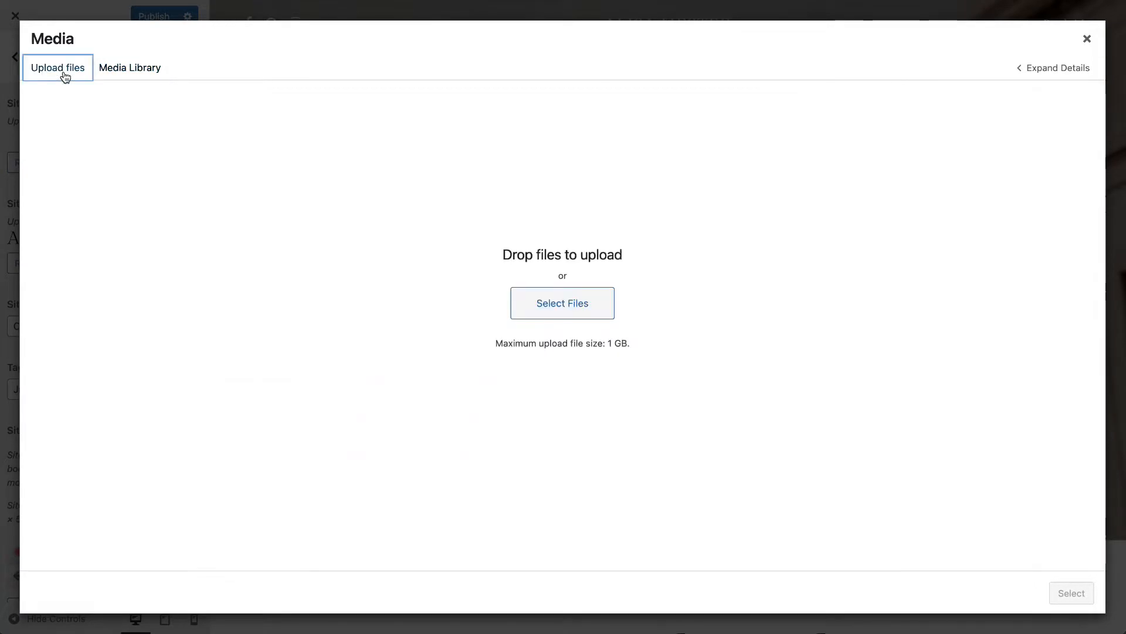
{"action": "left_click", "coordinate": [569, 319]}
{"action": "left_click", "coordinate": [67, 326]}
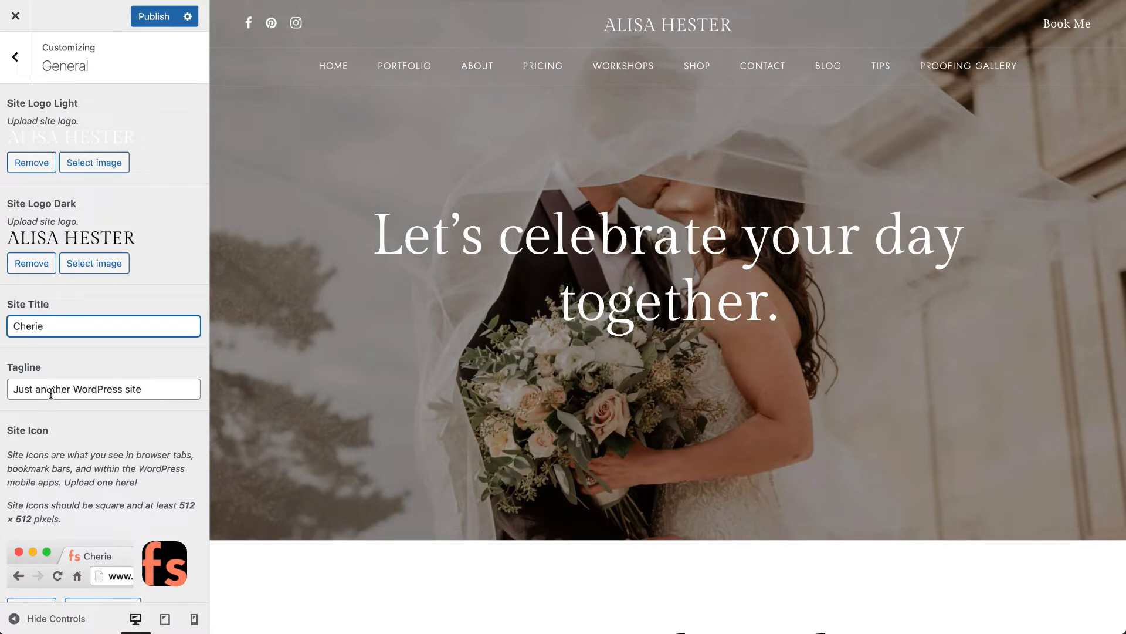
- Open the Body Typography settings and examine the Body font family choices against the text in the home page preview
{"action": "left_click", "coordinate": [16, 57]}
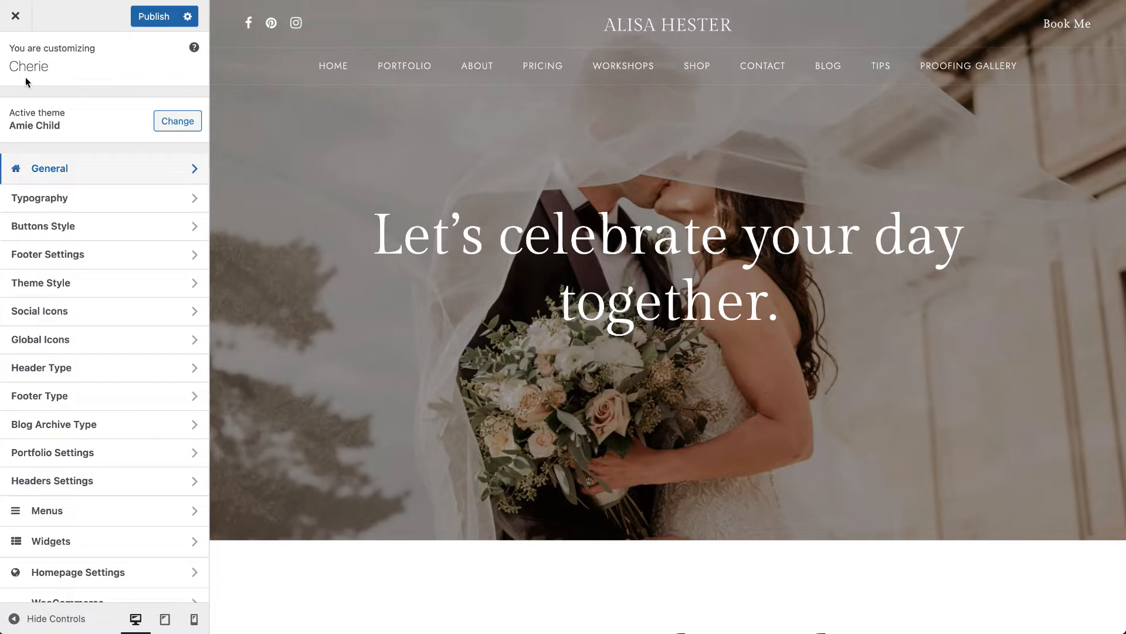
{"action": "left_click", "coordinate": [71, 199]}
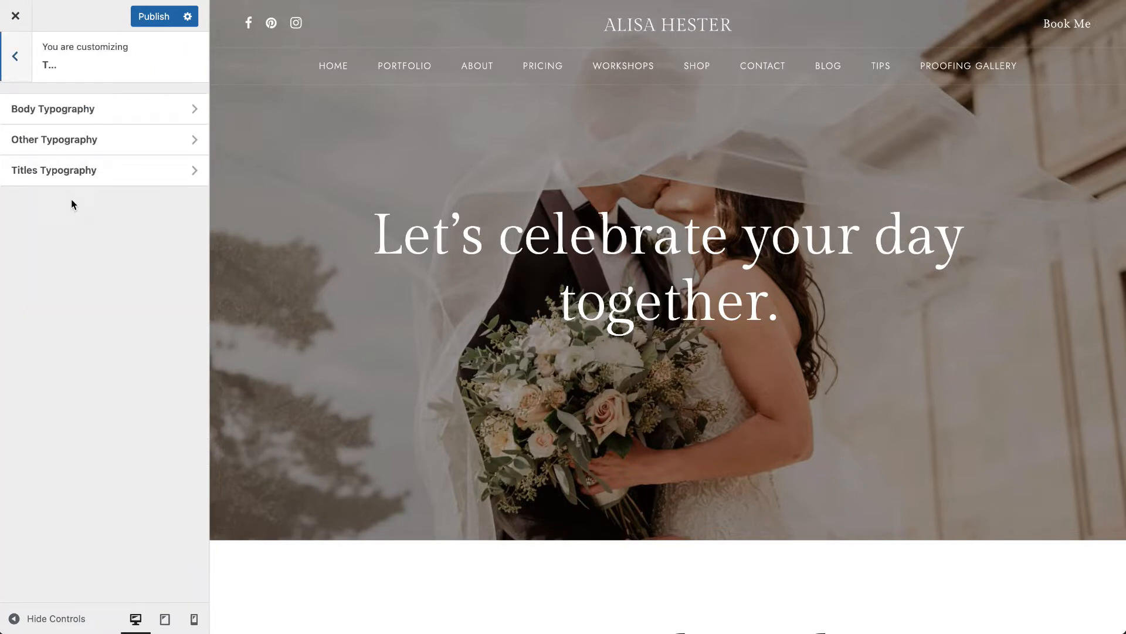
{"action": "scroll", "coordinate": [368, 415], "scroll_direction": "down", "scroll_amount": 10}
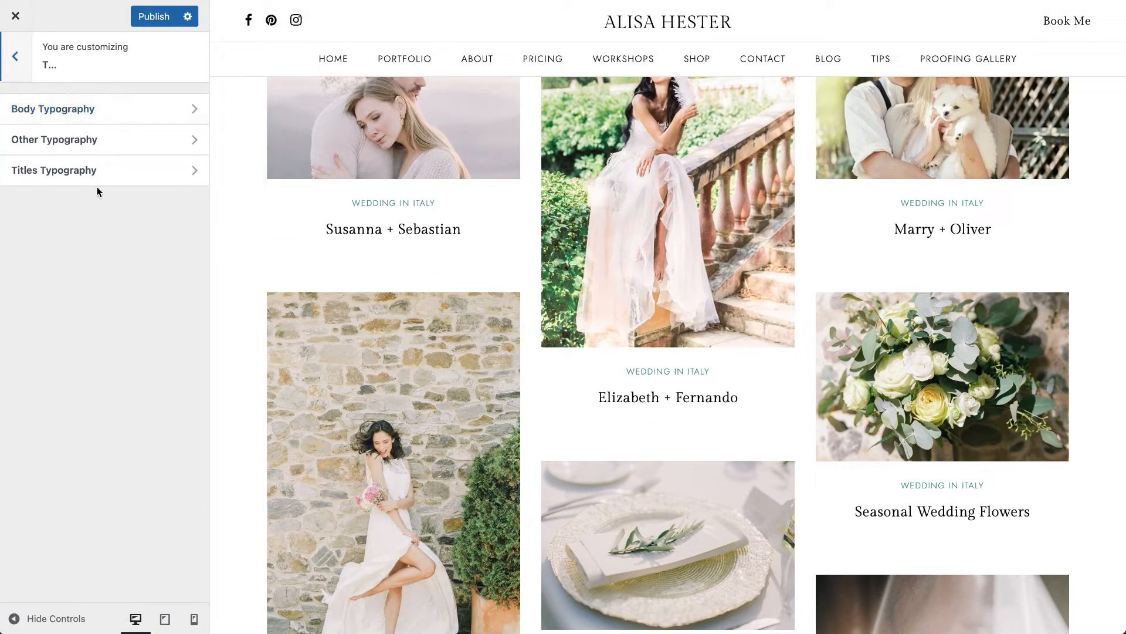
{"action": "left_click", "coordinate": [94, 120]}
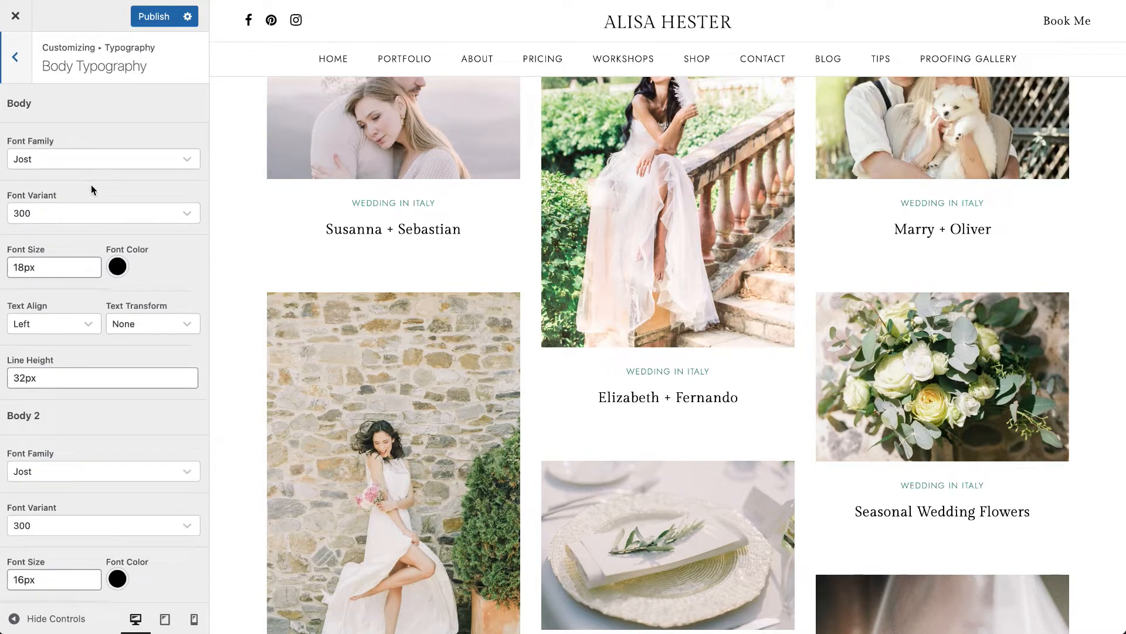
{"action": "left_click", "coordinate": [91, 157]}
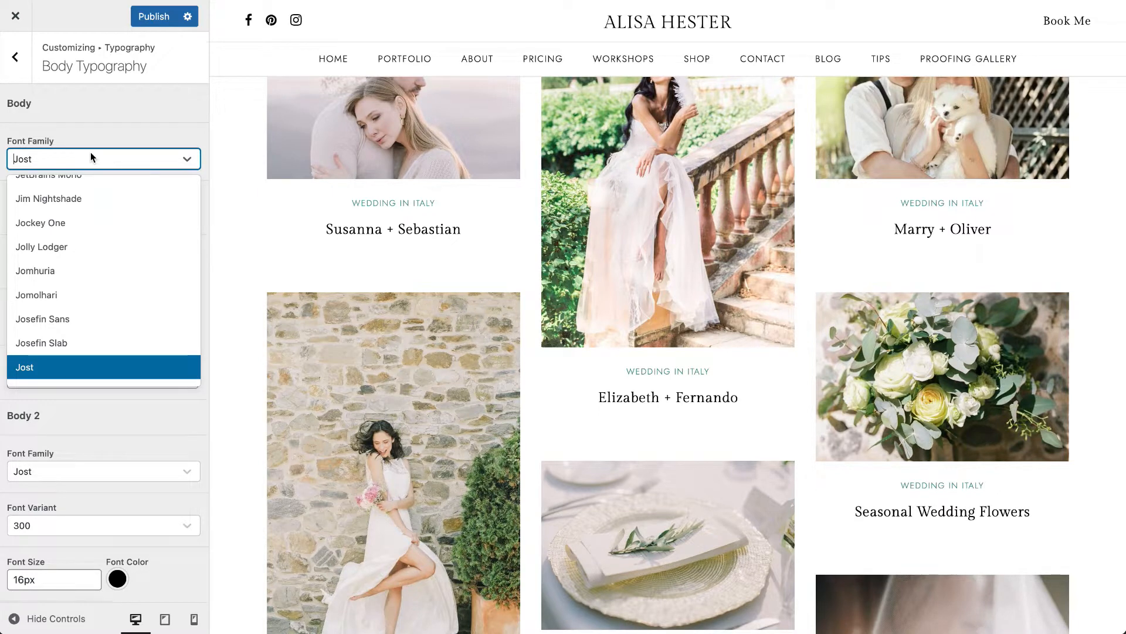
{"action": "left_click", "coordinate": [103, 126]}
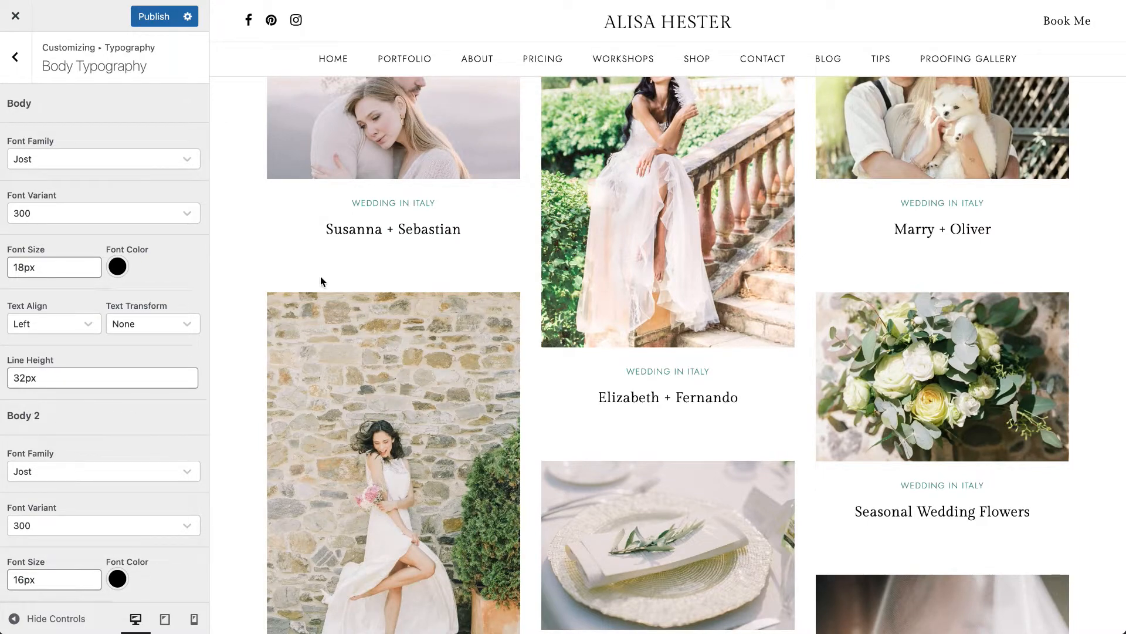
{"action": "scroll", "coordinate": [319, 277], "scroll_direction": "up", "scroll_amount": 15}
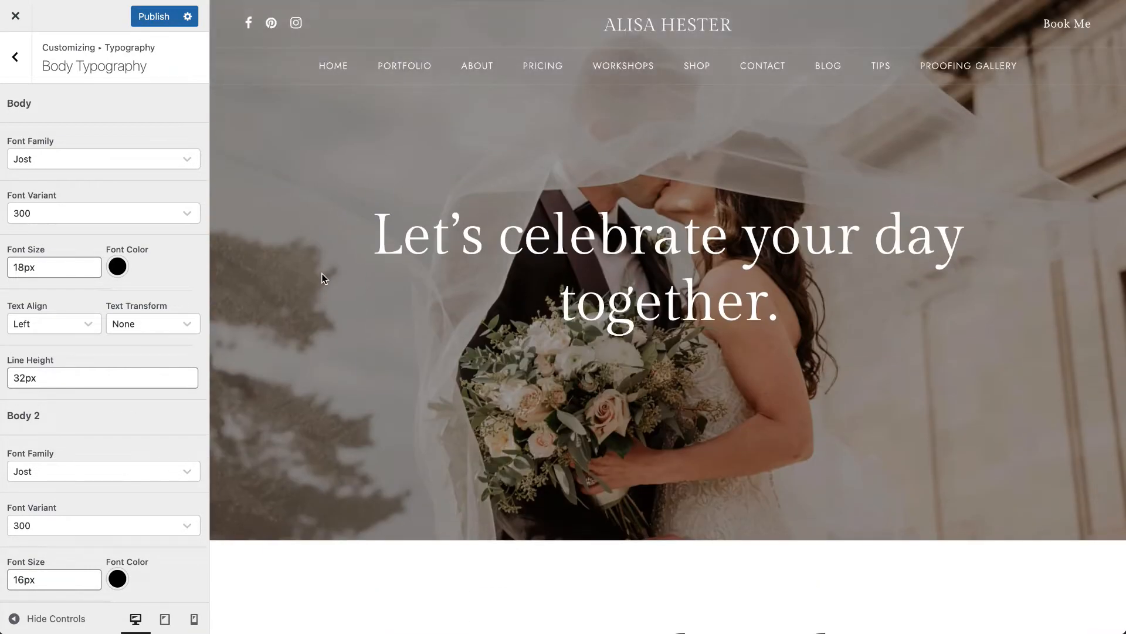
{"action": "scroll", "coordinate": [322, 277], "scroll_direction": "down", "scroll_amount": 15}
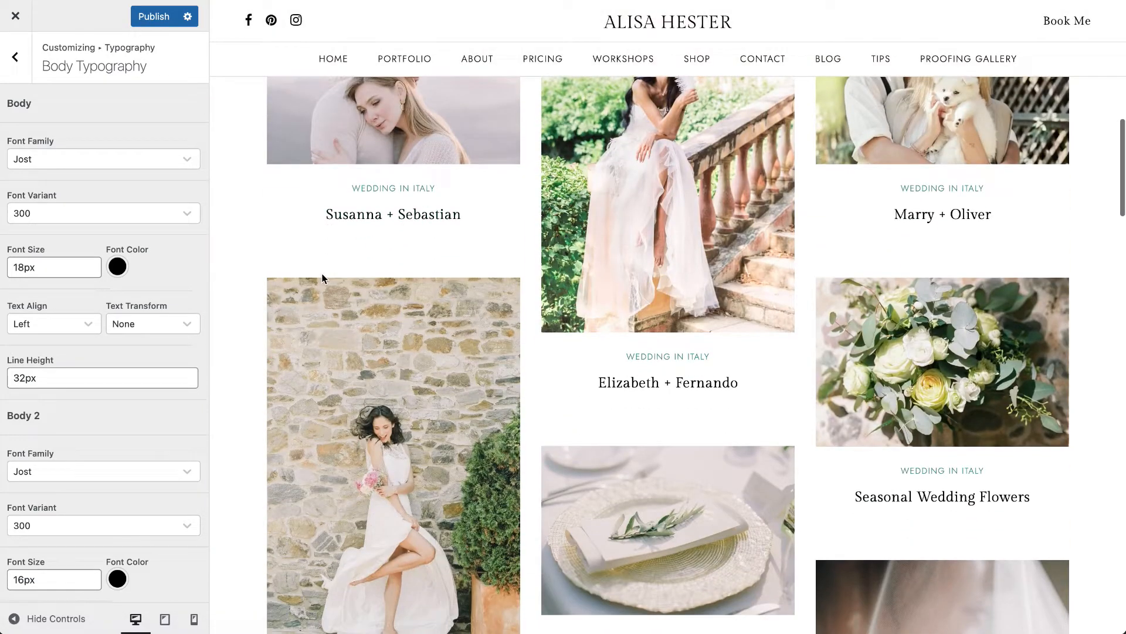
- Open the Dark button settings under Buttons Style and examine the color choices for the button text
{"action": "left_click", "coordinate": [17, 61]}
{"action": "left_click", "coordinate": [16, 66]}
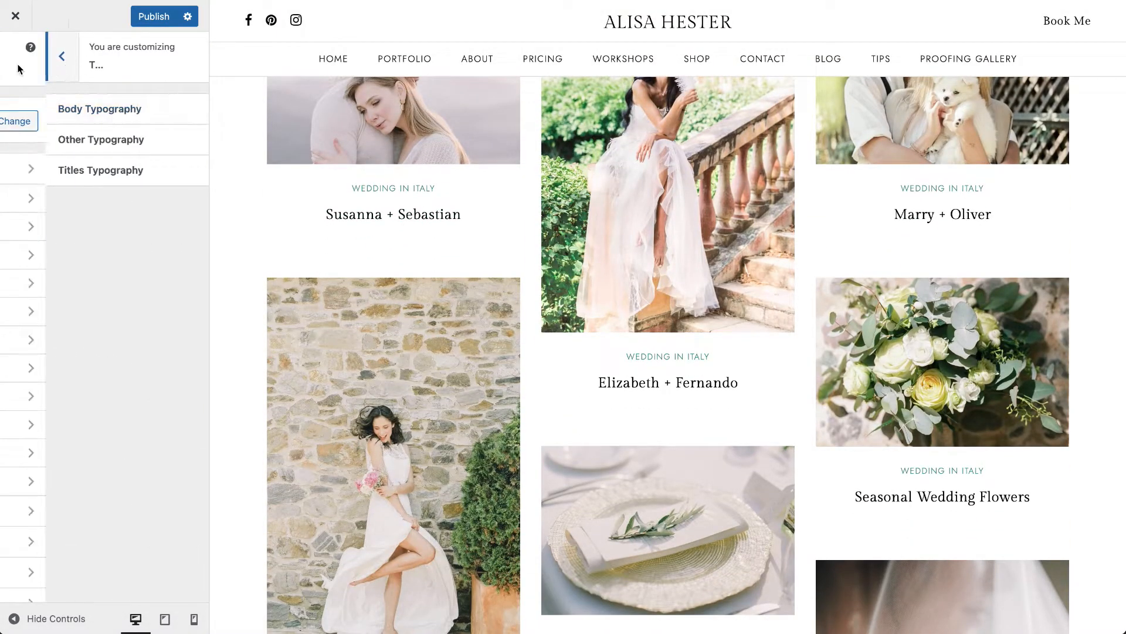
{"action": "left_click", "coordinate": [73, 228]}
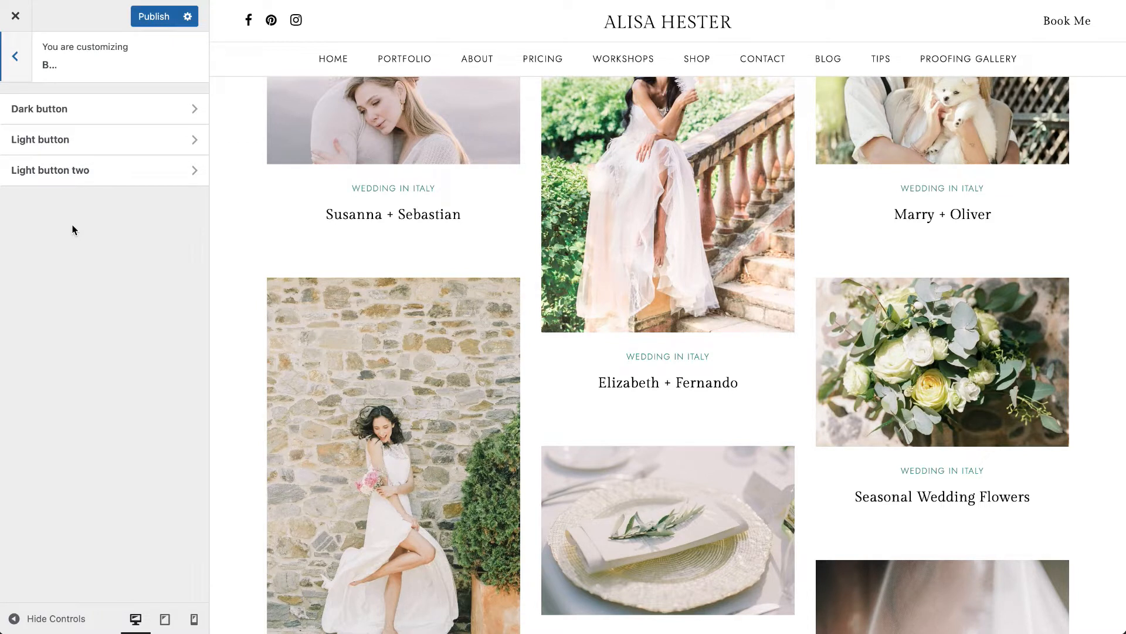
{"action": "left_click", "coordinate": [68, 116]}
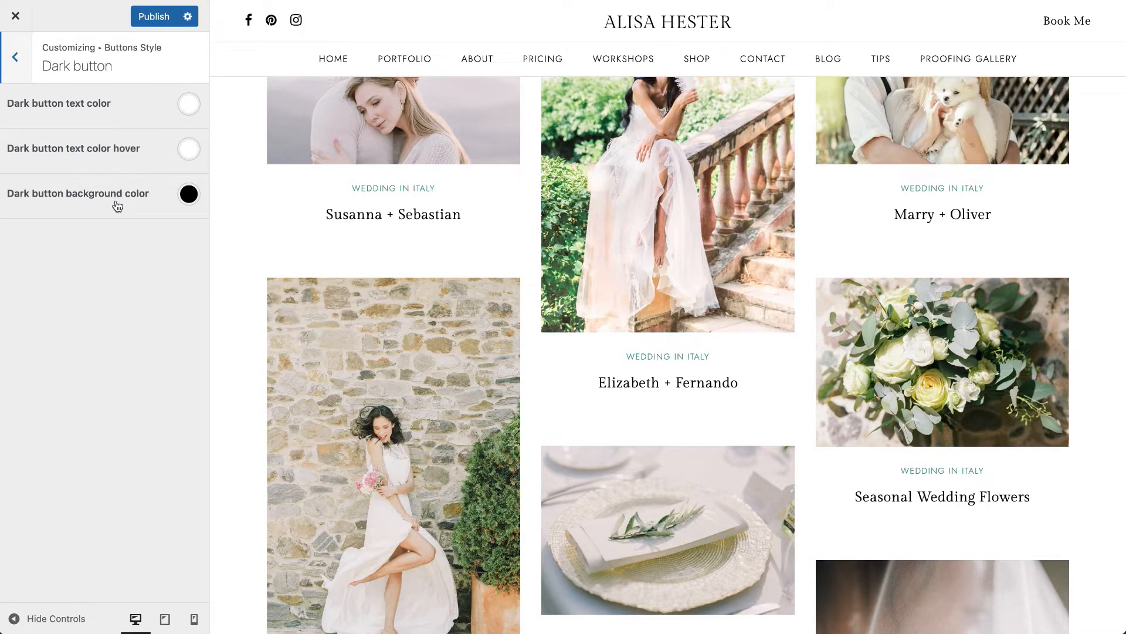
{"action": "scroll", "coordinate": [346, 210], "scroll_direction": "up", "scroll_amount": 15}
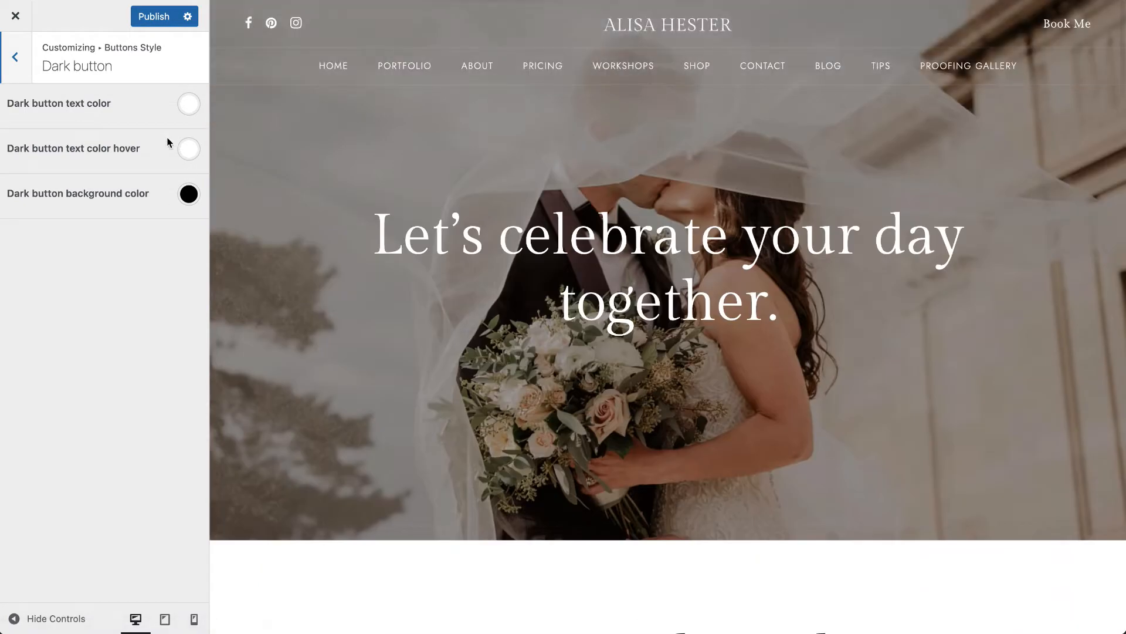
{"action": "left_click", "coordinate": [189, 107]}
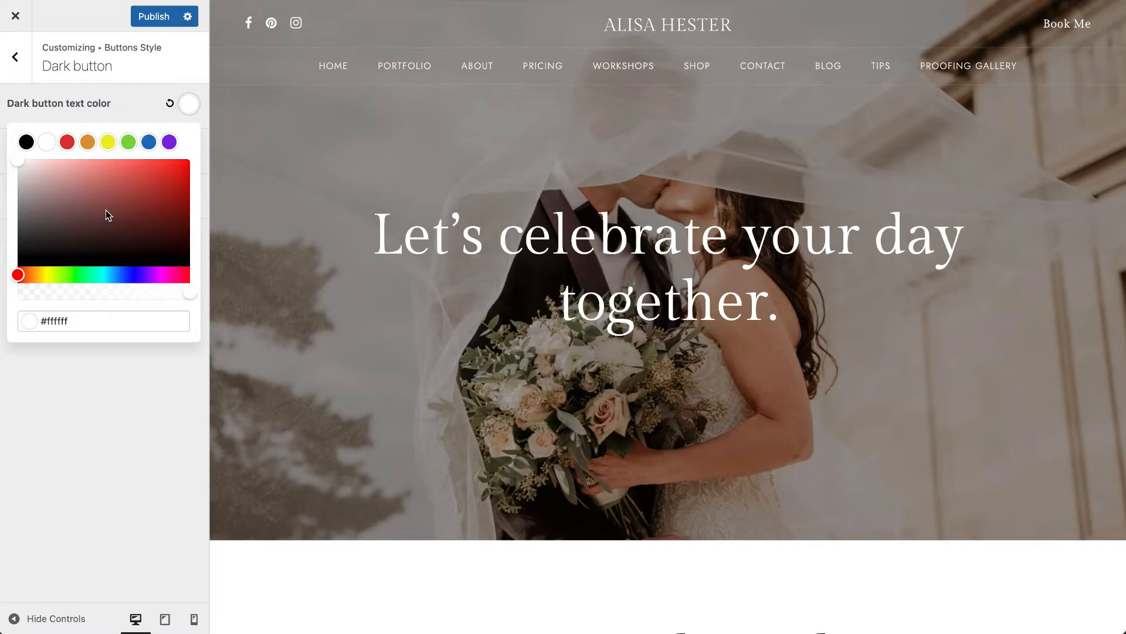
{"action": "left_click", "coordinate": [134, 114]}
- Examine the Footer #1 column and bottom text fields against the footer in the preview, and look at the Footer #2 settings
{"action": "left_click", "coordinate": [15, 57]}
{"action": "left_click", "coordinate": [65, 253]}
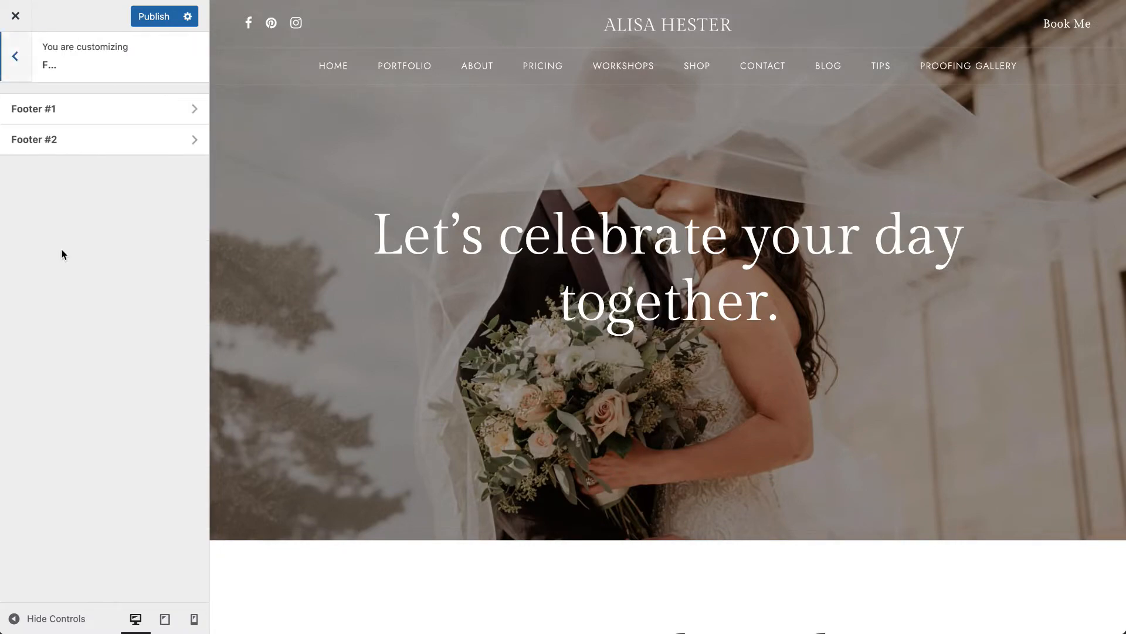
{"action": "left_click", "coordinate": [65, 114]}
{"action": "scroll", "coordinate": [357, 290], "scroll_direction": "down", "scroll_amount": 10}
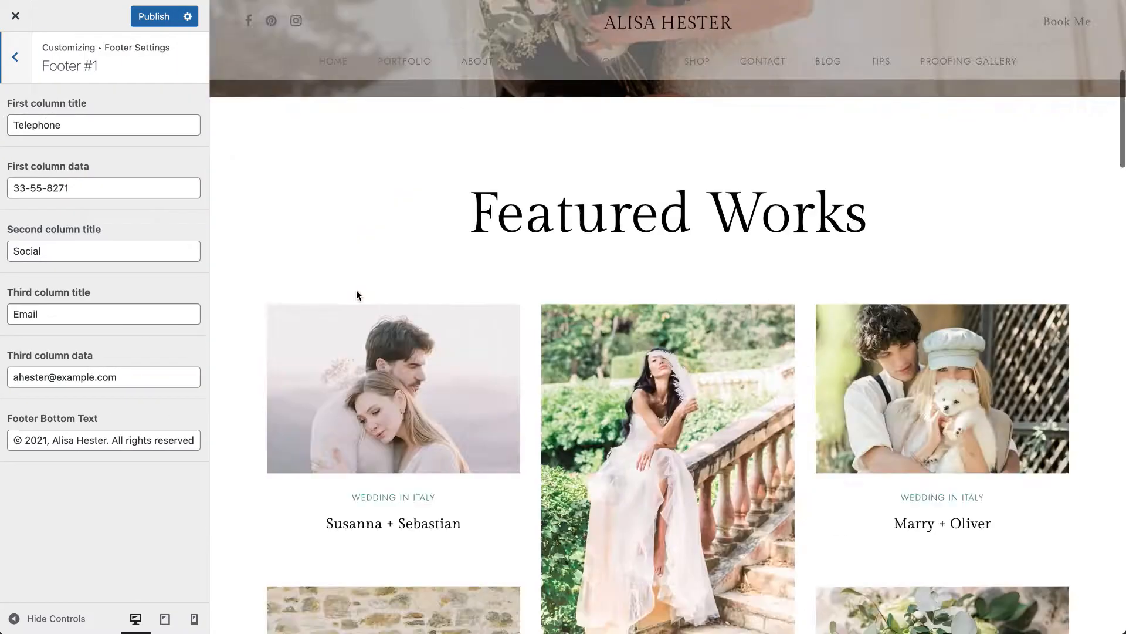
{"action": "scroll", "coordinate": [357, 290], "scroll_direction": "down", "scroll_amount": 10}
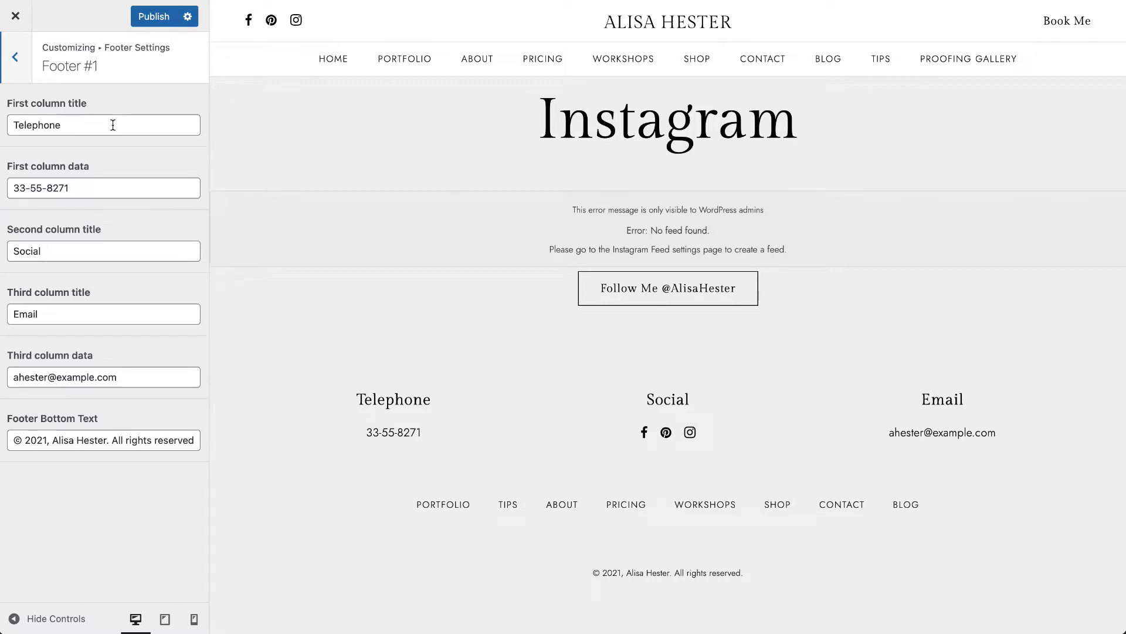
{"action": "left_click", "coordinate": [8, 59]}
{"action": "left_click", "coordinate": [55, 141]}
{"action": "left_click", "coordinate": [161, 133]}
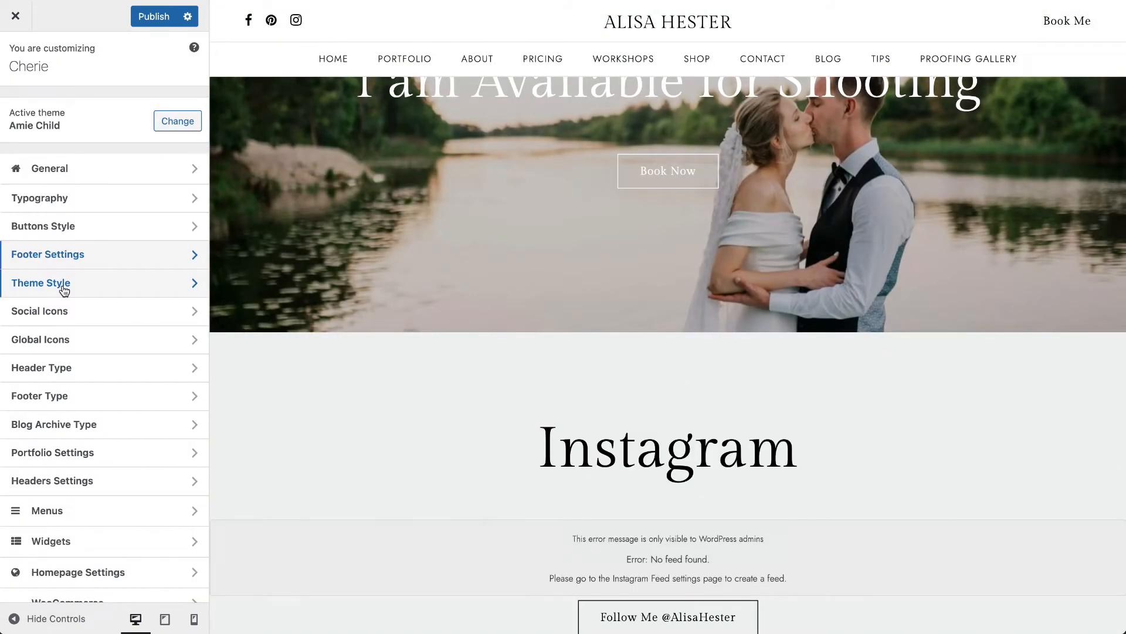
- Review the Theme Style color and hamburger options, and inspect the first item of the Social Icons against the header and footer
{"action": "left_click", "coordinate": [64, 287]}
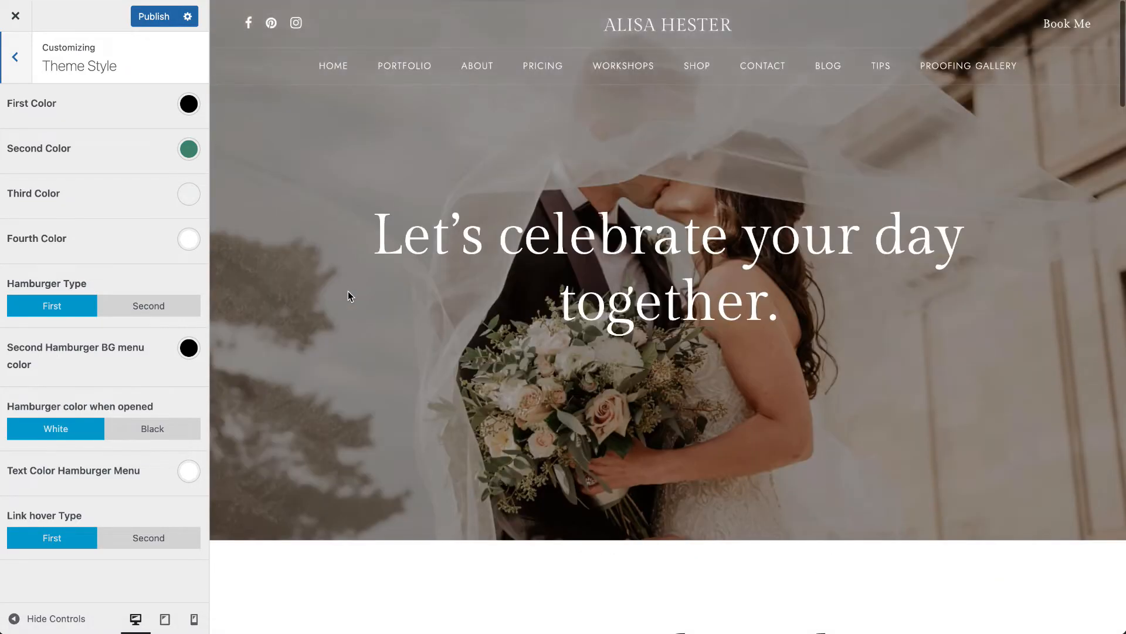
{"action": "left_click", "coordinate": [13, 74]}
{"action": "left_click", "coordinate": [51, 316]}
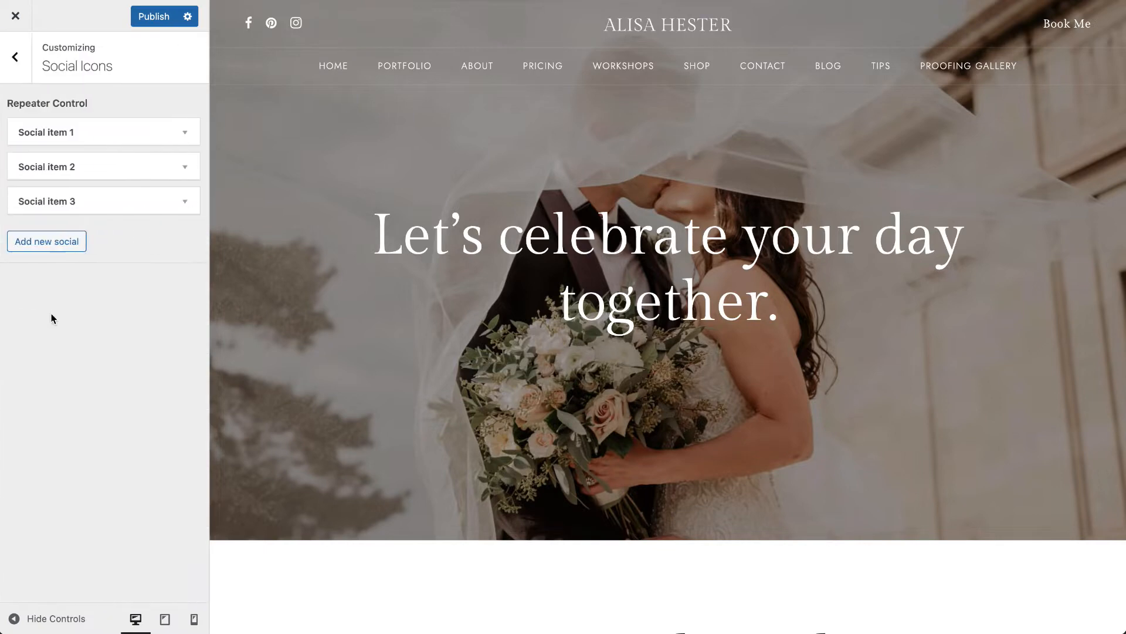
{"action": "left_click", "coordinate": [109, 140]}
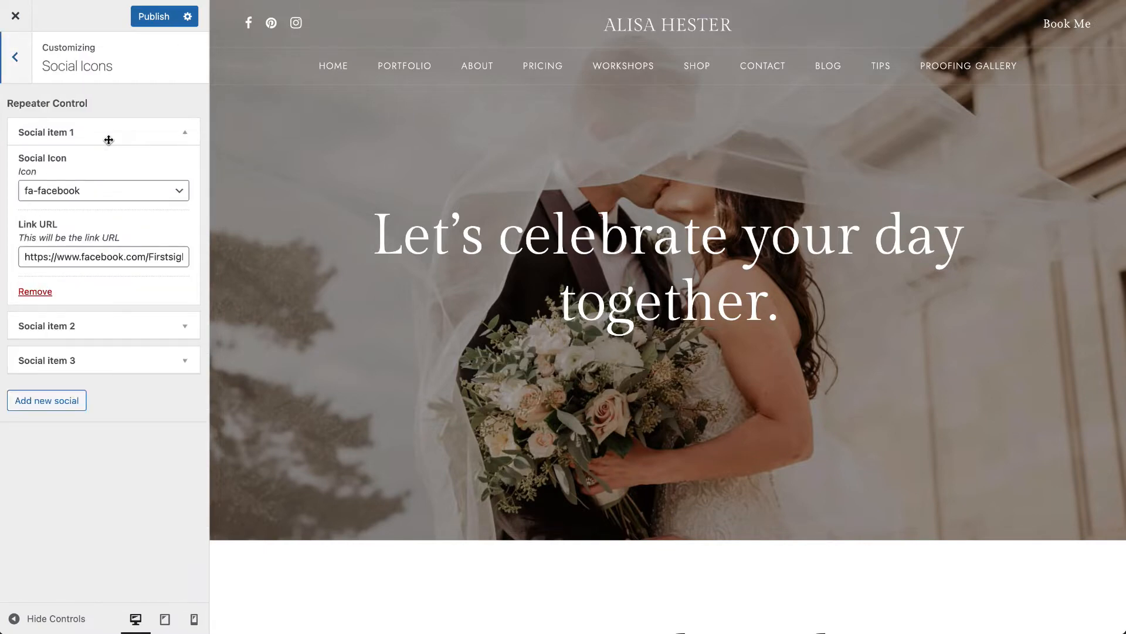
{"action": "scroll", "coordinate": [340, 351], "scroll_direction": "down", "scroll_amount": 20}
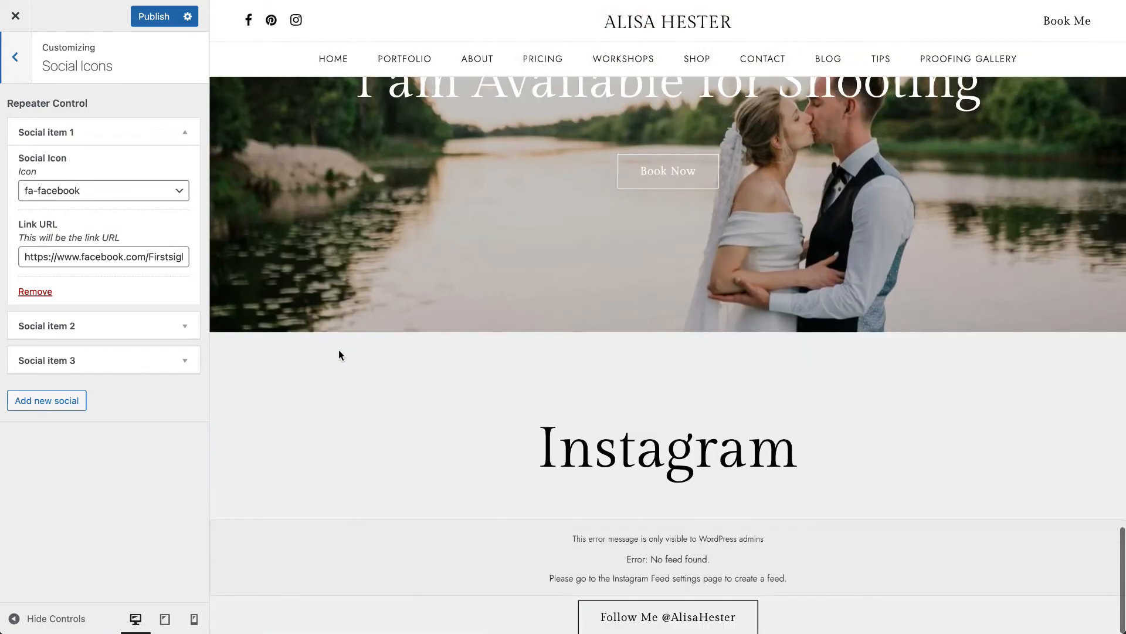
{"action": "scroll", "coordinate": [305, 251], "scroll_direction": "up", "scroll_amount": 3}
{"action": "scroll", "coordinate": [305, 251], "scroll_direction": "down", "scroll_amount": 3}
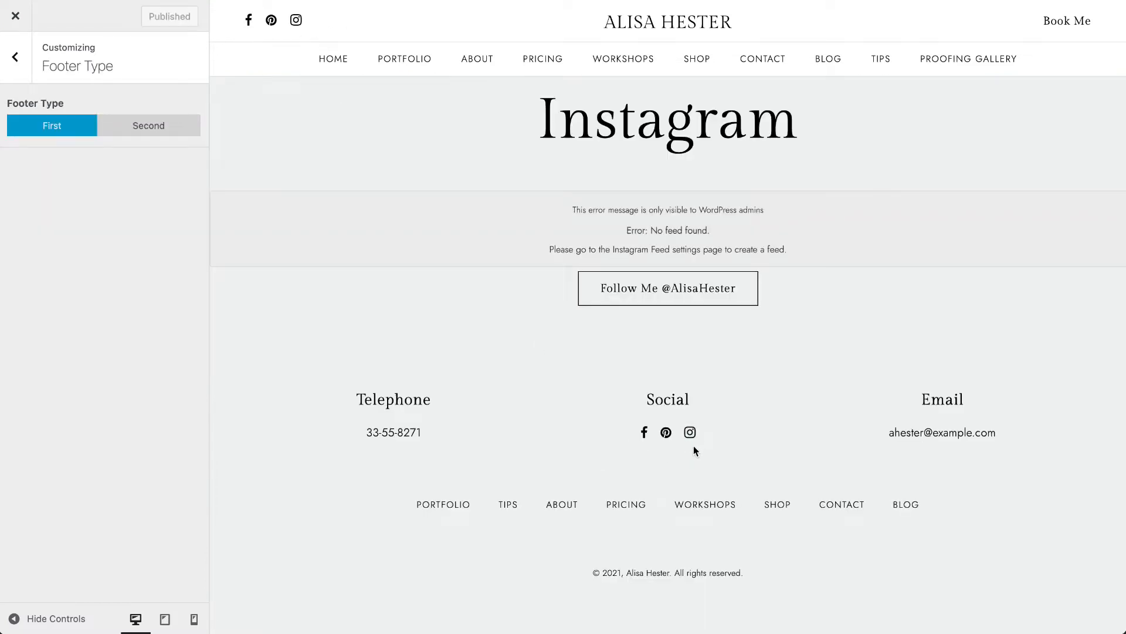
- Return to the Social Icons settings and examine the icon choices and link URL of Social item 1, leaving the item collapsed
{"action": "left_click", "coordinate": [16, 64]}
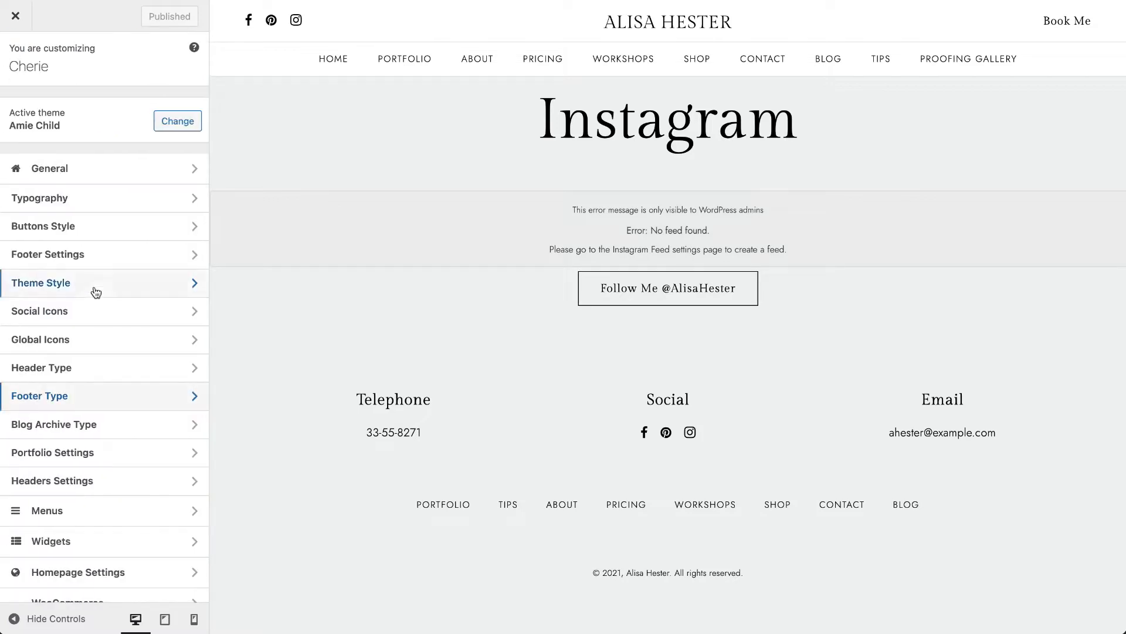
{"action": "left_click", "coordinate": [93, 311]}
{"action": "left_click", "coordinate": [114, 203]}
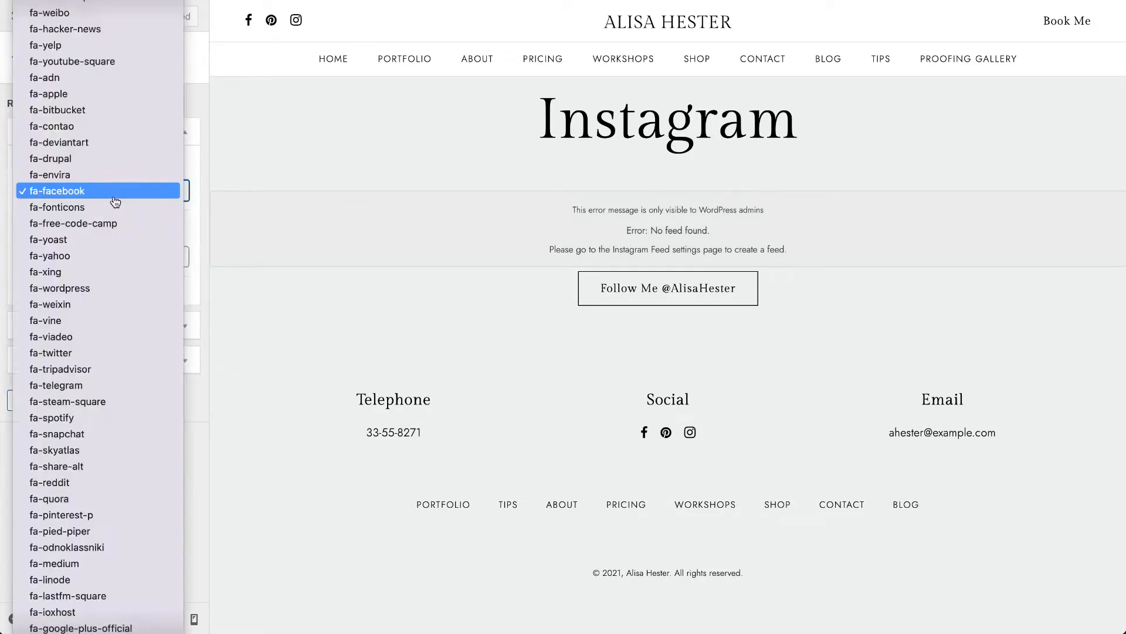
{"action": "left_click", "coordinate": [235, 211]}
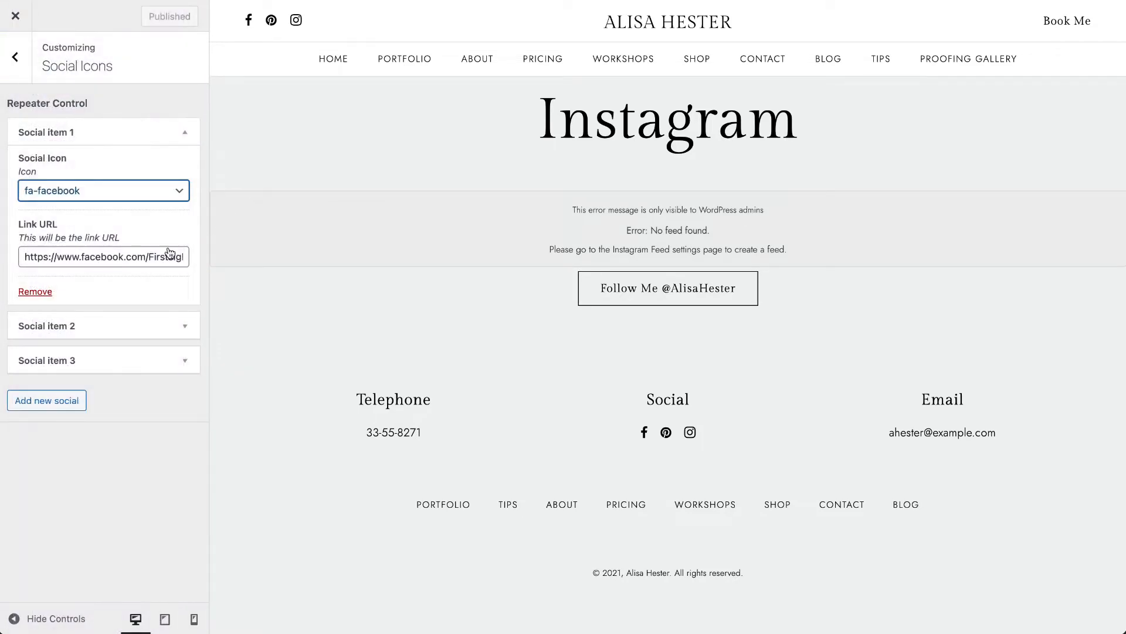
{"action": "left_click", "coordinate": [39, 262]}
{"action": "left_click_drag", "start_coordinate": [27, 256], "coordinate": [262, 256]}
{"action": "left_click", "coordinate": [125, 132]}
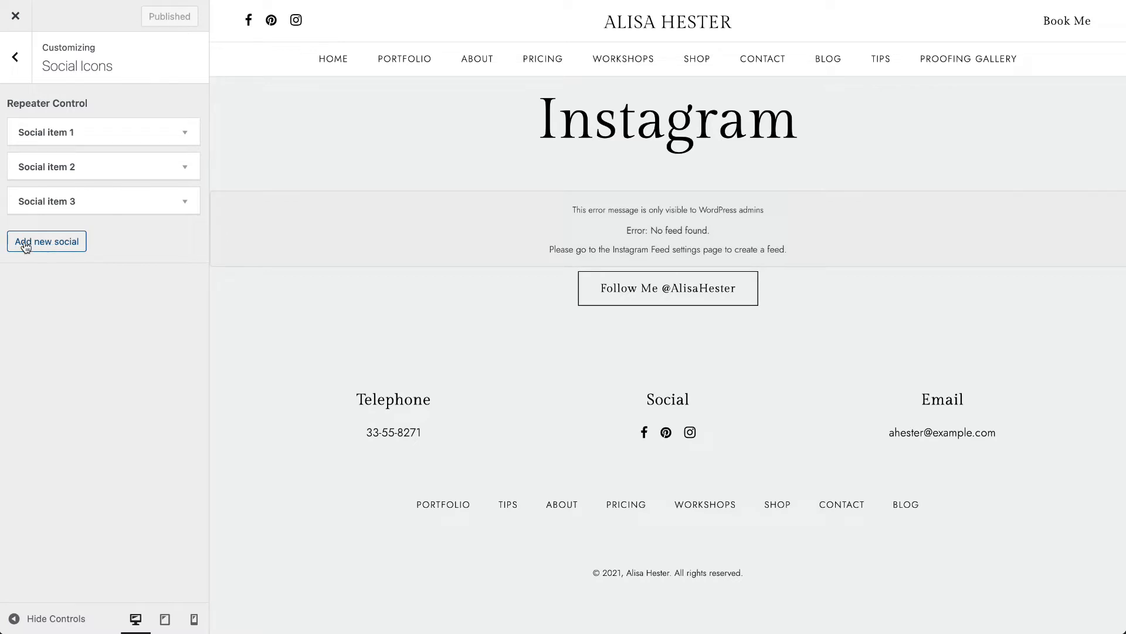
- Open the Global Icons settings and look over the thank you page and shop cart icons
{"action": "left_click", "coordinate": [15, 57]}
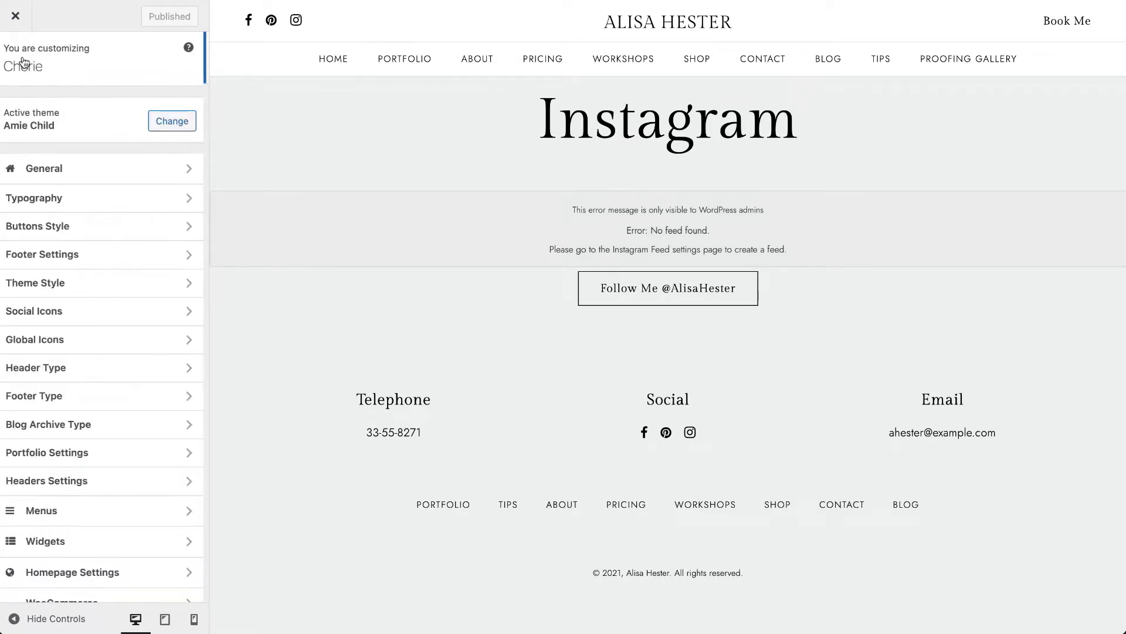
{"action": "left_click", "coordinate": [64, 337]}
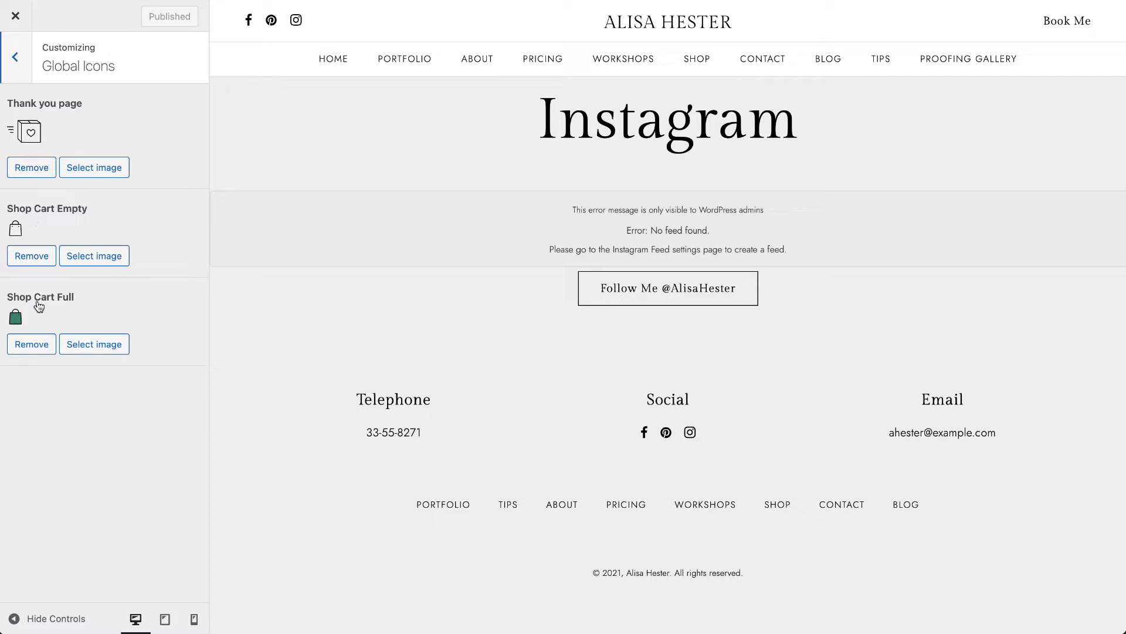
- Show the shop page in the preview and examine the cart icon on the All Products and Gift Cards pages against the Global Icons
{"action": "left_click", "coordinate": [695, 68]}
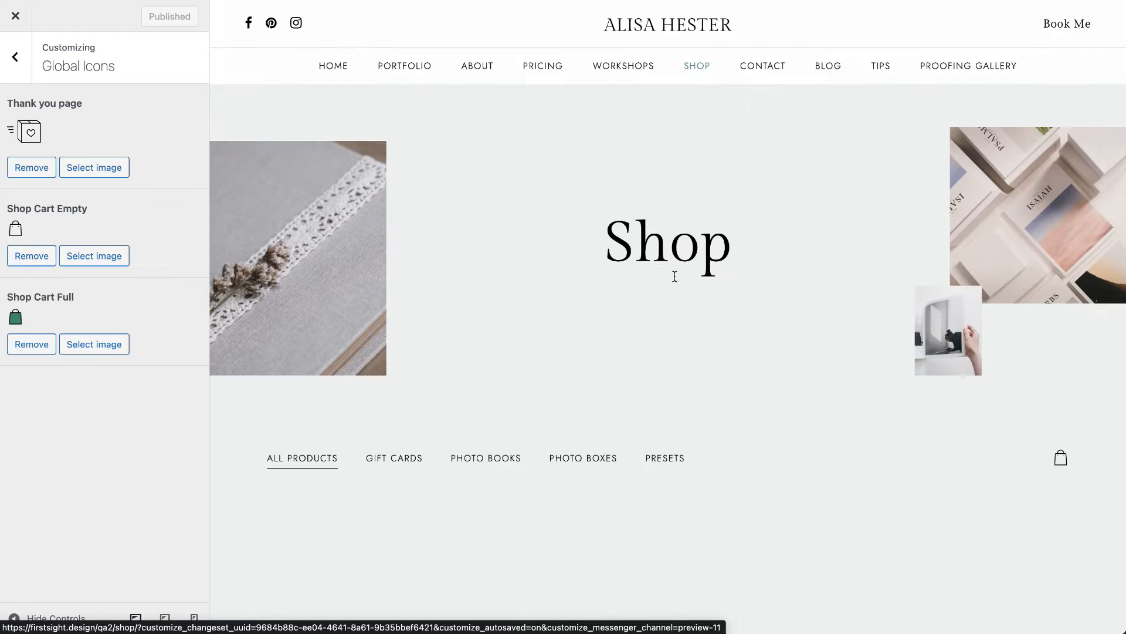
{"action": "scroll", "coordinate": [681, 258], "scroll_direction": "down", "scroll_amount": 5}
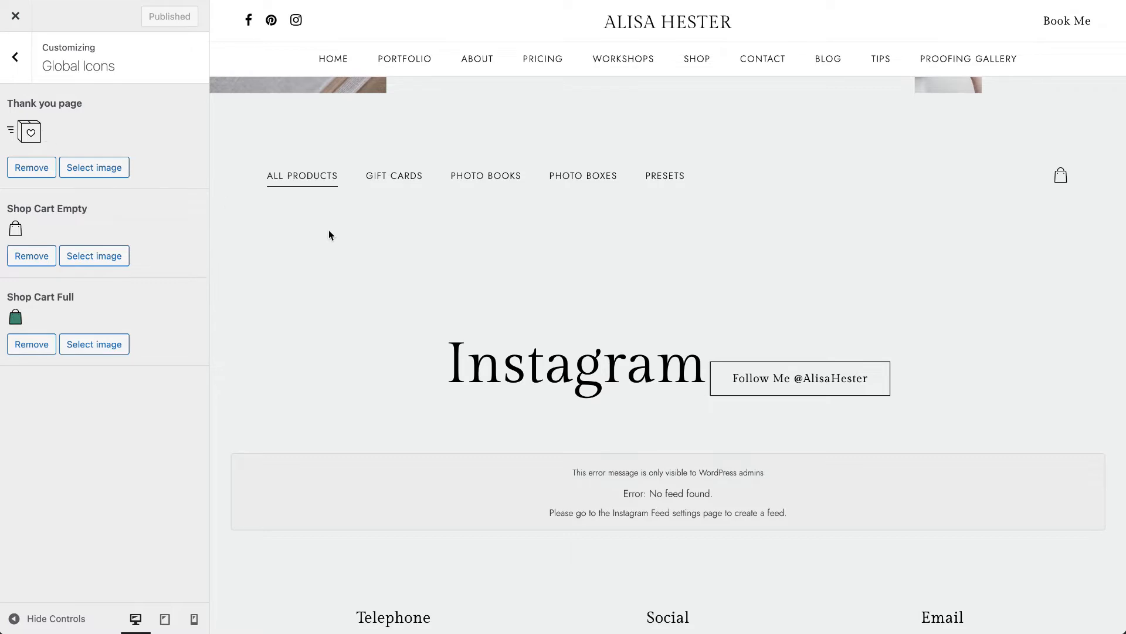
{"action": "left_click", "coordinate": [396, 176]}
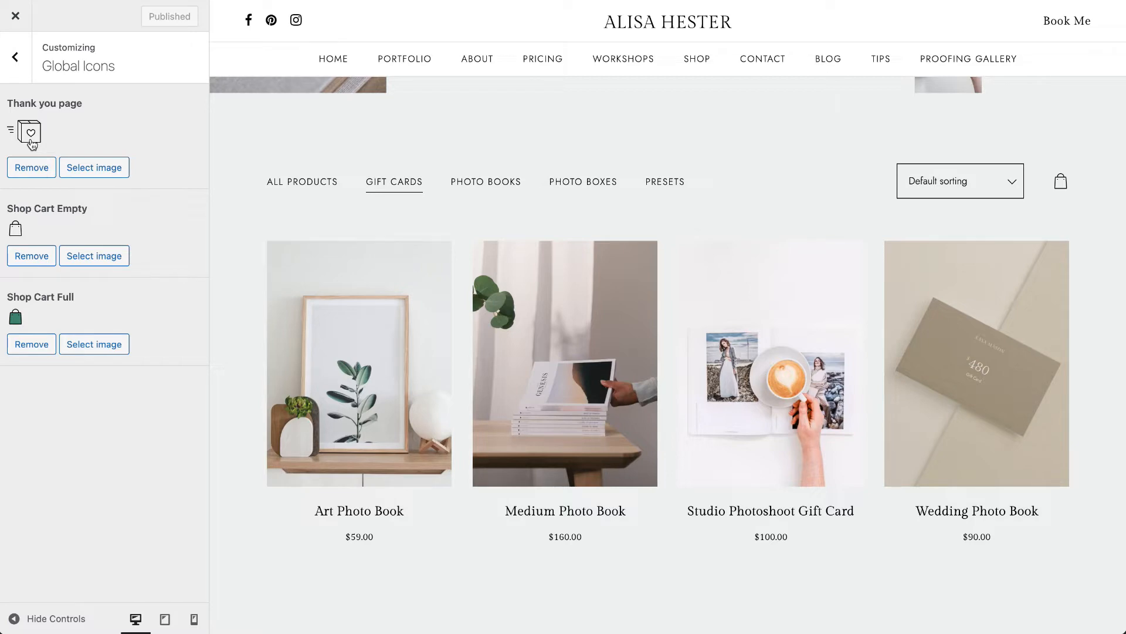
{"action": "scroll", "coordinate": [343, 411], "scroll_direction": "down", "scroll_amount": 1}
{"action": "scroll", "coordinate": [342, 298], "scroll_direction": "up", "scroll_amount": 5}
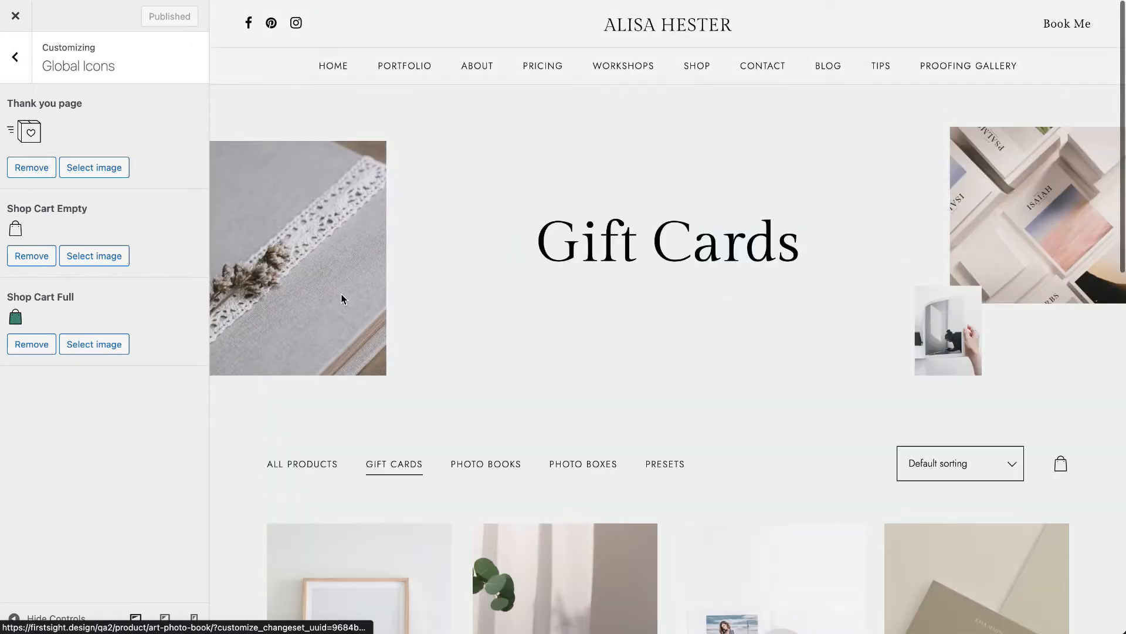
{"action": "scroll", "coordinate": [342, 298], "scroll_direction": "down", "scroll_amount": 13}
{"action": "scroll", "coordinate": [341, 298], "scroll_direction": "up", "scroll_amount": 12}
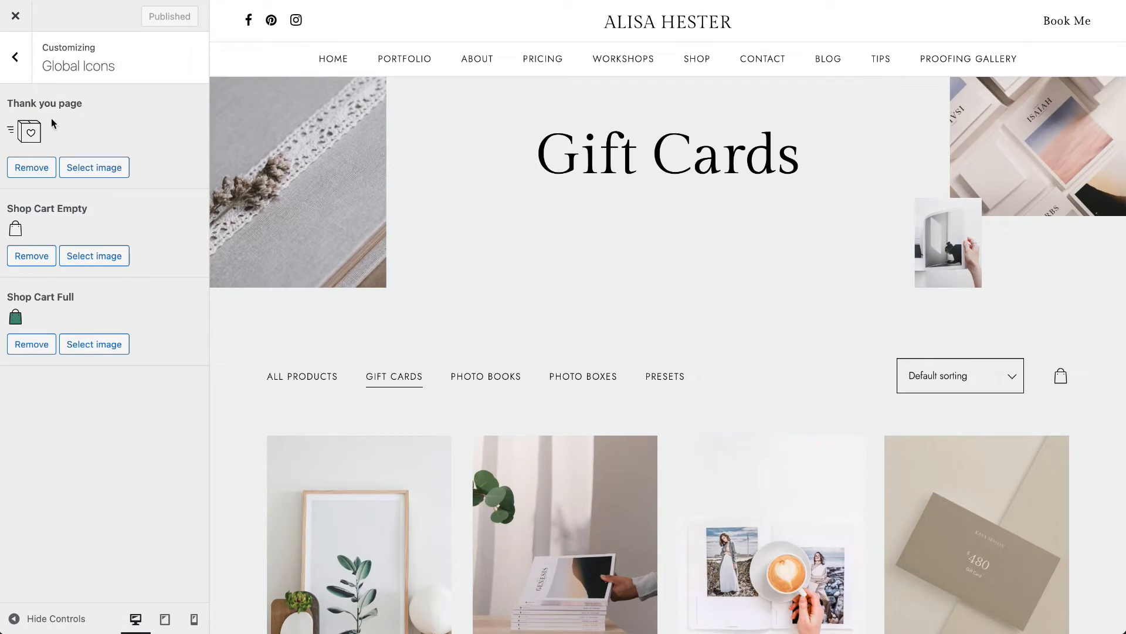
- Open the Header Type settings and compare the First, Second and Third headers on the home page, leaving Second selected
{"action": "left_click", "coordinate": [15, 57]}
{"action": "left_click", "coordinate": [61, 367]}
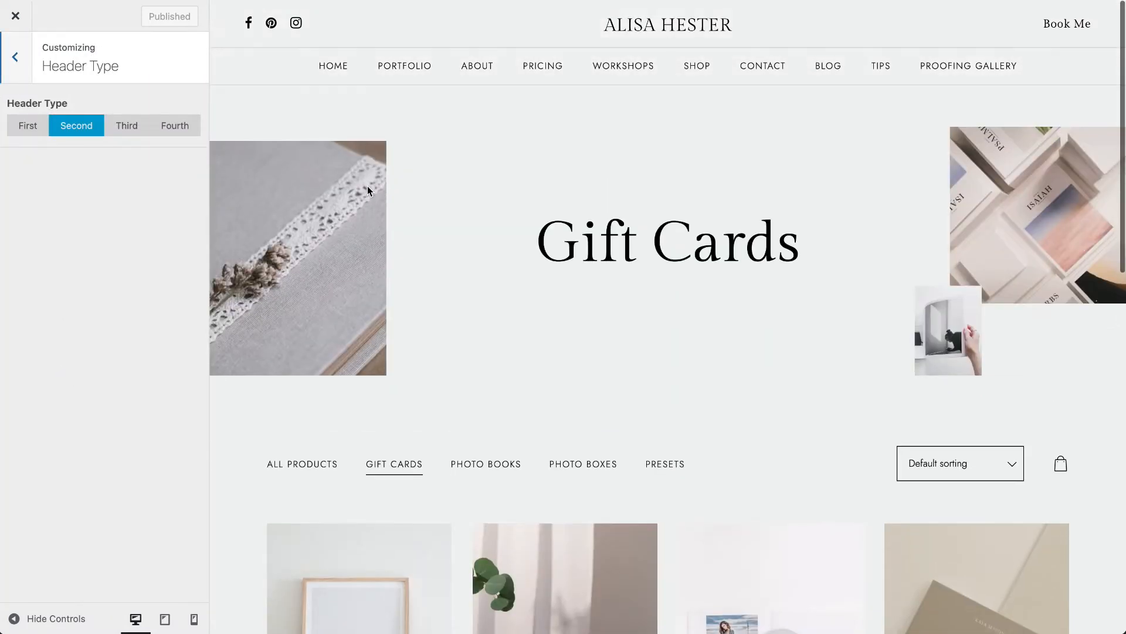
{"action": "left_click", "coordinate": [696, 27]}
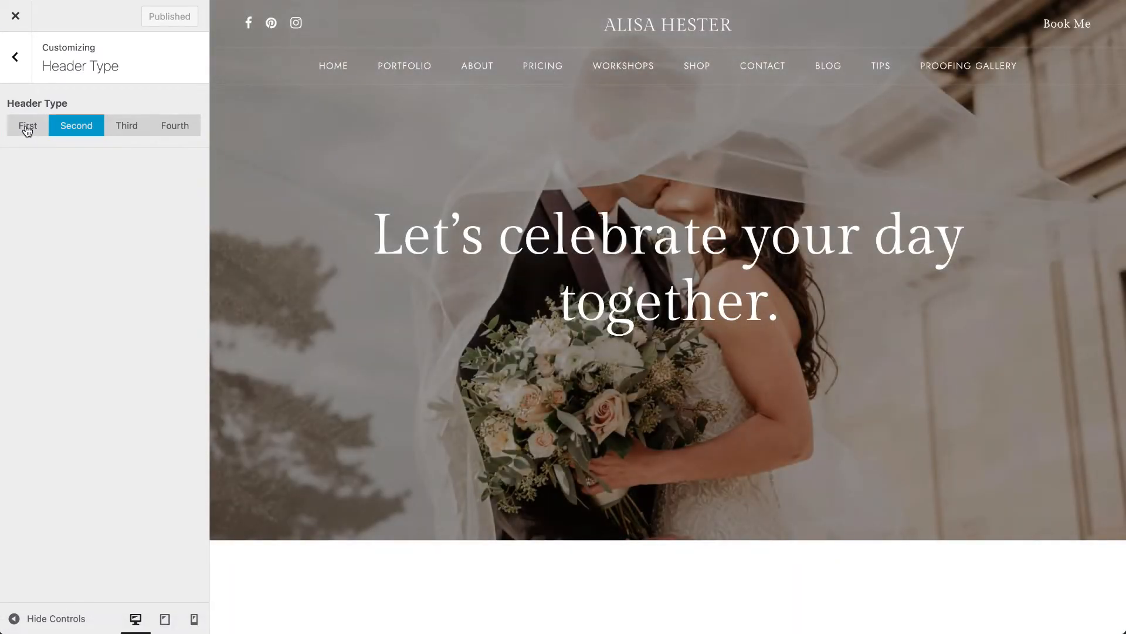
{"action": "left_click", "coordinate": [27, 129]}
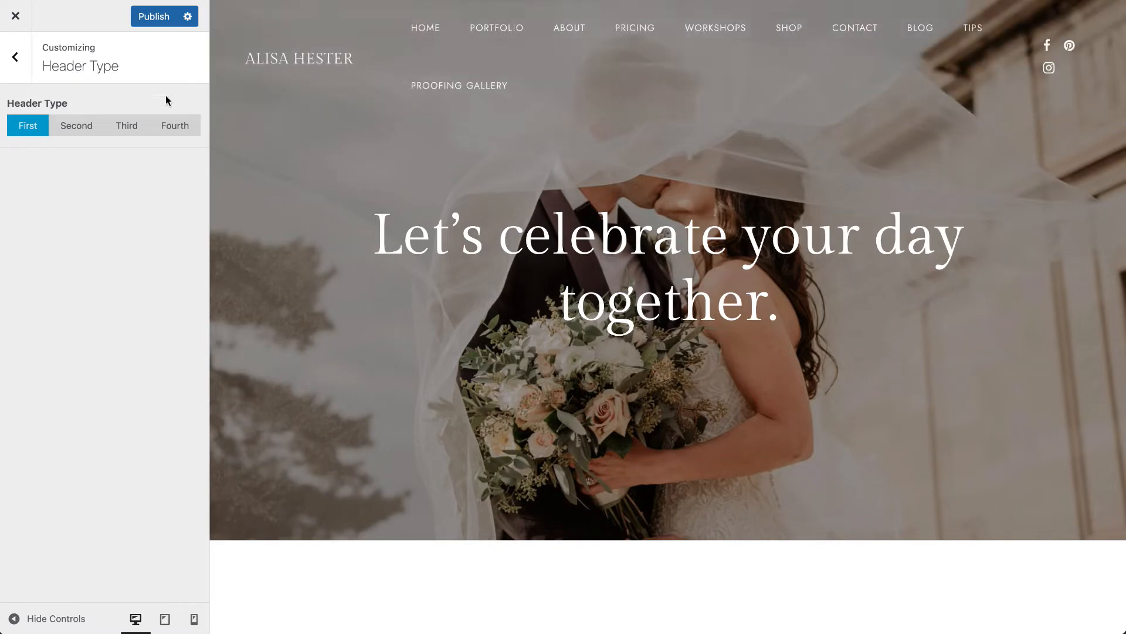
{"action": "left_click", "coordinate": [88, 124]}
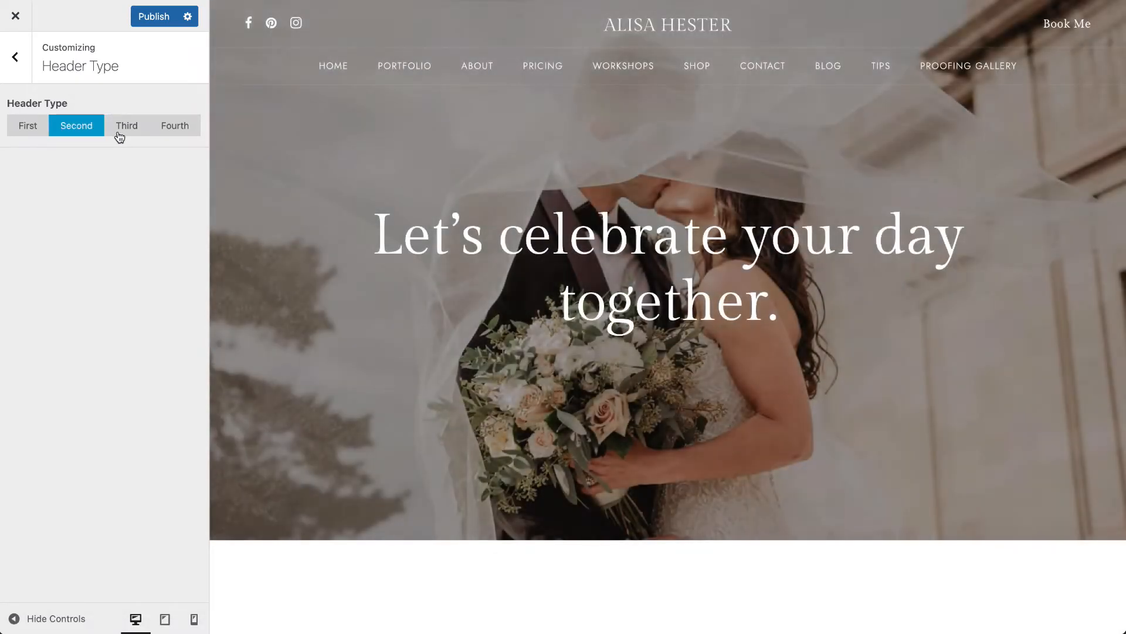
{"action": "left_click", "coordinate": [120, 136]}
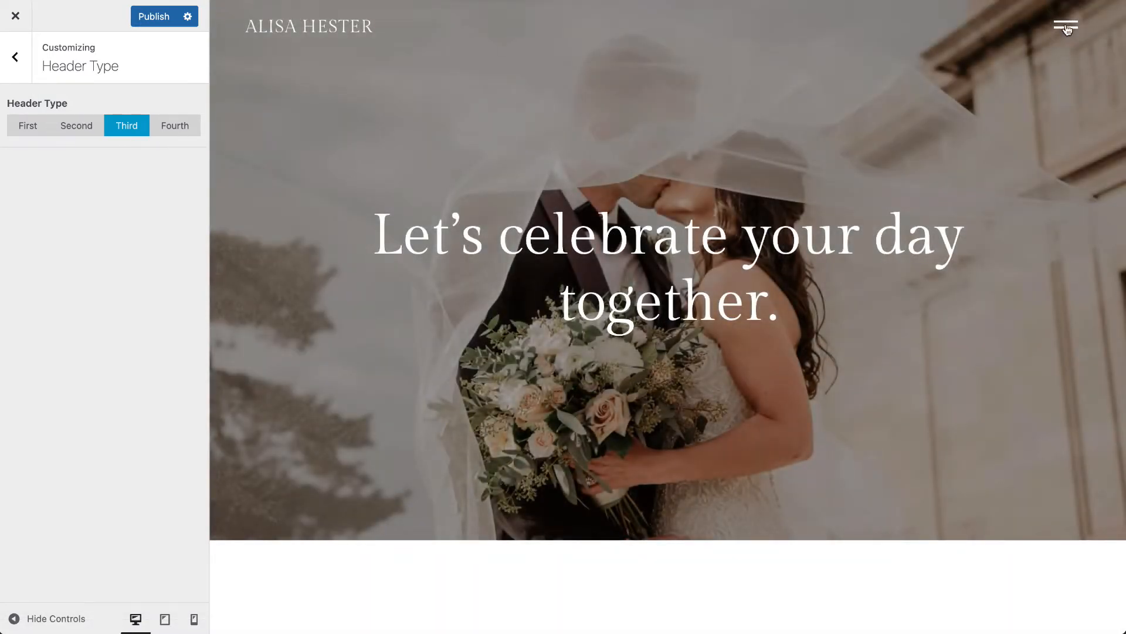
{"action": "left_click", "coordinate": [62, 125]}
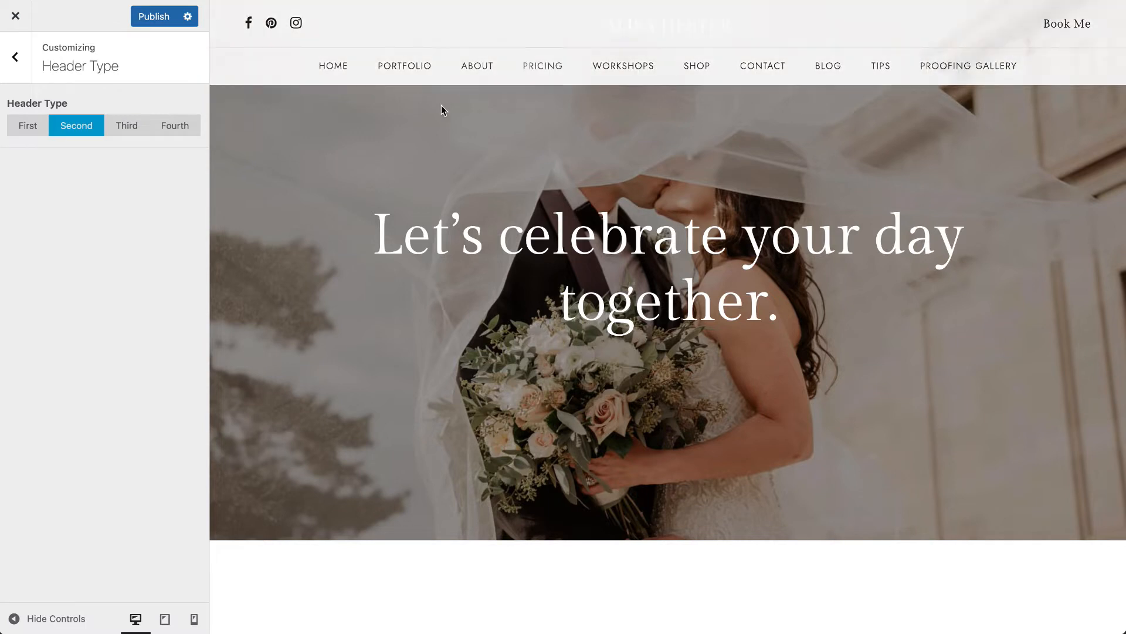
- Open the Footer Type settings and examine the First footer layout at the end of the home page preview
{"action": "left_click", "coordinate": [14, 56]}
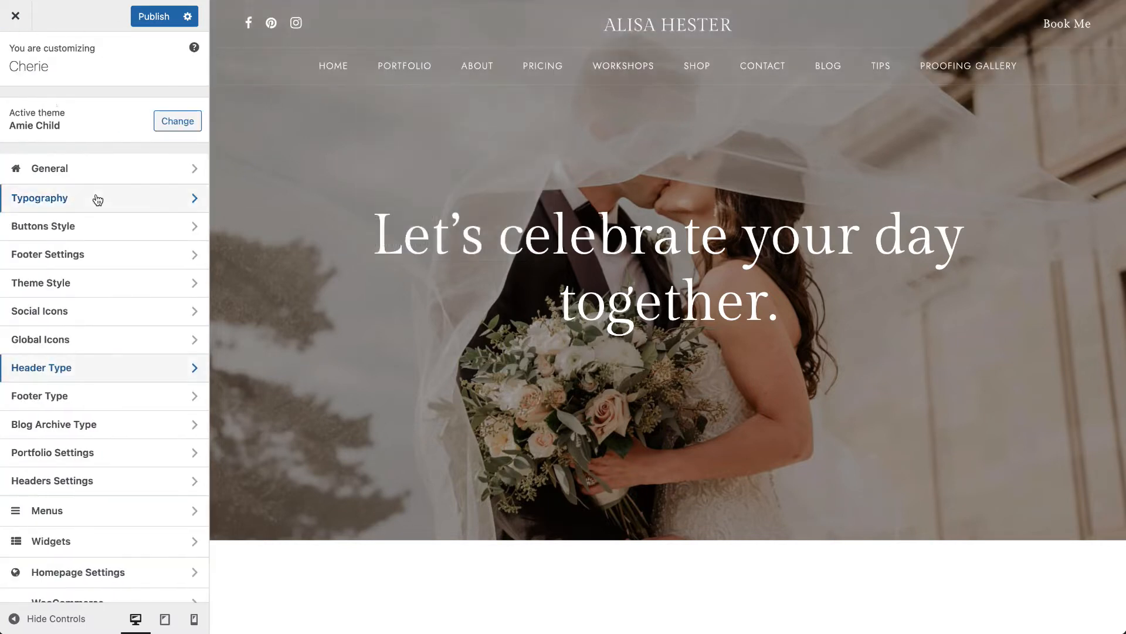
{"action": "left_click", "coordinate": [94, 394]}
{"action": "scroll", "coordinate": [332, 256], "scroll_direction": "down", "scroll_amount": 10}
{"action": "scroll", "coordinate": [332, 256], "scroll_direction": "down", "scroll_amount": 15}
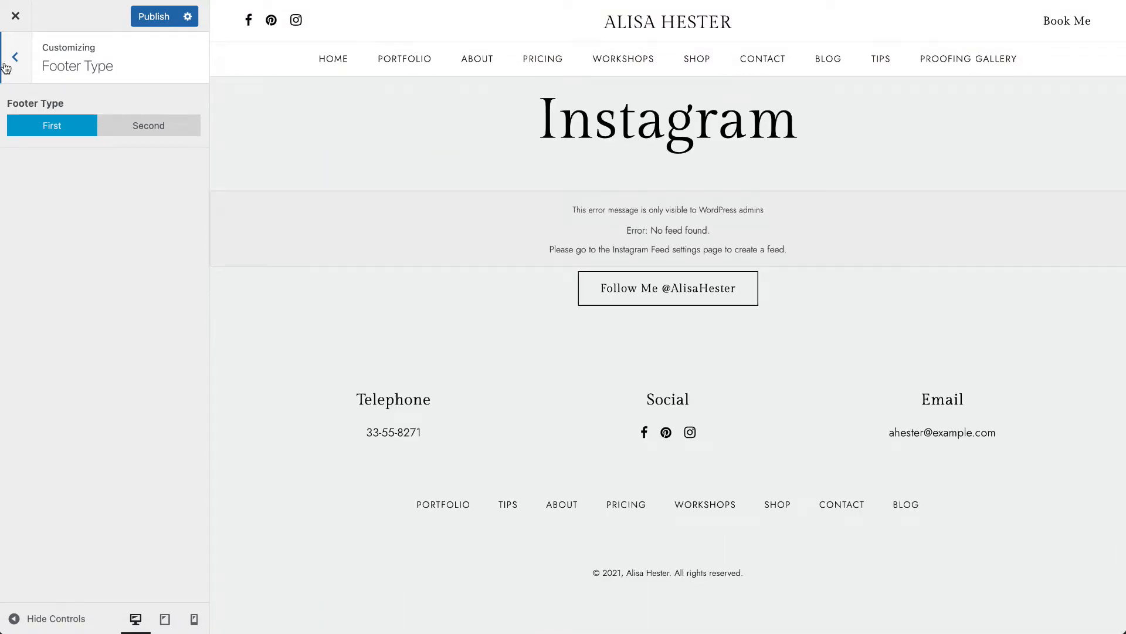
{"action": "left_click", "coordinate": [15, 57]}
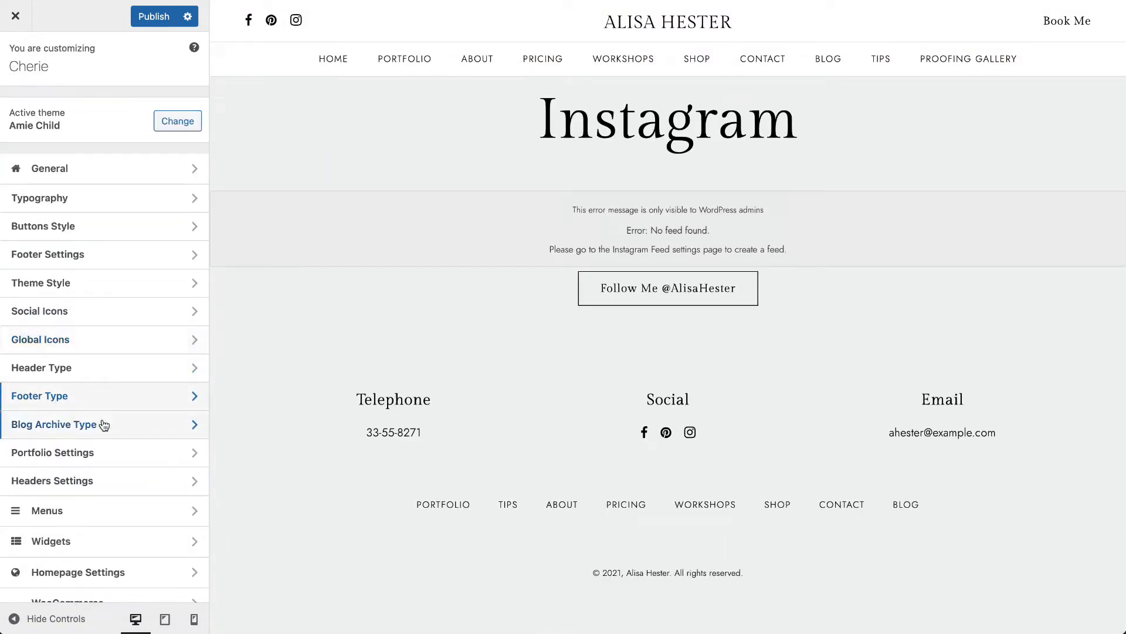
- Open the Blog Archive Type settings and examine the Default layout on the blog page in the preview
{"action": "left_click", "coordinate": [123, 425]}
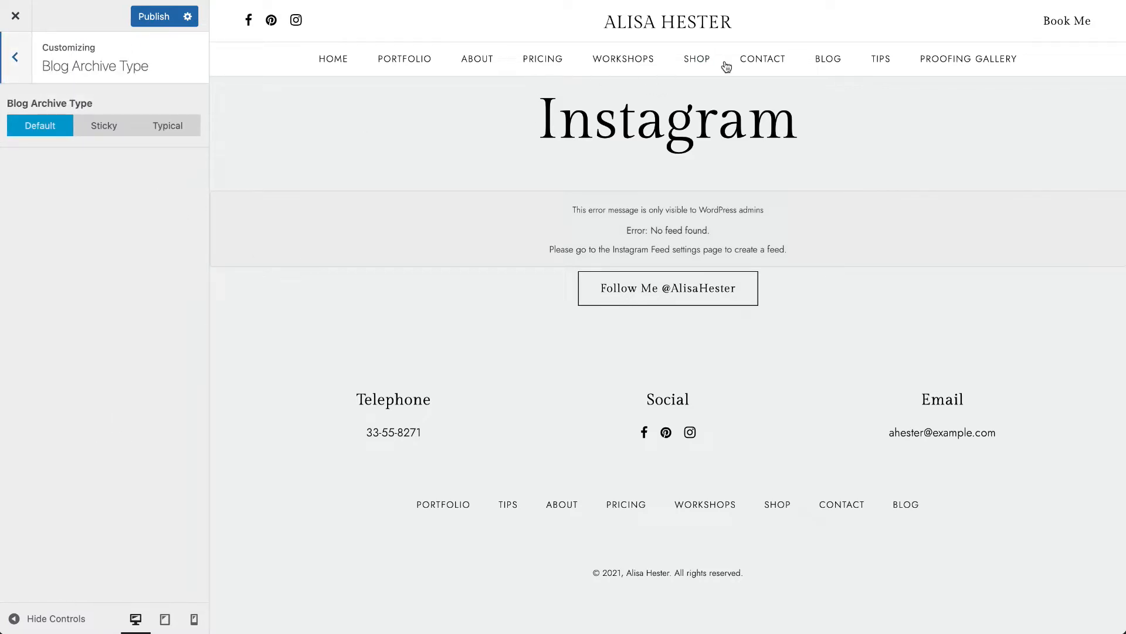
{"action": "left_click", "coordinate": [828, 64]}
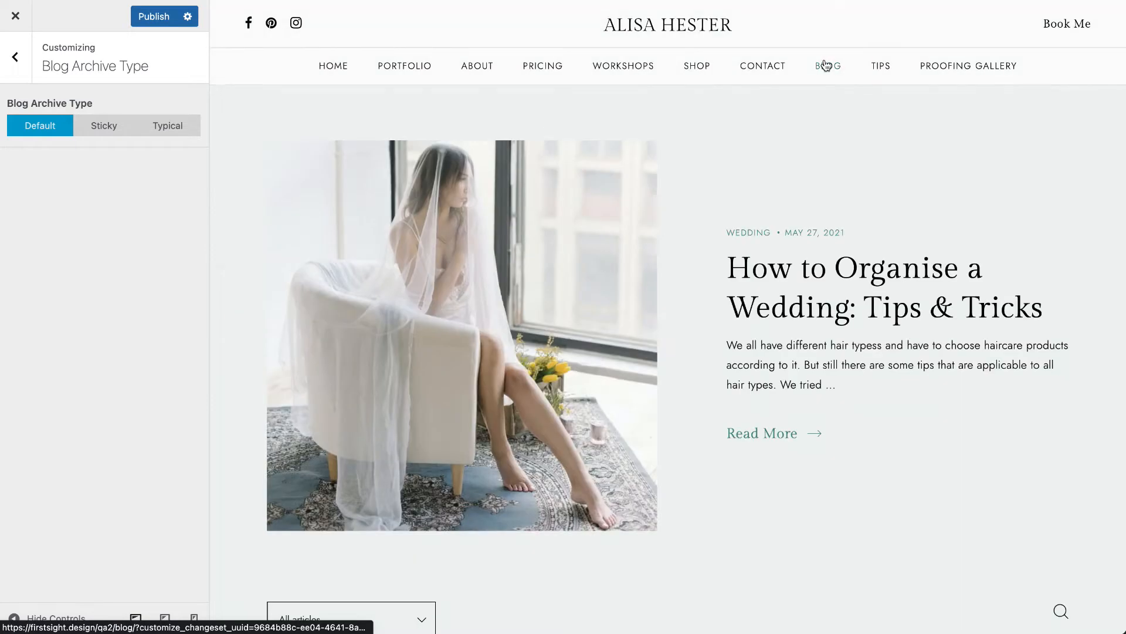
{"action": "scroll", "coordinate": [772, 358], "scroll_direction": "down", "scroll_amount": 4}
{"action": "scroll", "coordinate": [772, 361], "scroll_direction": "down", "scroll_amount": 10}
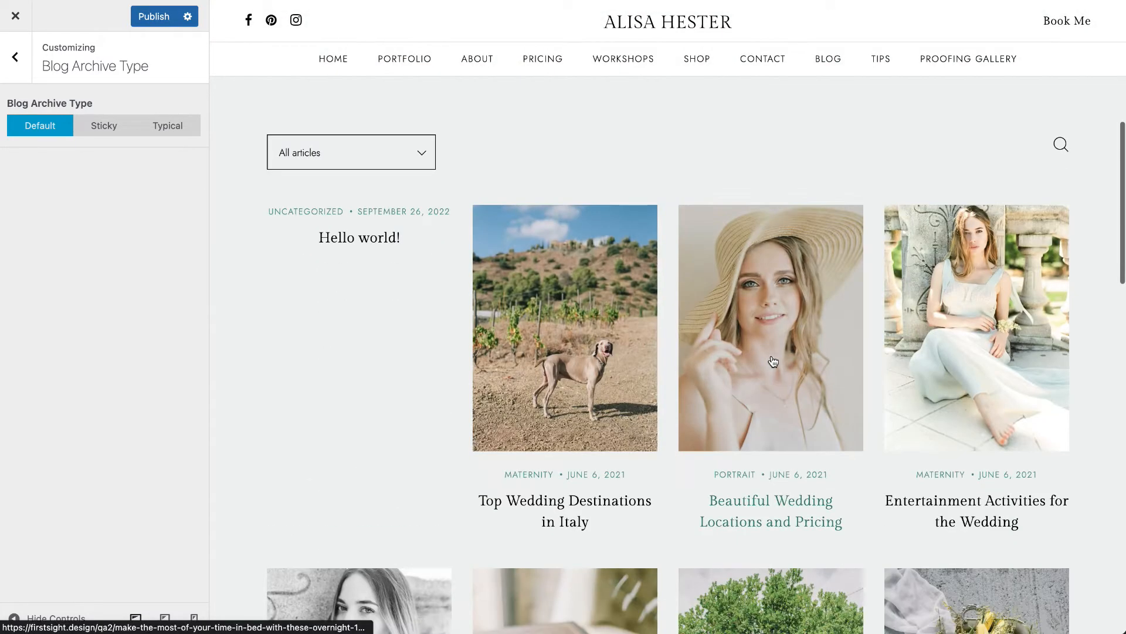
{"action": "scroll", "coordinate": [772, 361], "scroll_direction": "up", "scroll_amount": 12}
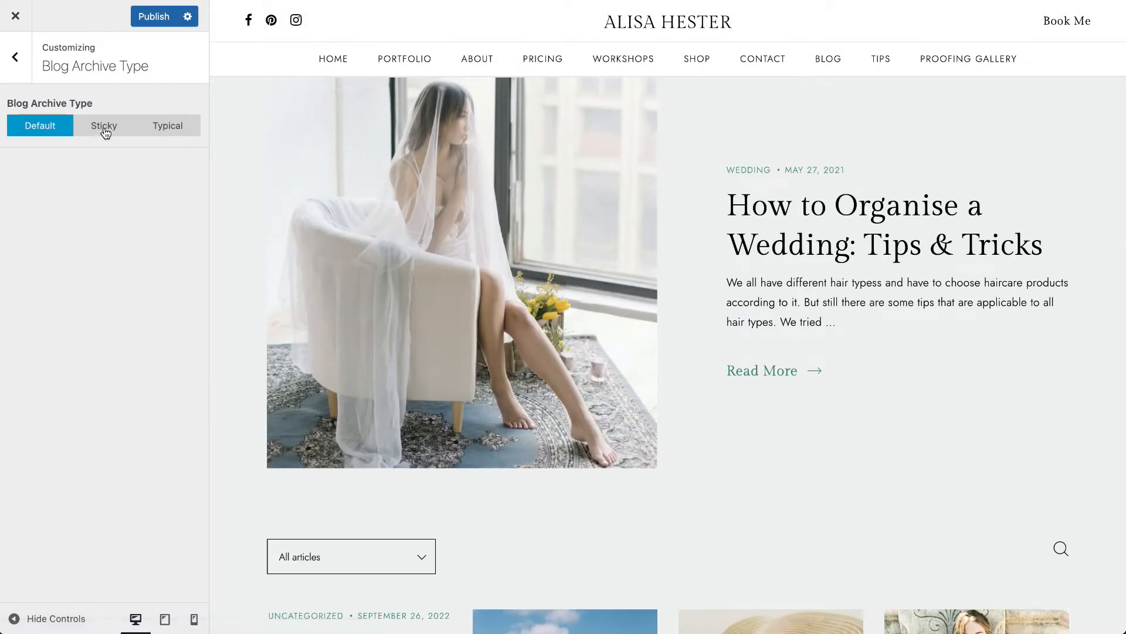
- Try the Sticky blog archive type and examine how the featured post behaves beside the post grid
{"action": "left_click", "coordinate": [106, 127]}
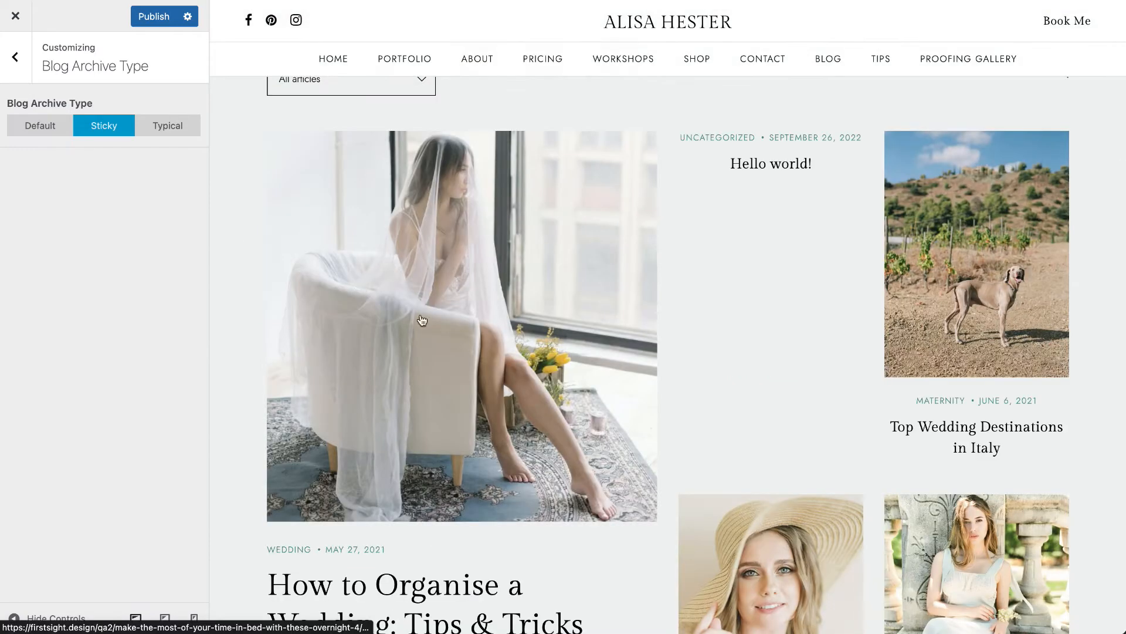
{"action": "scroll", "coordinate": [468, 387], "scroll_direction": "down", "scroll_amount": 5}
{"action": "scroll", "coordinate": [468, 388], "scroll_direction": "down", "scroll_amount": 5}
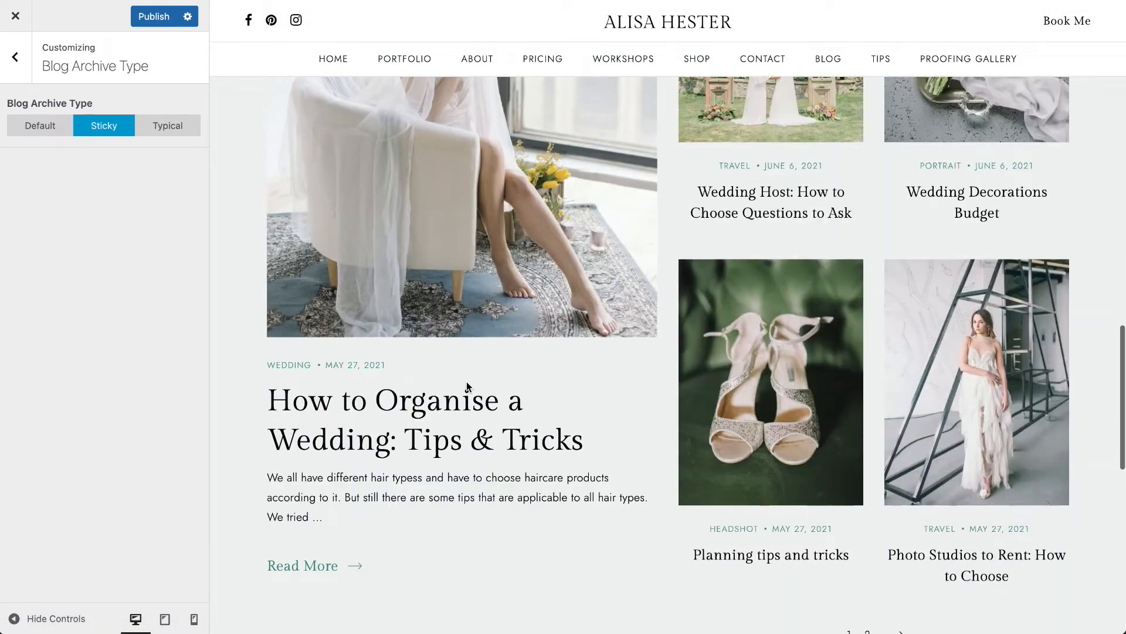
{"action": "scroll", "coordinate": [468, 387], "scroll_direction": "up", "scroll_amount": 6}
{"action": "scroll", "coordinate": [469, 388], "scroll_direction": "up", "scroll_amount": 5}
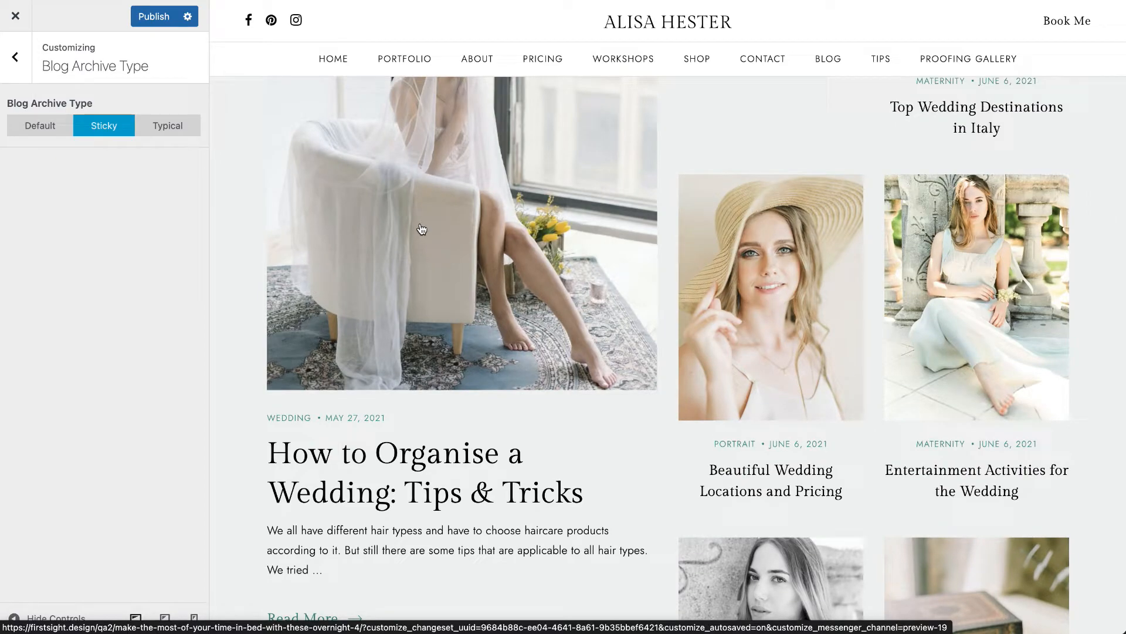
{"action": "scroll", "coordinate": [760, 287], "scroll_direction": "up", "scroll_amount": 4}
{"action": "scroll", "coordinate": [759, 283], "scroll_direction": "down", "scroll_amount": 6}
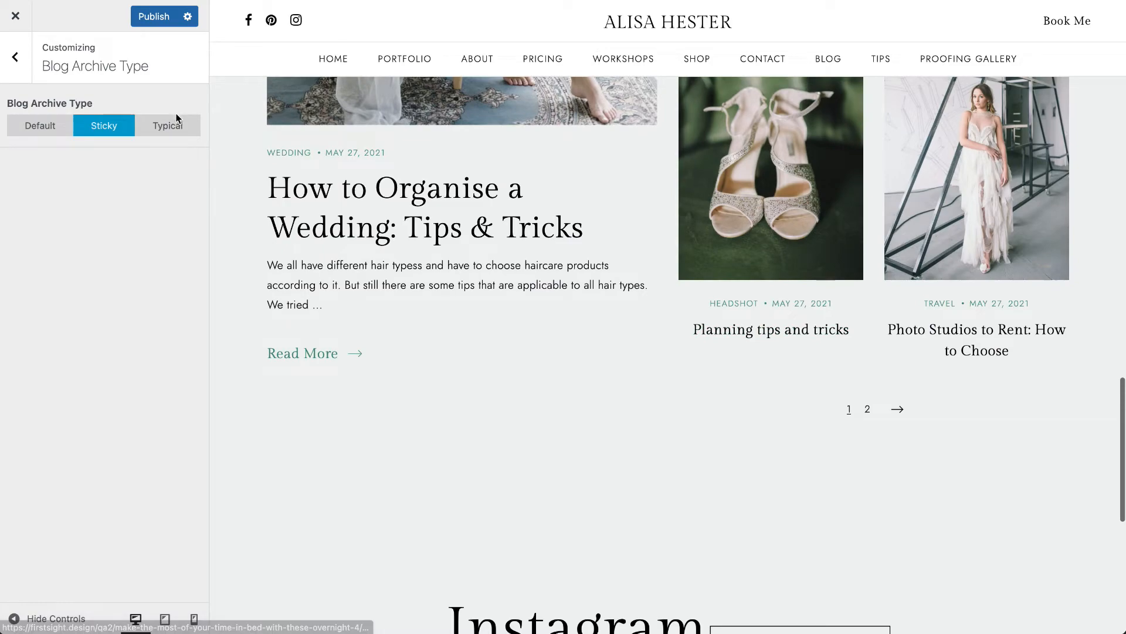
- Try the Typical blog archive type on the blog page and restore the Default type
{"action": "left_click", "coordinate": [178, 121]}
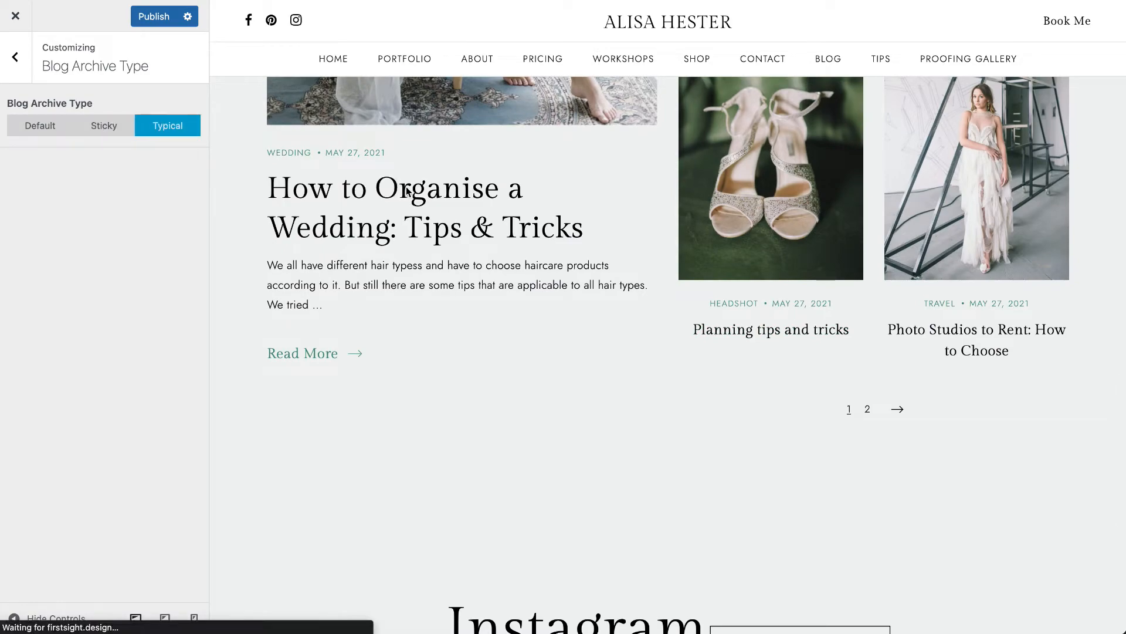
{"action": "scroll", "coordinate": [513, 245], "scroll_direction": "down", "scroll_amount": 15}
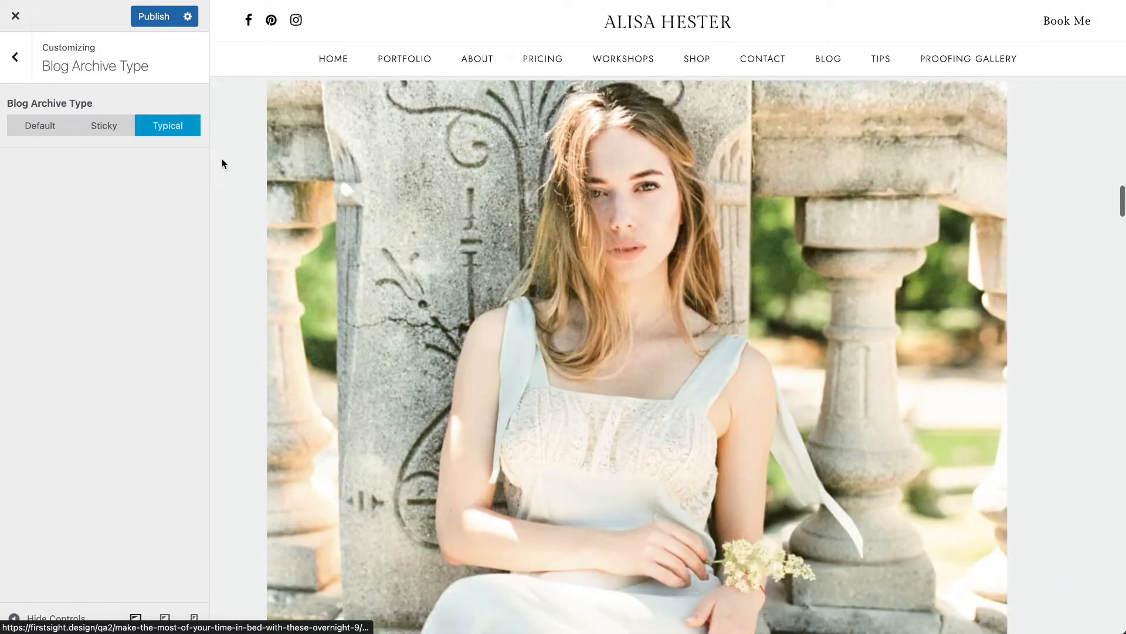
{"action": "left_click", "coordinate": [41, 124]}
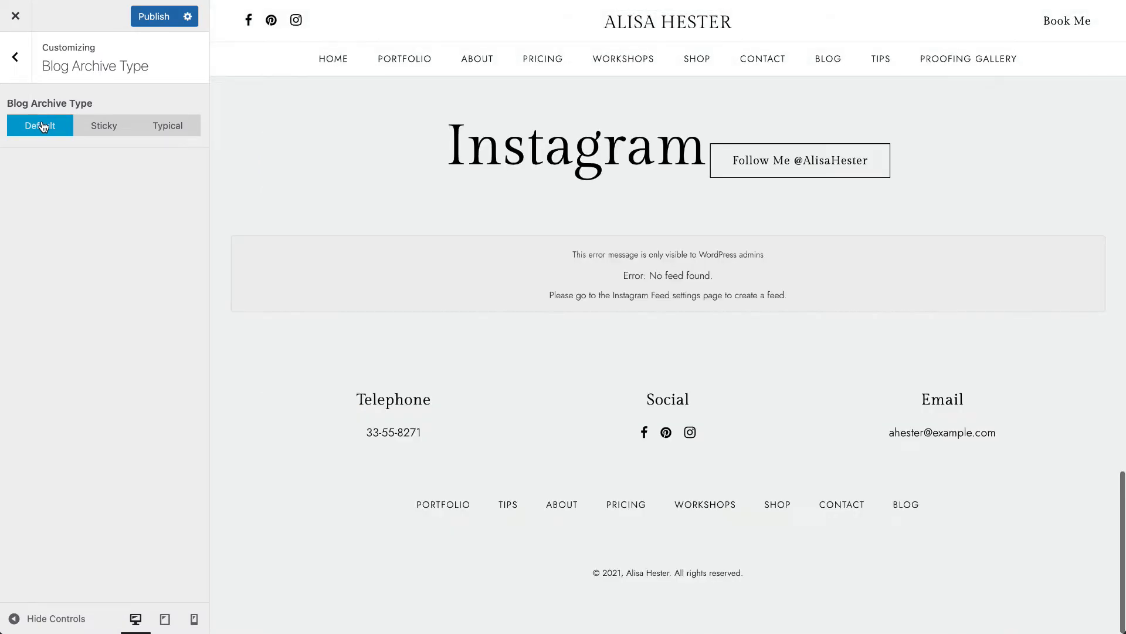
{"action": "scroll", "coordinate": [555, 260], "scroll_direction": "up", "scroll_amount": 20}
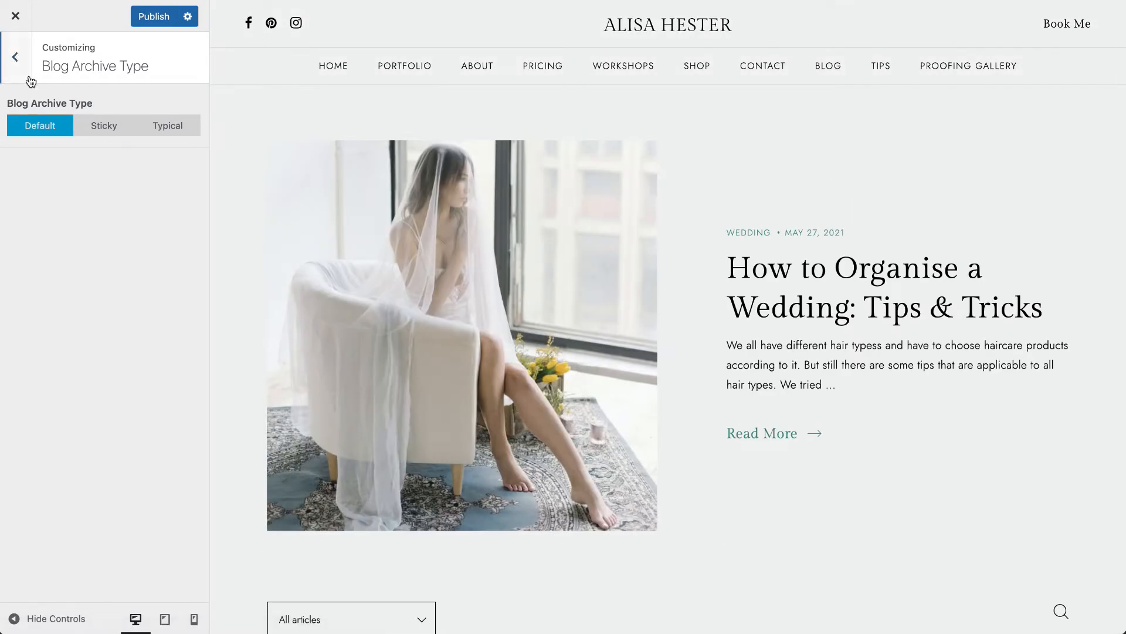
- Open the Portfolio Settings and look over the archive page category choices with the portfolio page shown in the preview
{"action": "left_click", "coordinate": [16, 57]}
{"action": "left_click", "coordinate": [108, 457]}
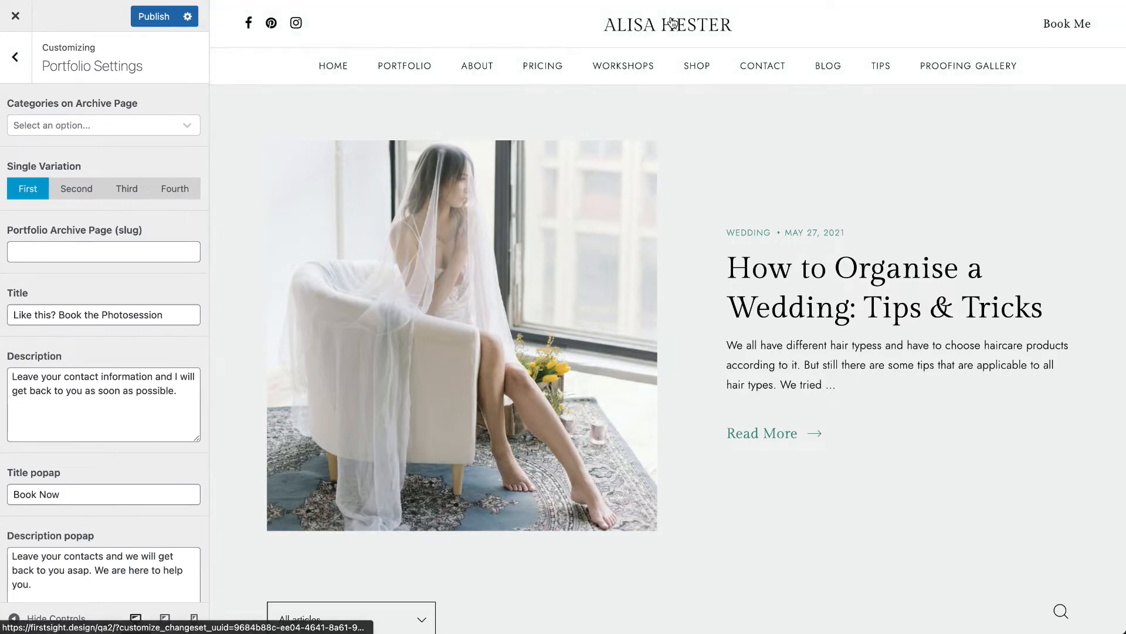
{"action": "left_click", "coordinate": [677, 27]}
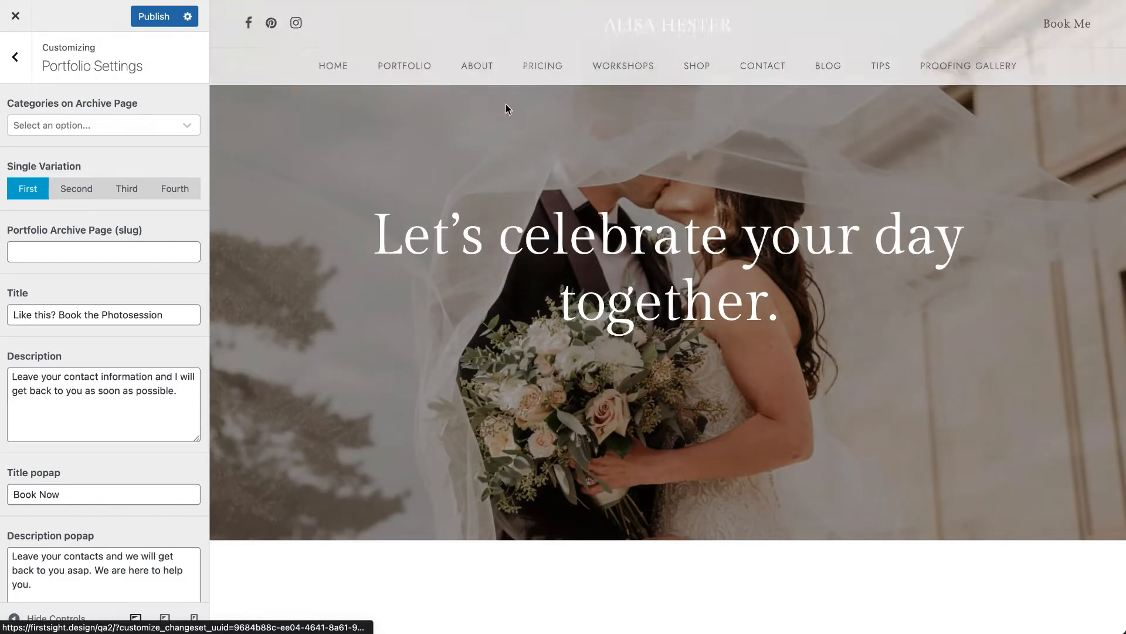
{"action": "mouse_move", "coordinate": [402, 66]}
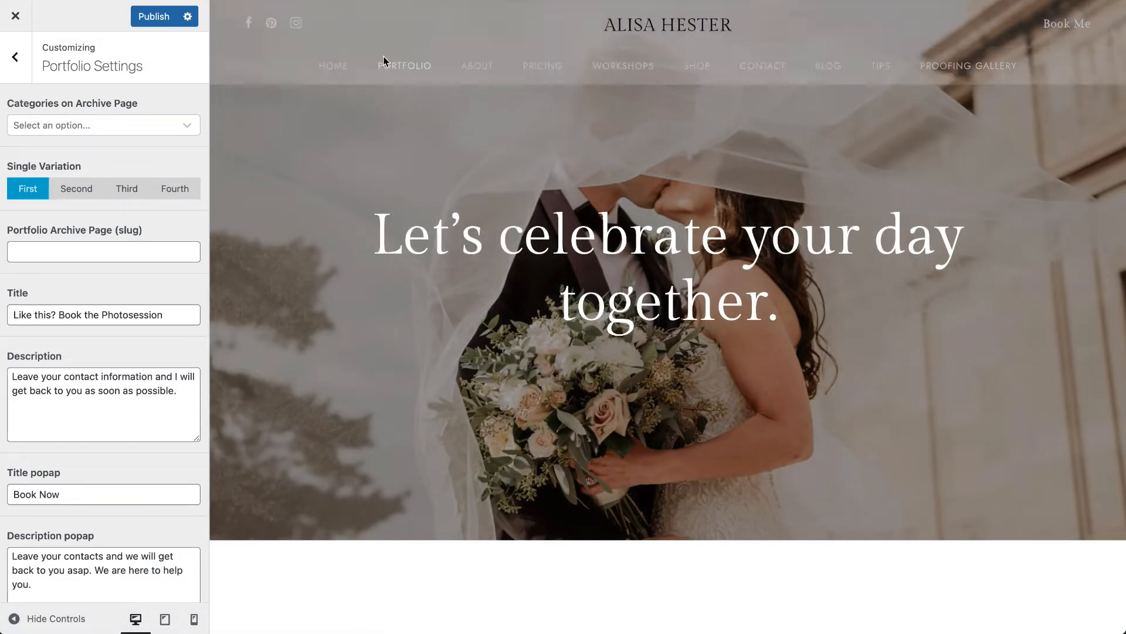
{"action": "left_click", "coordinate": [409, 107]}
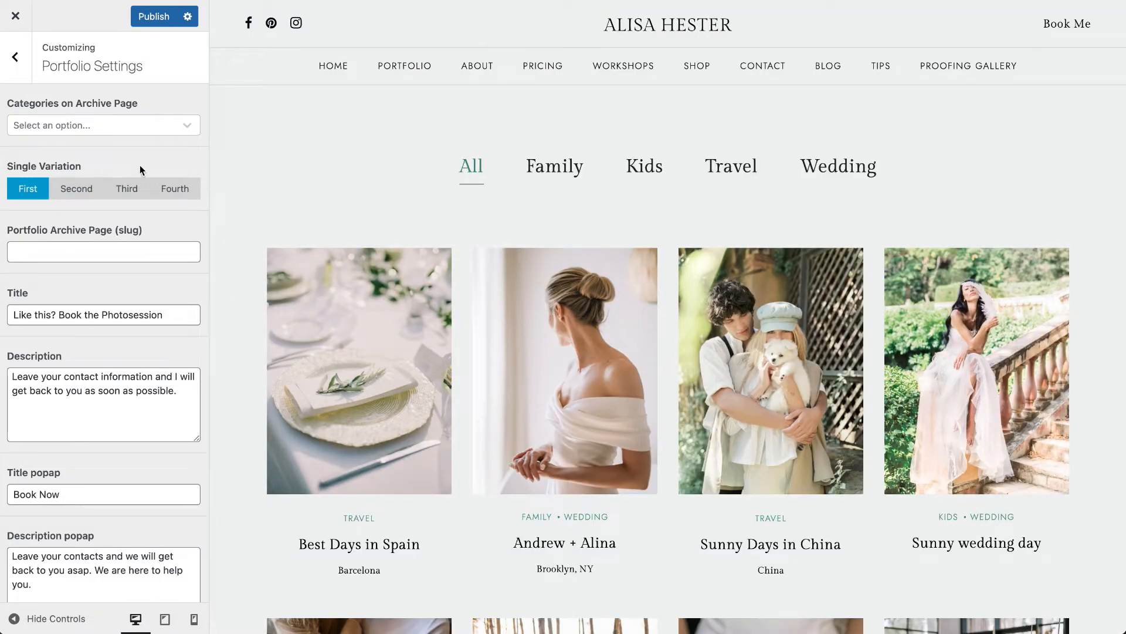
{"action": "left_click", "coordinate": [68, 125]}
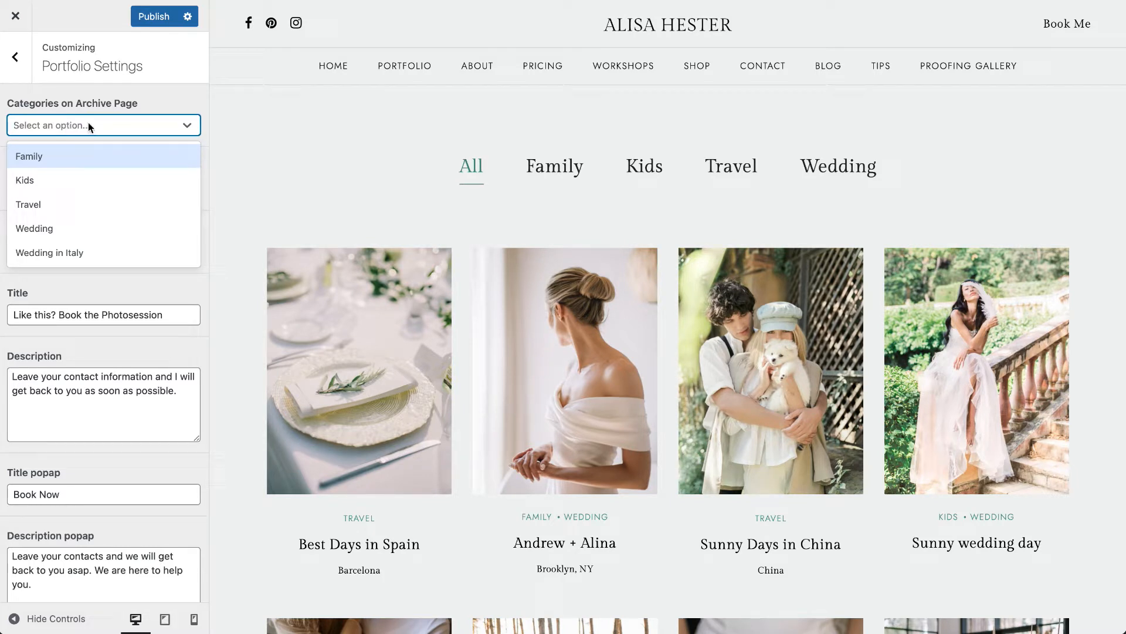
{"action": "left_click", "coordinate": [164, 103]}
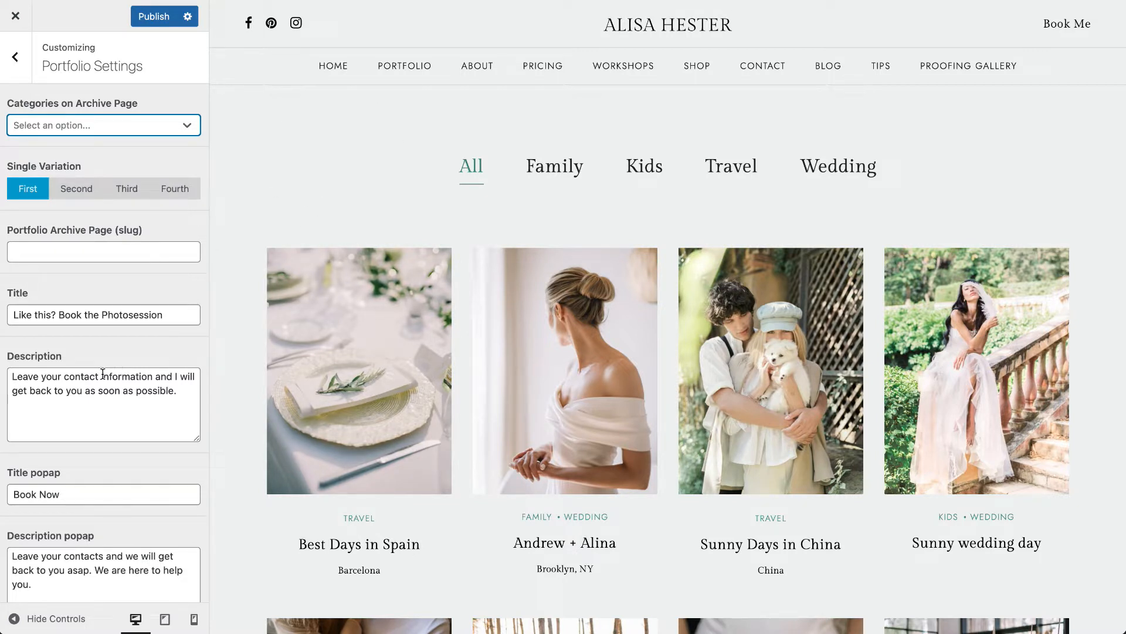
- Look through the portfolio archive and examine a portfolio item's booking section against the Title and Description settings
{"action": "scroll", "coordinate": [103, 373], "scroll_direction": "down", "scroll_amount": 2}
{"action": "scroll", "coordinate": [440, 384], "scroll_direction": "down", "scroll_amount": 10}
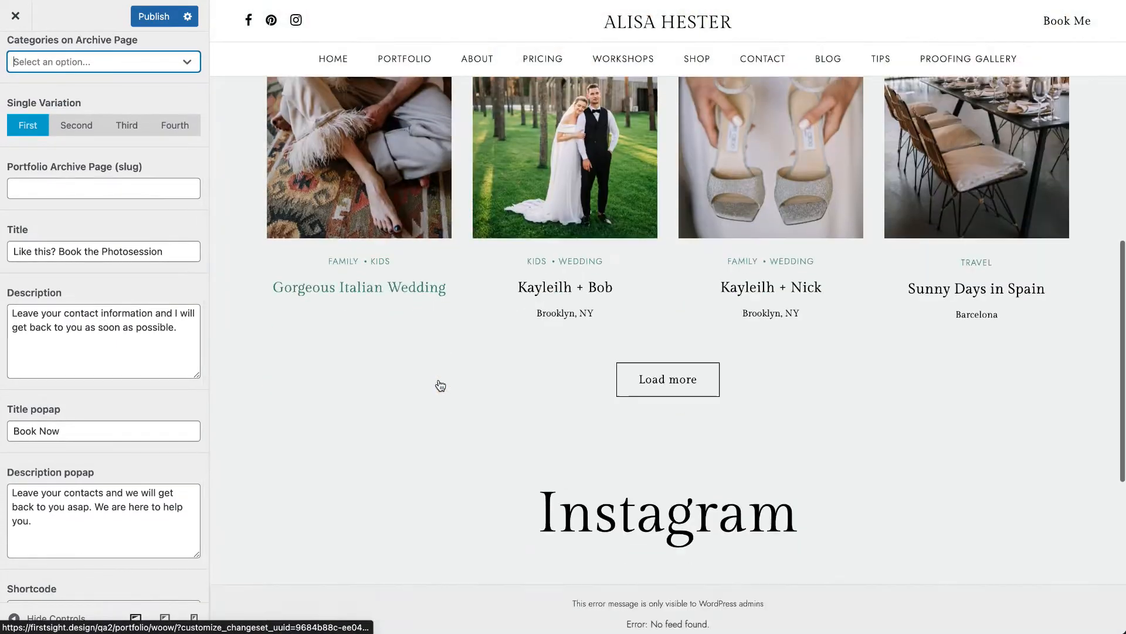
{"action": "scroll", "coordinate": [440, 384], "scroll_direction": "up", "scroll_amount": 10}
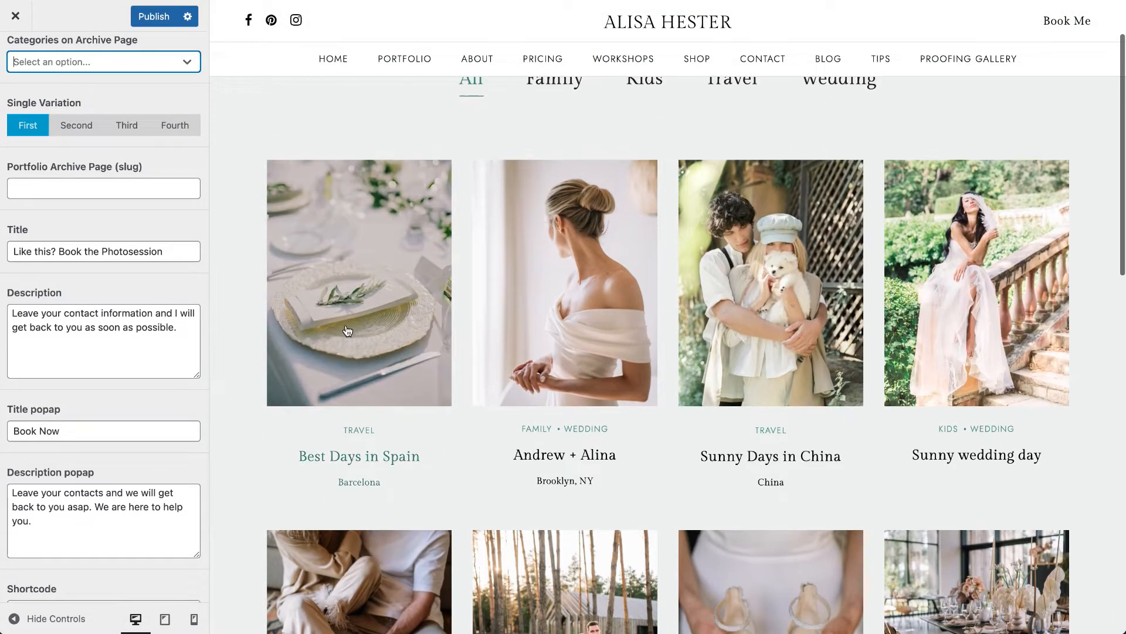
{"action": "scroll", "coordinate": [348, 331], "scroll_direction": "down", "scroll_amount": 10}
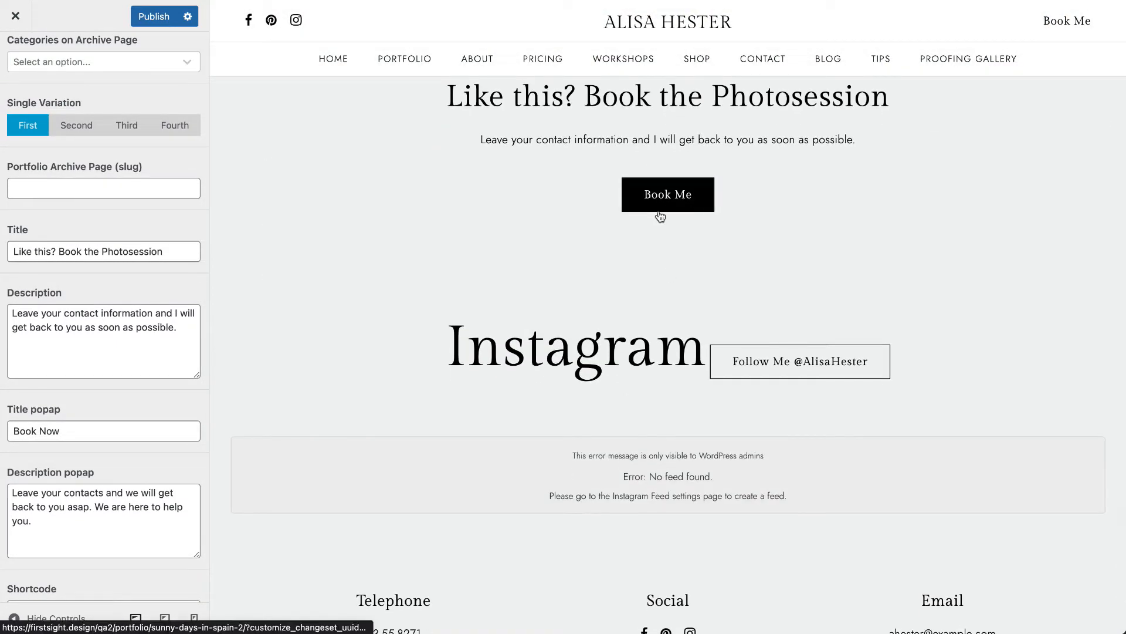
- View the portfolio item's booking popup through the Book Me button and close it again
{"action": "scroll", "coordinate": [685, 212], "scroll_direction": "up", "scroll_amount": 3}
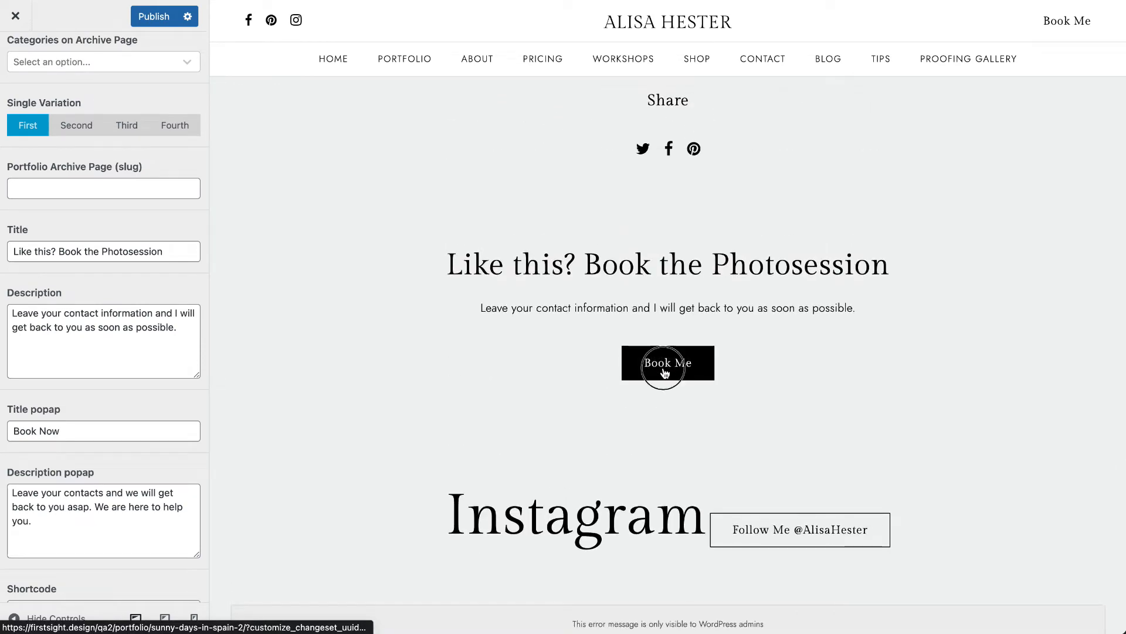
{"action": "left_click", "coordinate": [663, 367]}
{"action": "left_click", "coordinate": [965, 98]}
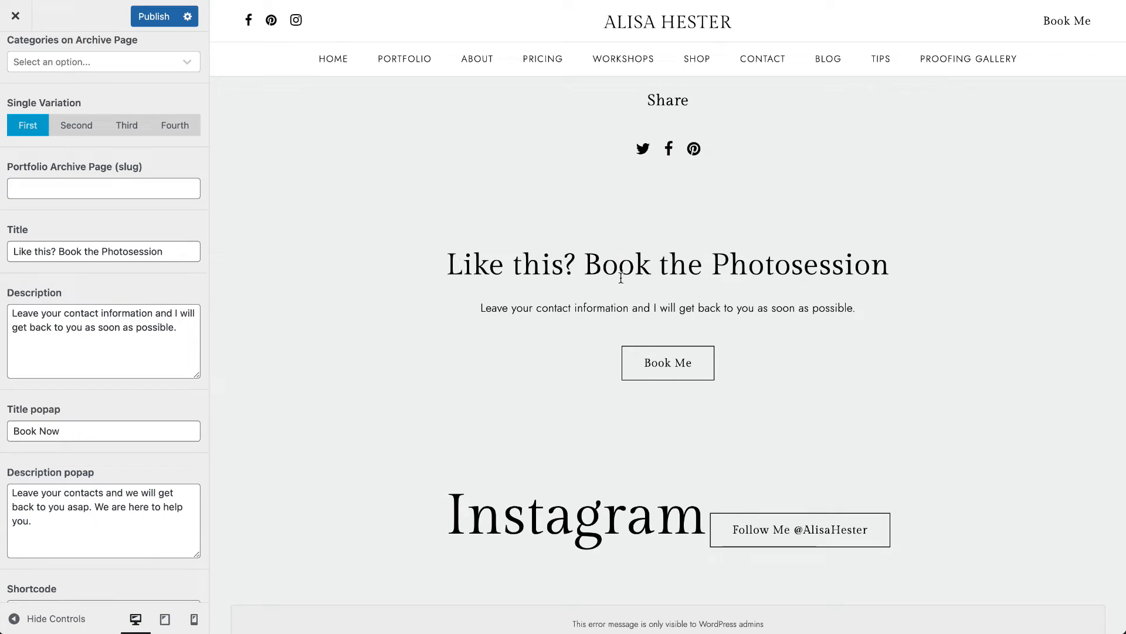
- Try hyphenating the last word of the booking section's Title as "Photo-session", and restore the original spelling
{"action": "left_click", "coordinate": [181, 255]}
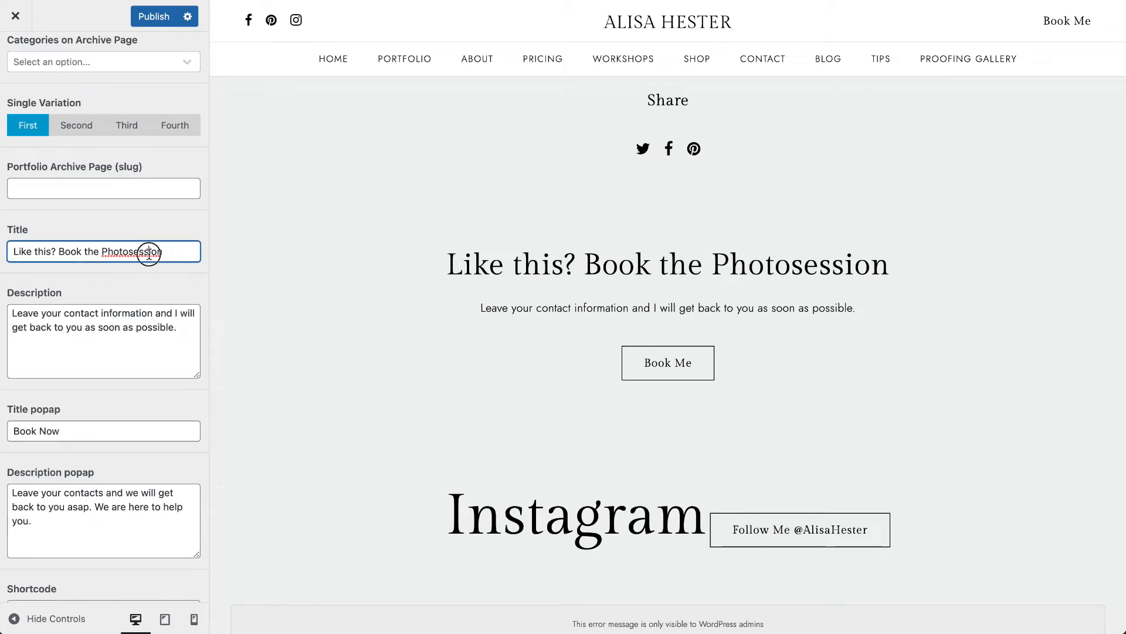
{"action": "left_click", "coordinate": [131, 251]}
{"action": "type", "text": "-"}
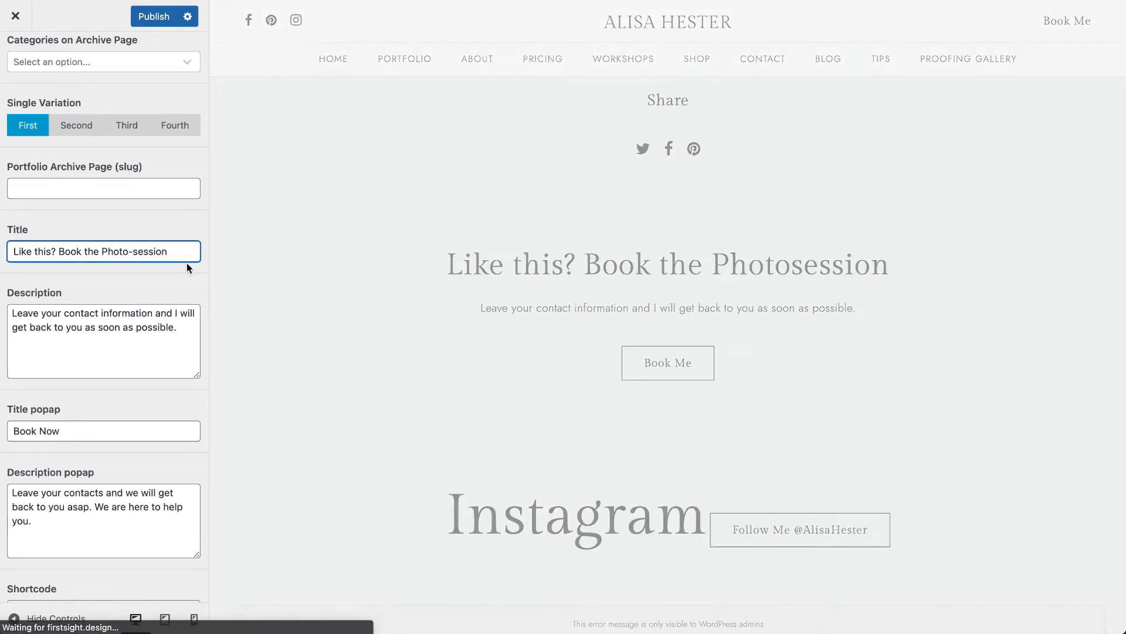
{"action": "key", "text": "BackSpace"}
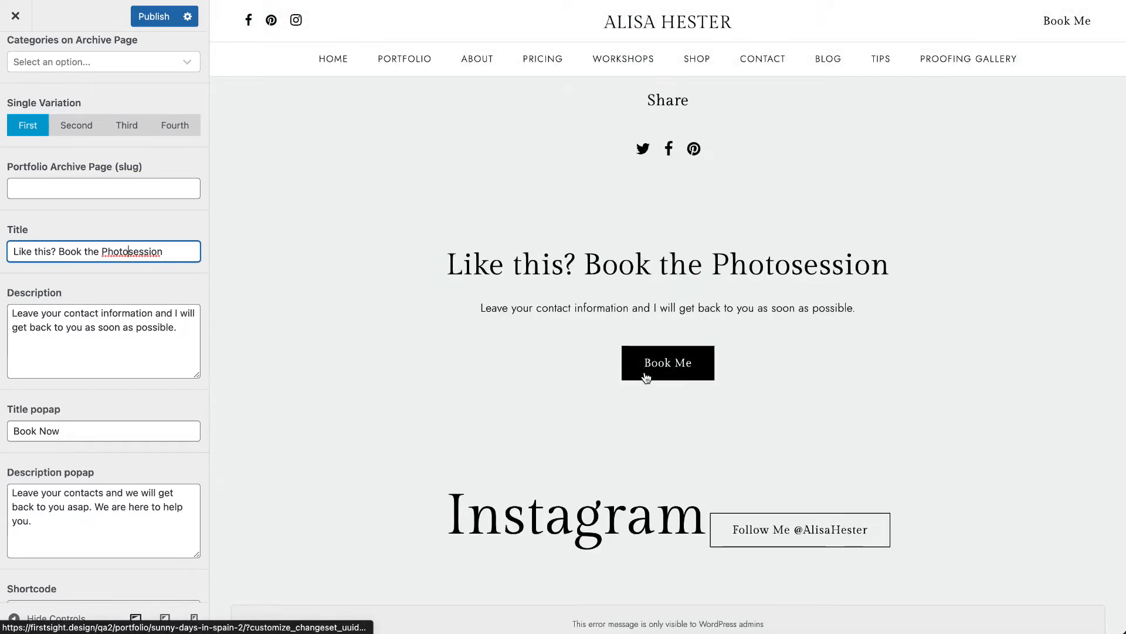
- Examine the popup title, description and contact form shortcode in the Portfolio Settings against the booking popup in the preview
{"action": "scroll", "coordinate": [87, 431], "scroll_direction": "down", "scroll_amount": 2}
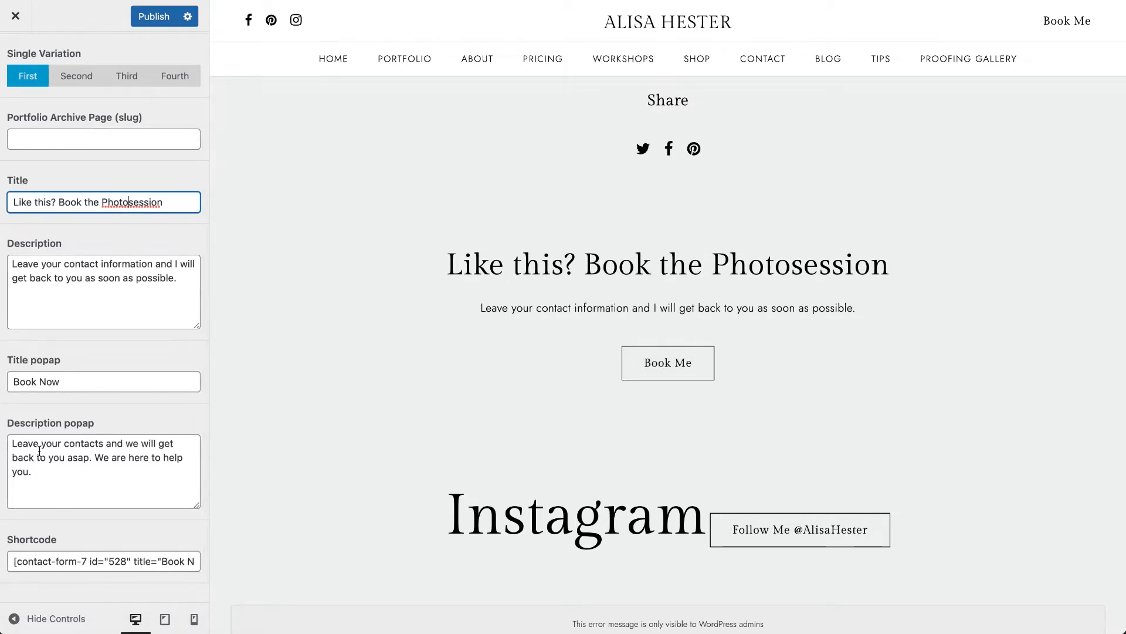
{"action": "left_click_drag", "start_coordinate": [10, 558], "coordinate": [327, 558]}
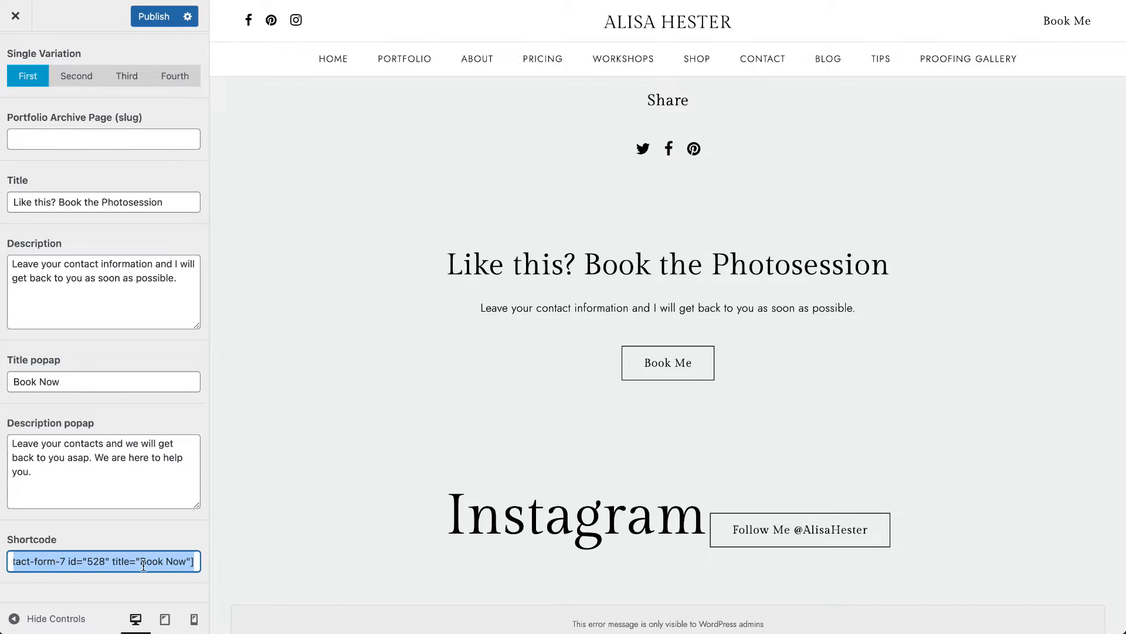
{"action": "left_click", "coordinate": [656, 373]}
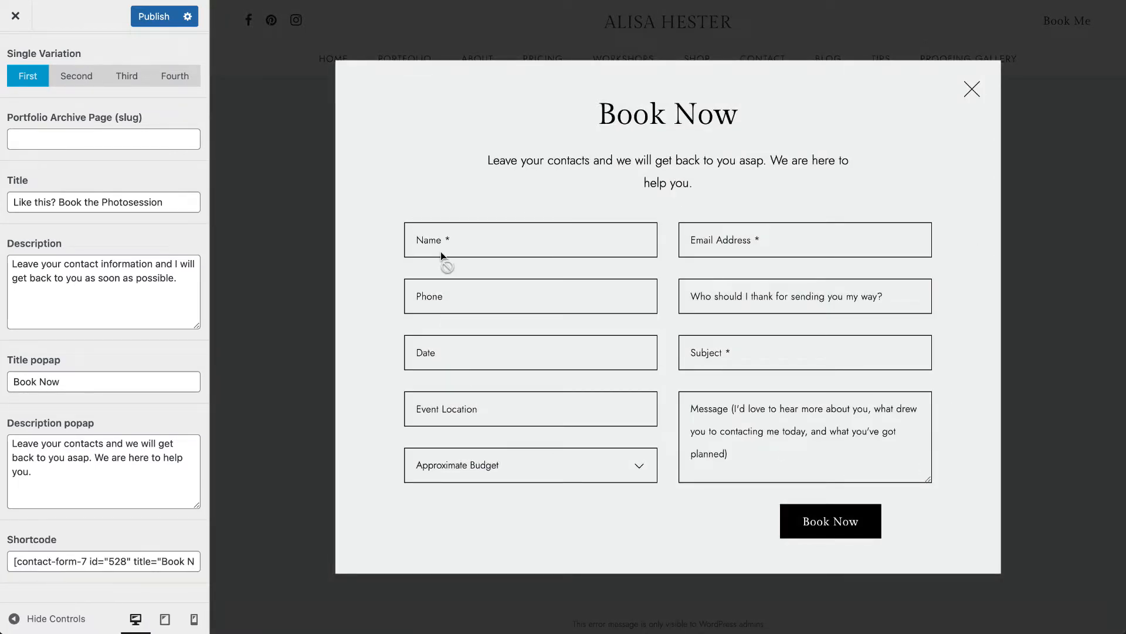
{"action": "left_click", "coordinate": [972, 89]}
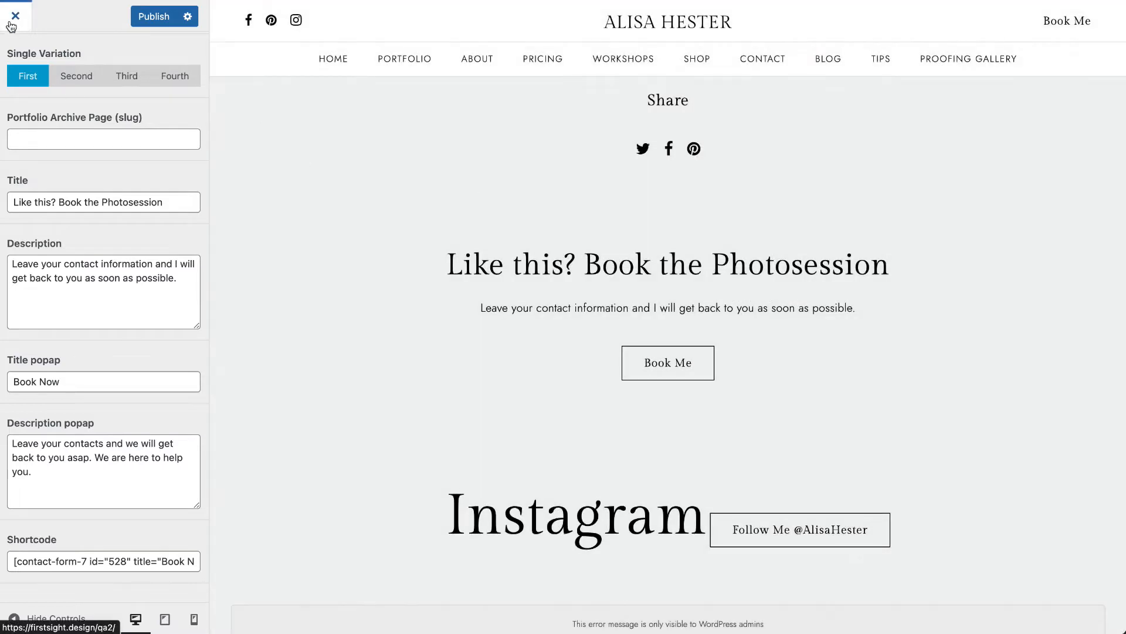
- Leave the Customizer and open the Book Now contact form from the dashboard's contact forms for editing
{"action": "left_click", "coordinate": [16, 16]}
{"action": "left_click", "coordinate": [616, 79]}
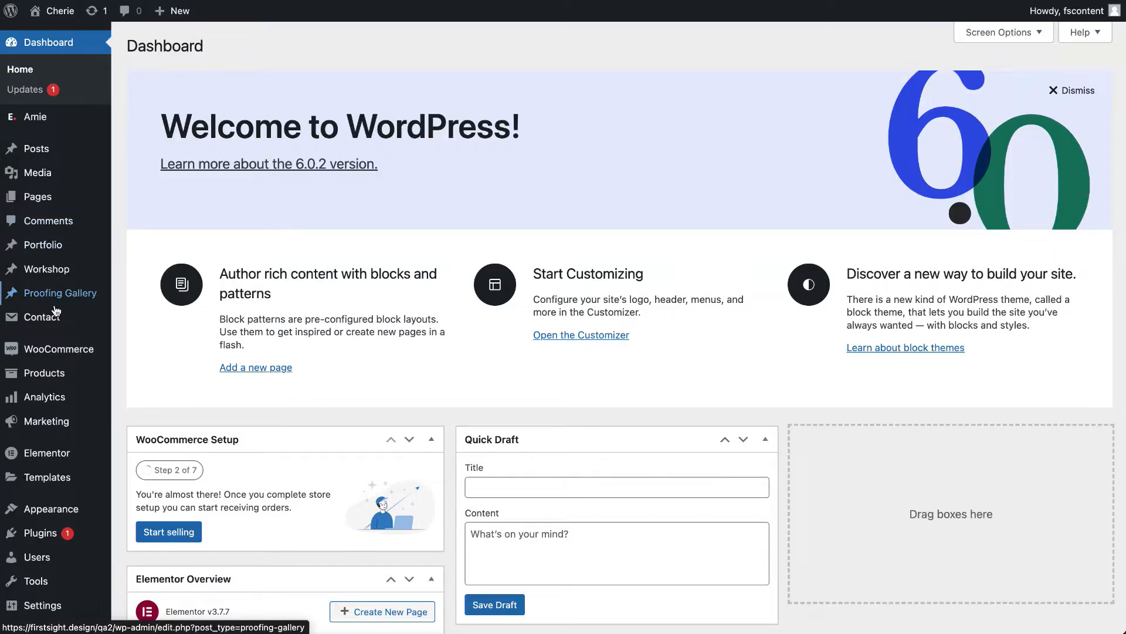
{"action": "left_click", "coordinate": [52, 316]}
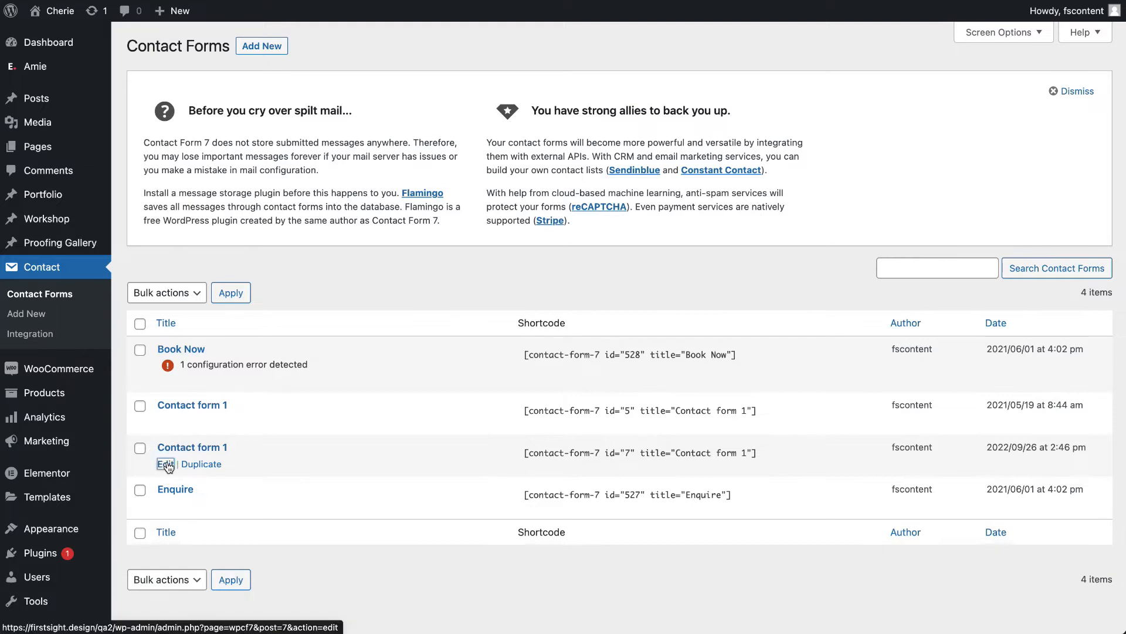
{"action": "left_click", "coordinate": [166, 465]}
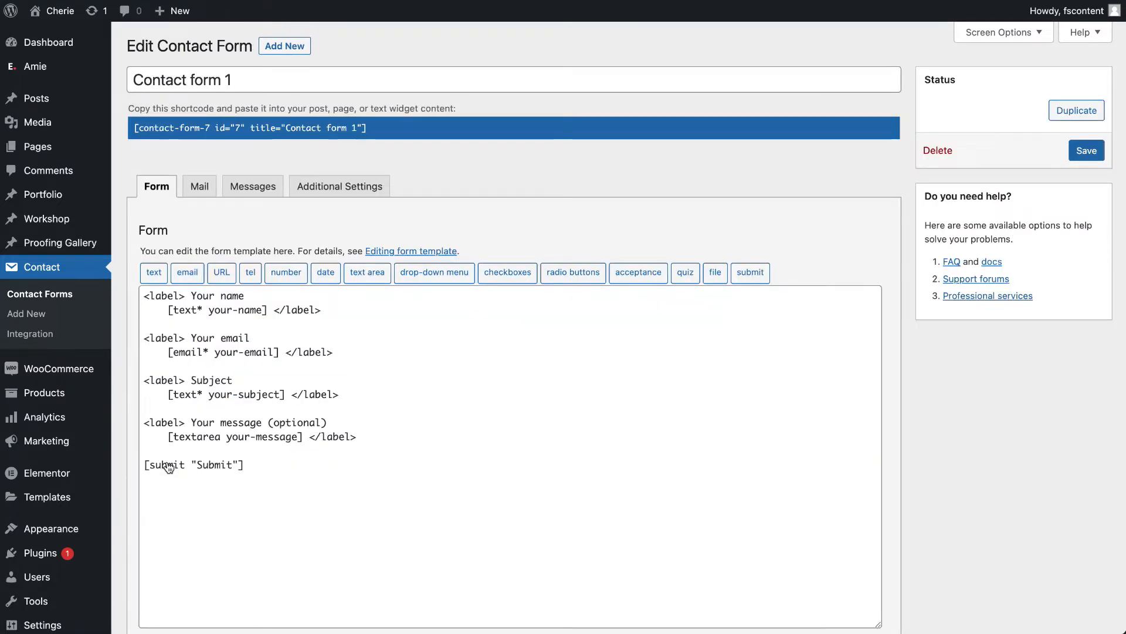
{"action": "left_click", "coordinate": [14, 2]}
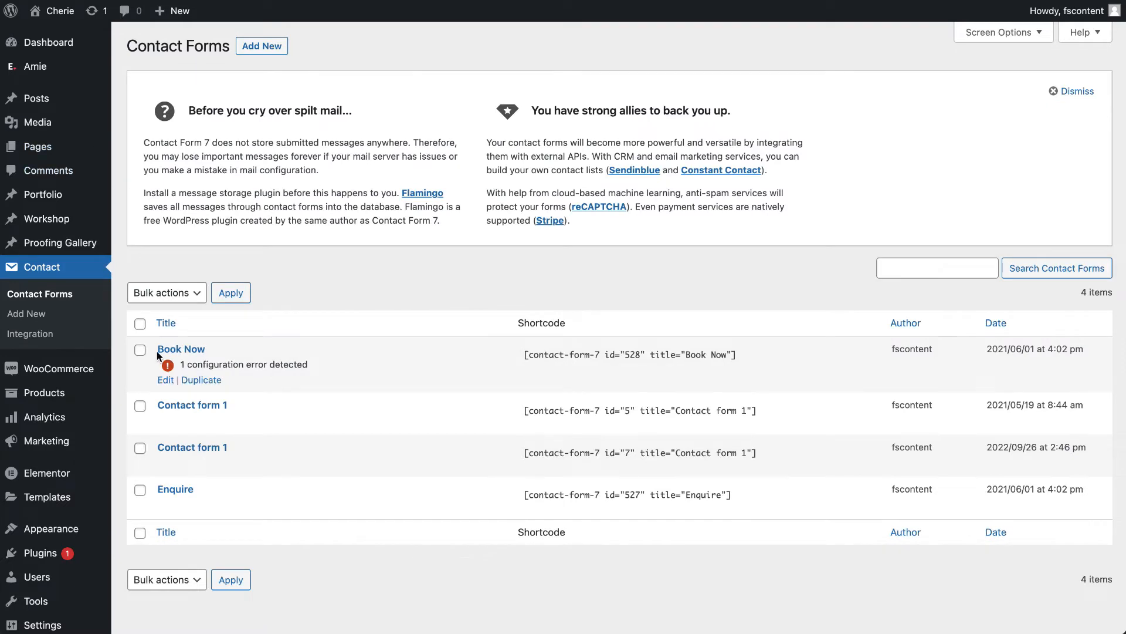
{"action": "left_click", "coordinate": [169, 381]}
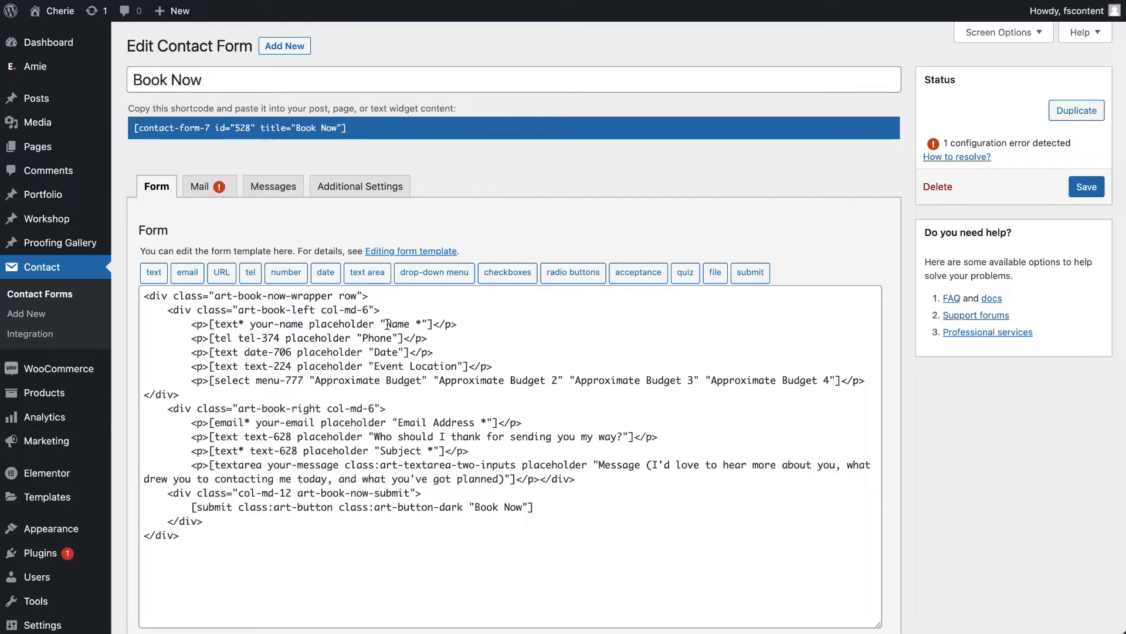
- Change the Phone field's placeholder to "Phone *" in the Book Now form template and save the form
{"action": "left_click", "coordinate": [376, 339]}
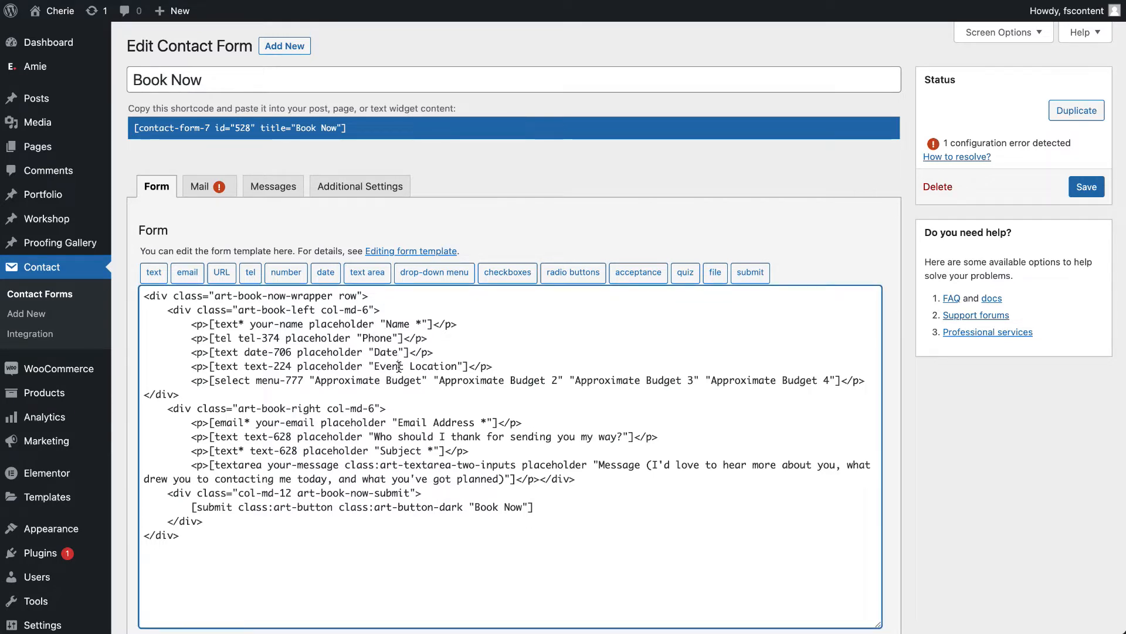
{"action": "double_click", "coordinate": [390, 323]}
{"action": "left_click_drag", "start_coordinate": [423, 322], "coordinate": [416, 322]}
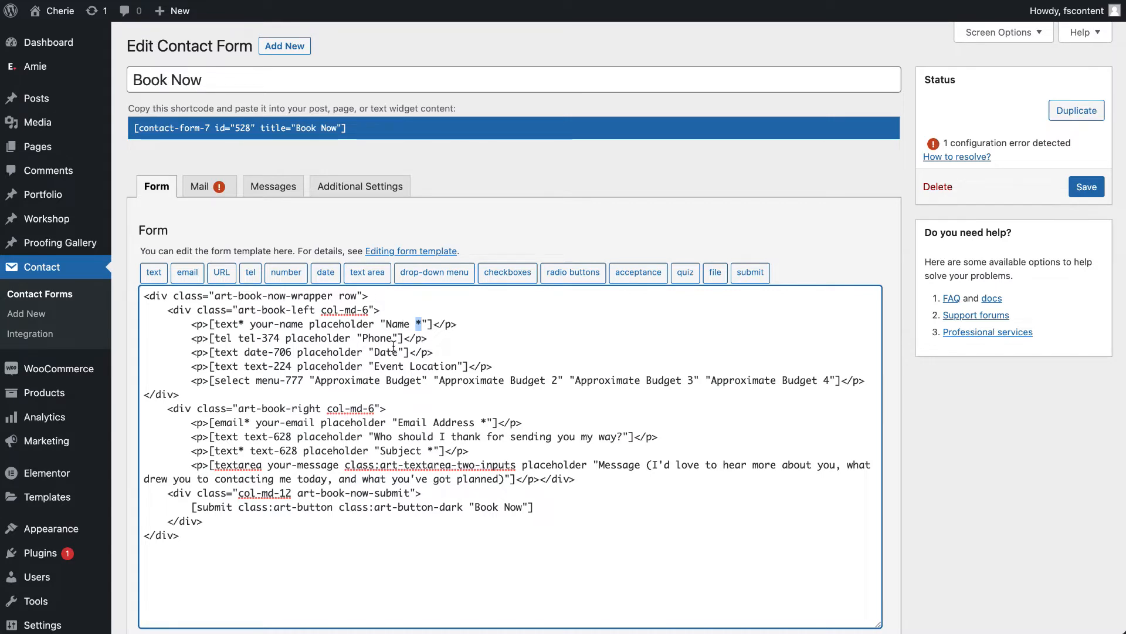
{"action": "left_click", "coordinate": [391, 340]}
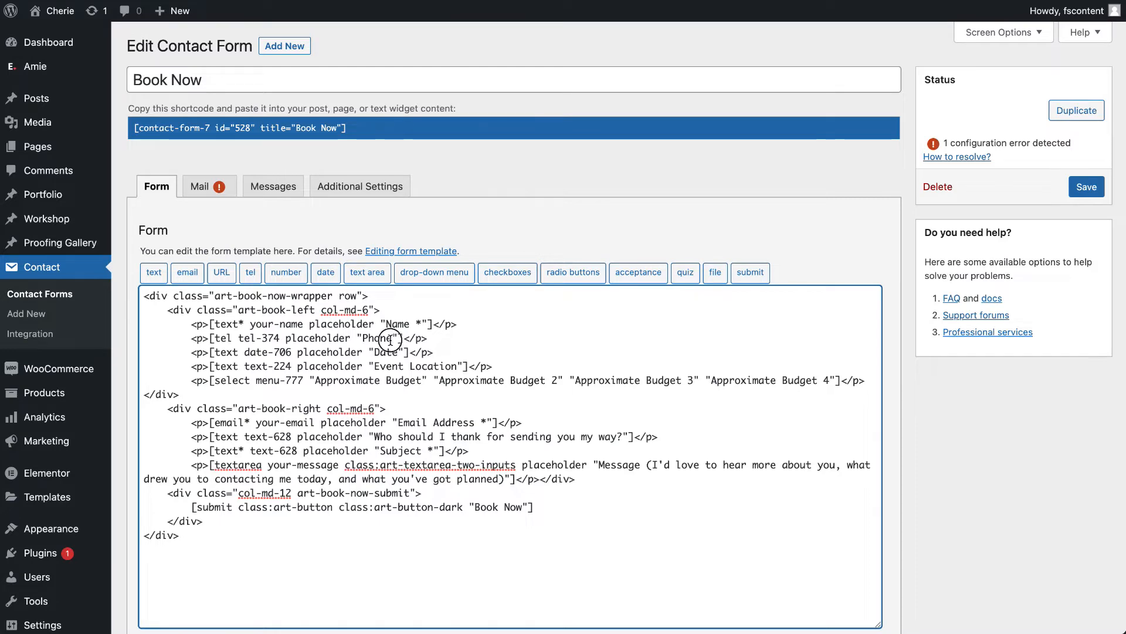
{"action": "type", "text": "*"}
{"action": "scroll", "coordinate": [141, 580], "scroll_direction": "down", "scroll_amount": 4}
{"action": "left_click", "coordinate": [150, 564]}
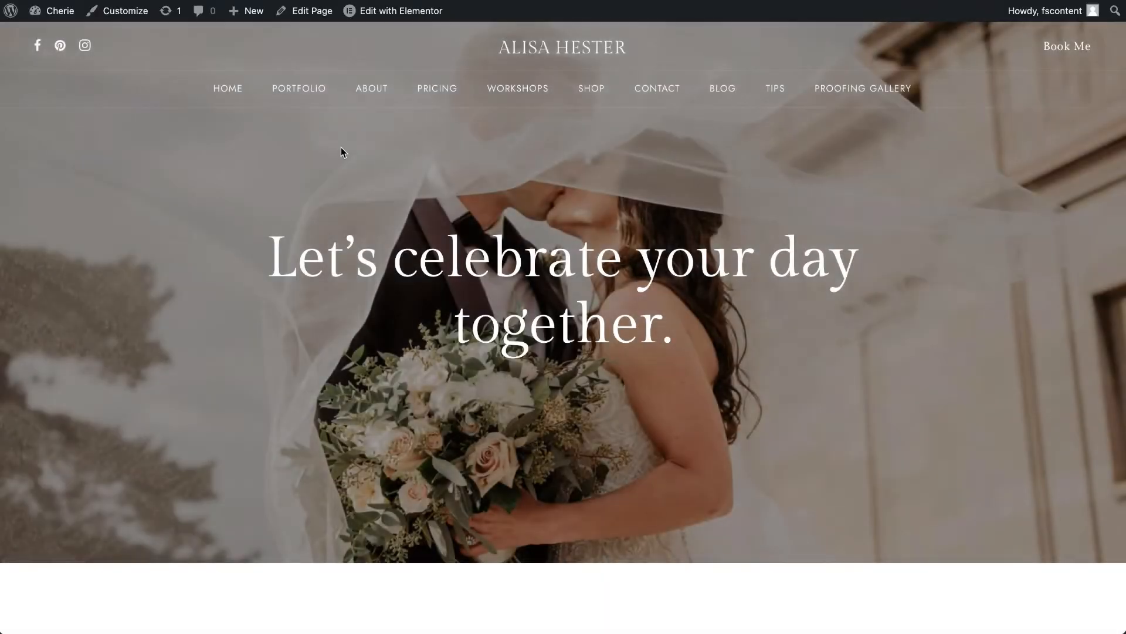
- Open a portfolio item from the site's Catalog Default page and check the Phone field in its booking popup
{"action": "mouse_move", "coordinate": [302, 102]}
{"action": "left_click", "coordinate": [307, 126]}
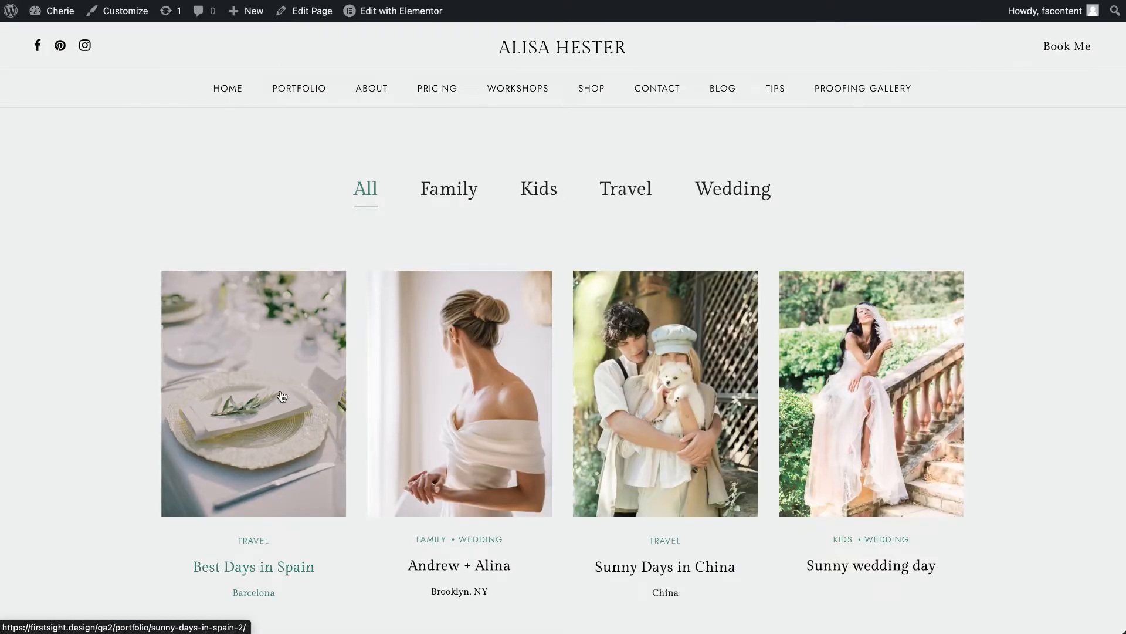
{"action": "left_click", "coordinate": [264, 411]}
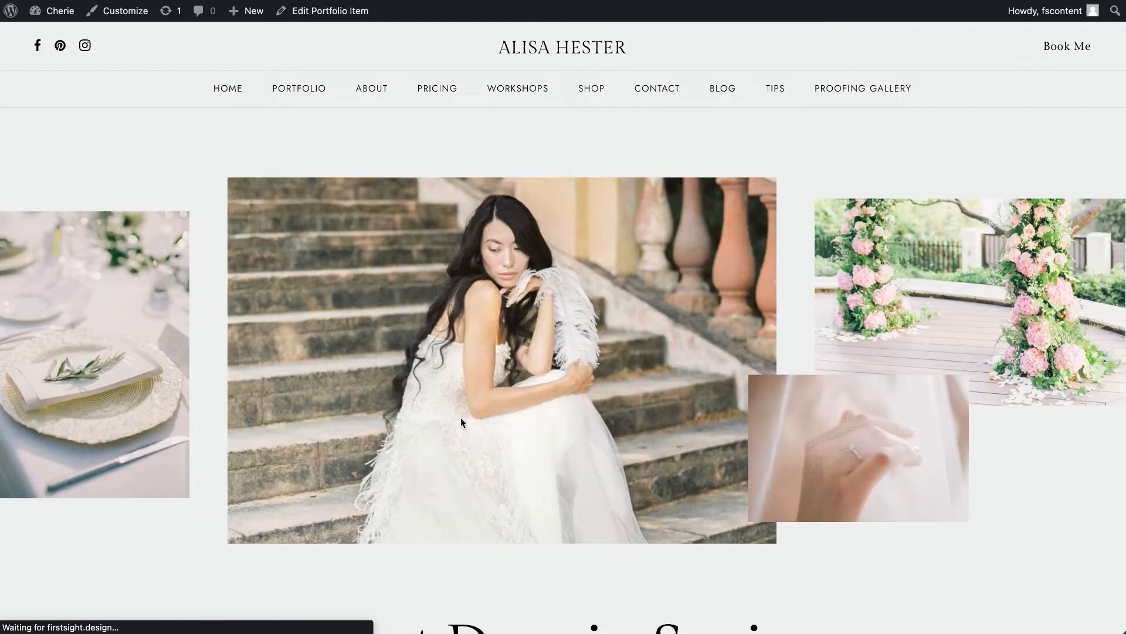
{"action": "scroll", "coordinate": [460, 417], "scroll_direction": "down", "scroll_amount": 20}
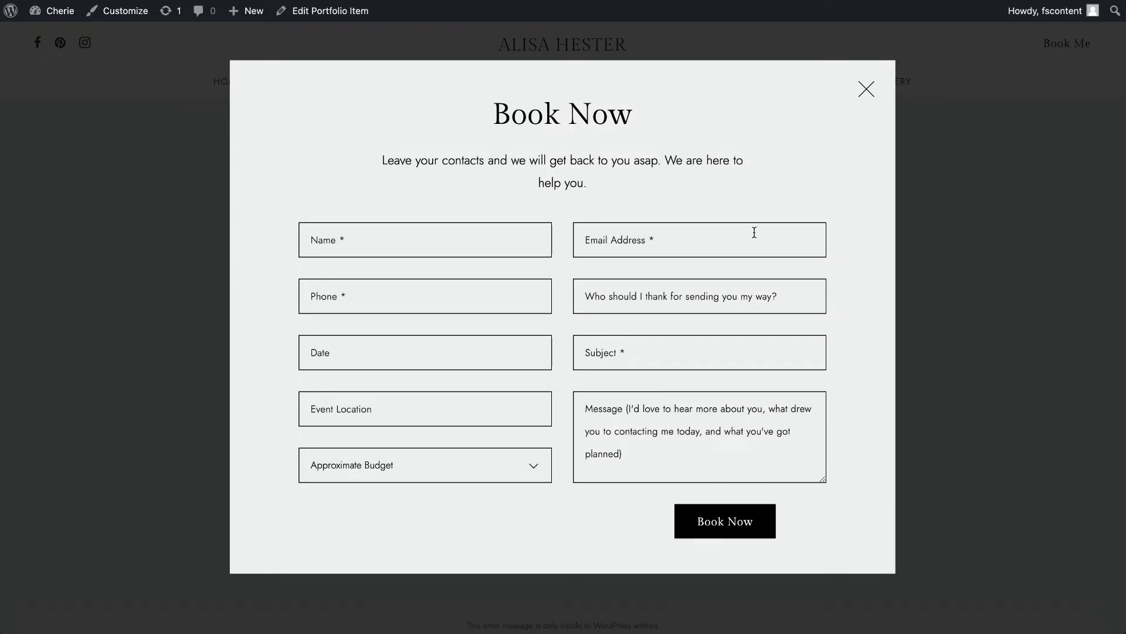
{"action": "left_click", "coordinate": [867, 90]}
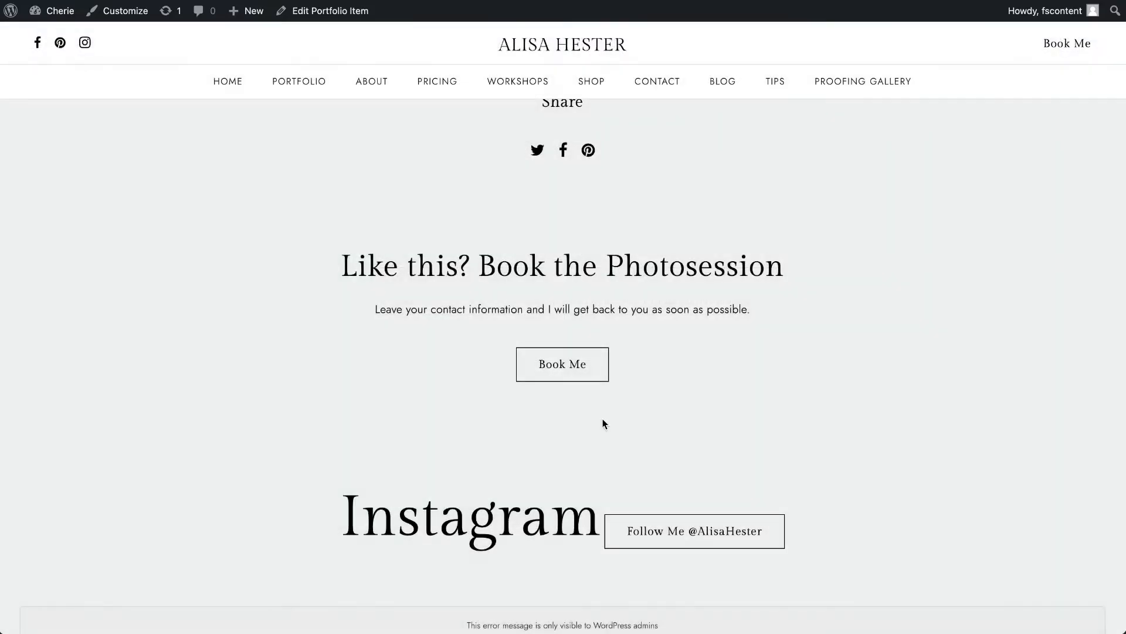
- Open the Second Header options under Headers Settings in the Customizer, dismissing the autosave notice
{"action": "scroll", "coordinate": [603, 418], "scroll_direction": "up", "scroll_amount": 10}
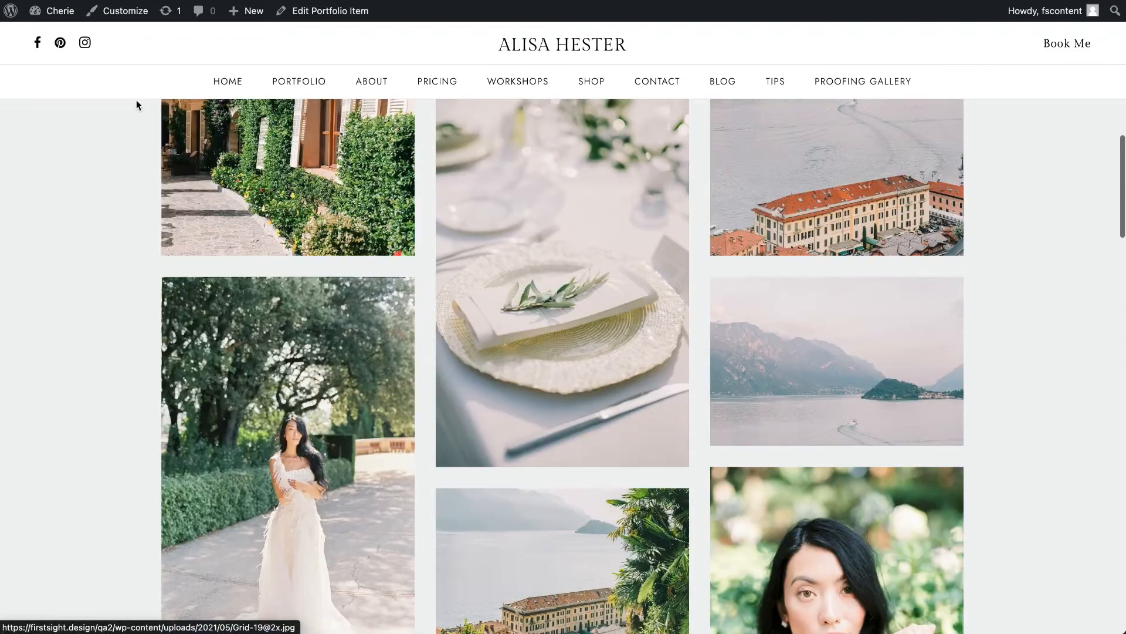
{"action": "left_click", "coordinate": [139, 17]}
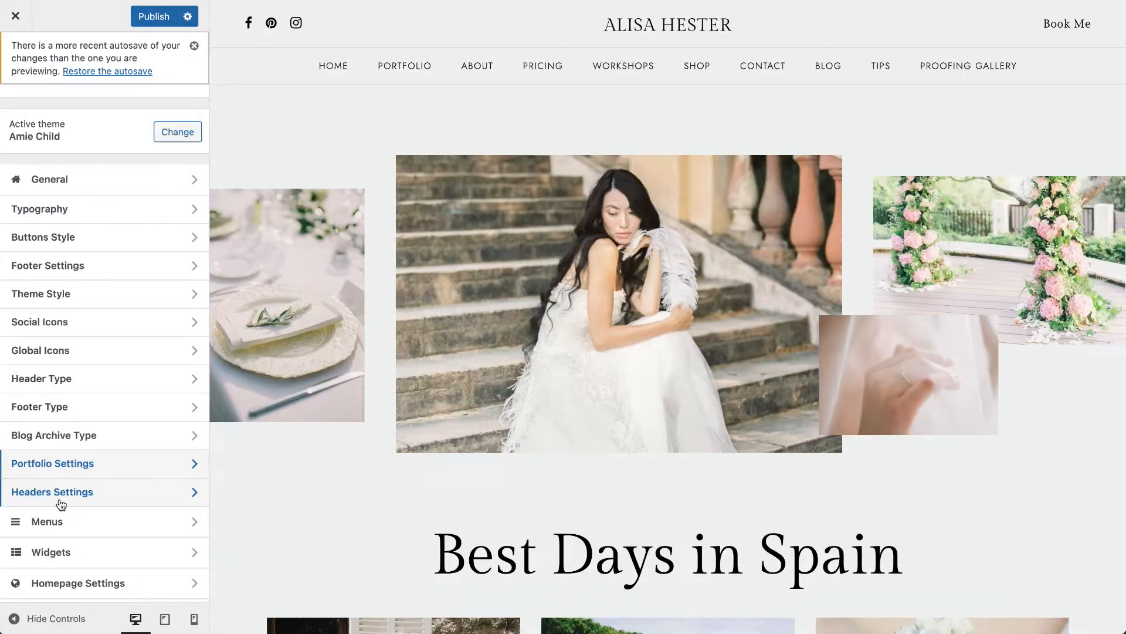
{"action": "left_click", "coordinate": [61, 496]}
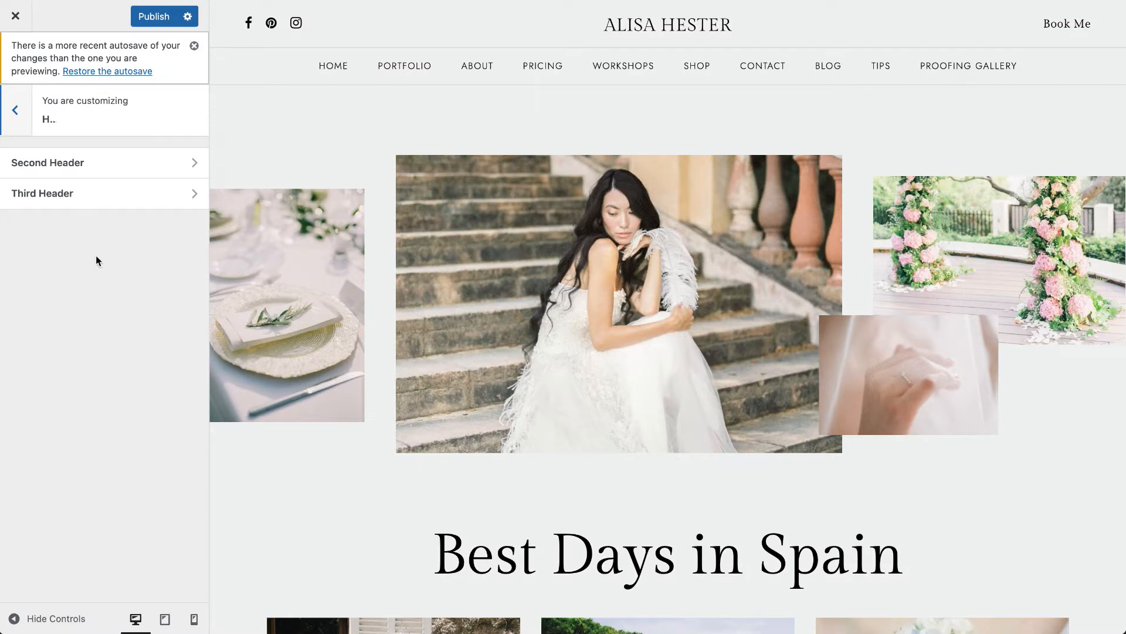
{"action": "left_click", "coordinate": [195, 45]}
{"action": "mouse_move", "coordinate": [359, 78]}
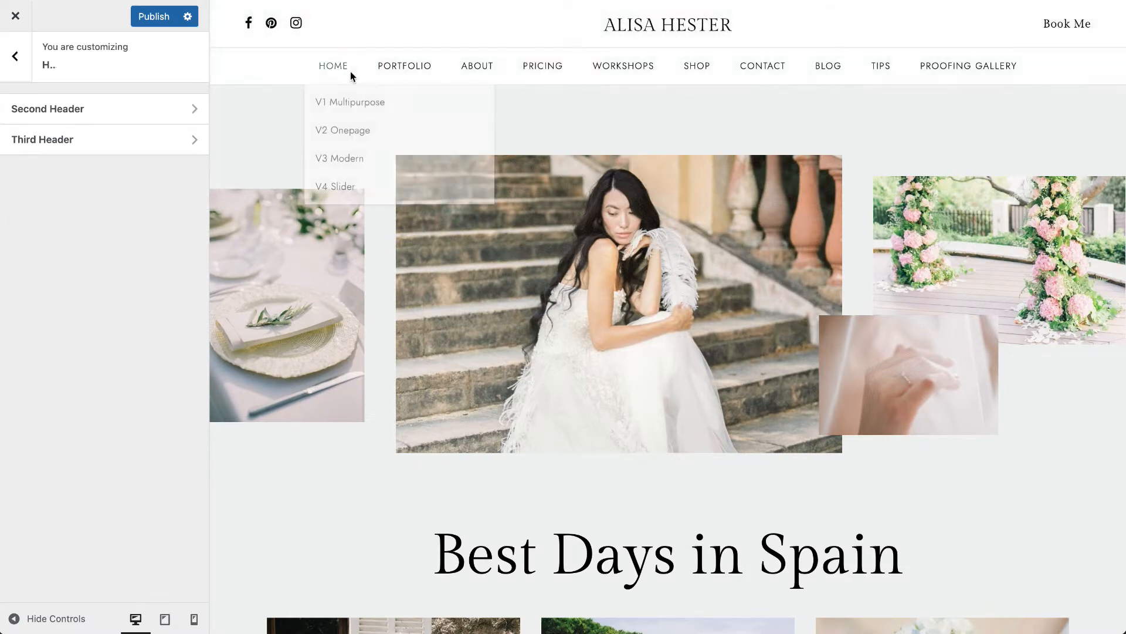
{"action": "left_click", "coordinate": [48, 118]}
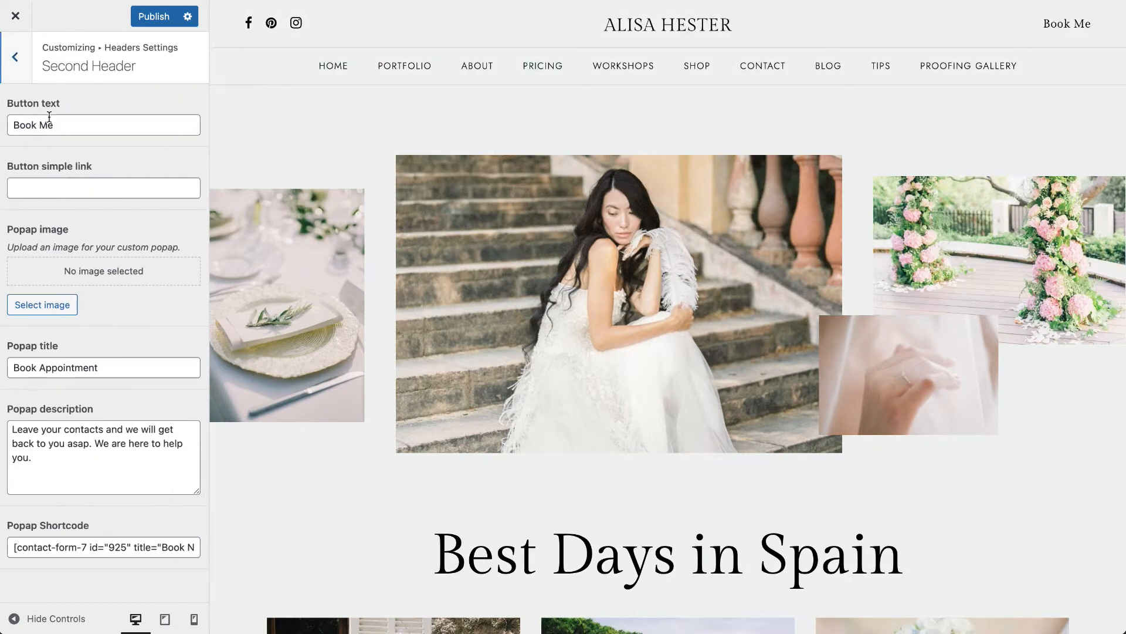
{"action": "left_click", "coordinate": [15, 57]}
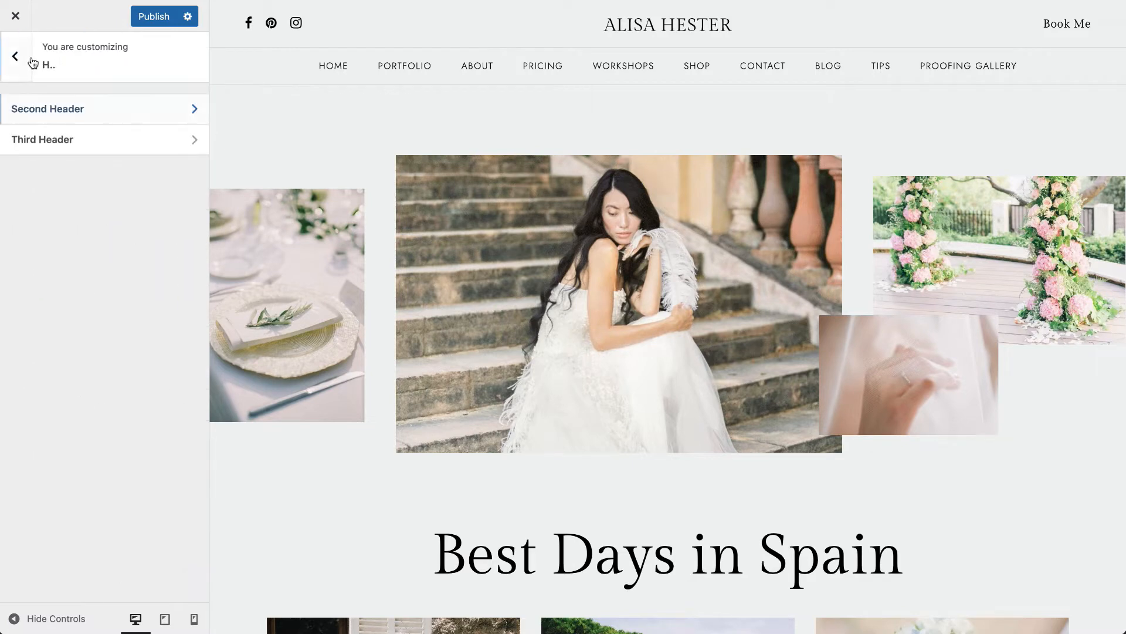
{"action": "left_click", "coordinate": [15, 57]}
{"action": "left_click", "coordinate": [88, 446]}
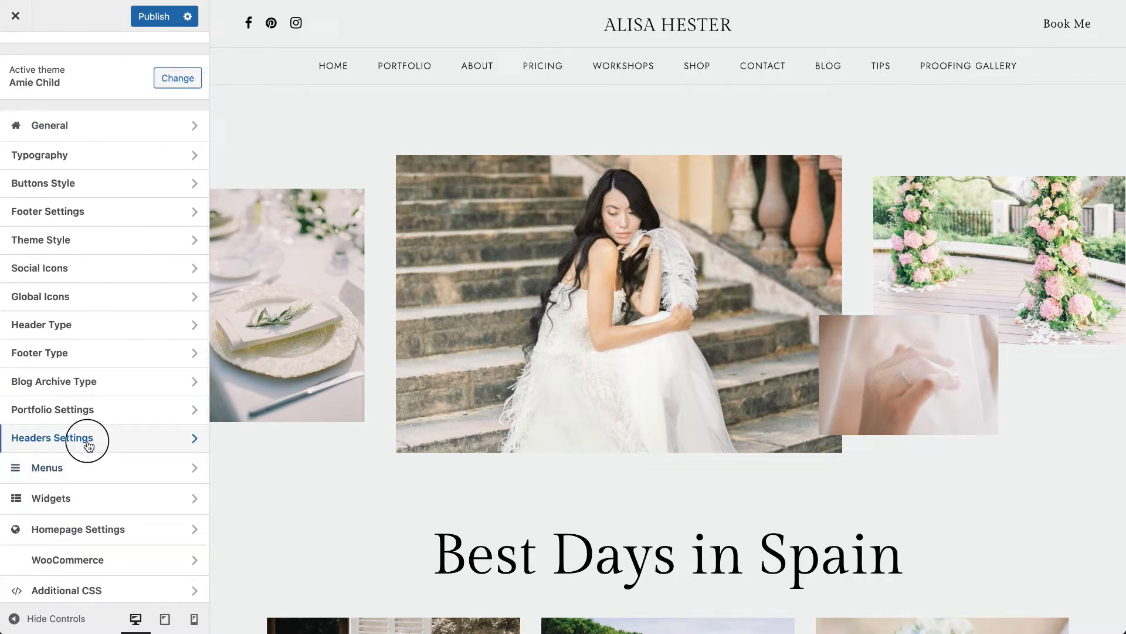
{"action": "left_click", "coordinate": [88, 114]}
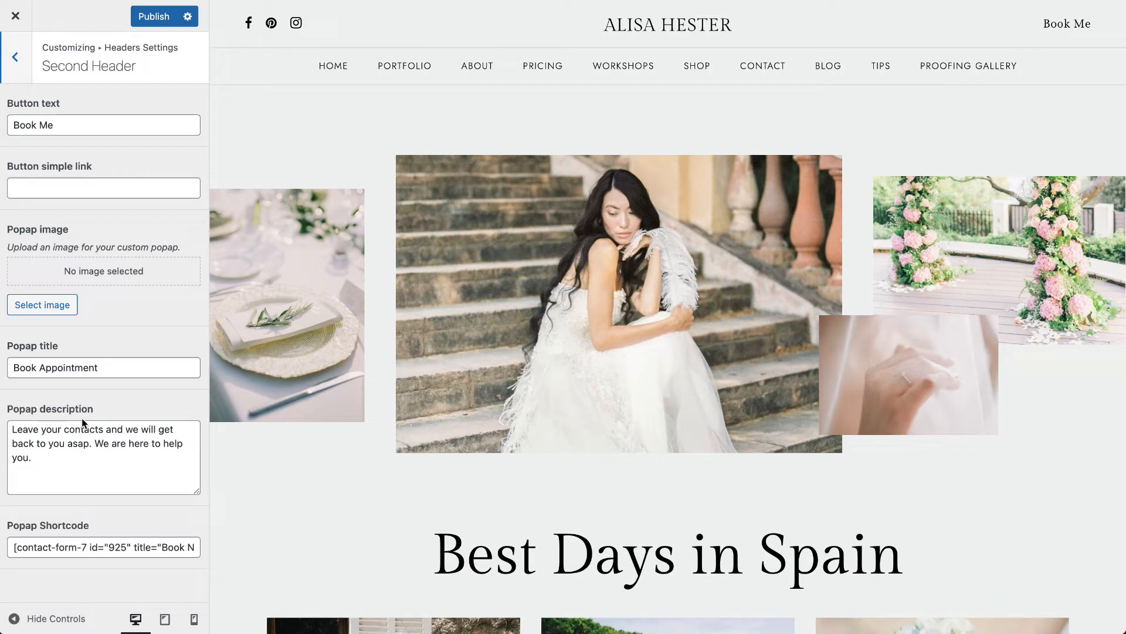
- Examine the Second Header's popup shortcode and the appointment popup that the header's Book Me button opens
{"action": "left_click_drag", "start_coordinate": [7, 548], "coordinate": [404, 565]}
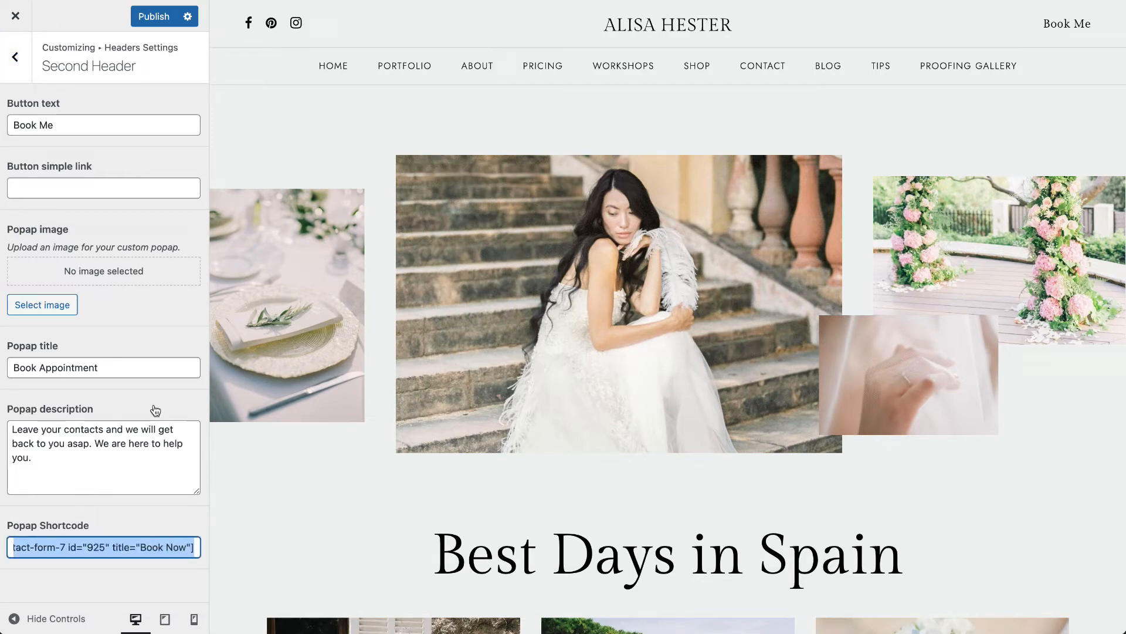
{"action": "left_click", "coordinate": [24, 66]}
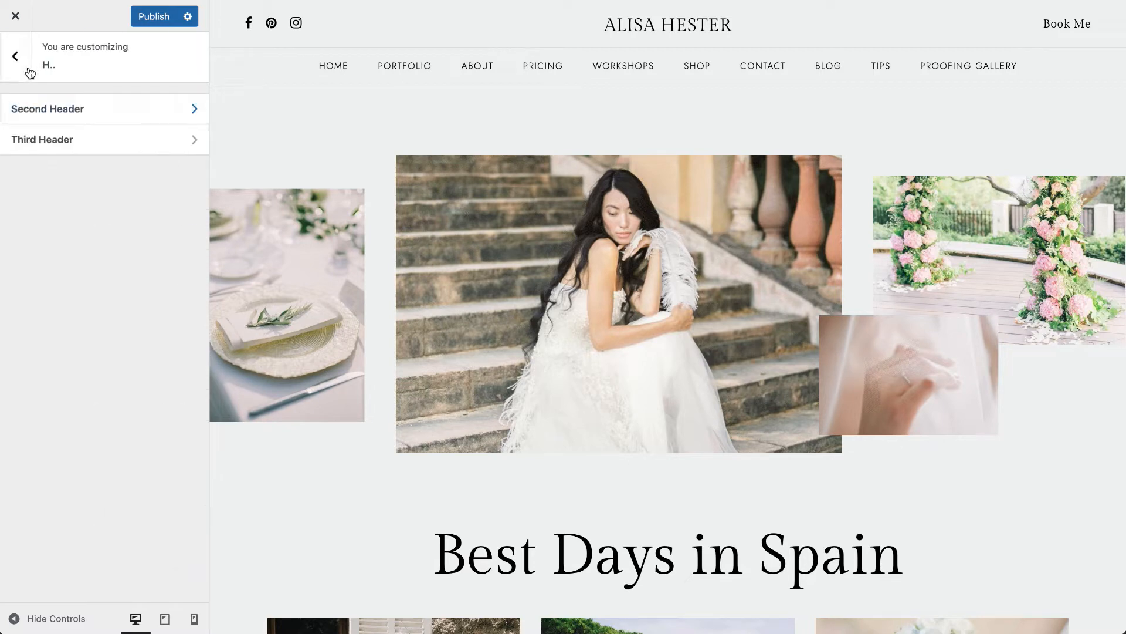
{"action": "left_click", "coordinate": [1081, 27]}
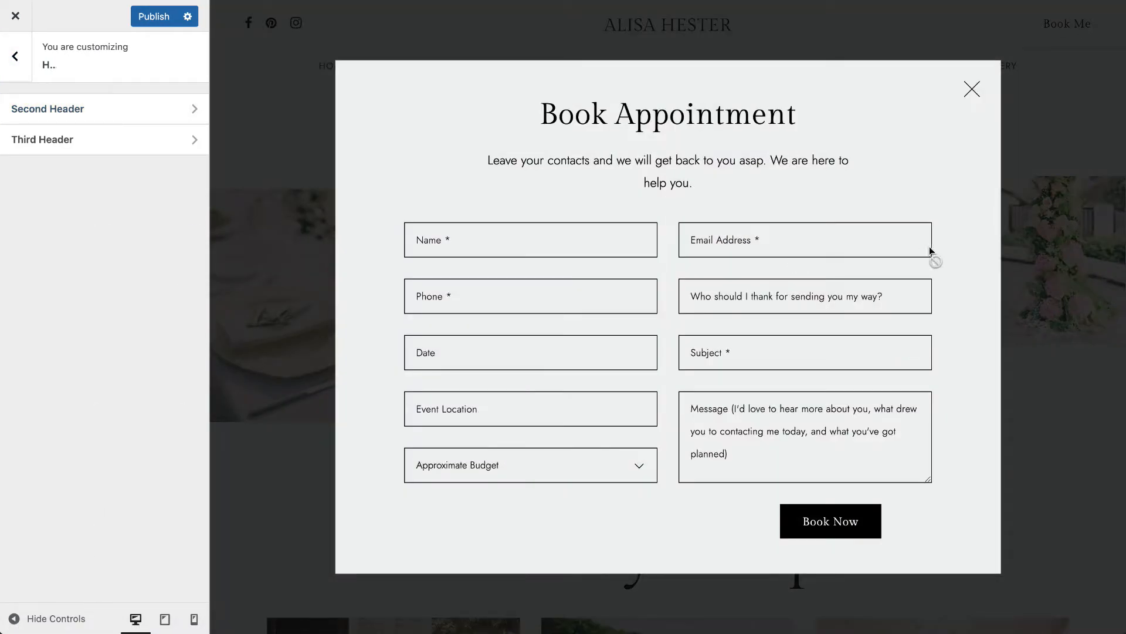
{"action": "left_click", "coordinate": [972, 90]}
- Look over the Third Header's address, email, phone and social fields, and return to the main Customizer list
{"action": "left_click", "coordinate": [55, 139]}
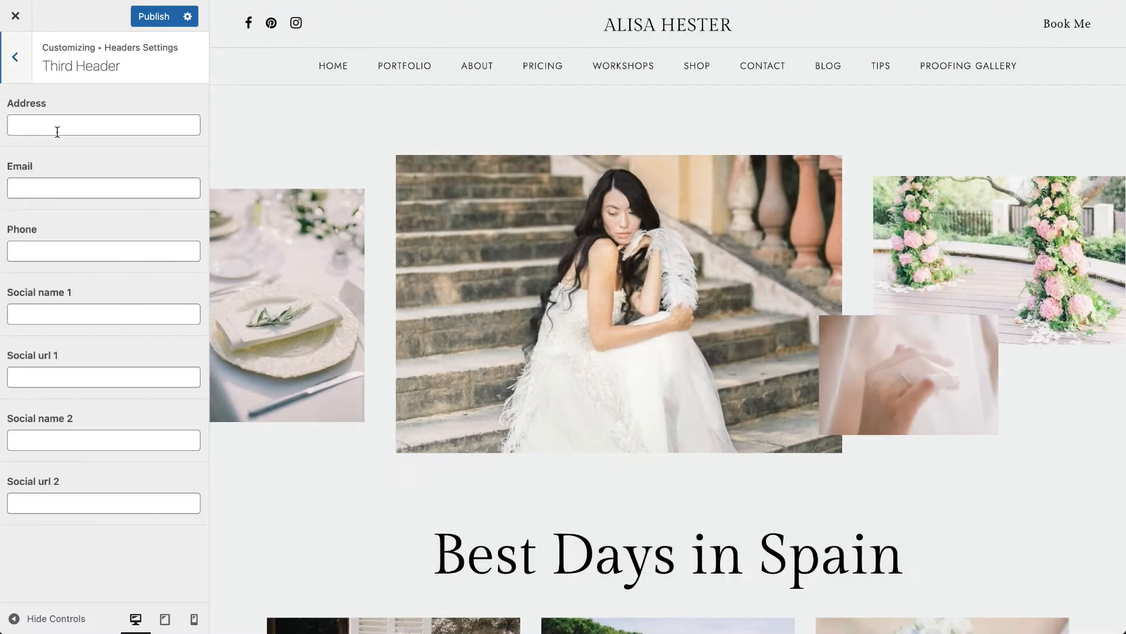
{"action": "left_click", "coordinate": [17, 71]}
{"action": "left_click", "coordinate": [16, 71]}
- Open the Header menu under Menus and look through its items and the Home item's options
{"action": "left_click", "coordinate": [79, 467]}
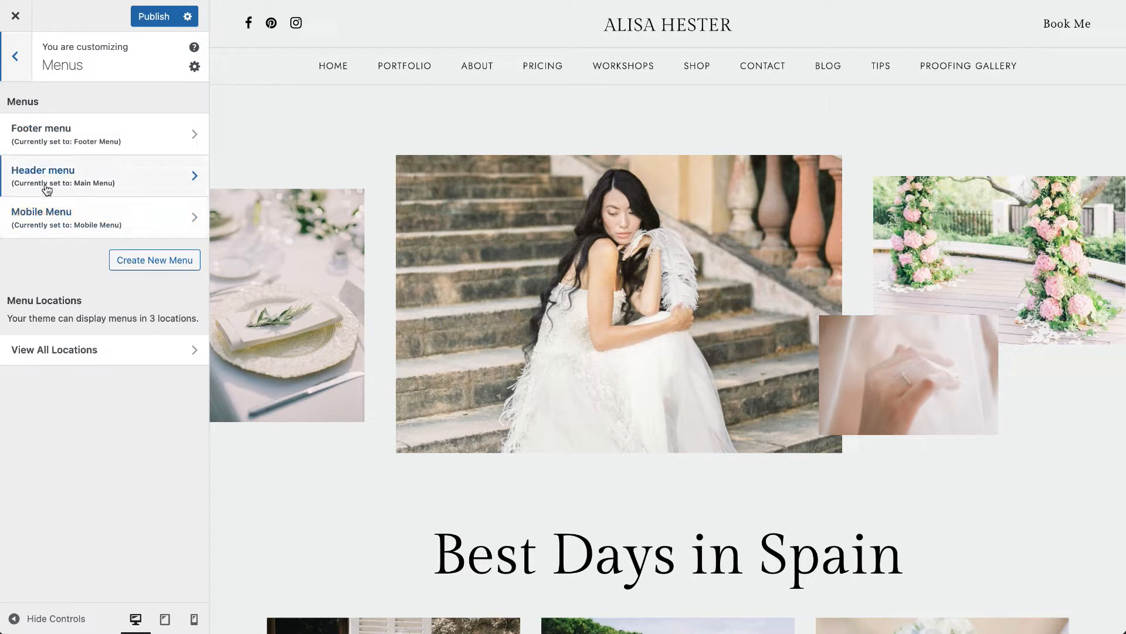
{"action": "left_click", "coordinate": [68, 185]}
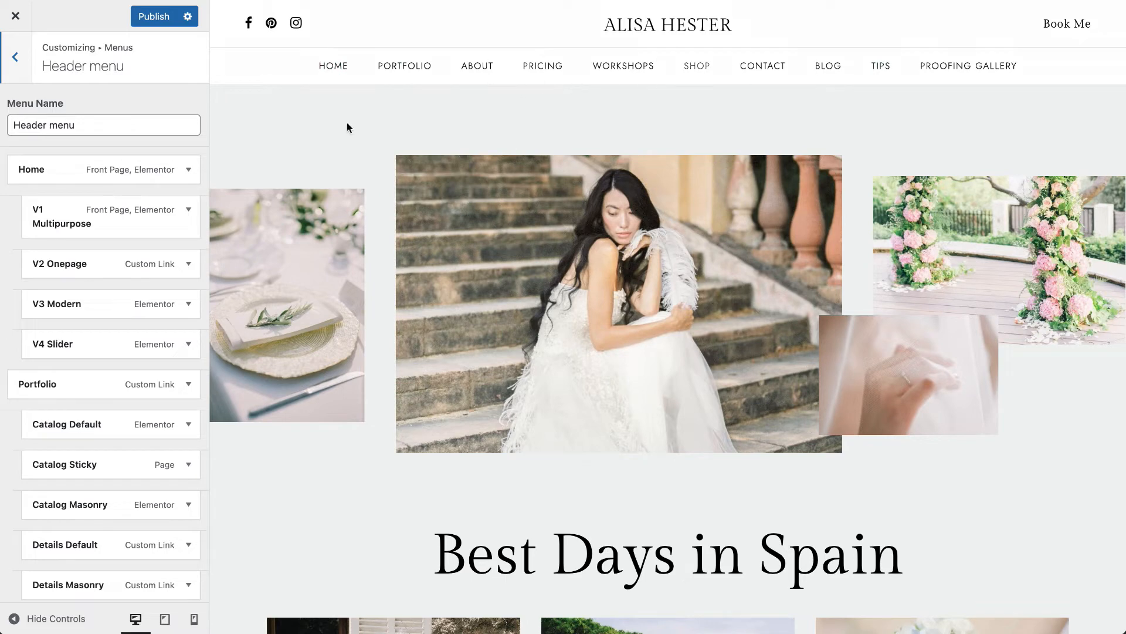
{"action": "scroll", "coordinate": [88, 322], "scroll_direction": "down", "scroll_amount": 15}
{"action": "scroll", "coordinate": [88, 324], "scroll_direction": "up", "scroll_amount": 15}
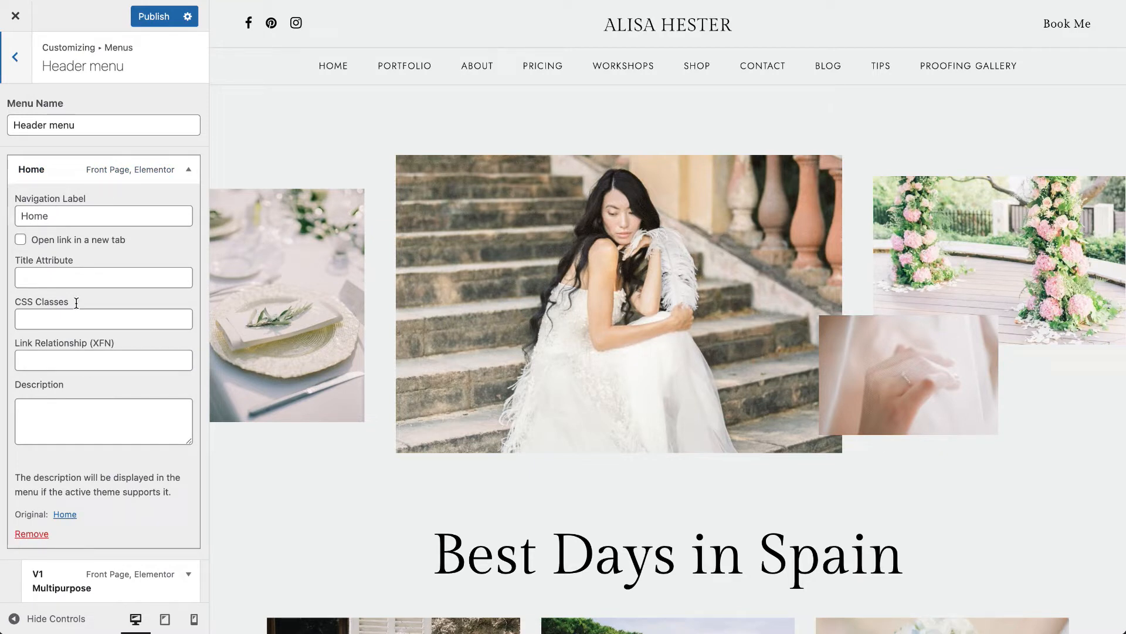
- Collapse the Home item in the Header menu and look over the V1 Multipurpose item's options and navigation label
{"action": "left_click", "coordinate": [82, 126]}
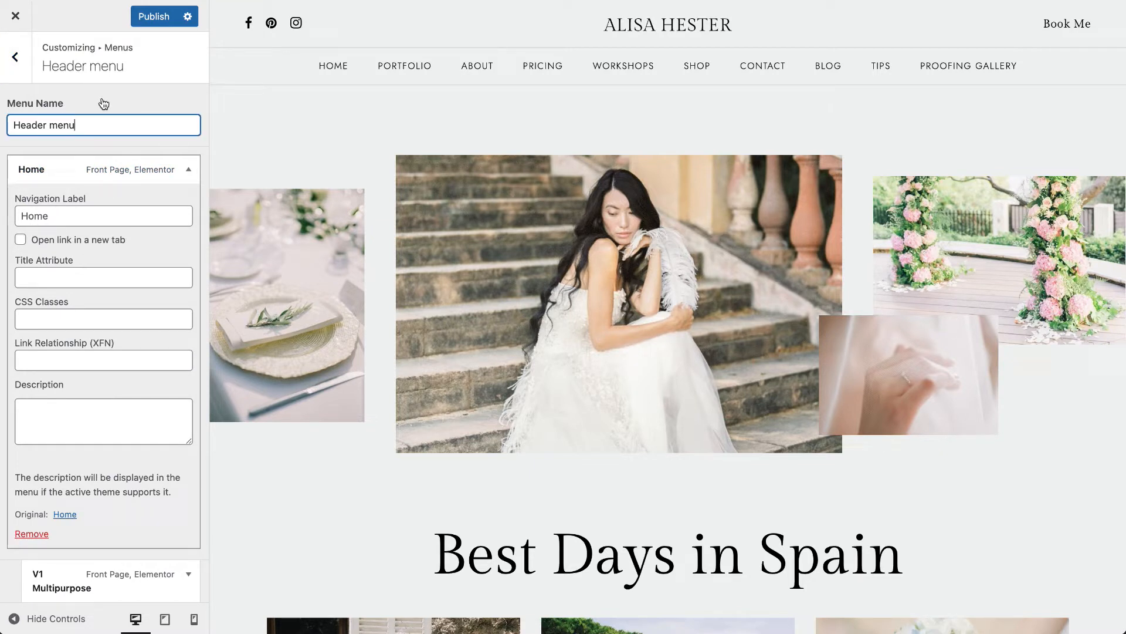
{"action": "left_click", "coordinate": [68, 174]}
{"action": "left_click", "coordinate": [73, 222]}
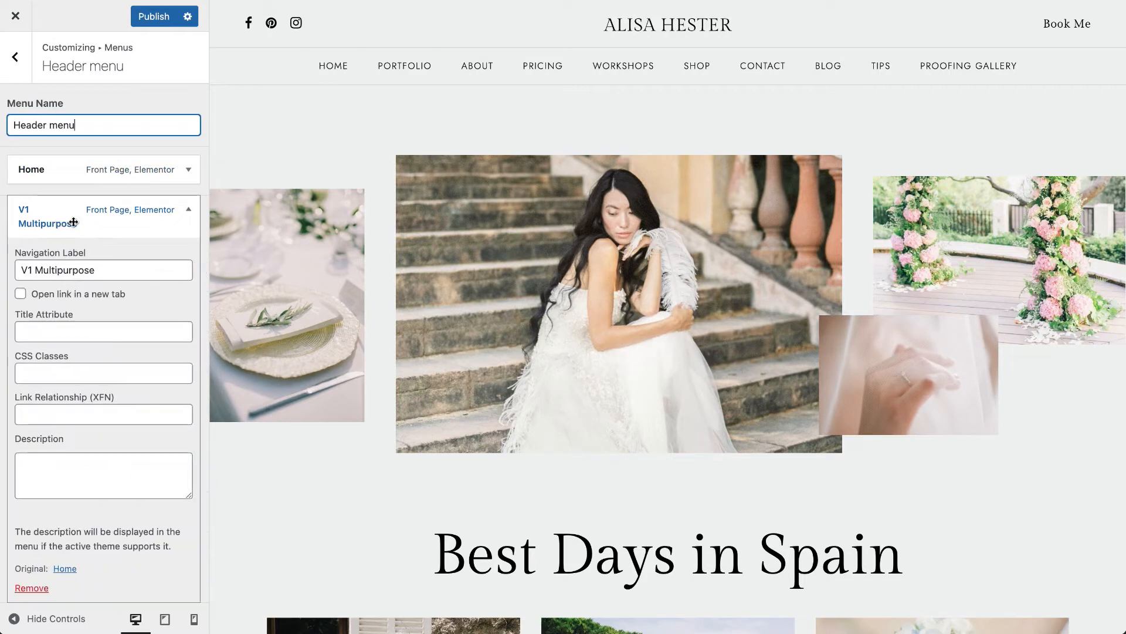
{"action": "left_click_drag", "start_coordinate": [19, 272], "coordinate": [91, 268]}
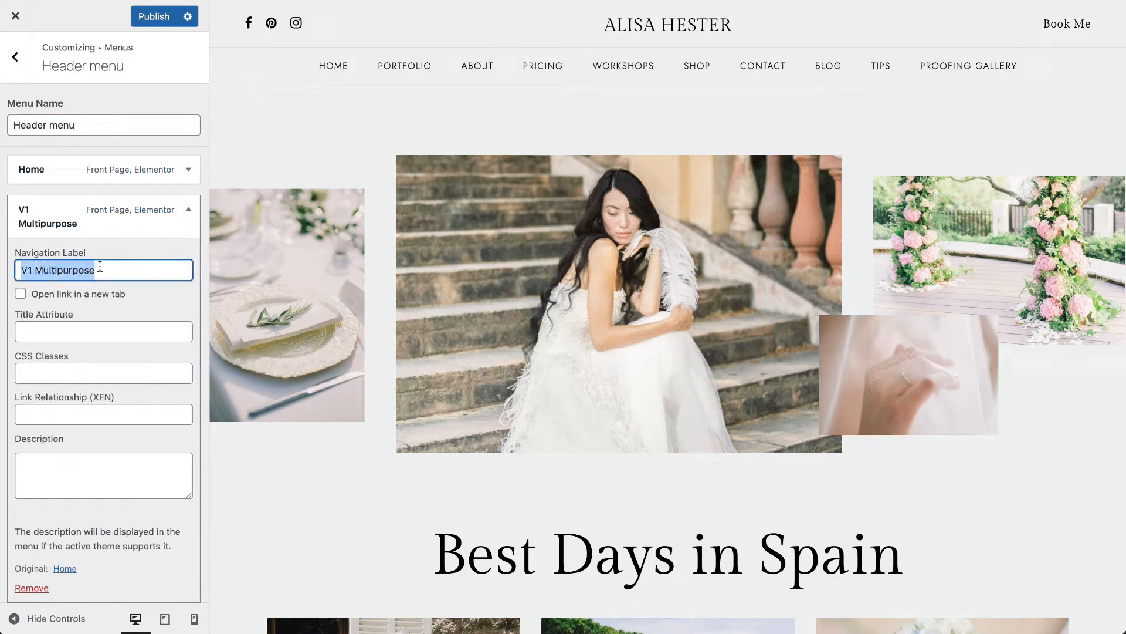
{"action": "left_click", "coordinate": [62, 210]}
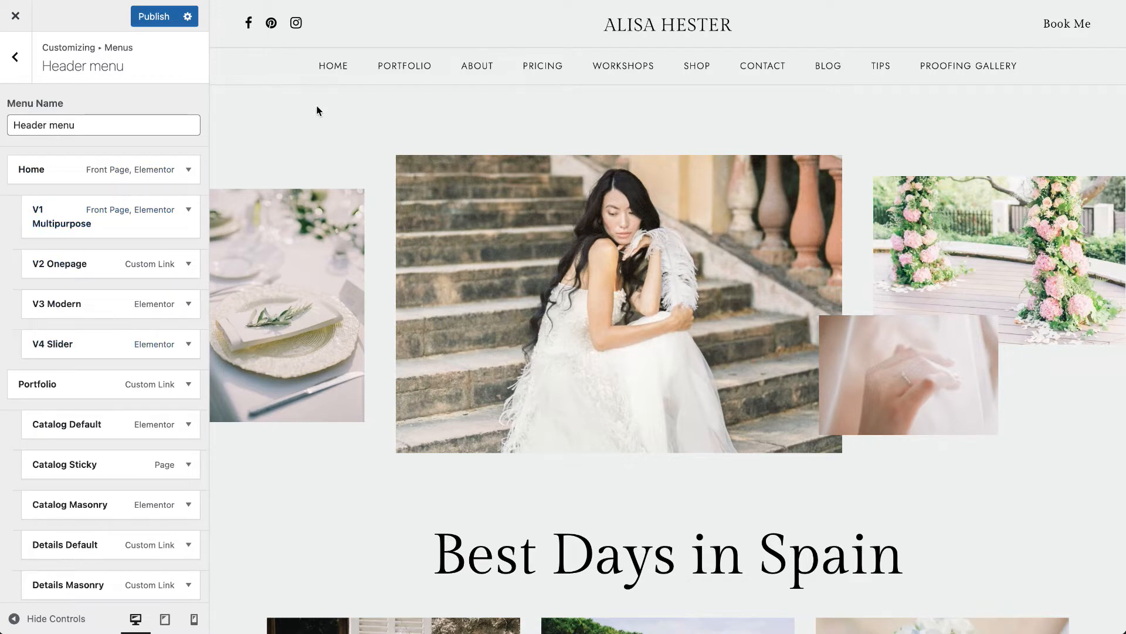
- Compare the Home and Portfolio dropdowns in the preview with the Header menu's items, and review its menu locations
{"action": "mouse_move", "coordinate": [330, 74]}
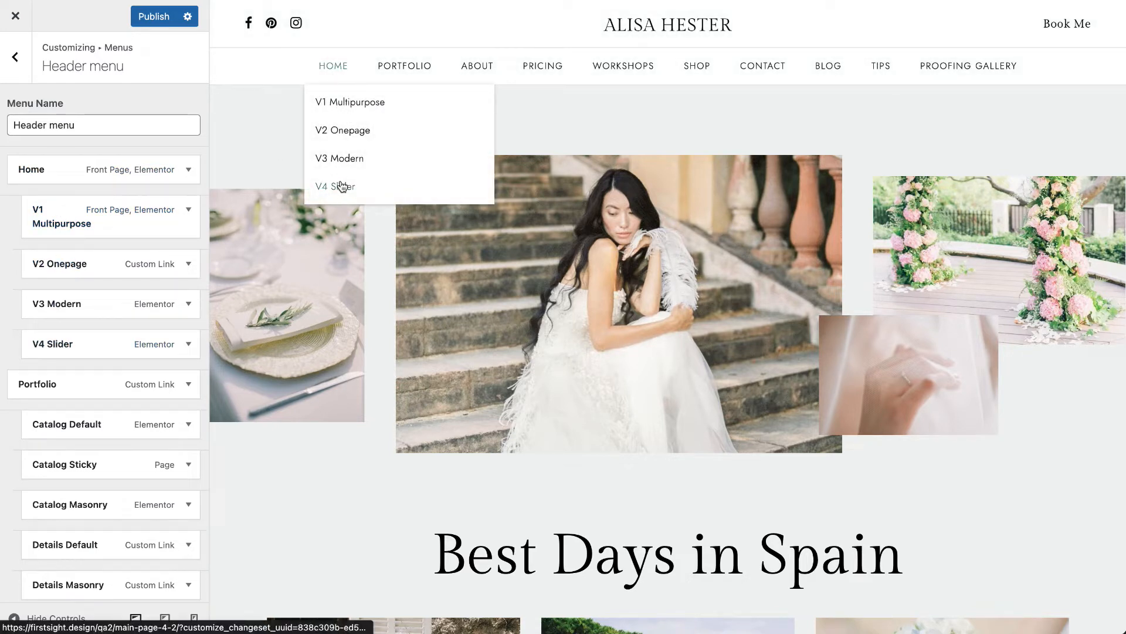
{"action": "mouse_move", "coordinate": [402, 68]}
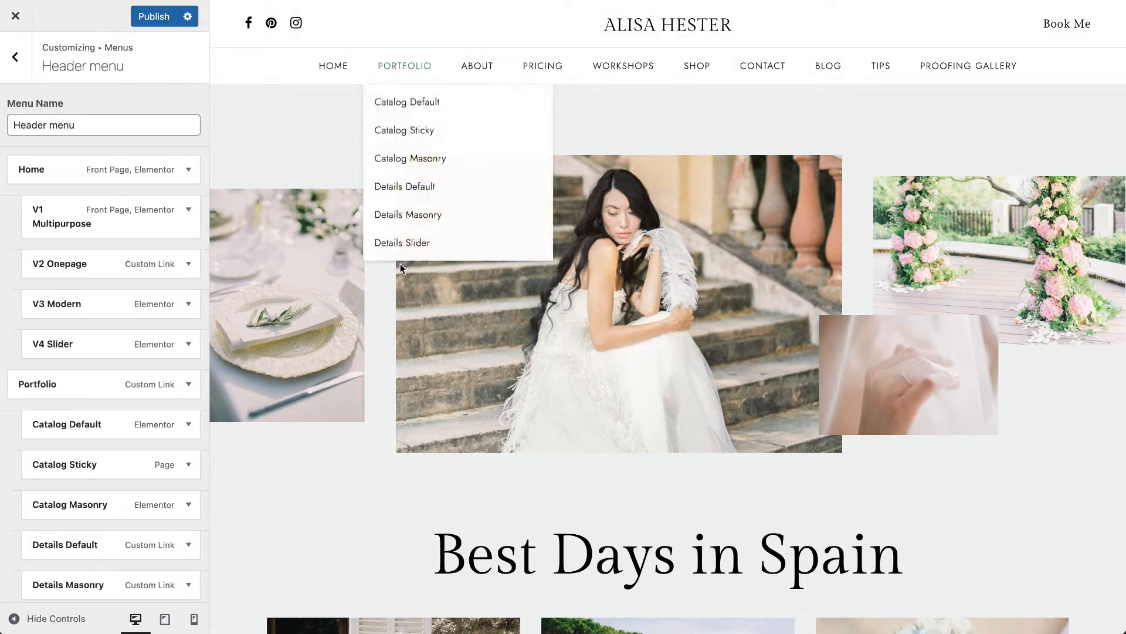
{"action": "mouse_move", "coordinate": [35, 427]}
{"action": "left_mouse_down"}
{"action": "mouse_move", "coordinate": [51, 432]}
{"action": "mouse_move", "coordinate": [40, 380]}
{"action": "mouse_move", "coordinate": [52, 437]}
{"action": "left_mouse_up"}
{"action": "scroll", "coordinate": [52, 437], "scroll_direction": "down", "scroll_amount": 10}
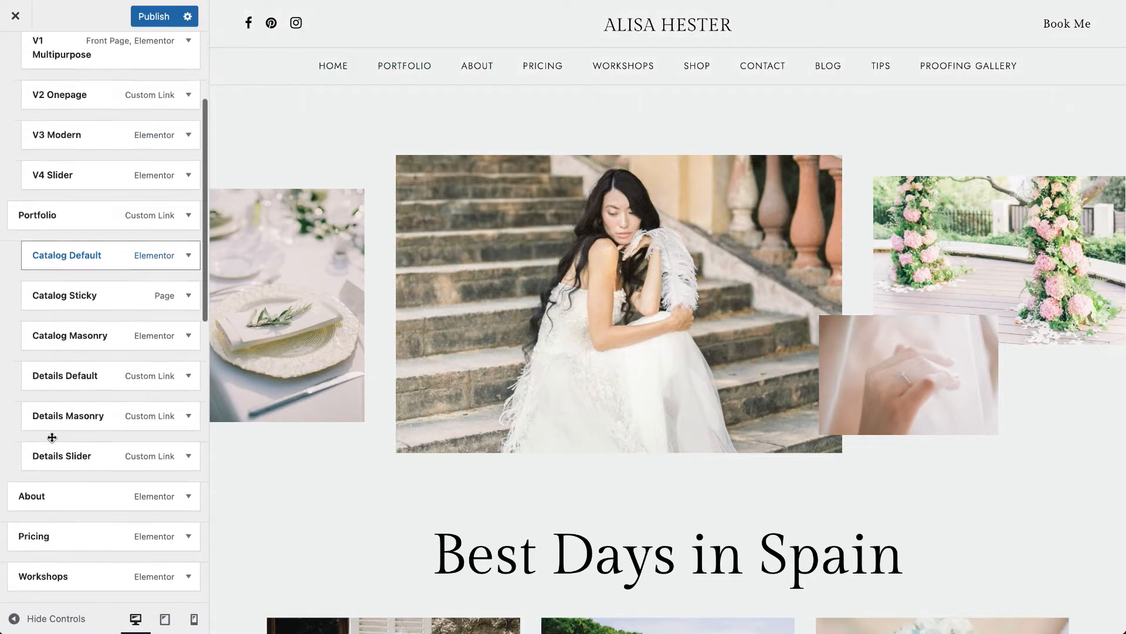
{"action": "scroll", "coordinate": [52, 426], "scroll_direction": "down", "scroll_amount": 5}
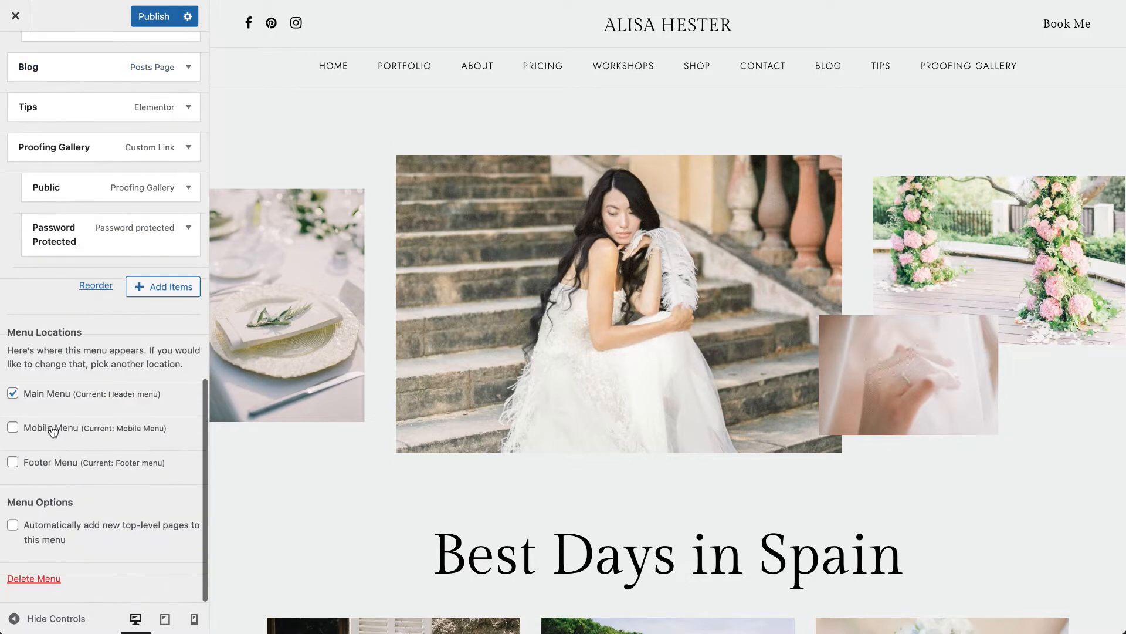
{"action": "scroll", "coordinate": [140, 294], "scroll_direction": "up", "scroll_amount": 1}
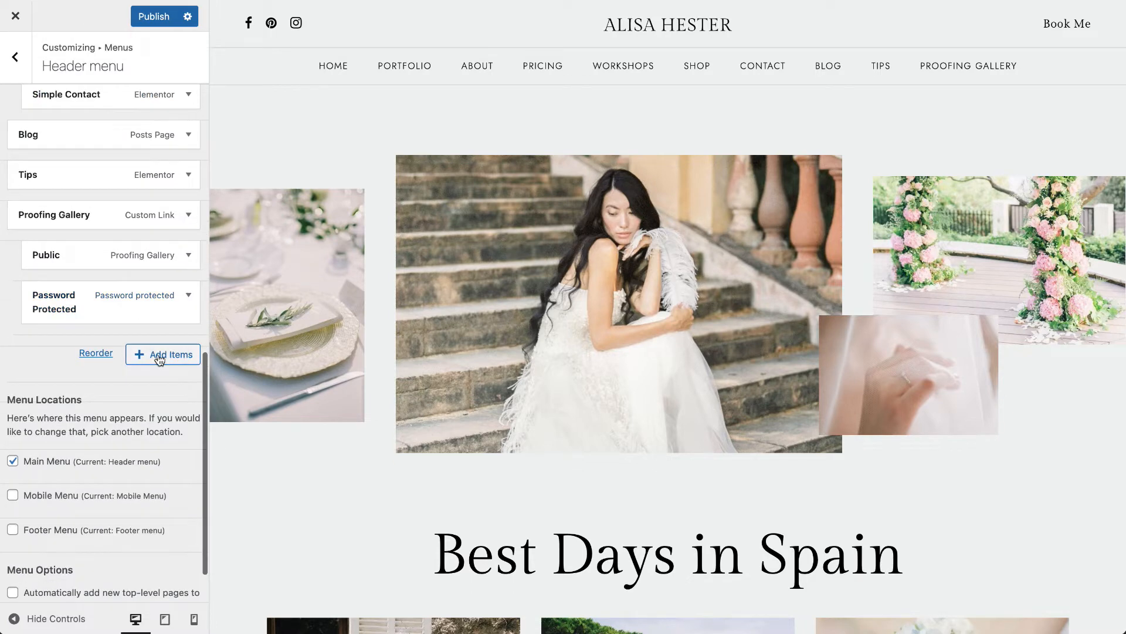
- Open the list of items that can be added to the Header menu and look through its pages and content types
{"action": "left_click", "coordinate": [158, 356]}
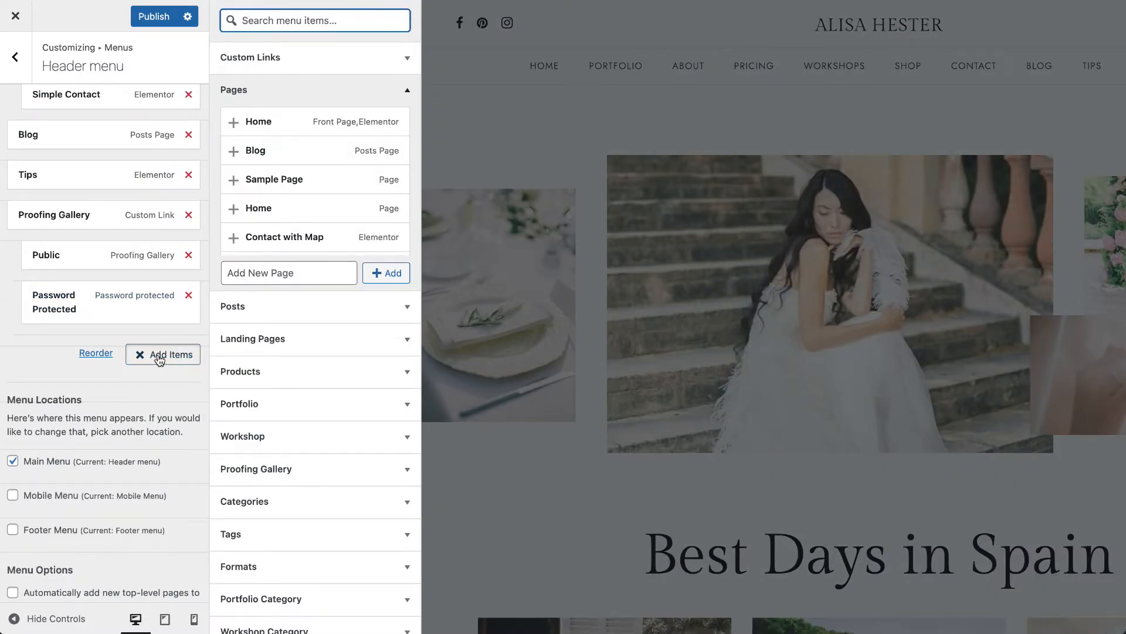
{"action": "left_click", "coordinate": [170, 363]}
{"action": "left_click", "coordinate": [168, 359]}
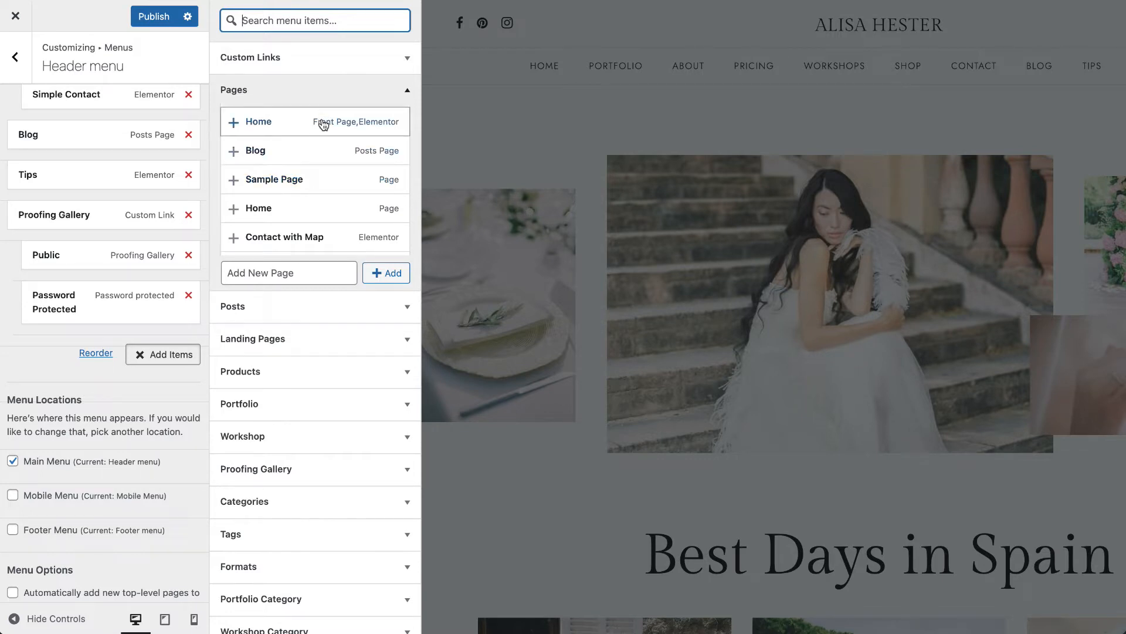
{"action": "scroll", "coordinate": [312, 234], "scroll_direction": "down", "scroll_amount": 5}
{"action": "scroll", "coordinate": [312, 194], "scroll_direction": "up", "scroll_amount": 4}
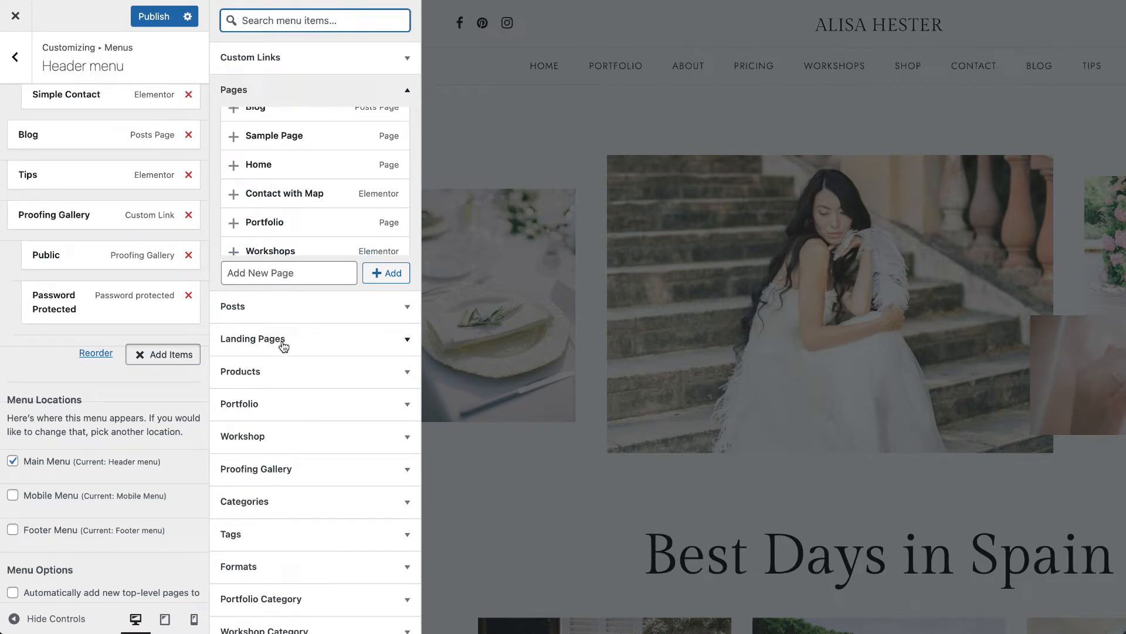
{"action": "scroll", "coordinate": [316, 156], "scroll_direction": "up", "scroll_amount": 2}
{"action": "left_click", "coordinate": [307, 93]}
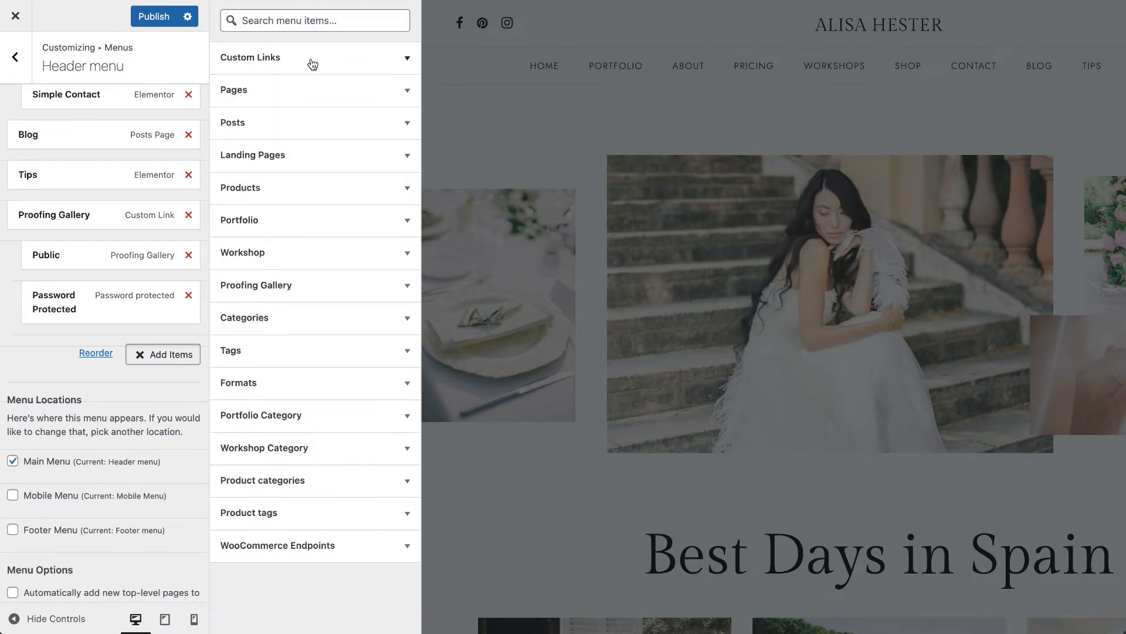
{"action": "left_click", "coordinate": [313, 59]}
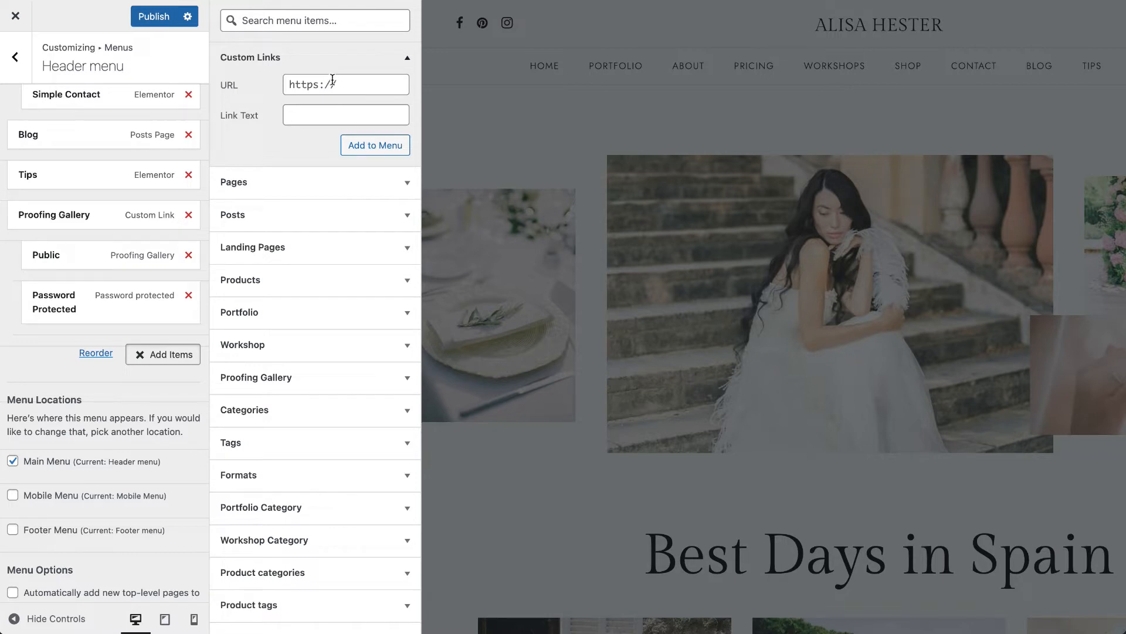
{"action": "left_click", "coordinate": [326, 114]}
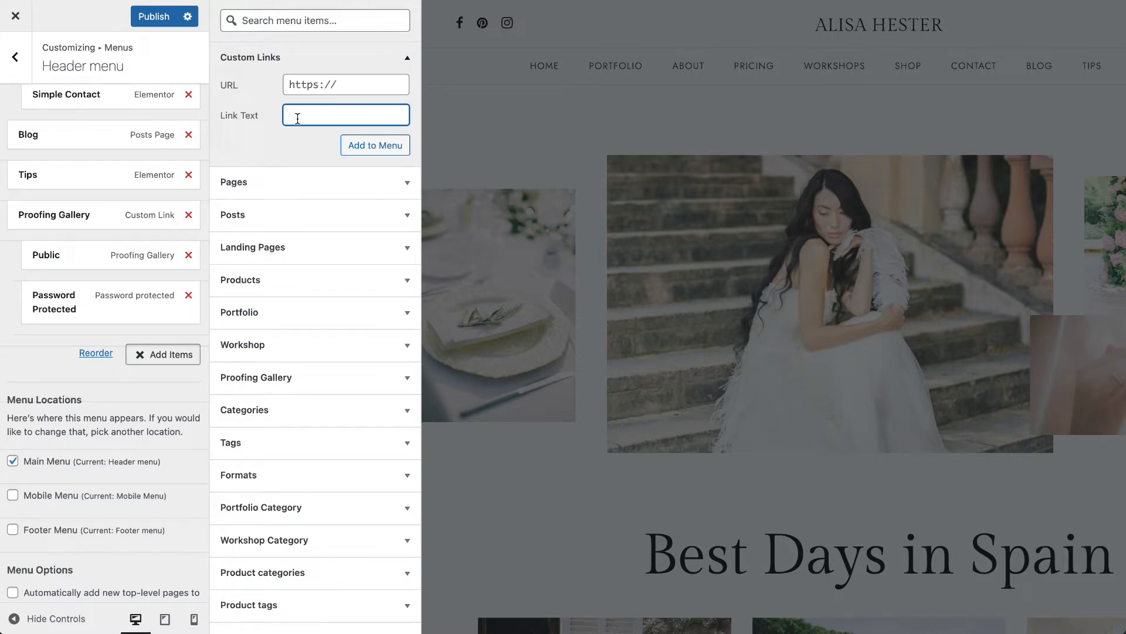
{"action": "left_click", "coordinate": [376, 87]}
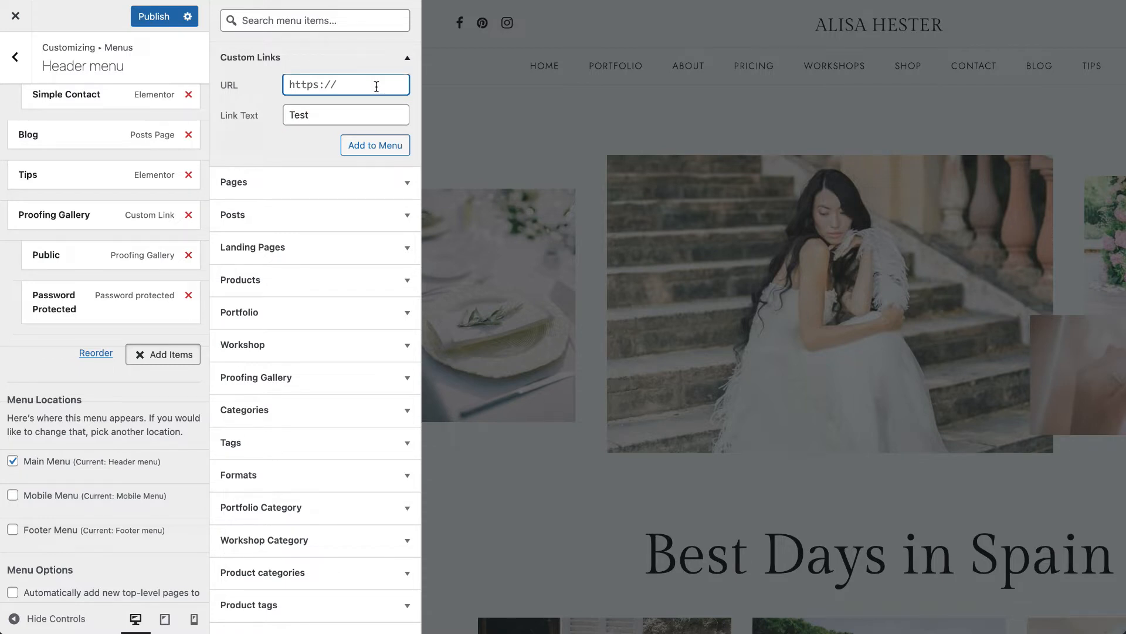
{"action": "type", "text": "google.com"}
{"action": "left_click", "coordinate": [383, 150]}
{"action": "left_click", "coordinate": [292, 86]}
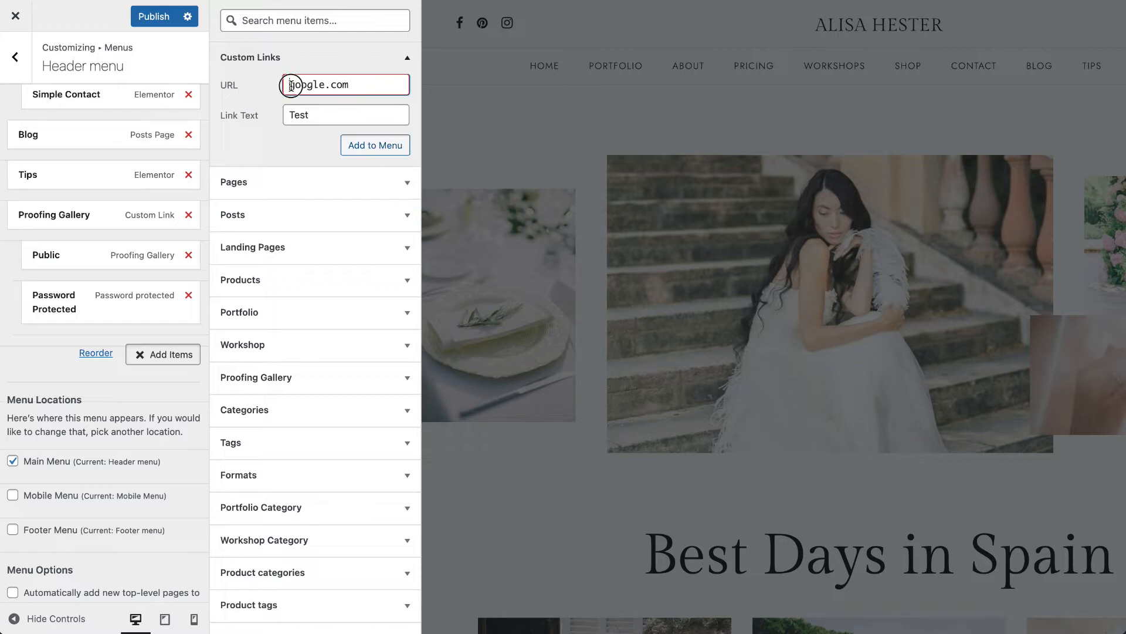
{"action": "type", "text": "www."}
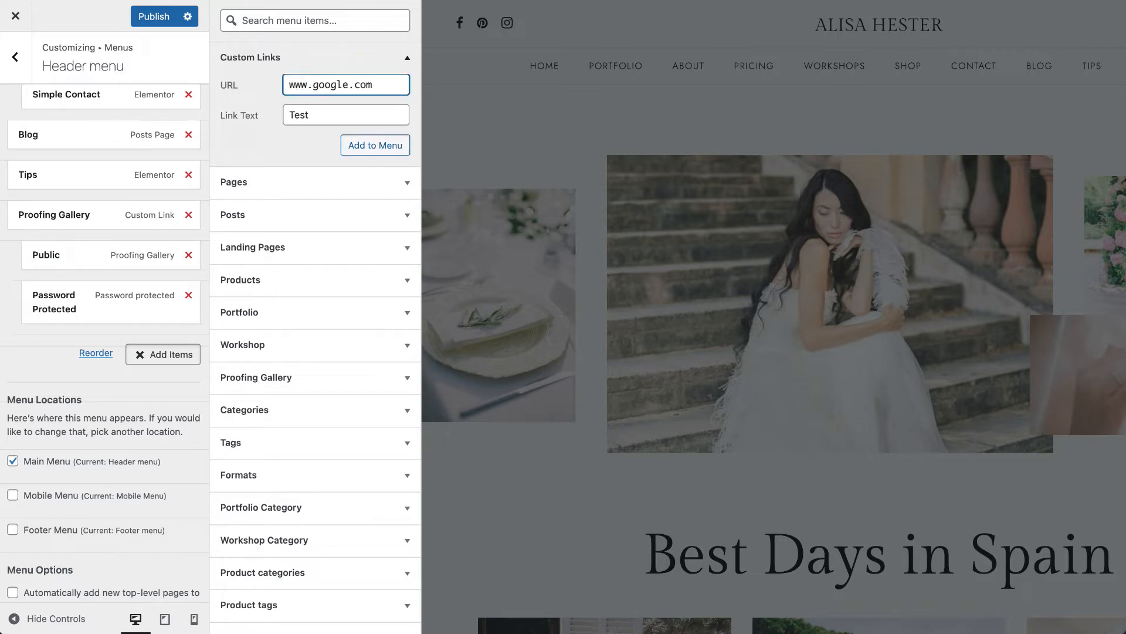
{"action": "left_click", "coordinate": [381, 154]}
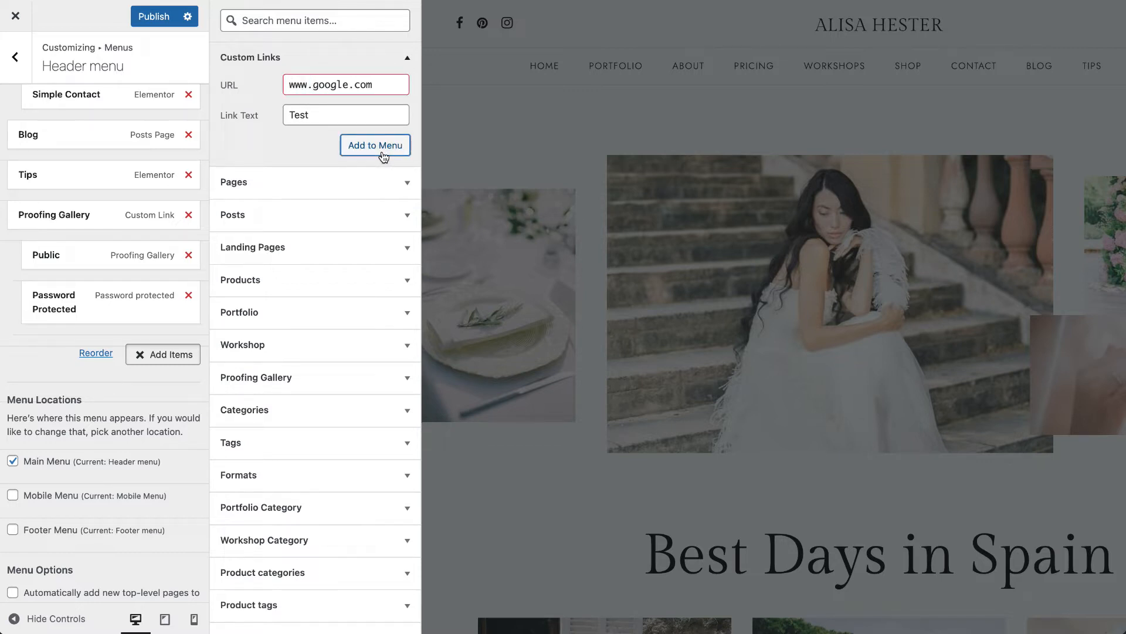
{"action": "left_click", "coordinate": [288, 86]}
{"action": "type", "text": "hh"}
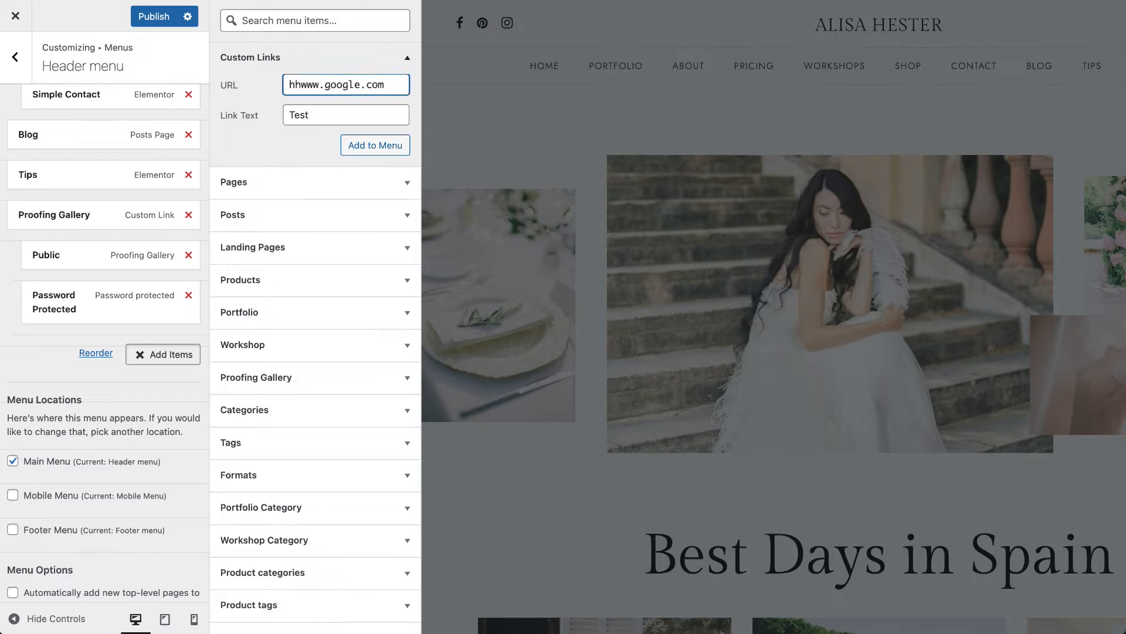
{"action": "type", "text": "tps://"}
{"action": "left_click", "coordinate": [350, 146]}
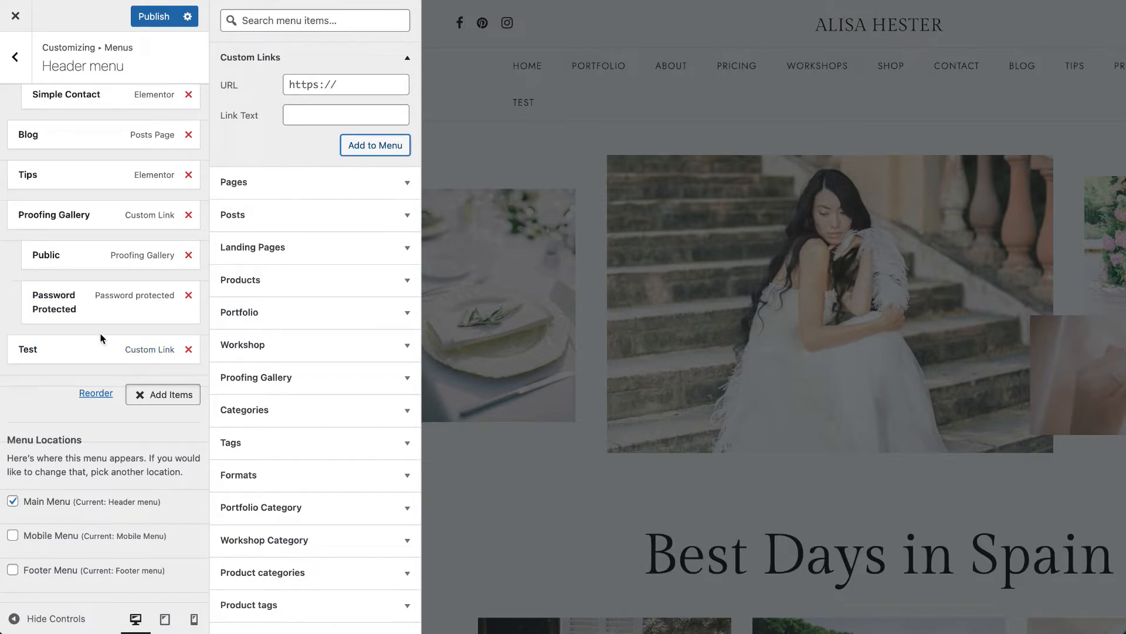
{"action": "left_click", "coordinate": [154, 18]}
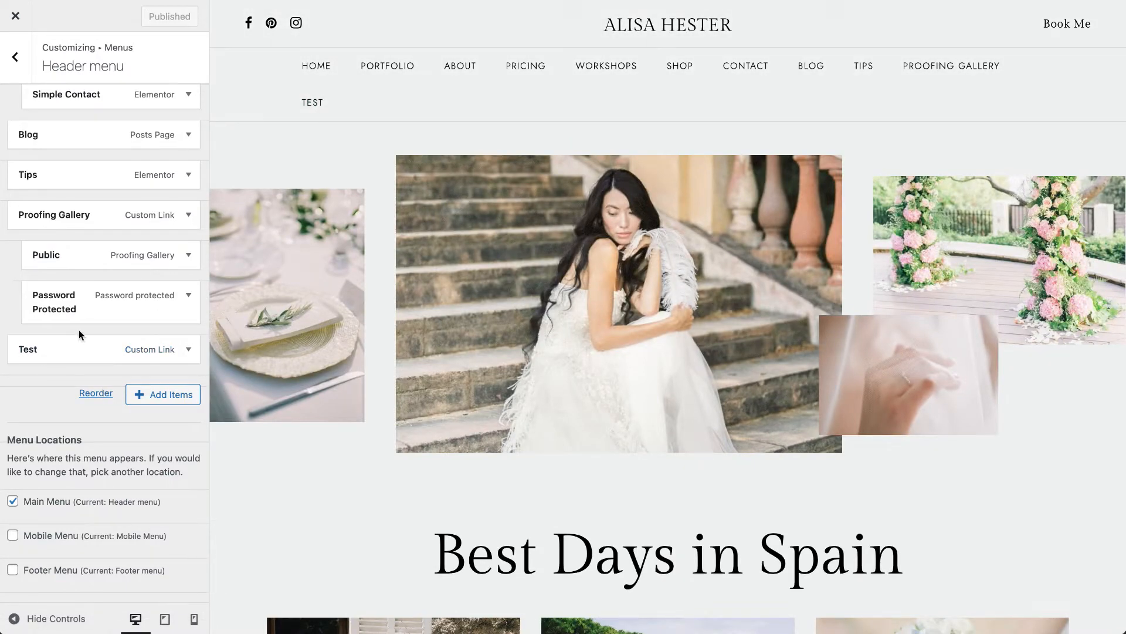
- Remove the Test link from the Header menu and publish the change
{"action": "left_click", "coordinate": [81, 347]}
{"action": "scroll", "coordinate": [156, 420], "scroll_direction": "down", "scroll_amount": 5}
{"action": "left_click", "coordinate": [32, 315]}
{"action": "left_click", "coordinate": [154, 16]}
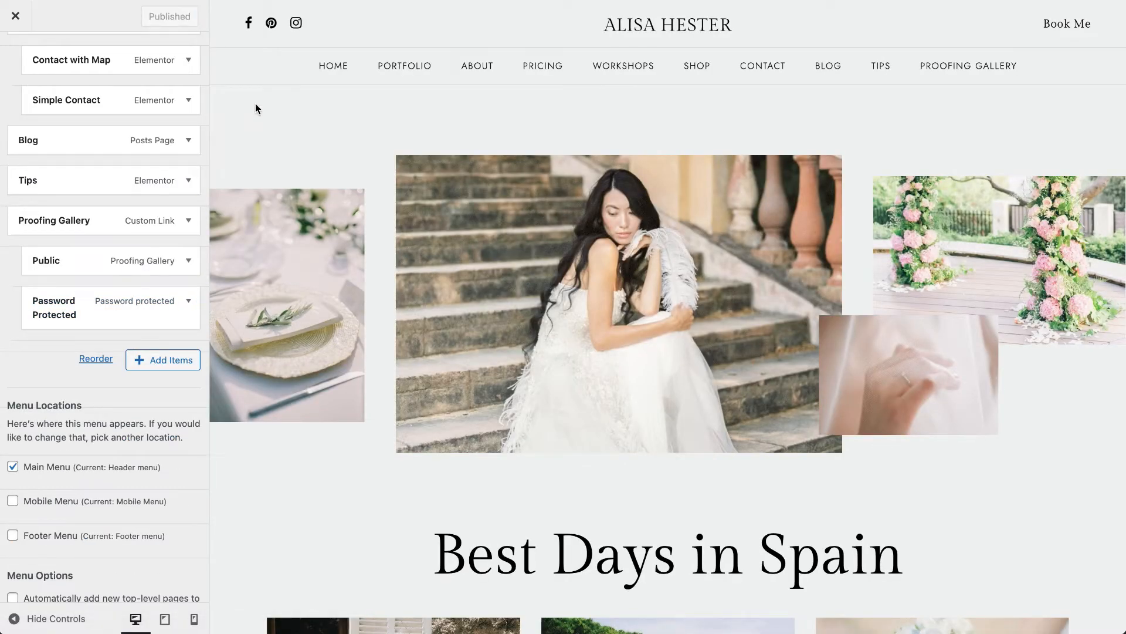
- Go back to the Menus list, open the Mobile Menu and look through its items and menu locations
{"action": "scroll", "coordinate": [83, 227], "scroll_direction": "up", "scroll_amount": 10}
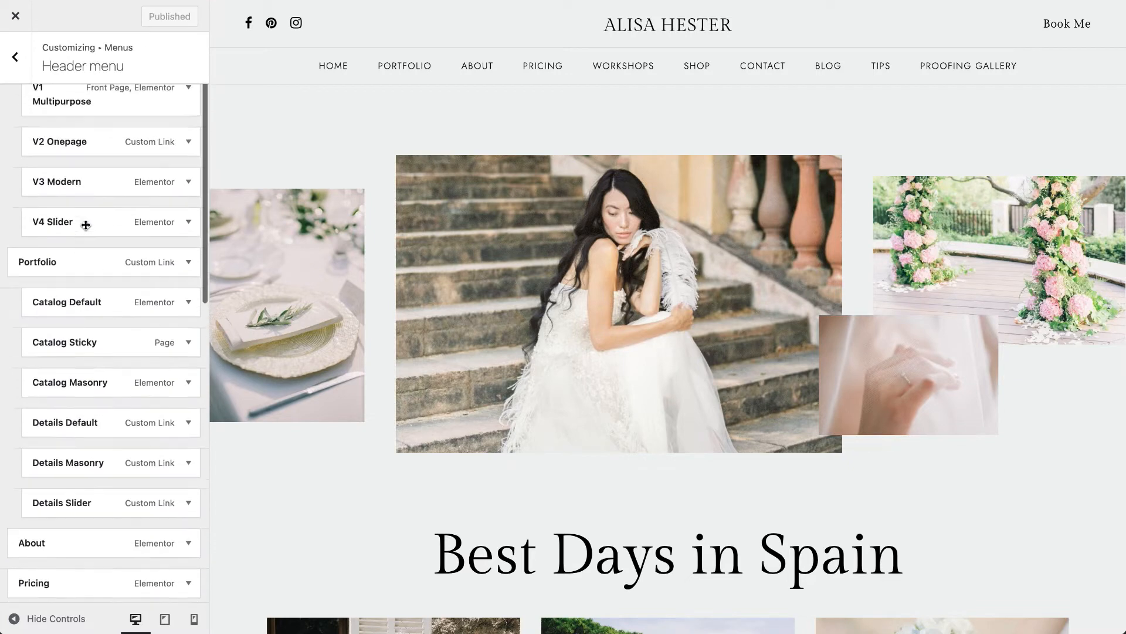
{"action": "scroll", "coordinate": [86, 225], "scroll_direction": "up", "scroll_amount": 2}
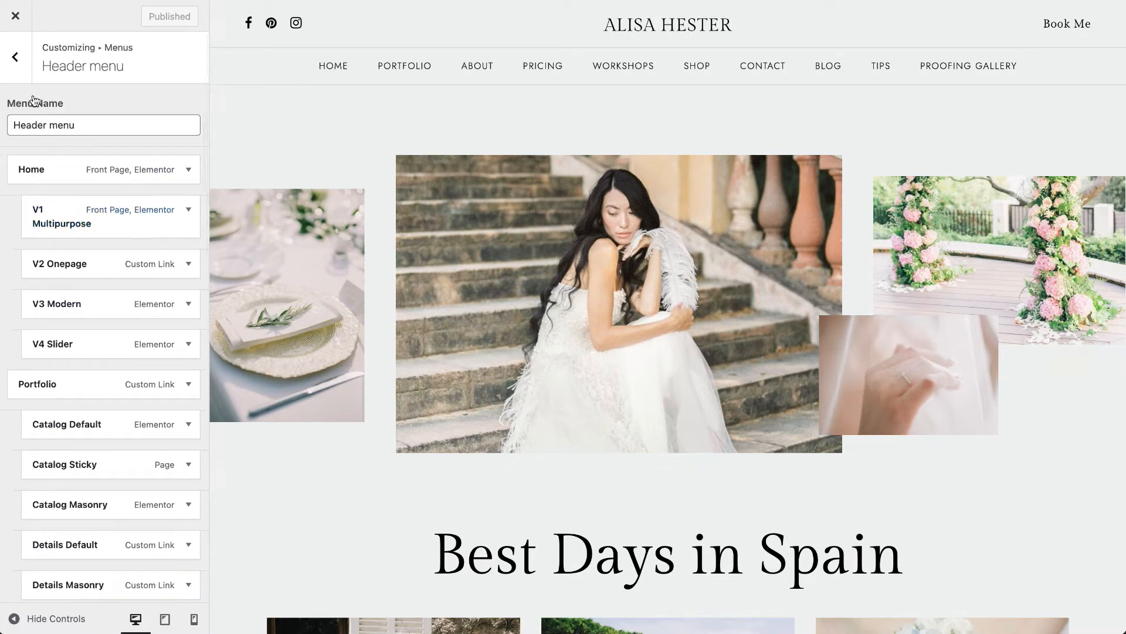
{"action": "left_click", "coordinate": [16, 59]}
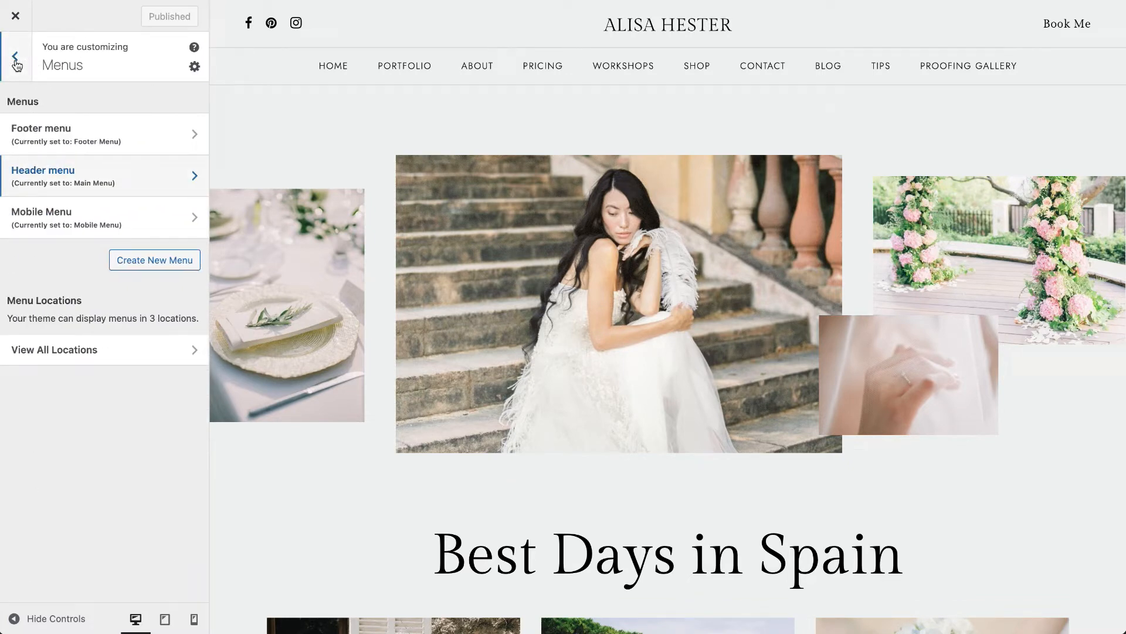
{"action": "left_click", "coordinate": [76, 218]}
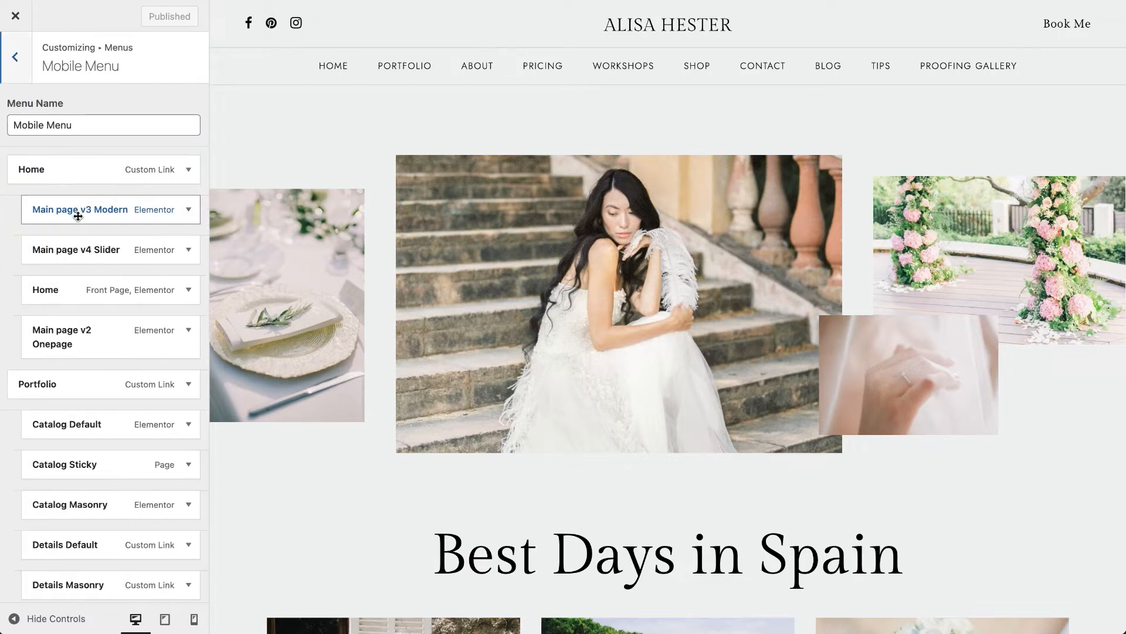
{"action": "scroll", "coordinate": [80, 275], "scroll_direction": "down", "scroll_amount": 15}
{"action": "scroll", "coordinate": [80, 276], "scroll_direction": "up", "scroll_amount": 7}
{"action": "scroll", "coordinate": [80, 276], "scroll_direction": "up", "scroll_amount": 5}
{"action": "scroll", "coordinate": [80, 276], "scroll_direction": "down", "scroll_amount": 10}
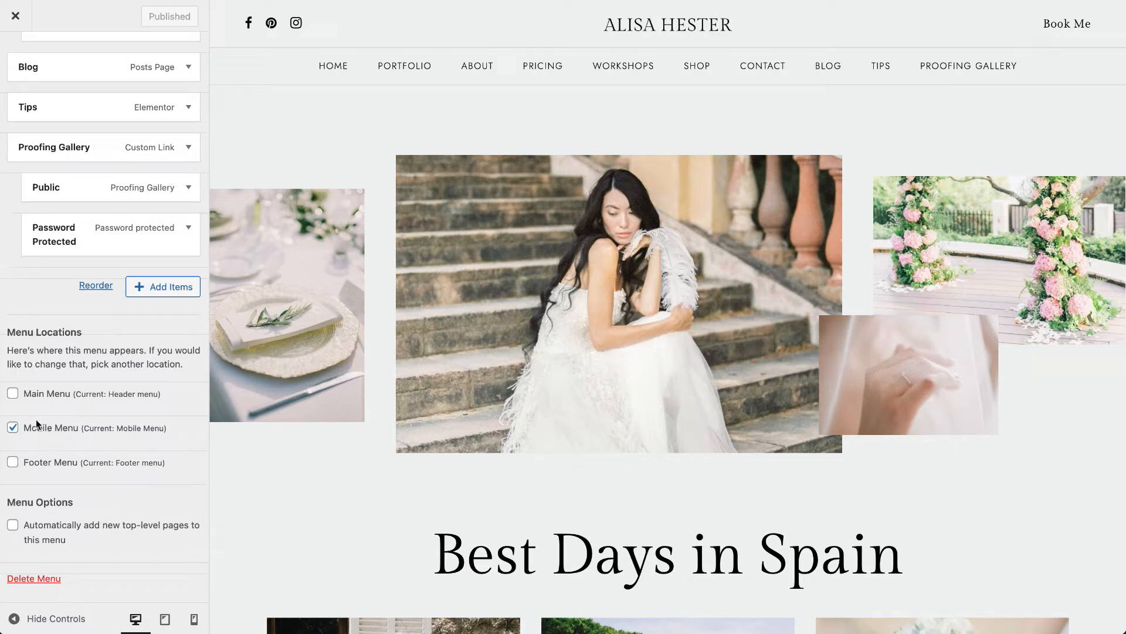
- Assign the Mobile Menu to the Main Menu location as well, and clear that assignment again
{"action": "left_click", "coordinate": [13, 393]}
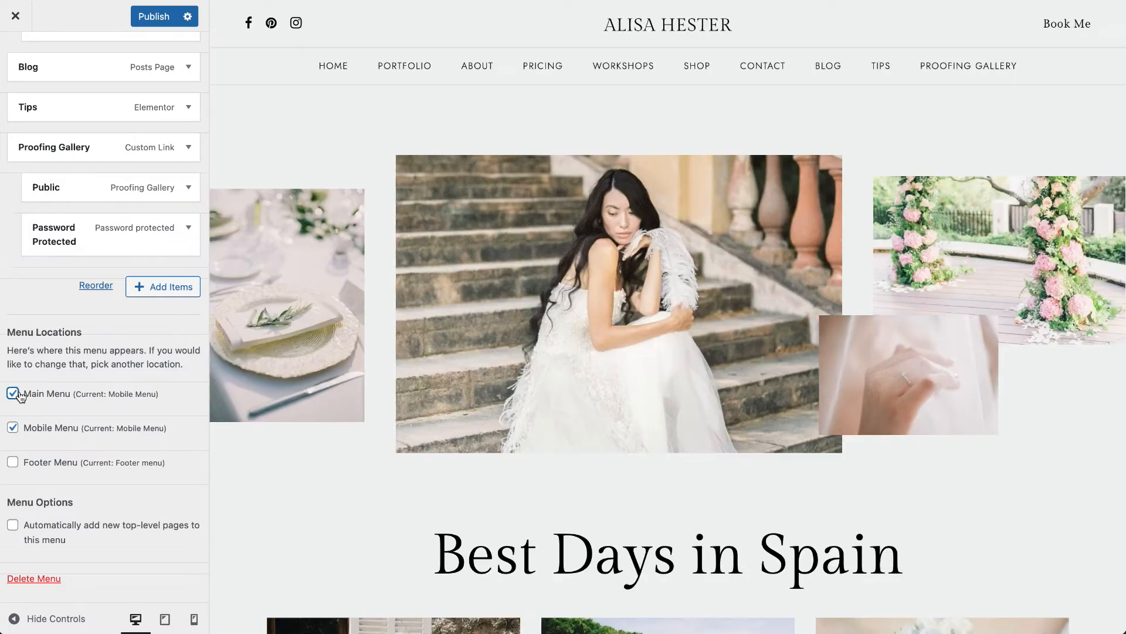
{"action": "left_click", "coordinate": [13, 394]}
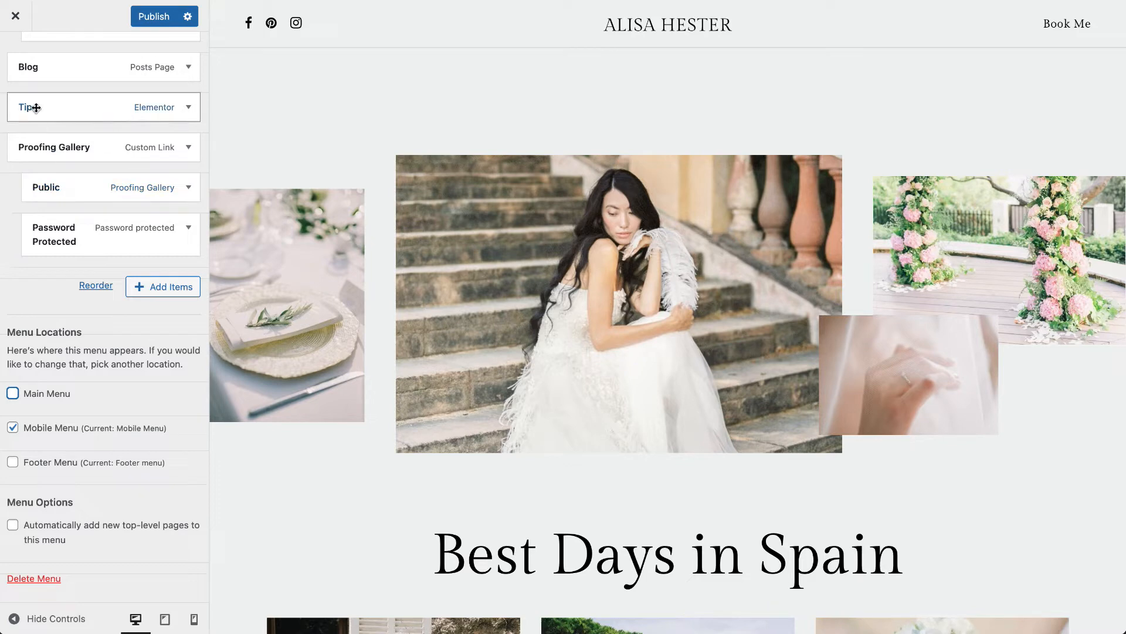
{"action": "scroll", "coordinate": [23, 94], "scroll_direction": "up", "scroll_amount": 10}
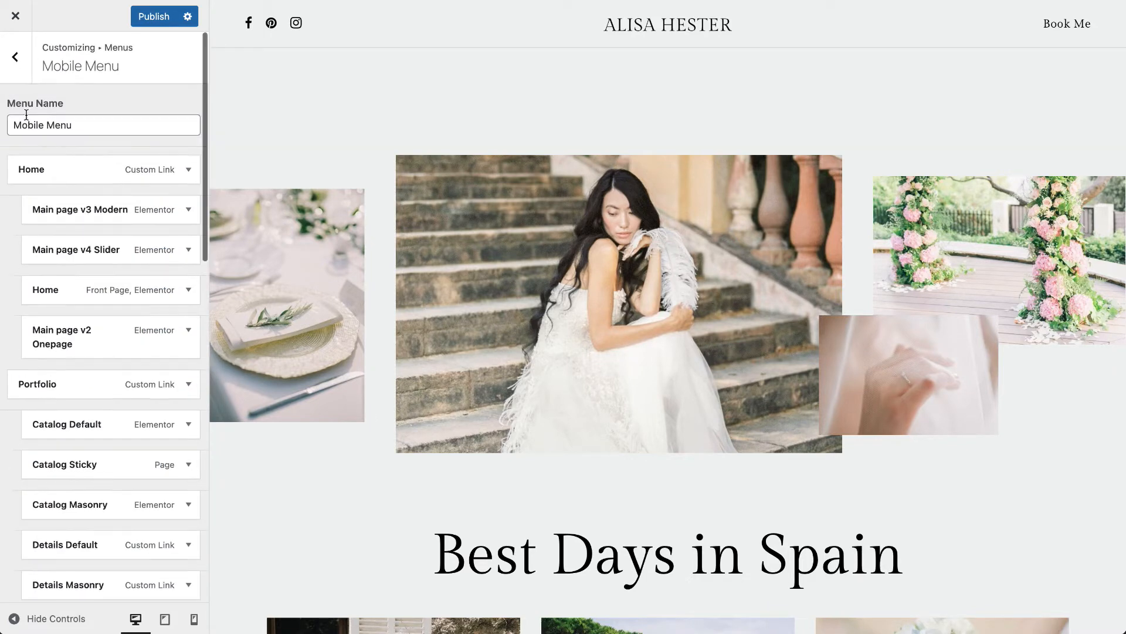
- Open the Footer menu and compare its items and menu location with the footer links in the preview
{"action": "left_click", "coordinate": [16, 70]}
{"action": "left_click", "coordinate": [73, 128]}
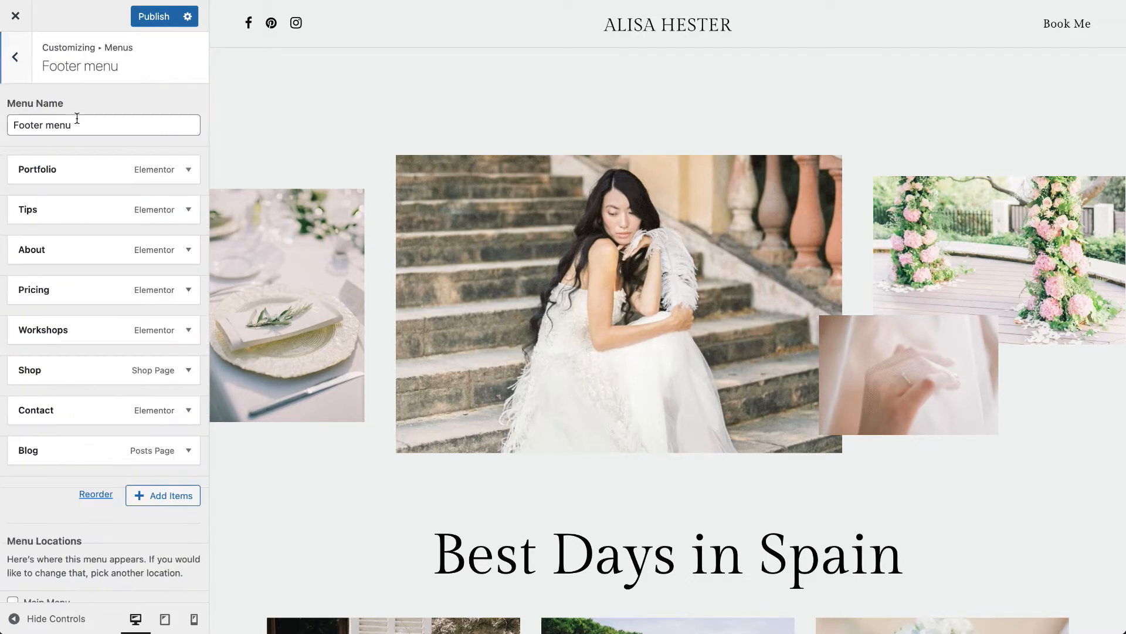
{"action": "scroll", "coordinate": [63, 276], "scroll_direction": "down", "scroll_amount": 5}
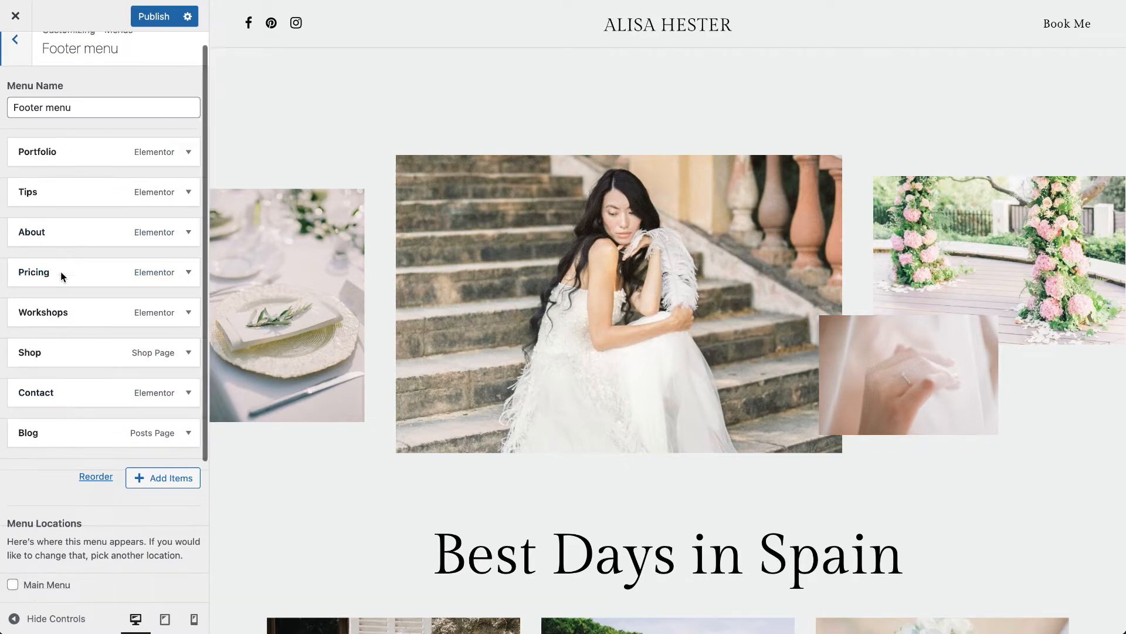
{"action": "scroll", "coordinate": [435, 327], "scroll_direction": "down", "scroll_amount": 15}
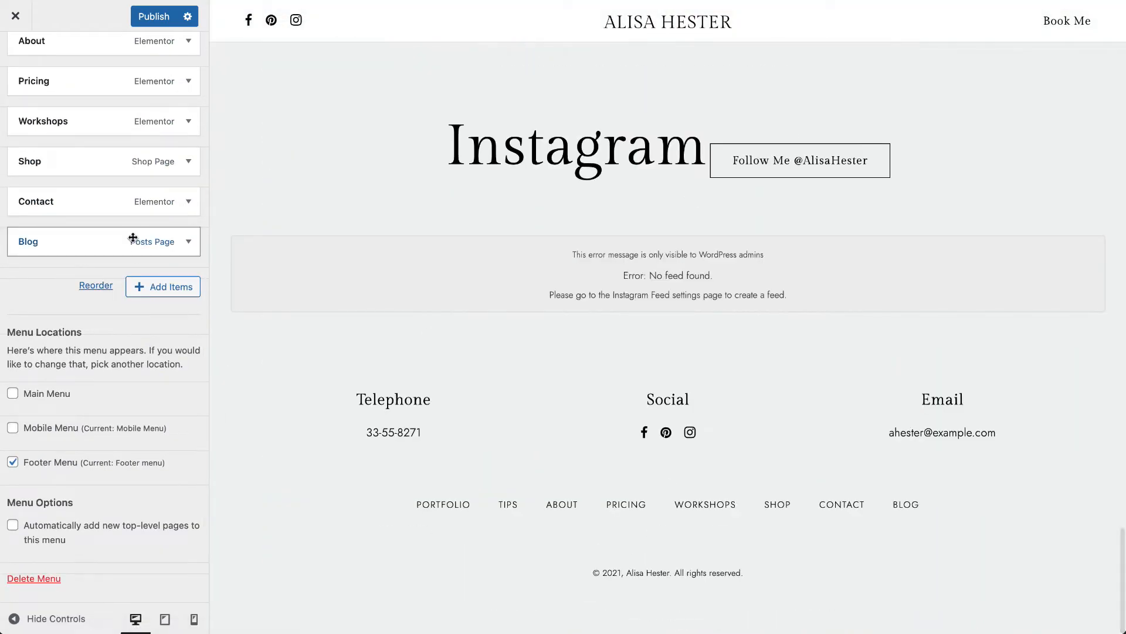
{"action": "scroll", "coordinate": [120, 181], "scroll_direction": "up", "scroll_amount": 1}
{"action": "scroll", "coordinate": [119, 180], "scroll_direction": "up", "scroll_amount": 5}
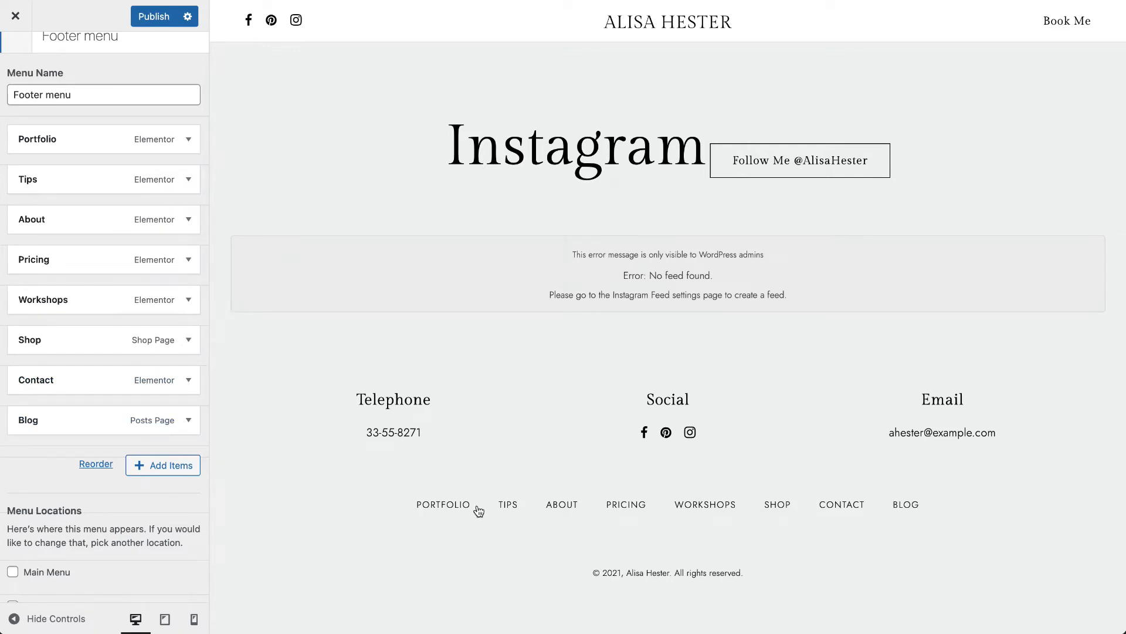
- Expand the Footer menu's Workshops item and look over its options
{"action": "left_click", "coordinate": [87, 300]}
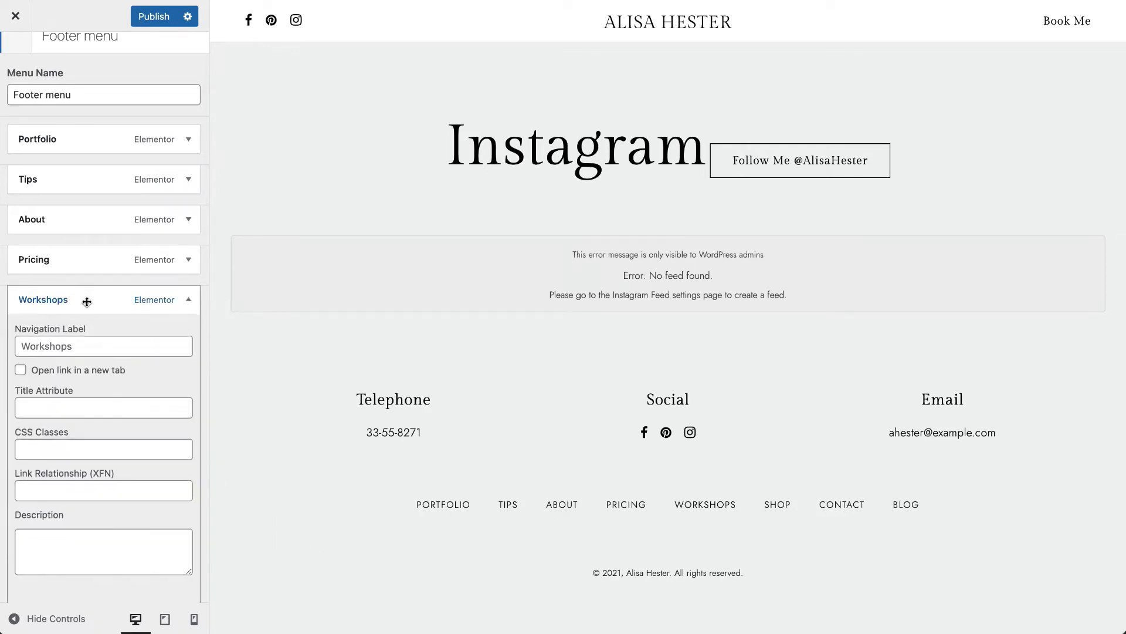
{"action": "scroll", "coordinate": [87, 300], "scroll_direction": "down", "scroll_amount": 4}
{"action": "scroll", "coordinate": [103, 256], "scroll_direction": "up", "scroll_amount": 2}
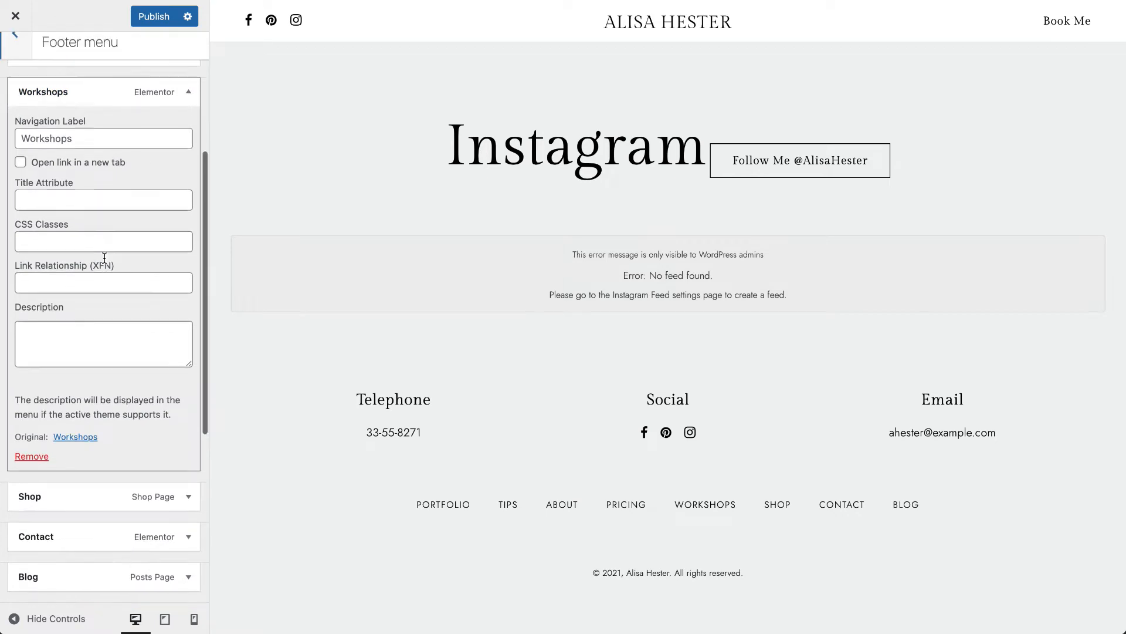
- Collapse the Workshops item and look over the content types that can be added to the Footer menu
{"action": "left_click", "coordinate": [102, 199]}
{"action": "left_click", "coordinate": [156, 355]}
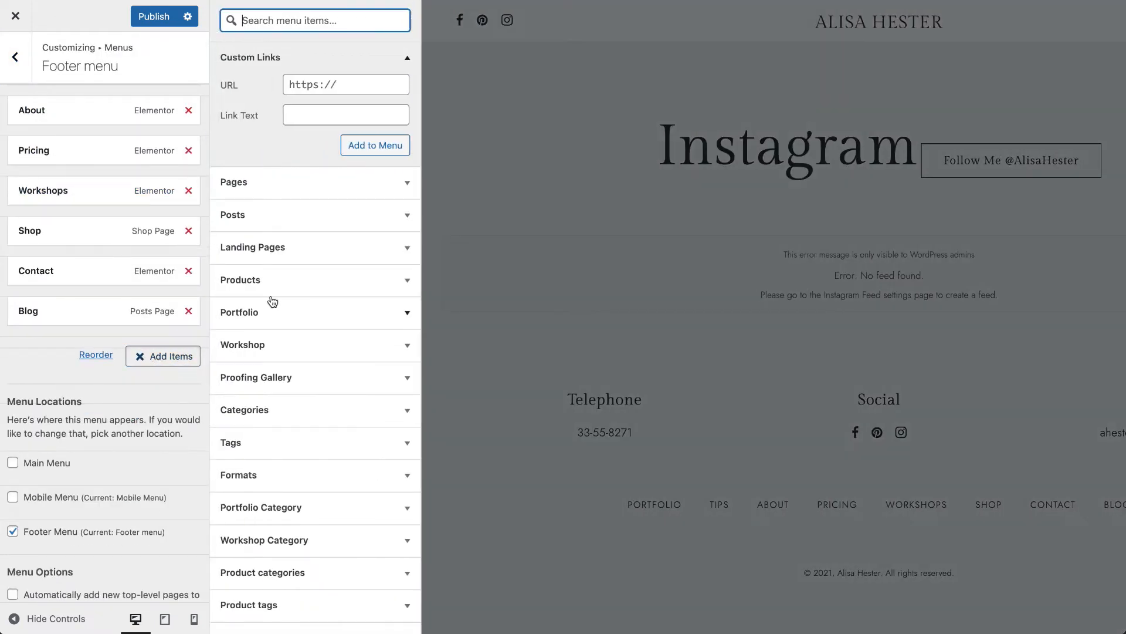
{"action": "left_click", "coordinate": [163, 356]}
- Move the Footer menu's Blog item ahead of Contact, return it to the end of the list, and publish
{"action": "mouse_move", "coordinate": [75, 317]}
{"action": "left_mouse_down"}
{"action": "mouse_move", "coordinate": [67, 275]}
{"action": "mouse_move", "coordinate": [66, 310]}
{"action": "left_mouse_up"}
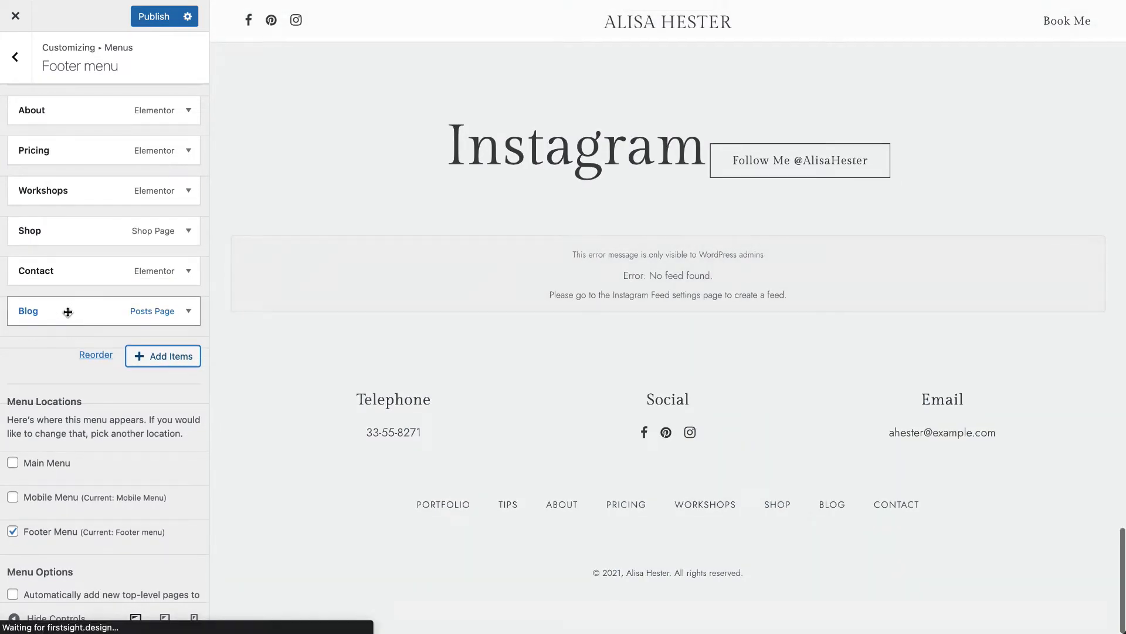
{"action": "scroll", "coordinate": [68, 314], "scroll_direction": "down", "scroll_amount": 2}
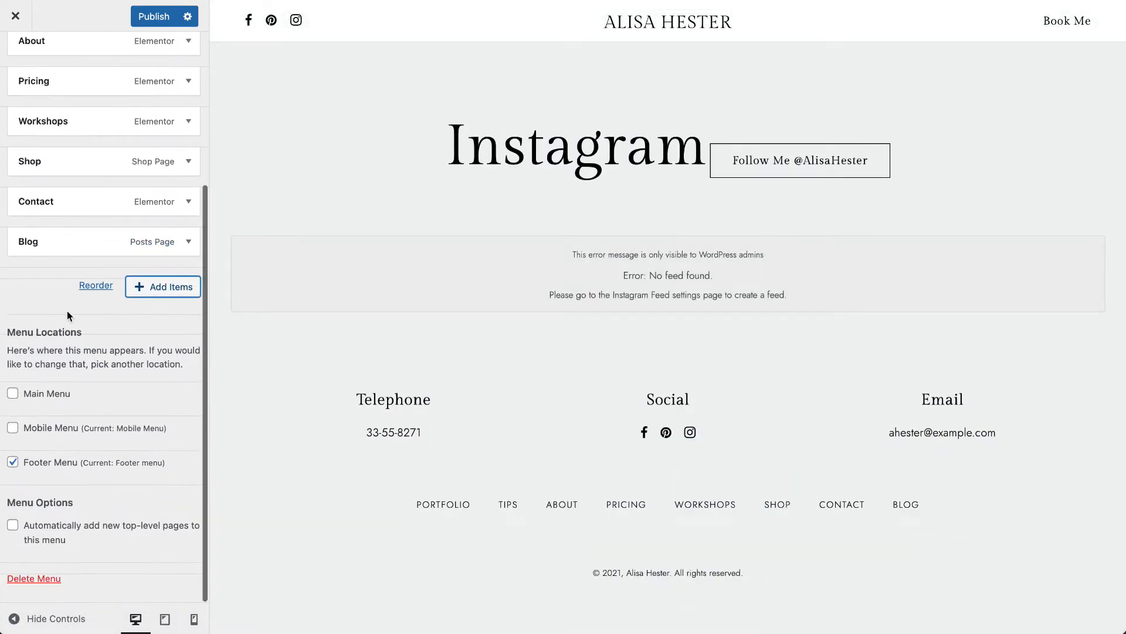
{"action": "scroll", "coordinate": [68, 316], "scroll_direction": "up", "scroll_amount": 4}
{"action": "left_click", "coordinate": [152, 18]}
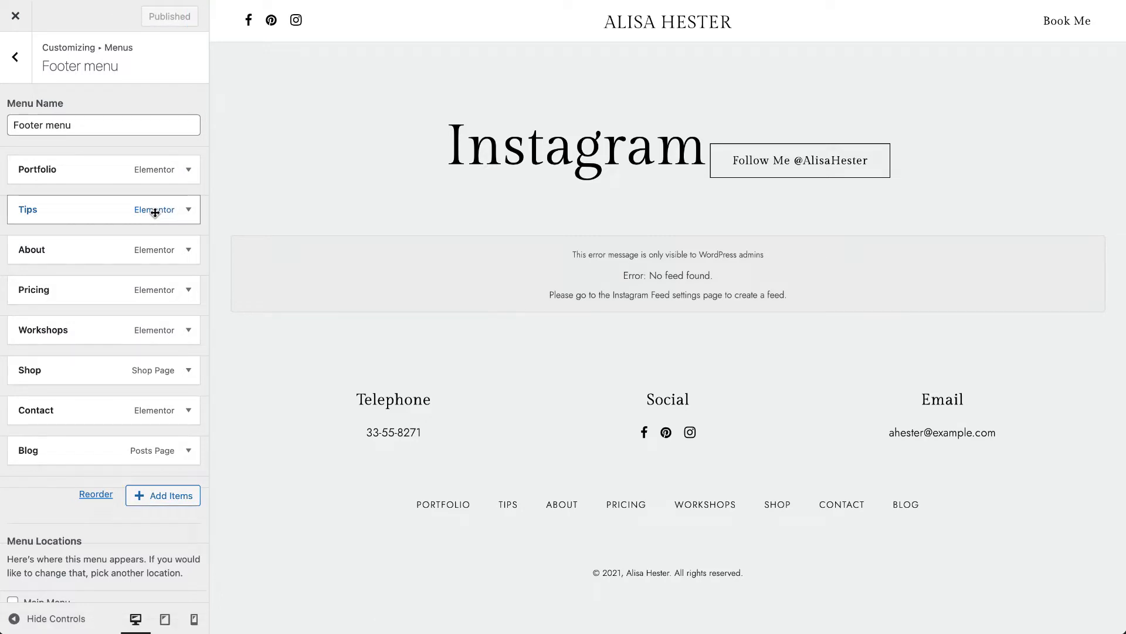
- Open the Amie theme widget area under Widgets and review the Amie Instagram Widget's title, shortcode and button settings
{"action": "left_click", "coordinate": [17, 78]}
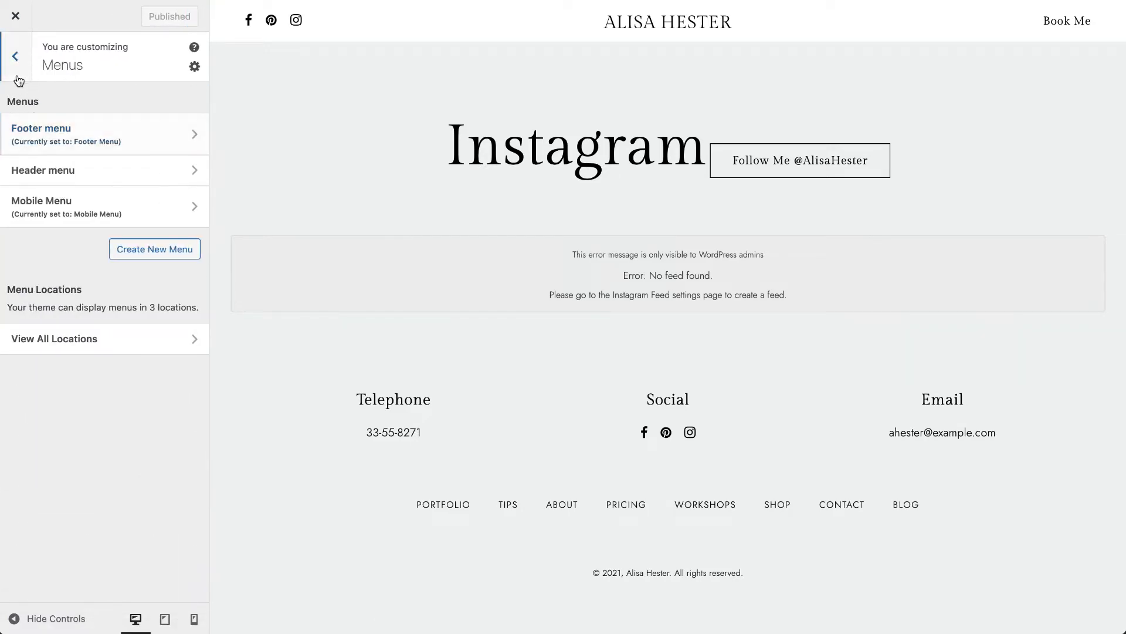
{"action": "left_click", "coordinate": [18, 77]}
{"action": "left_click", "coordinate": [109, 506]}
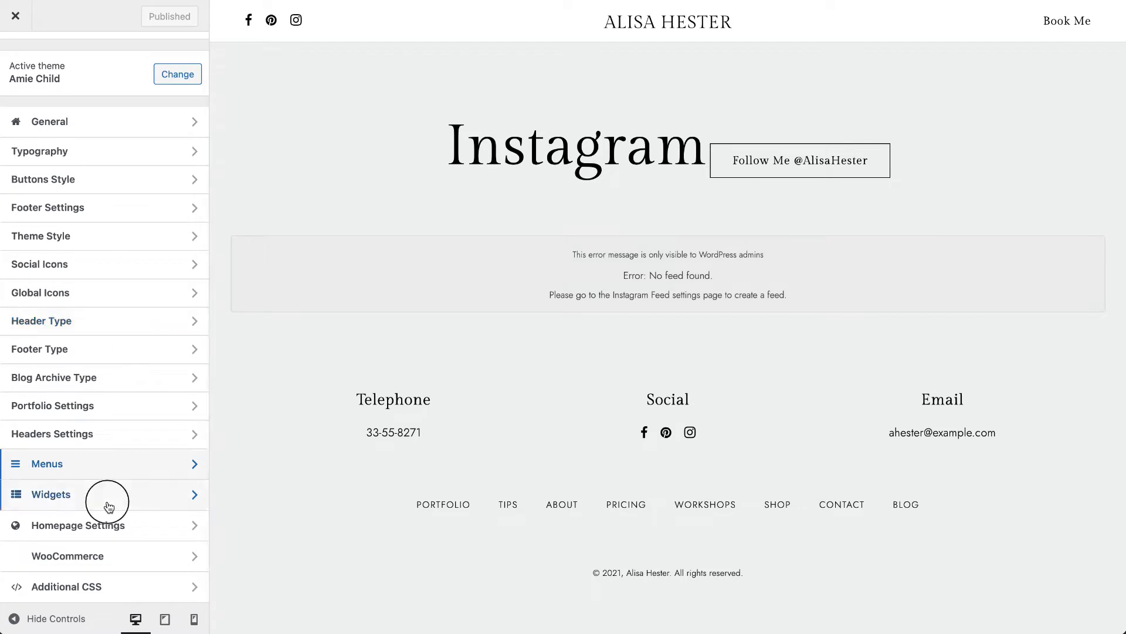
{"action": "left_click", "coordinate": [118, 217]}
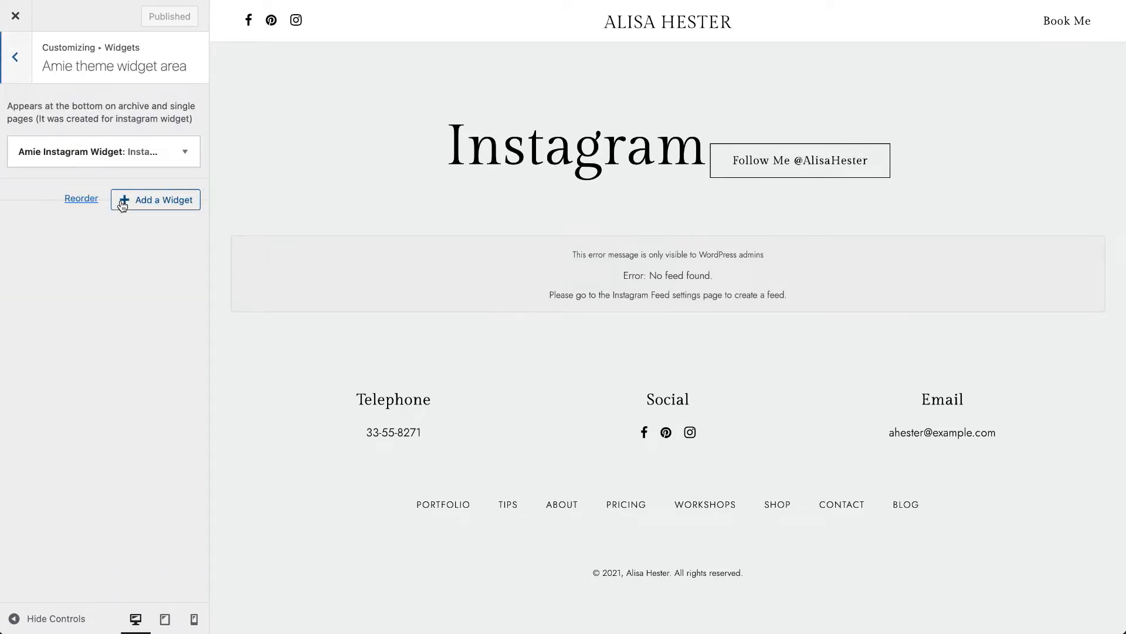
{"action": "left_click", "coordinate": [124, 155]}
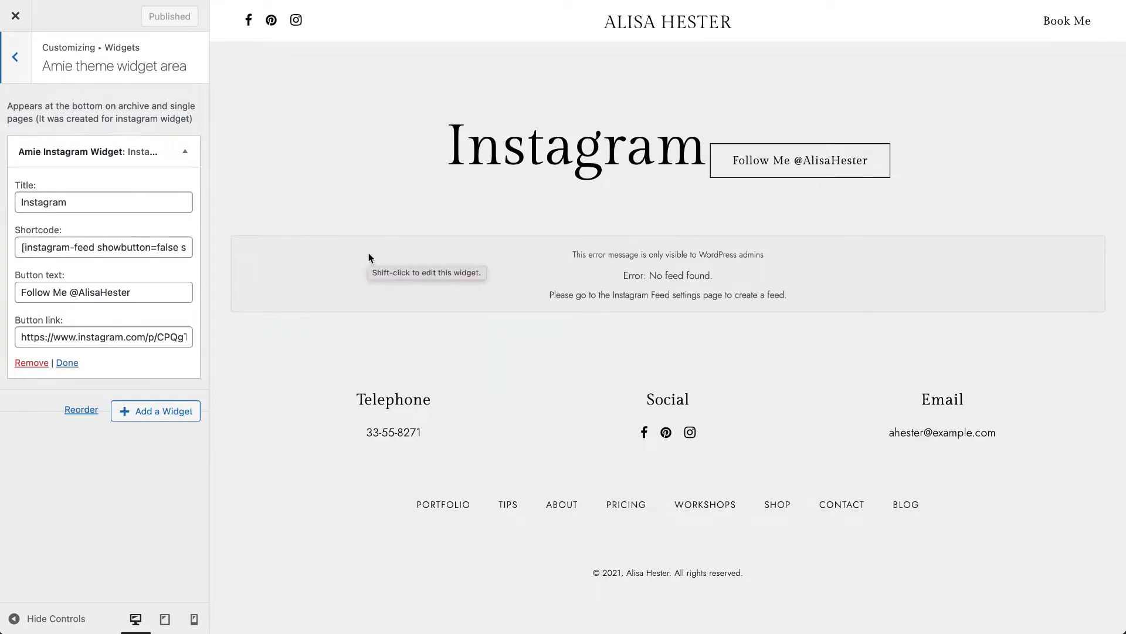
{"action": "scroll", "coordinate": [368, 258], "scroll_direction": "up", "scroll_amount": 1}
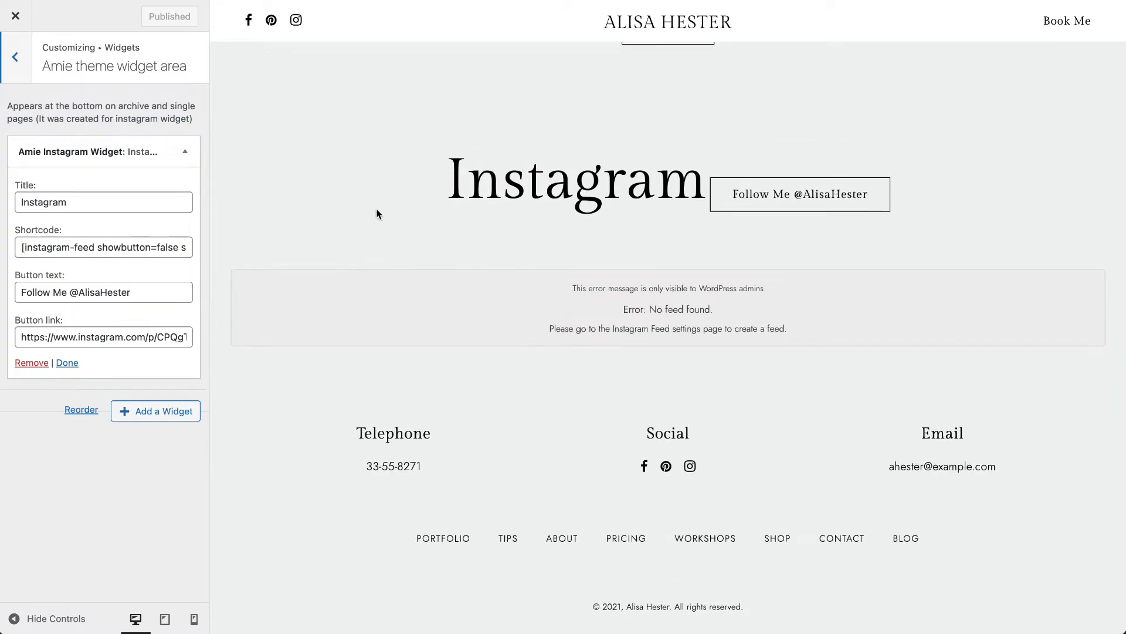
- Open Homepage Settings and look through the pages available as the static homepage, keeping Home selected
{"action": "left_click", "coordinate": [15, 56]}
{"action": "left_click", "coordinate": [15, 54]}
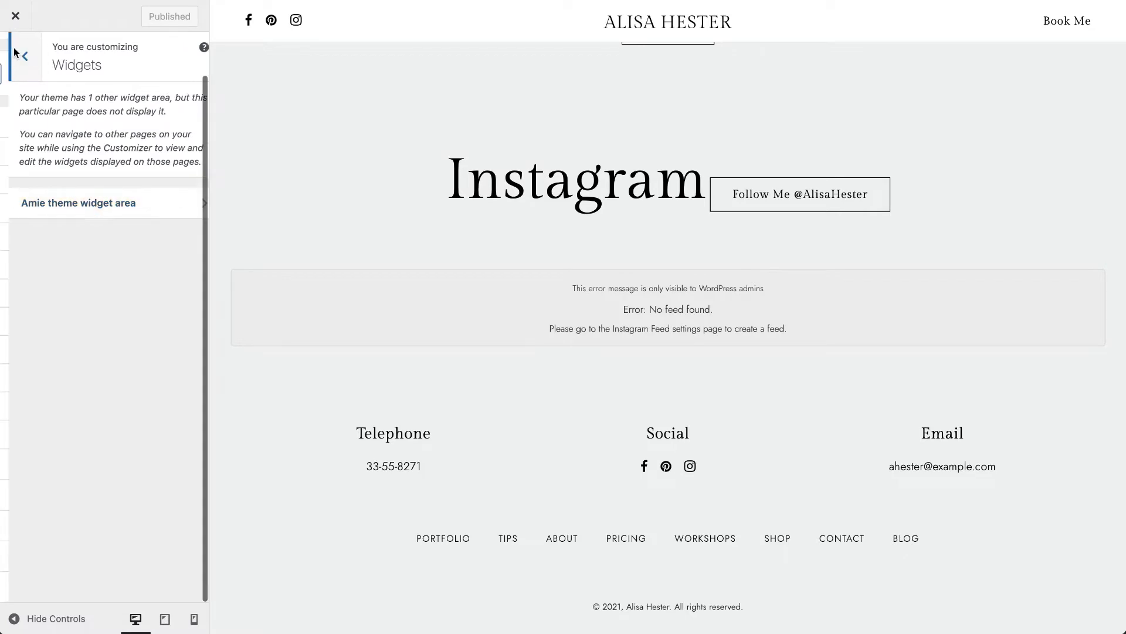
{"action": "left_click", "coordinate": [76, 526]}
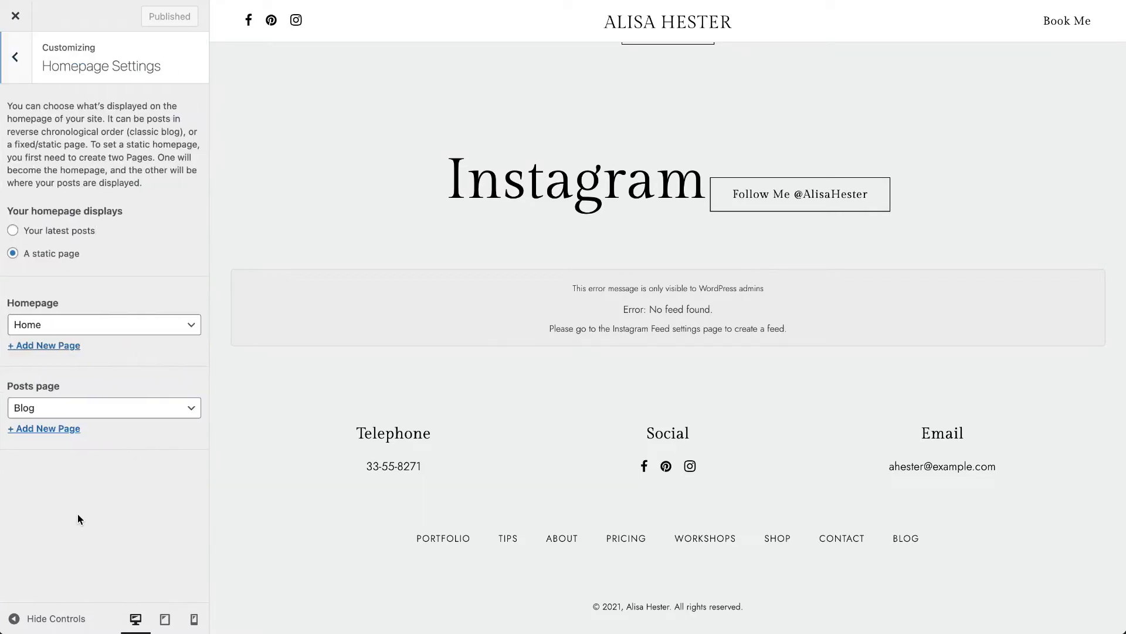
{"action": "left_click", "coordinate": [101, 329]}
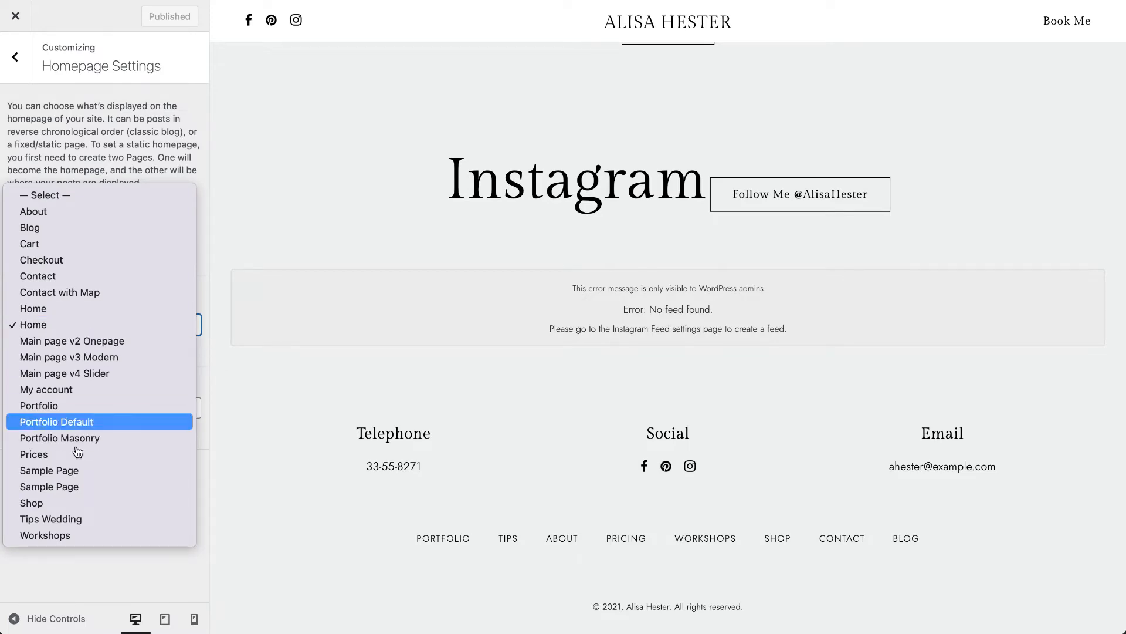
{"action": "left_click", "coordinate": [68, 324]}
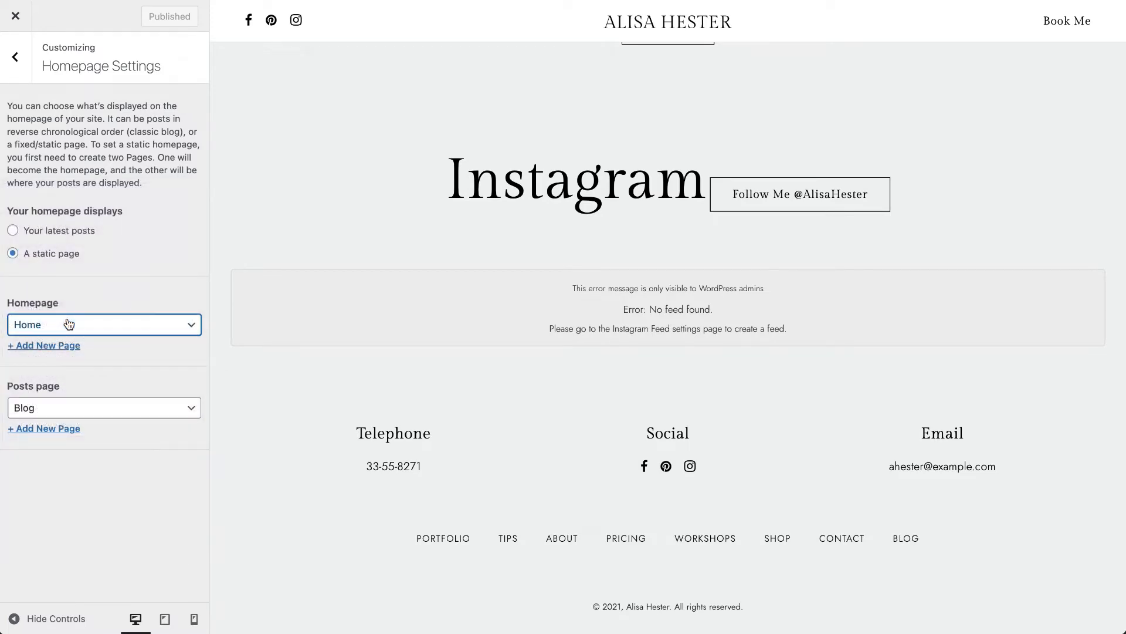
- Look through the WooCommerce Store Notice and Product Catalog settings, and return to the main Customizer list
{"action": "left_click", "coordinate": [27, 57]}
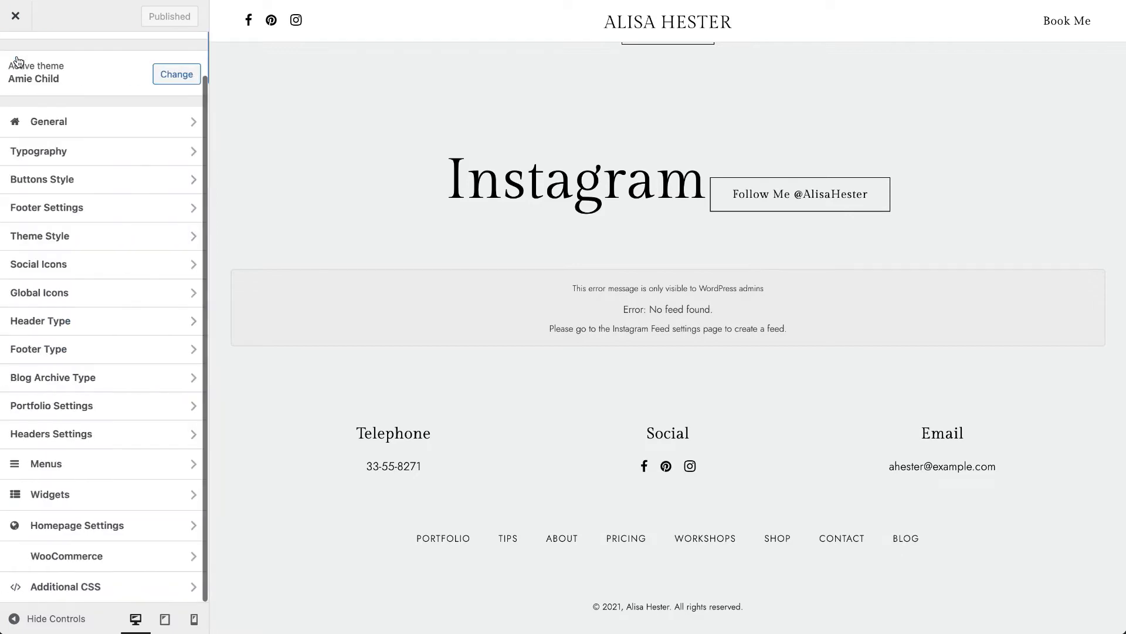
{"action": "left_click", "coordinate": [74, 556]}
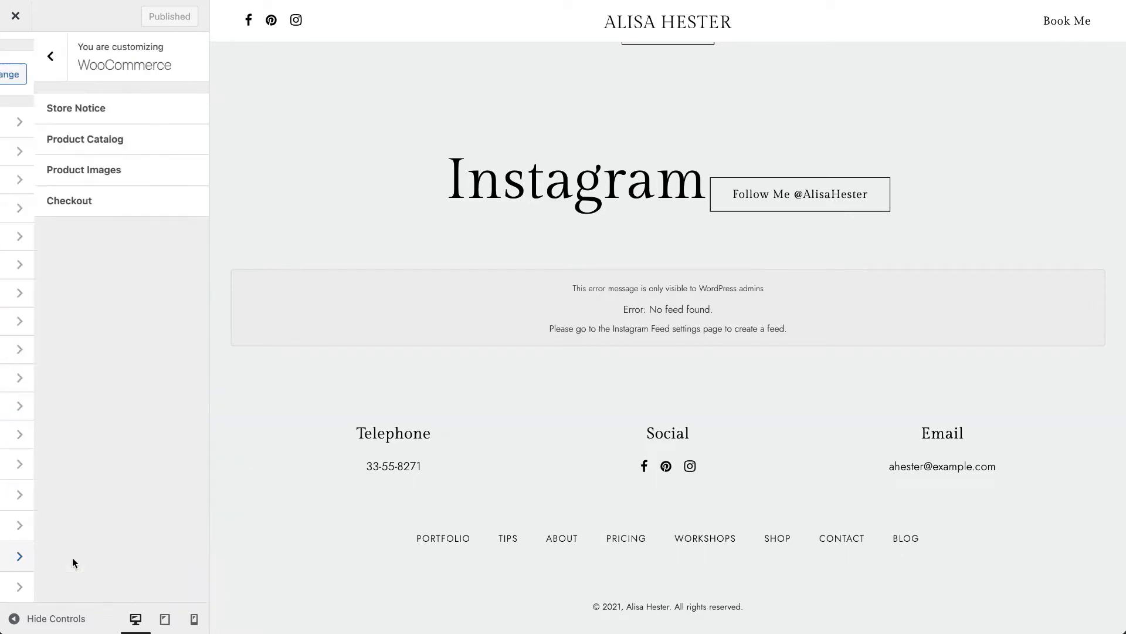
{"action": "left_click", "coordinate": [94, 110]}
{"action": "left_click", "coordinate": [21, 73]}
{"action": "left_click", "coordinate": [57, 152]}
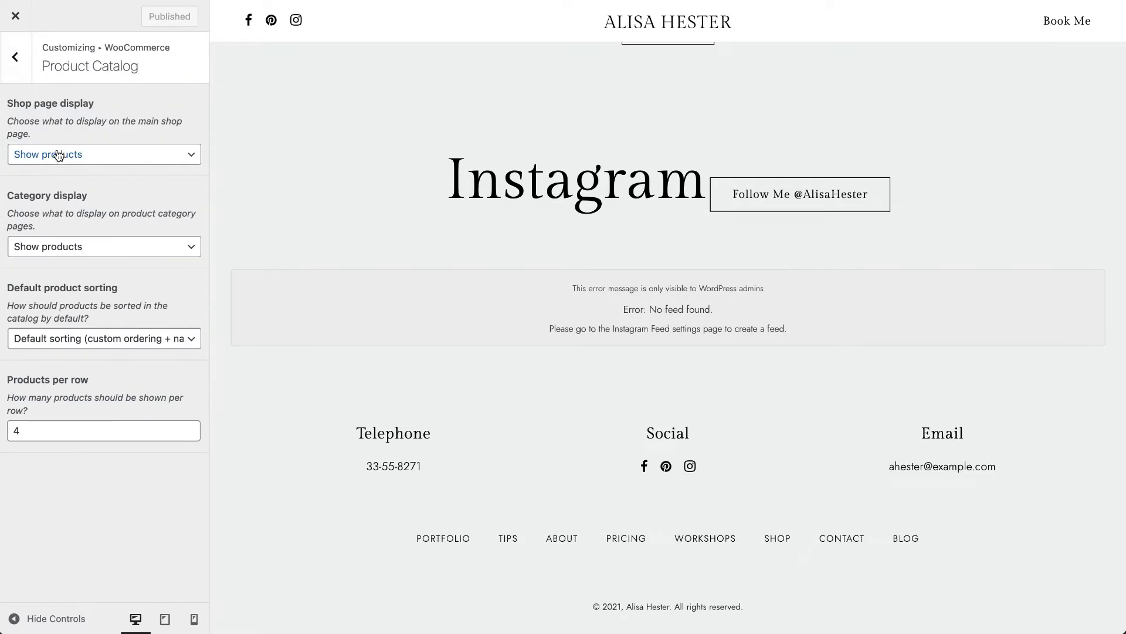
{"action": "left_click", "coordinate": [24, 72]}
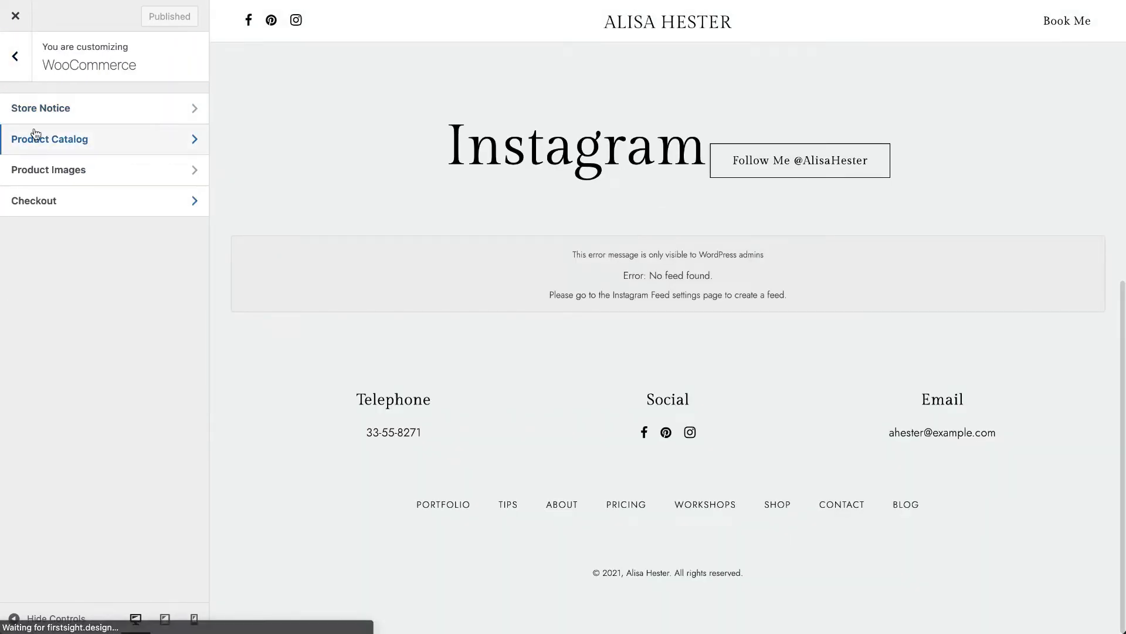
{"action": "left_click", "coordinate": [15, 56]}
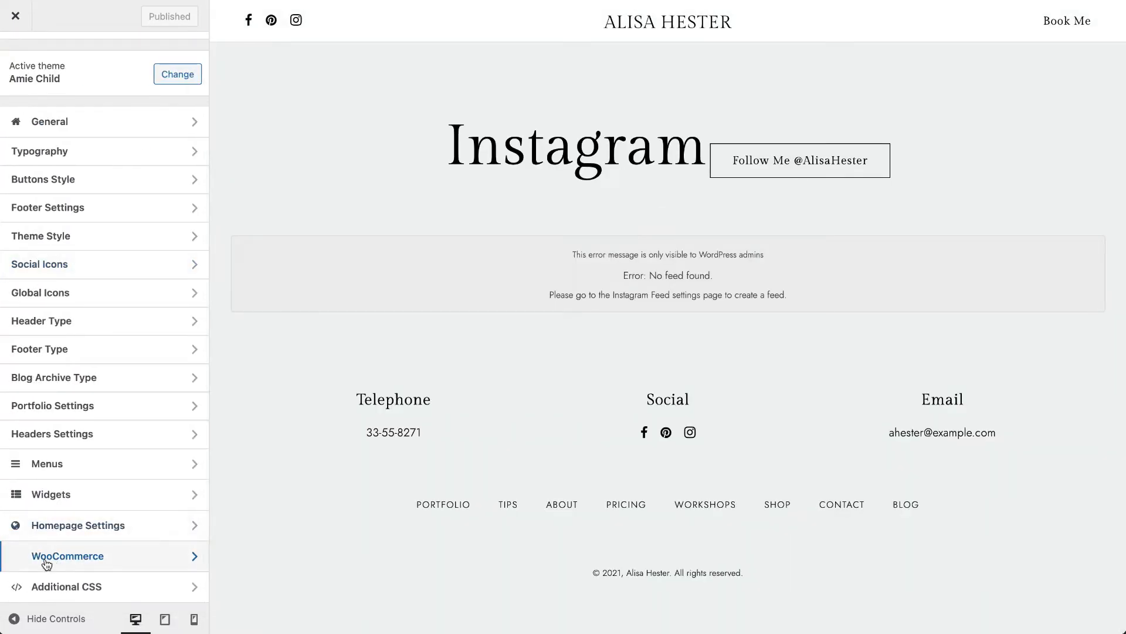
- Review the WooCommerce Checkout field and policy options, and return to the main Customizer list
{"action": "left_click", "coordinate": [78, 564]}
{"action": "left_click", "coordinate": [71, 202]}
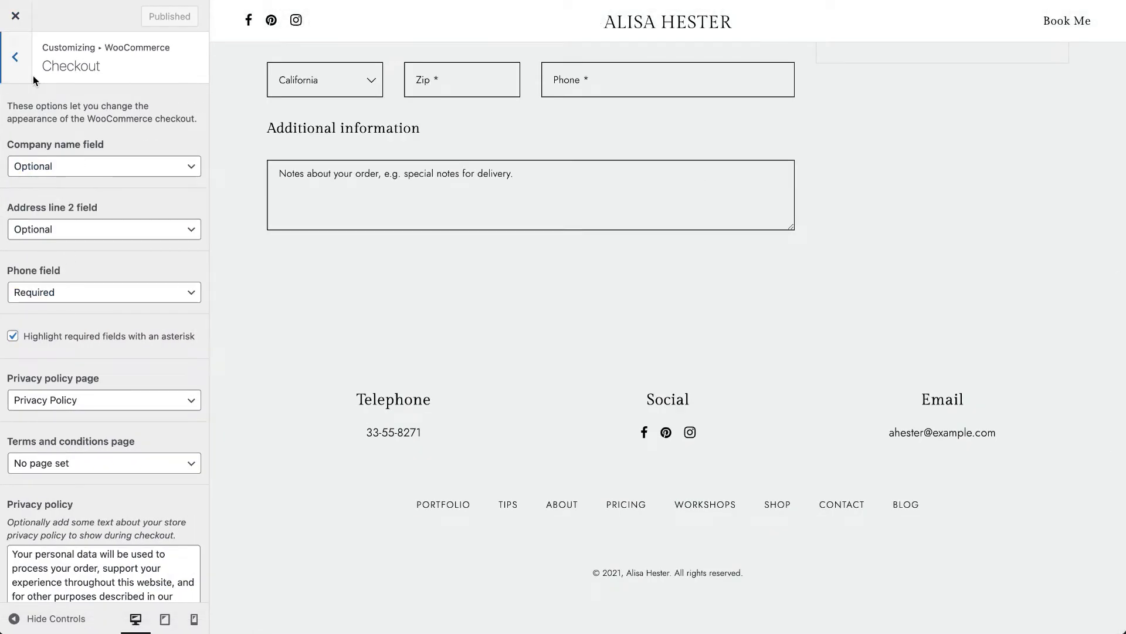
{"action": "left_click", "coordinate": [18, 65]}
{"action": "left_click", "coordinate": [19, 66]}
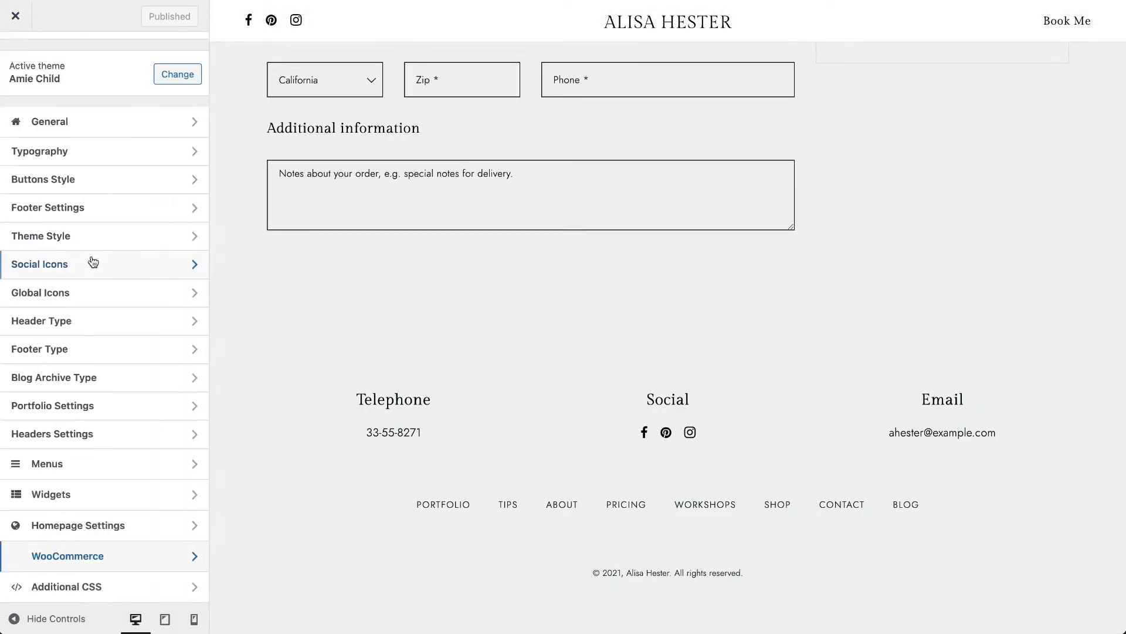
- Open Additional CSS, place the cursor in its code editor and view the checkout page preview
{"action": "left_click", "coordinate": [70, 586]}
{"action": "left_click", "coordinate": [77, 379]}
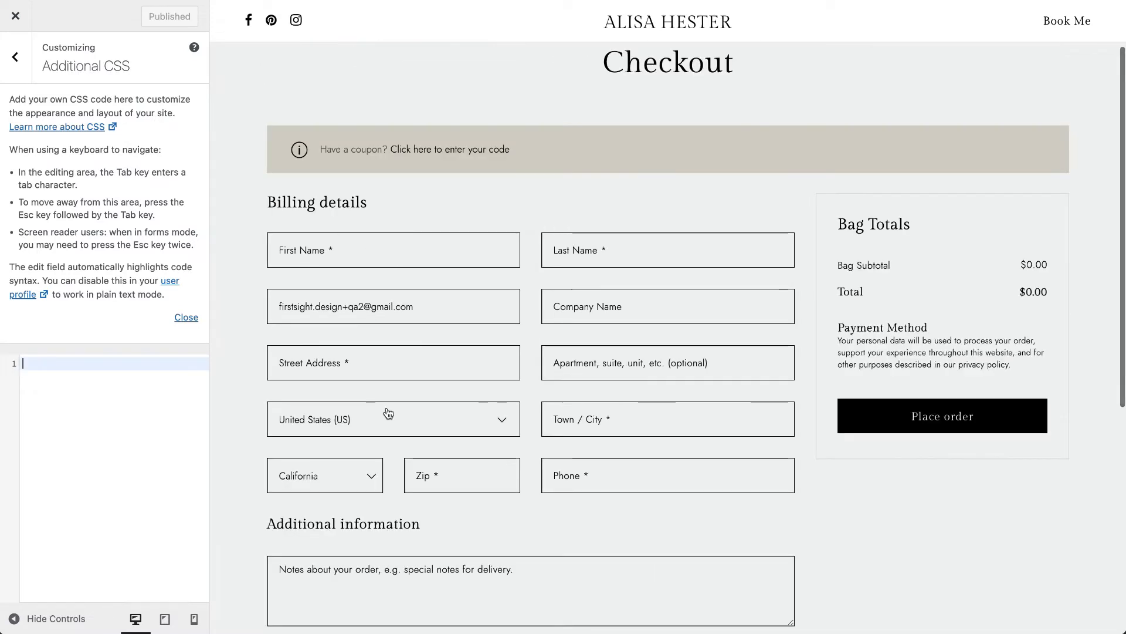
{"action": "scroll", "coordinate": [387, 411], "scroll_direction": "up", "scroll_amount": 3}
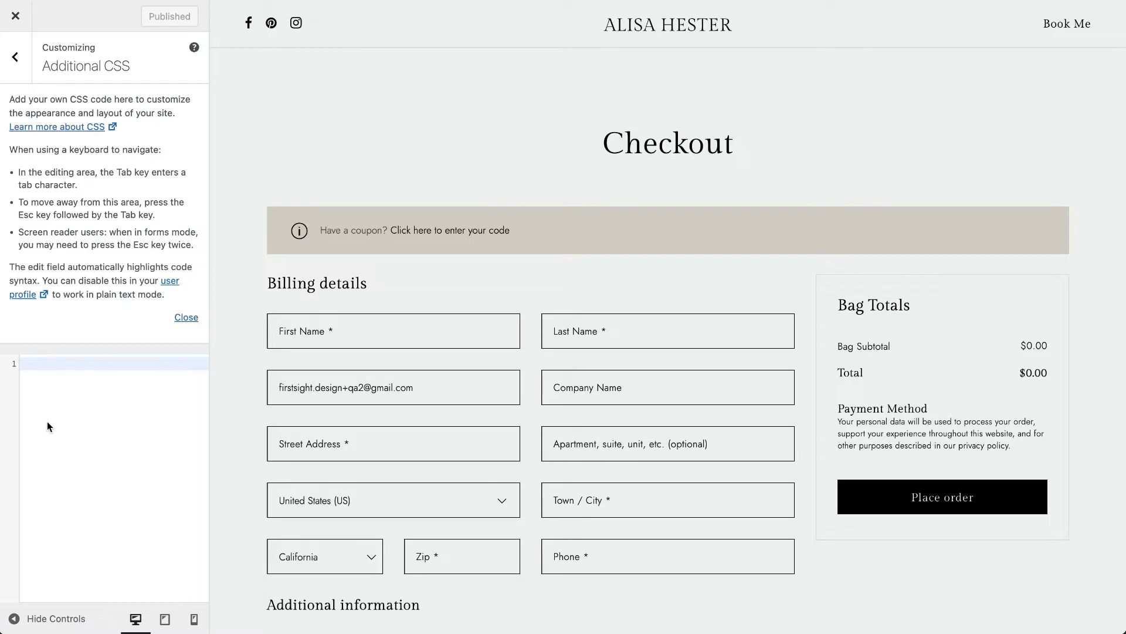
- Exit the Customizer and open the live site's home page through the site title
{"action": "left_click", "coordinate": [17, 56]}
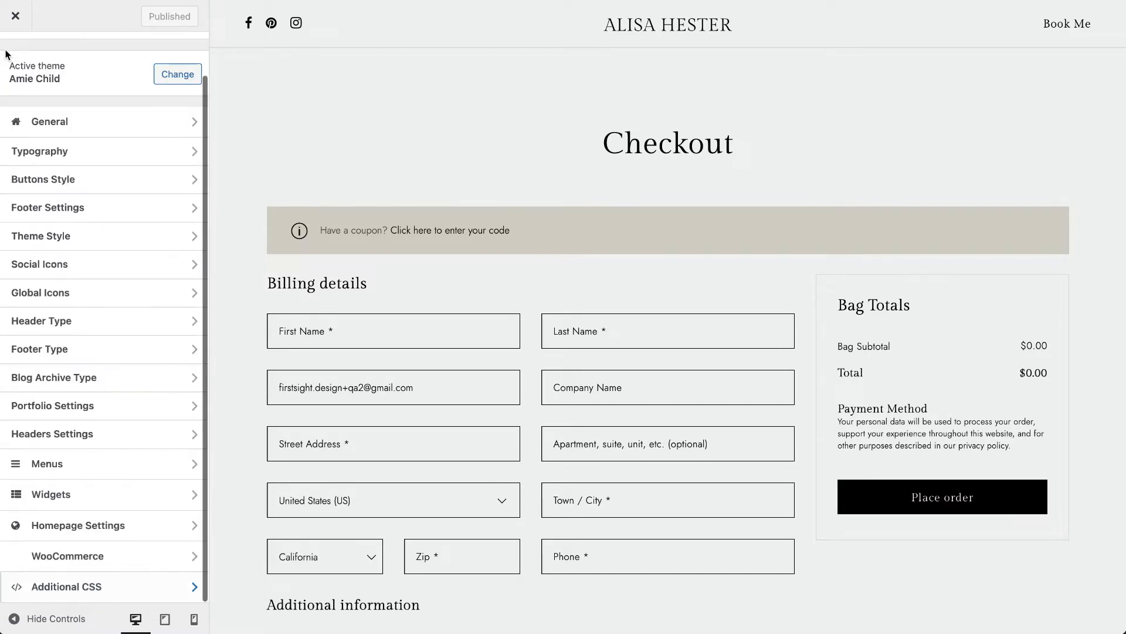
{"action": "left_click", "coordinate": [16, 16]}
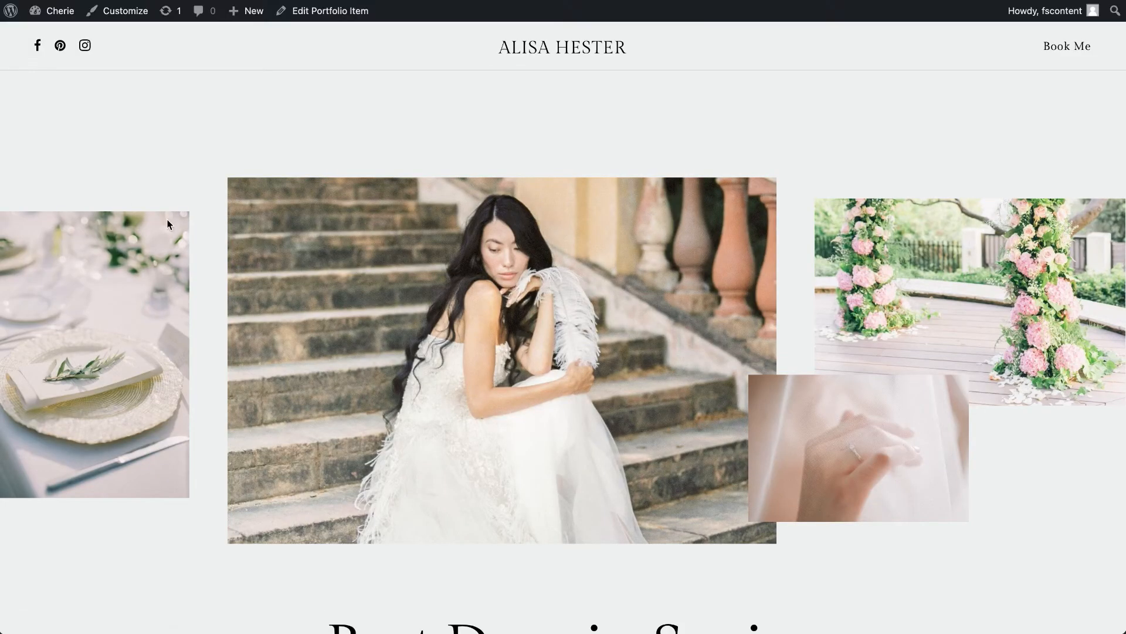
{"action": "left_click", "coordinate": [500, 51]}
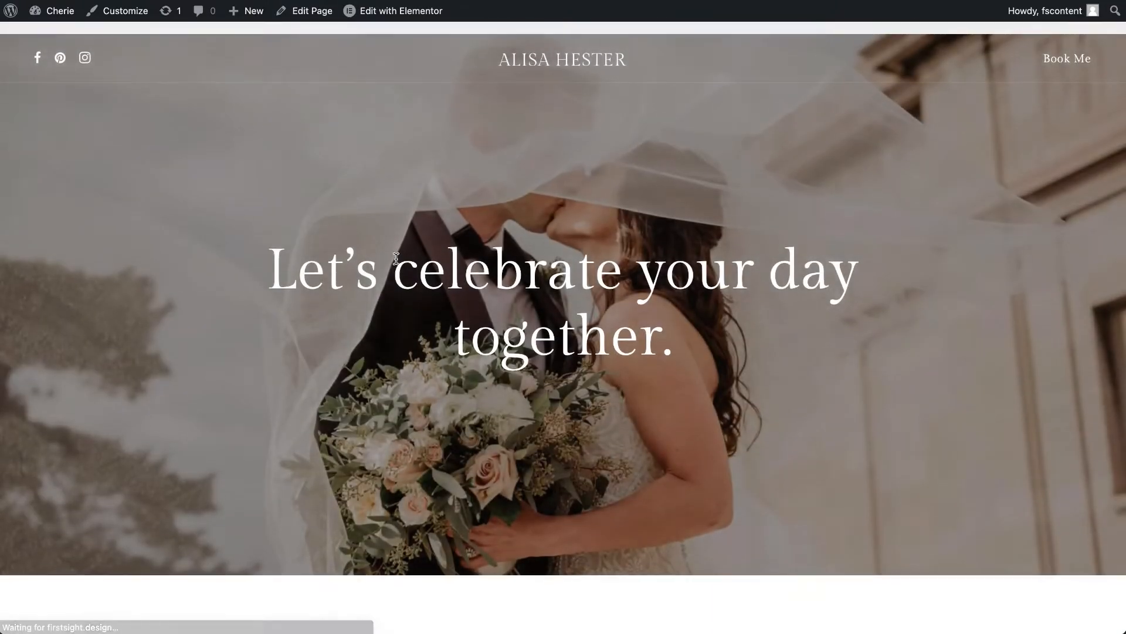
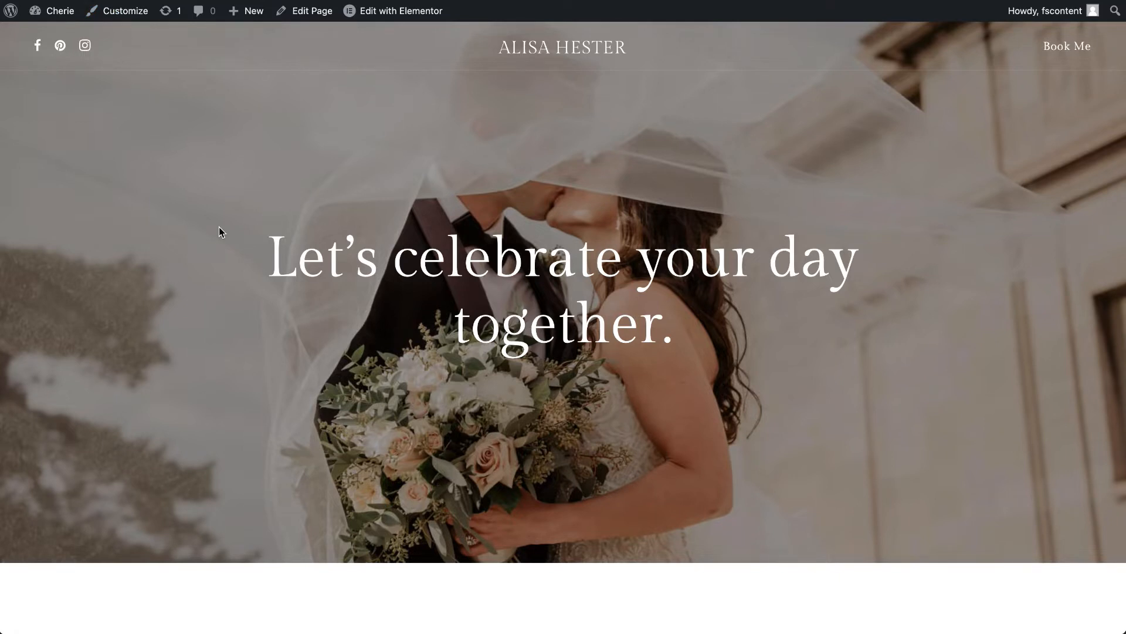
- Look over the live home page and its Edit with Elementor options
{"action": "scroll", "coordinate": [220, 229], "scroll_direction": "down", "scroll_amount": 15}
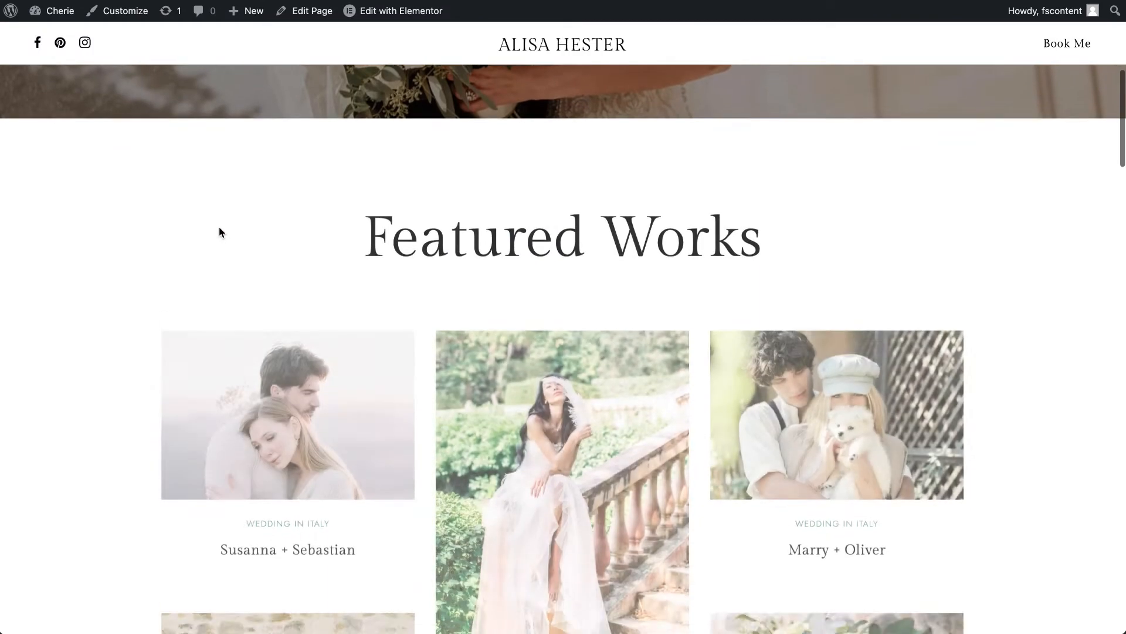
{"action": "scroll", "coordinate": [221, 233], "scroll_direction": "up", "scroll_amount": 15}
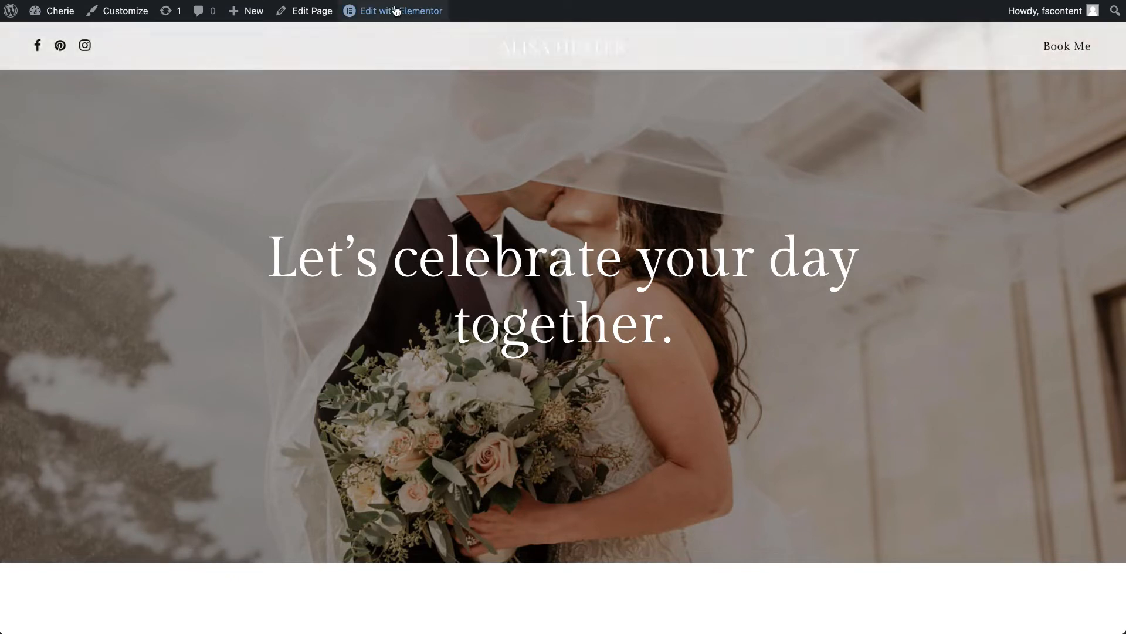
{"action": "mouse_move", "coordinate": [396, 18]}
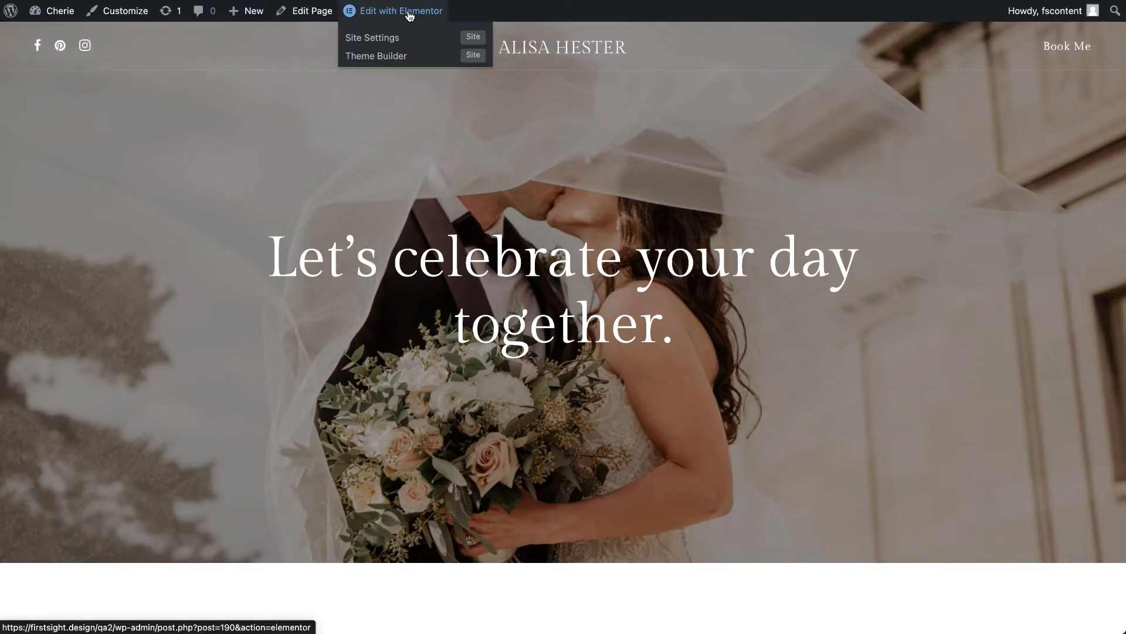
{"action": "right_click", "coordinate": [401, 17]}
{"action": "left_click", "coordinate": [437, 17]}
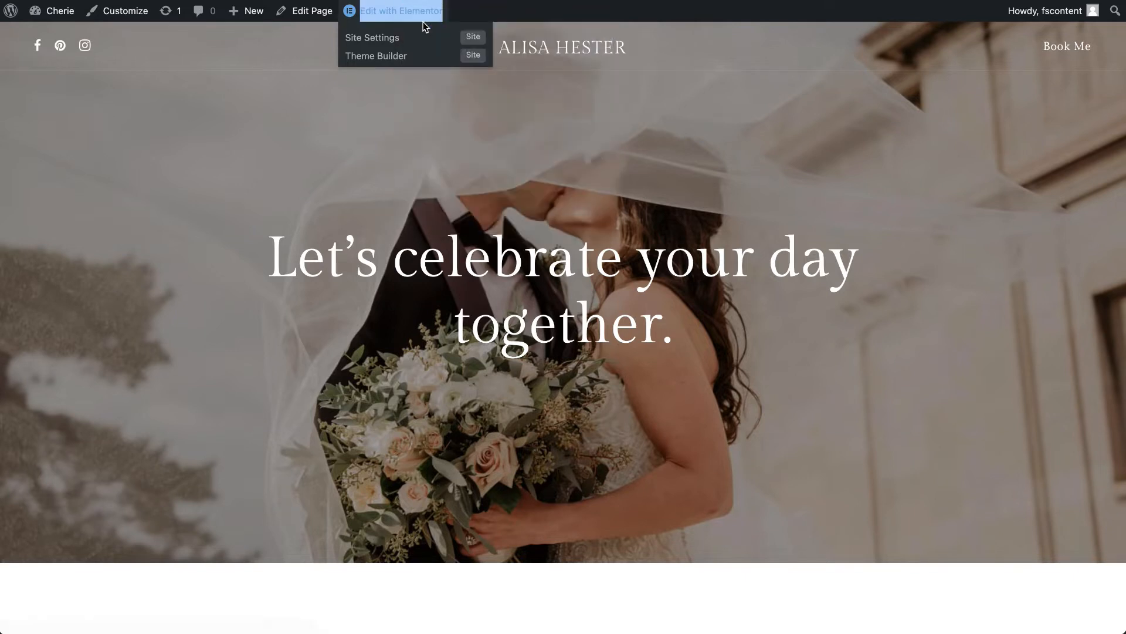
- Open the front-page Home entry from the site's page list in the Elementor editor and close the Navigator
{"action": "left_click", "coordinate": [46, 17]}
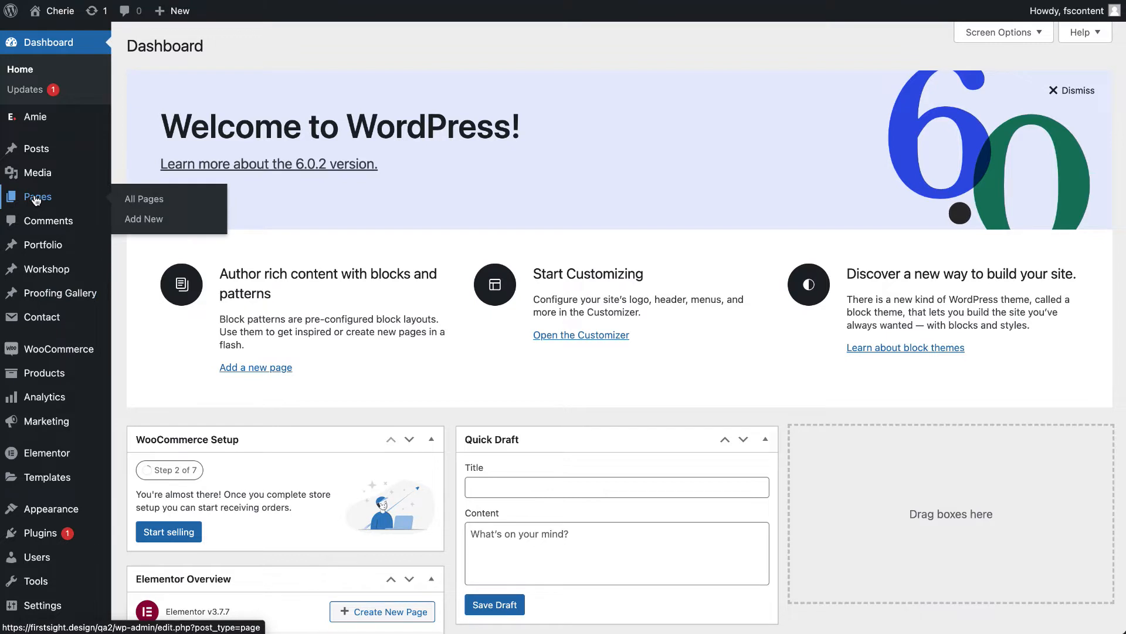
{"action": "left_click", "coordinate": [36, 200]}
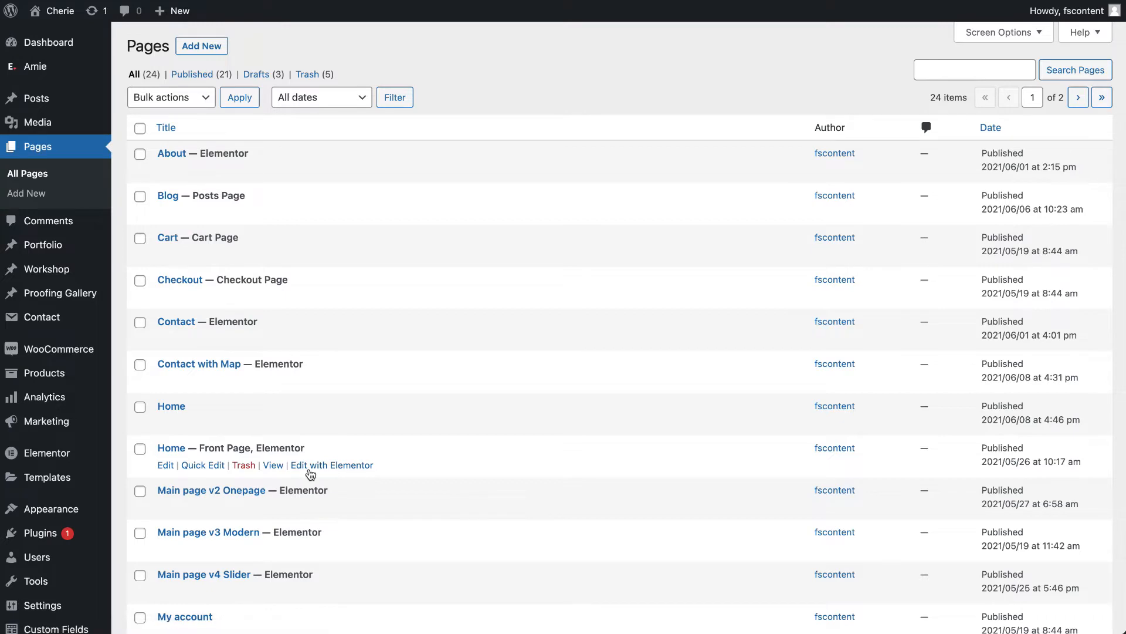
{"action": "left_click", "coordinate": [352, 465]}
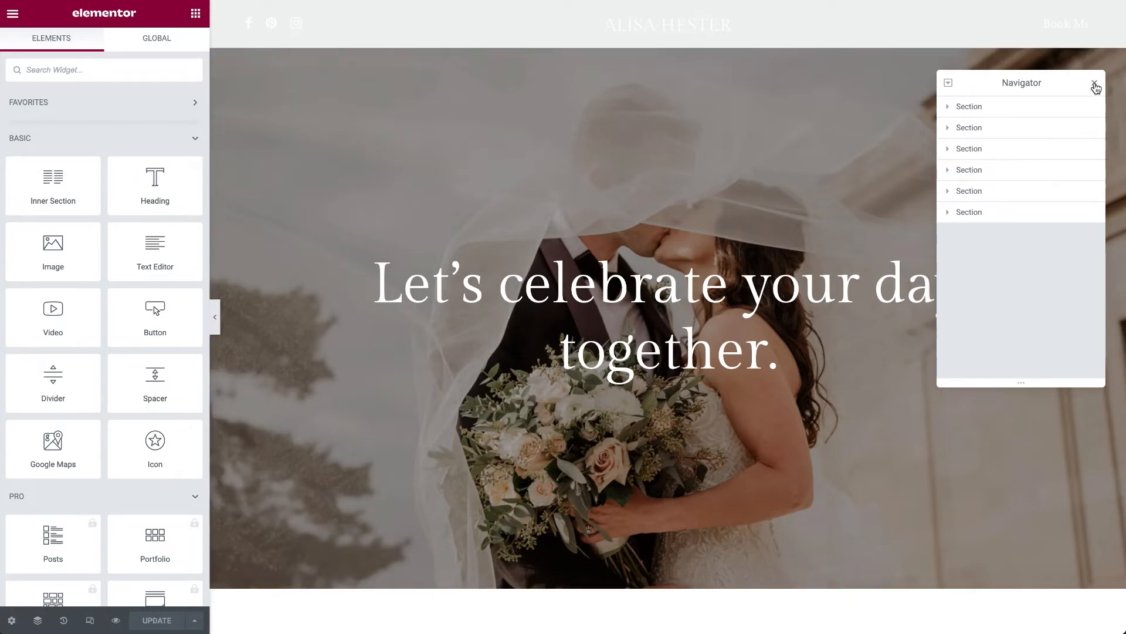
{"action": "left_click", "coordinate": [1094, 83]}
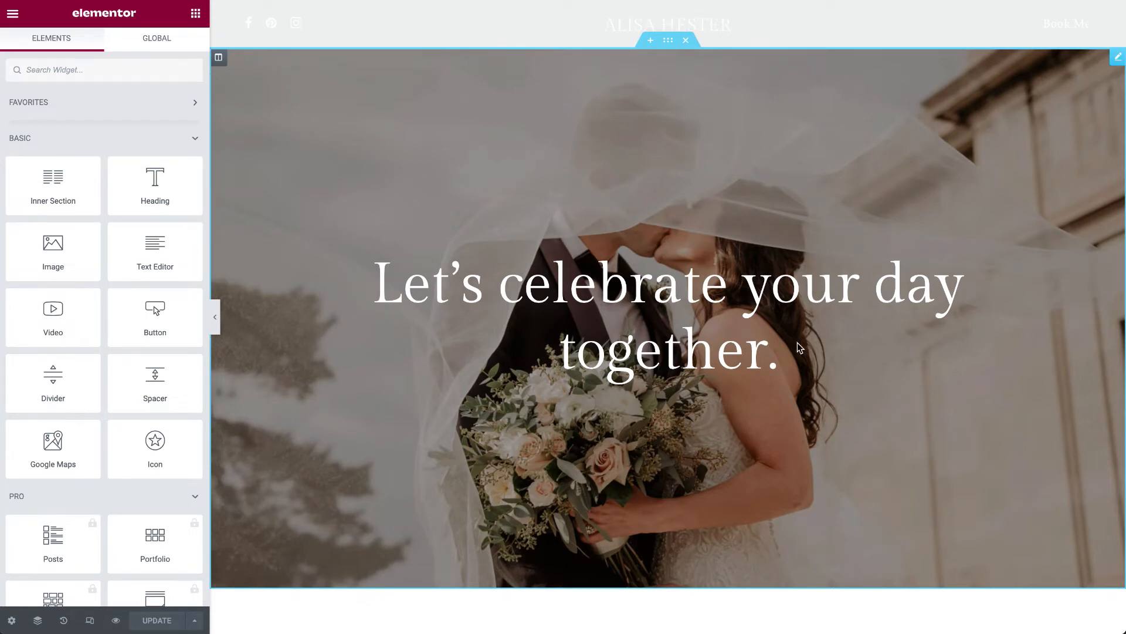
- Look over the home page's sections, open the Hero Header widget for editing and select its title text
{"action": "scroll", "coordinate": [799, 347], "scroll_direction": "down", "scroll_amount": 2}
{"action": "scroll", "coordinate": [799, 347], "scroll_direction": "up", "scroll_amount": 2}
{"action": "scroll", "coordinate": [799, 347], "scroll_direction": "down", "scroll_amount": 15}
{"action": "scroll", "coordinate": [798, 347], "scroll_direction": "down", "scroll_amount": 20}
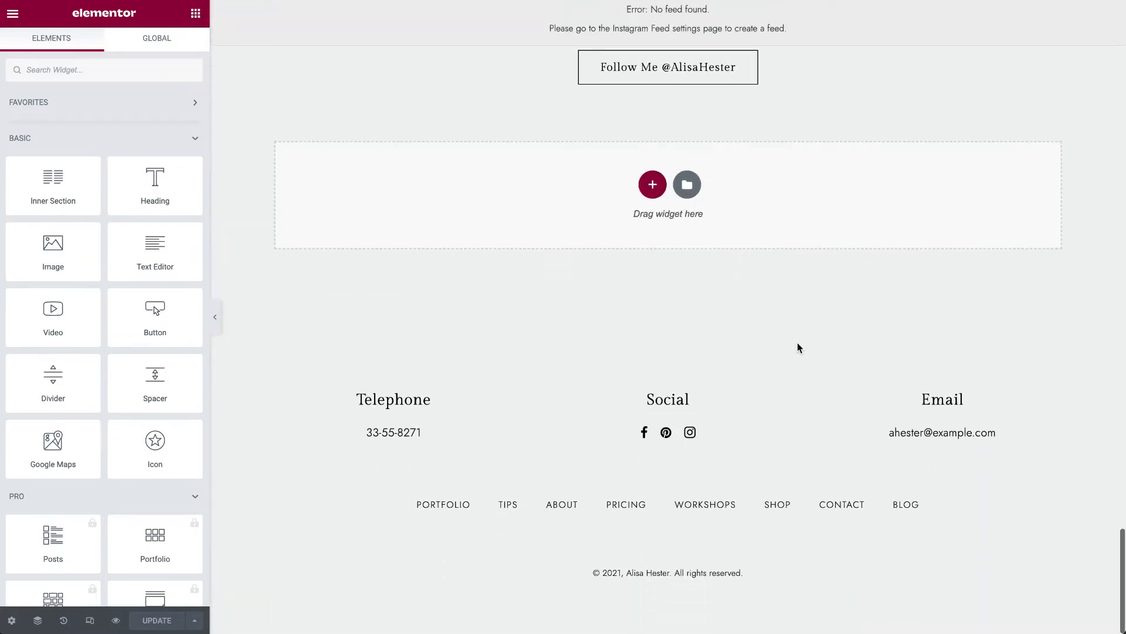
{"action": "scroll", "coordinate": [799, 347], "scroll_direction": "up", "scroll_amount": 20}
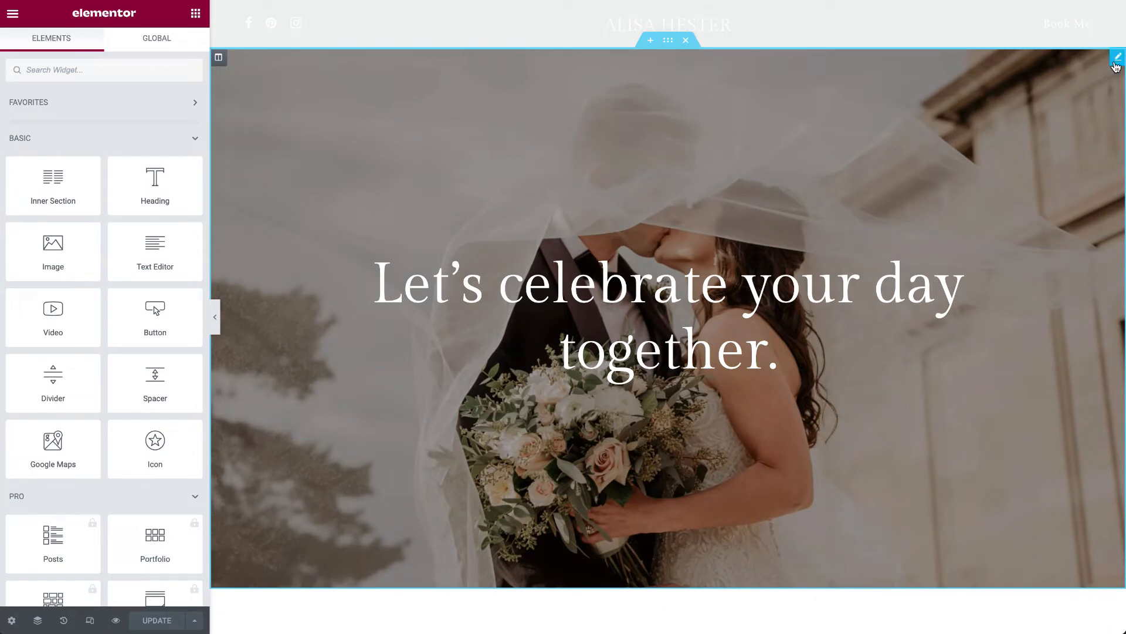
{"action": "left_click", "coordinate": [1116, 57]}
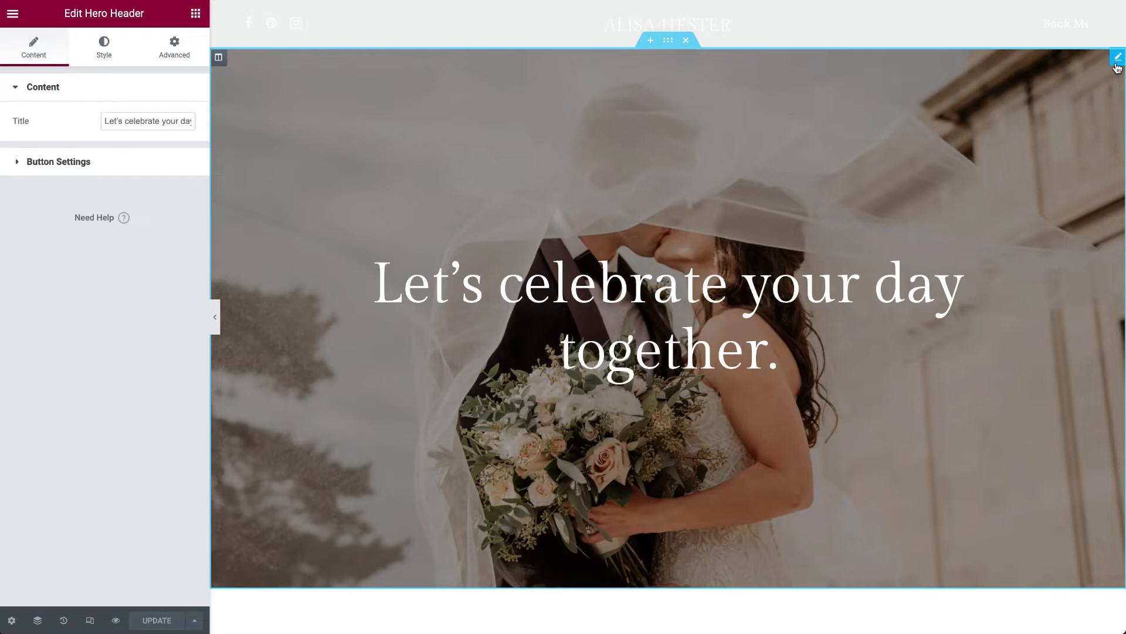
{"action": "scroll", "coordinate": [849, 330], "scroll_direction": "down", "scroll_amount": 1}
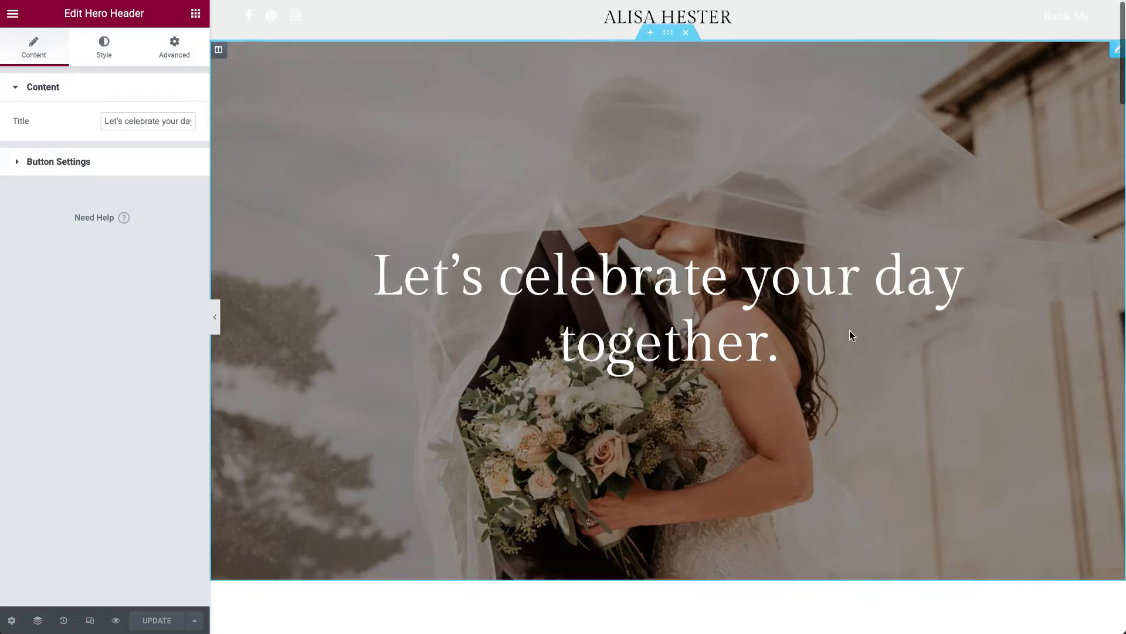
{"action": "scroll", "coordinate": [850, 330], "scroll_direction": "up", "scroll_amount": 1}
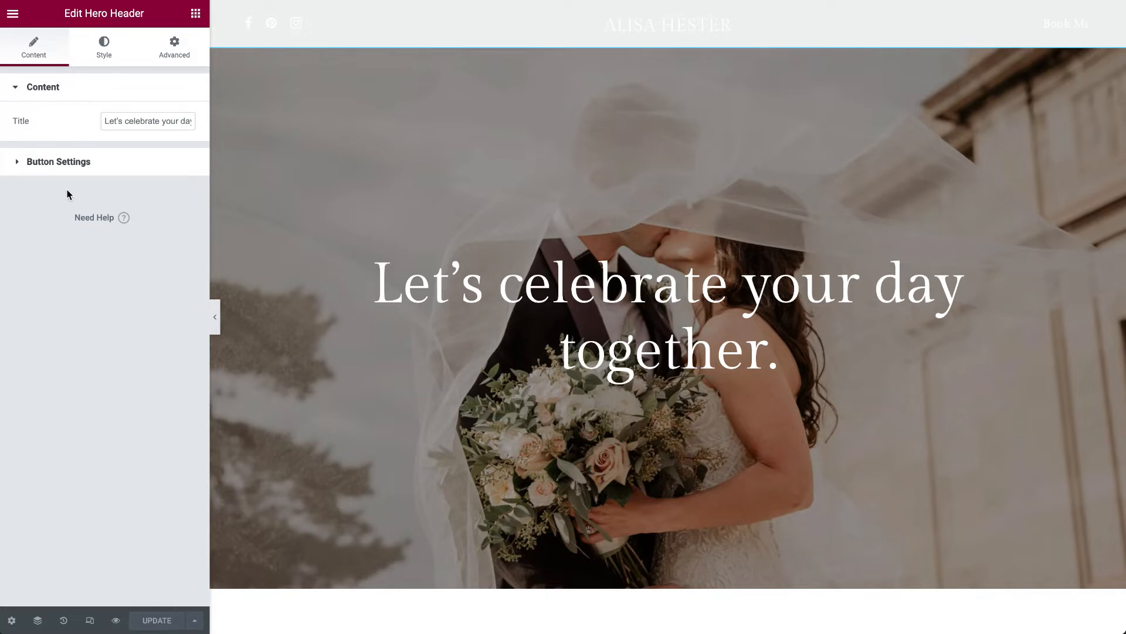
{"action": "left_click_drag", "start_coordinate": [103, 121], "coordinate": [282, 140]}
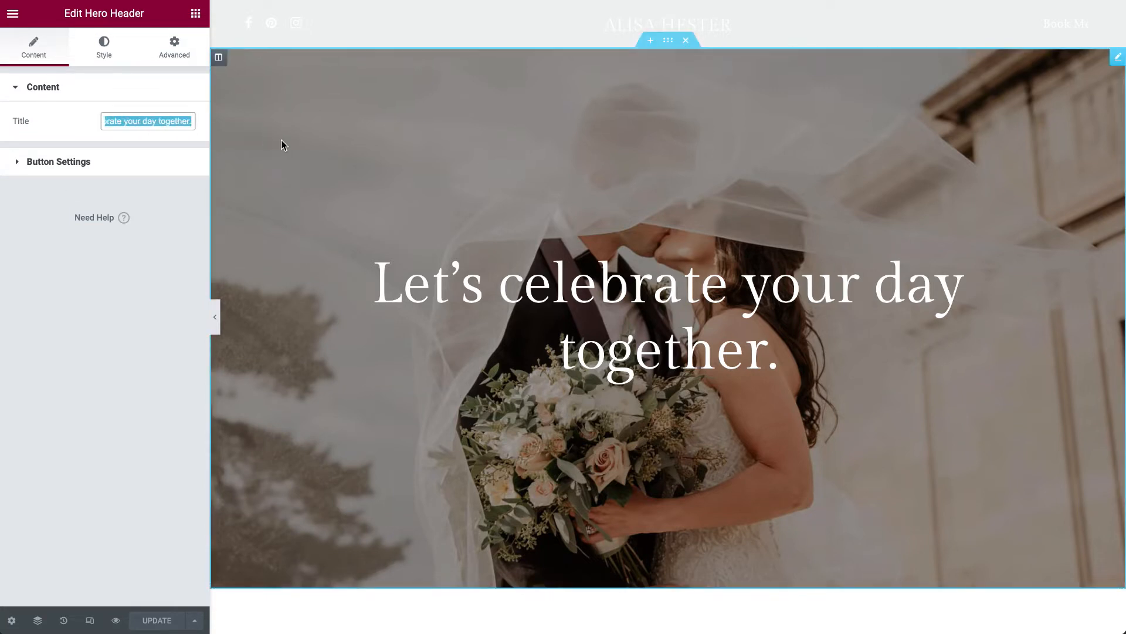
- Expand the Hero Header's Button Settings and show its Learn More button
{"action": "left_click", "coordinate": [121, 169]}
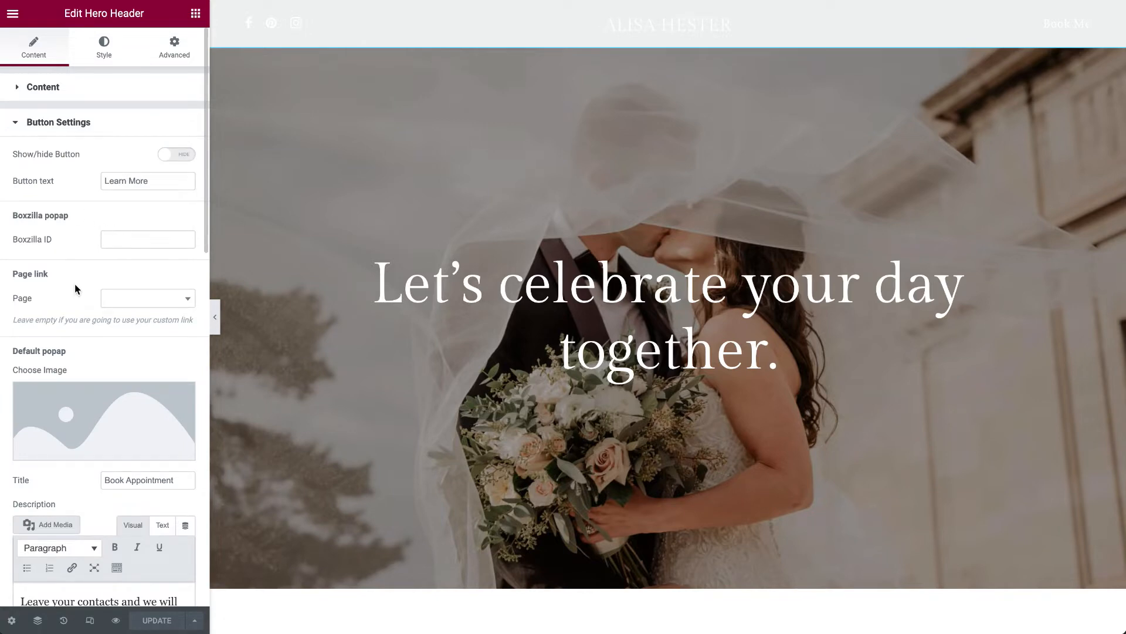
{"action": "scroll", "coordinate": [397, 402], "scroll_direction": "down", "scroll_amount": 6}
{"action": "scroll", "coordinate": [397, 402], "scroll_direction": "up", "scroll_amount": 6}
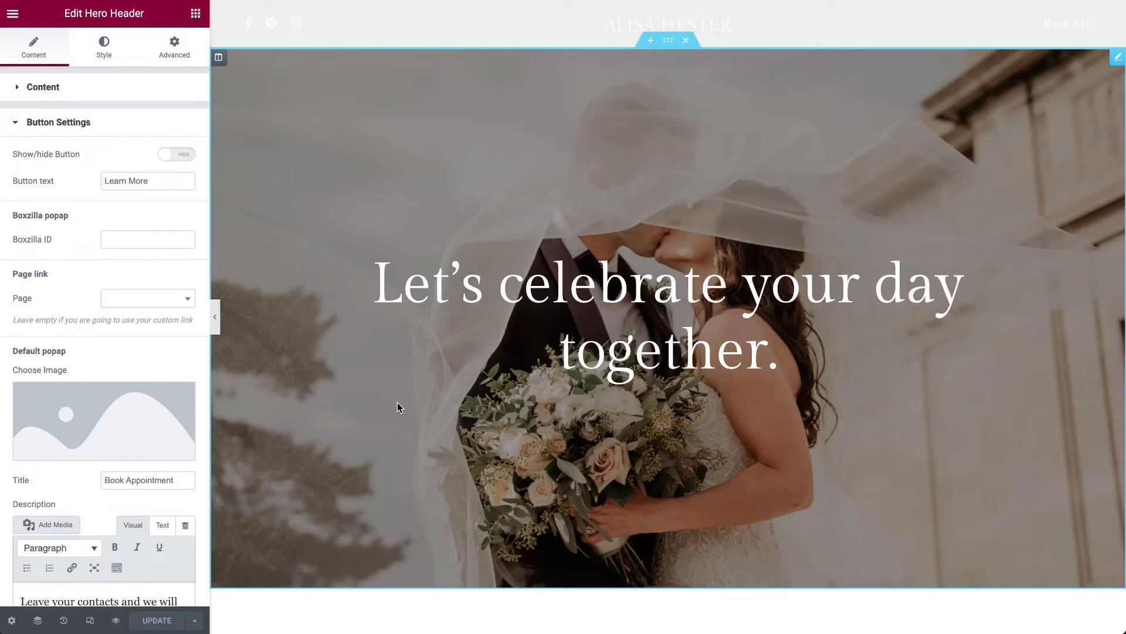
{"action": "left_click", "coordinate": [176, 156]}
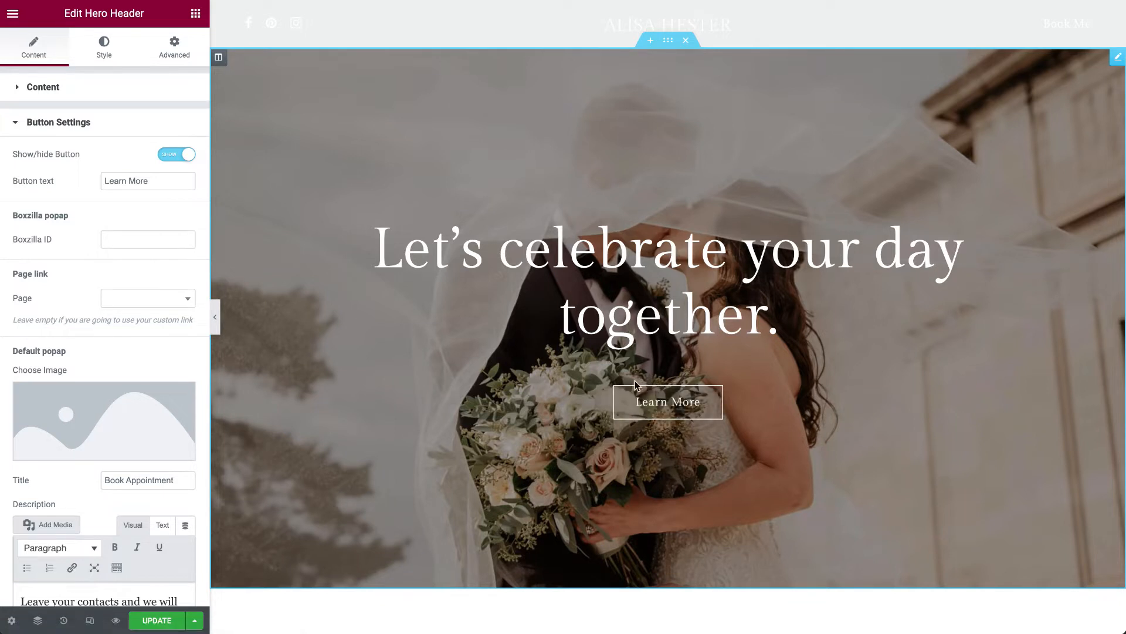
{"action": "left_click", "coordinate": [169, 155]}
{"action": "left_click", "coordinate": [169, 155]}
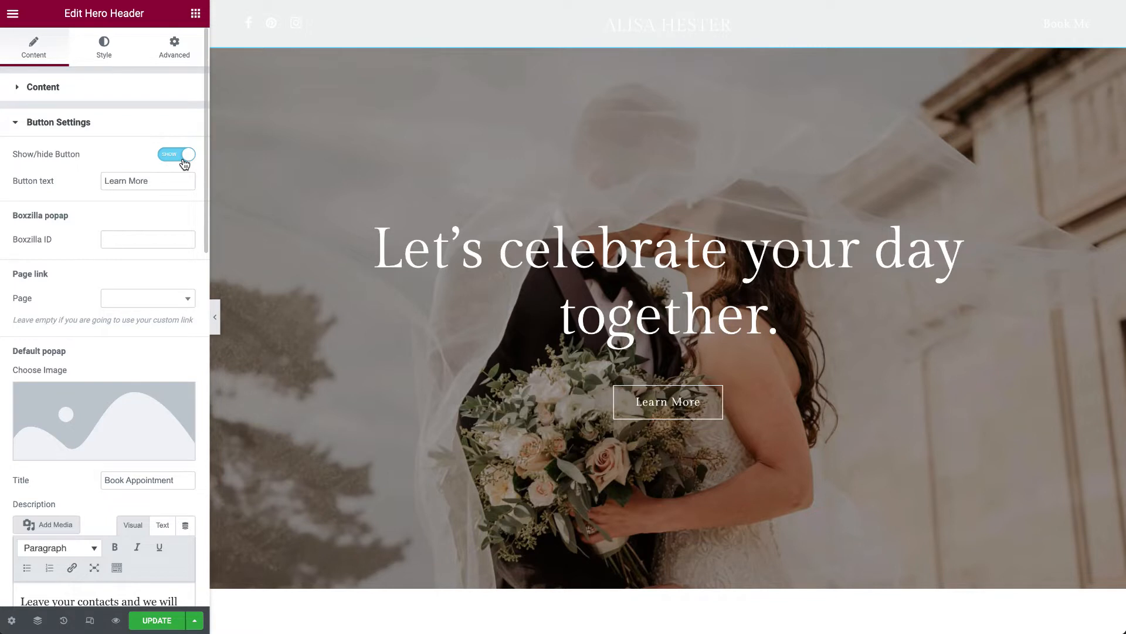
- Examine the Hero Header button's text field and the pages available for its page link, without choosing one
{"action": "left_click", "coordinate": [110, 180]}
{"action": "scroll", "coordinate": [136, 177], "scroll_direction": "down", "scroll_amount": 3}
{"action": "left_click", "coordinate": [134, 117]}
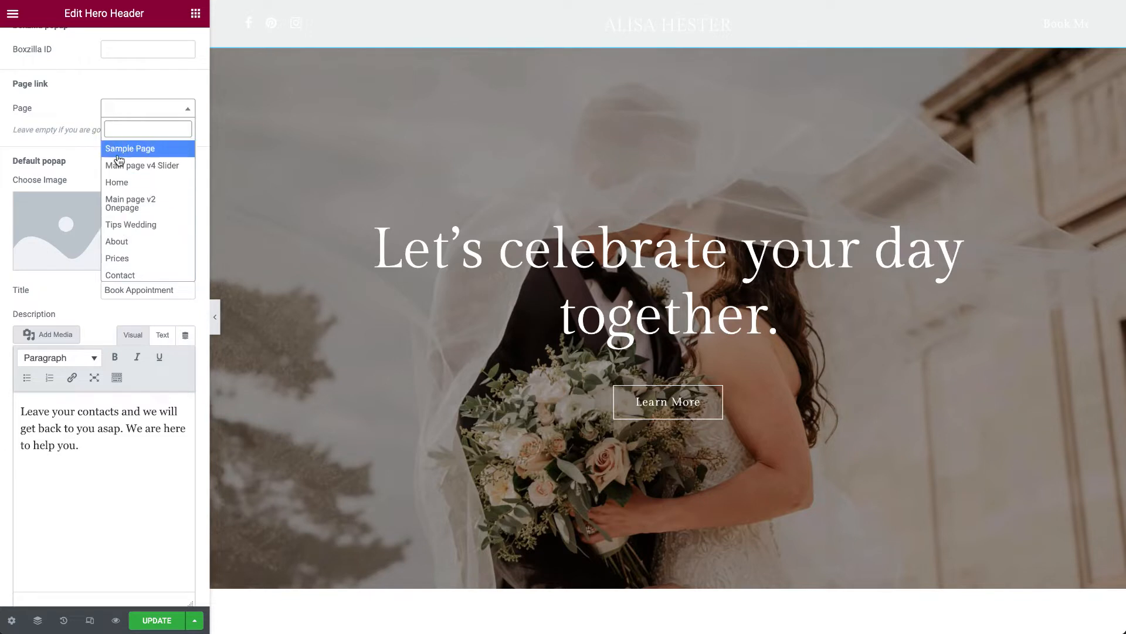
{"action": "scroll", "coordinate": [123, 228], "scroll_direction": "down", "scroll_amount": 5}
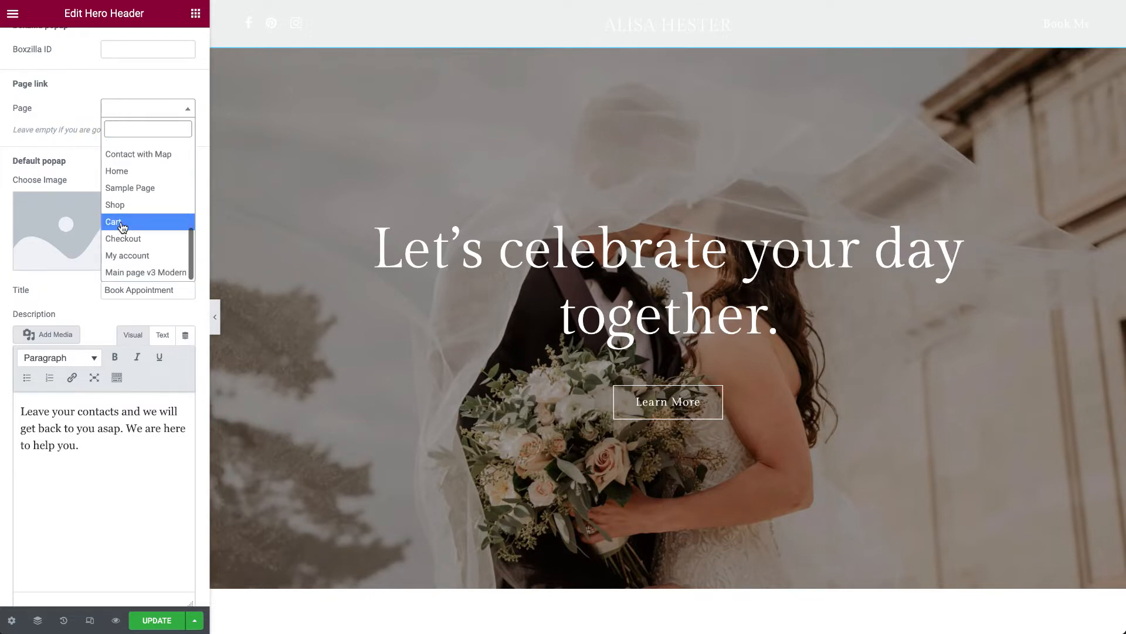
{"action": "scroll", "coordinate": [123, 228], "scroll_direction": "up", "scroll_amount": 5}
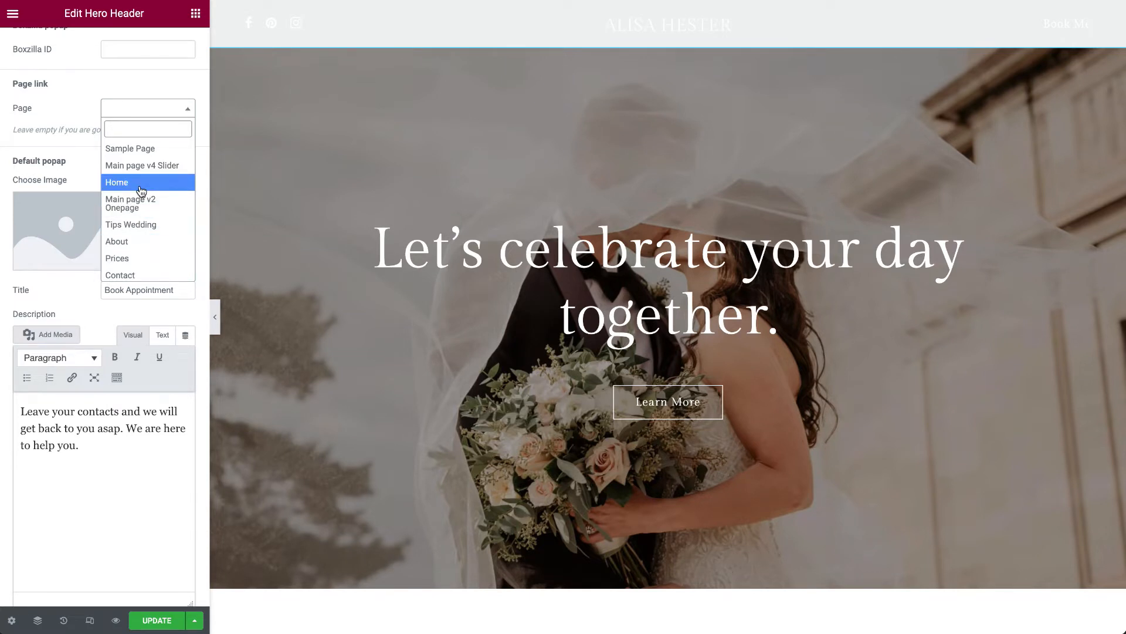
{"action": "left_click", "coordinate": [81, 105]}
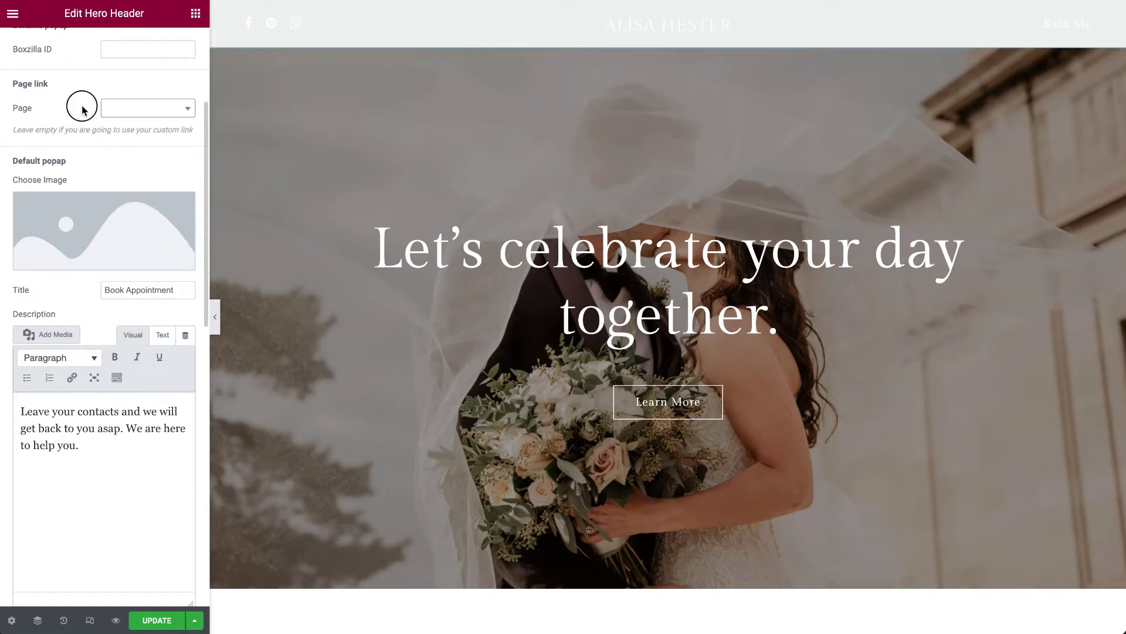
- Review the button's default popup and custom link settings, including the link options
{"action": "scroll", "coordinate": [82, 105], "scroll_direction": "down", "scroll_amount": 5}
{"action": "scroll", "coordinate": [62, 375], "scroll_direction": "down", "scroll_amount": 2}
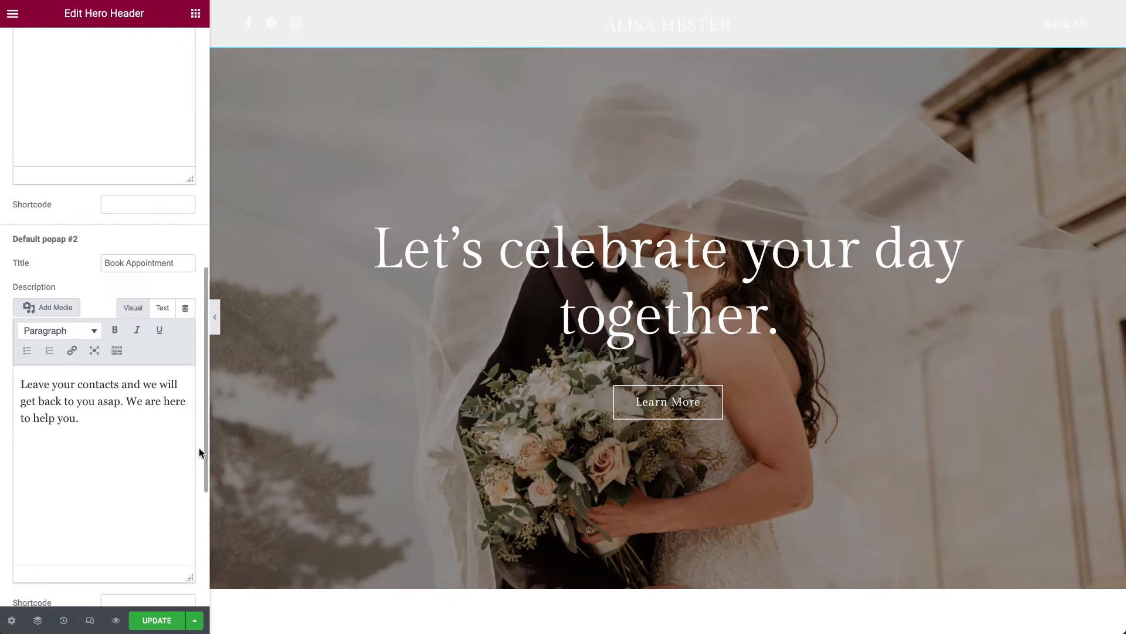
{"action": "scroll", "coordinate": [199, 448], "scroll_direction": "down", "scroll_amount": 5}
{"action": "left_click", "coordinate": [73, 380]}
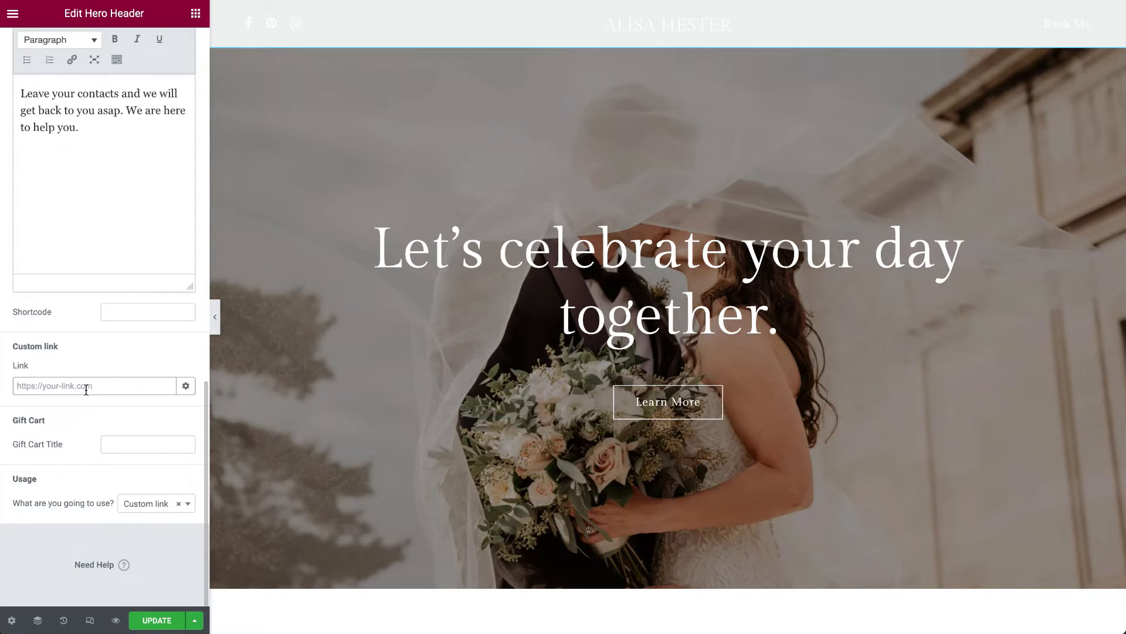
{"action": "left_click", "coordinate": [183, 384]}
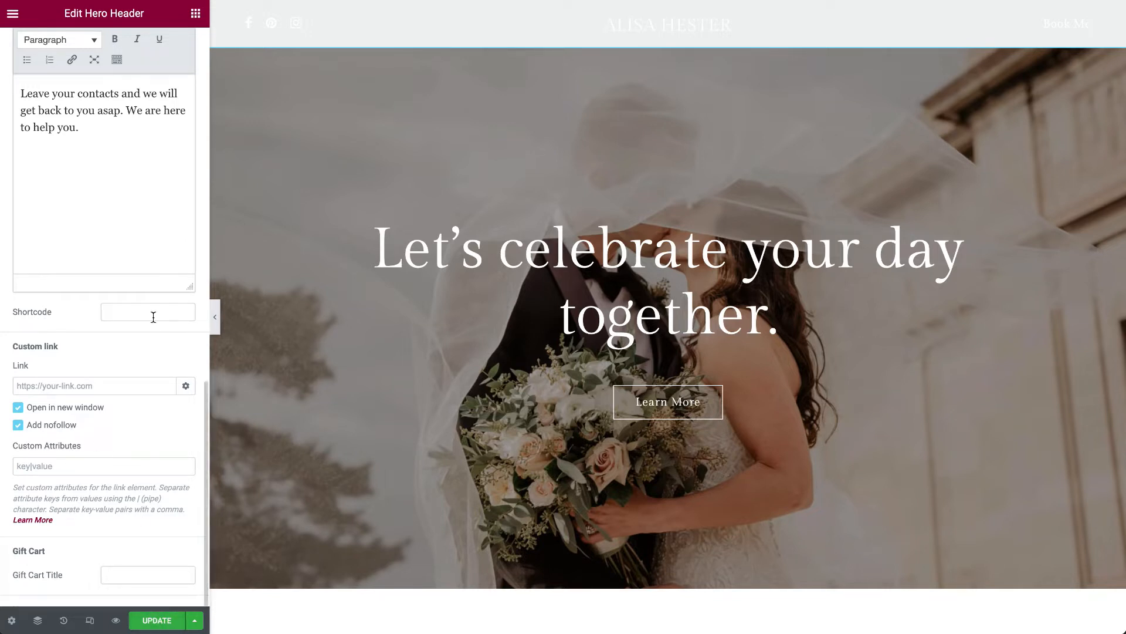
{"action": "scroll", "coordinate": [189, 266], "scroll_direction": "up", "scroll_amount": 2}
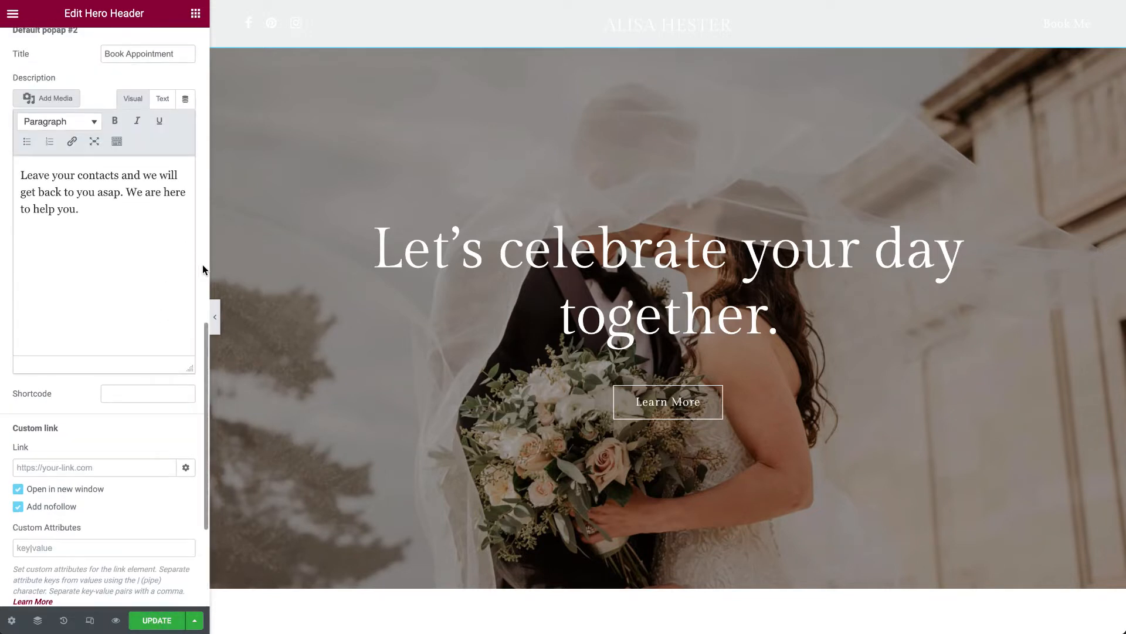
{"action": "scroll", "coordinate": [199, 264], "scroll_direction": "up", "scroll_amount": 10}
- Hide the Hero Header's button, update the page and collapse the Button Settings
{"action": "left_click", "coordinate": [173, 156]}
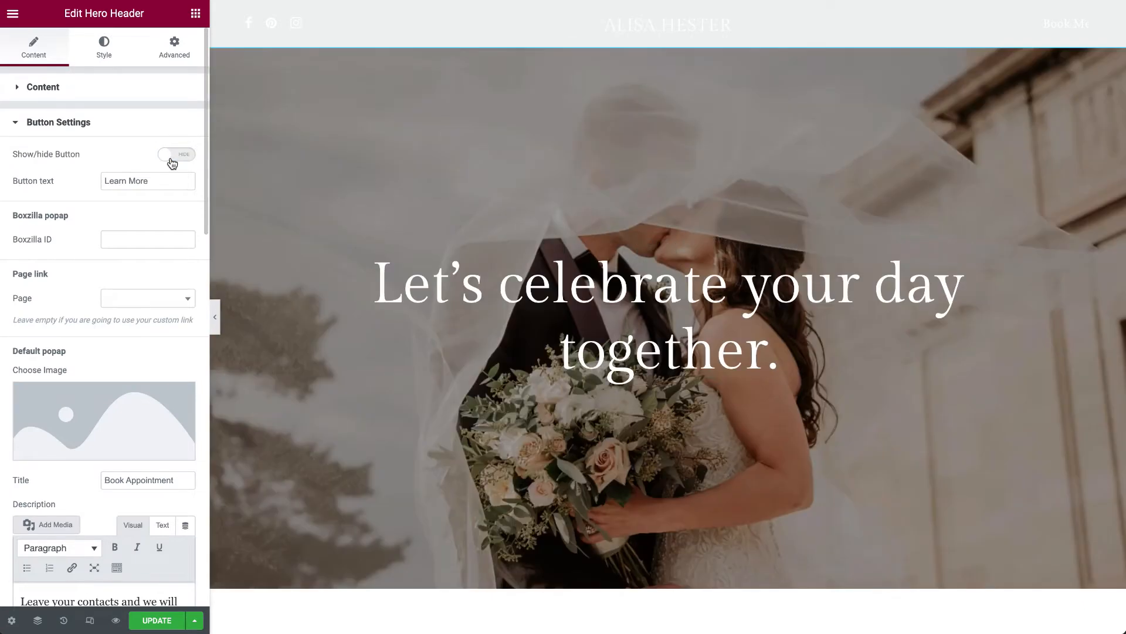
{"action": "left_click", "coordinate": [149, 622]}
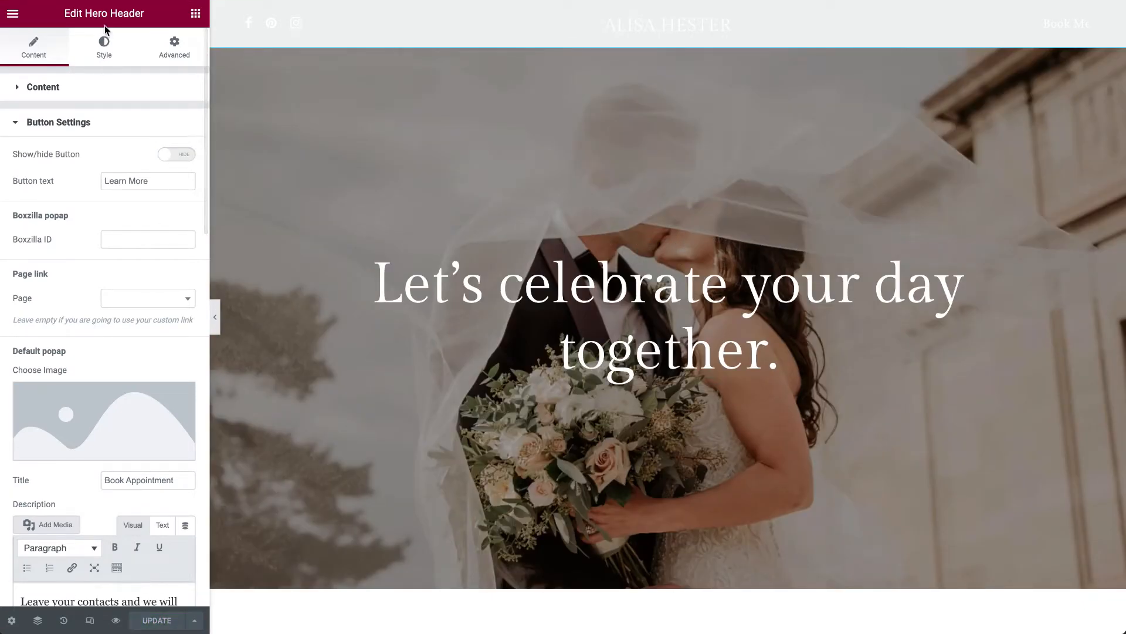
{"action": "left_click", "coordinate": [82, 124]}
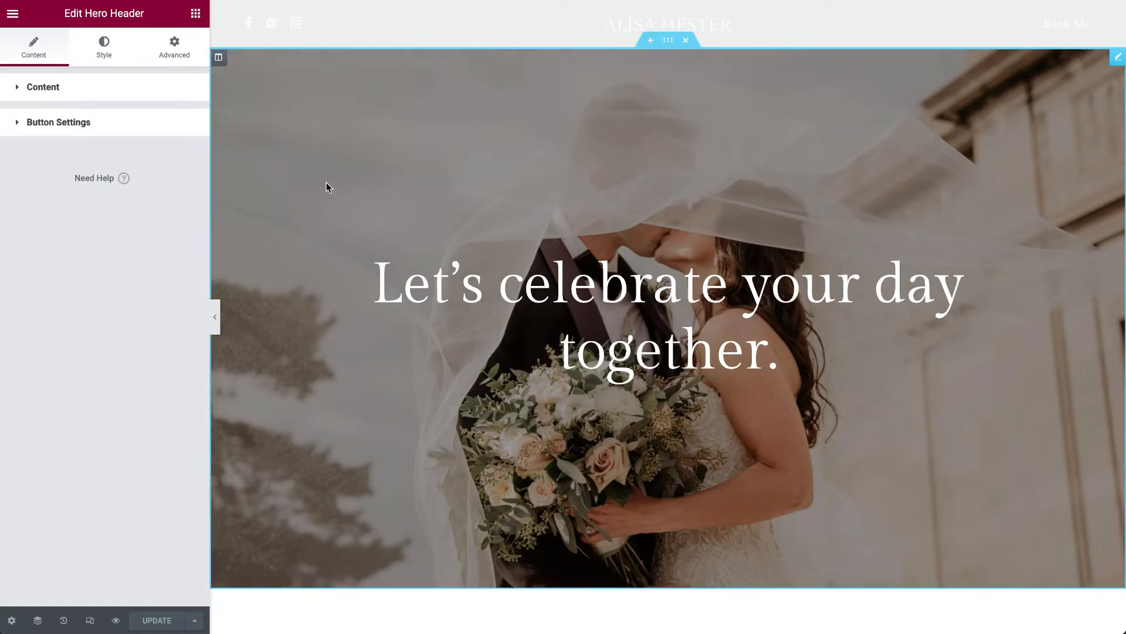
- Replace the Hero Header's background image with 3-4.jpg from the Media Library
{"action": "left_click", "coordinate": [106, 61]}
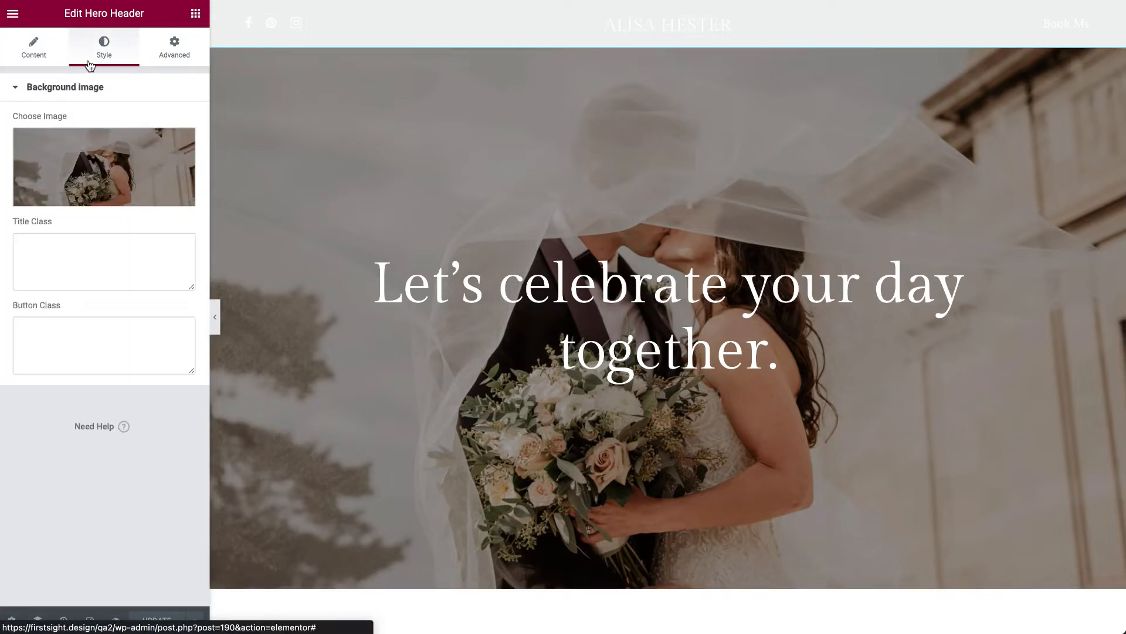
{"action": "left_click", "coordinate": [100, 176]}
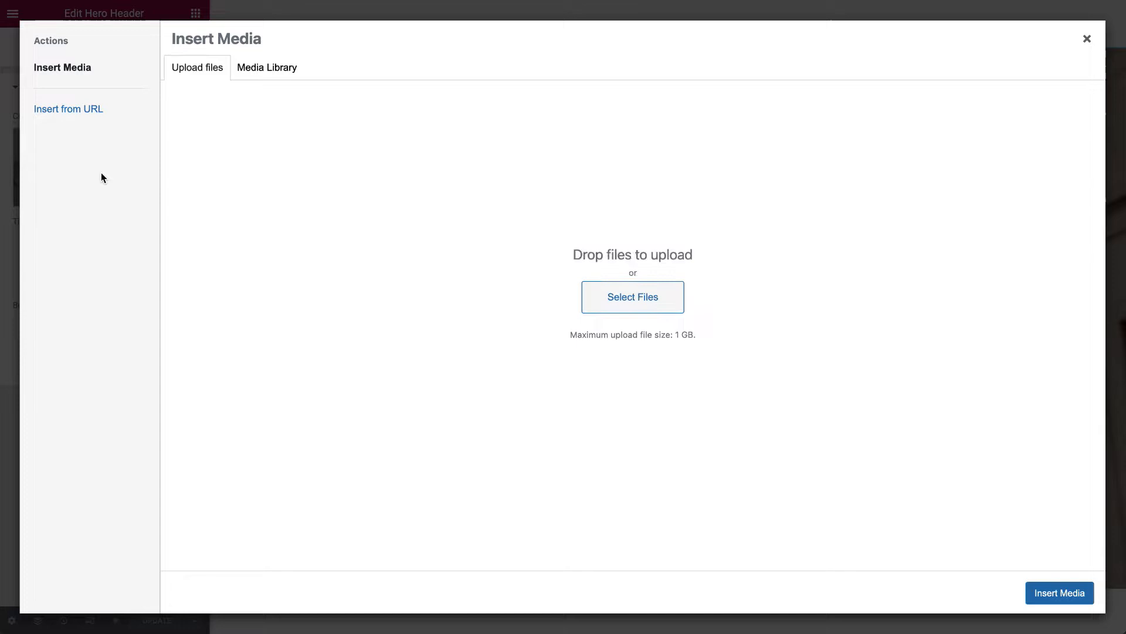
{"action": "left_click", "coordinate": [256, 70]}
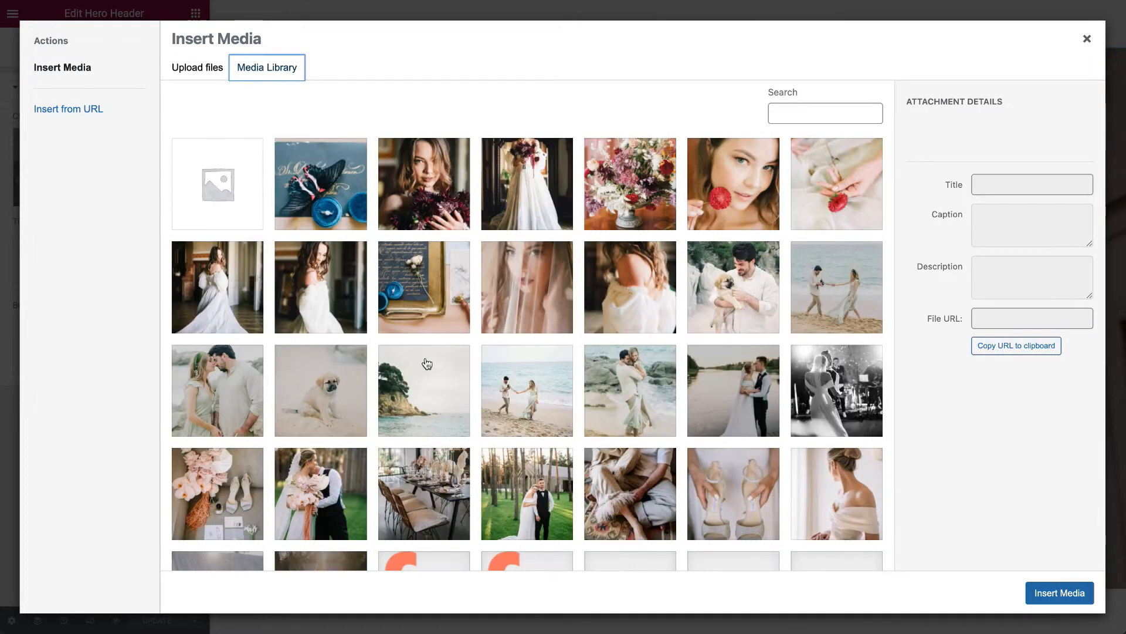
{"action": "left_click", "coordinate": [535, 208]}
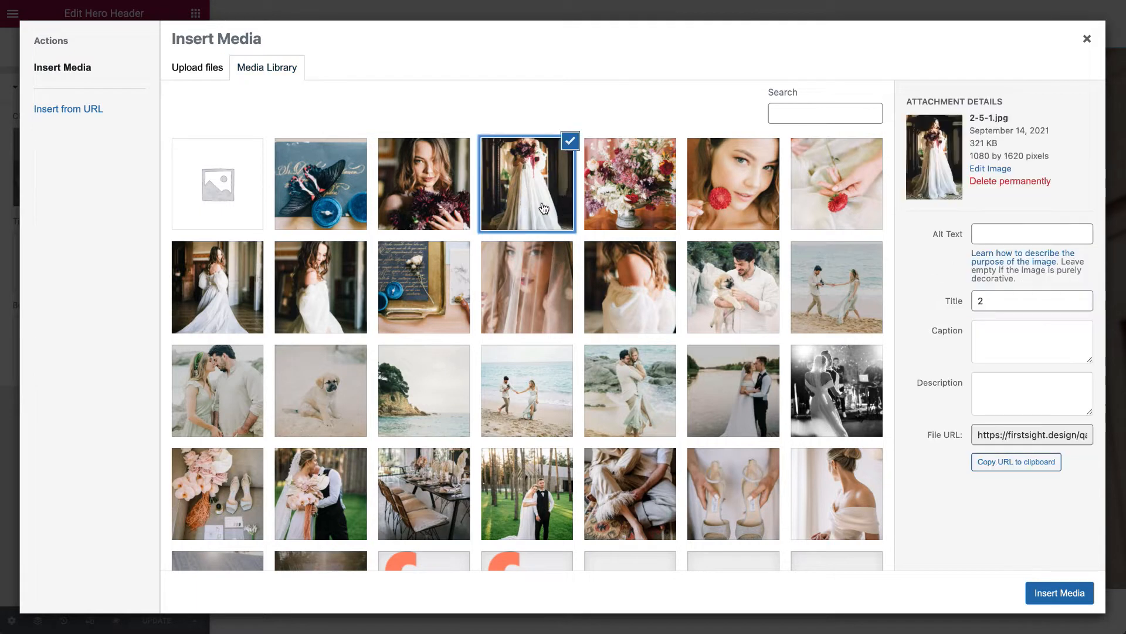
{"action": "left_click", "coordinate": [436, 201]}
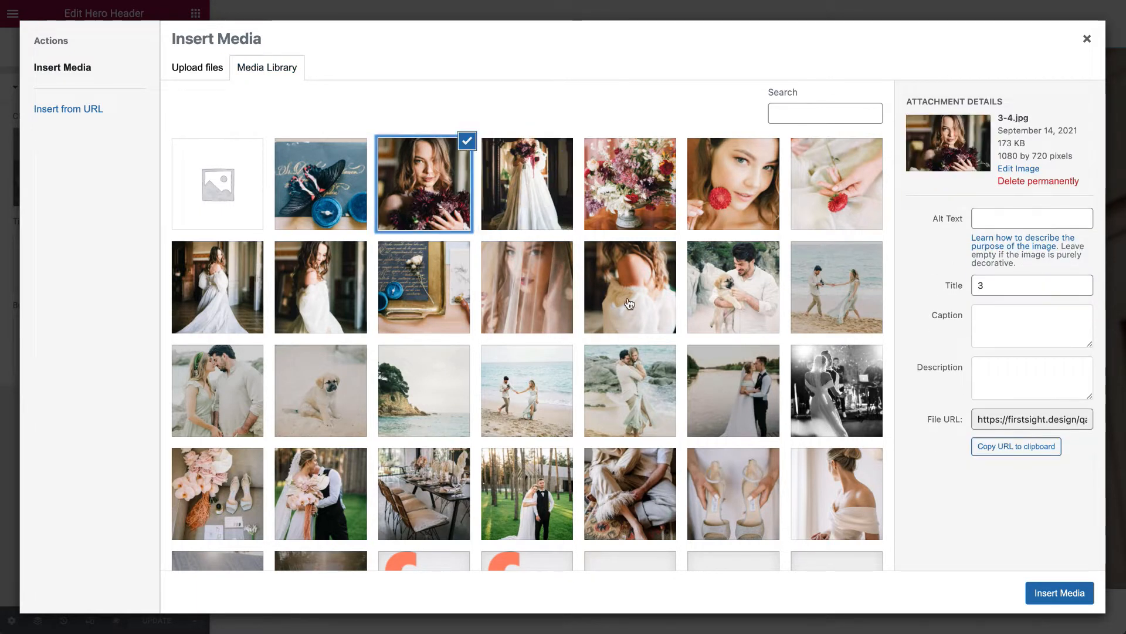
{"action": "left_click", "coordinate": [1060, 593]}
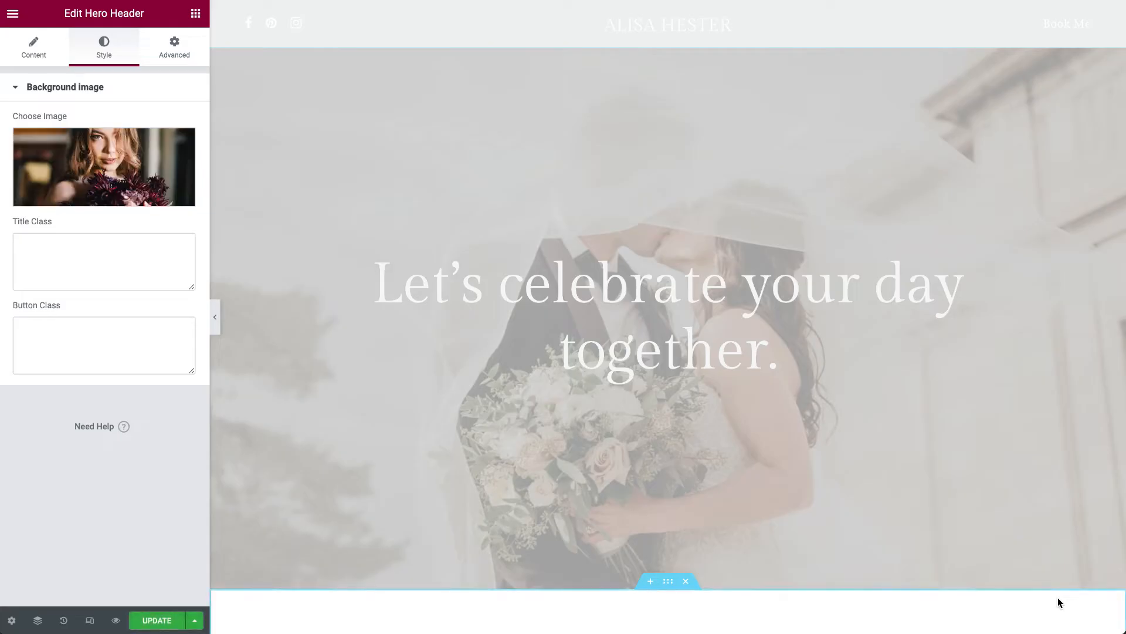
- Replace the Hero Header's background image with the Media Library photo of the couple before a wooden barn, and update the page
{"action": "scroll", "coordinate": [728, 496], "scroll_direction": "down", "scroll_amount": 5}
{"action": "scroll", "coordinate": [726, 495], "scroll_direction": "up", "scroll_amount": 5}
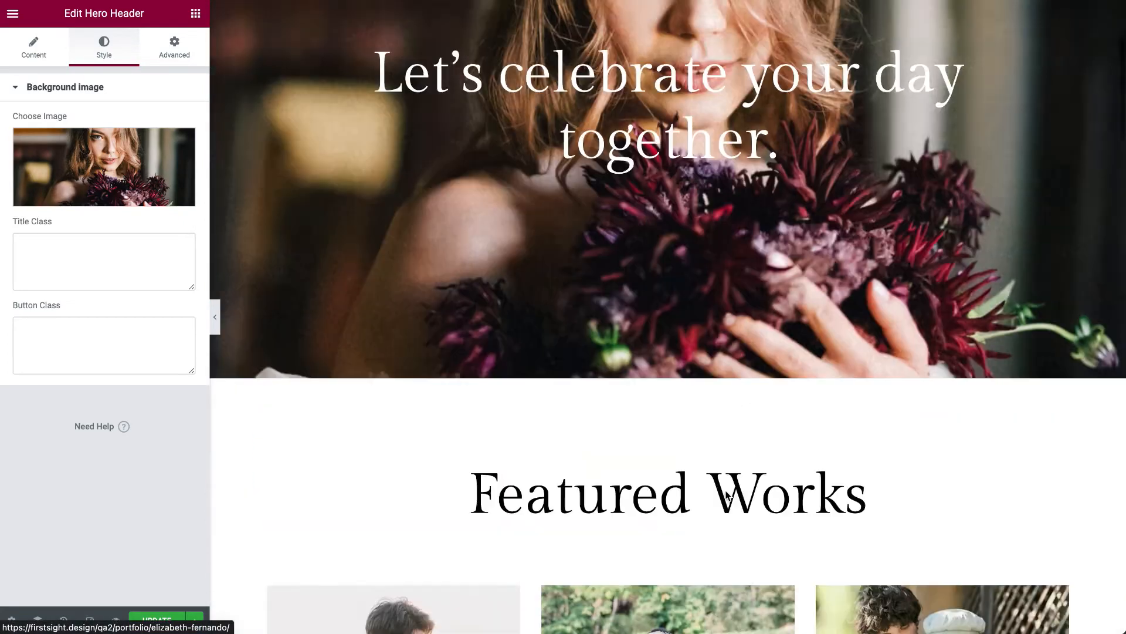
{"action": "left_click", "coordinate": [120, 182]}
{"action": "left_click", "coordinate": [212, 77]}
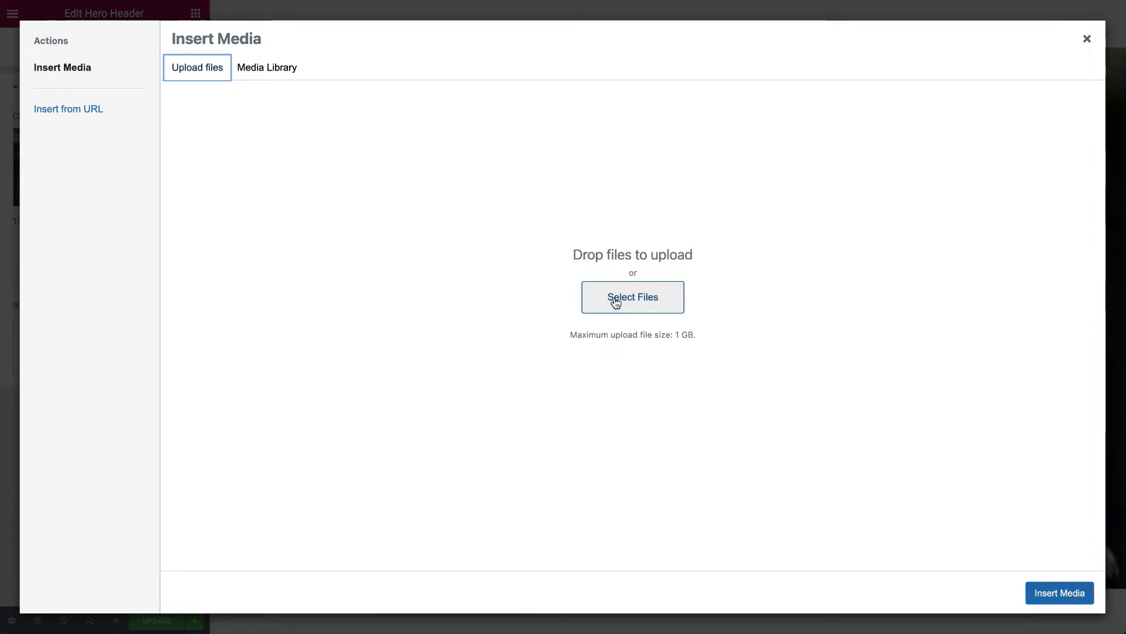
{"action": "left_click", "coordinate": [274, 69]}
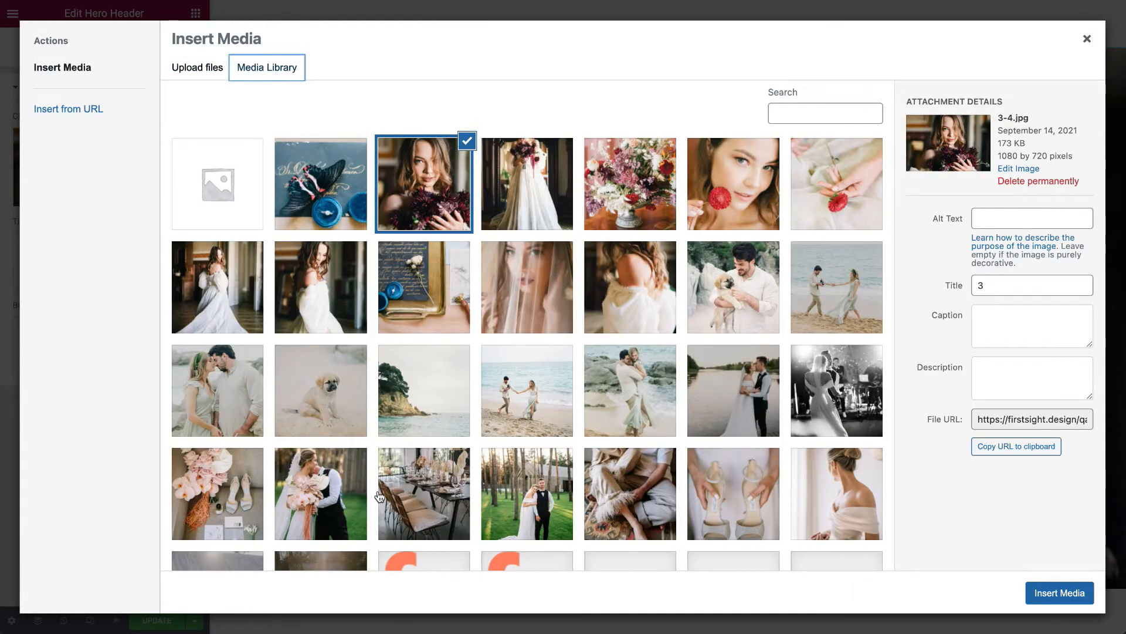
{"action": "scroll", "coordinate": [379, 496], "scroll_direction": "down", "scroll_amount": 3}
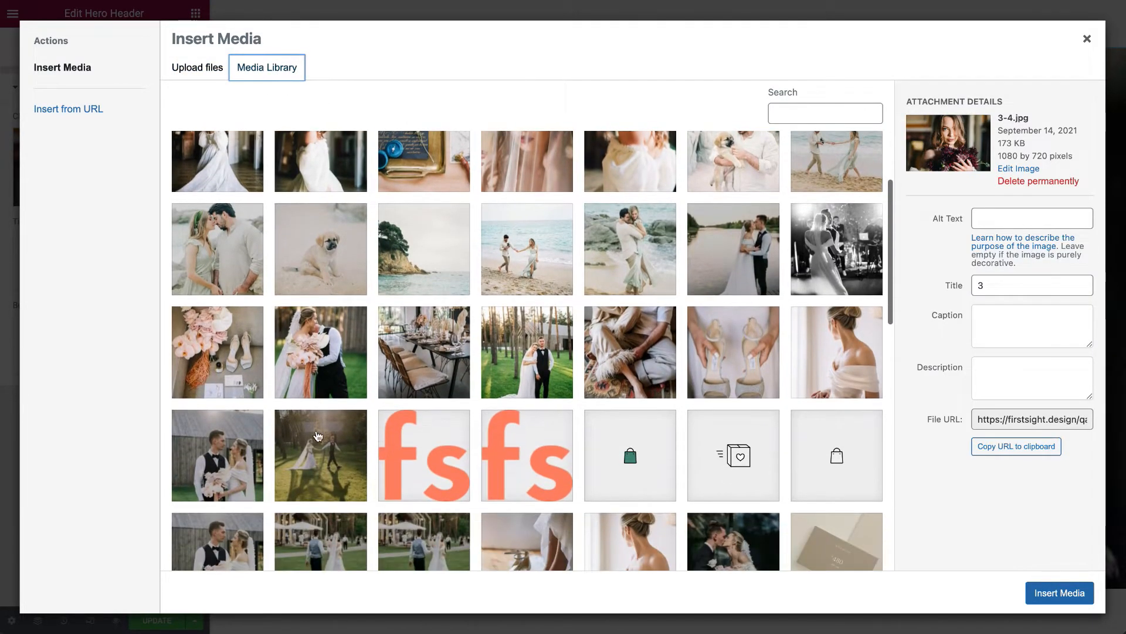
{"action": "left_click", "coordinate": [296, 376]}
{"action": "left_click", "coordinate": [232, 467]}
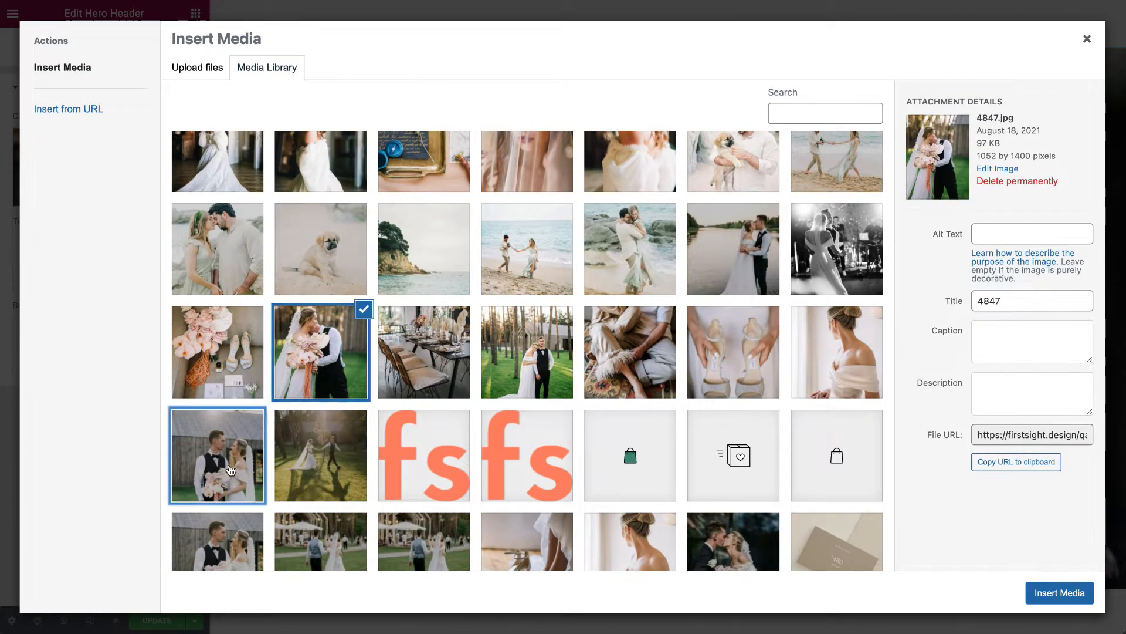
{"action": "left_click", "coordinate": [1060, 592]}
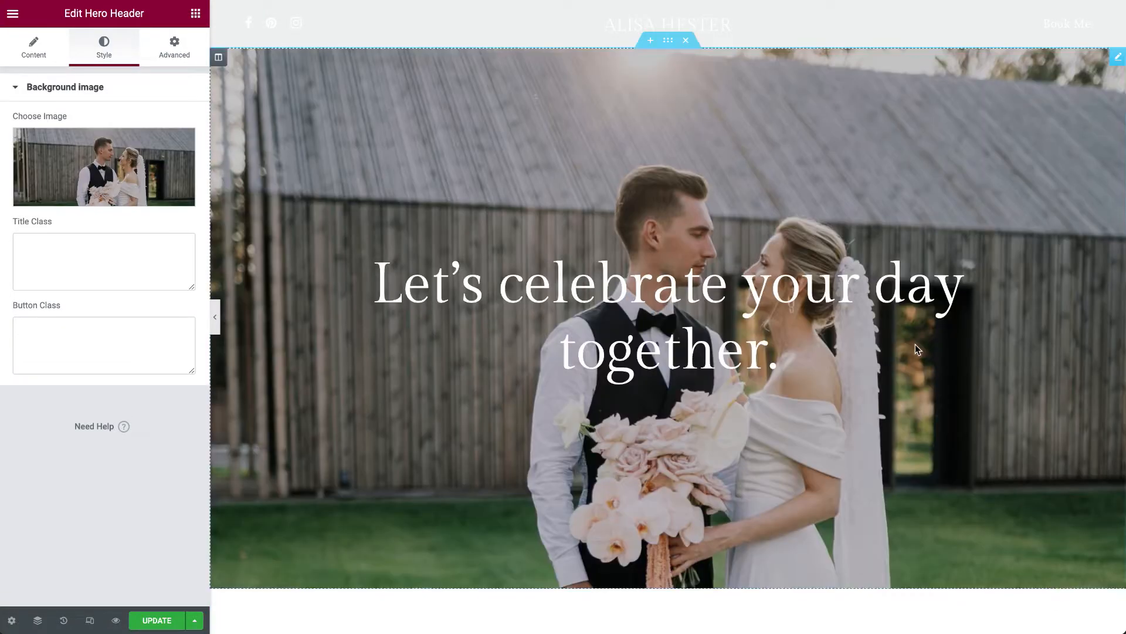
{"action": "left_click", "coordinate": [154, 625]}
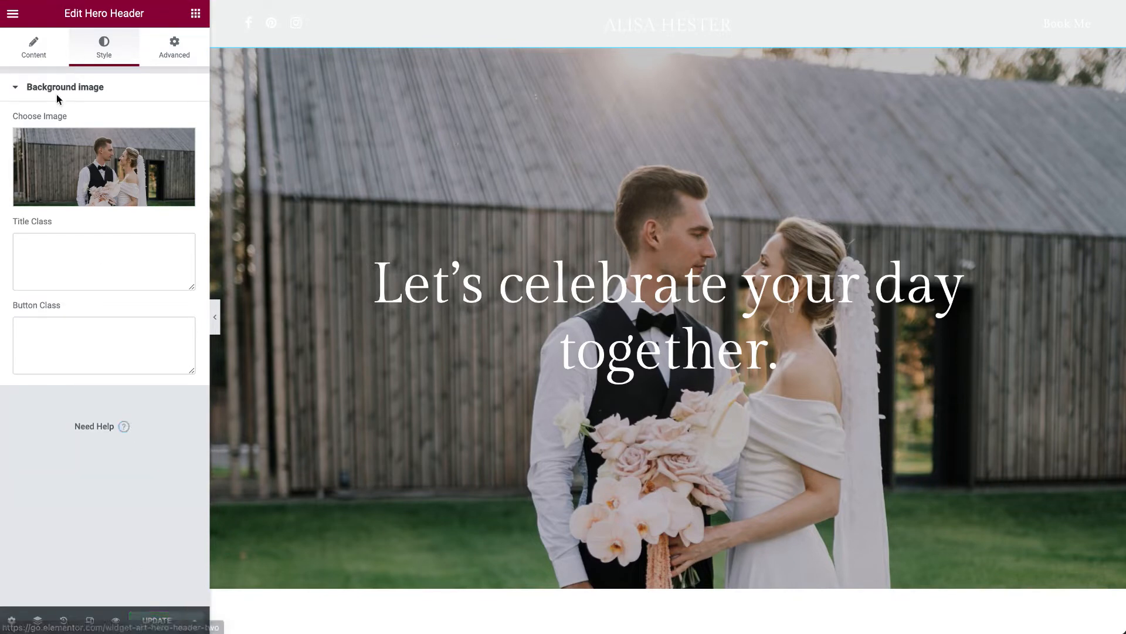
- Return to the Hero Header's content settings and look over the Featured Works and About Me sections in the editor
{"action": "left_click", "coordinate": [55, 52]}
{"action": "scroll", "coordinate": [388, 212], "scroll_direction": "down", "scroll_amount": 10}
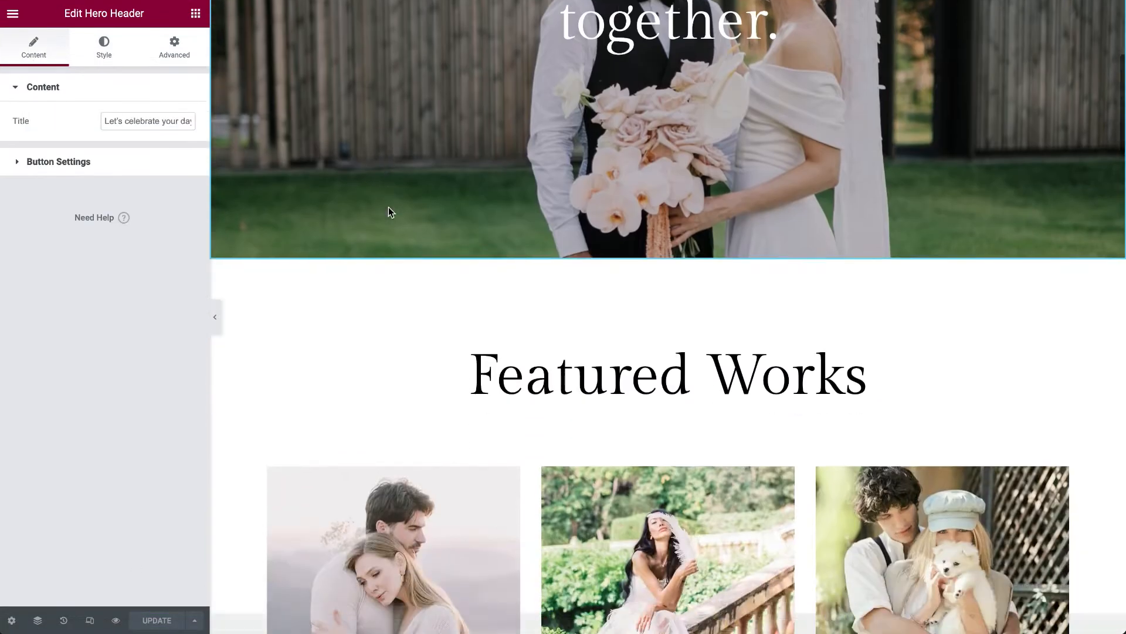
{"action": "scroll", "coordinate": [388, 207], "scroll_direction": "down", "scroll_amount": 3}
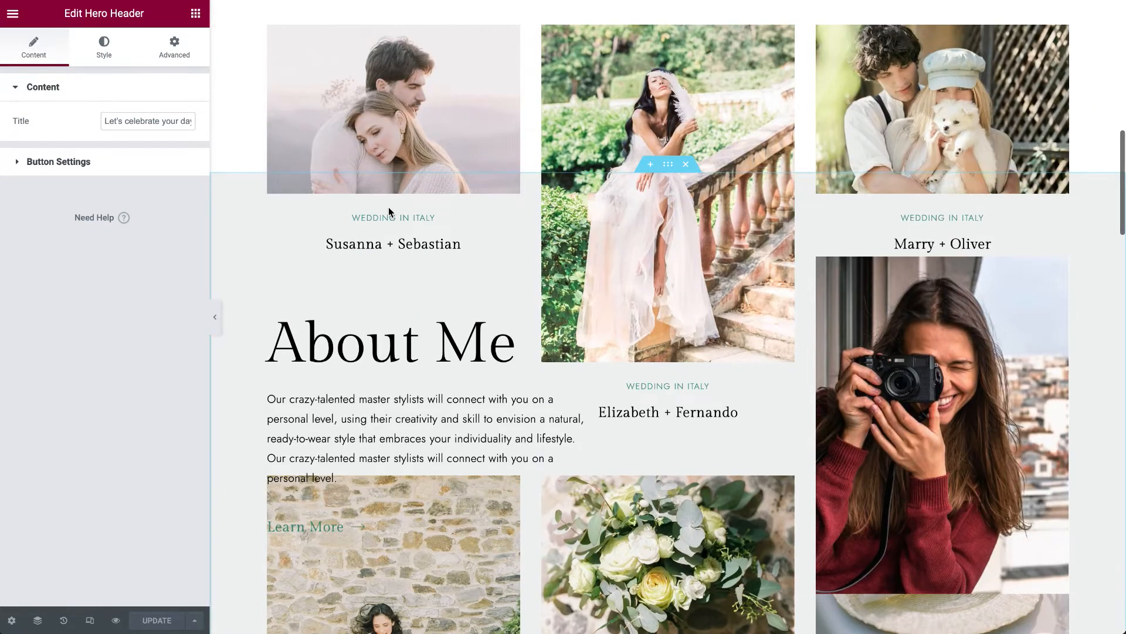
{"action": "scroll", "coordinate": [503, 228], "scroll_direction": "up", "scroll_amount": 5}
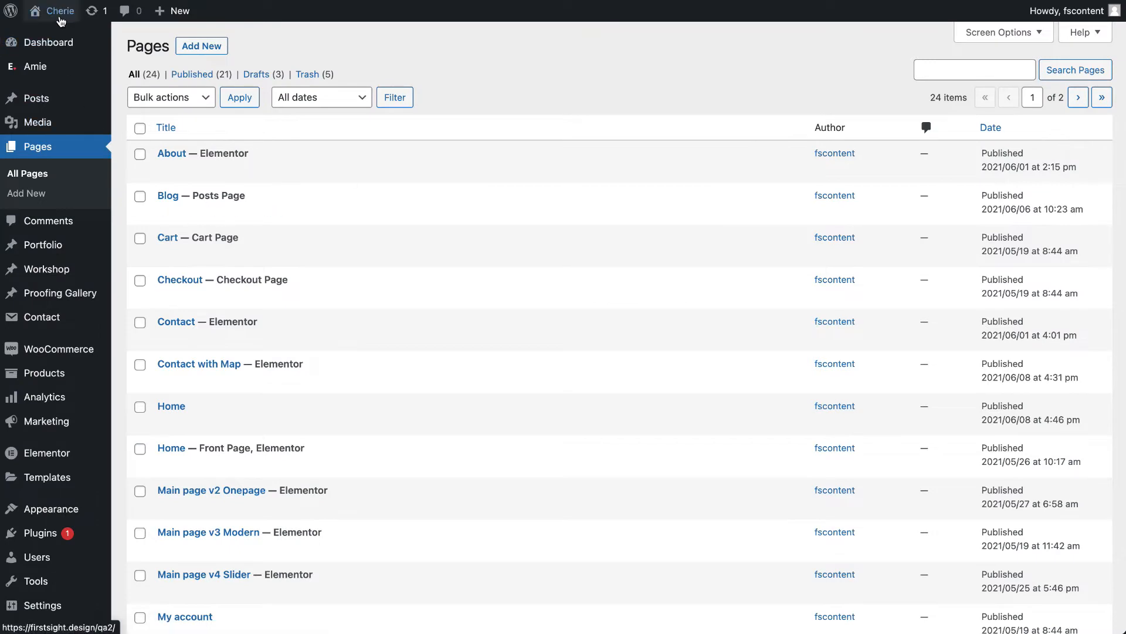
- Switch to the published home page and review the hero image and the Featured Works section
{"action": "mouse_move", "coordinate": [56, 11]}
{"action": "left_click", "coordinate": [60, 45]}
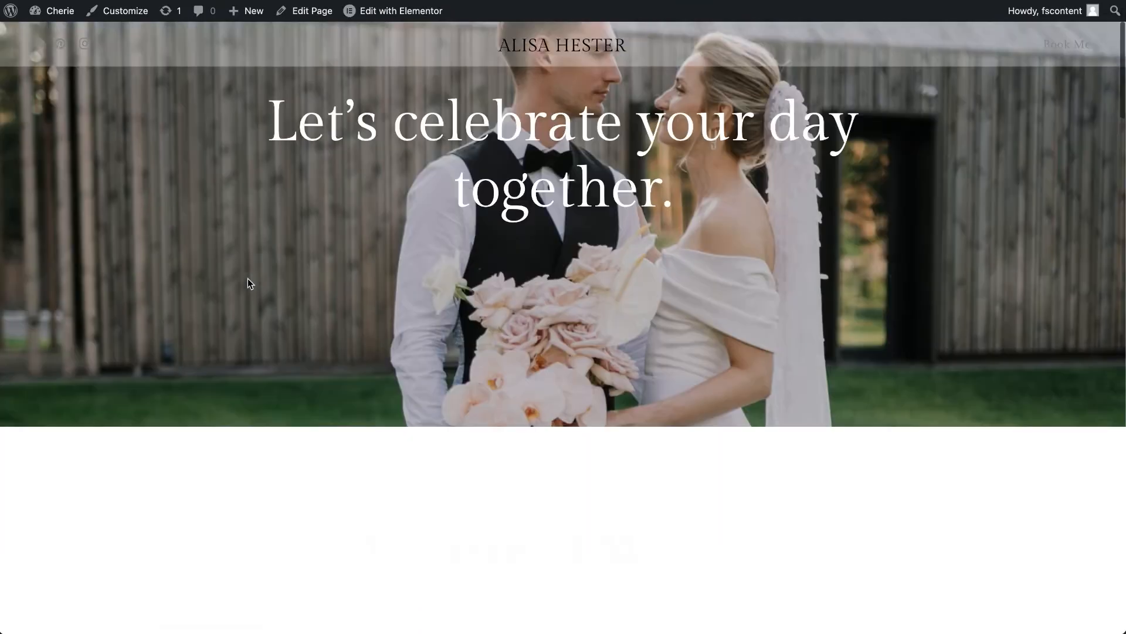
{"action": "scroll", "coordinate": [248, 278], "scroll_direction": "down", "scroll_amount": 10}
{"action": "scroll", "coordinate": [247, 283], "scroll_direction": "down", "scroll_amount": 10}
{"action": "scroll", "coordinate": [254, 498], "scroll_direction": "up", "scroll_amount": 1}
{"action": "scroll", "coordinate": [258, 492], "scroll_direction": "up", "scroll_amount": 10}
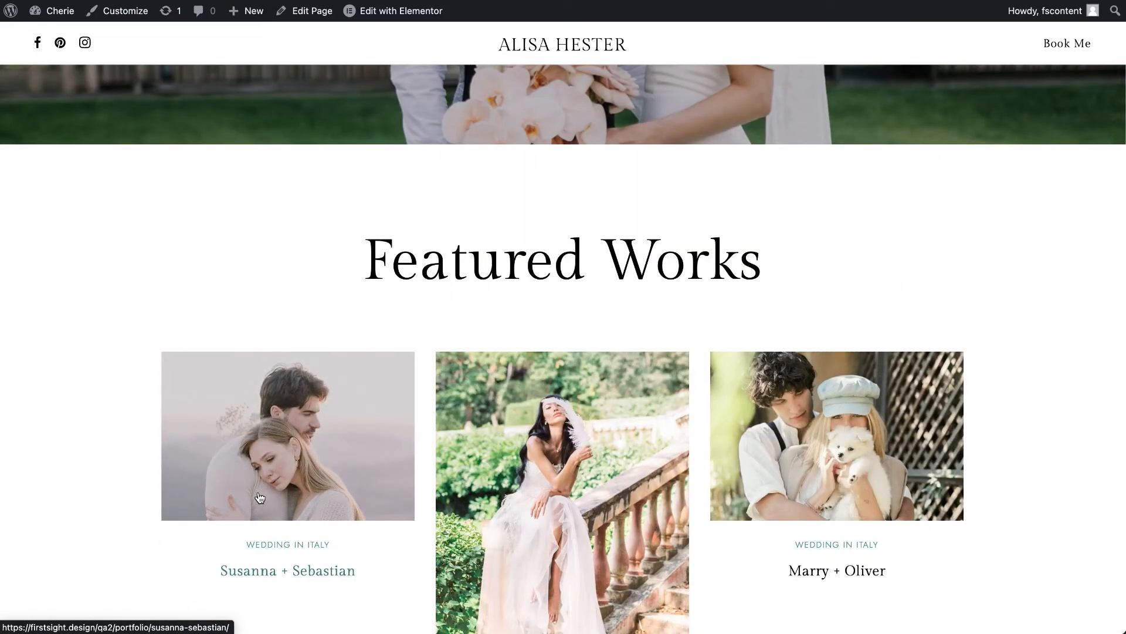
{"action": "scroll", "coordinate": [260, 497], "scroll_direction": "down", "scroll_amount": 8}
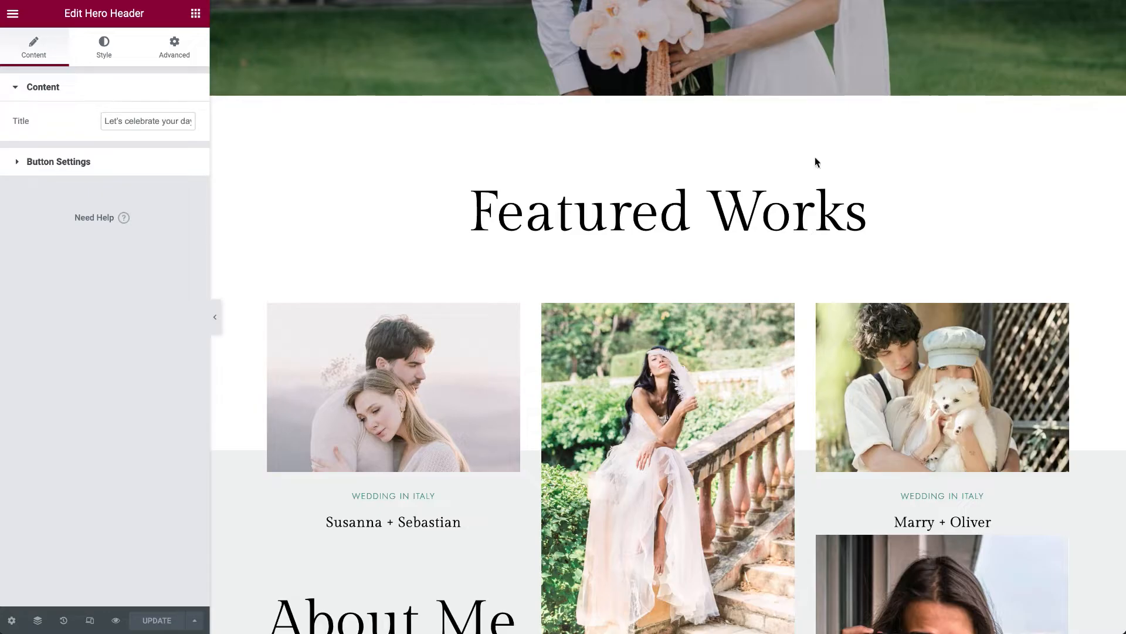
- Examine the Featured Works heading's title text and the portfolio grid's category and masonry settings, comparing the grid with the published page
{"action": "left_click", "coordinate": [1073, 191]}
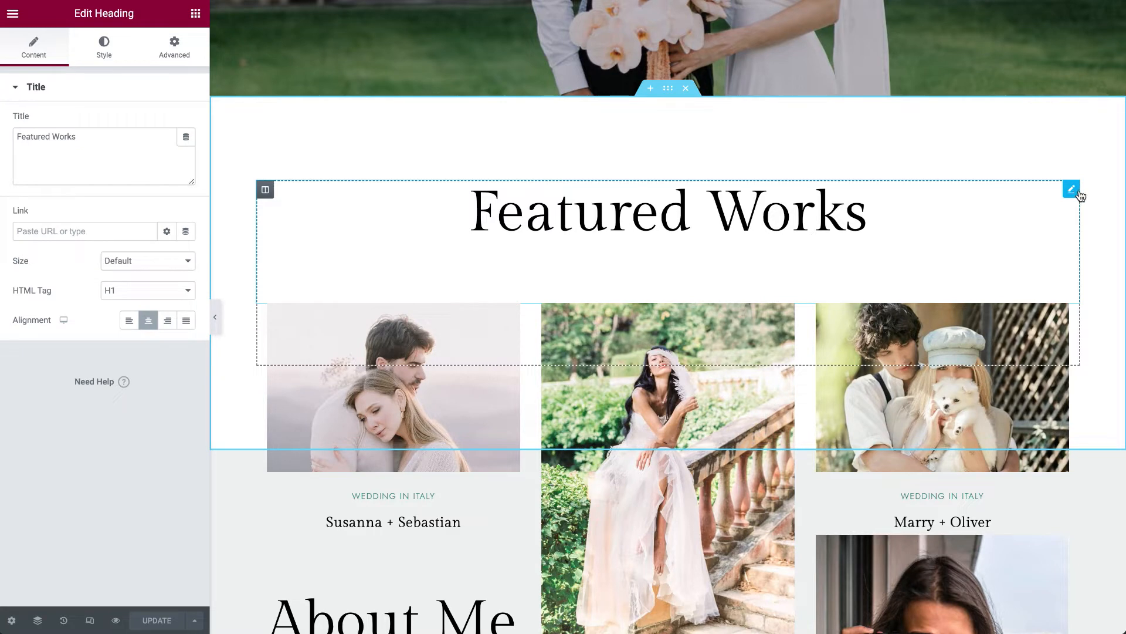
{"action": "left_click_drag", "start_coordinate": [118, 138], "coordinate": [3, 140]}
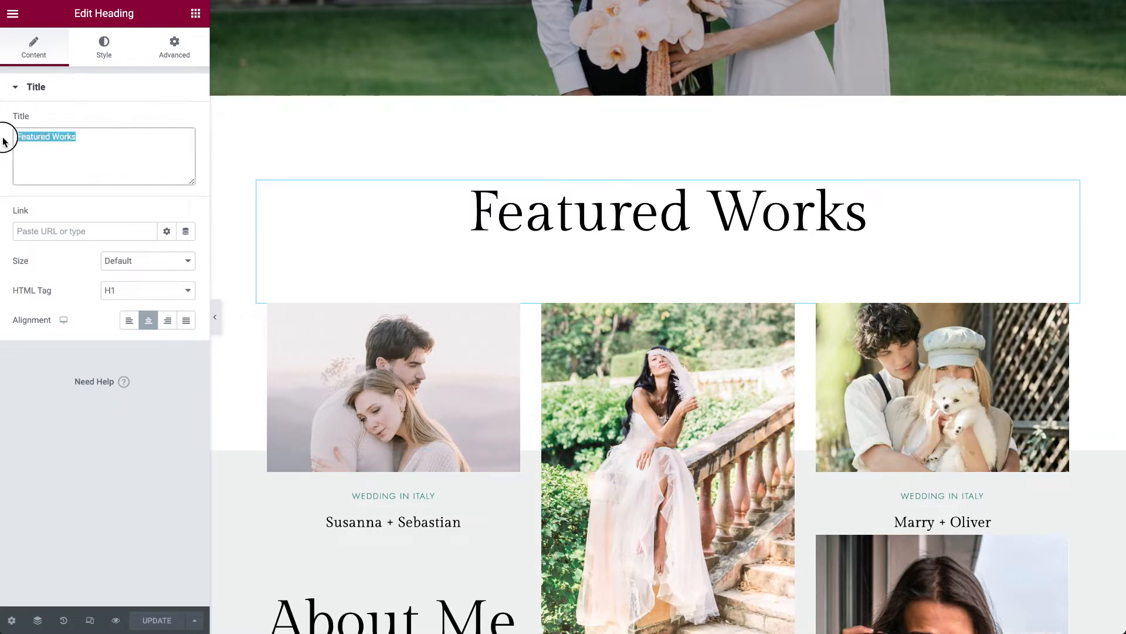
{"action": "scroll", "coordinate": [393, 382], "scroll_direction": "down", "scroll_amount": 1}
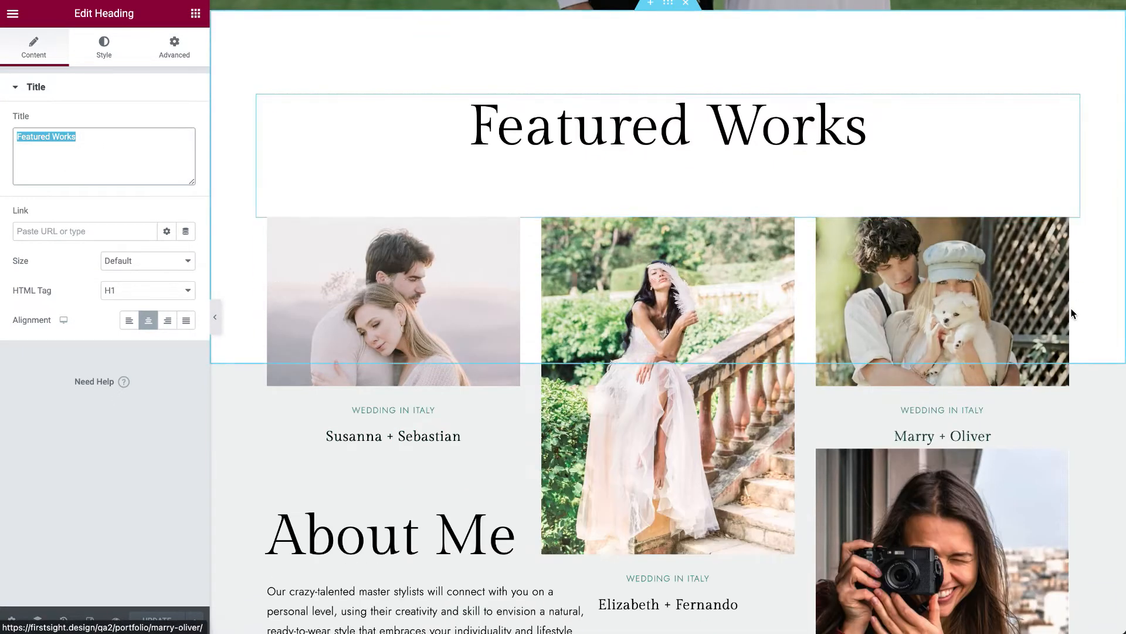
{"action": "left_click", "coordinate": [1072, 226]}
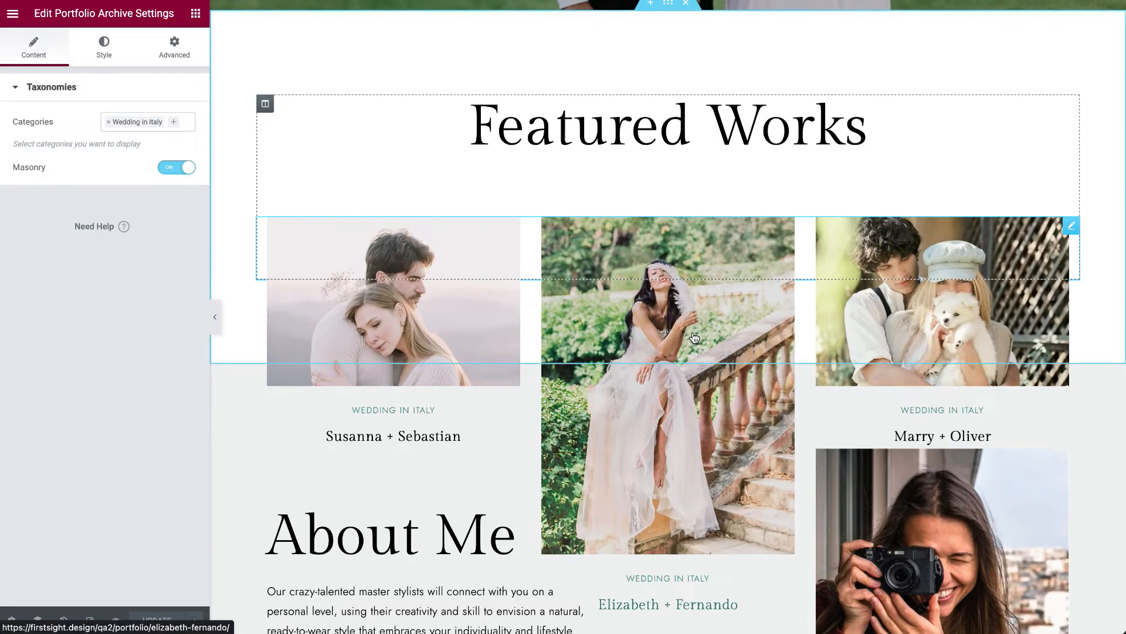
{"action": "scroll", "coordinate": [694, 337], "scroll_direction": "down", "scroll_amount": 1}
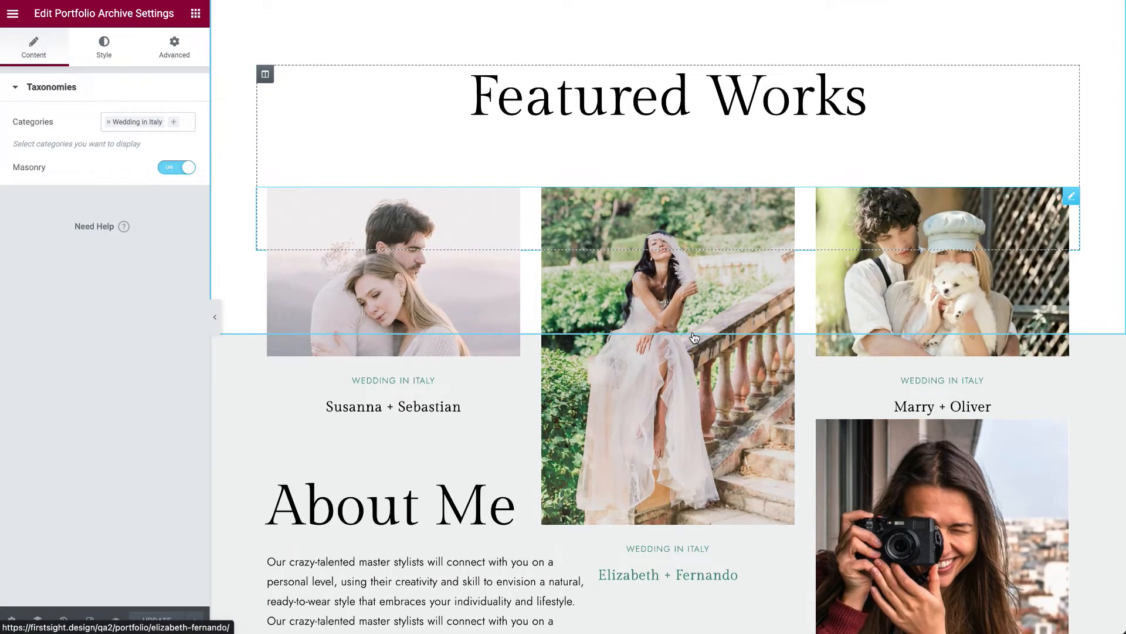
{"action": "scroll", "coordinate": [694, 338], "scroll_direction": "down", "scroll_amount": 5}
{"action": "scroll", "coordinate": [692, 334], "scroll_direction": "up", "scroll_amount": 4}
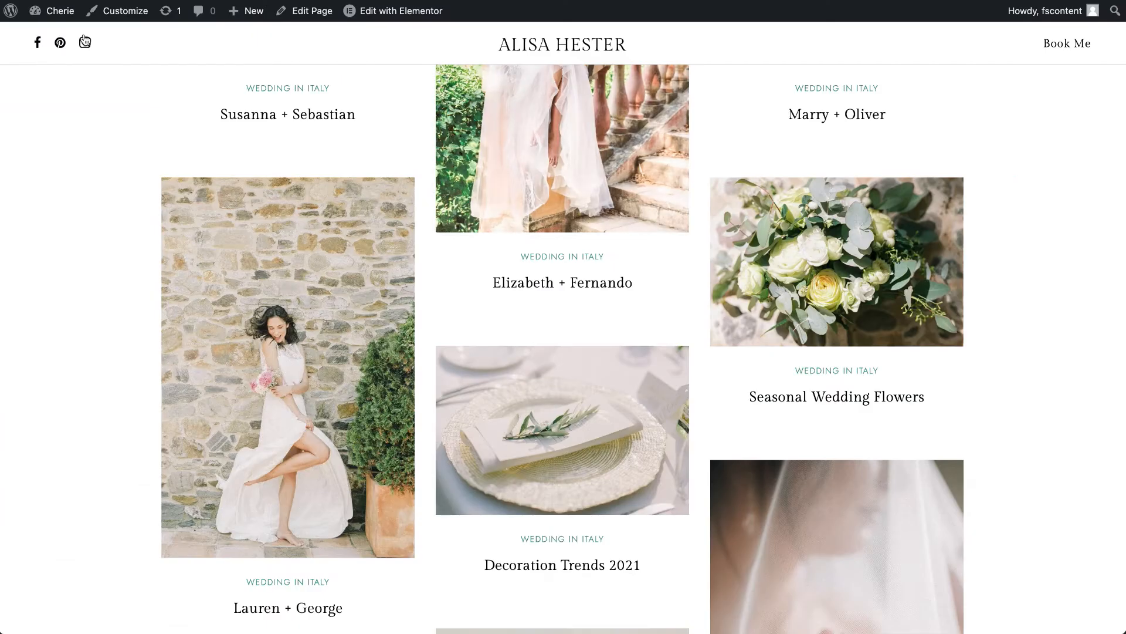
- Open the WordPress dashboard from the published page and bring up the list of Portfolio items
{"action": "left_click", "coordinate": [56, 11]}
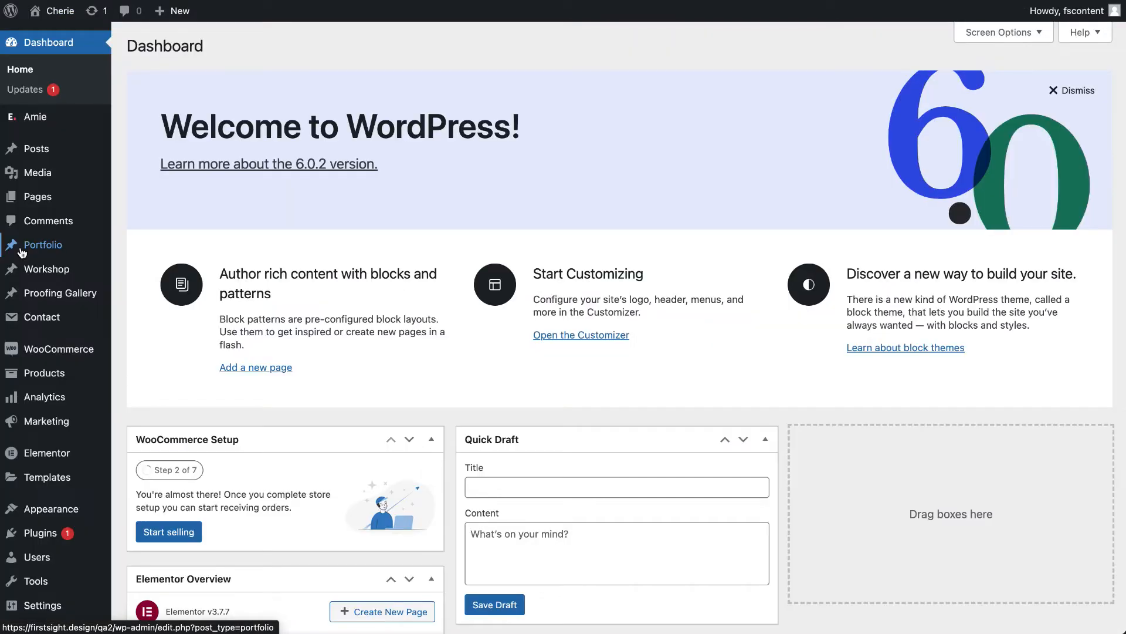
{"action": "mouse_move", "coordinate": [28, 455]}
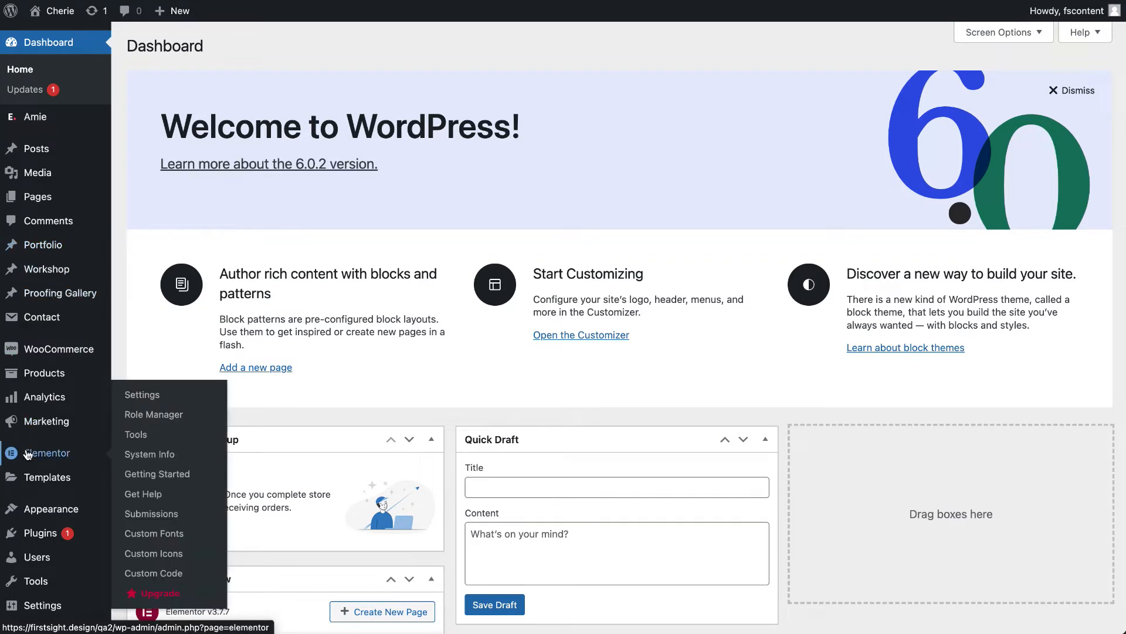
{"action": "mouse_move", "coordinate": [36, 245]}
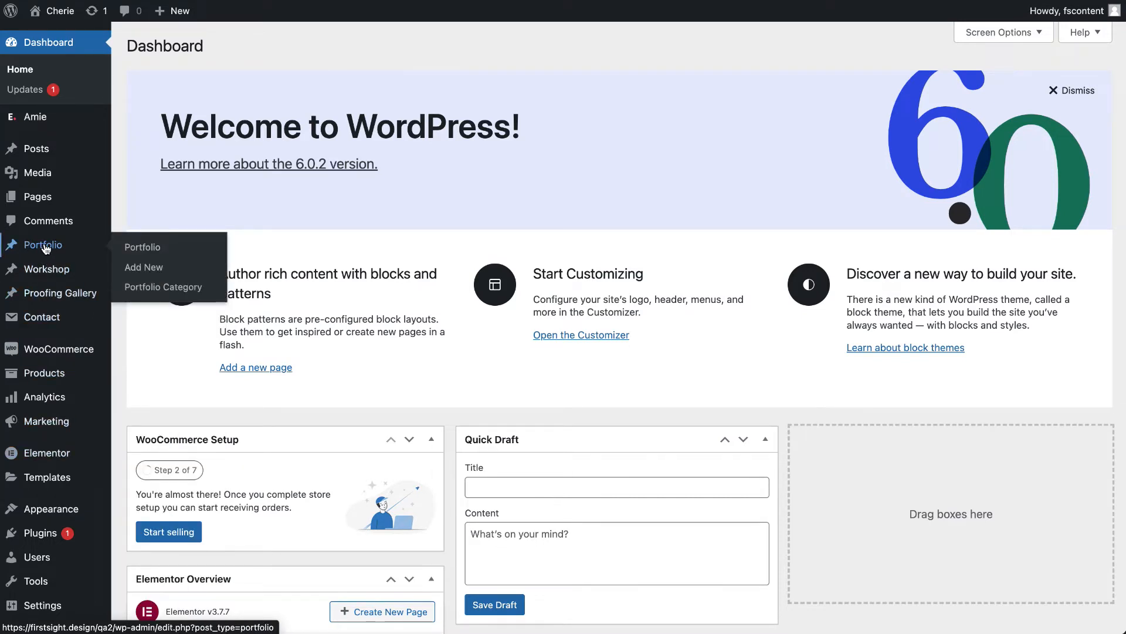
{"action": "left_click", "coordinate": [58, 251]}
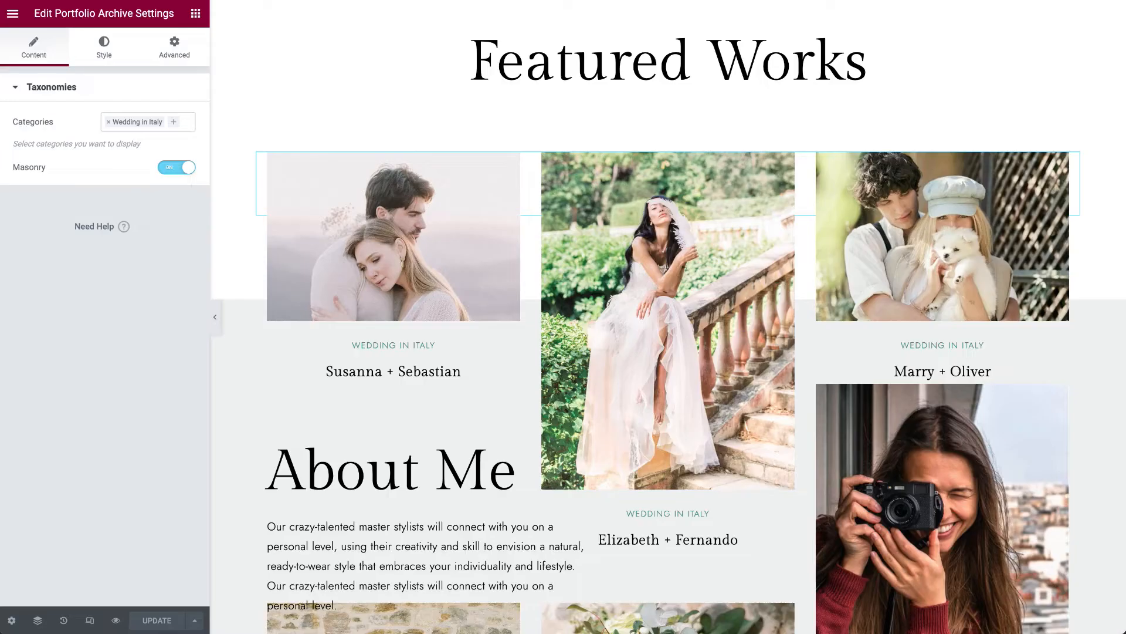
- Back in the page editor, open the About Me widget and examine its images, second-side title and description, and widget link
{"action": "scroll", "coordinate": [751, 283], "scroll_direction": "down", "scroll_amount": 1}
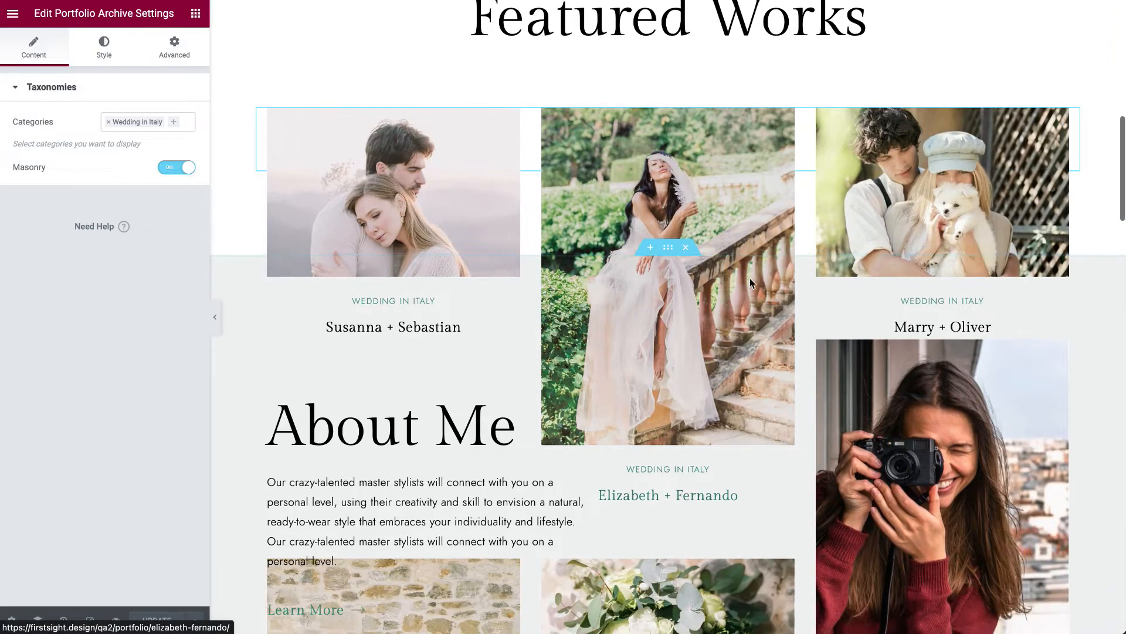
{"action": "scroll", "coordinate": [751, 283], "scroll_direction": "down", "scroll_amount": 4}
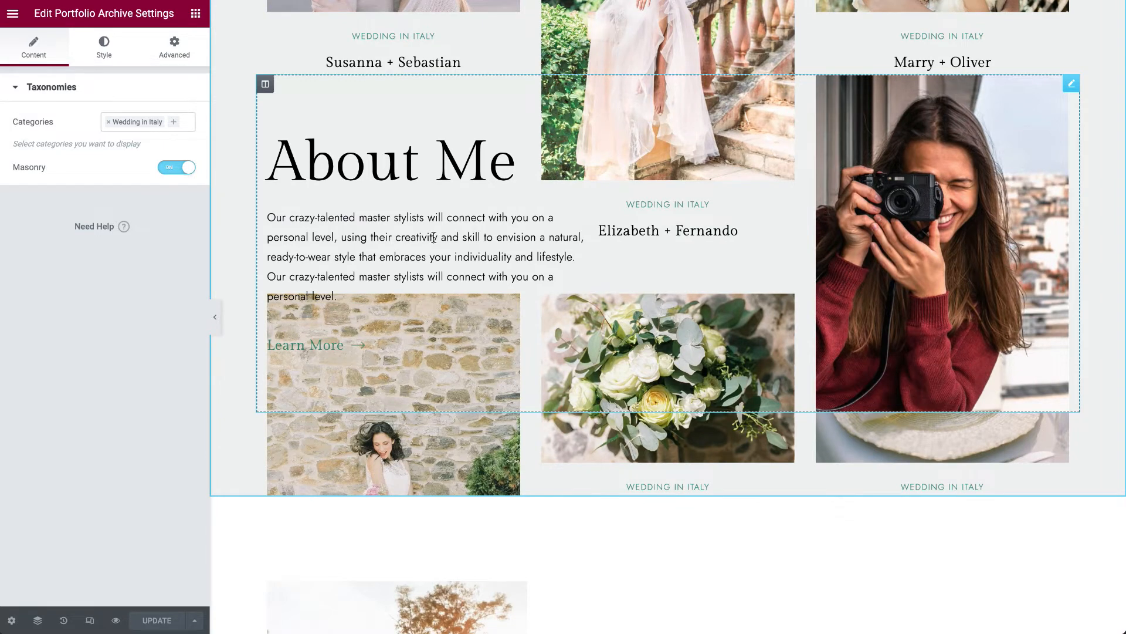
{"action": "left_click", "coordinate": [1072, 85]}
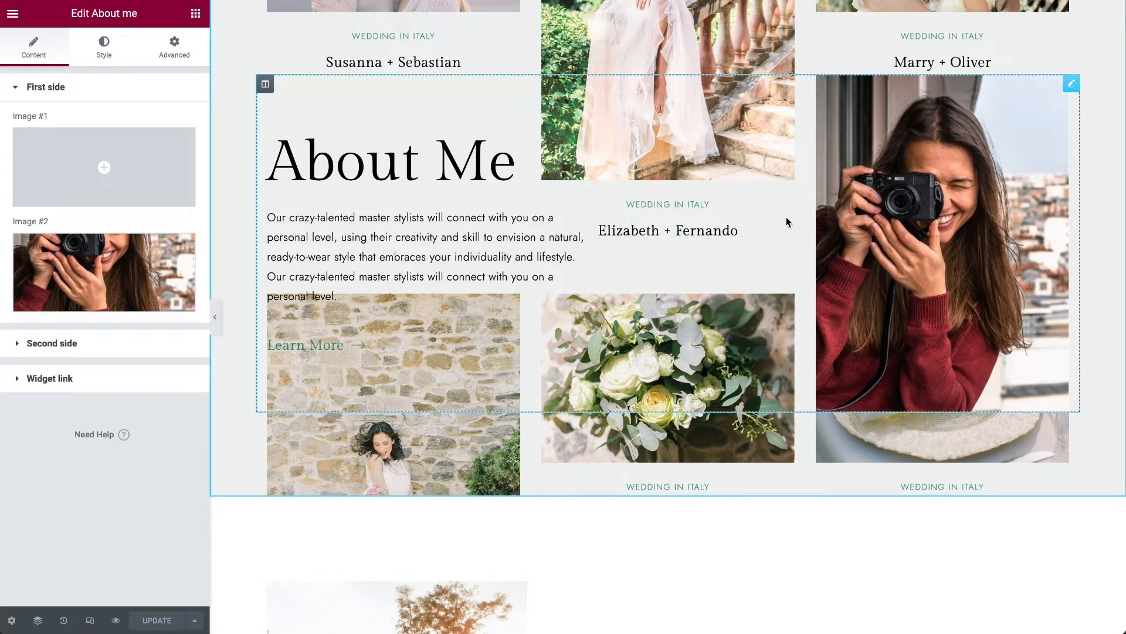
{"action": "mouse_move", "coordinate": [111, 261]}
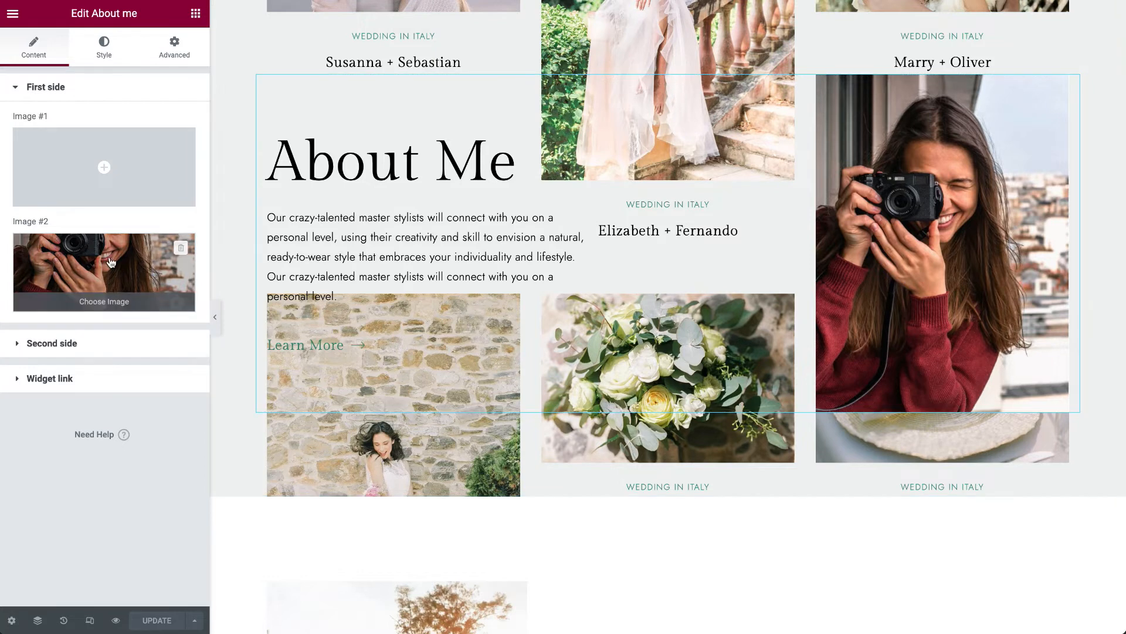
{"action": "left_click", "coordinate": [103, 344]}
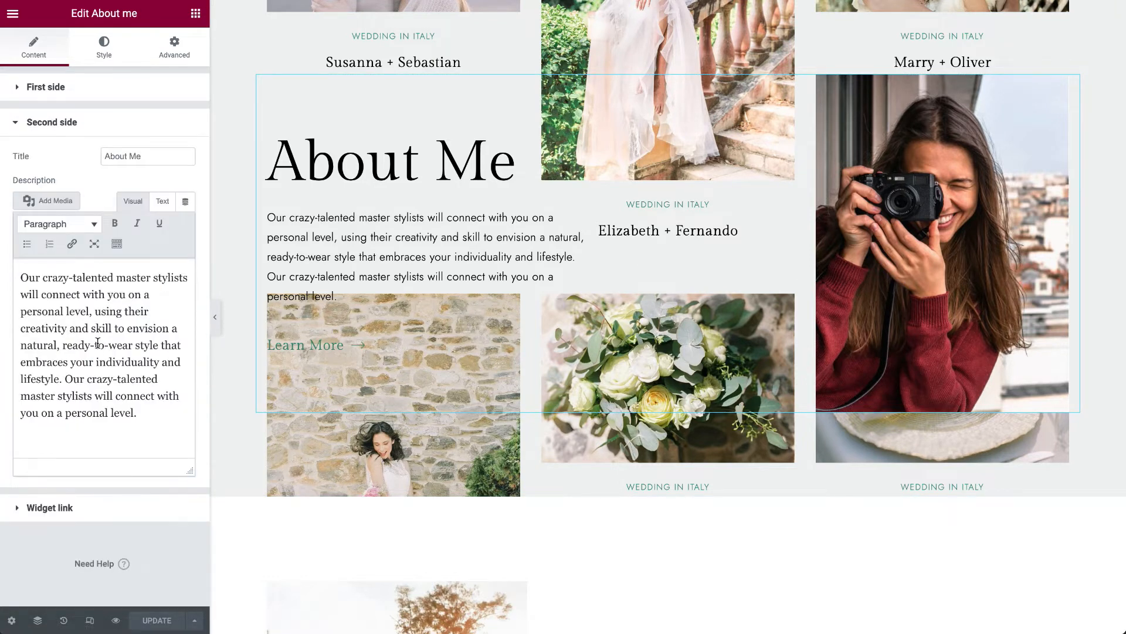
{"action": "left_click_drag", "start_coordinate": [26, 278], "coordinate": [117, 378]}
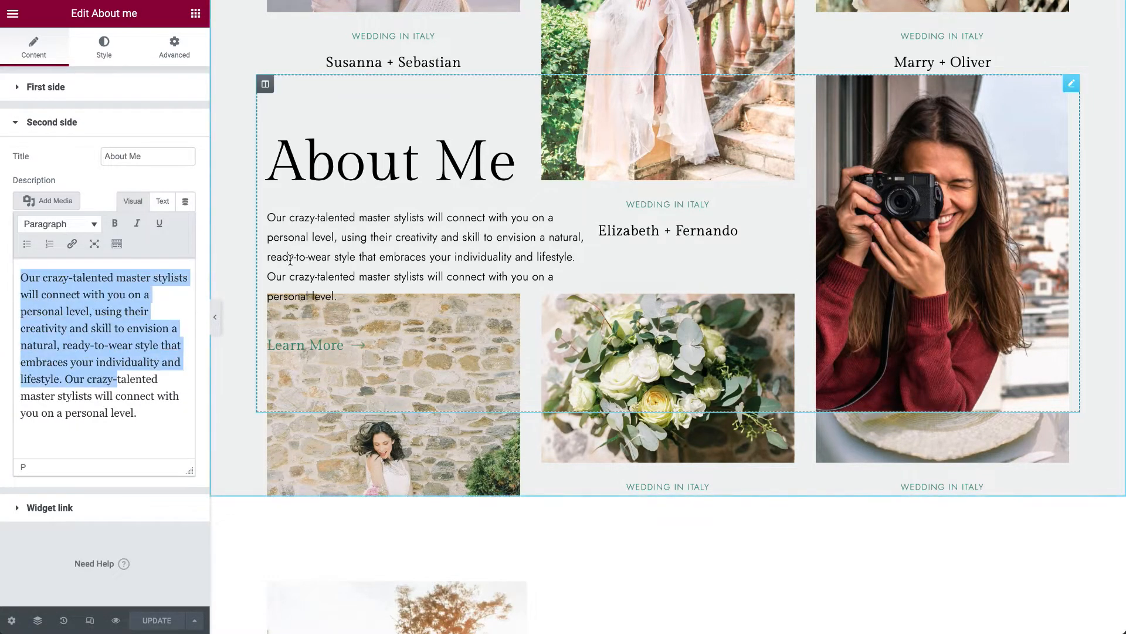
{"action": "left_click", "coordinate": [74, 525]}
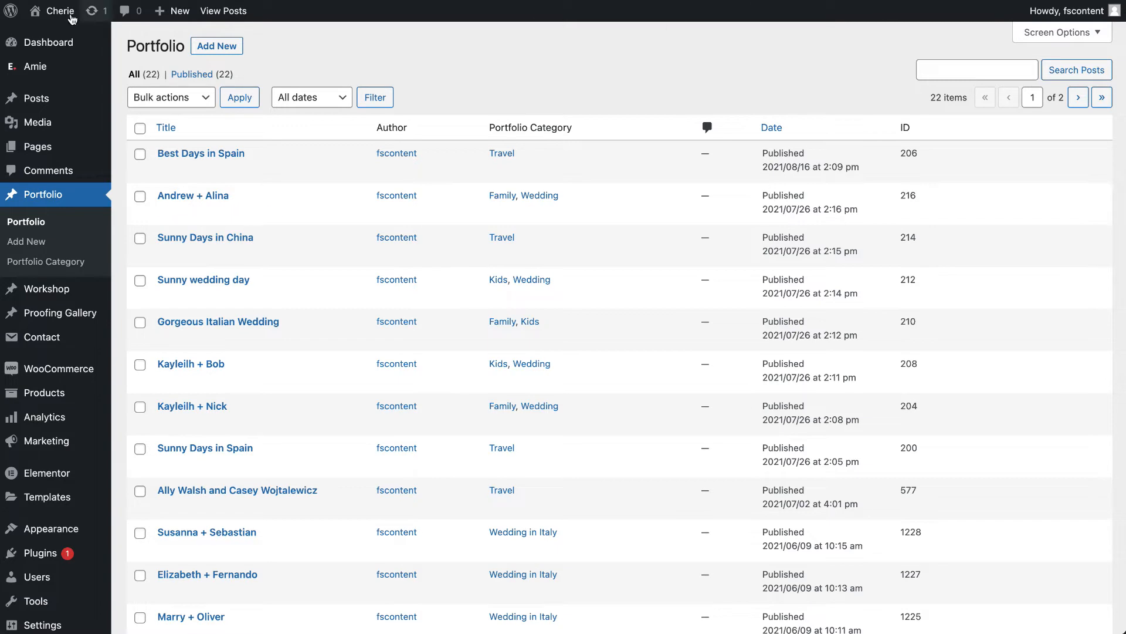
- Visit the website's front page from the Portfolio list and look further down the home page
{"action": "left_click", "coordinate": [50, 34]}
{"action": "scroll", "coordinate": [332, 379], "scroll_direction": "down", "scroll_amount": 20}
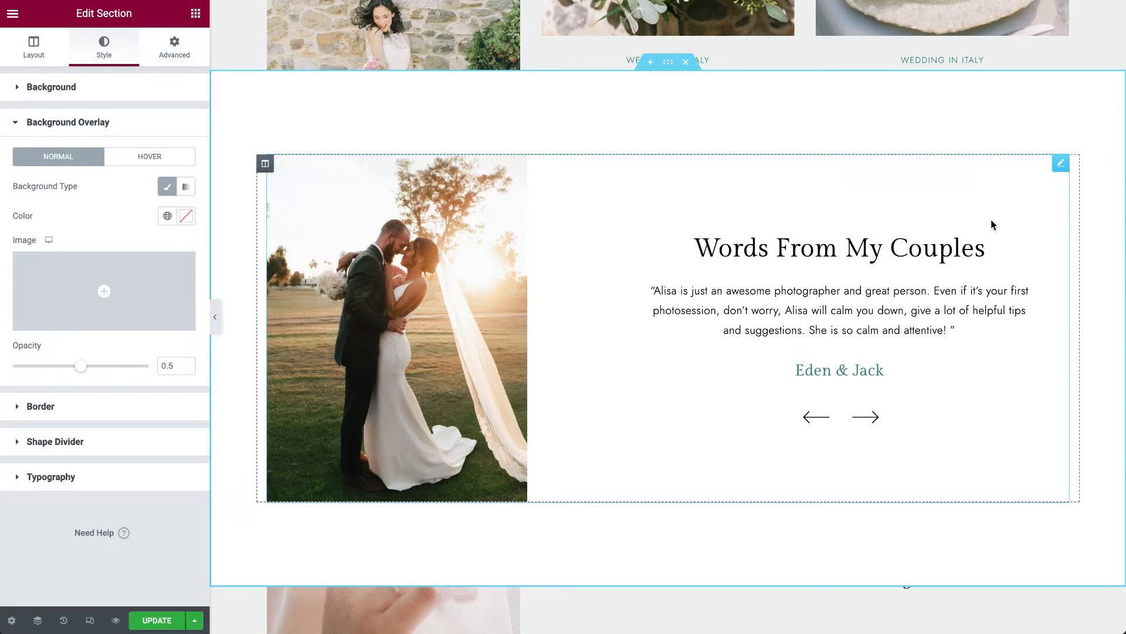
- Open the Words From My Couples testimonials widget in the editor and examine its title and the first slide's image, text and name
{"action": "left_click", "coordinate": [1060, 169]}
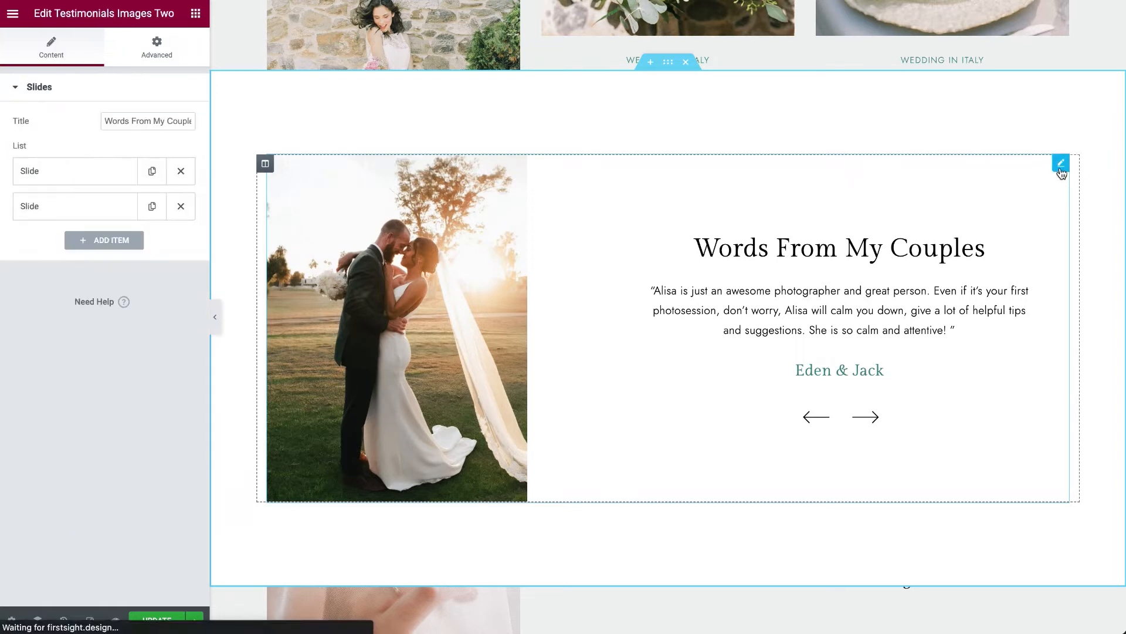
{"action": "left_click_drag", "start_coordinate": [113, 120], "coordinate": [239, 130]}
{"action": "left_click", "coordinate": [99, 170]}
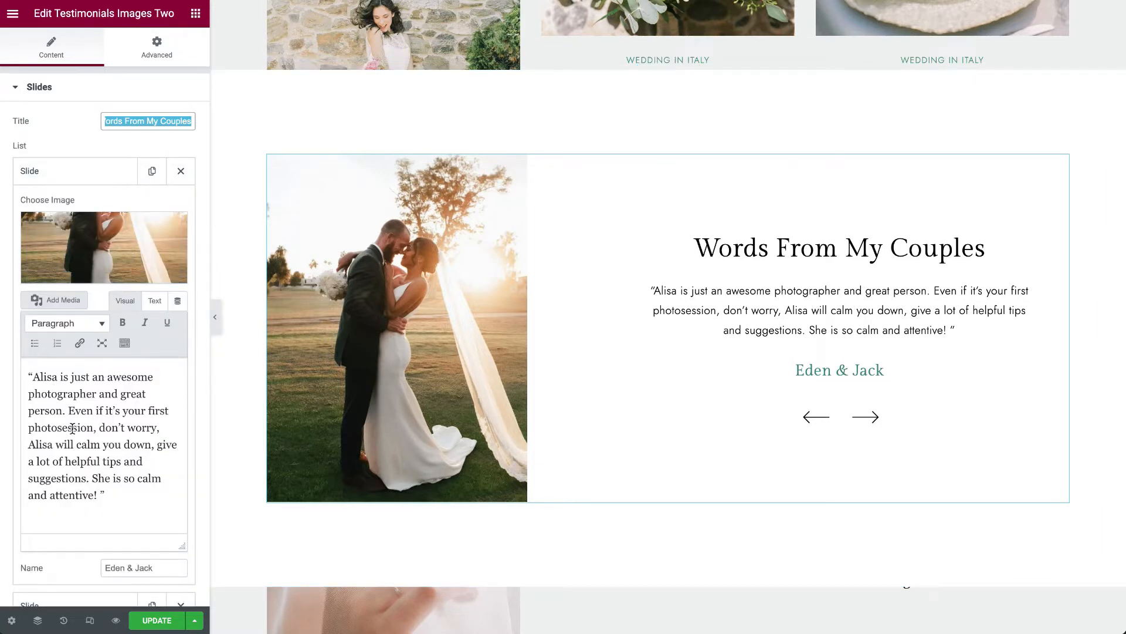
{"action": "scroll", "coordinate": [199, 490], "scroll_direction": "down", "scroll_amount": 3}
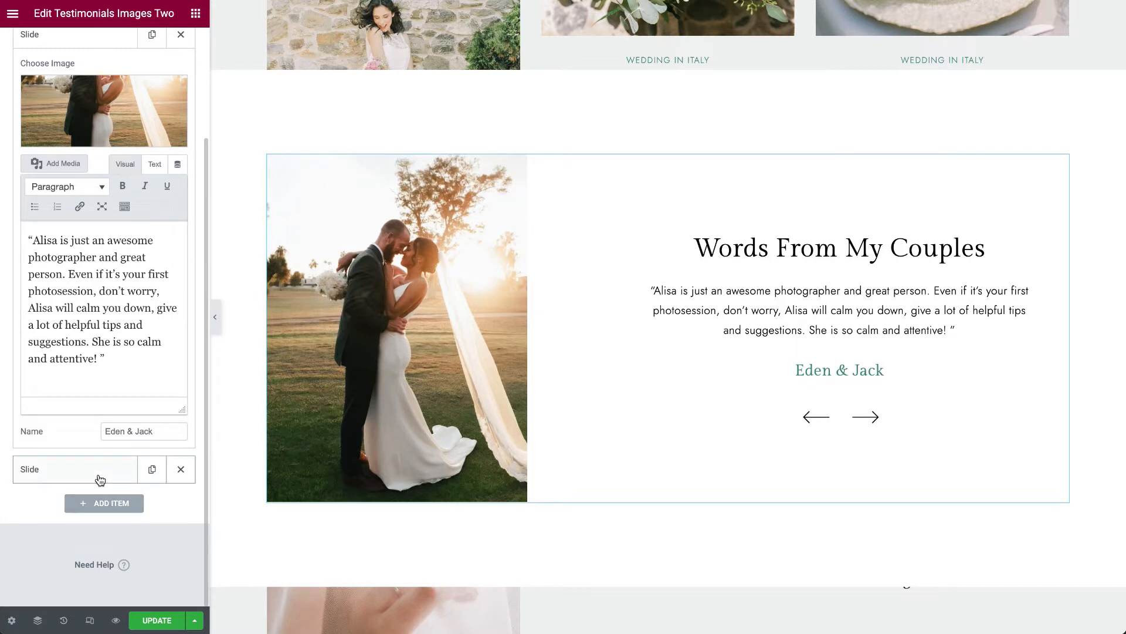
{"action": "scroll", "coordinate": [436, 481], "scroll_direction": "down", "scroll_amount": 9}
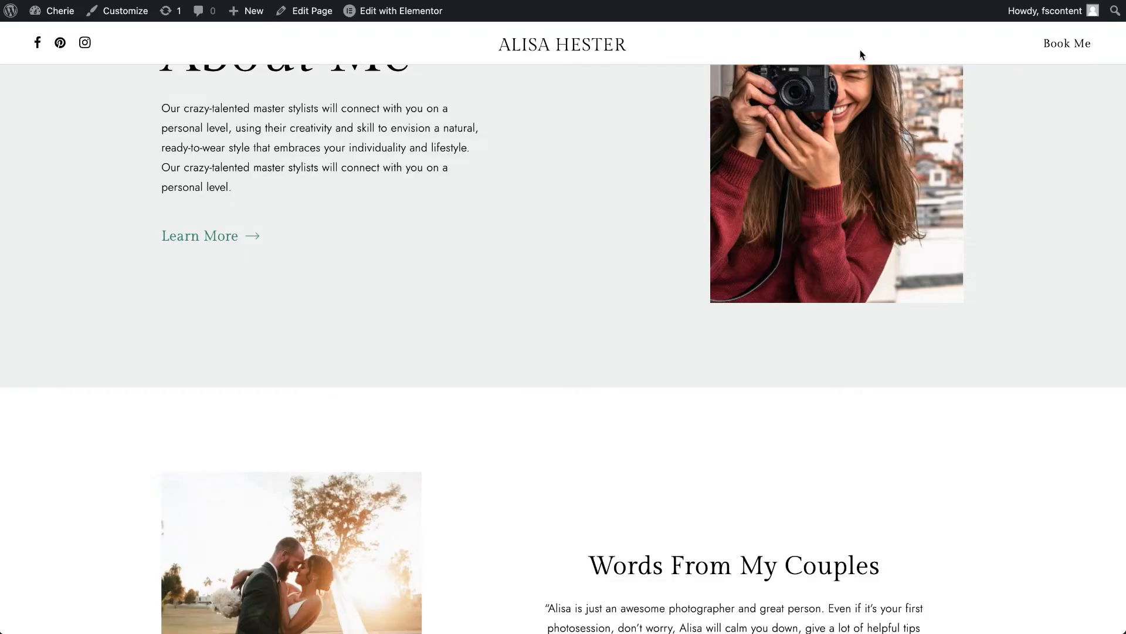
- Open the Info Section widget below the testimonials for editing and examine its background image, alignment, title and button settings
{"action": "scroll", "coordinate": [804, 191], "scroll_direction": "down", "scroll_amount": 10}
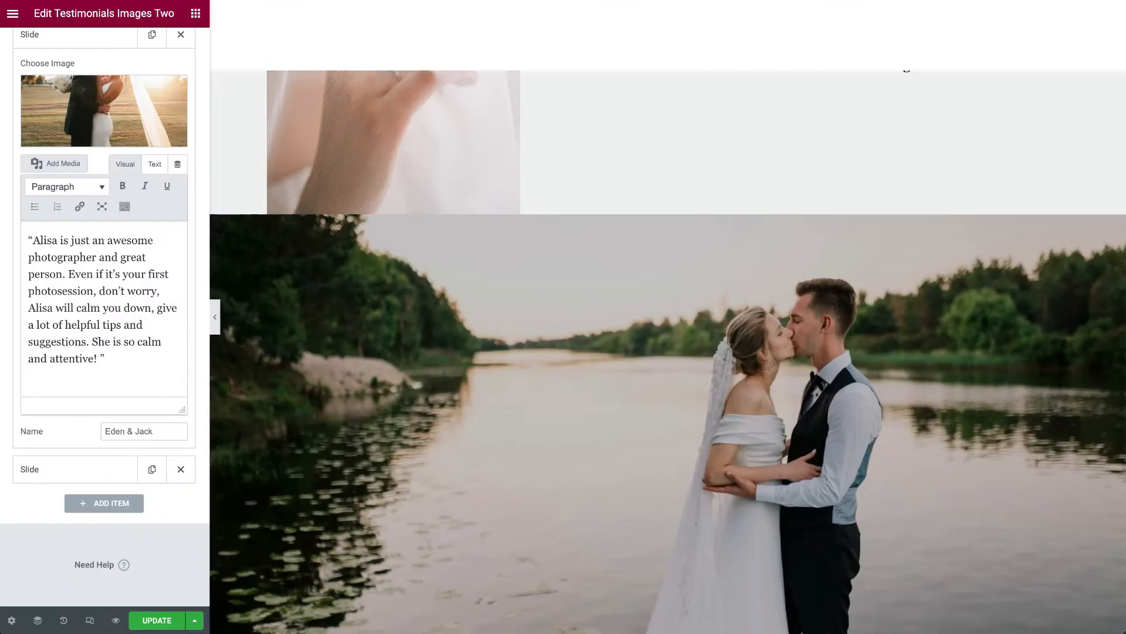
{"action": "right_click", "coordinate": [702, 355]}
{"action": "left_click", "coordinate": [724, 361]}
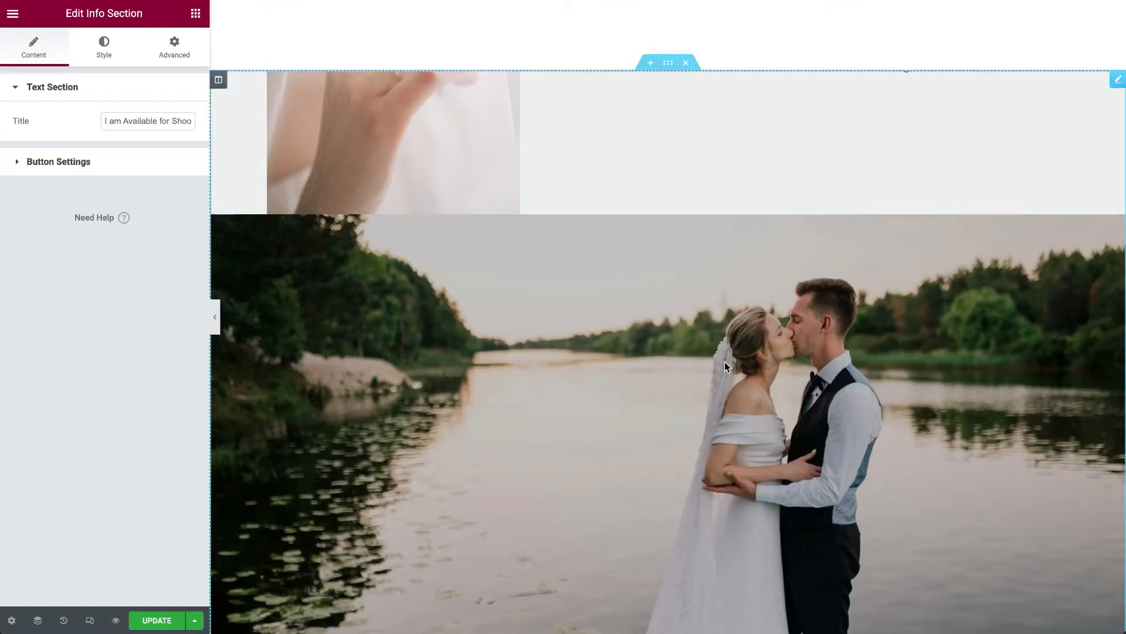
{"action": "left_click", "coordinate": [104, 46]}
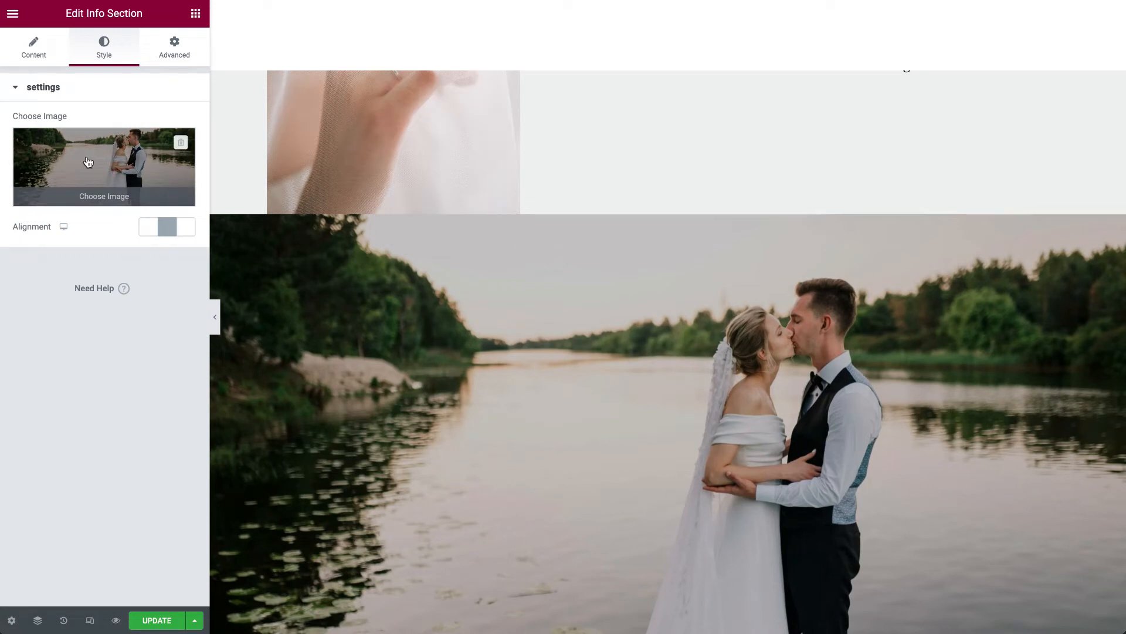
{"action": "left_click", "coordinate": [41, 60]}
{"action": "left_click_drag", "start_coordinate": [104, 125], "coordinate": [221, 121]}
{"action": "left_click", "coordinate": [170, 162]}
{"action": "left_click", "coordinate": [101, 122]}
{"action": "left_click", "coordinate": [87, 86]}
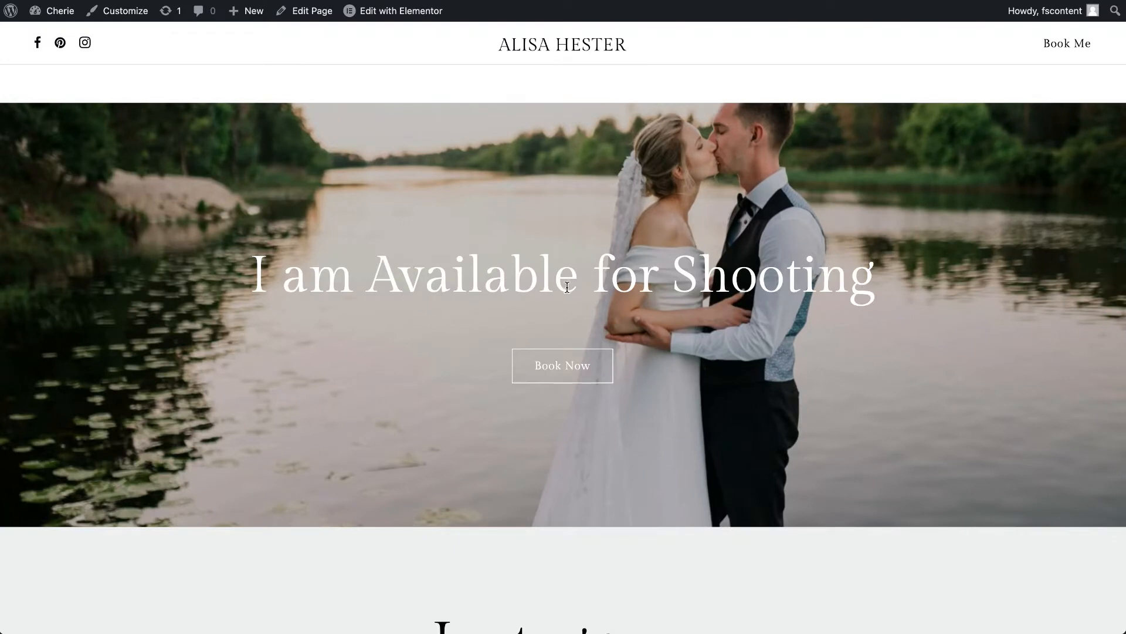
- On the published page, bring up the Book Appointment form from the shooting availability section, view it and close it
{"action": "left_click", "coordinate": [560, 369]}
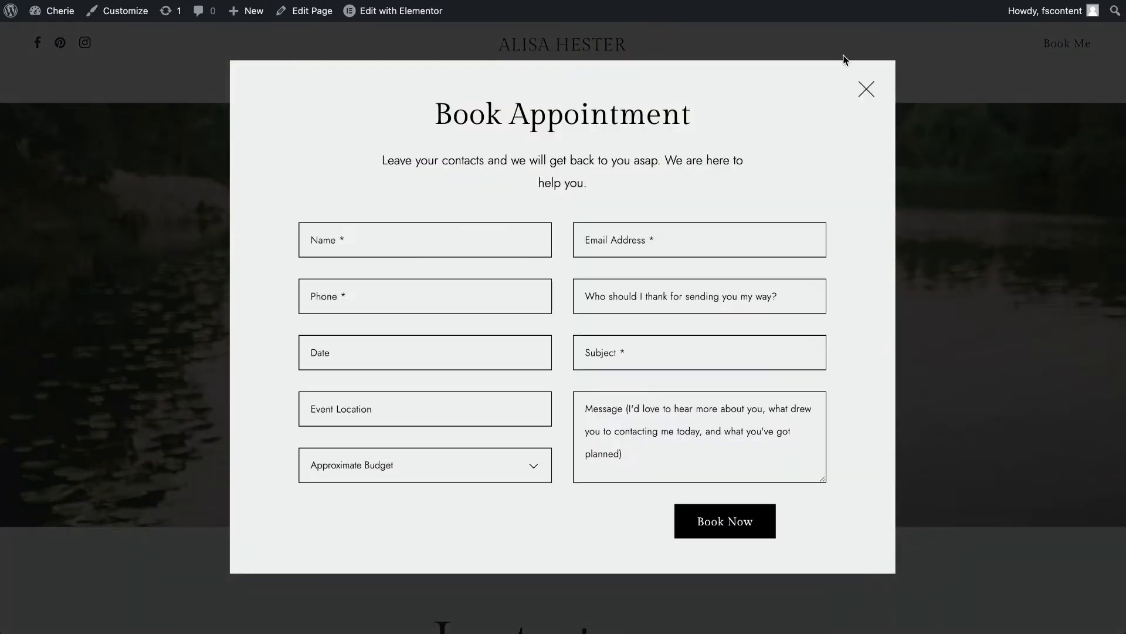
{"action": "left_click", "coordinate": [866, 89]}
{"action": "scroll", "coordinate": [755, 333], "scroll_direction": "down", "scroll_amount": 5}
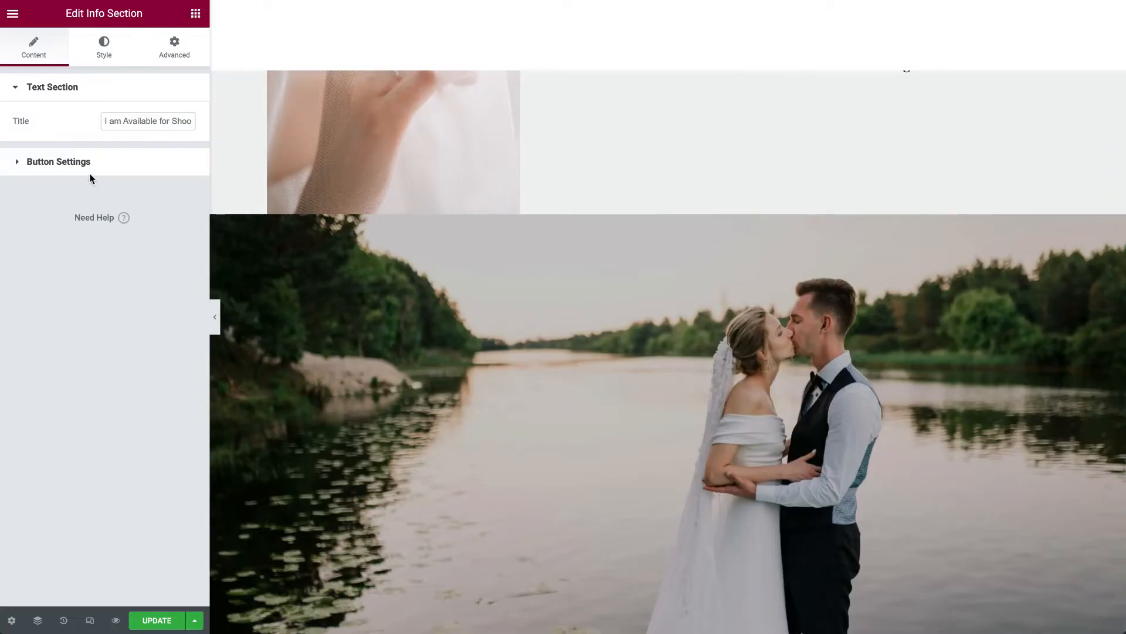
- Back in the editor, examine the Info Section's button text, Boxzilla, page link, popup, custom link and usage settings
{"action": "left_click", "coordinate": [88, 165]}
{"action": "left_click_drag", "start_coordinate": [106, 156], "coordinate": [146, 156]}
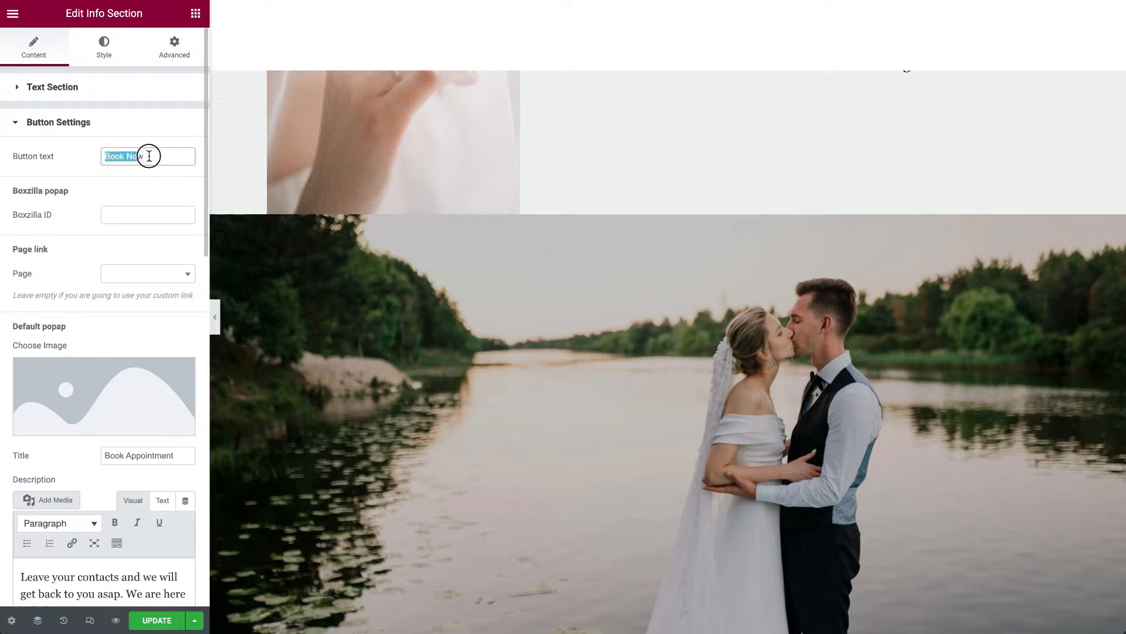
{"action": "scroll", "coordinate": [199, 305], "scroll_direction": "down", "scroll_amount": 1}
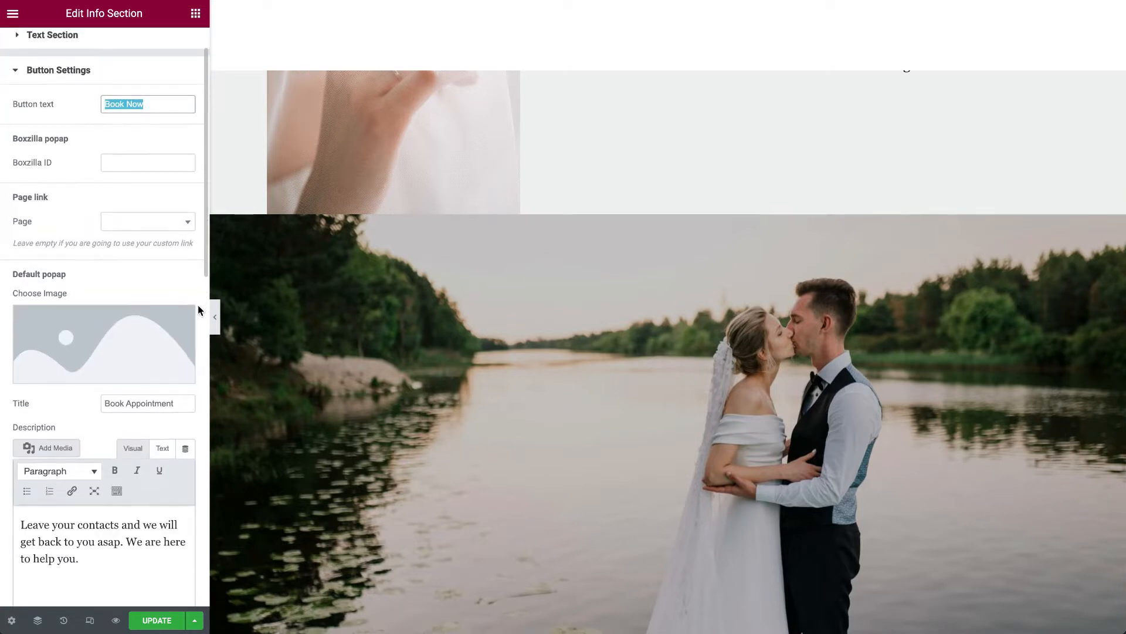
{"action": "scroll", "coordinate": [198, 305], "scroll_direction": "down", "scroll_amount": 7}
{"action": "scroll", "coordinate": [198, 305], "scroll_direction": "down", "scroll_amount": 7}
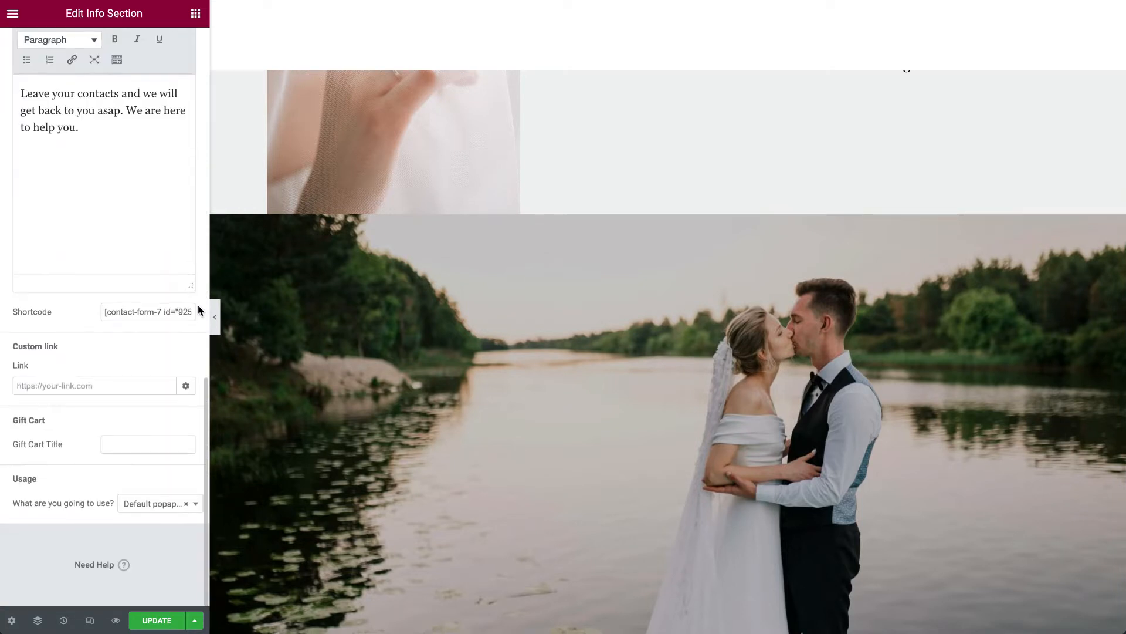
{"action": "scroll", "coordinate": [198, 305], "scroll_direction": "up", "scroll_amount": 5}
{"action": "scroll", "coordinate": [198, 305], "scroll_direction": "down", "scroll_amount": 2}
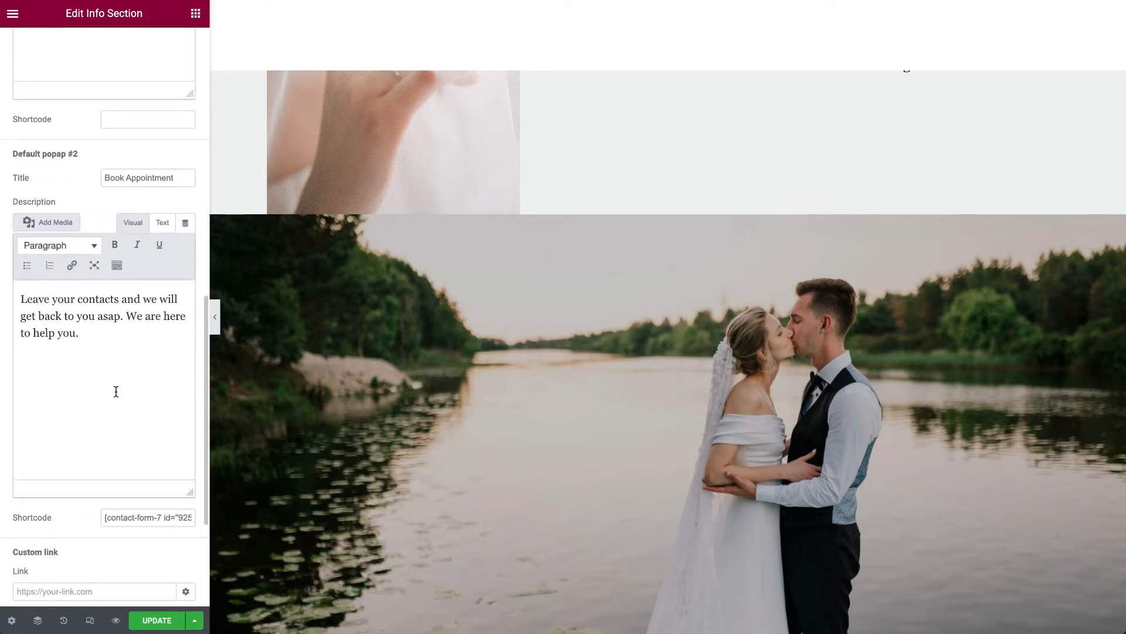
- Review the shortcode and description of Default popup #2 in the Info Section, and save the page
{"action": "left_click_drag", "start_coordinate": [104, 517], "coordinate": [221, 520]}
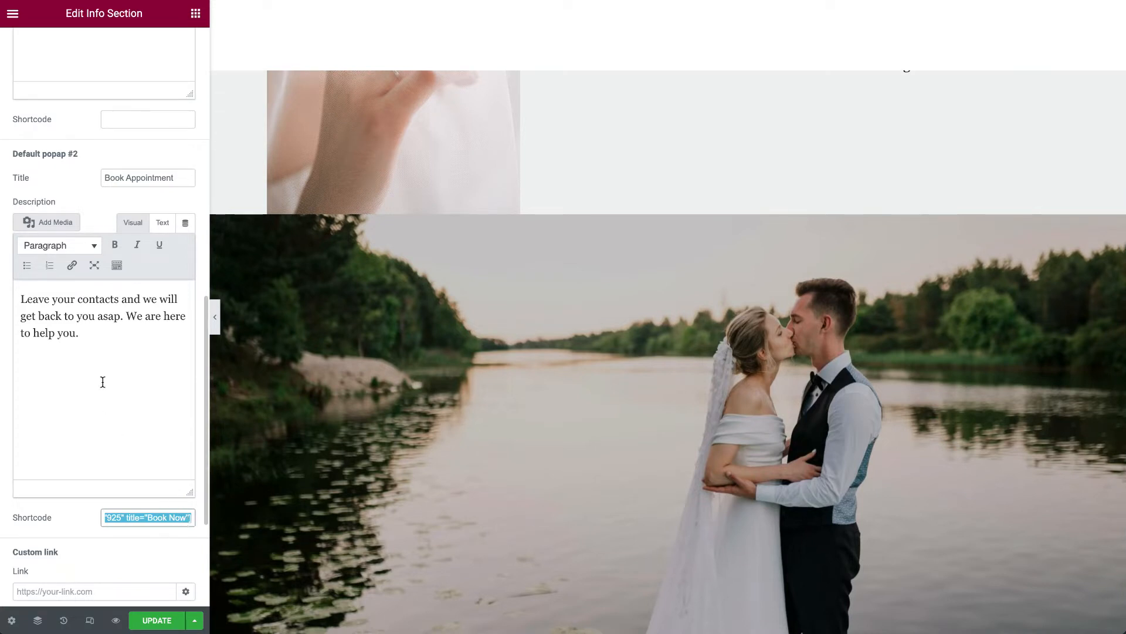
{"action": "left_click_drag", "start_coordinate": [116, 357], "coordinate": [12, 284]}
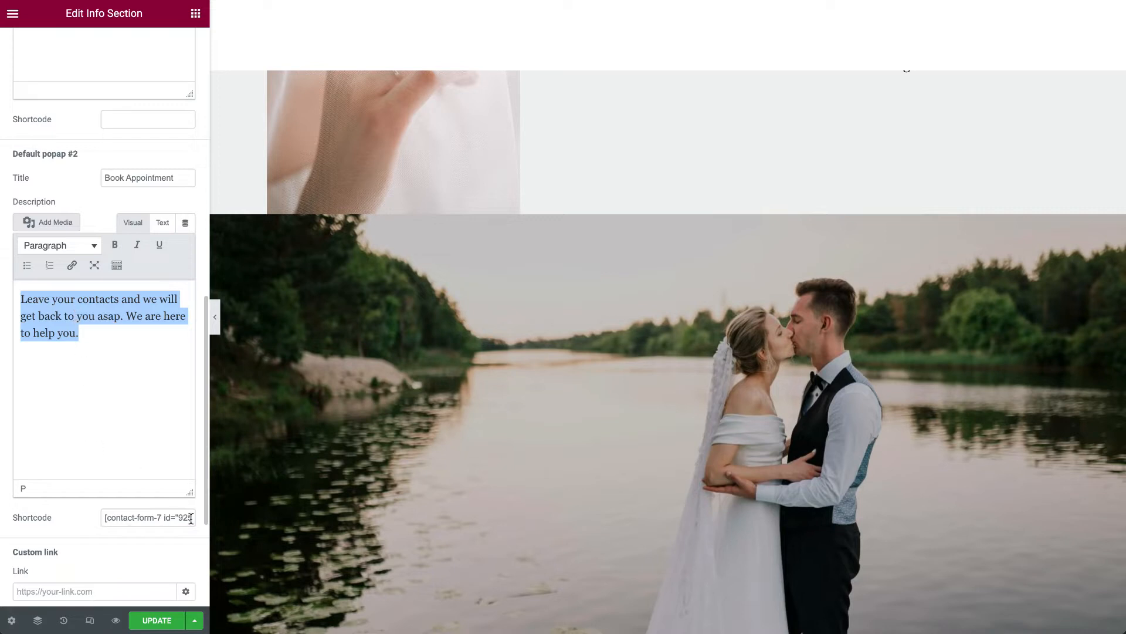
{"action": "scroll", "coordinate": [141, 402], "scroll_direction": "down", "scroll_amount": 2}
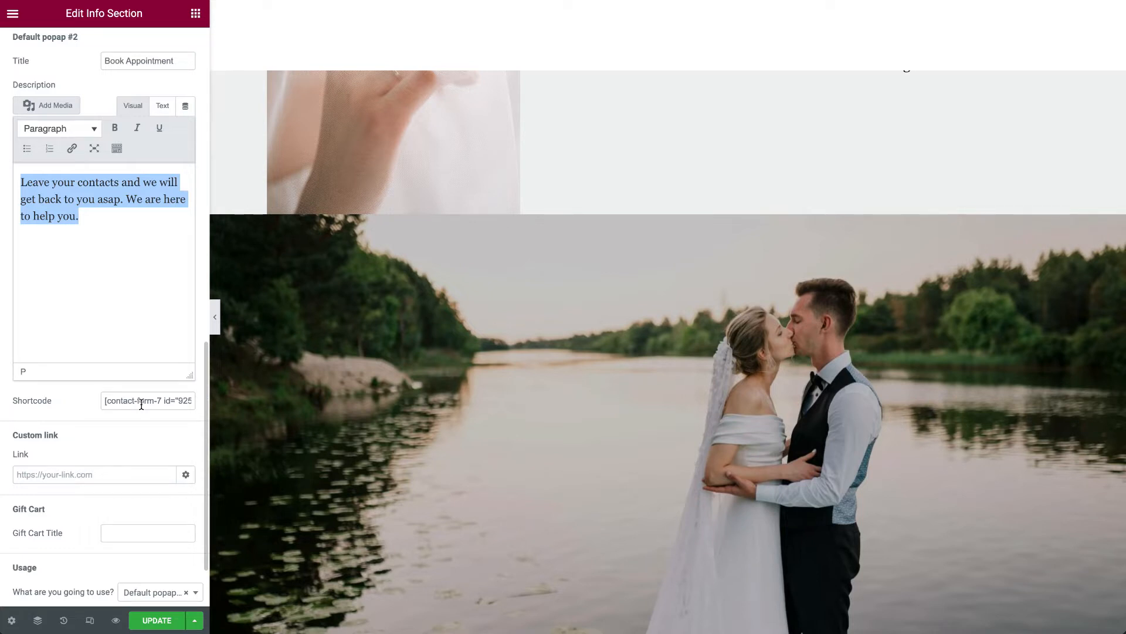
{"action": "left_click", "coordinate": [157, 620]}
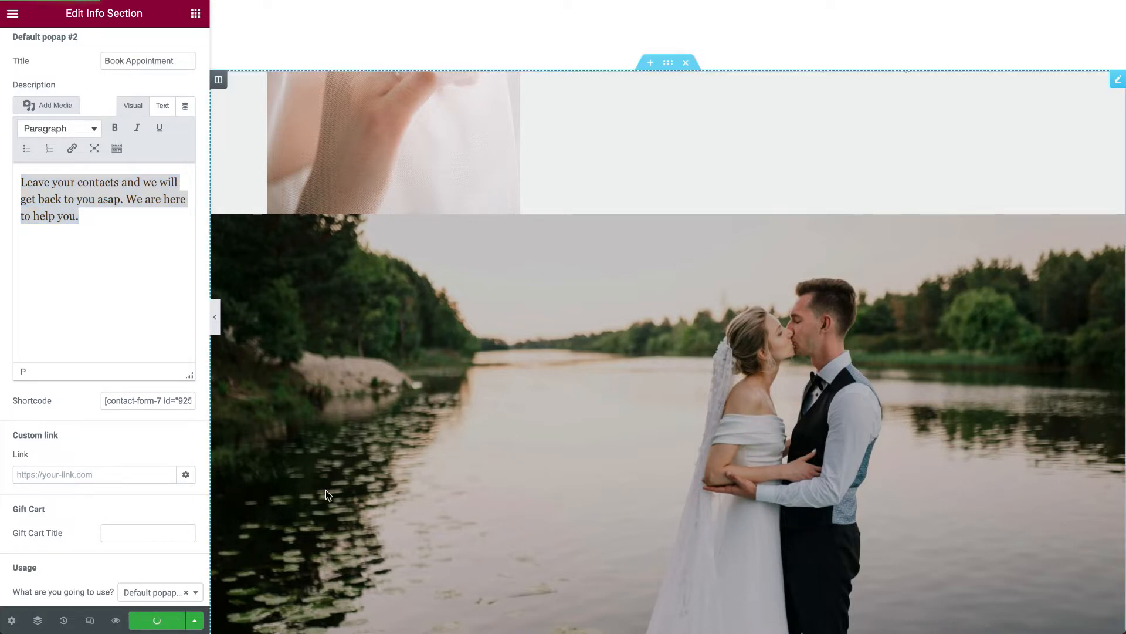
- Examine the Instagram section's heading widget and the feed widget's shortcode in the page editor
{"action": "scroll", "coordinate": [496, 412], "scroll_direction": "down", "scroll_amount": 10}
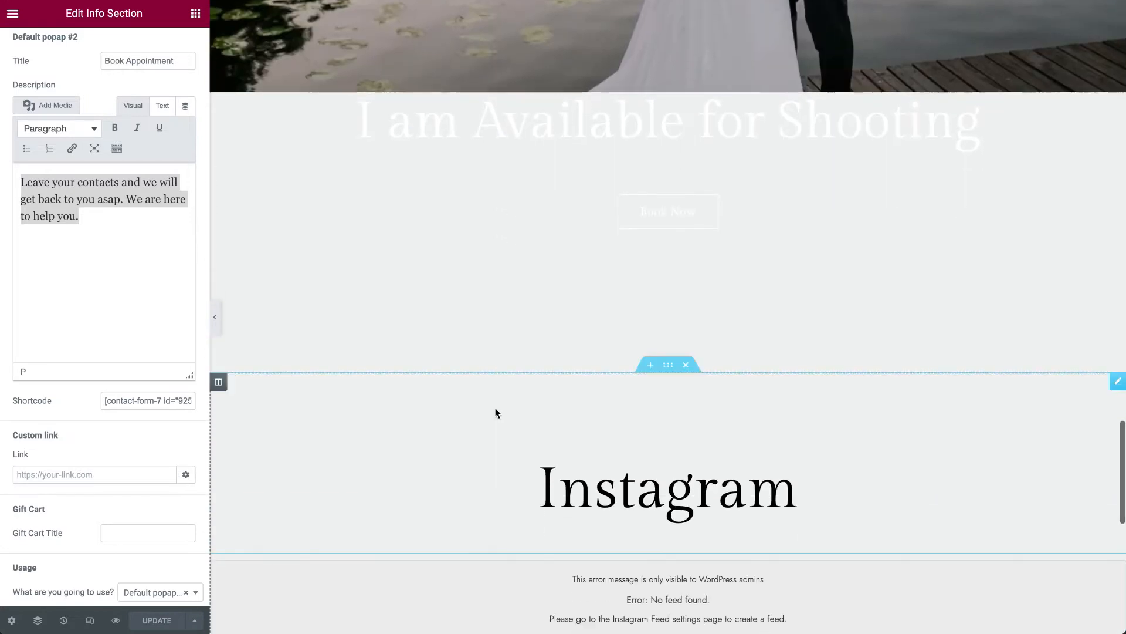
{"action": "scroll", "coordinate": [505, 405], "scroll_direction": "down", "scroll_amount": 3}
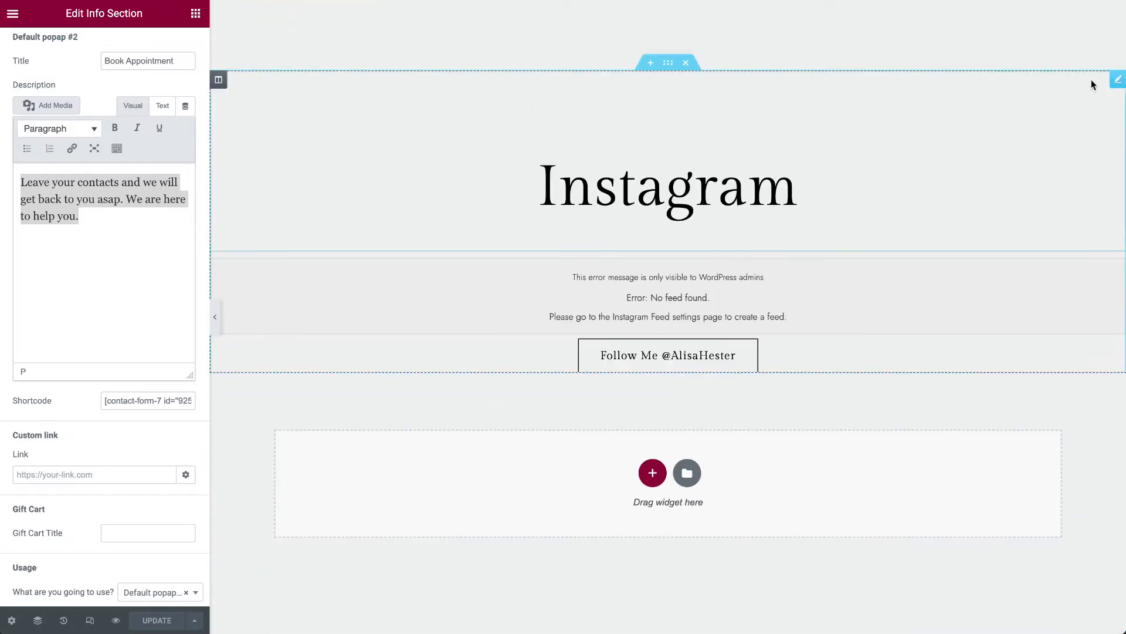
{"action": "left_click", "coordinate": [1117, 82]}
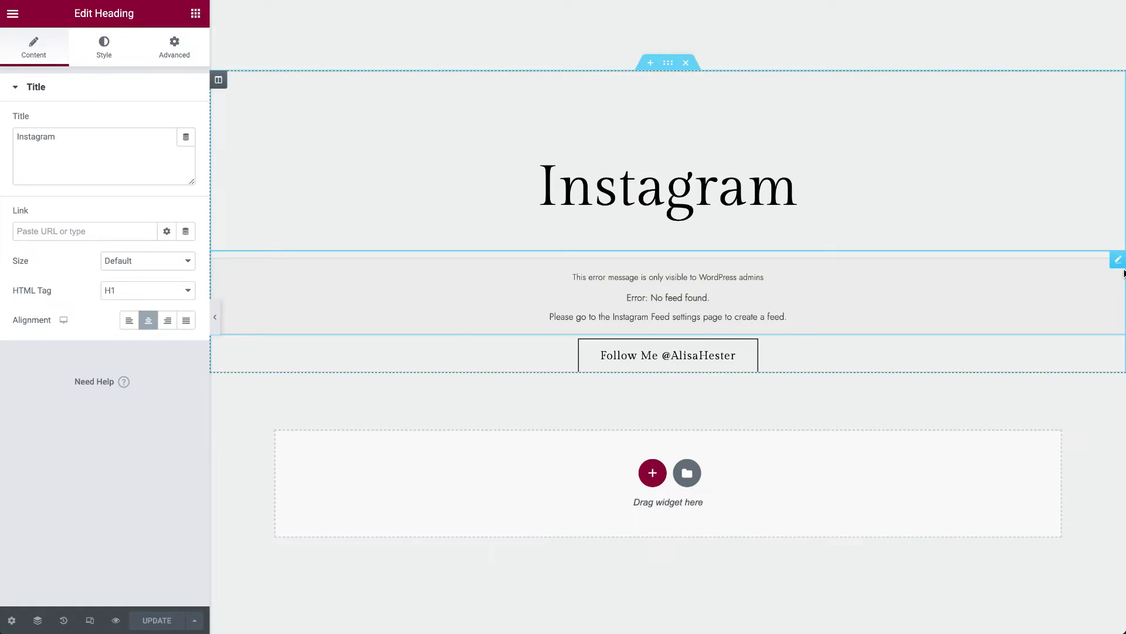
{"action": "left_click", "coordinate": [1118, 260]}
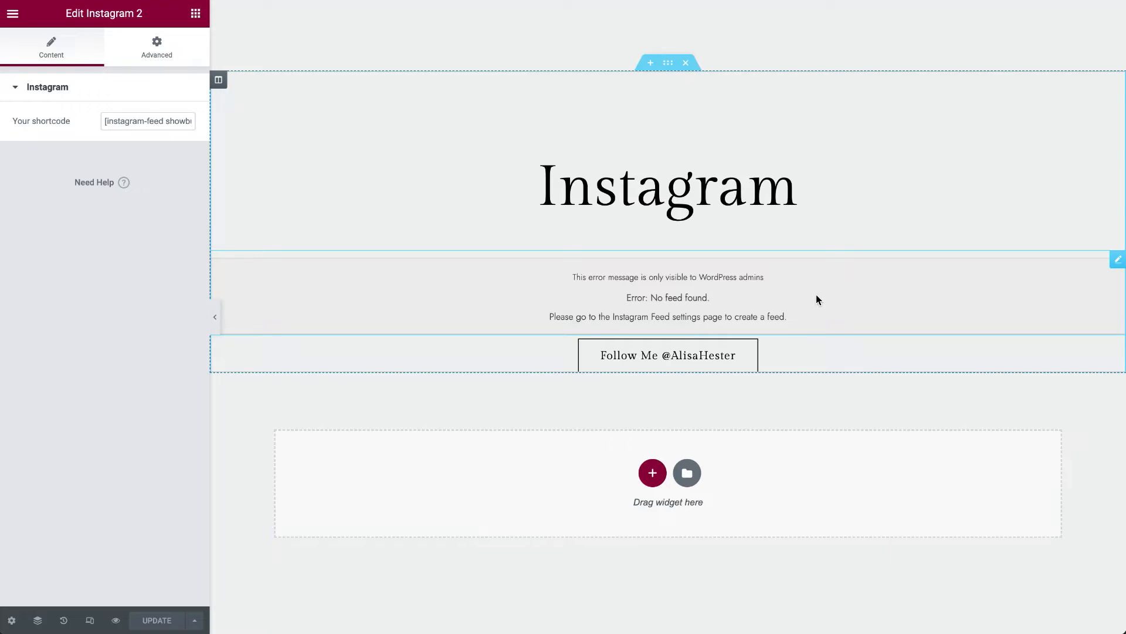
{"action": "scroll", "coordinate": [816, 295], "scroll_direction": "down", "scroll_amount": 5}
{"action": "scroll", "coordinate": [819, 299], "scroll_direction": "up", "scroll_amount": 10}
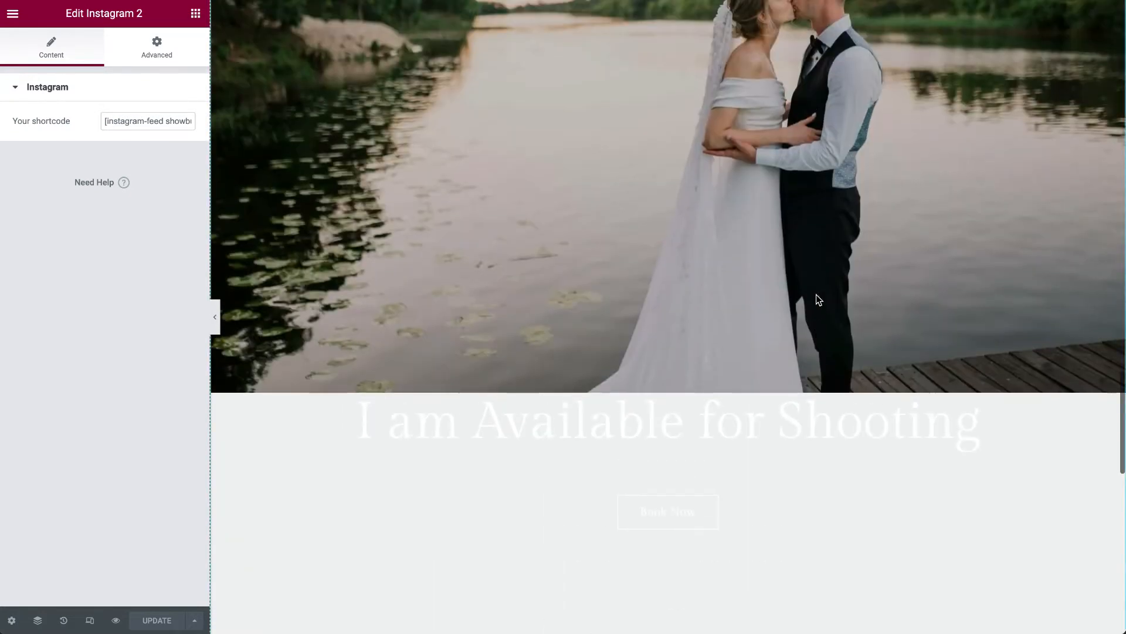
{"action": "scroll", "coordinate": [819, 299], "scroll_direction": "up", "scroll_amount": 15}
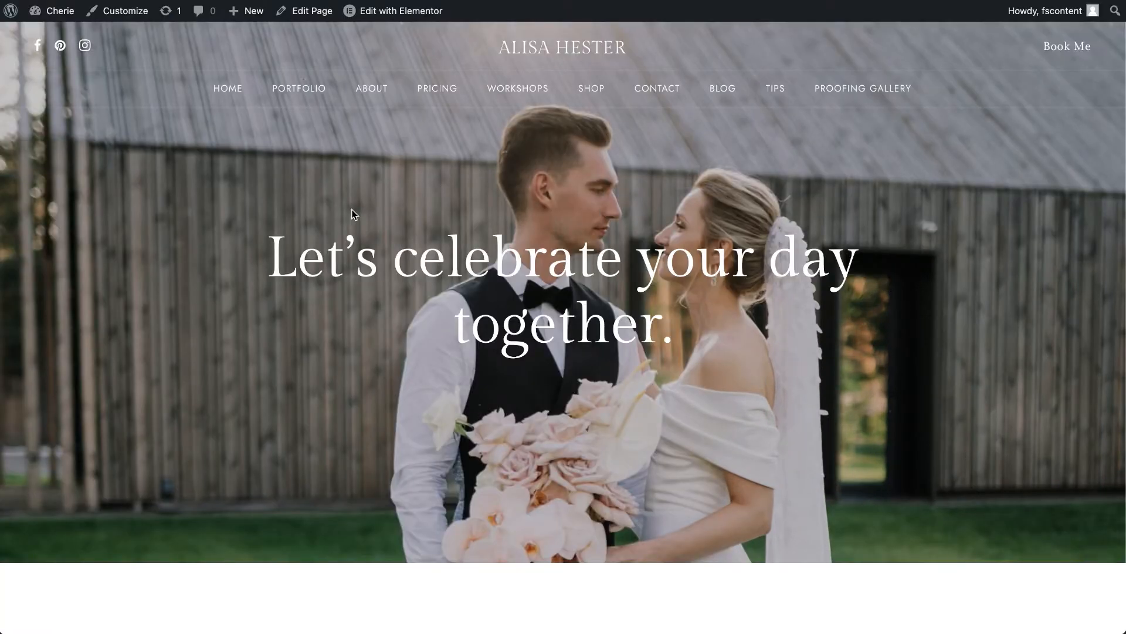
- Visit the website's Catalog Default portfolio page, load more projects and look through the grid
{"action": "mouse_move", "coordinate": [303, 88]}
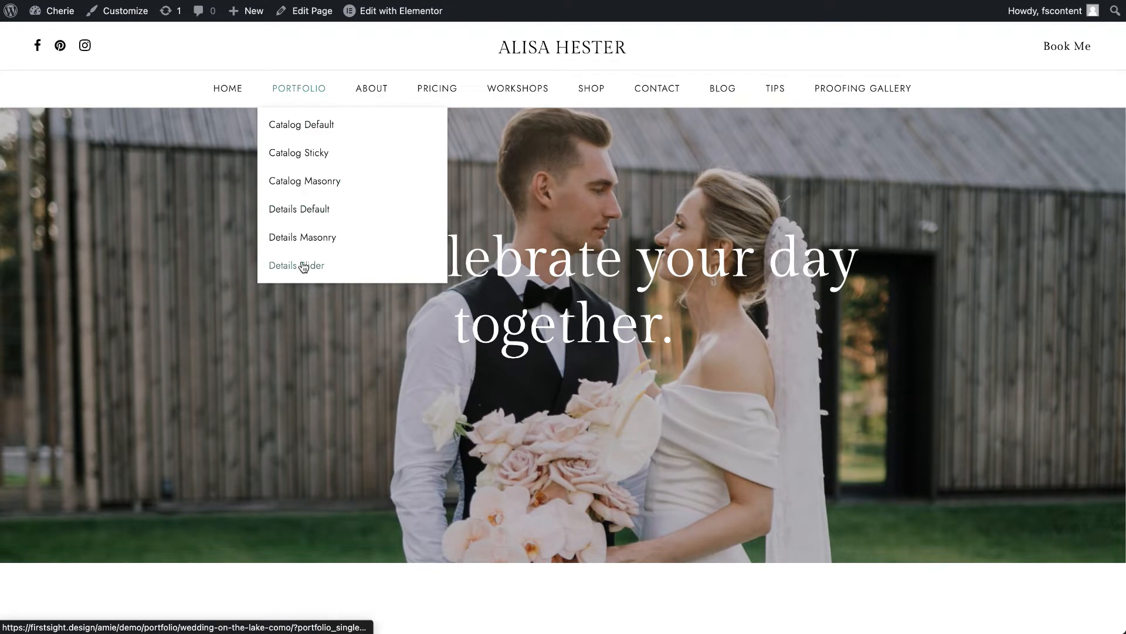
{"action": "left_click", "coordinate": [327, 133]}
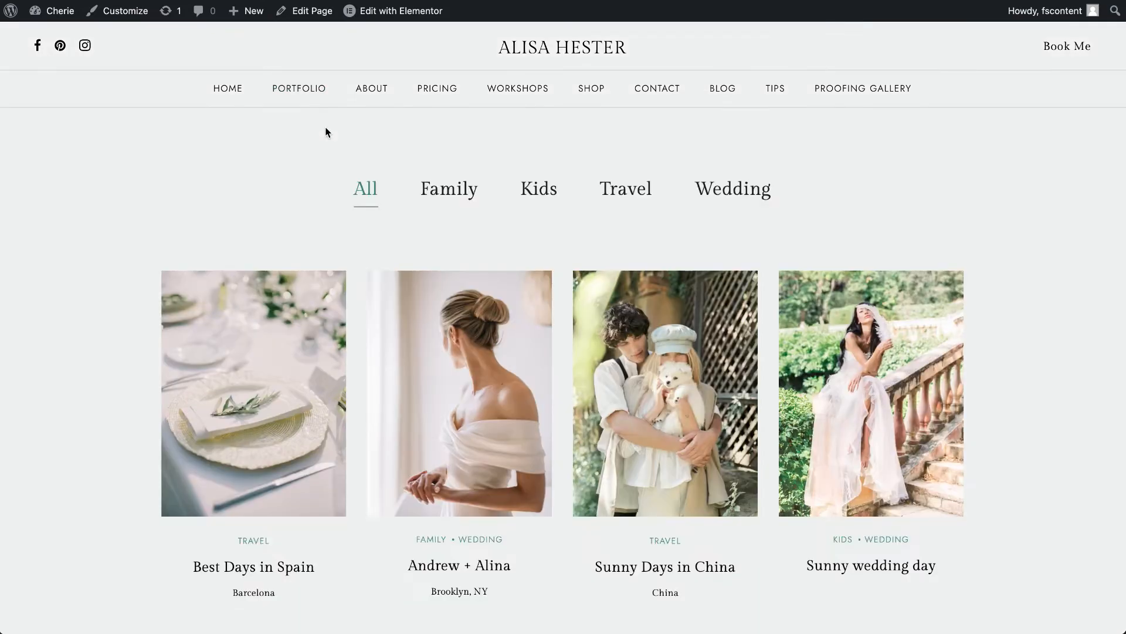
{"action": "scroll", "coordinate": [297, 379], "scroll_direction": "down", "scroll_amount": 10}
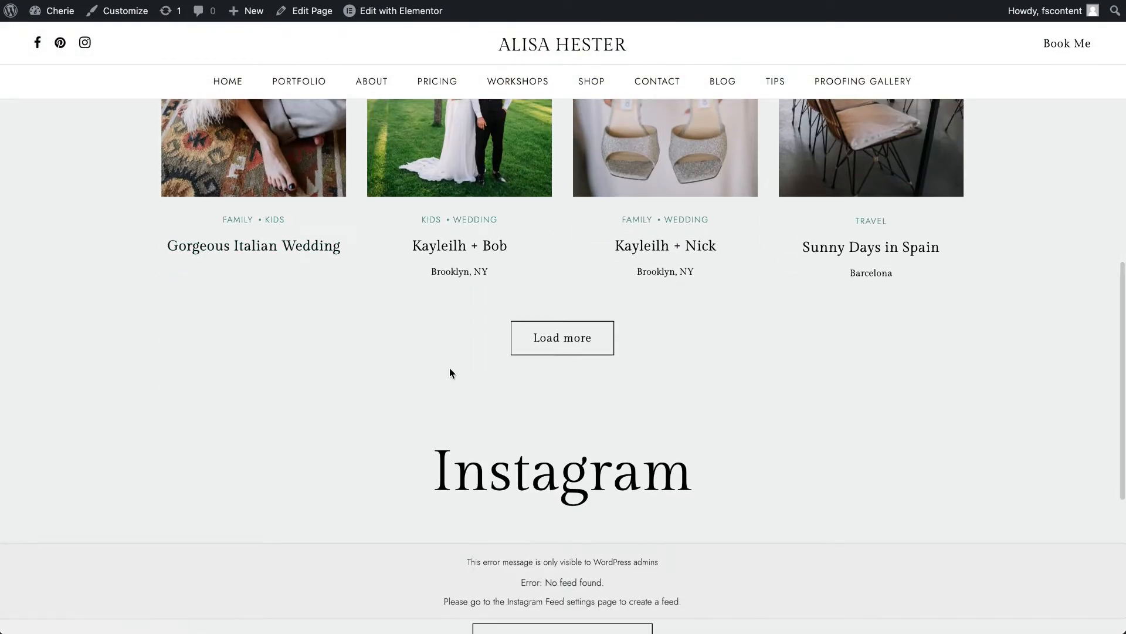
{"action": "left_click", "coordinate": [531, 347]}
{"action": "scroll", "coordinate": [336, 376], "scroll_direction": "up", "scroll_amount": 10}
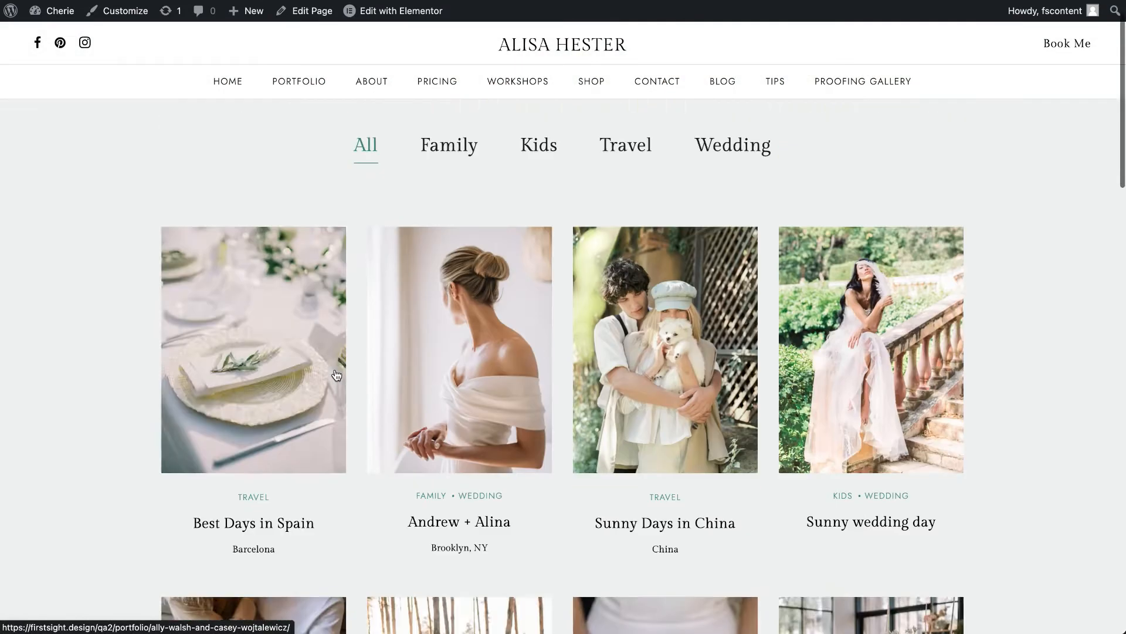
- Filter the default portfolio catalog by the Family, Travel and Wedding categories in turn
{"action": "left_click", "coordinate": [446, 202]}
{"action": "left_click", "coordinate": [639, 192]}
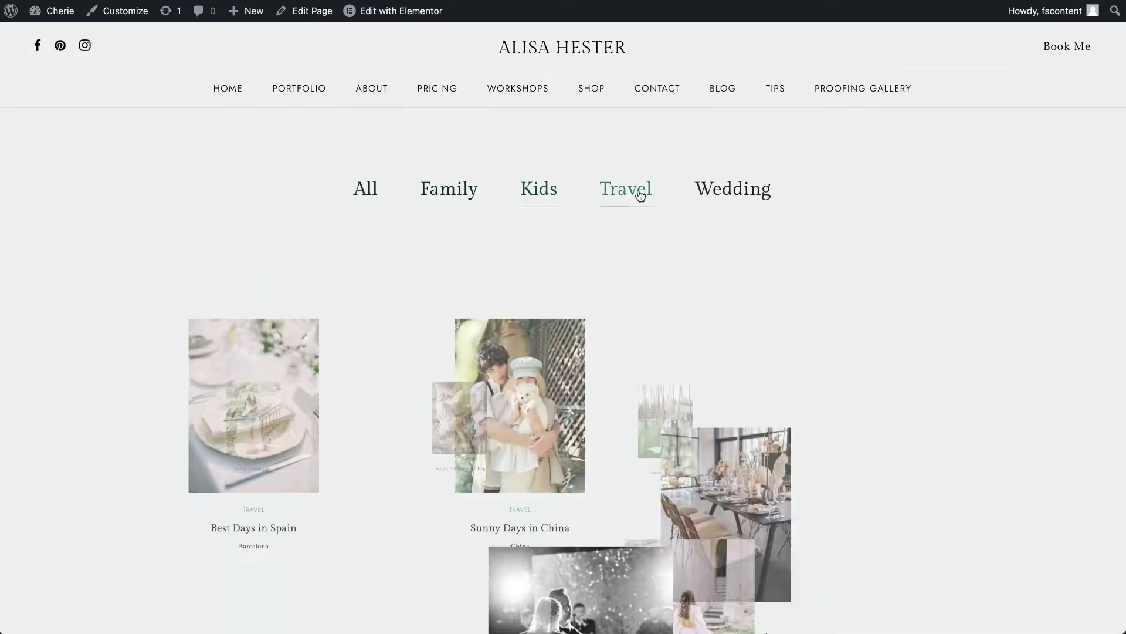
{"action": "left_click", "coordinate": [719, 194]}
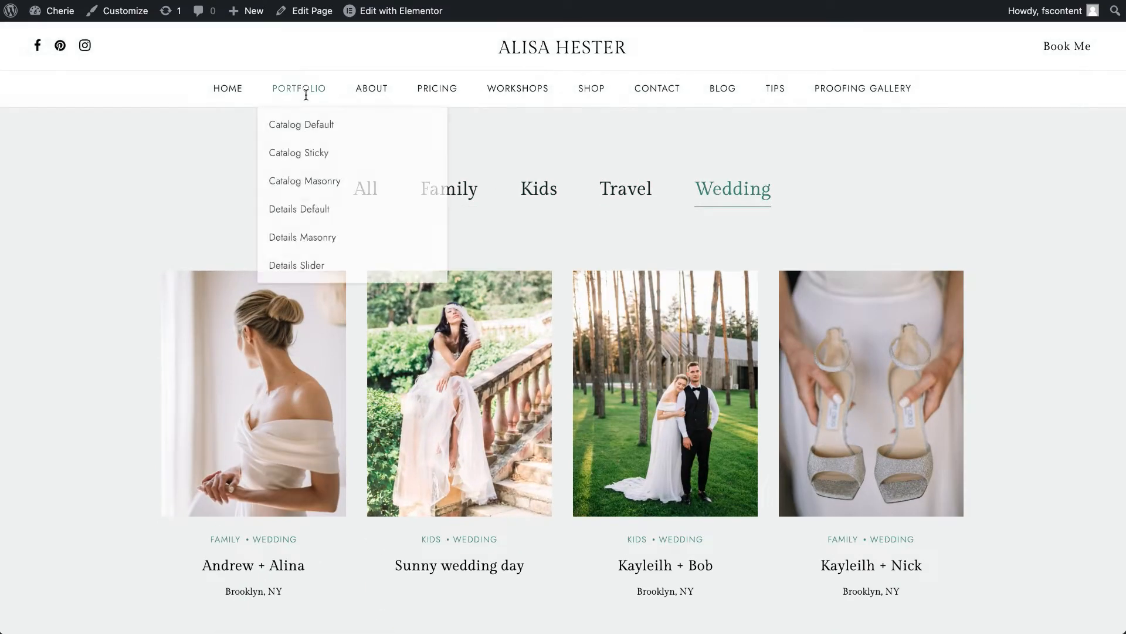
- Visit the Catalog Sticky portfolio page and look through its layout down to the pagination and Instagram section
{"action": "left_click", "coordinate": [304, 153]}
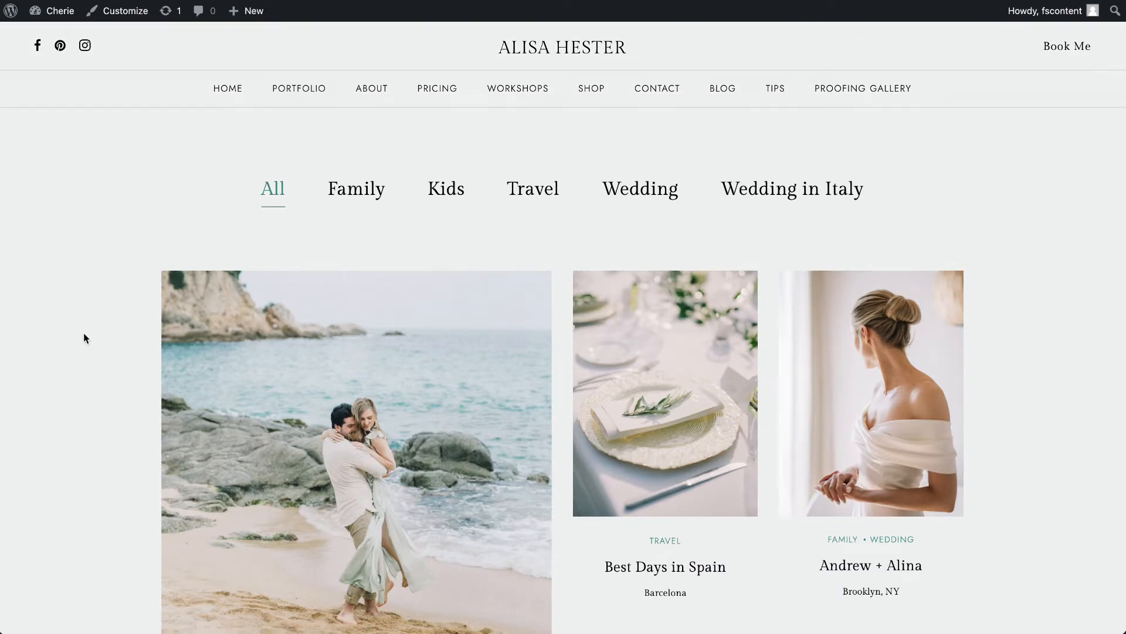
{"action": "scroll", "coordinate": [84, 338], "scroll_direction": "down", "scroll_amount": 10}
{"action": "scroll", "coordinate": [83, 333], "scroll_direction": "down", "scroll_amount": 6}
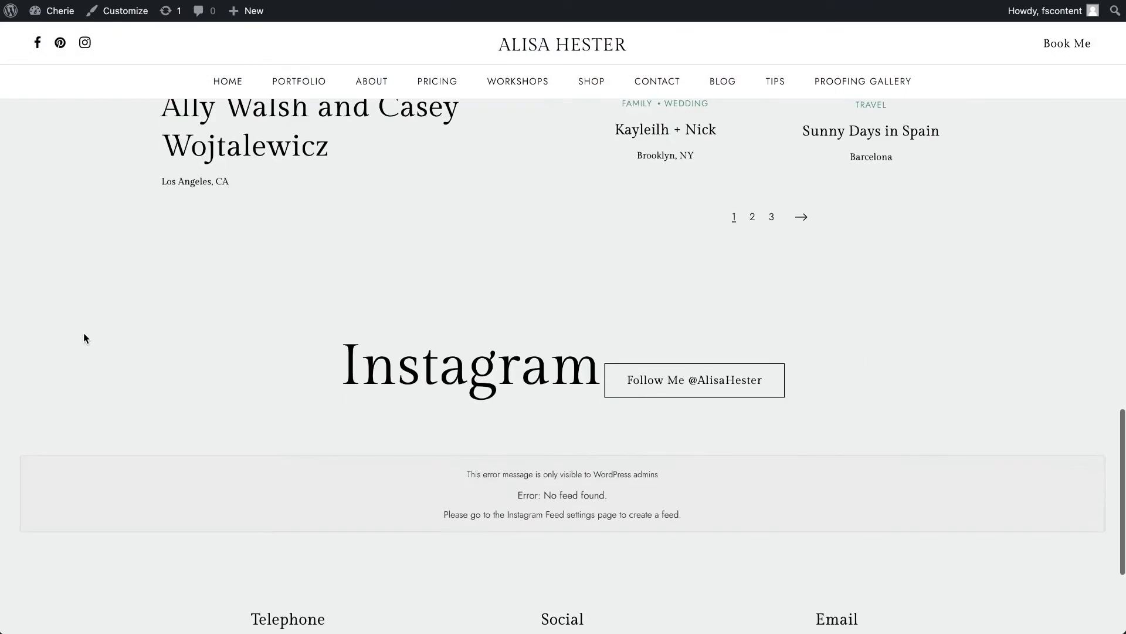
{"action": "scroll", "coordinate": [83, 334], "scroll_direction": "up", "scroll_amount": 10}
{"action": "scroll", "coordinate": [83, 333], "scroll_direction": "up", "scroll_amount": 10}
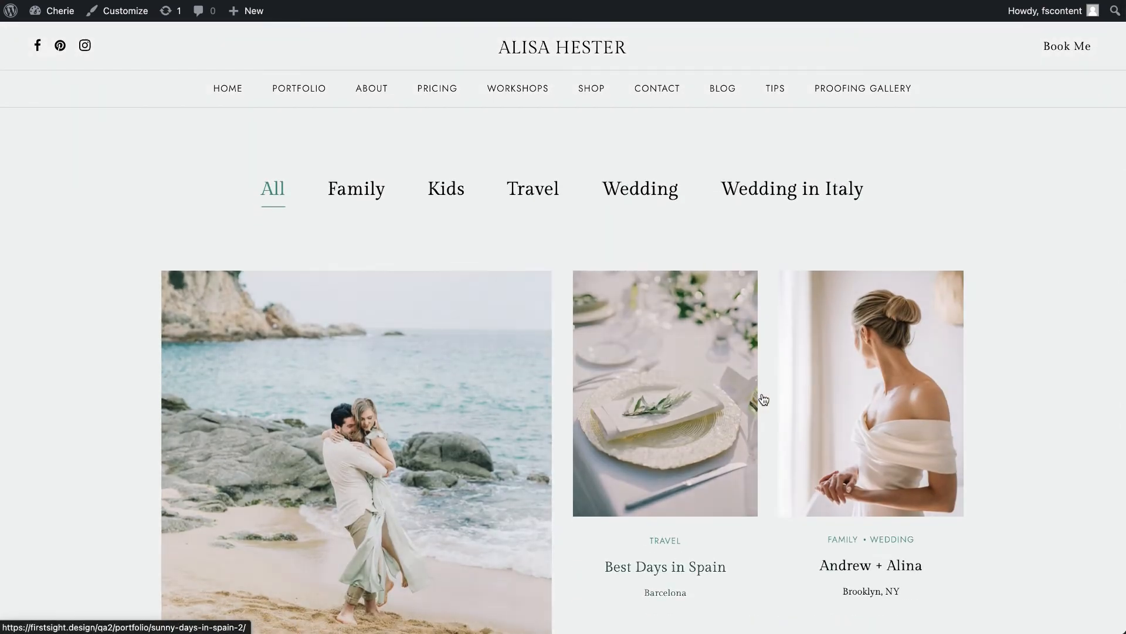
- Visit the Catalog Masonry portfolio page, load more projects and look through the grid
{"action": "mouse_move", "coordinate": [294, 87]}
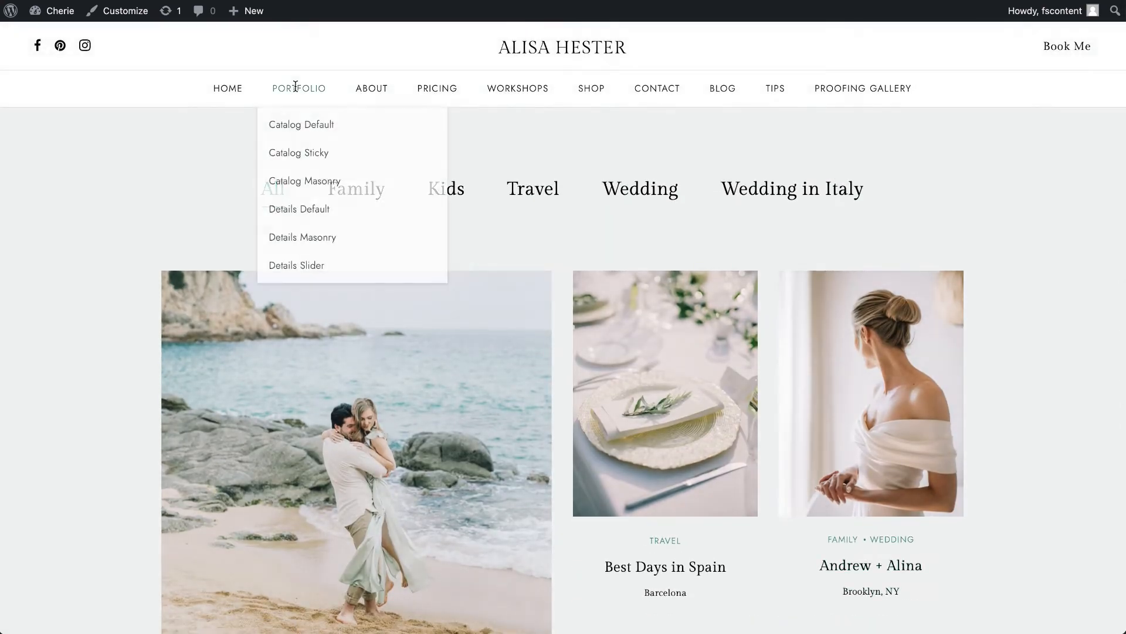
{"action": "left_click", "coordinate": [296, 183]}
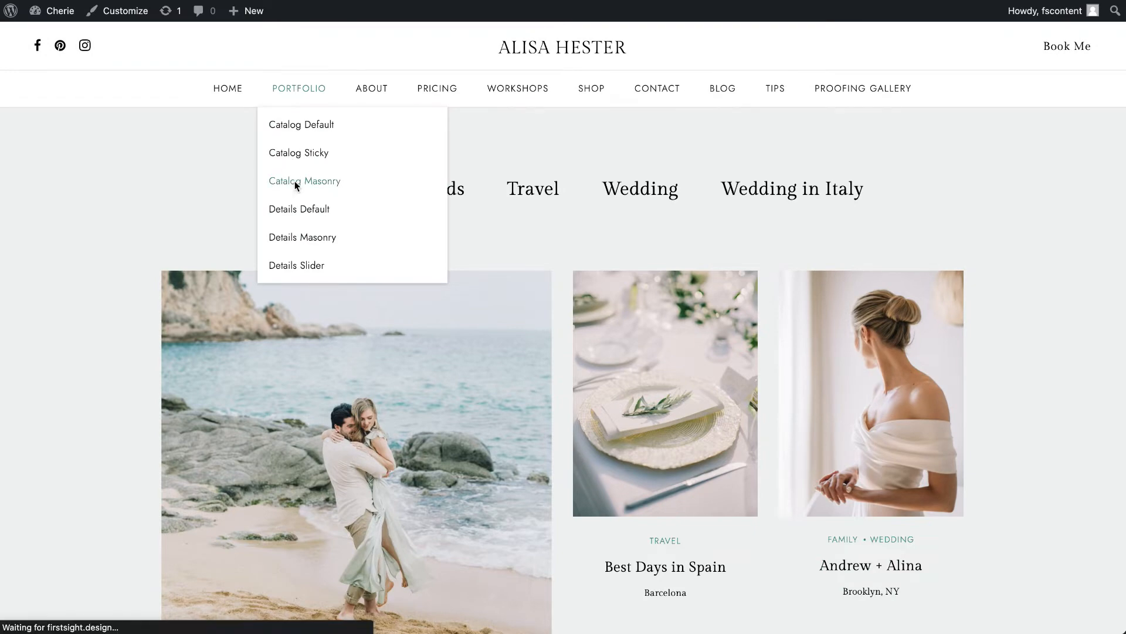
{"action": "scroll", "coordinate": [372, 346], "scroll_direction": "down", "scroll_amount": 10}
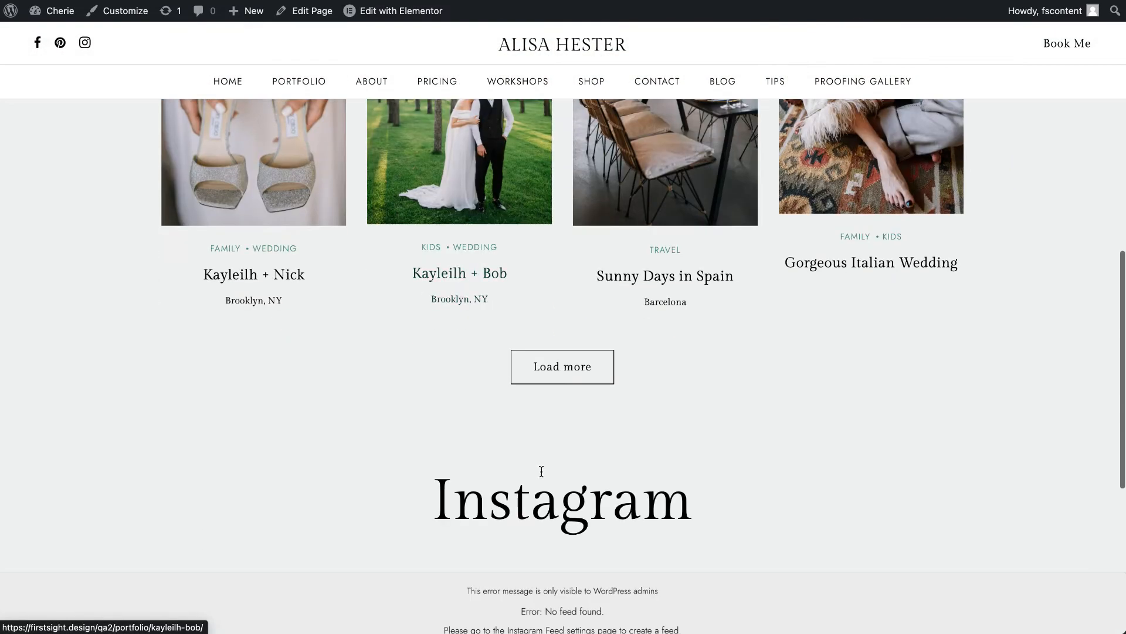
{"action": "left_click", "coordinate": [562, 379]}
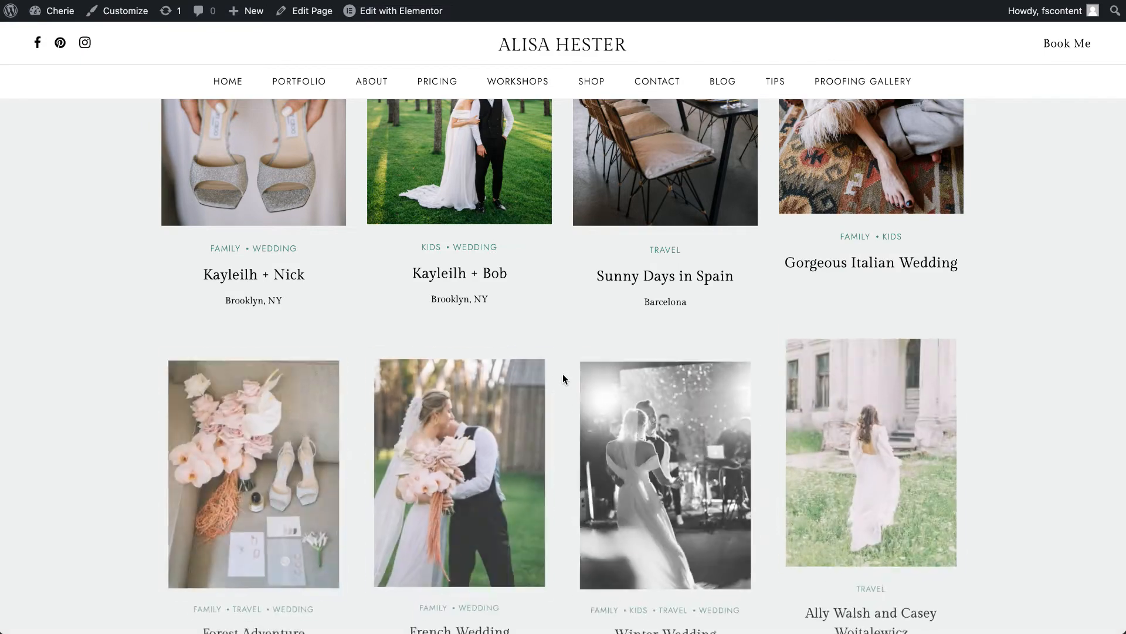
{"action": "scroll", "coordinate": [564, 361], "scroll_direction": "down", "scroll_amount": 4}
{"action": "scroll", "coordinate": [565, 364], "scroll_direction": "down", "scroll_amount": 4}
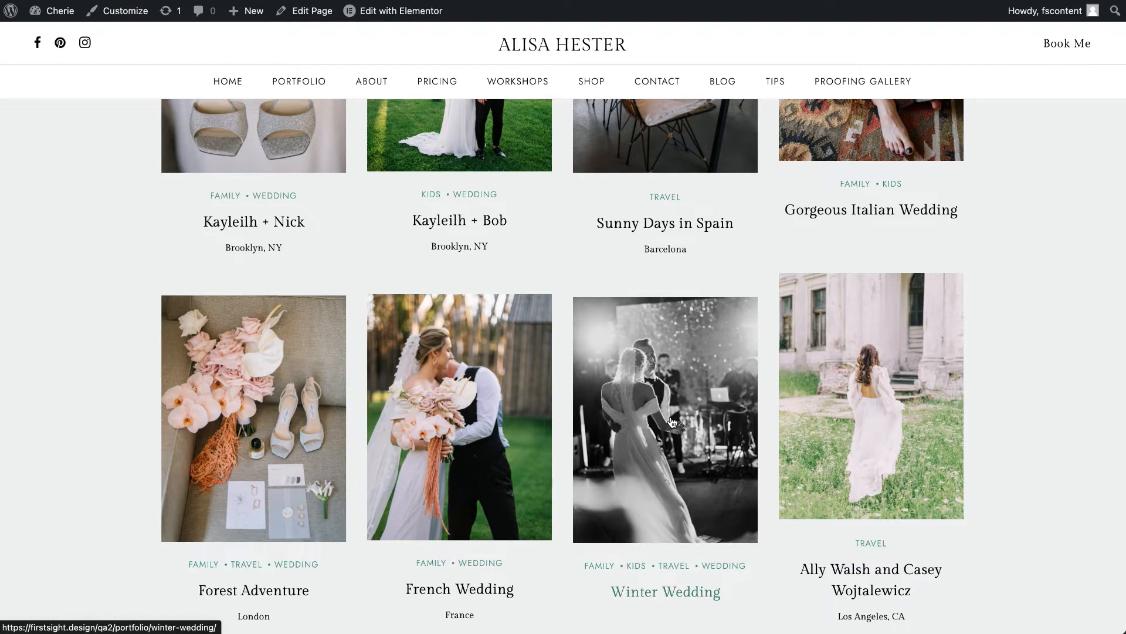
{"action": "scroll", "coordinate": [673, 422], "scroll_direction": "up", "scroll_amount": 15}
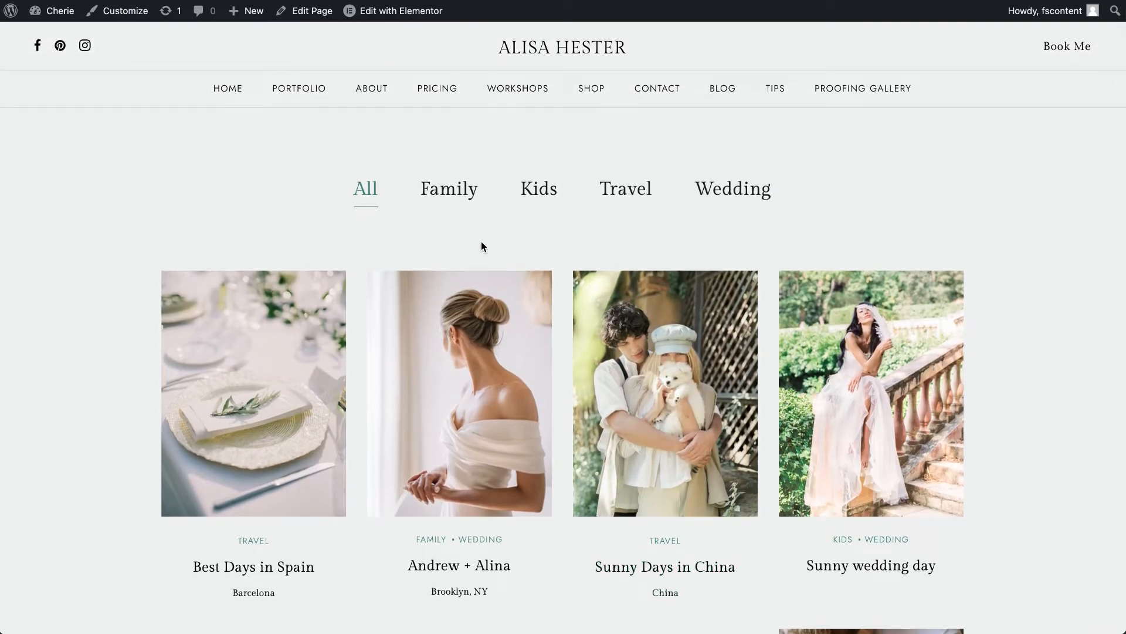
- Visit the website's Details Default portfolio page and look through its header collage, description and photo grid
{"action": "mouse_move", "coordinate": [320, 88]}
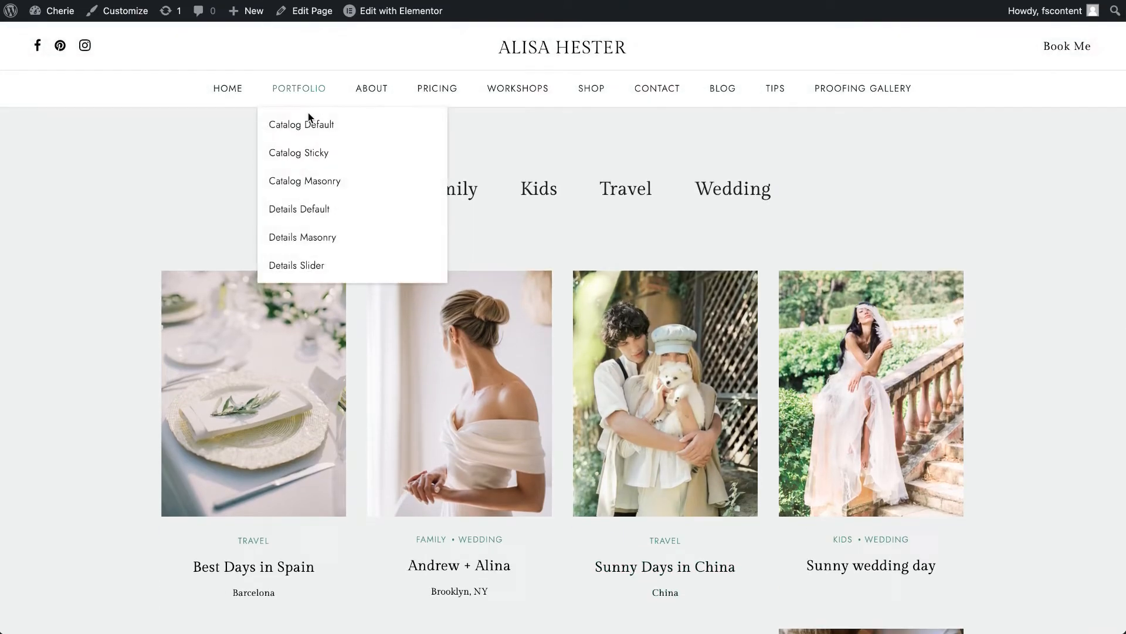
{"action": "left_click", "coordinate": [309, 210]}
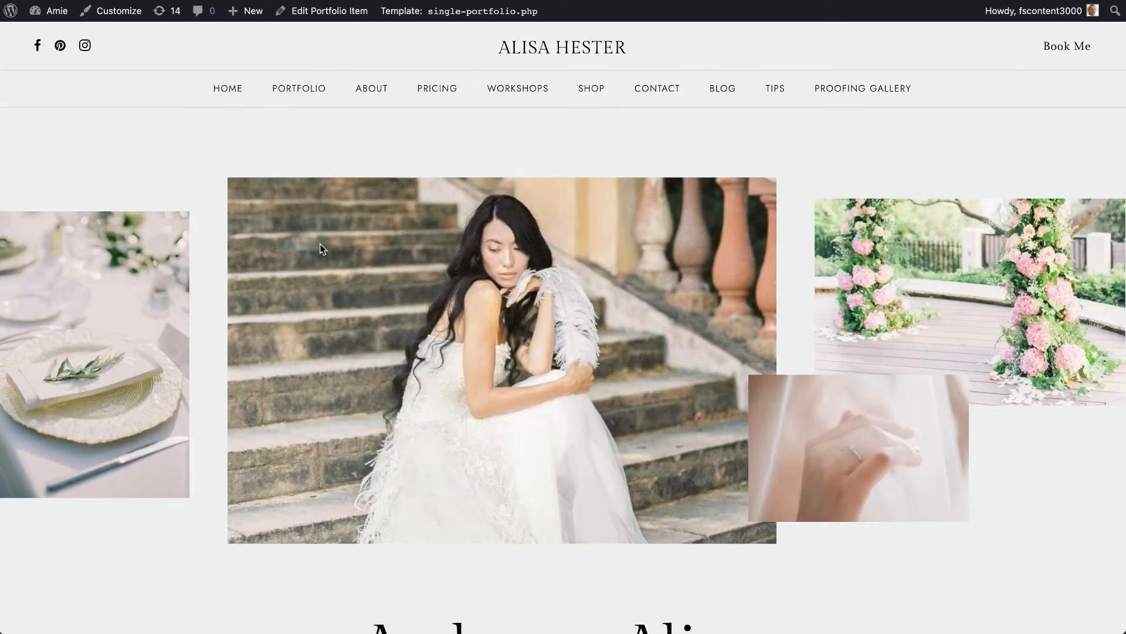
{"action": "scroll", "coordinate": [319, 244], "scroll_direction": "down", "scroll_amount": 10}
{"action": "scroll", "coordinate": [327, 287], "scroll_direction": "down", "scroll_amount": 5}
{"action": "scroll", "coordinate": [324, 284], "scroll_direction": "up", "scroll_amount": 10}
{"action": "scroll", "coordinate": [437, 284], "scroll_direction": "down", "scroll_amount": 10}
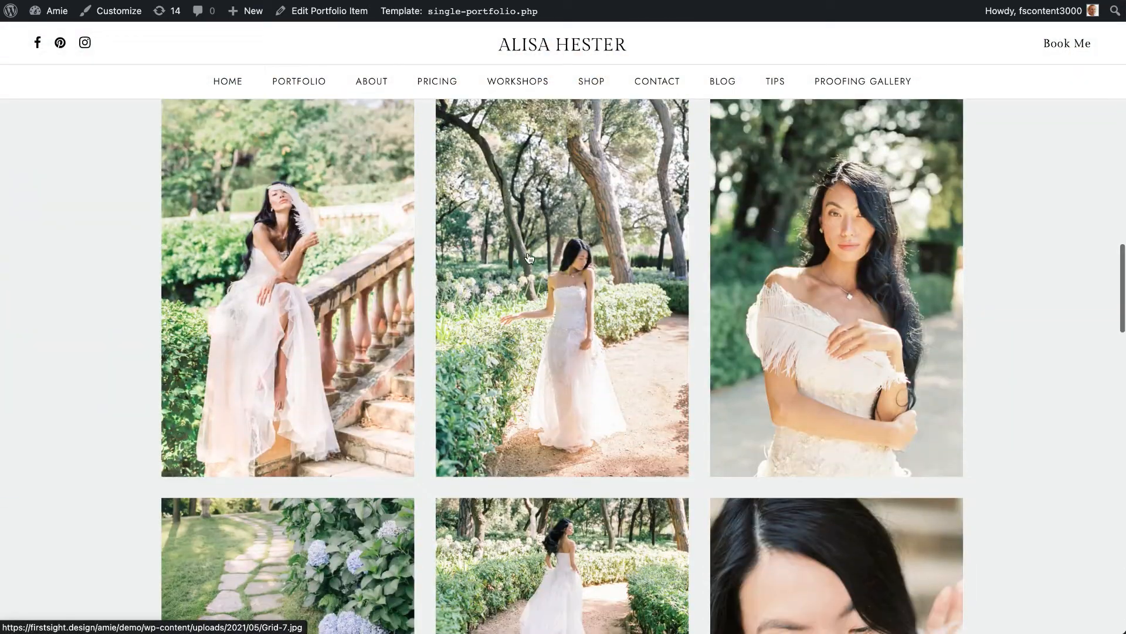
{"action": "scroll", "coordinate": [541, 257], "scroll_direction": "up", "scroll_amount": 4}
{"action": "scroll", "coordinate": [541, 257], "scroll_direction": "up", "scroll_amount": 10}
{"action": "scroll", "coordinate": [490, 442], "scroll_direction": "down", "scroll_amount": 4}
- View the gallery's first photo enlarged, browse forward through the following images and close the enlarged view
{"action": "left_click", "coordinate": [294, 316]}
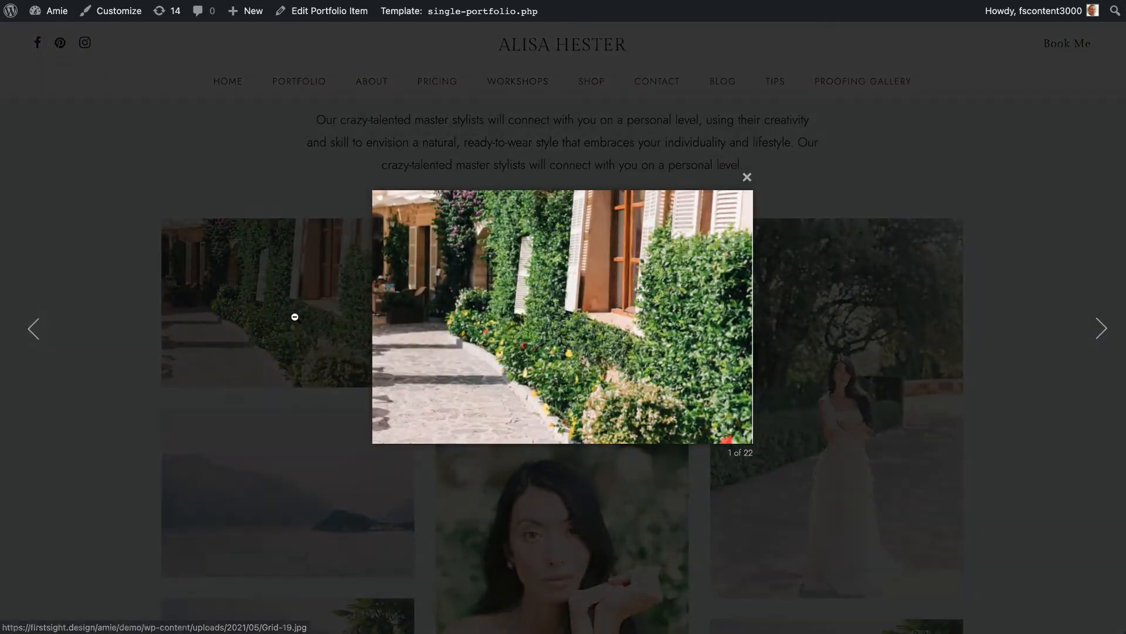
{"action": "left_click", "coordinate": [1095, 340]}
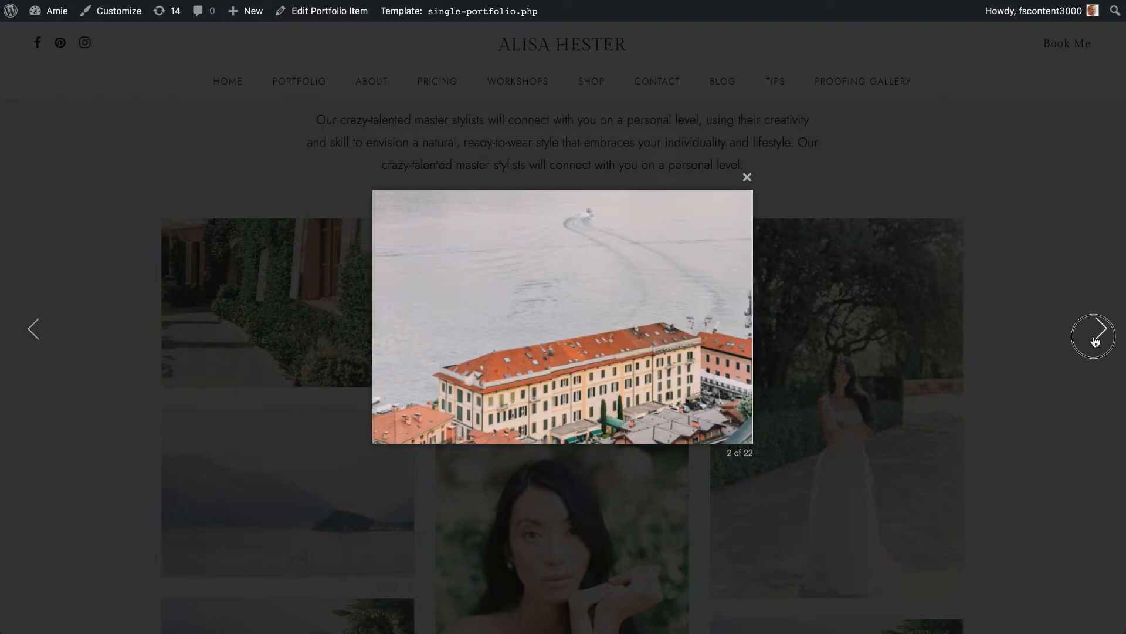
{"action": "left_click", "coordinate": [1096, 340]}
{"action": "left_click", "coordinate": [1096, 340]}
{"action": "left_click", "coordinate": [1096, 340]}
{"action": "left_click", "coordinate": [1096, 340]}
{"action": "left_click", "coordinate": [1096, 340]}
{"action": "left_click", "coordinate": [1096, 340]}
{"action": "left_click", "coordinate": [1095, 340]}
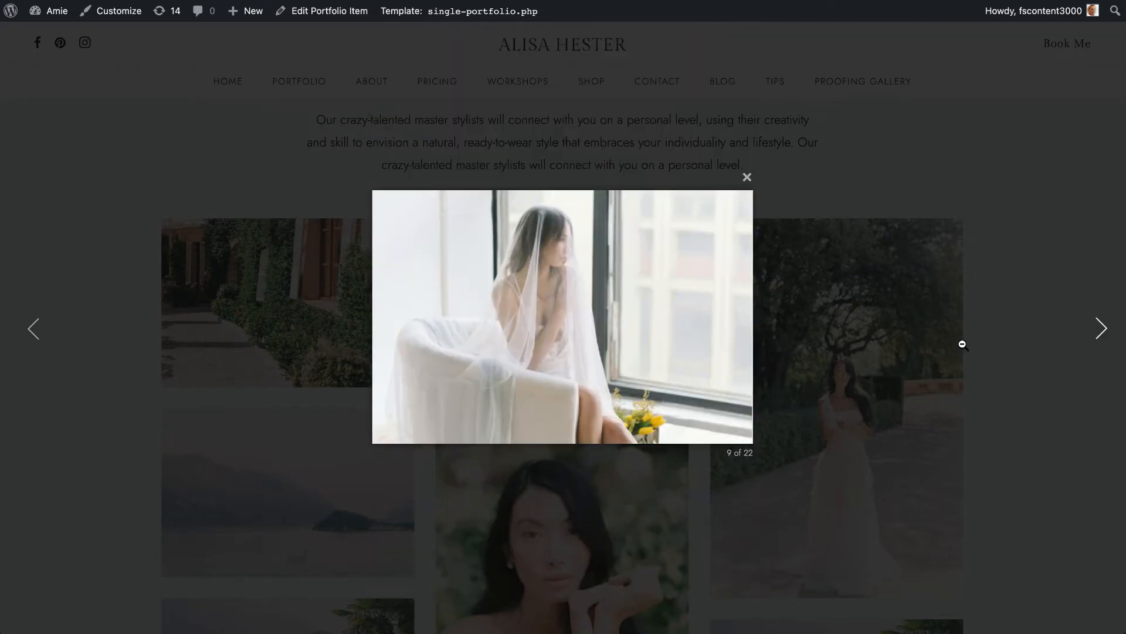
{"action": "left_click", "coordinate": [984, 342]}
- Visit the Details Masonry portfolio page and look through its gallery, advices, share links and photosession booking section
{"action": "scroll", "coordinate": [663, 316], "scroll_direction": "up", "scroll_amount": 10}
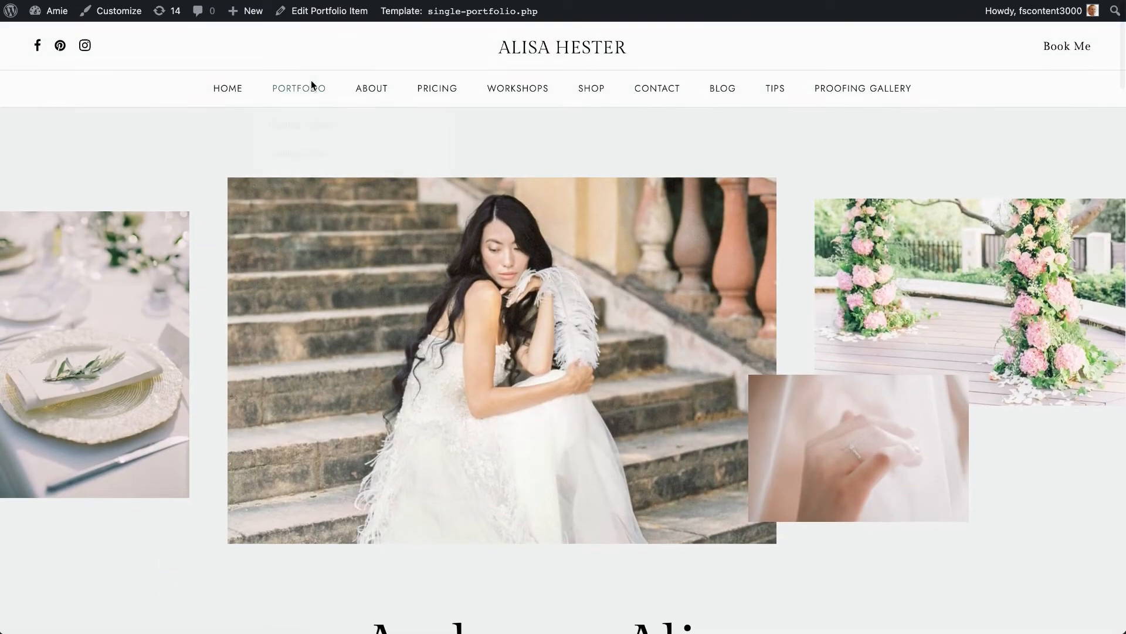
{"action": "mouse_move", "coordinate": [311, 84]}
{"action": "left_click", "coordinate": [322, 237]}
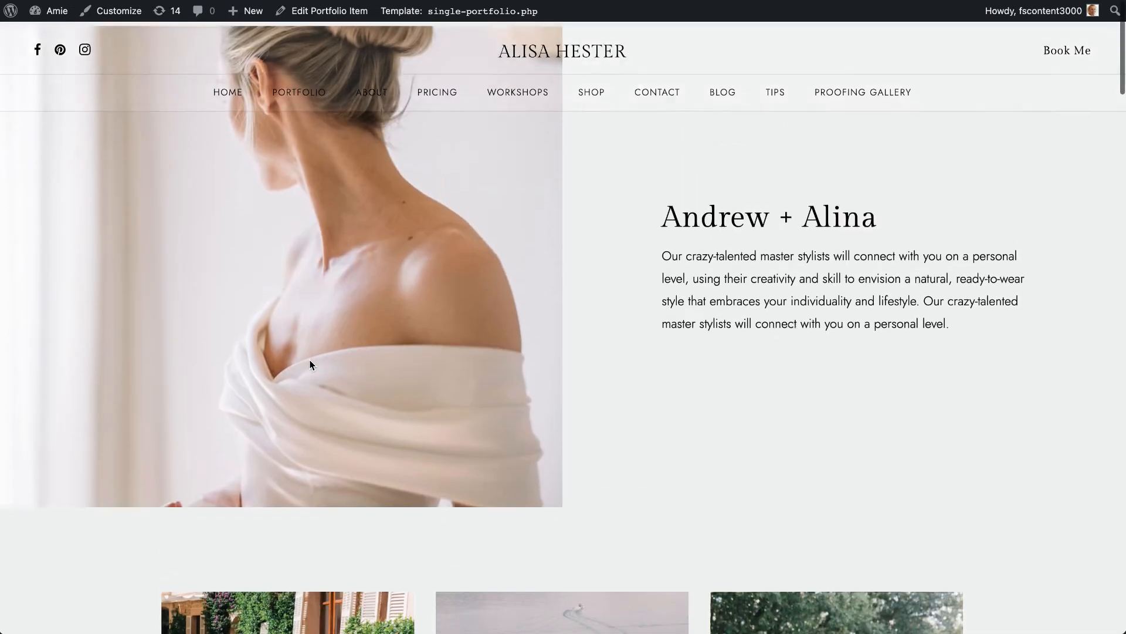
{"action": "scroll", "coordinate": [310, 360], "scroll_direction": "down", "scroll_amount": 20}
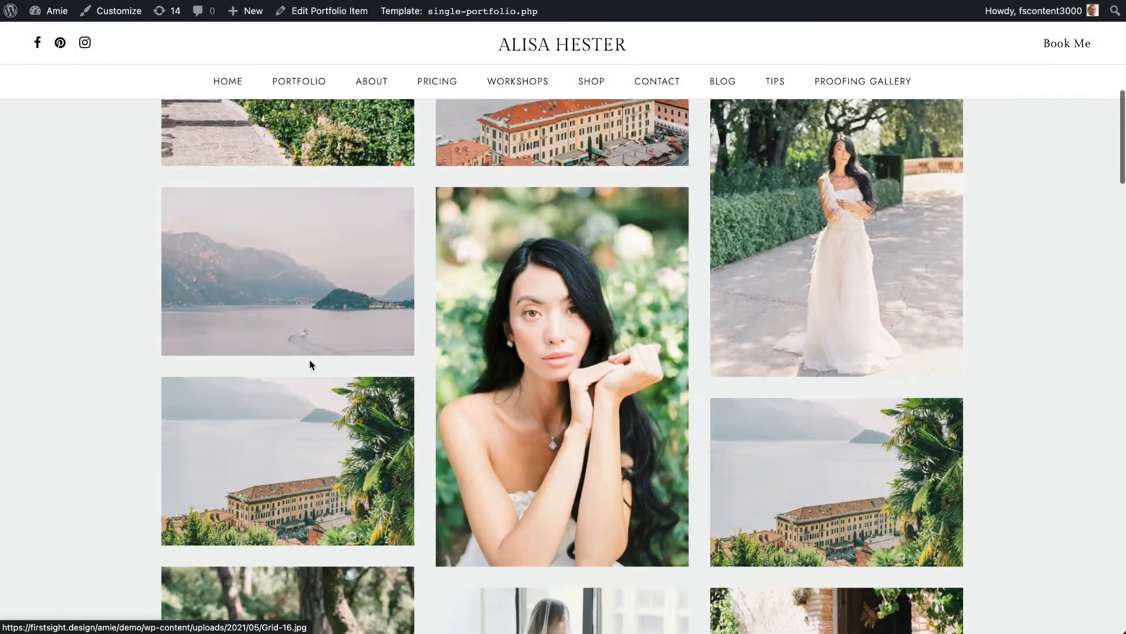
{"action": "scroll", "coordinate": [311, 365], "scroll_direction": "down", "scroll_amount": 10}
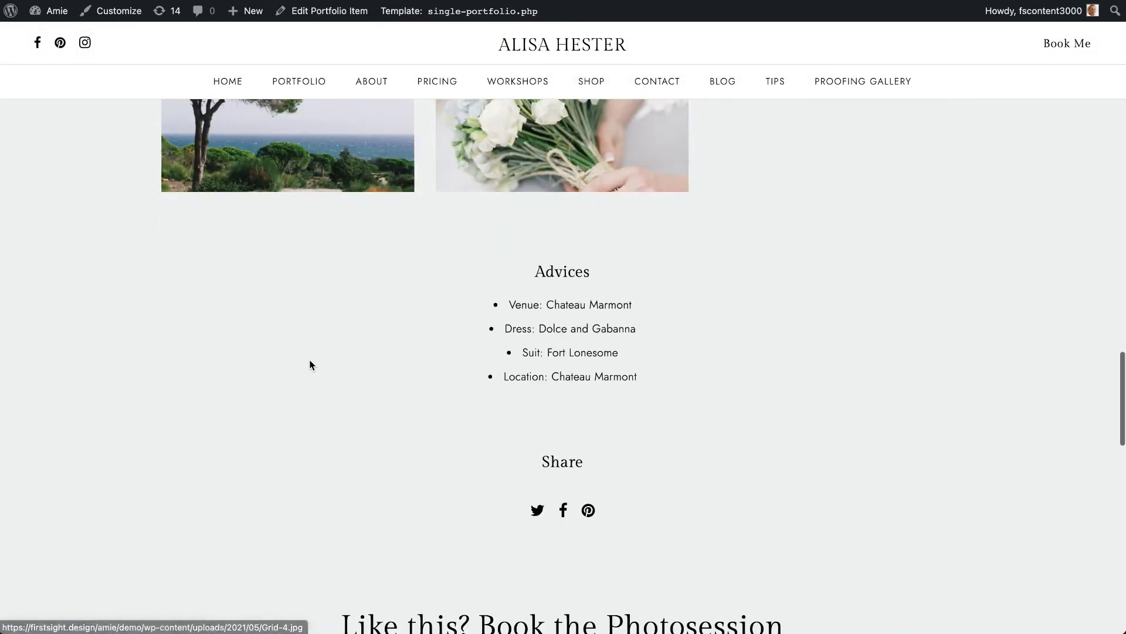
{"action": "scroll", "coordinate": [310, 360], "scroll_direction": "up", "scroll_amount": 3}
{"action": "scroll", "coordinate": [310, 360], "scroll_direction": "up", "scroll_amount": 5}
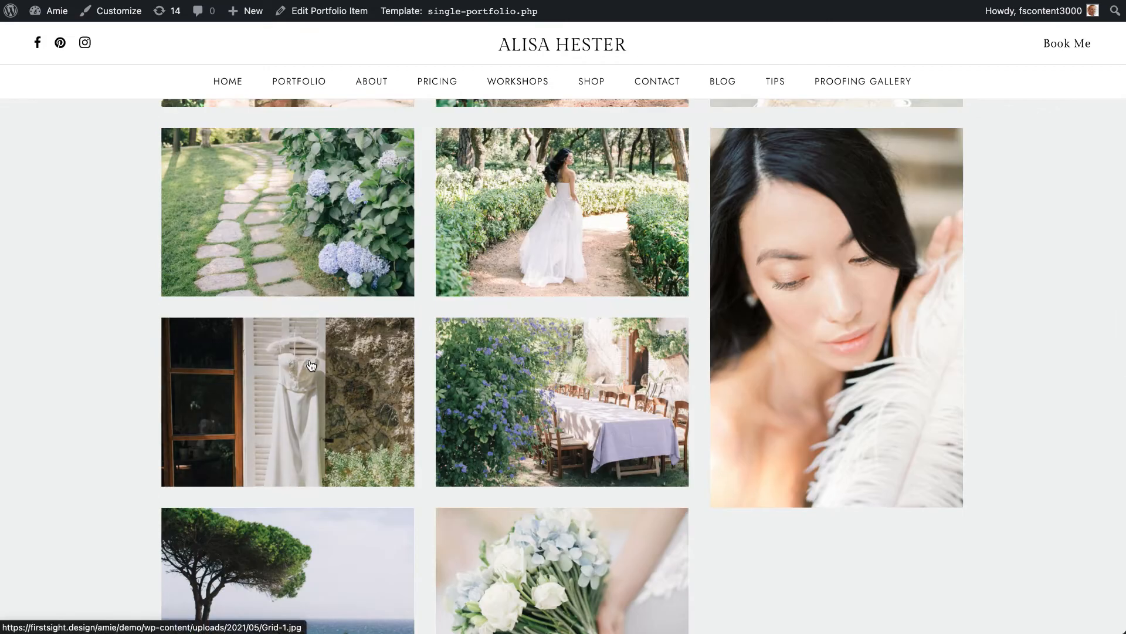
{"action": "scroll", "coordinate": [311, 360], "scroll_direction": "down", "scroll_amount": 6}
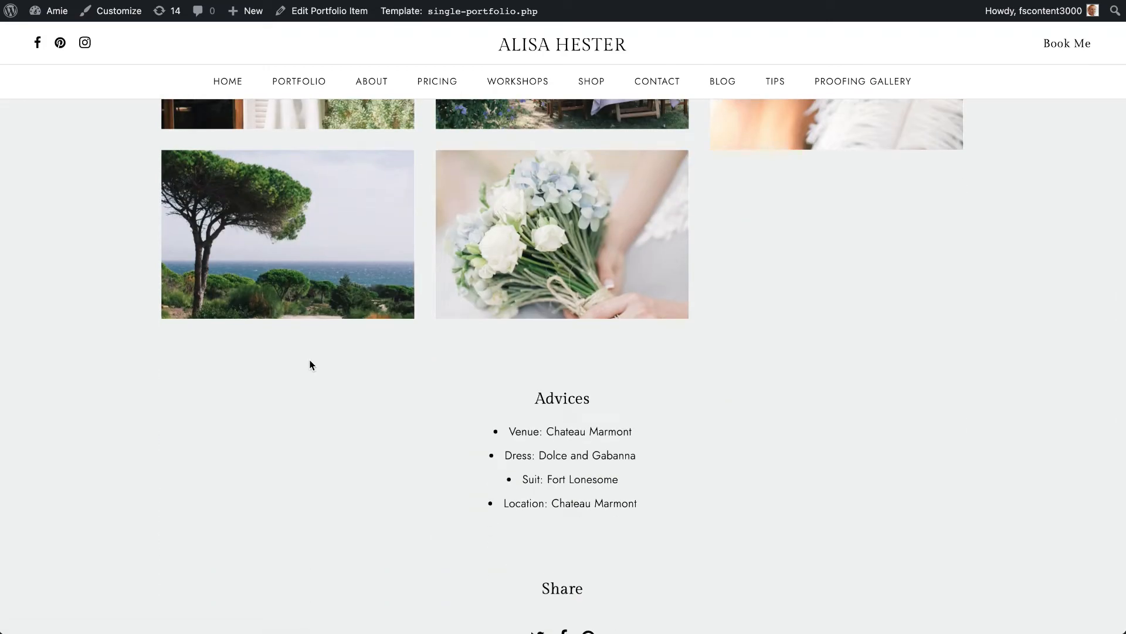
{"action": "scroll", "coordinate": [310, 365], "scroll_direction": "down", "scroll_amount": 4}
{"action": "scroll", "coordinate": [561, 298], "scroll_direction": "up", "scroll_amount": 8}
{"action": "scroll", "coordinate": [562, 298], "scroll_direction": "down", "scroll_amount": 10}
{"action": "scroll", "coordinate": [561, 297], "scroll_direction": "down", "scroll_amount": 1}
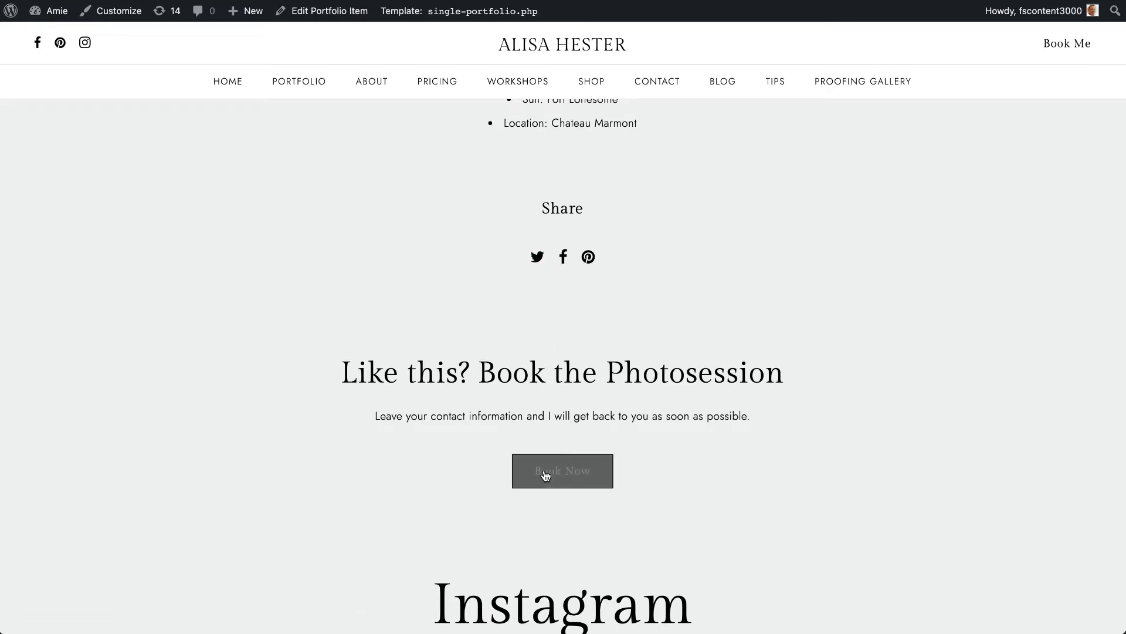
- Open the booking form from the photosession section and close it again
{"action": "left_click", "coordinate": [579, 472]}
{"action": "left_click", "coordinate": [866, 88]}
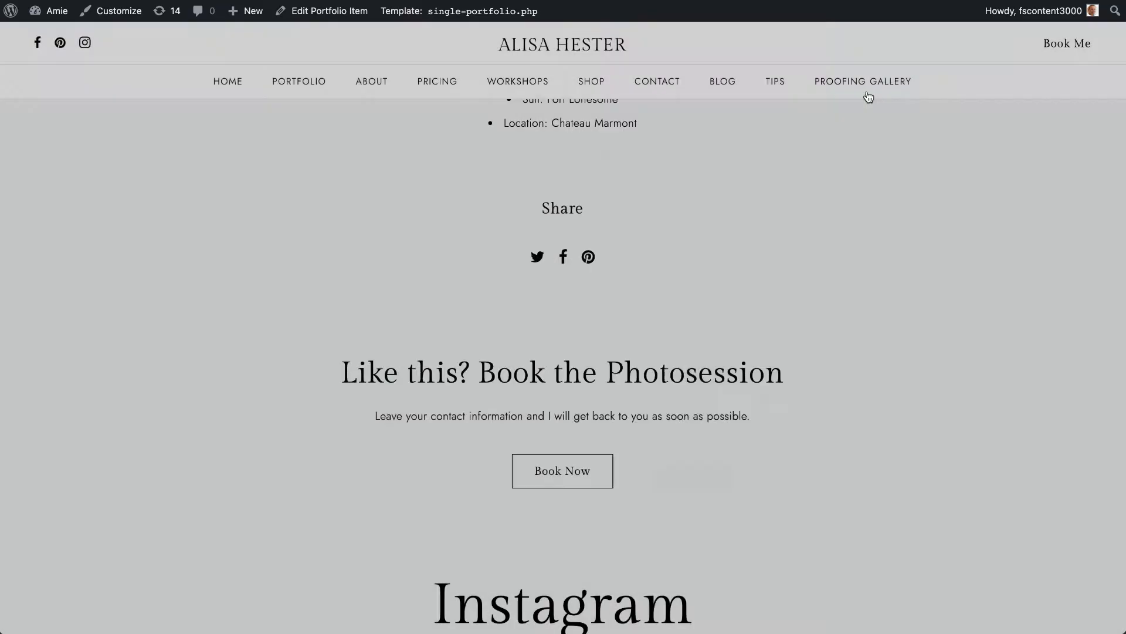
{"action": "scroll", "coordinate": [585, 254], "scroll_direction": "up", "scroll_amount": 10}
- Visit the Details Slider portfolio page, browse through its full-screen slides and close the slider
{"action": "mouse_move", "coordinate": [316, 98]}
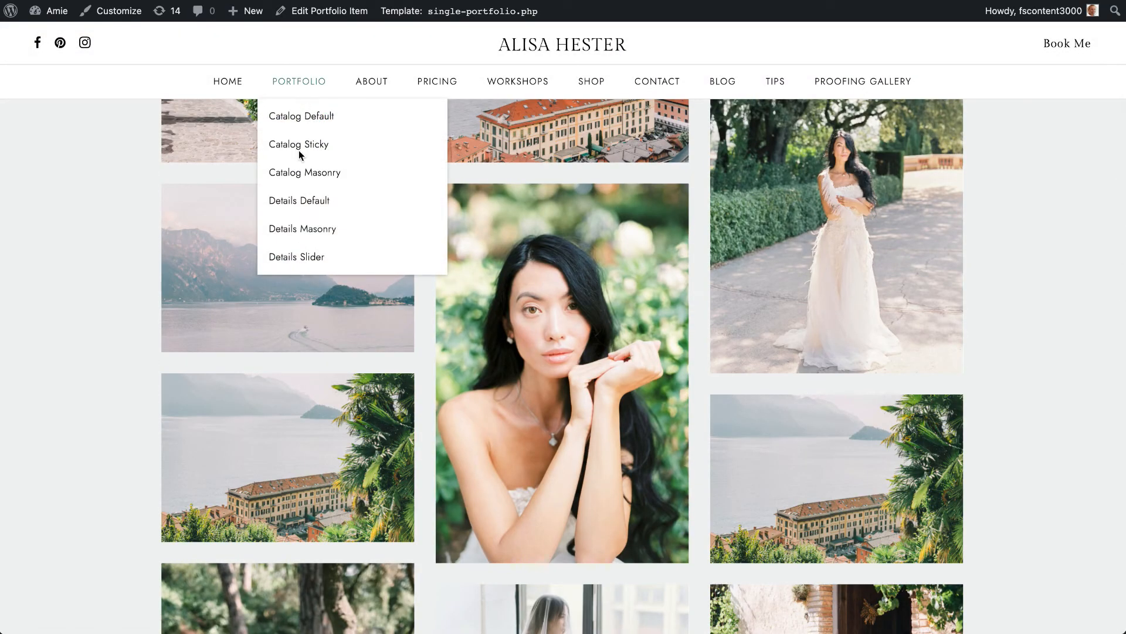
{"action": "left_click", "coordinate": [294, 261]}
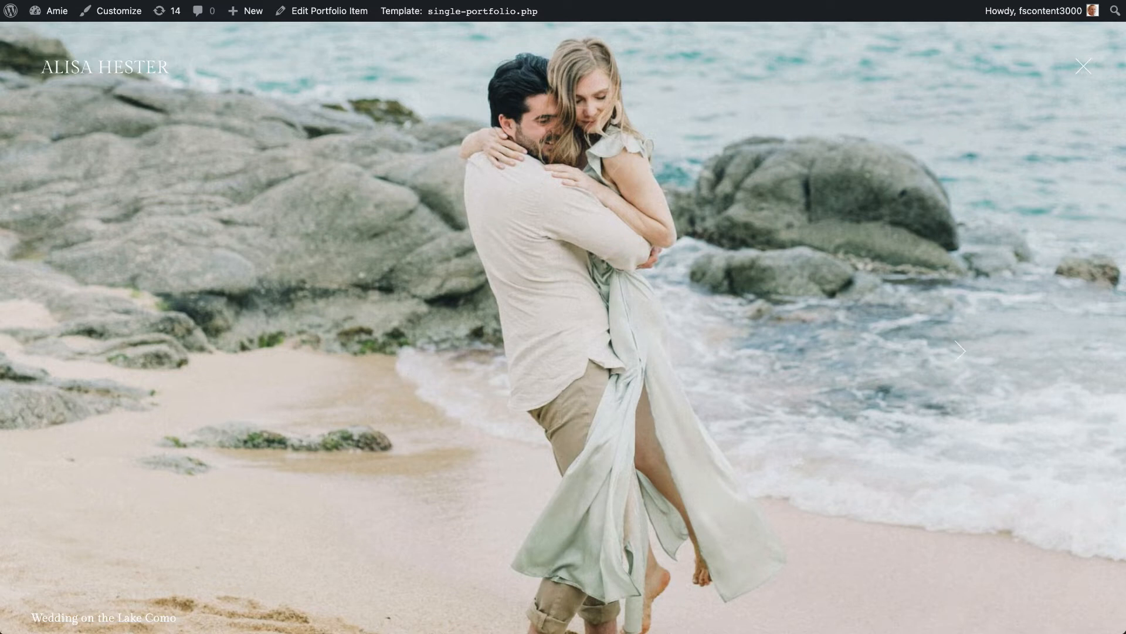
{"action": "left_click", "coordinate": [961, 351]}
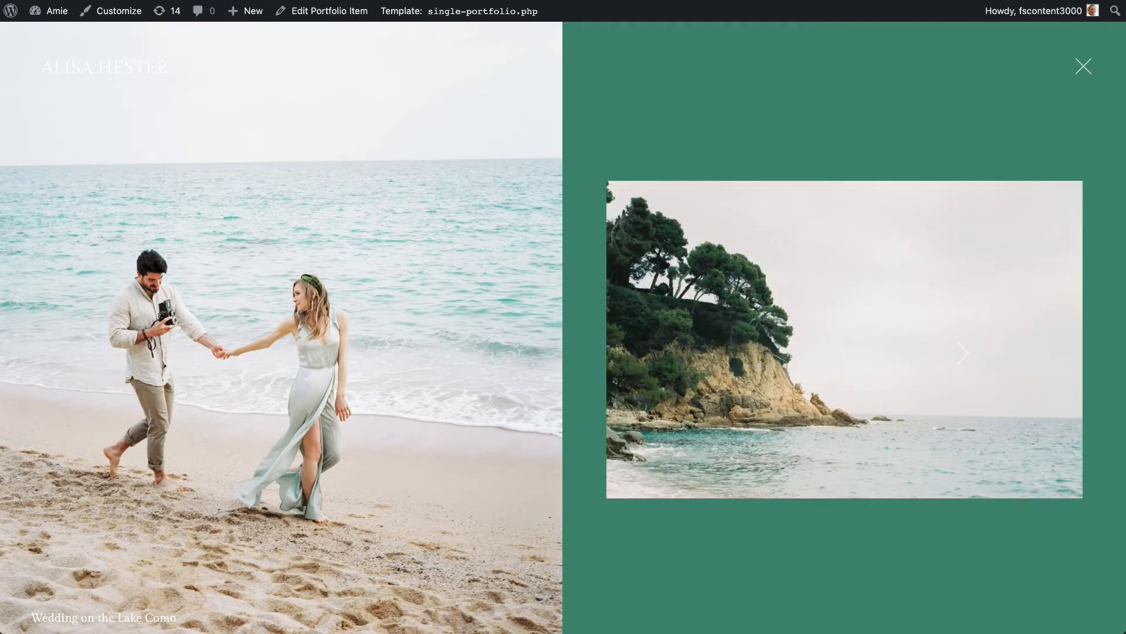
{"action": "left_click", "coordinate": [963, 353]}
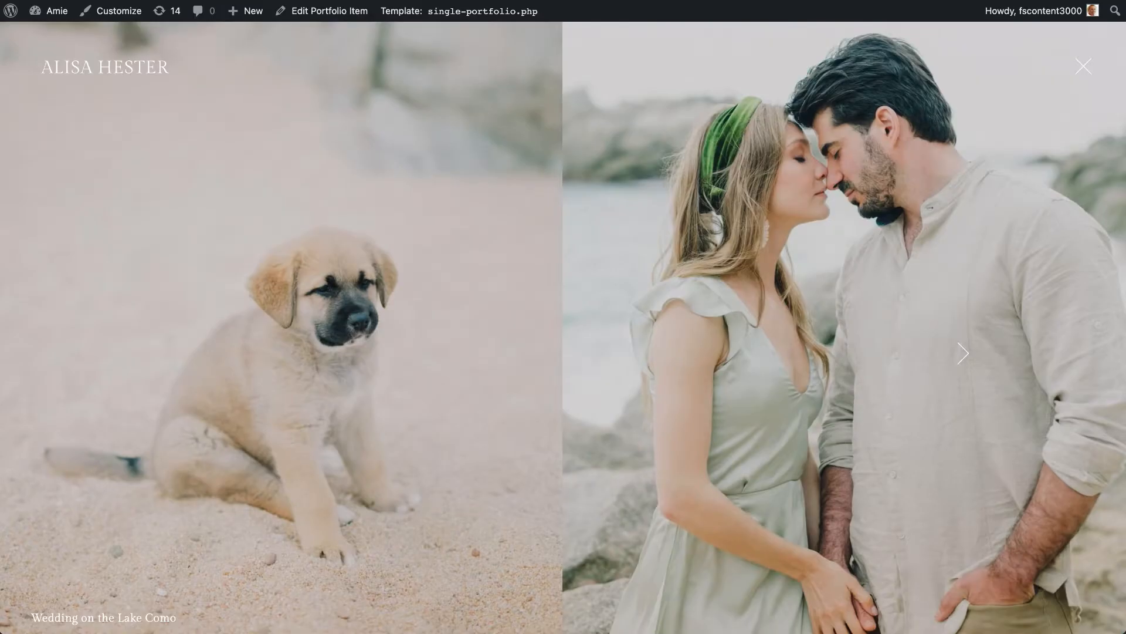
{"action": "left_click", "coordinate": [962, 353]}
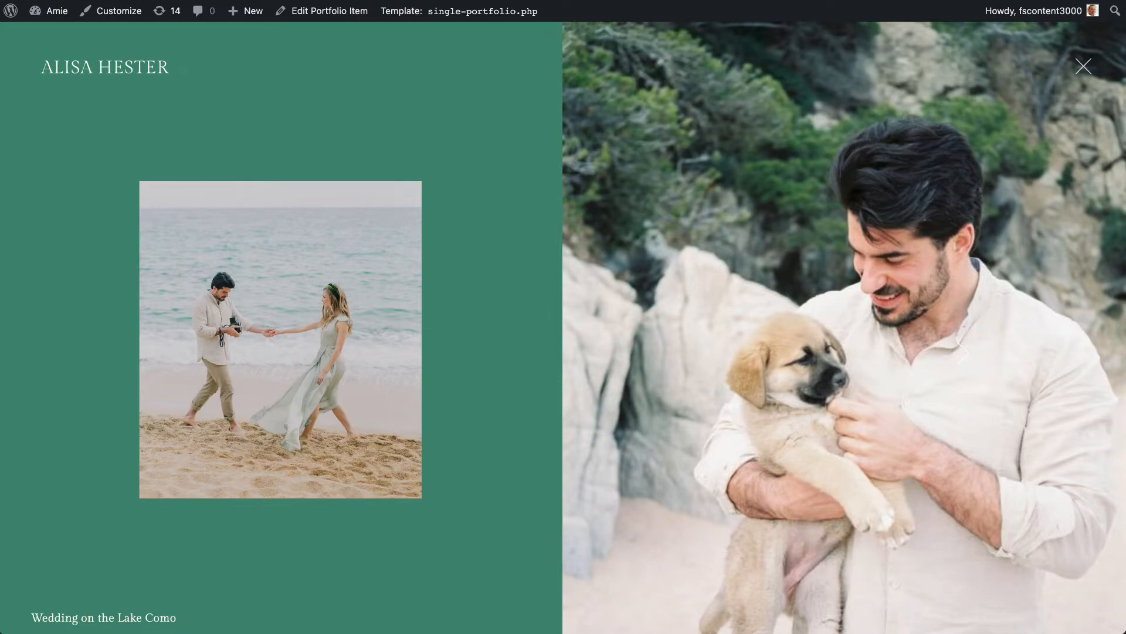
{"action": "left_click", "coordinate": [952, 342]}
{"action": "left_click", "coordinate": [952, 342]}
{"action": "left_click", "coordinate": [952, 341]}
{"action": "left_click", "coordinate": [952, 341]}
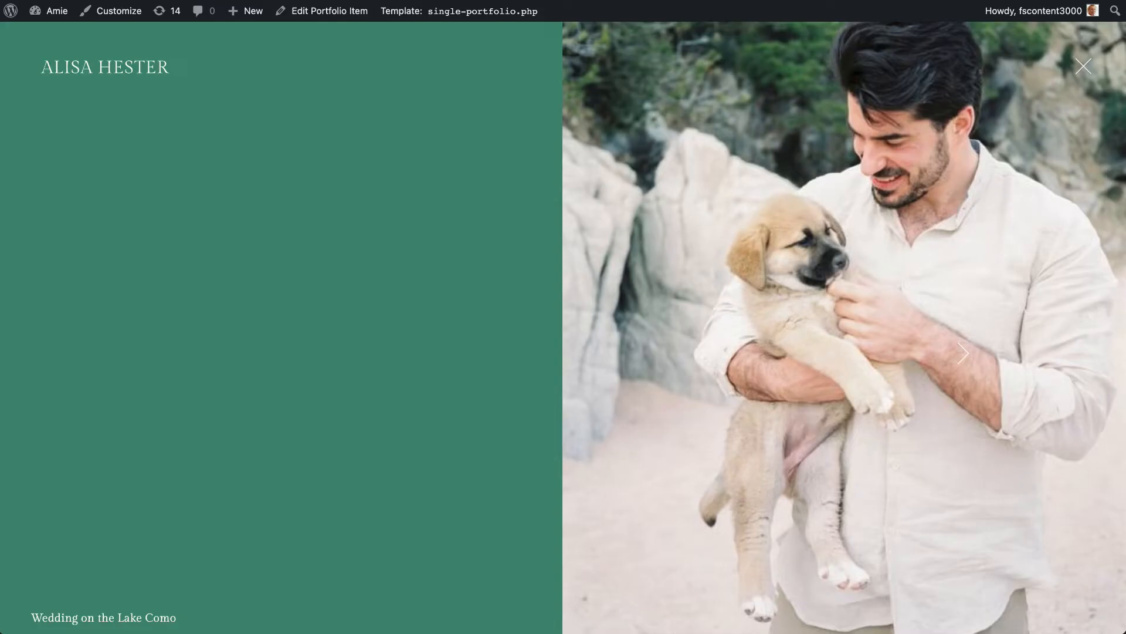
{"action": "left_click", "coordinate": [1084, 65]}
{"action": "scroll", "coordinate": [834, 350], "scroll_direction": "up", "scroll_amount": 3}
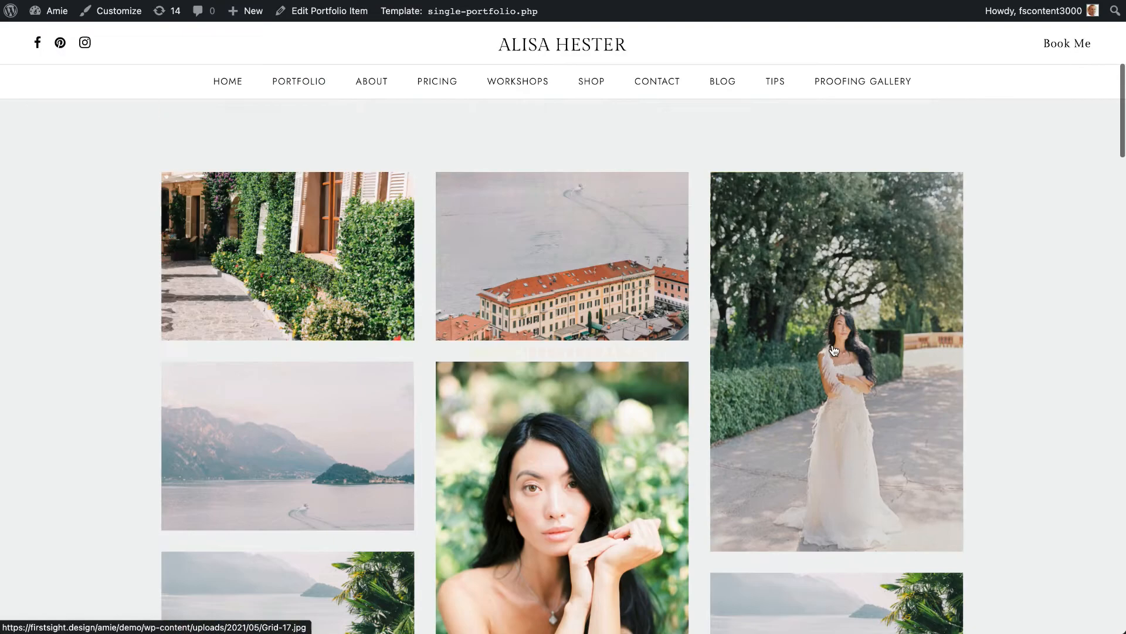
{"action": "scroll", "coordinate": [834, 350], "scroll_direction": "up", "scroll_amount": 7}
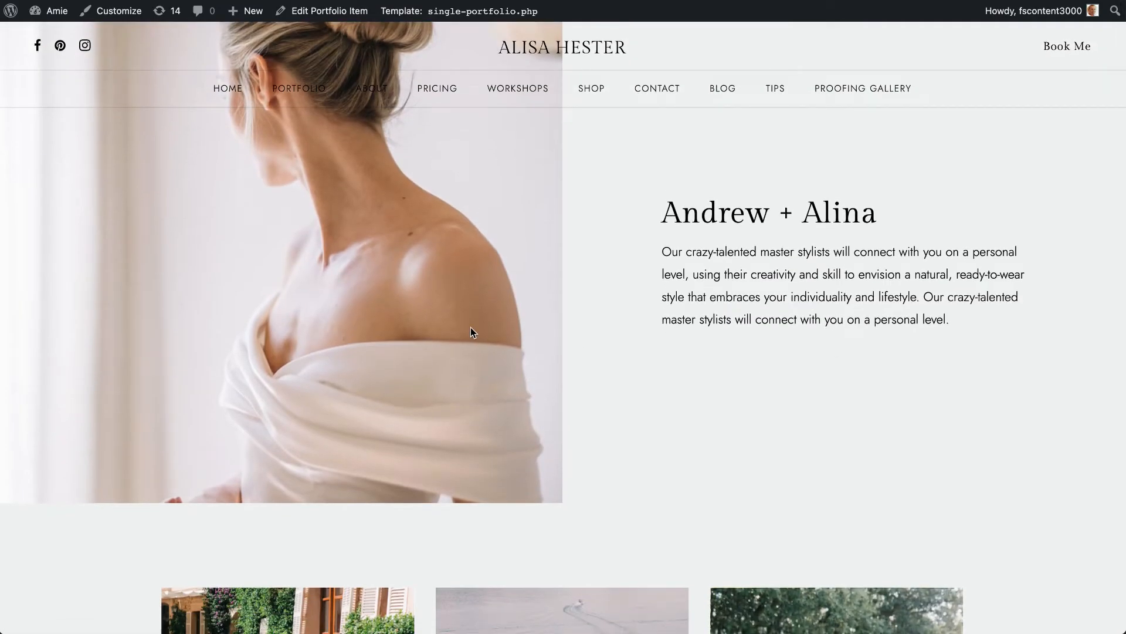
- Open the list of all portfolio items in the WordPress dashboard and look through it
{"action": "mouse_move", "coordinate": [309, 88]}
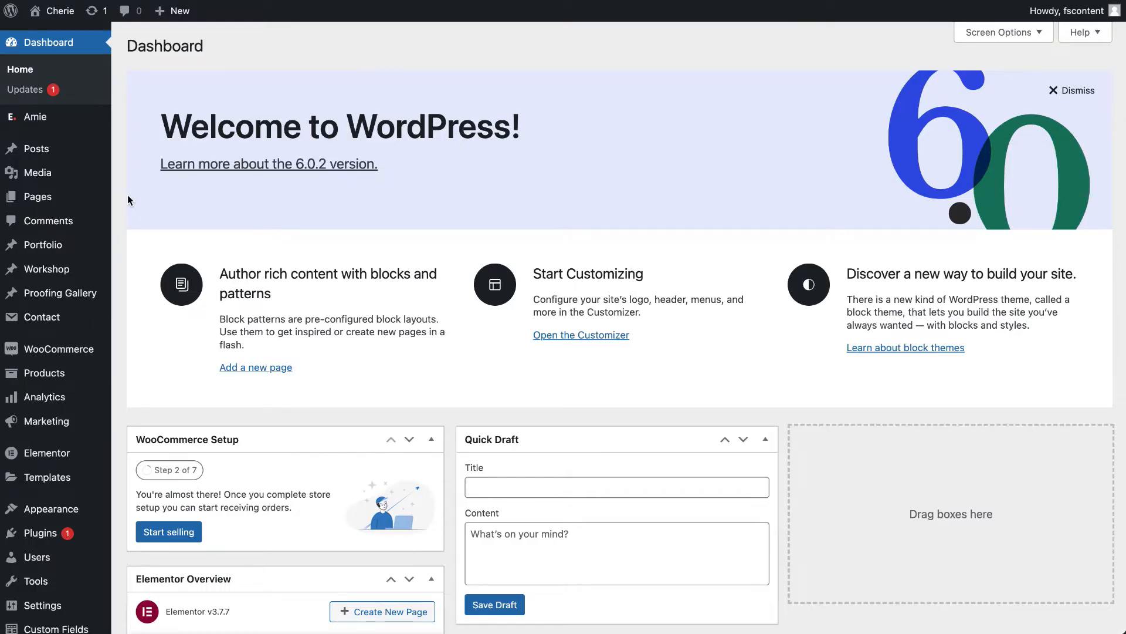
{"action": "mouse_move", "coordinate": [69, 246]}
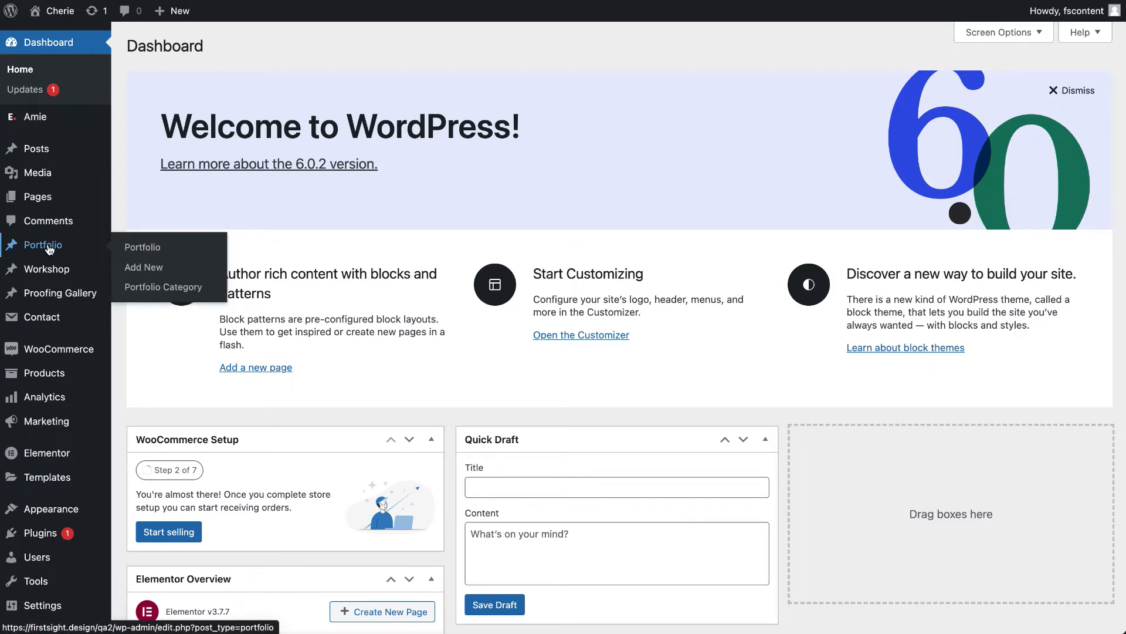
{"action": "left_click", "coordinate": [49, 249]}
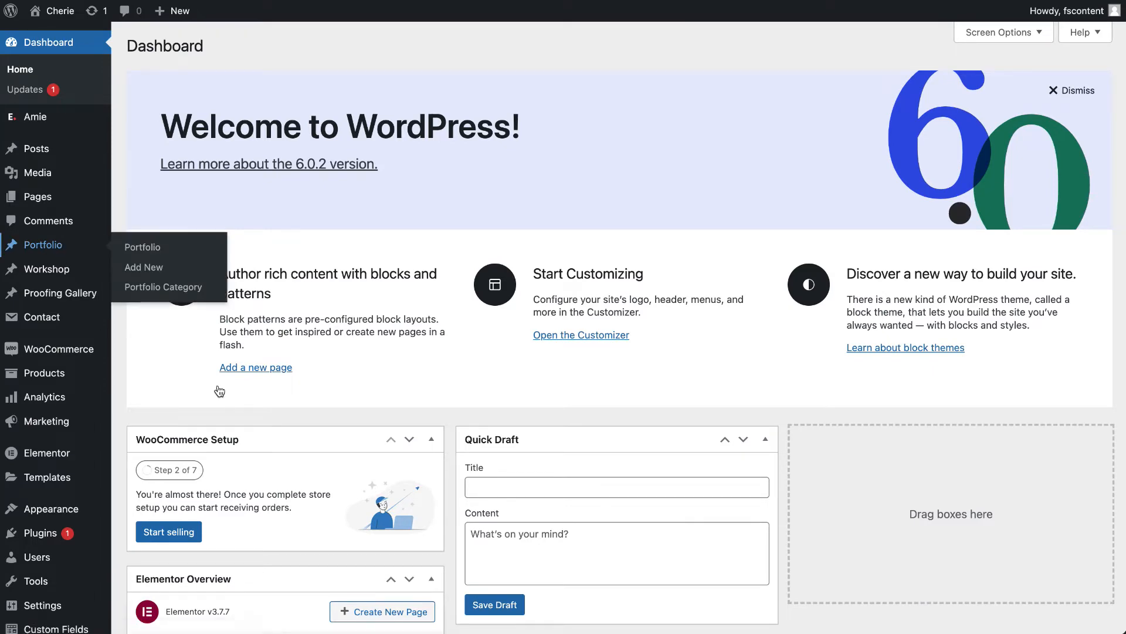
{"action": "scroll", "coordinate": [219, 390], "scroll_direction": "down", "scroll_amount": 10}
{"action": "scroll", "coordinate": [222, 533], "scroll_direction": "up", "scroll_amount": 10}
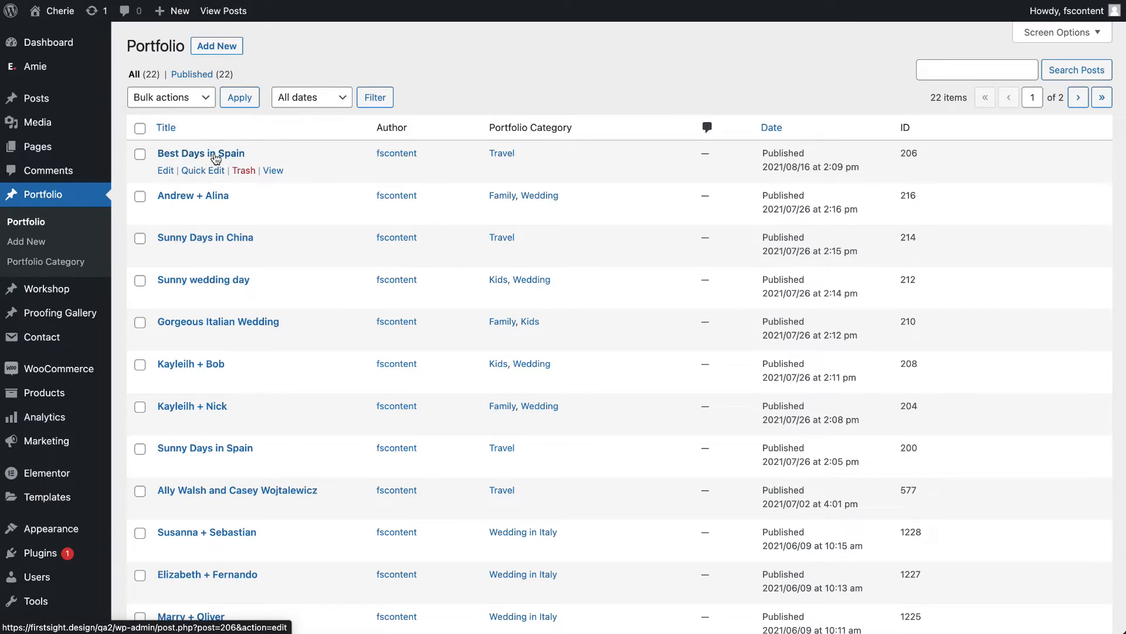
- Open the Best Days in Spain portfolio item for editing, dismiss the translation popup and highlight the item's title
{"action": "left_click", "coordinate": [170, 172]}
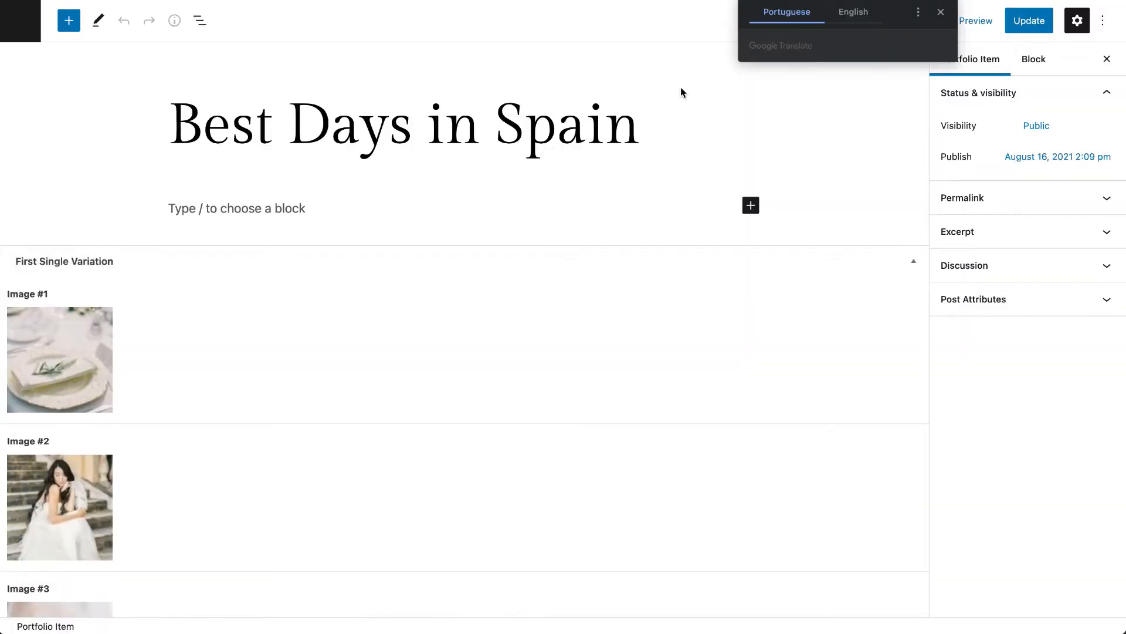
{"action": "left_click", "coordinate": [943, 13]}
{"action": "left_click", "coordinate": [214, 95]}
{"action": "left_click_drag", "start_coordinate": [172, 120], "coordinate": [702, 146]}
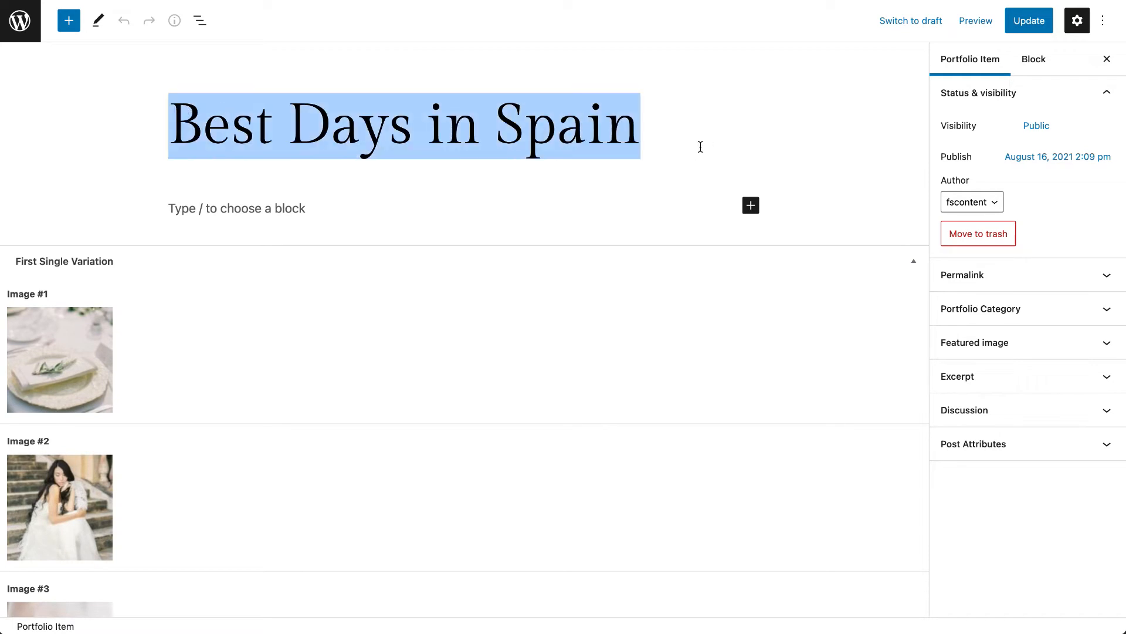
- Look through the four First Single Variation images of the Best Days in Spain item
{"action": "scroll", "coordinate": [483, 326], "scroll_direction": "down", "scroll_amount": 2}
{"action": "scroll", "coordinate": [478, 322], "scroll_direction": "down", "scroll_amount": 3}
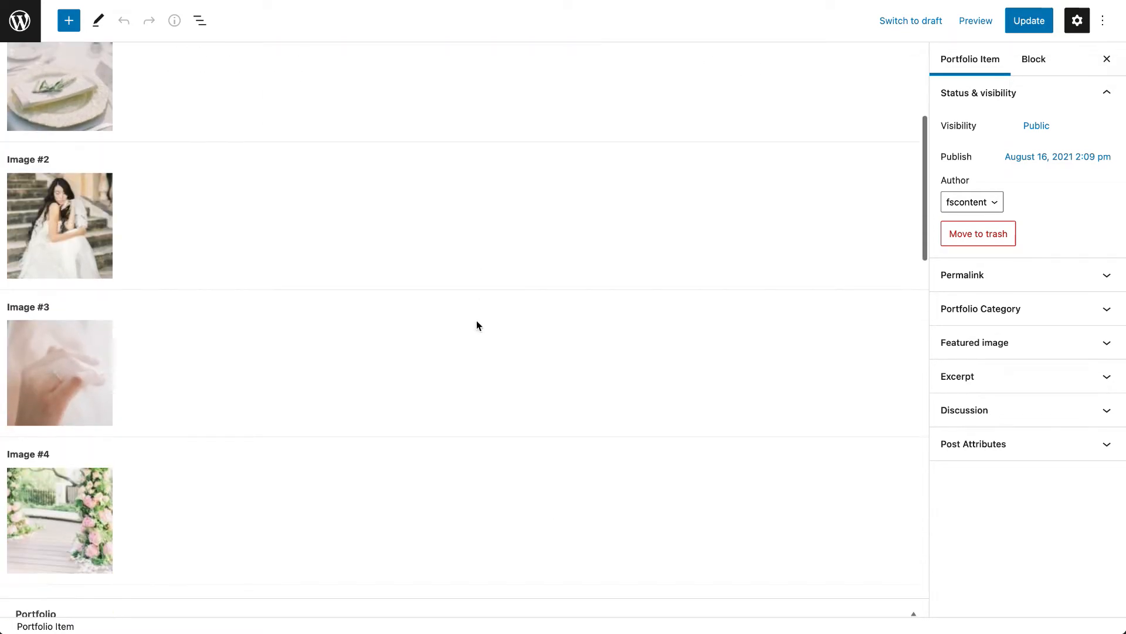
{"action": "scroll", "coordinate": [176, 402], "scroll_direction": "down", "scroll_amount": 2}
{"action": "scroll", "coordinate": [160, 128], "scroll_direction": "up", "scroll_amount": 3}
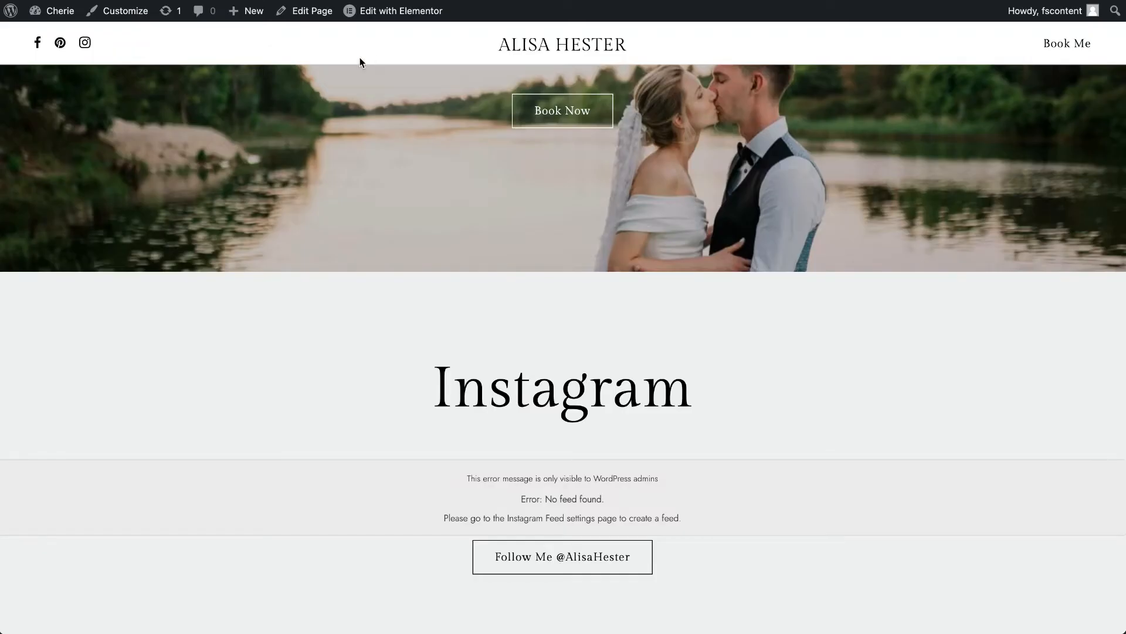
- Open the Best Days in Spain project on the live website from the Catalog Default page
{"action": "left_click", "coordinate": [525, 45]}
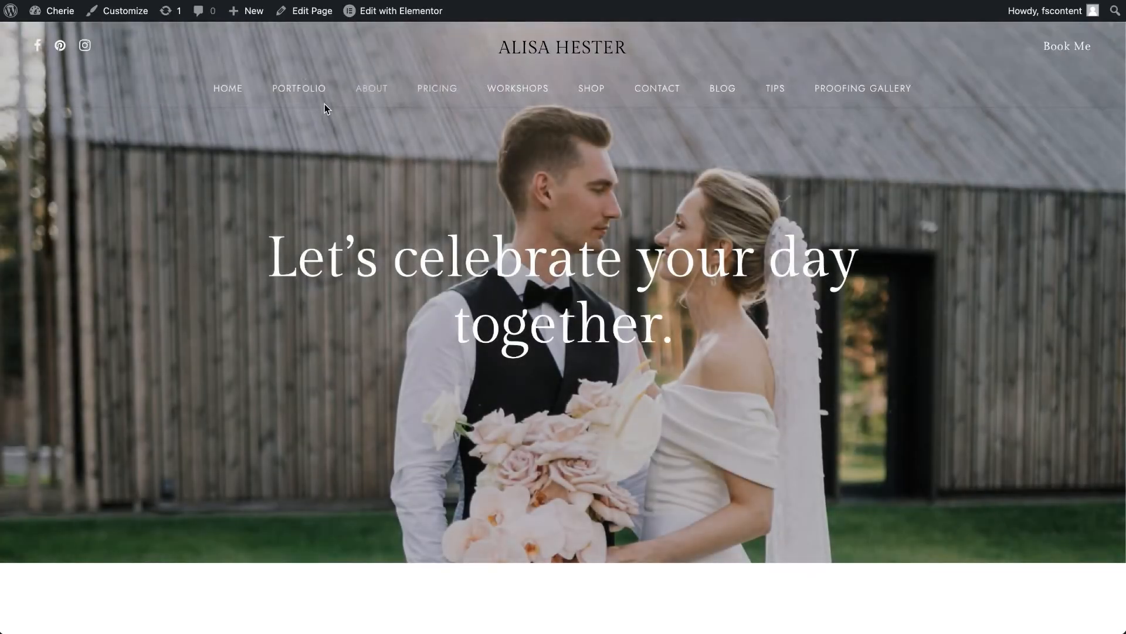
{"action": "mouse_move", "coordinate": [325, 107]}
{"action": "left_click", "coordinate": [311, 132]}
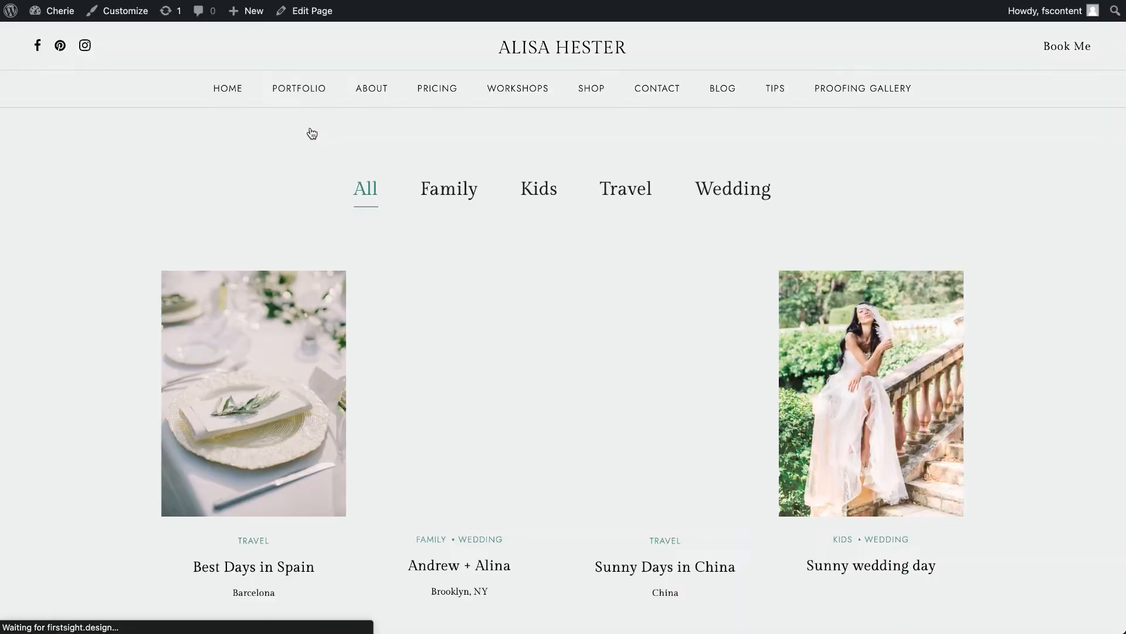
{"action": "left_click", "coordinate": [281, 368]}
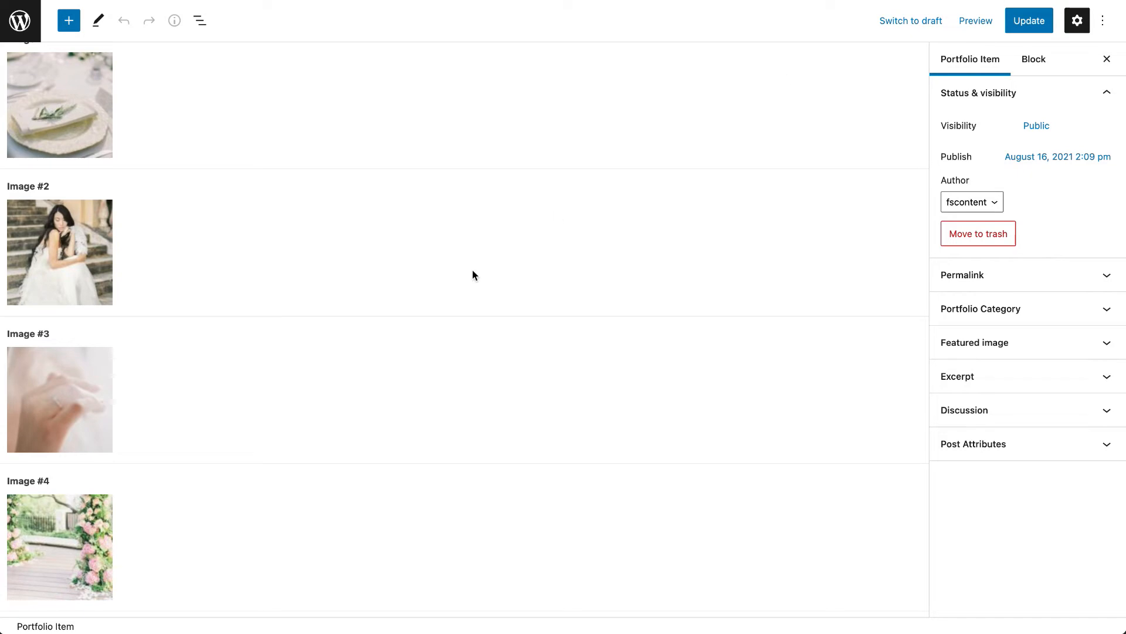
- Review the portfolio item's Video link, Portfolio Description, Additional information, Location, Sticky post and Sticky image settings
{"action": "scroll", "coordinate": [457, 287], "scroll_direction": "down", "scroll_amount": 8}
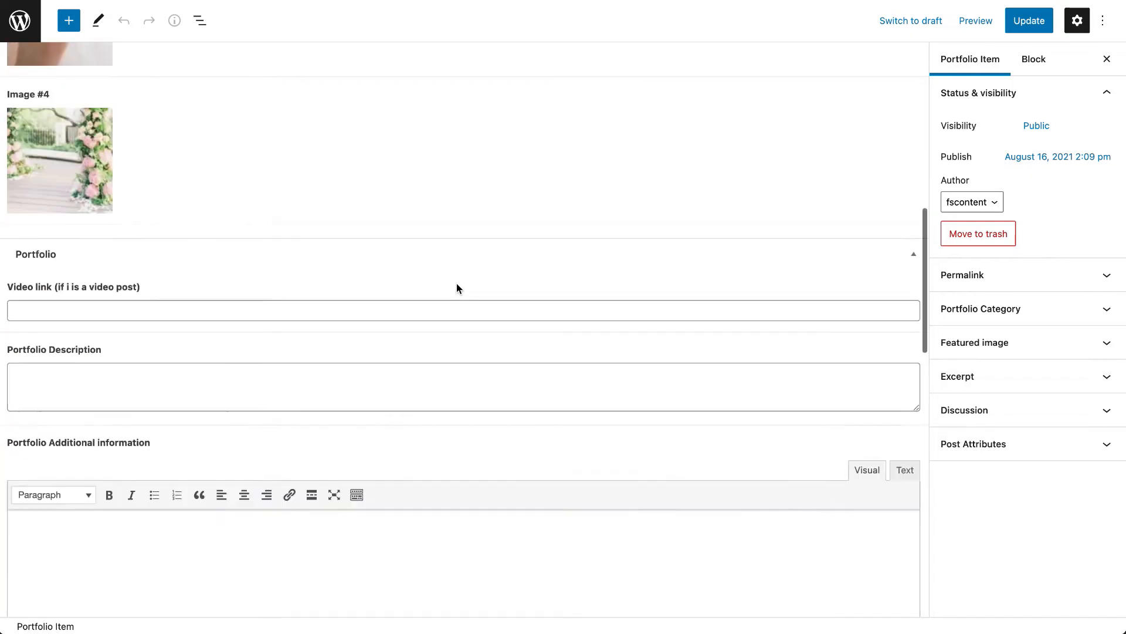
{"action": "left_click", "coordinate": [360, 185]}
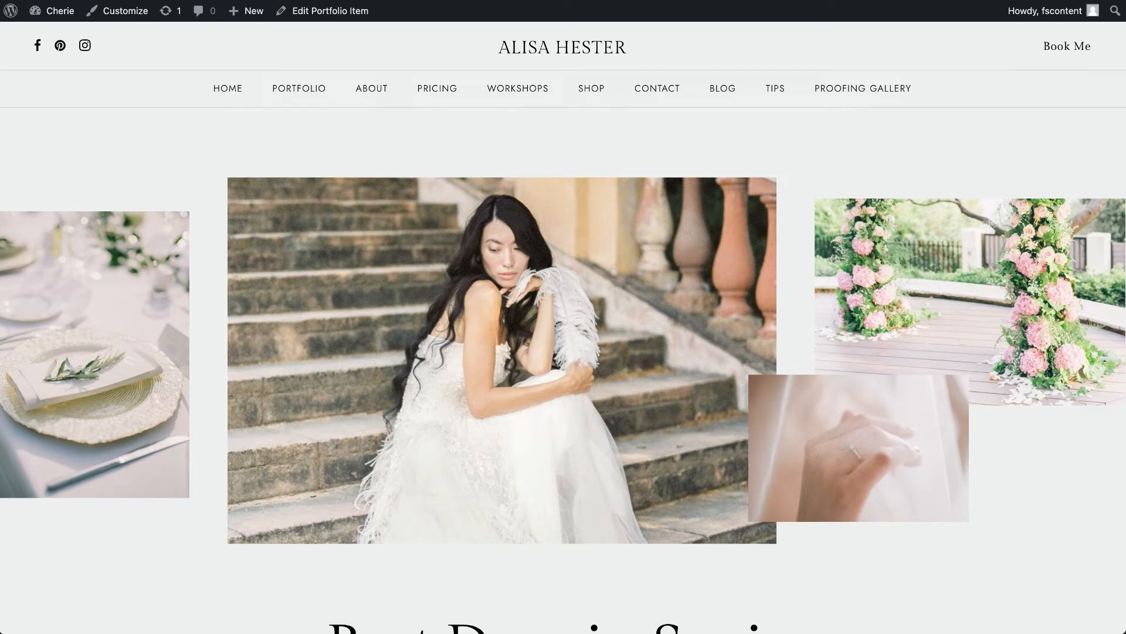
{"action": "mouse_move", "coordinate": [295, 90]}
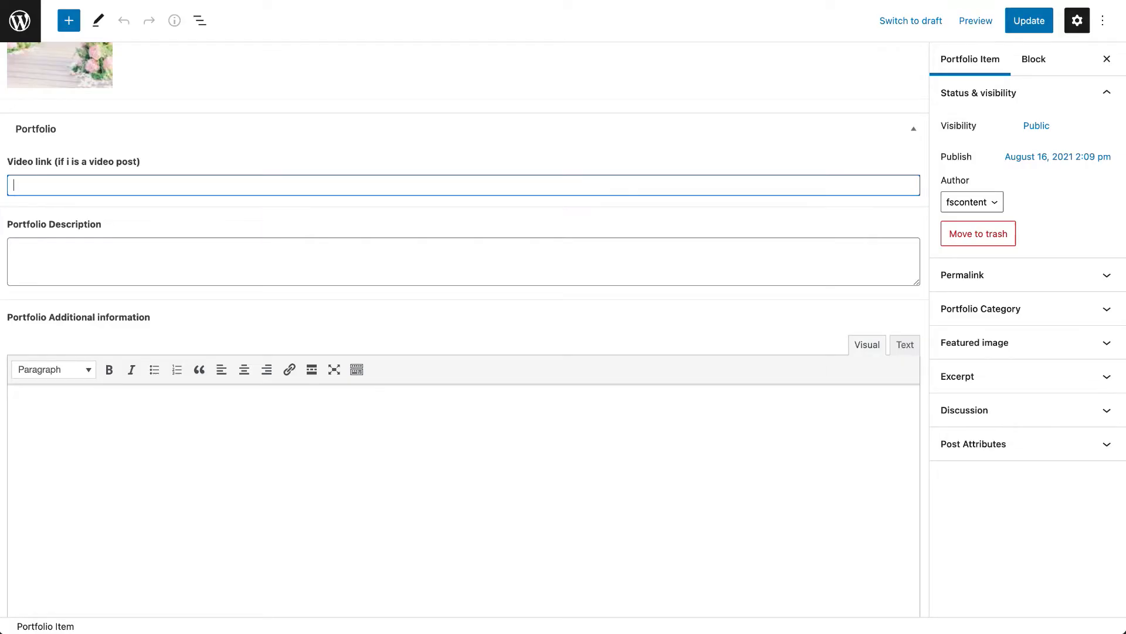
{"action": "scroll", "coordinate": [438, 254], "scroll_direction": "down", "scroll_amount": 3}
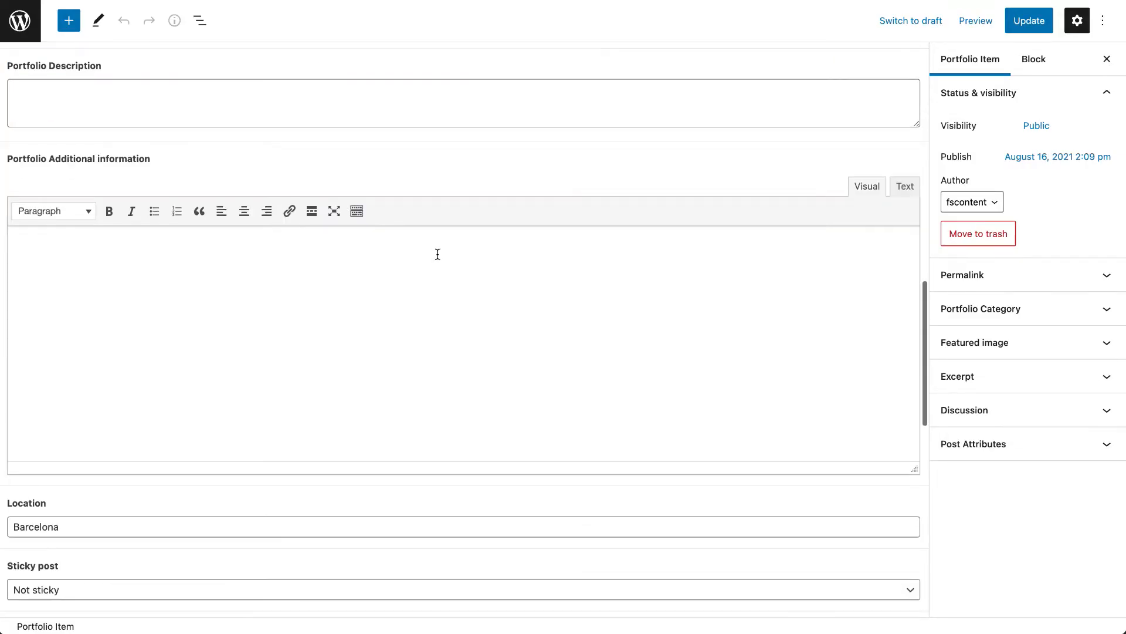
{"action": "scroll", "coordinate": [438, 254], "scroll_direction": "down", "scroll_amount": 5}
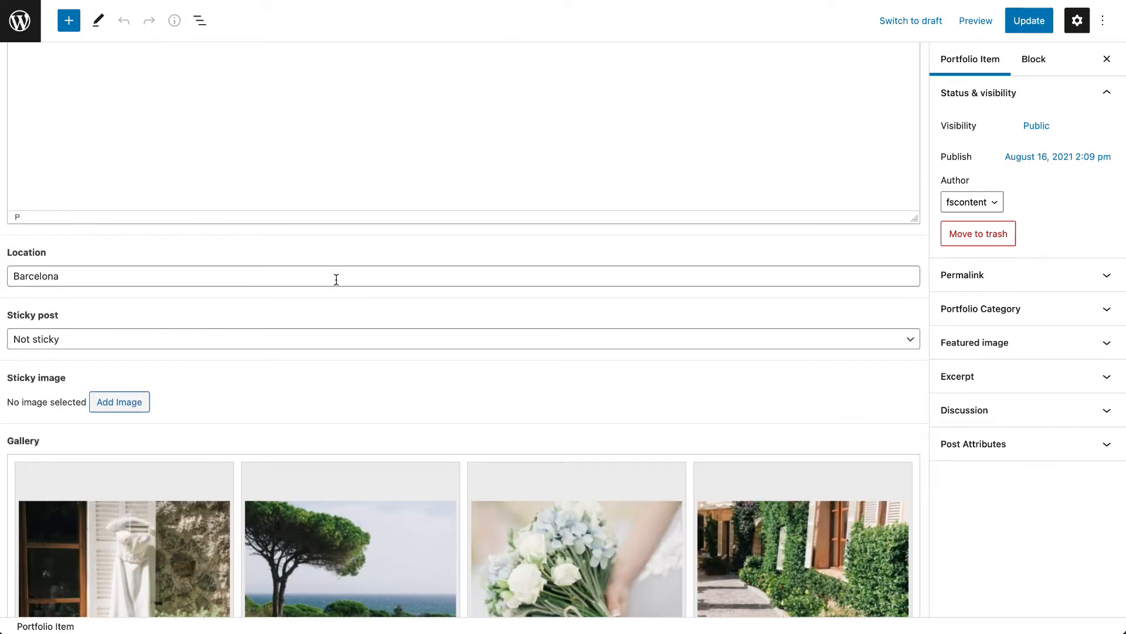
{"action": "scroll", "coordinate": [322, 346], "scroll_direction": "down", "scroll_amount": 1}
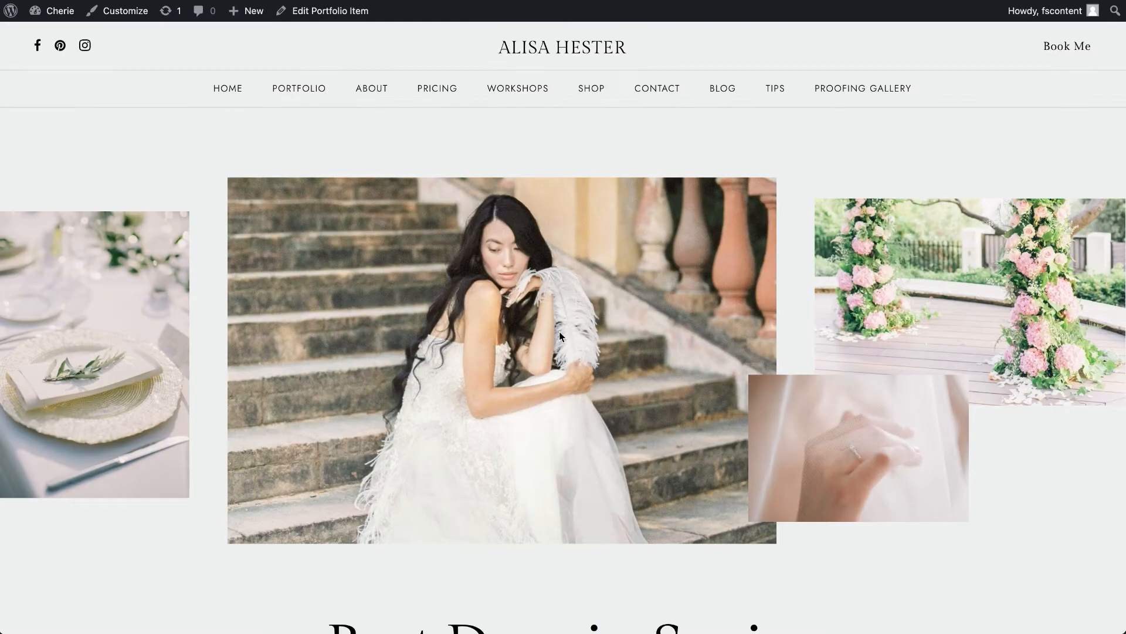
- View the Catalog Sticky page and look through the Details Masonry project on the live website
{"action": "mouse_move", "coordinate": [294, 89]}
{"action": "left_click", "coordinate": [299, 156]}
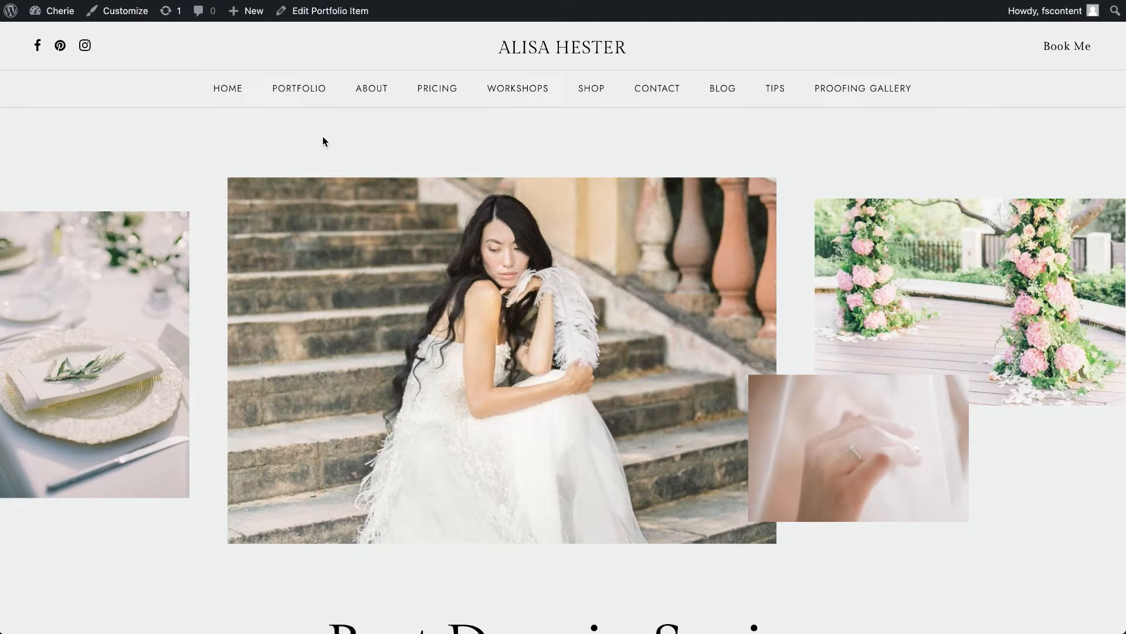
{"action": "mouse_move", "coordinate": [306, 85]}
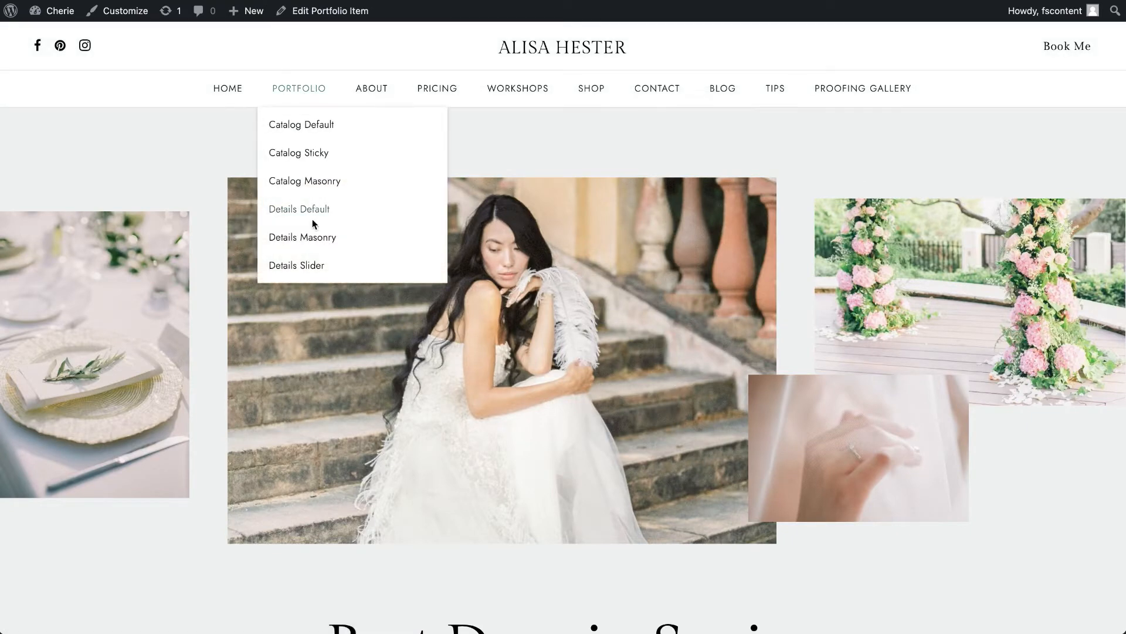
{"action": "left_click", "coordinate": [317, 241]}
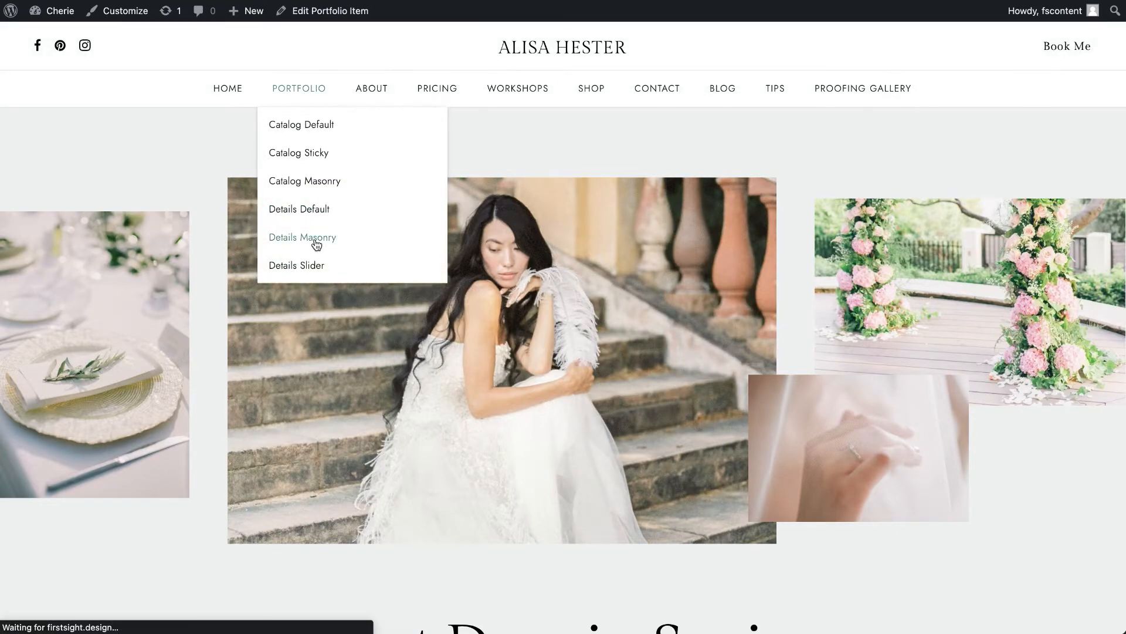
{"action": "scroll", "coordinate": [317, 244], "scroll_direction": "down", "scroll_amount": 5}
{"action": "scroll", "coordinate": [317, 244], "scroll_direction": "up", "scroll_amount": 5}
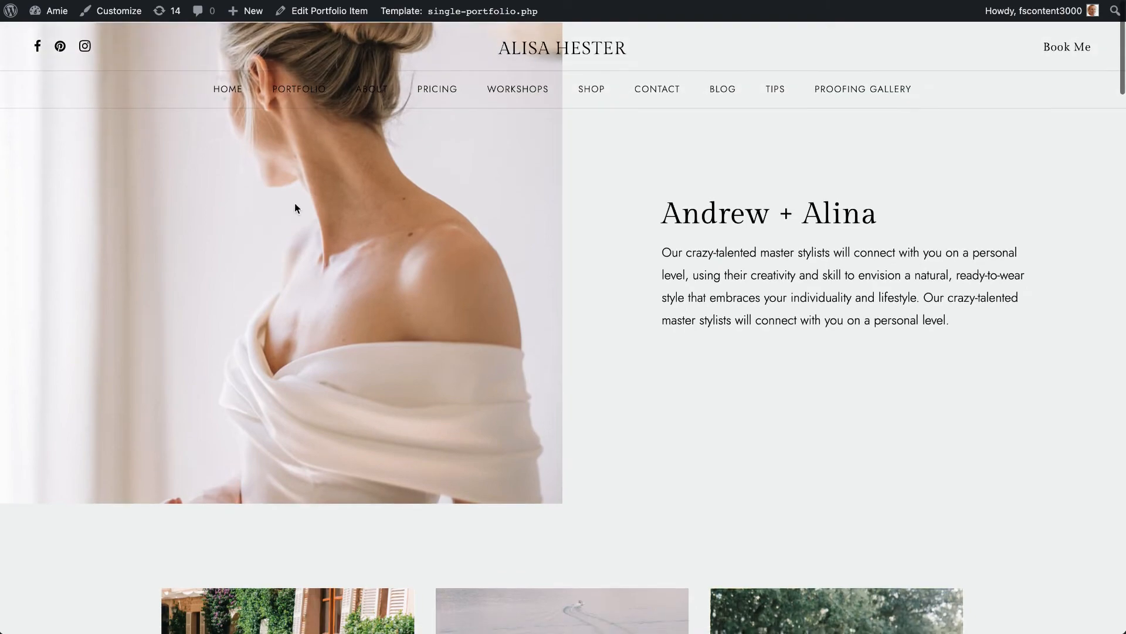
{"action": "scroll", "coordinate": [330, 288], "scroll_direction": "down", "scroll_amount": 10}
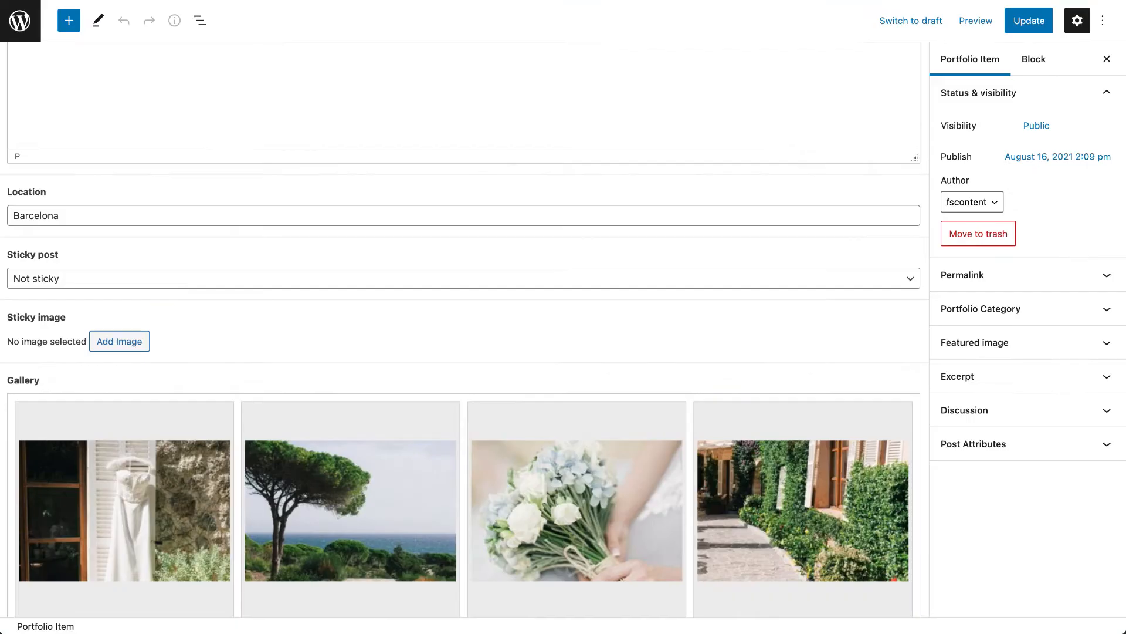
- Look through the portfolio item's gallery images and view the media library for adding gallery images, then close it
{"action": "scroll", "coordinate": [746, 292], "scroll_direction": "down", "scroll_amount": 3}
{"action": "scroll", "coordinate": [746, 291], "scroll_direction": "down", "scroll_amount": 3}
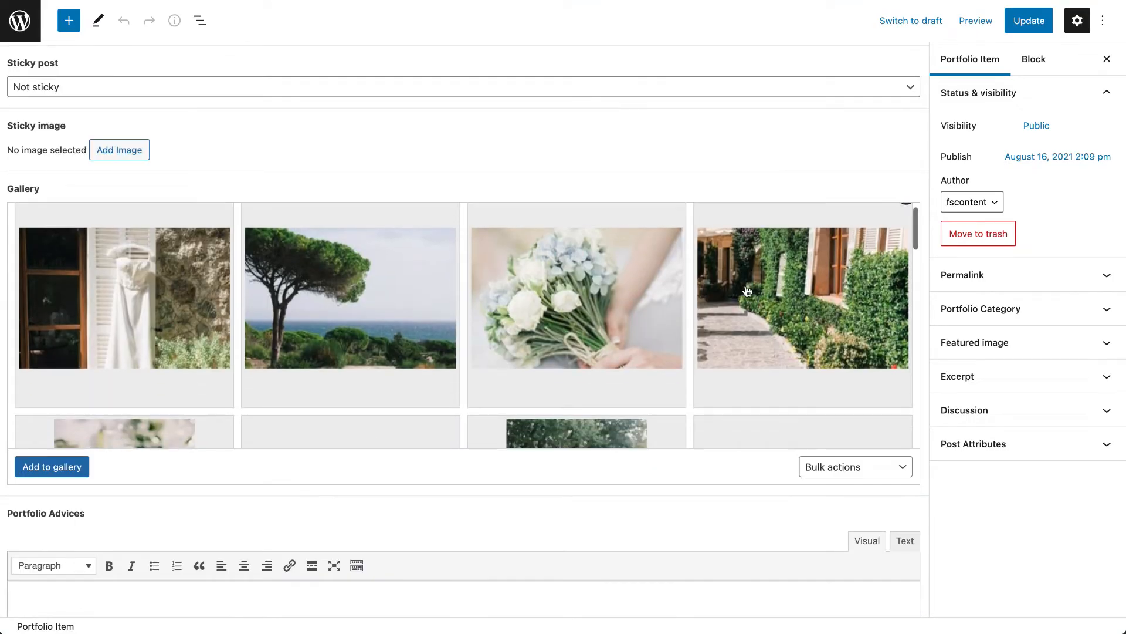
{"action": "scroll", "coordinate": [747, 292], "scroll_direction": "down", "scroll_amount": 8}
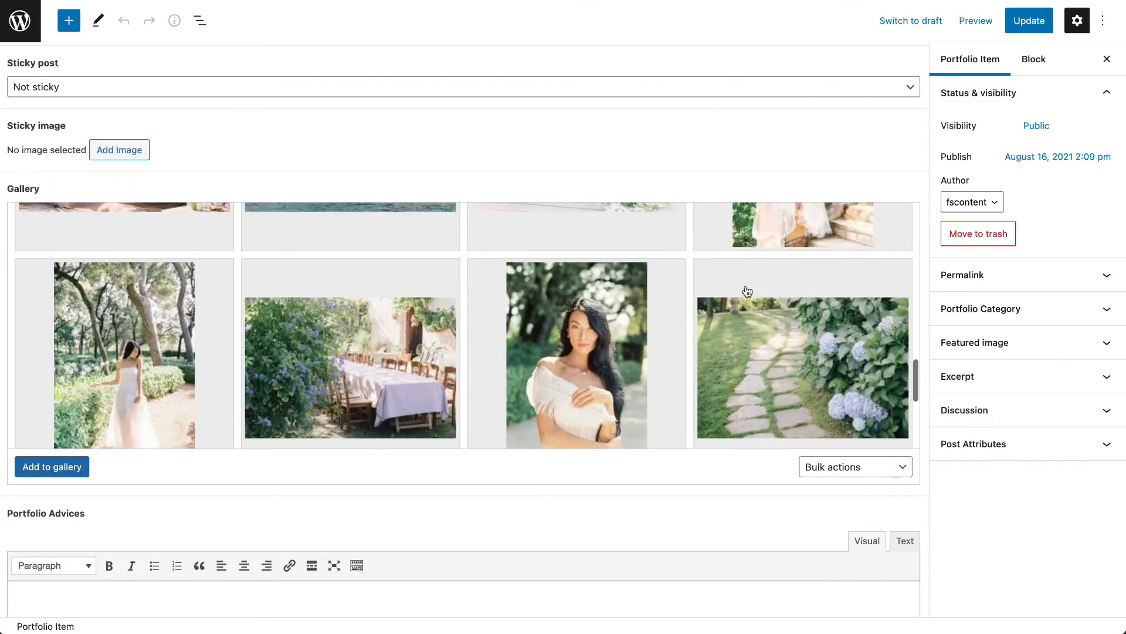
{"action": "scroll", "coordinate": [747, 291], "scroll_direction": "down", "scroll_amount": 2}
{"action": "scroll", "coordinate": [745, 287], "scroll_direction": "up", "scroll_amount": 15}
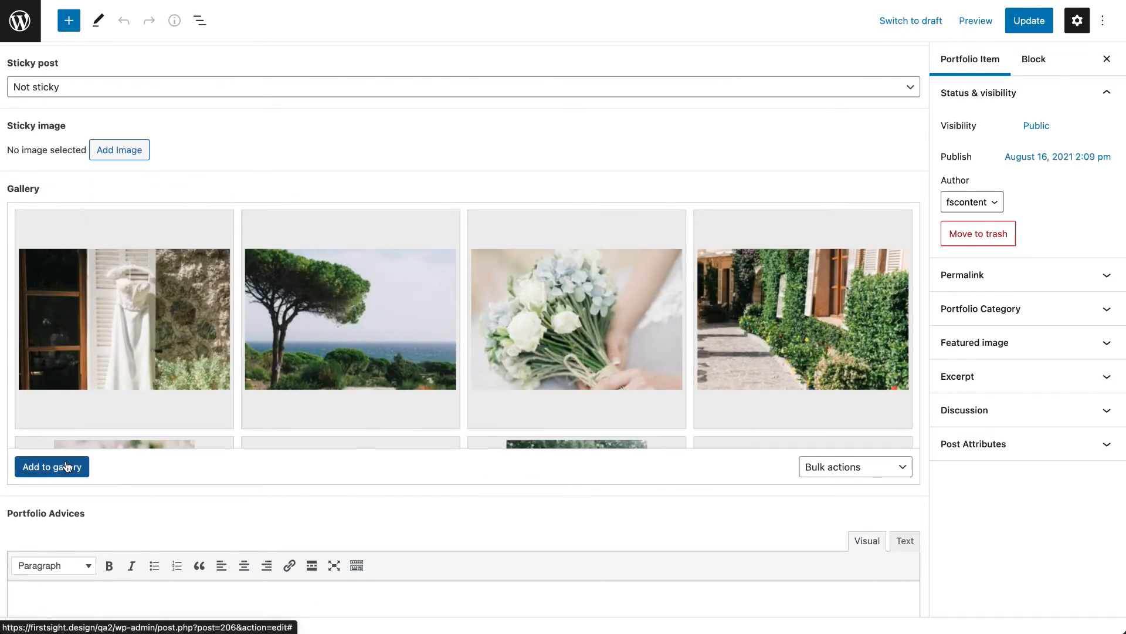
{"action": "left_click", "coordinate": [66, 465]}
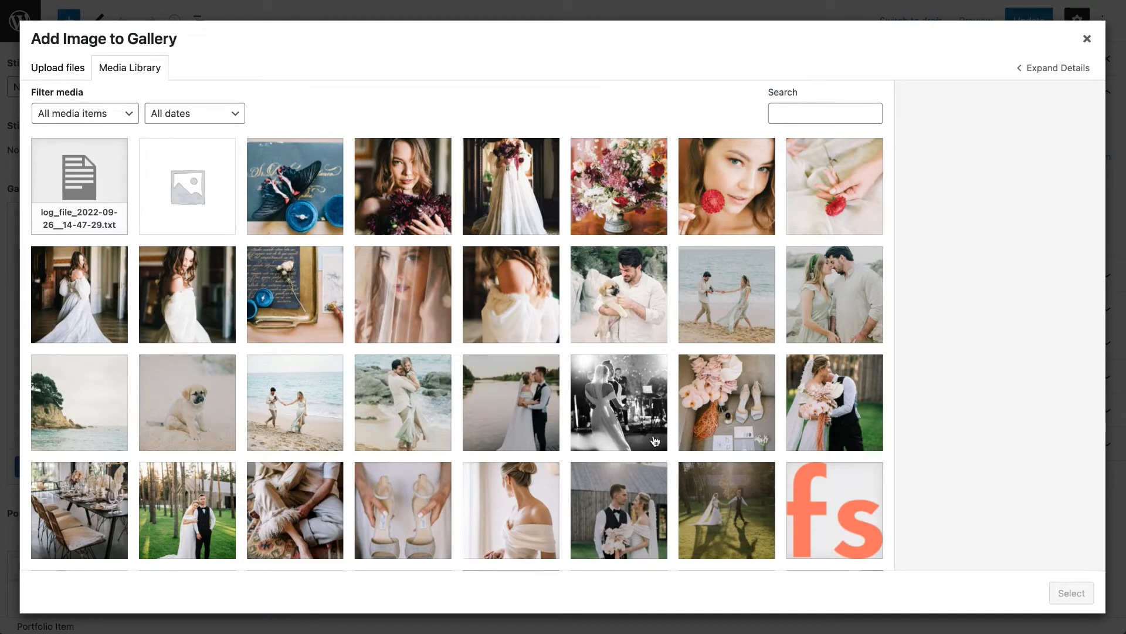
{"action": "left_click", "coordinate": [1088, 56]}
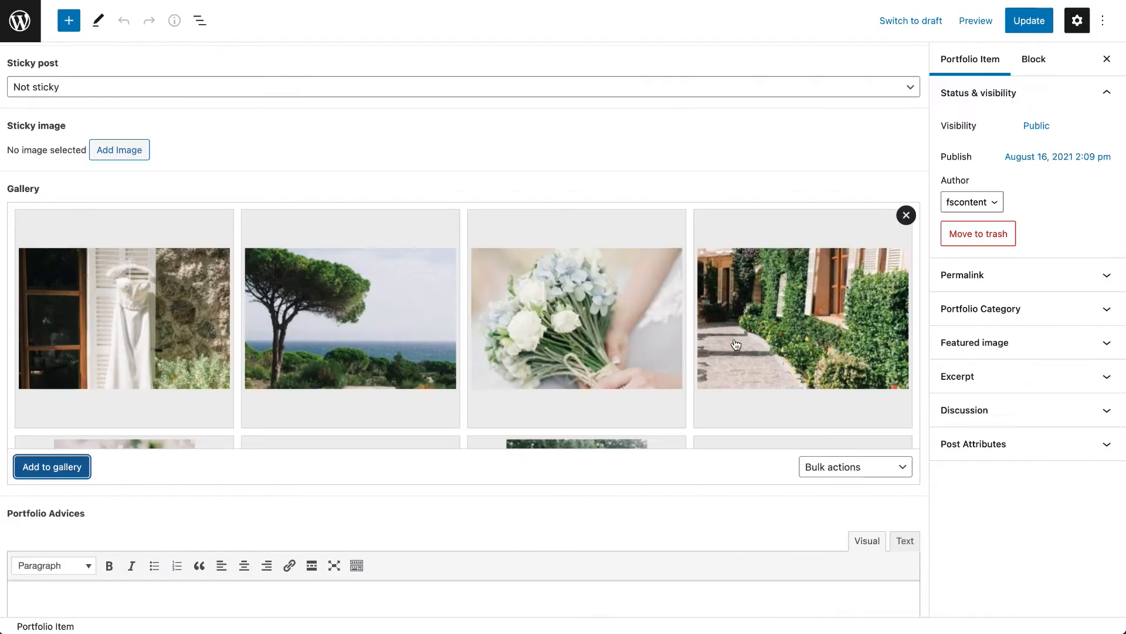
- View the Portfolio Advices field and expand the Portfolio Category settings to examine the available categories and the category search
{"action": "scroll", "coordinate": [733, 343], "scroll_direction": "down", "scroll_amount": 15}
{"action": "scroll", "coordinate": [736, 345], "scroll_direction": "down", "scroll_amount": 5}
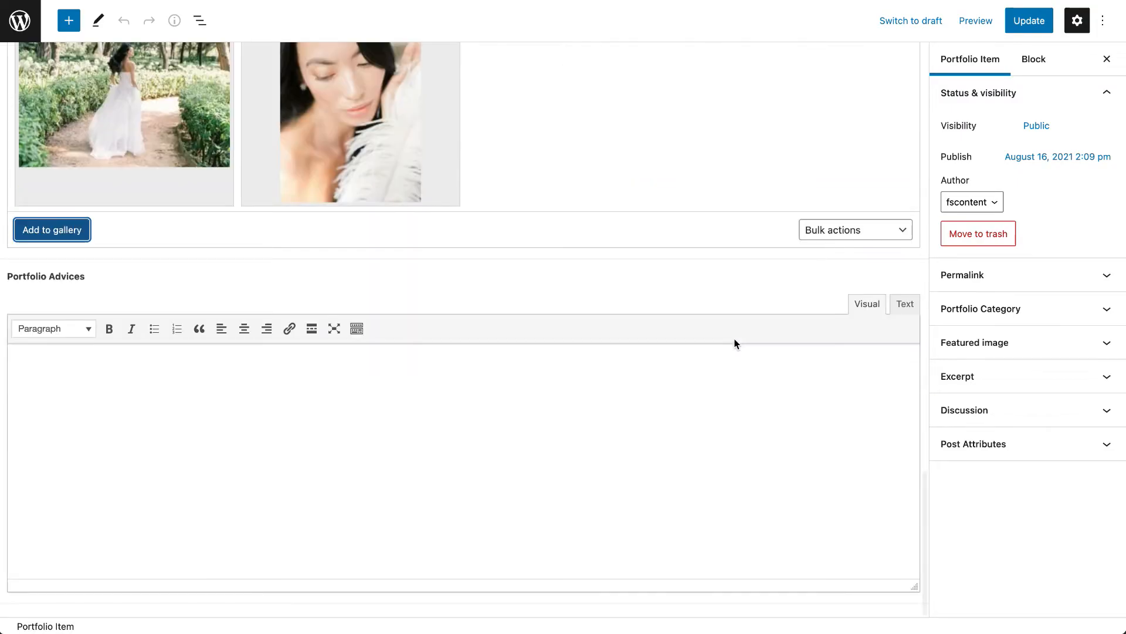
{"action": "left_click", "coordinate": [1016, 311]}
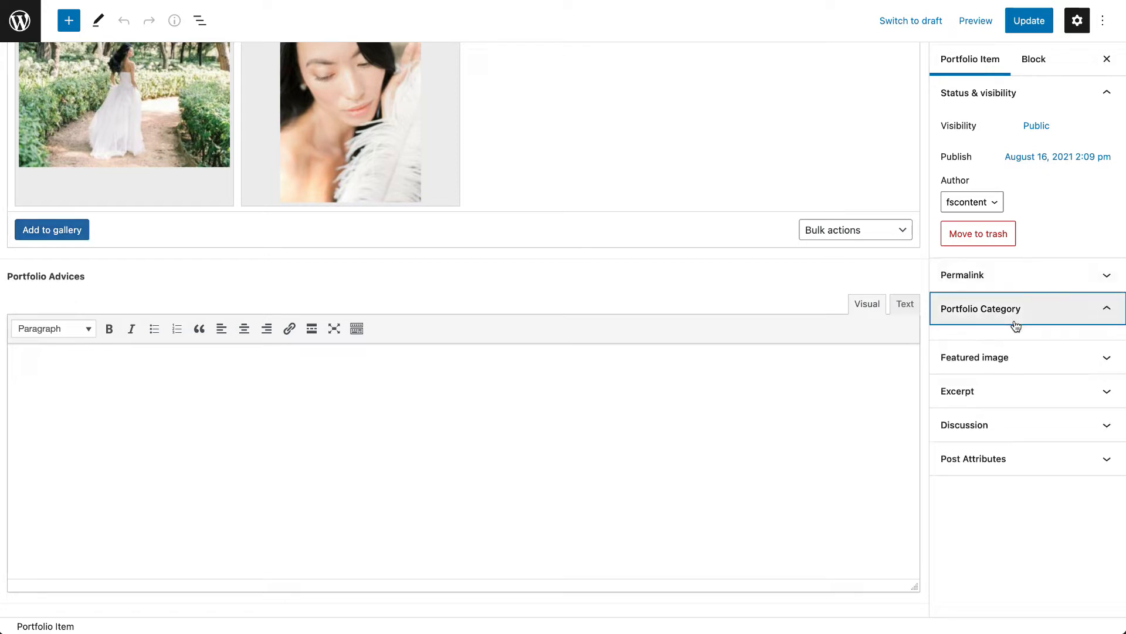
{"action": "scroll", "coordinate": [996, 416], "scroll_direction": "down", "scroll_amount": 3}
{"action": "scroll", "coordinate": [996, 416], "scroll_direction": "up", "scroll_amount": 3}
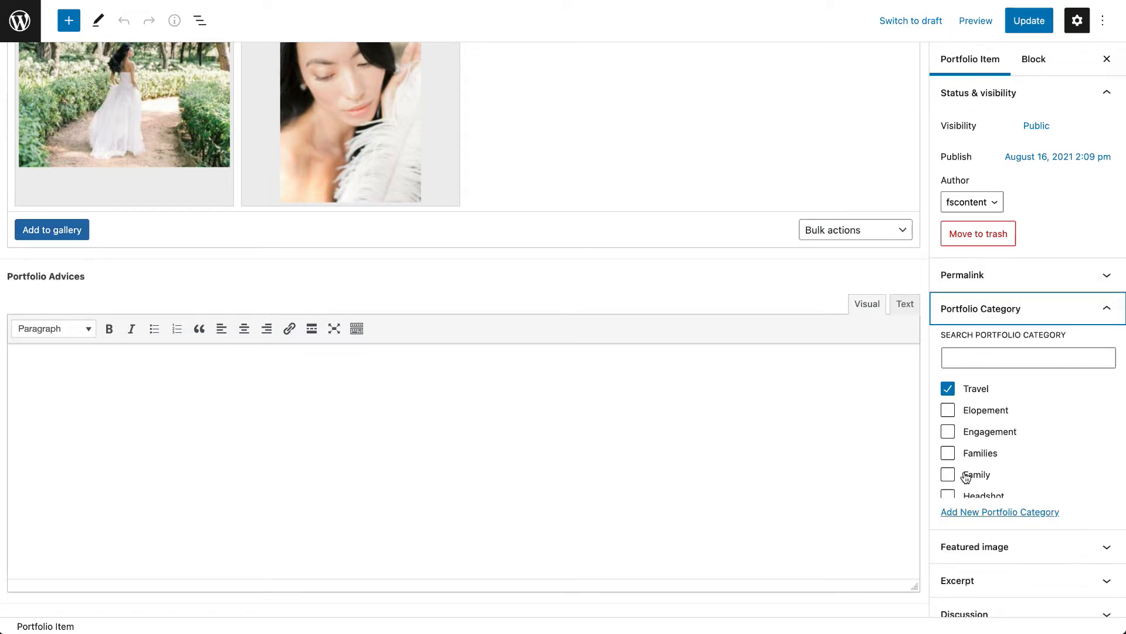
{"action": "left_click", "coordinate": [962, 359]}
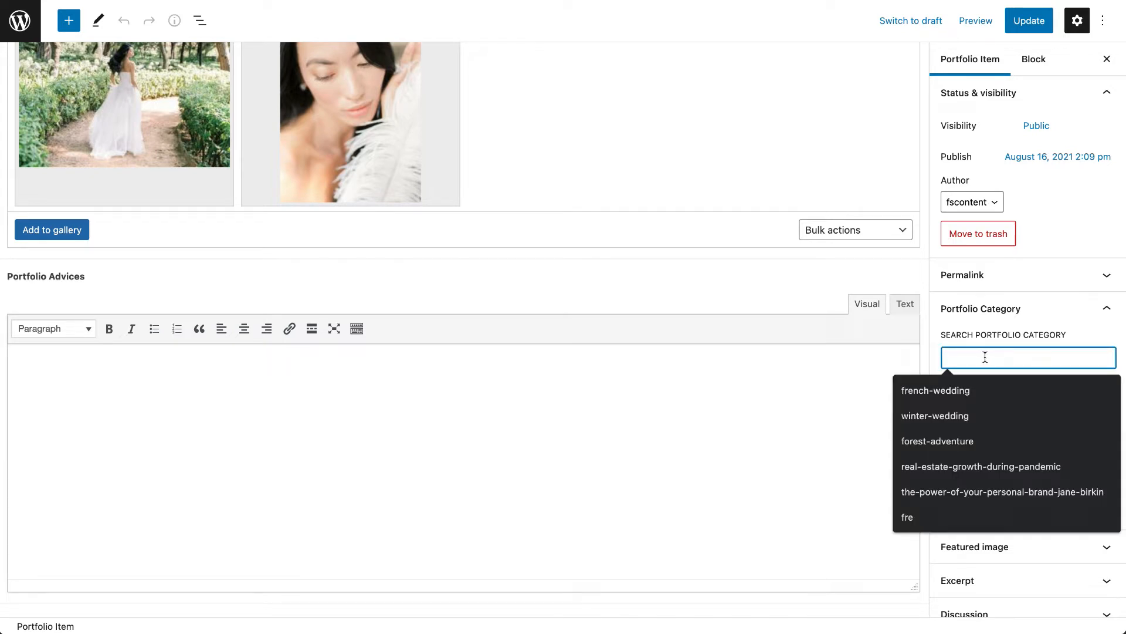
{"action": "left_click", "coordinate": [1074, 322]}
{"action": "left_click", "coordinate": [1063, 317]}
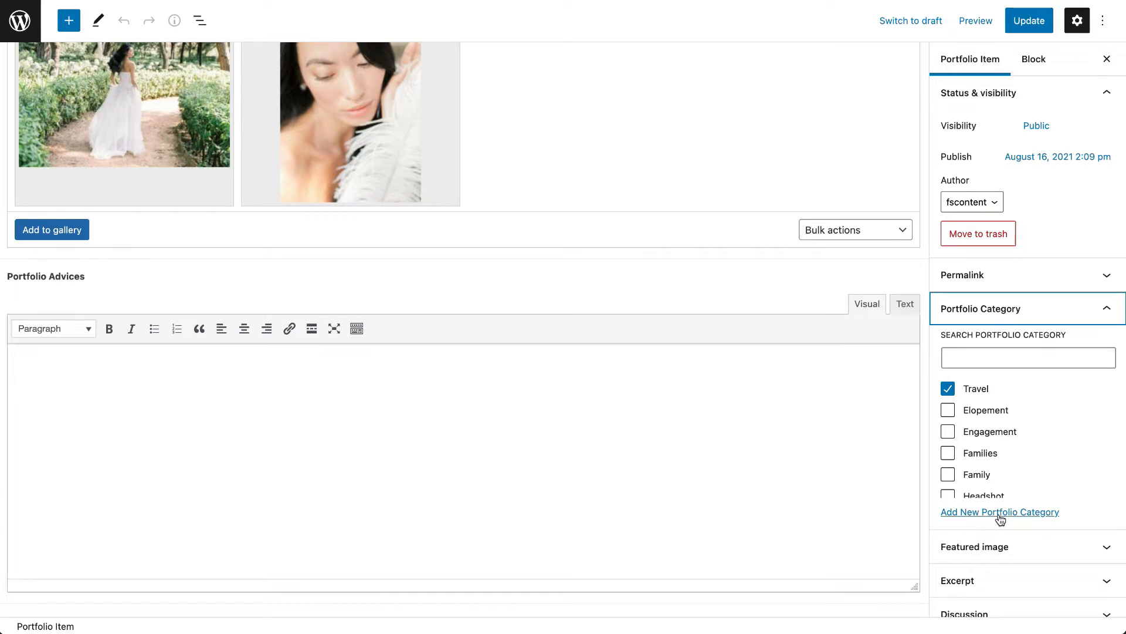
{"action": "scroll", "coordinate": [1000, 519], "scroll_direction": "down", "scroll_amount": 2}
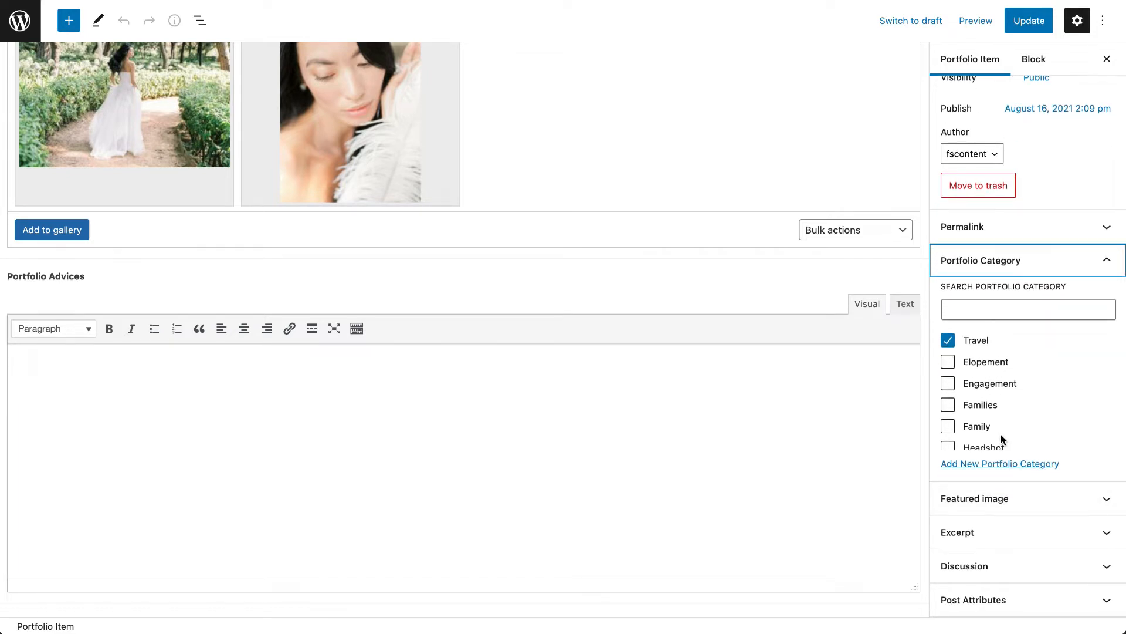
- Expand the portfolio item's Featured image settings and look at the Catalog Default page on the live website
{"action": "left_click", "coordinate": [991, 503]}
{"action": "scroll", "coordinate": [991, 506], "scroll_direction": "down", "scroll_amount": 5}
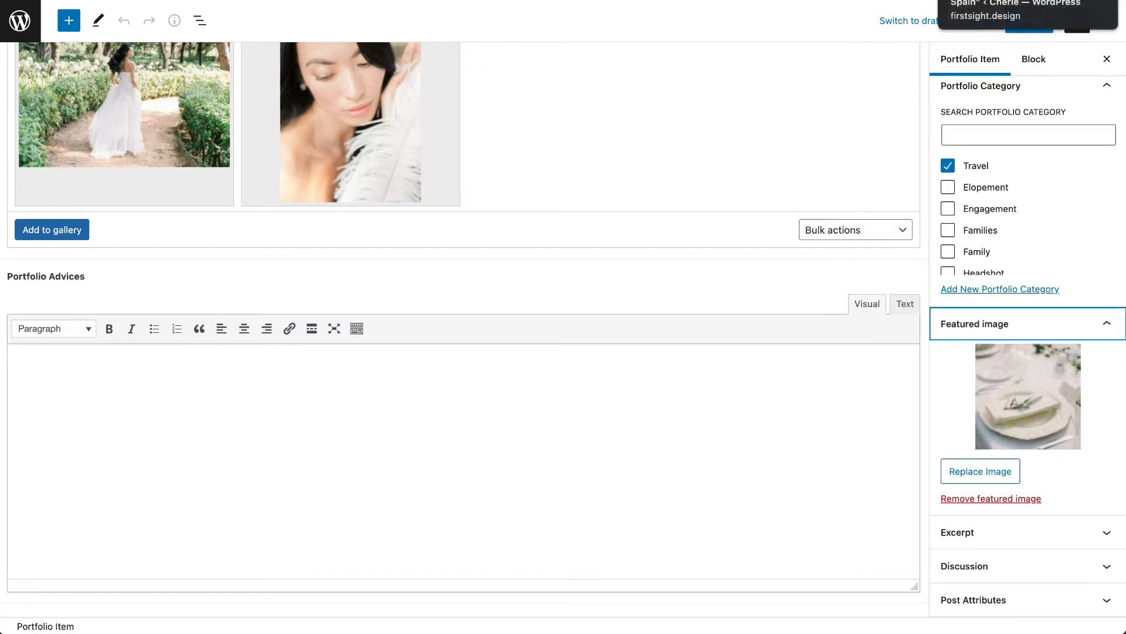
{"action": "left_click", "coordinate": [821, 1]}
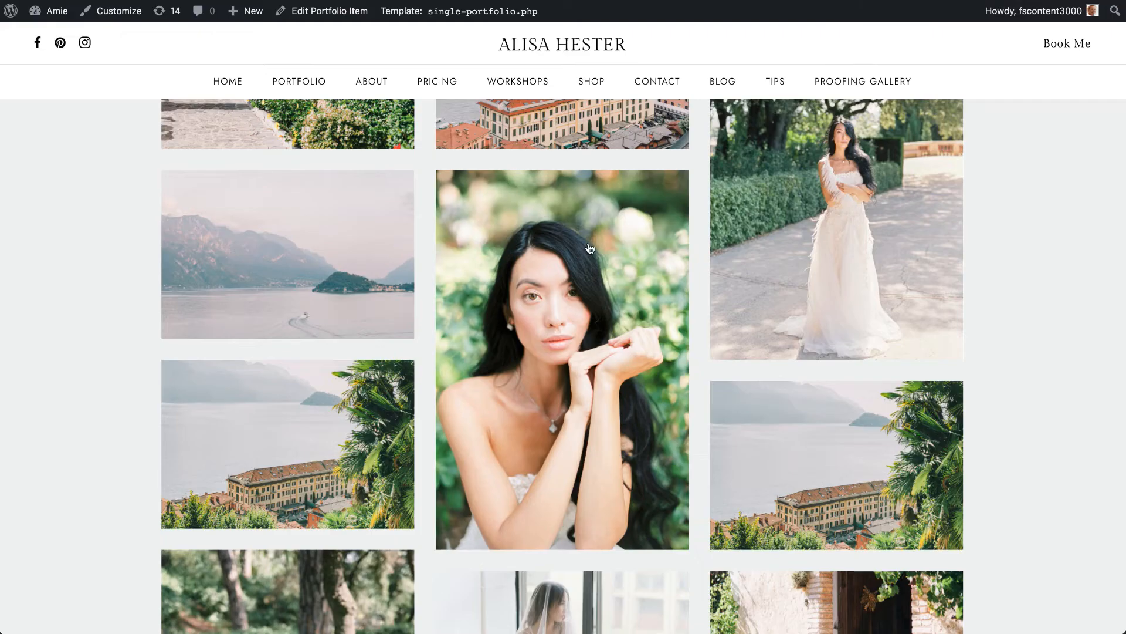
{"action": "mouse_move", "coordinate": [309, 93]}
{"action": "left_click", "coordinate": [311, 117]}
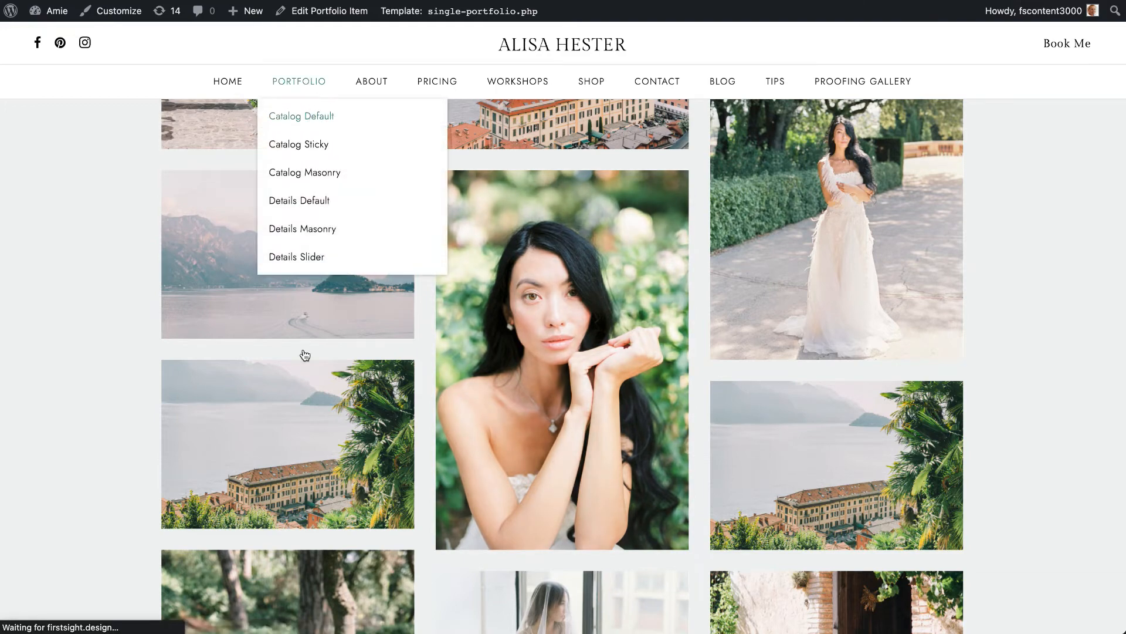
{"action": "scroll", "coordinate": [657, 393], "scroll_direction": "down", "scroll_amount": 6}
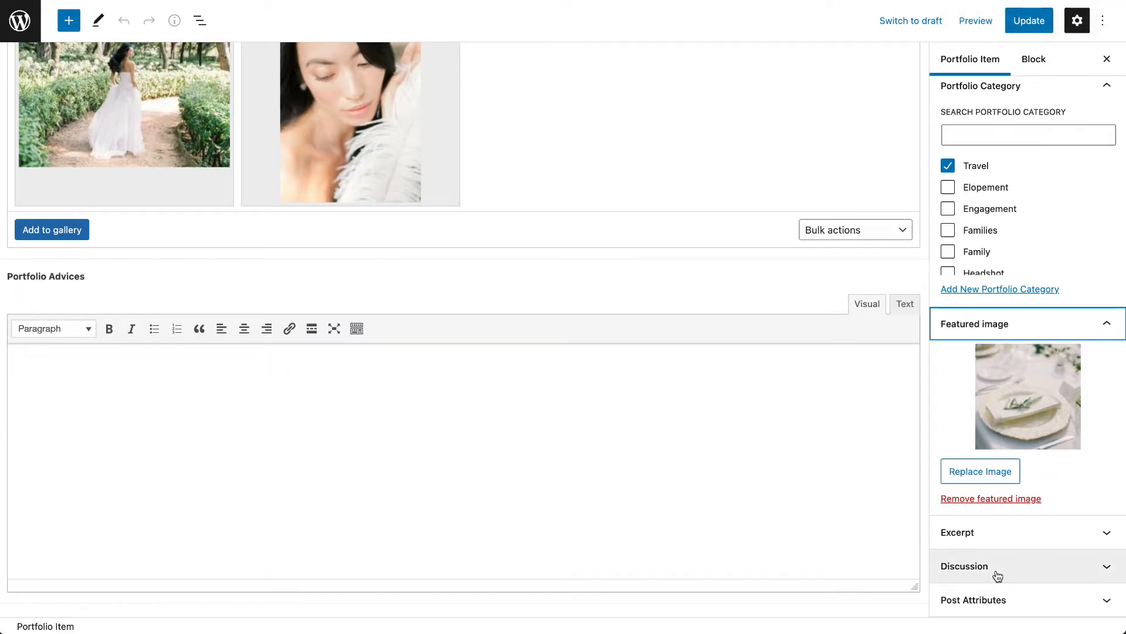
- Review the portfolio item's remaining settings below the featured image, including the Excerpt section
{"action": "left_click", "coordinate": [997, 607]}
{"action": "left_click", "coordinate": [1007, 528]}
{"action": "left_click", "coordinate": [1013, 494]}
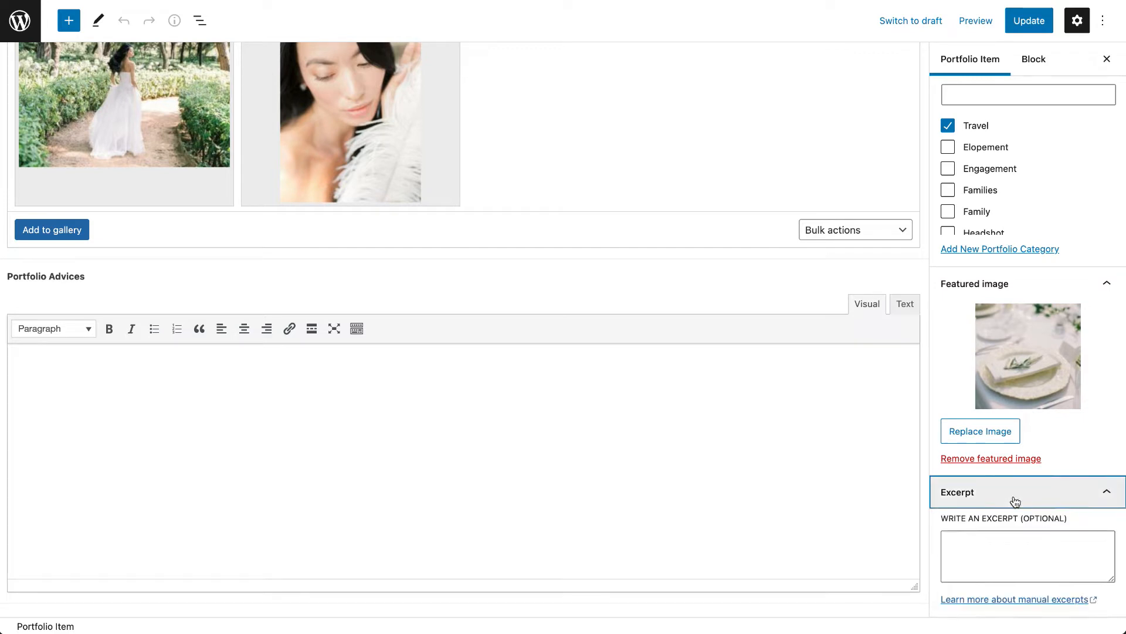
{"action": "scroll", "coordinate": [1013, 469], "scroll_direction": "down", "scroll_amount": 2}
{"action": "scroll", "coordinate": [1013, 500], "scroll_direction": "up", "scroll_amount": 6}
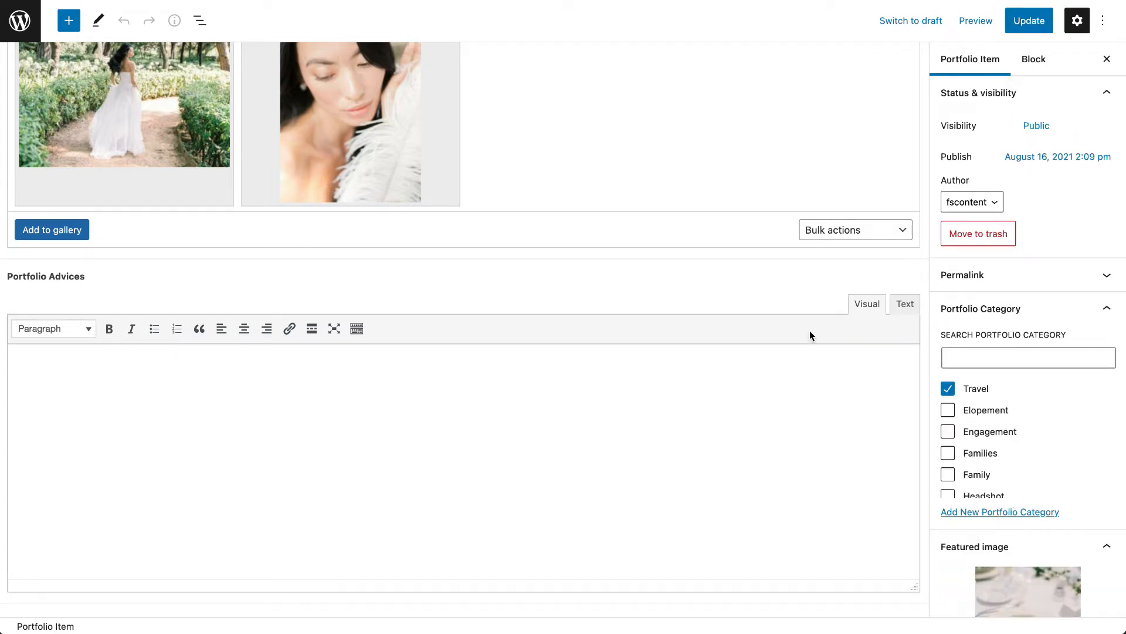
{"action": "scroll", "coordinate": [809, 330], "scroll_direction": "up", "scroll_amount": 10}
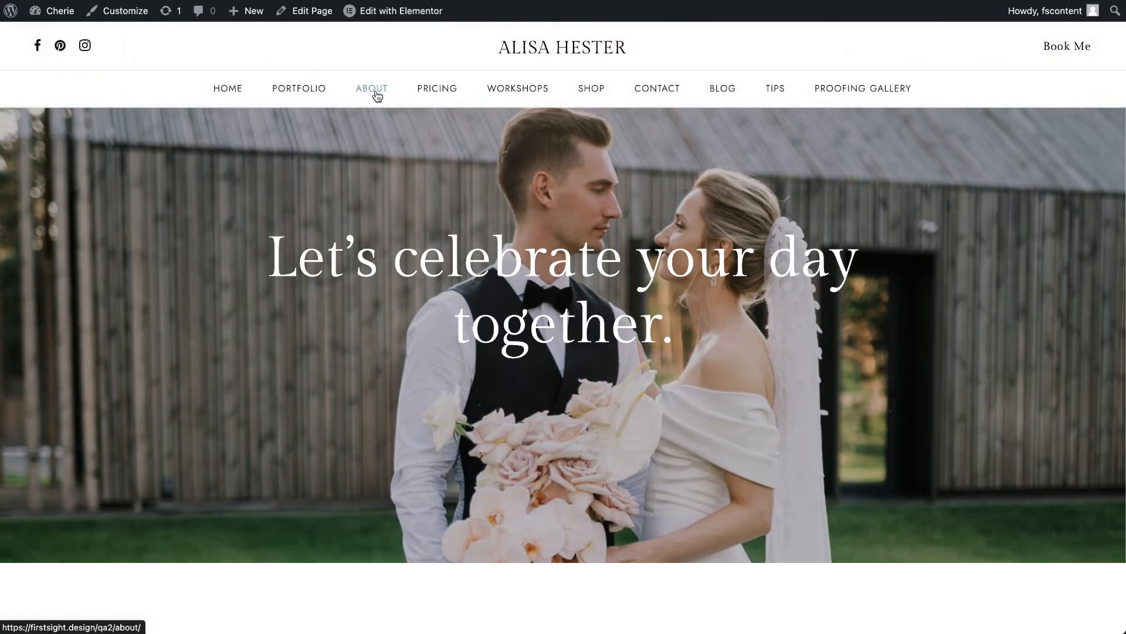
- Look through the About page on the live website and open it for editing with Elementor
{"action": "left_click", "coordinate": [376, 94]}
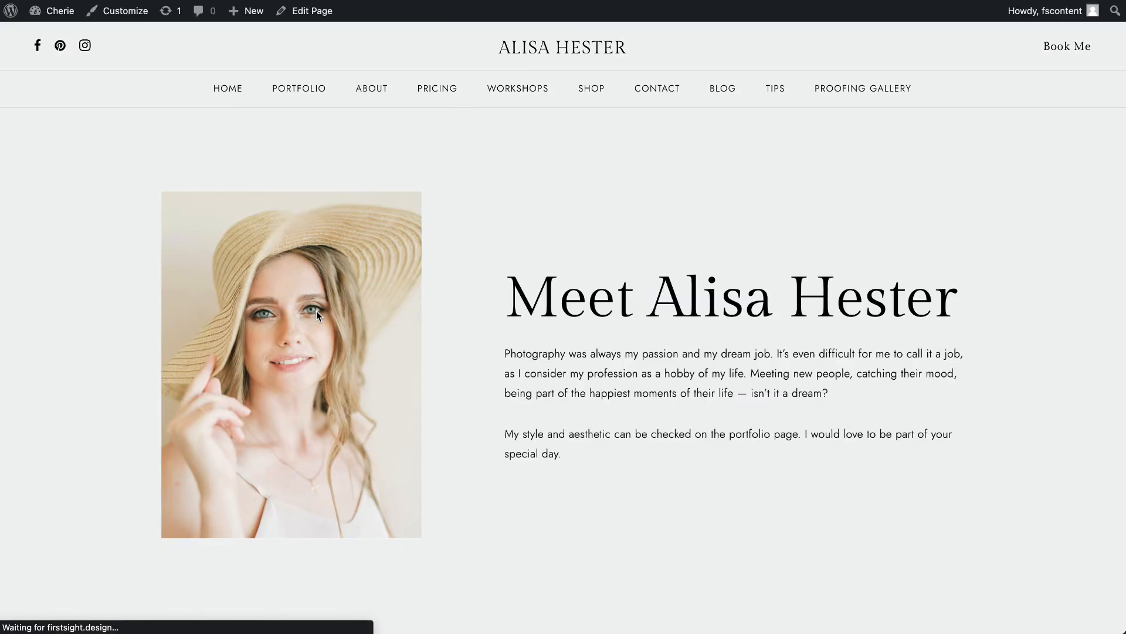
{"action": "scroll", "coordinate": [316, 315], "scroll_direction": "down", "scroll_amount": 10}
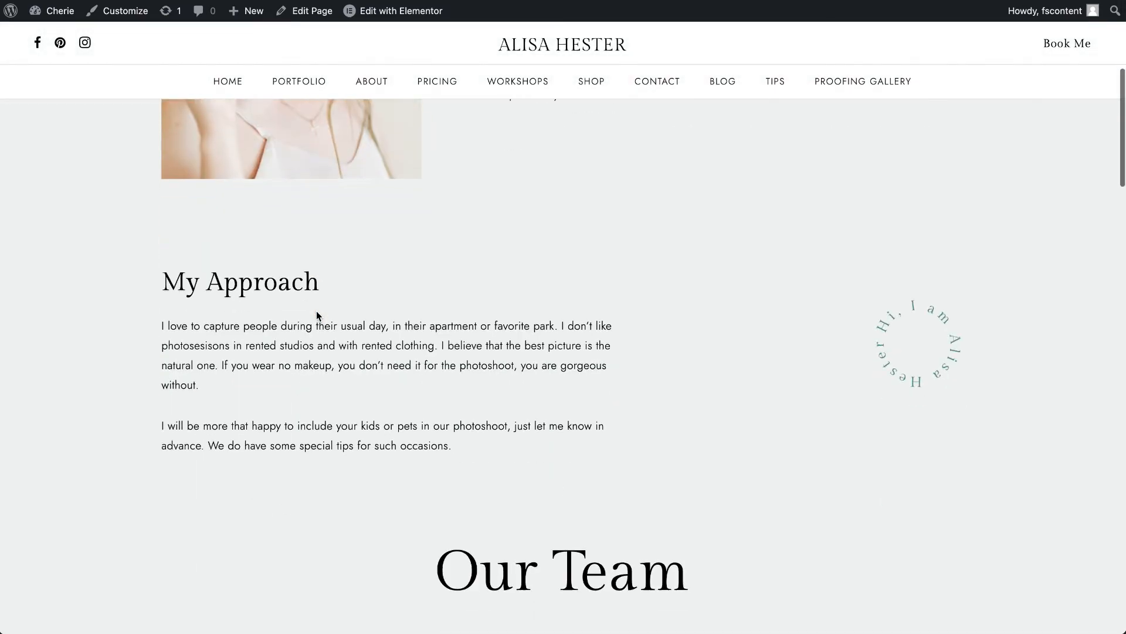
{"action": "scroll", "coordinate": [317, 315], "scroll_direction": "down", "scroll_amount": 15}
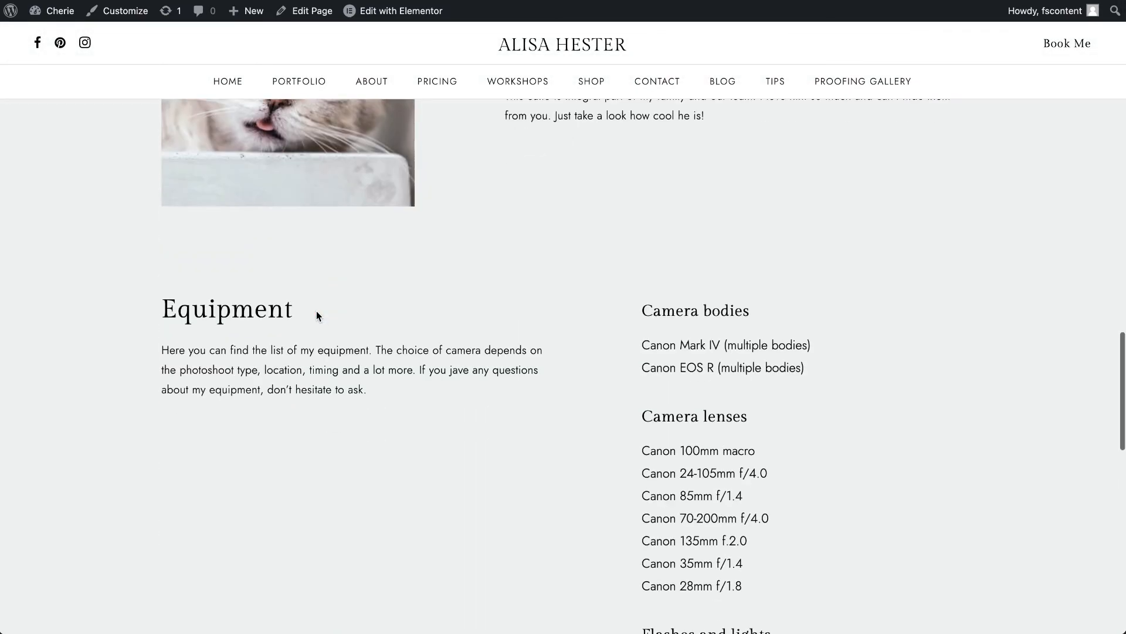
{"action": "scroll", "coordinate": [317, 315], "scroll_direction": "down", "scroll_amount": 7}
{"action": "scroll", "coordinate": [317, 315], "scroll_direction": "up", "scroll_amount": 18}
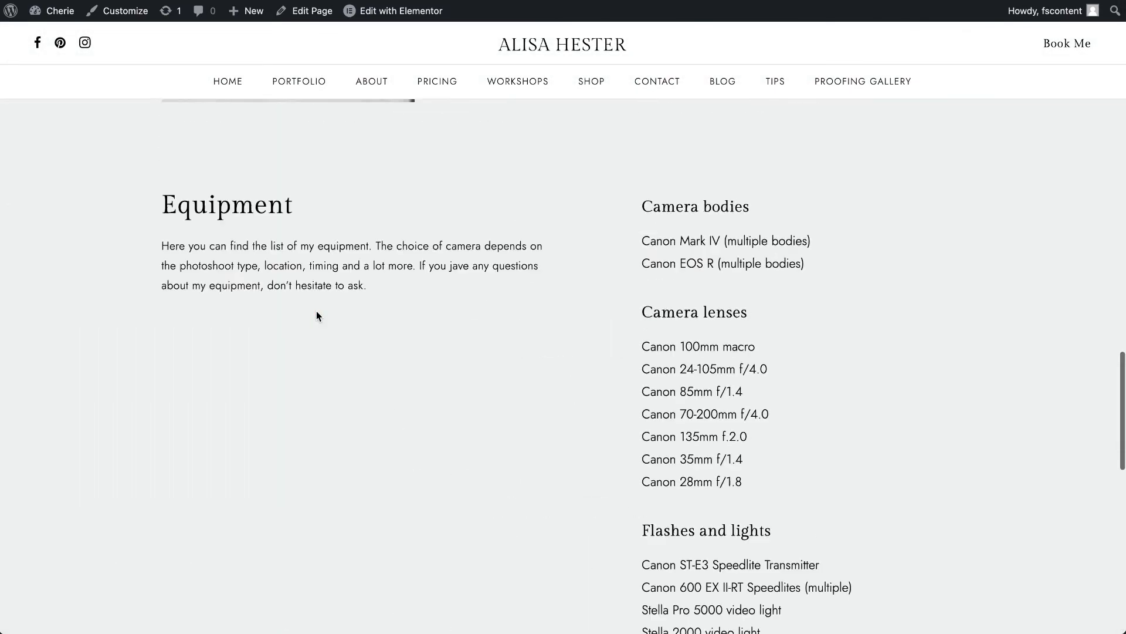
{"action": "scroll", "coordinate": [358, 334], "scroll_direction": "up", "scroll_amount": 12}
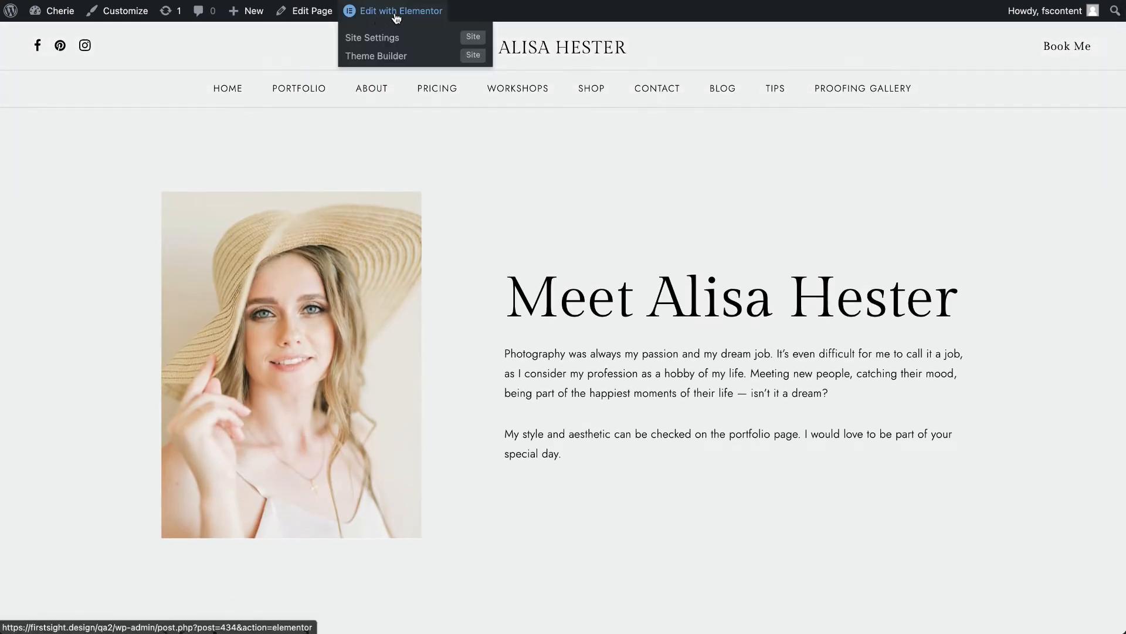
{"action": "left_click", "coordinate": [397, 16]}
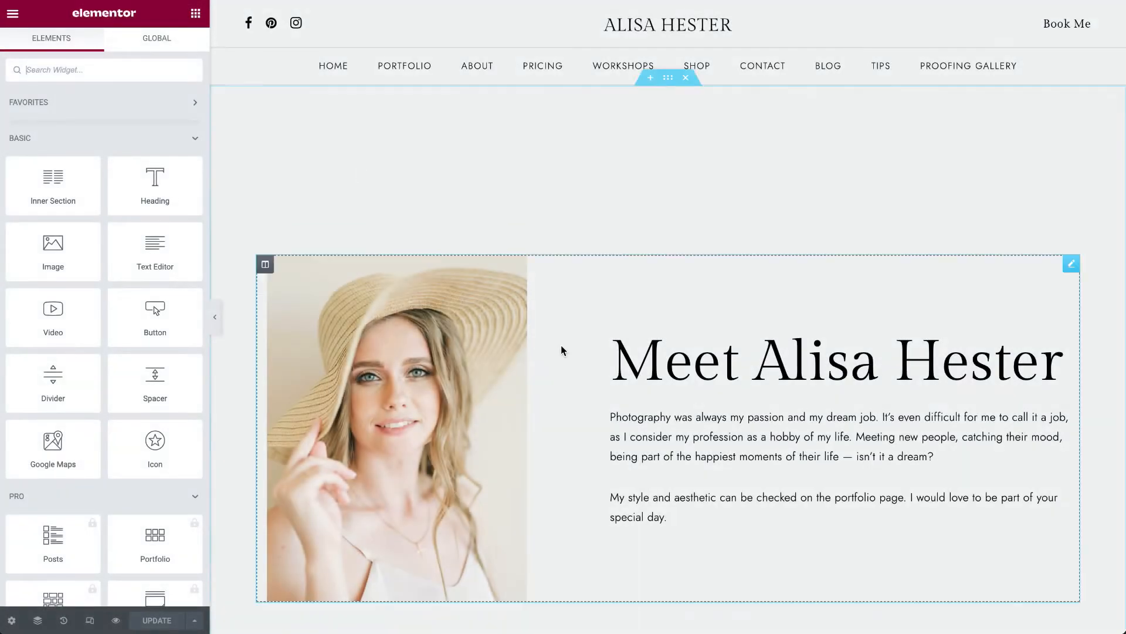
- Open the About page's welcome section for editing and view the media library choices for its left-side image
{"action": "scroll", "coordinate": [559, 351], "scroll_direction": "down", "scroll_amount": 3}
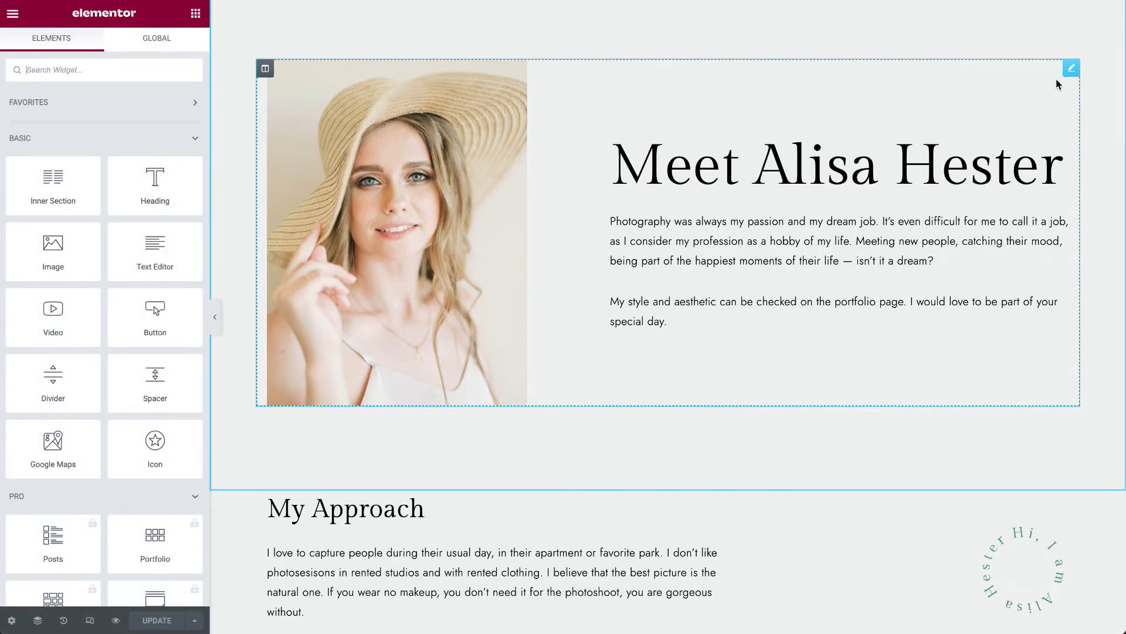
{"action": "left_click", "coordinate": [1071, 68]}
{"action": "mouse_move", "coordinate": [73, 154]}
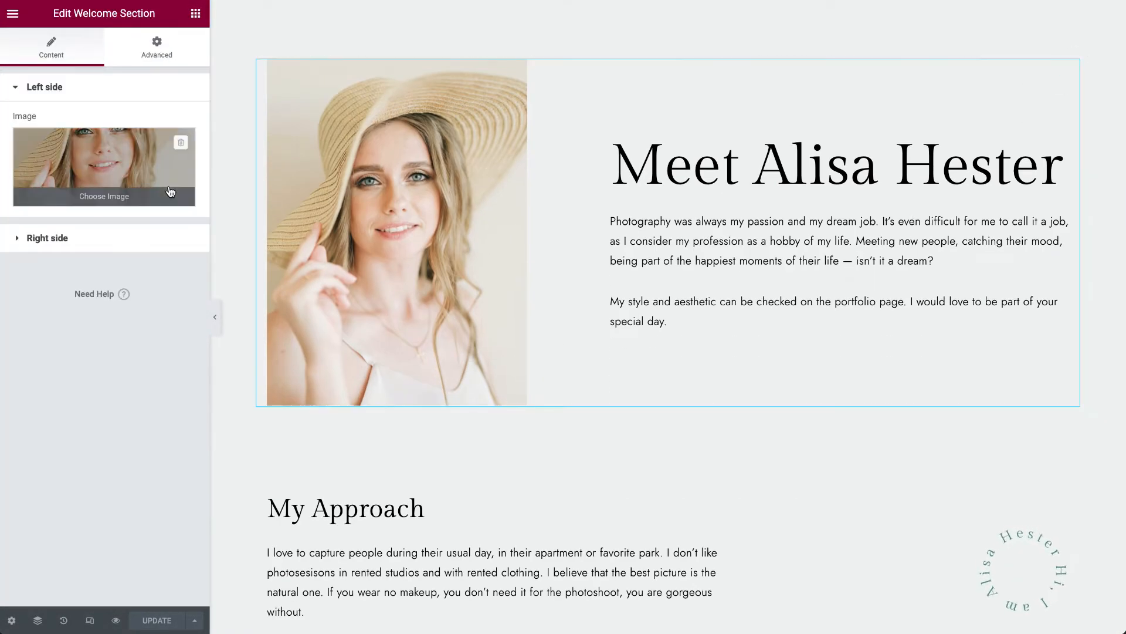
{"action": "left_click", "coordinate": [73, 154]}
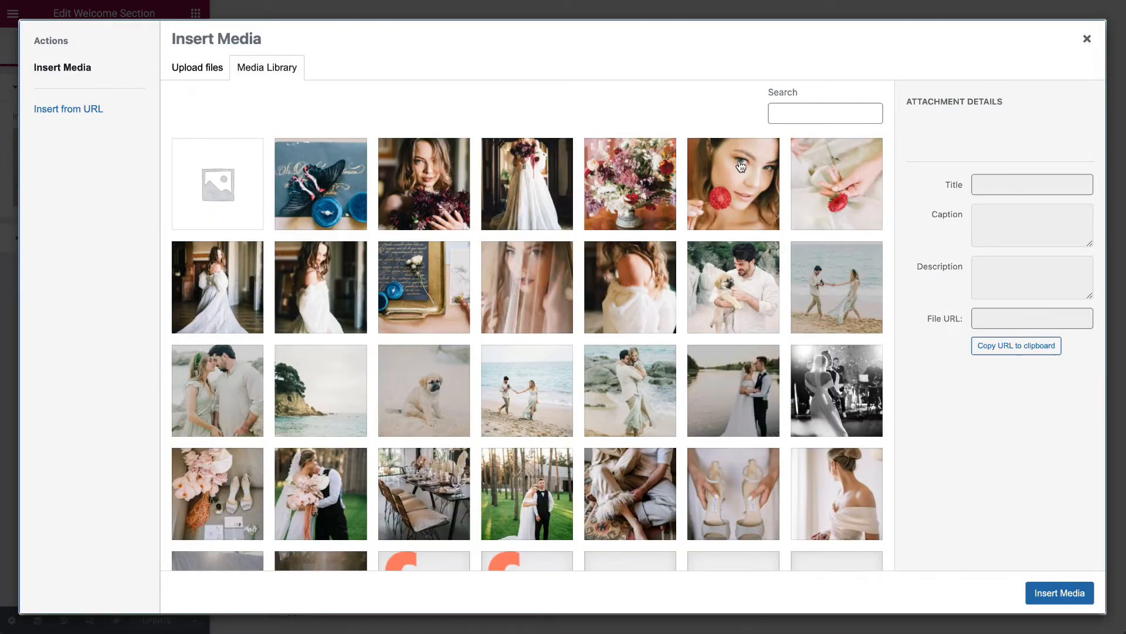
{"action": "left_click", "coordinate": [1087, 41]}
- Expand the welcome section's Right side settings and look through its image, title and description fields
{"action": "left_click", "coordinate": [100, 239]}
{"action": "scroll", "coordinate": [94, 469], "scroll_direction": "down", "scroll_amount": 2}
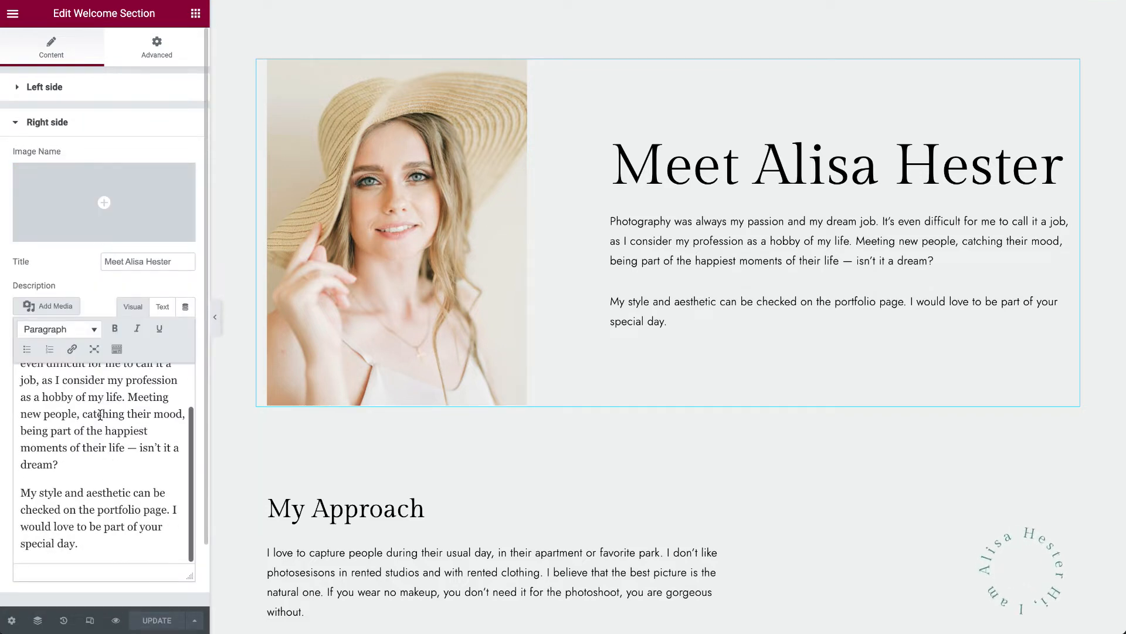
{"action": "scroll", "coordinate": [167, 329], "scroll_direction": "down", "scroll_amount": 1}
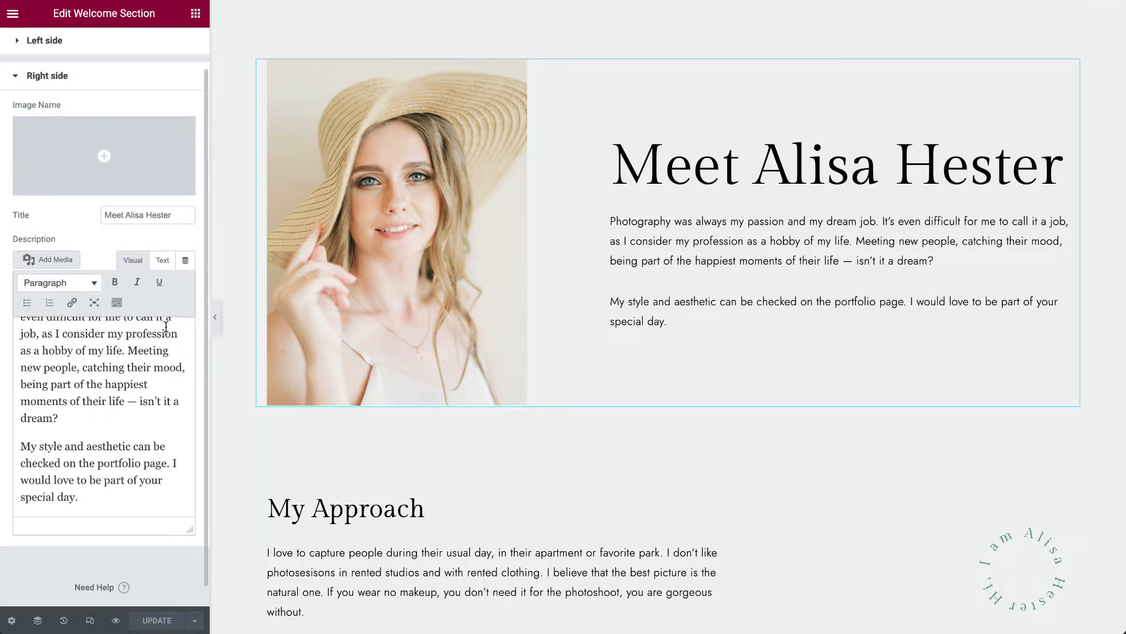
- Open the My Approach text-and-circle block for editing and view its Side one text and Side two image settings
{"action": "left_click", "coordinate": [622, 433]}
{"action": "scroll", "coordinate": [681, 367], "scroll_direction": "down", "scroll_amount": 5}
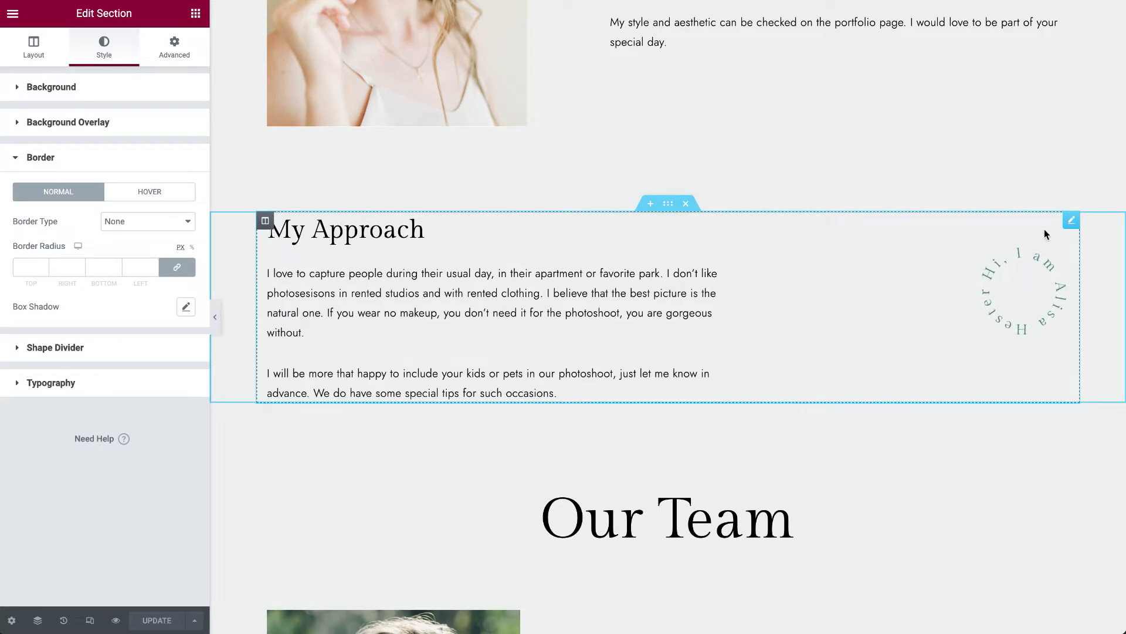
{"action": "left_click", "coordinate": [1071, 221]}
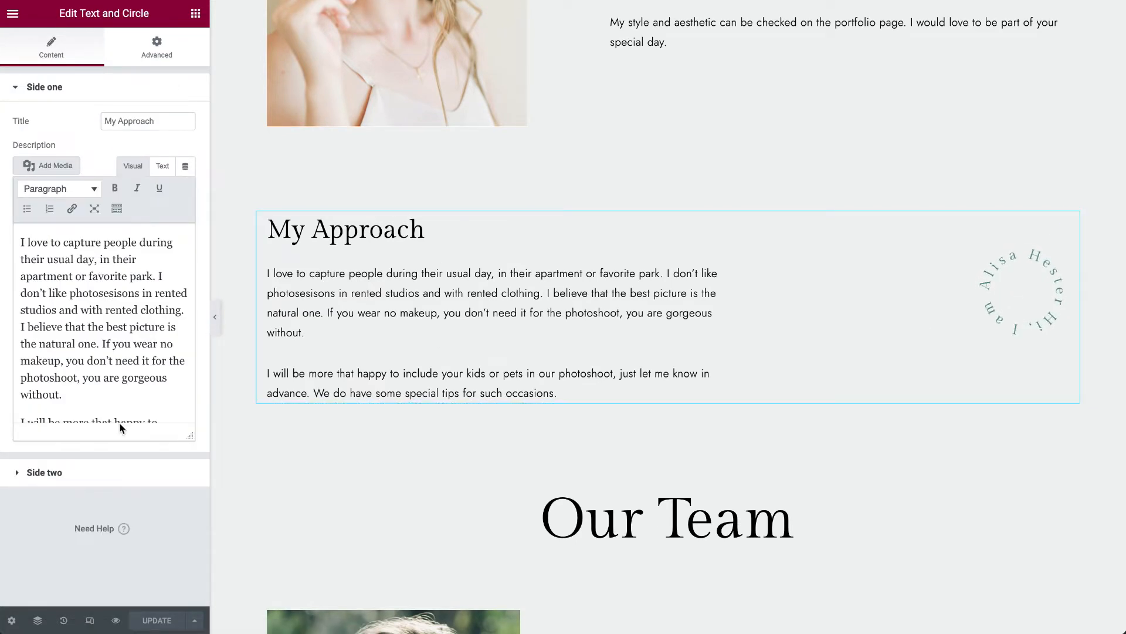
{"action": "left_click", "coordinate": [119, 475]}
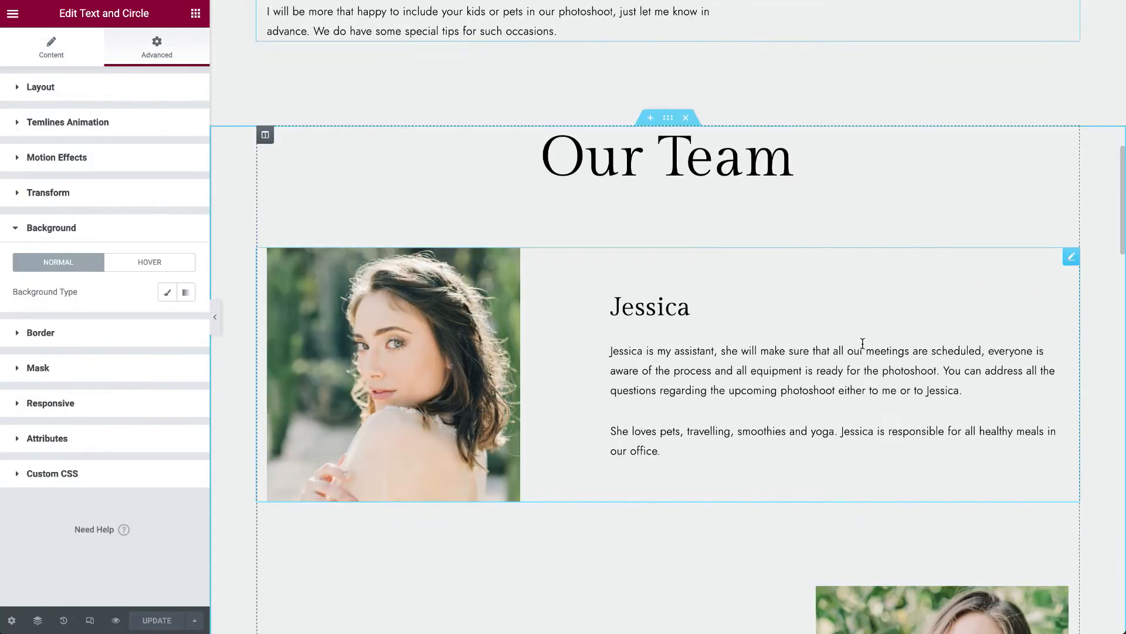
- Open the Equipment text block for editing and view its Side one content alongside the equipment lists
{"action": "scroll", "coordinate": [863, 346], "scroll_direction": "down", "scroll_amount": 12}
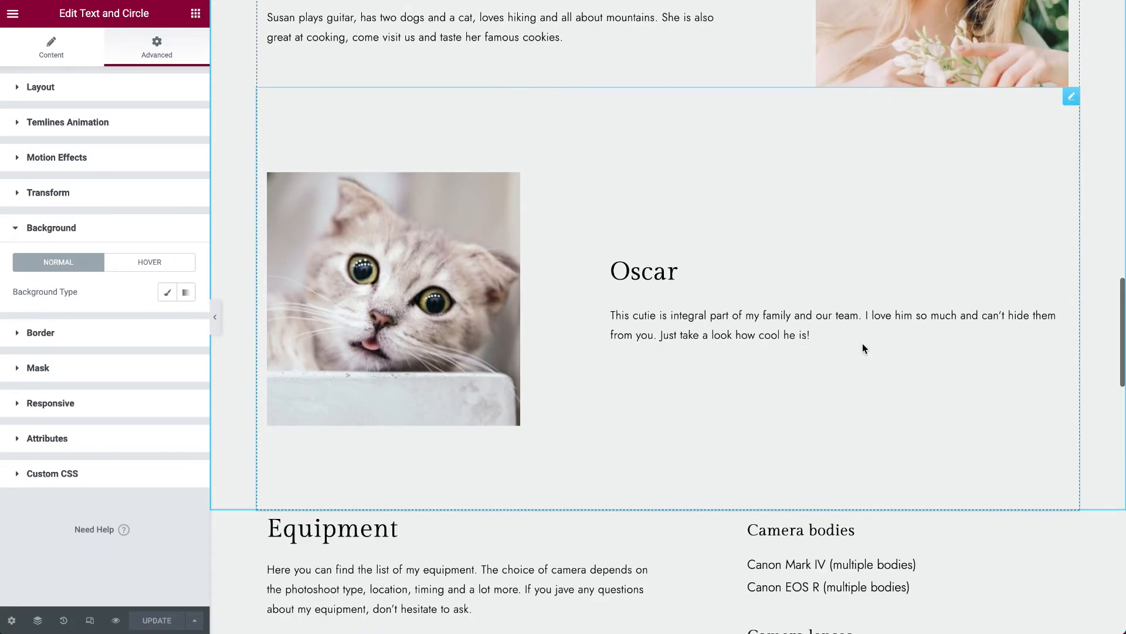
{"action": "scroll", "coordinate": [864, 336], "scroll_direction": "down", "scroll_amount": 4}
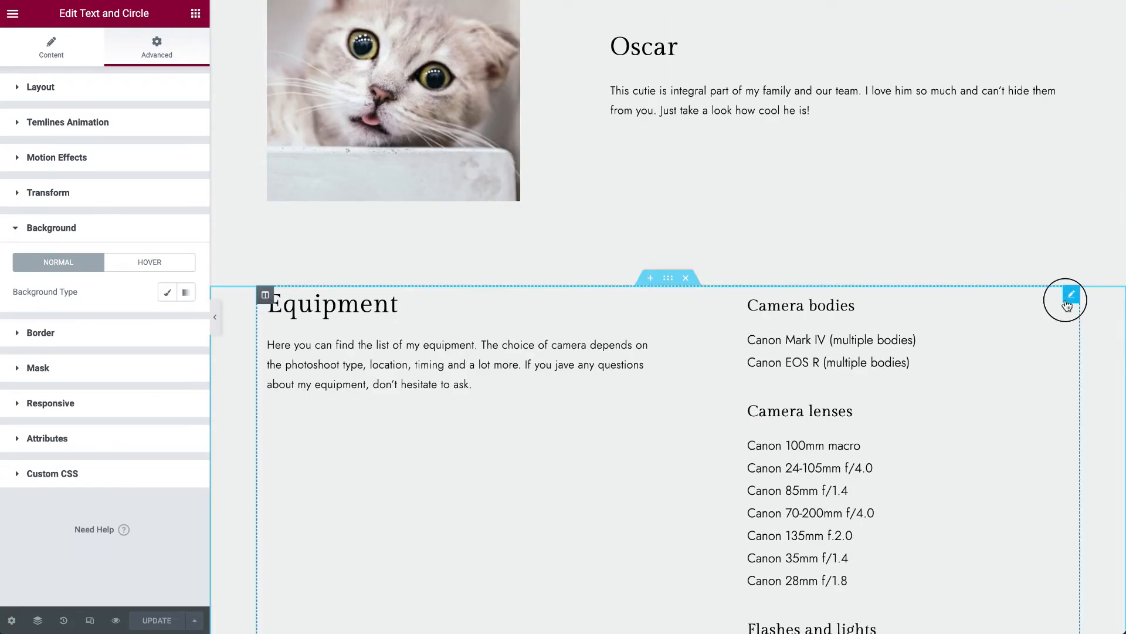
{"action": "left_click", "coordinate": [1069, 300]}
{"action": "scroll", "coordinate": [1003, 353], "scroll_direction": "down", "scroll_amount": 7}
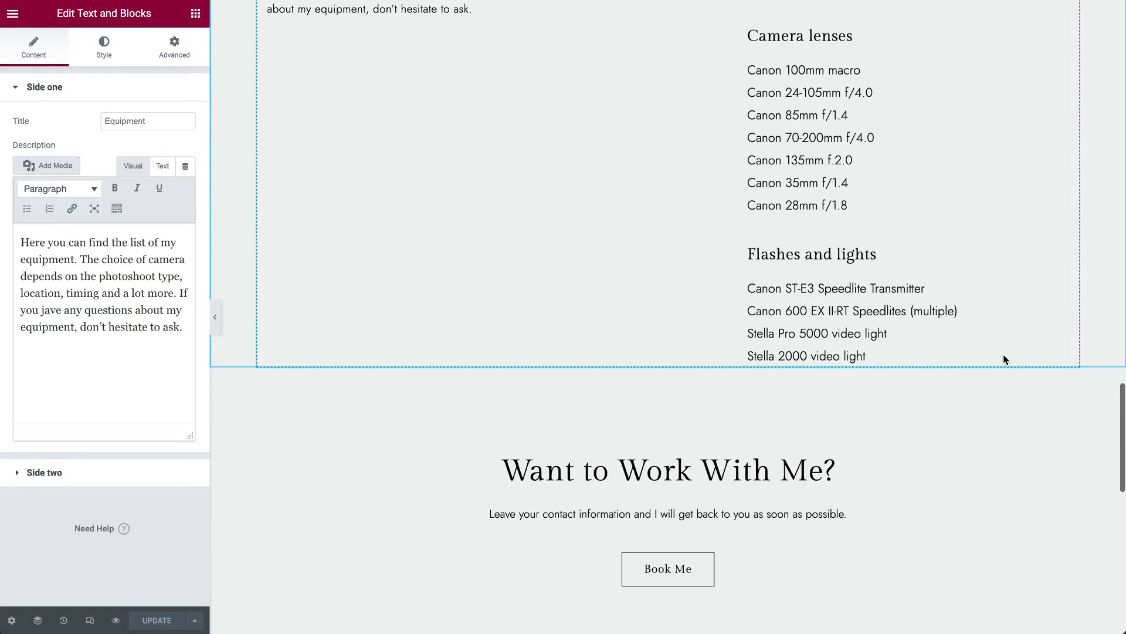
- Open the "Want to Work With Me?" heading's settings and those of the Book Me button below it
{"action": "scroll", "coordinate": [1003, 354], "scroll_direction": "down", "scroll_amount": 3}
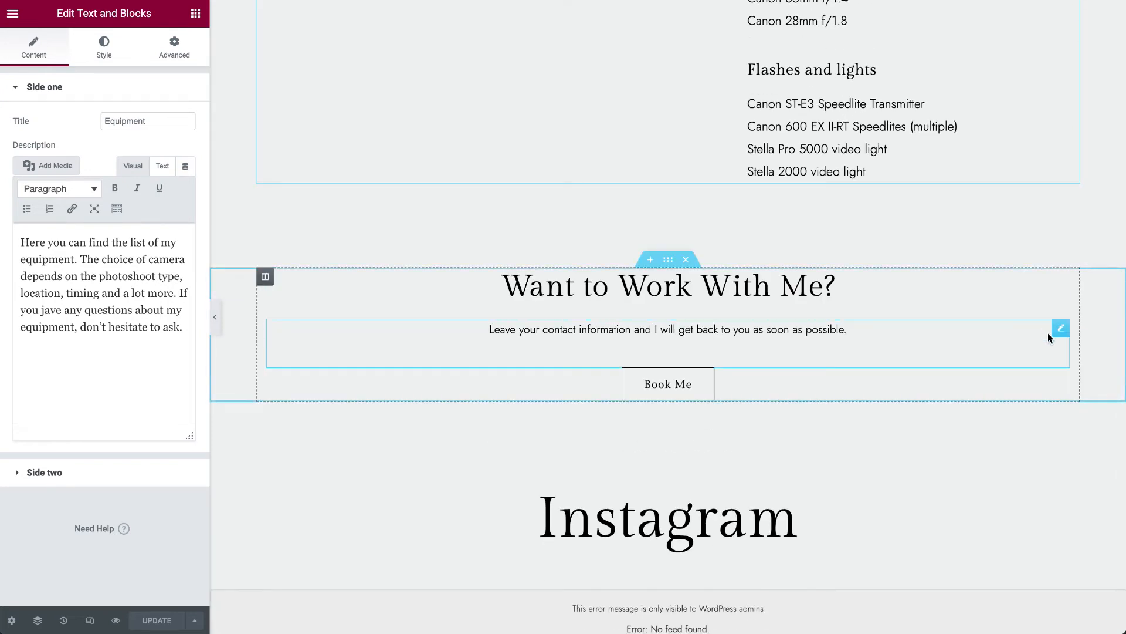
{"action": "left_click", "coordinate": [1061, 277]}
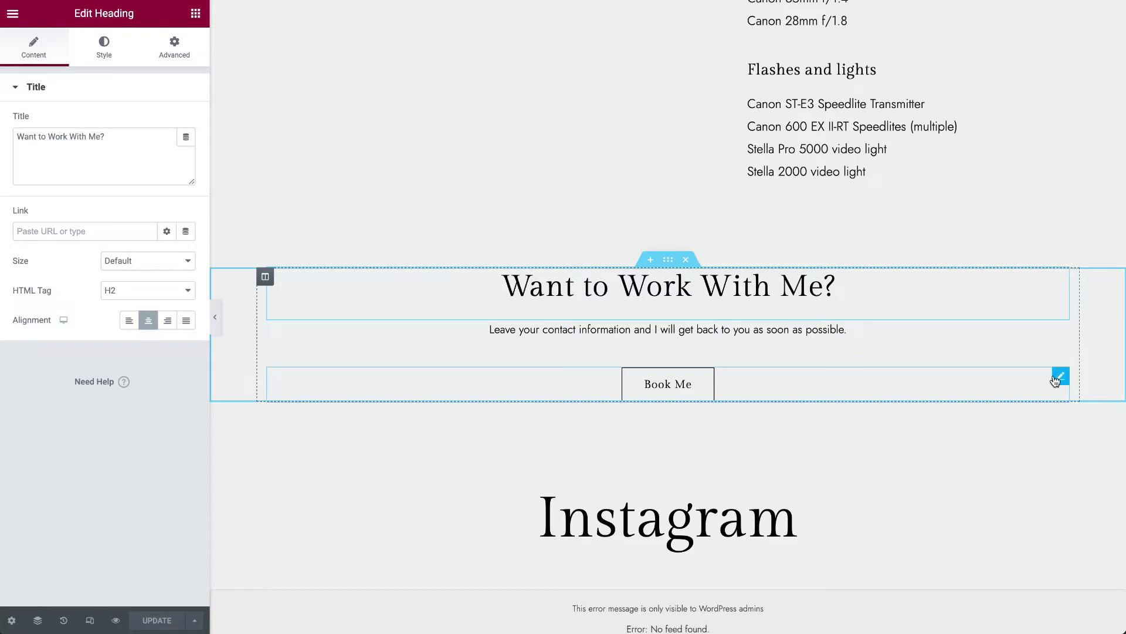
{"action": "left_click", "coordinate": [1060, 375]}
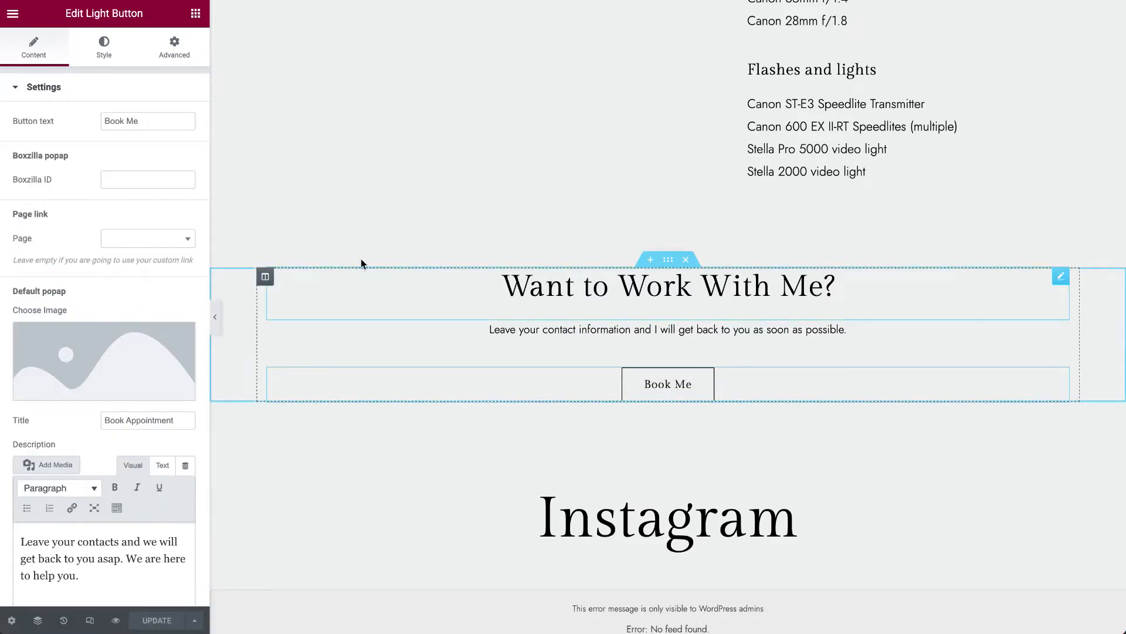
- Review the Book Me button's content settings, from the button text through the popup fields to the usage option
{"action": "left_click", "coordinate": [151, 116]}
{"action": "triple_click", "coordinate": [158, 121]}
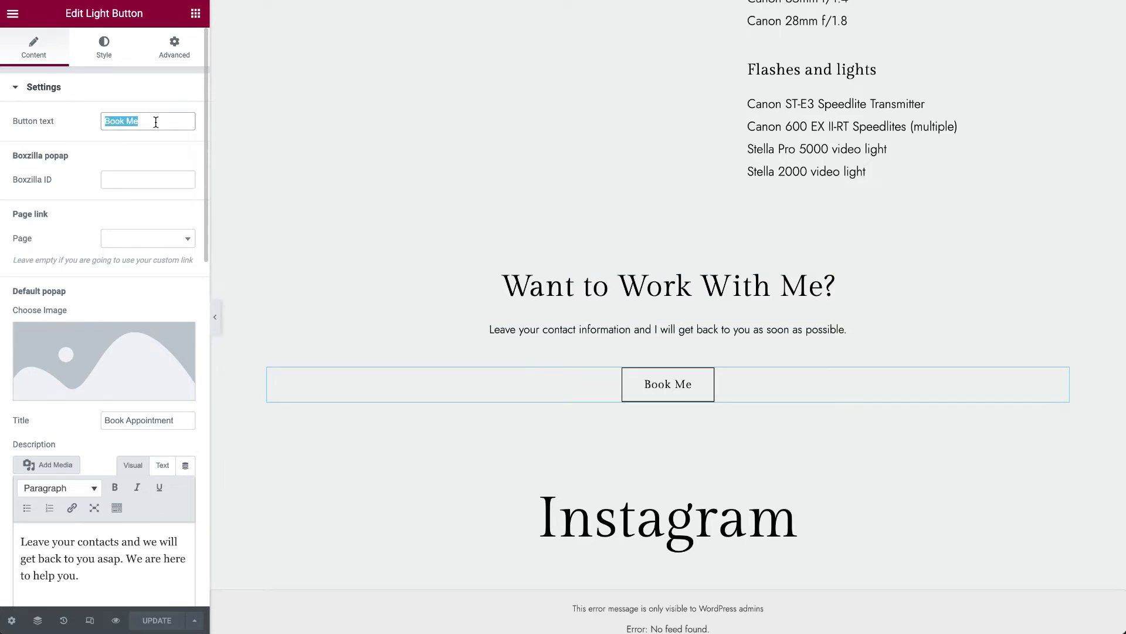
{"action": "scroll", "coordinate": [59, 258], "scroll_direction": "down", "scroll_amount": 5}
{"action": "scroll", "coordinate": [86, 470], "scroll_direction": "down", "scroll_amount": 2}
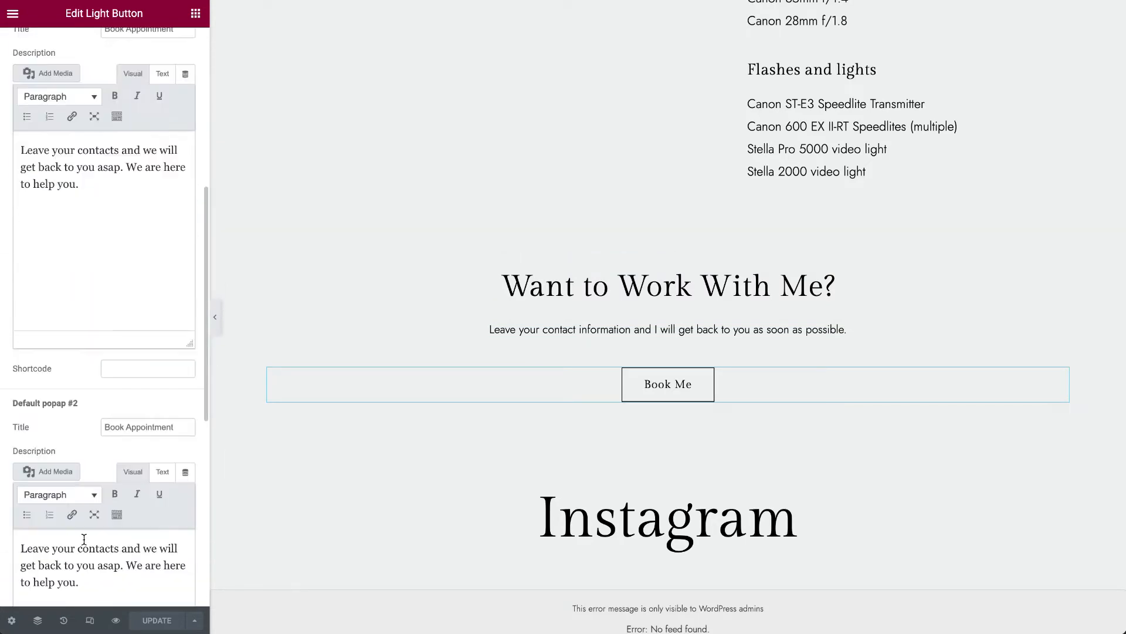
{"action": "scroll", "coordinate": [198, 448], "scroll_direction": "down", "scroll_amount": 8}
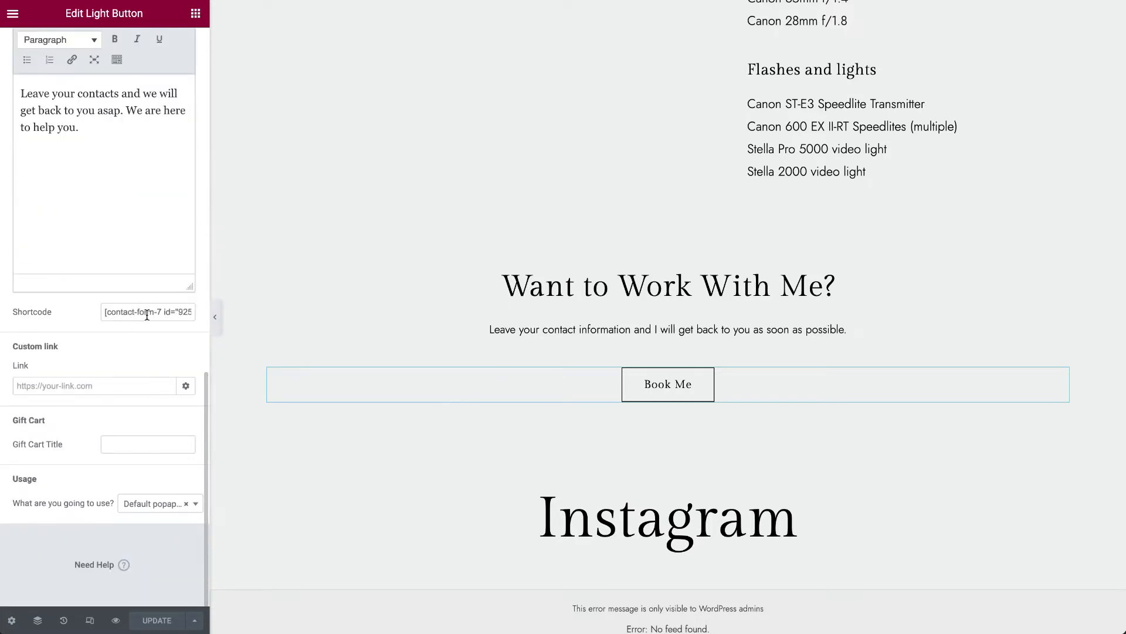
{"action": "scroll", "coordinate": [147, 314], "scroll_direction": "up", "scroll_amount": 1}
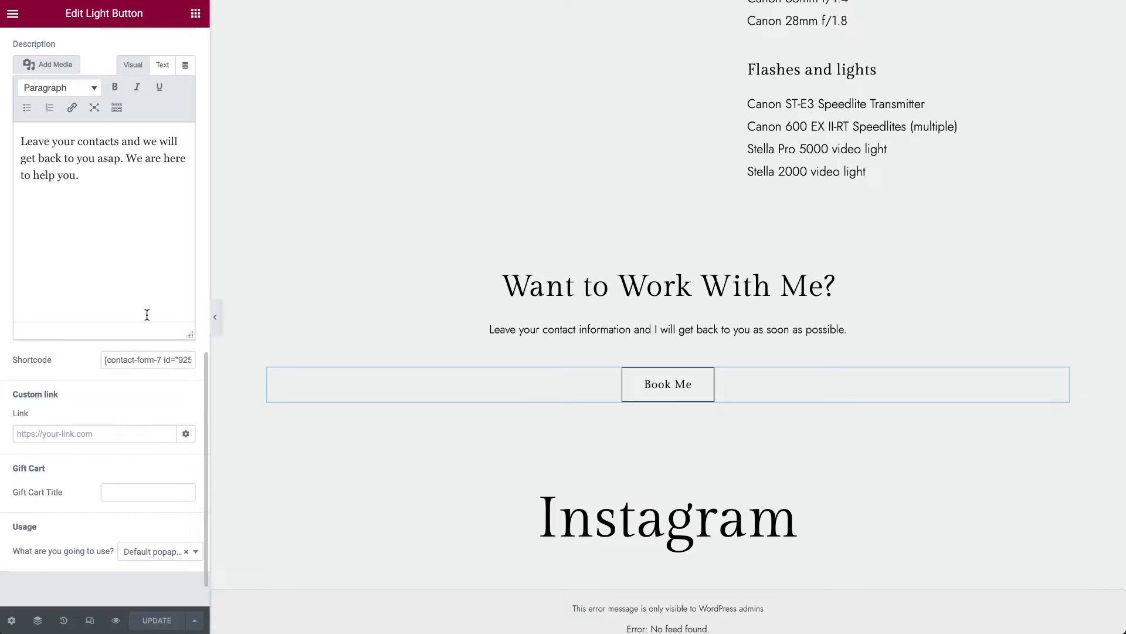
{"action": "scroll", "coordinate": [148, 314], "scroll_direction": "up", "scroll_amount": 7}
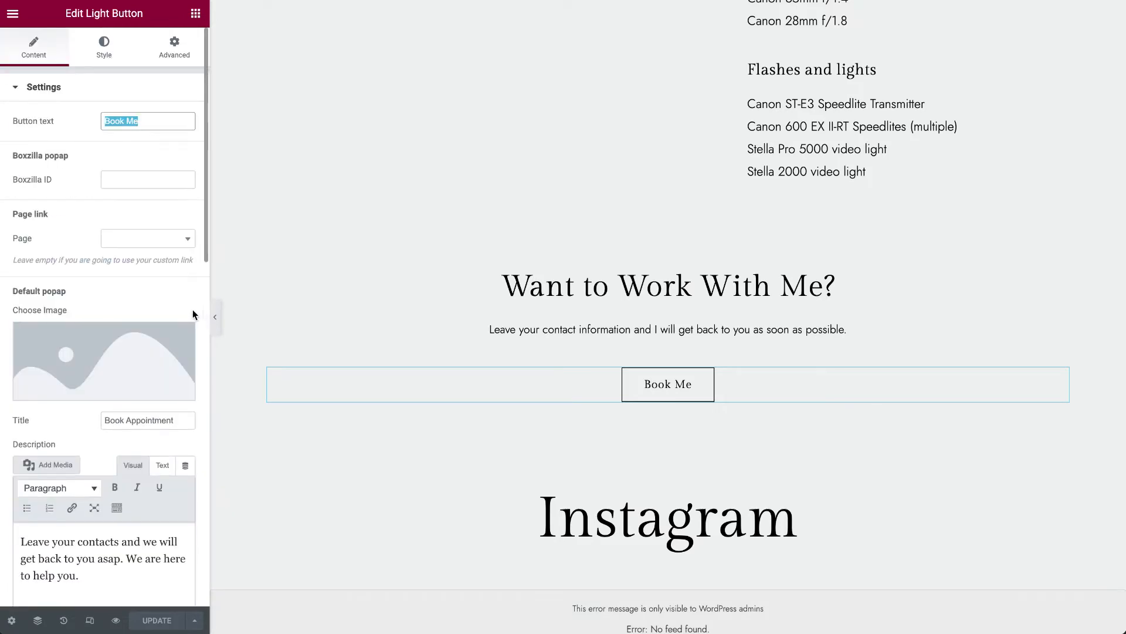
- View the pages available for the Book Me button's page link without choosing one
{"action": "left_click", "coordinate": [147, 244]}
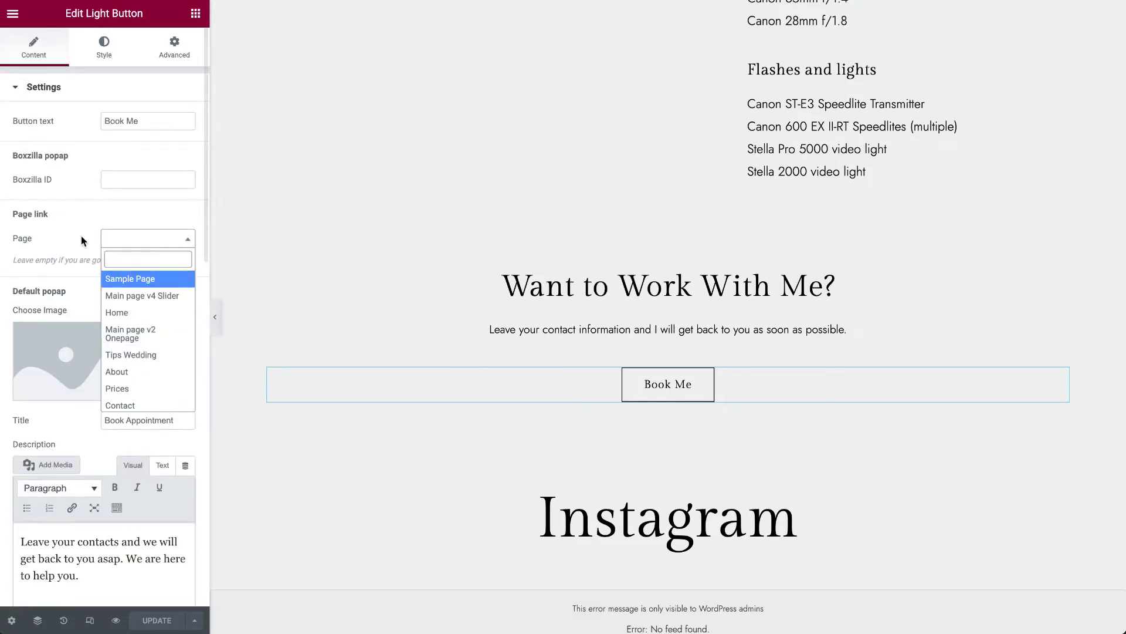
{"action": "left_click", "coordinate": [68, 241]}
{"action": "left_click", "coordinate": [157, 244]}
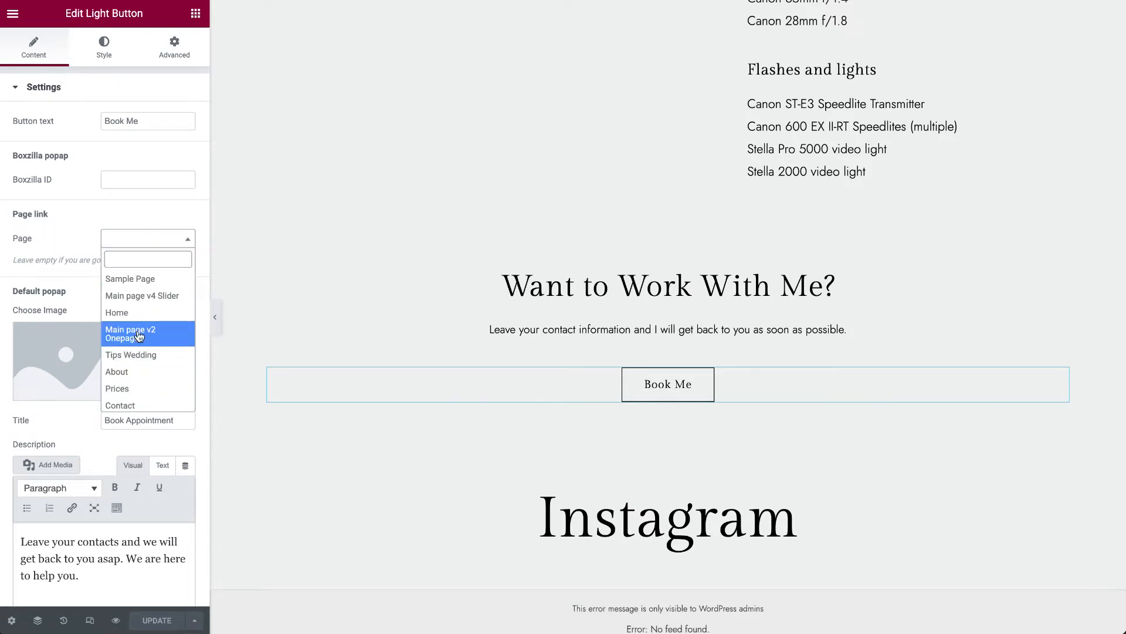
{"action": "left_click", "coordinate": [61, 228]}
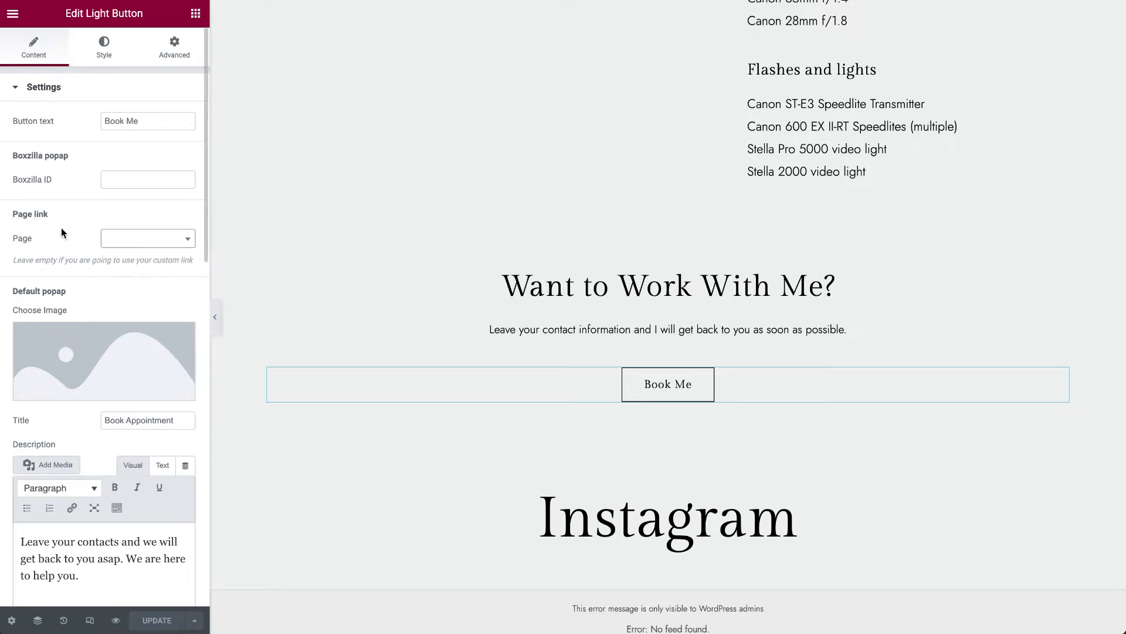
- Examine the Book Me button's usage options and its custom link field
{"action": "scroll", "coordinate": [61, 227], "scroll_direction": "down", "scroll_amount": 5}
{"action": "scroll", "coordinate": [200, 448], "scroll_direction": "down", "scroll_amount": 2}
{"action": "scroll", "coordinate": [201, 449], "scroll_direction": "down", "scroll_amount": 5}
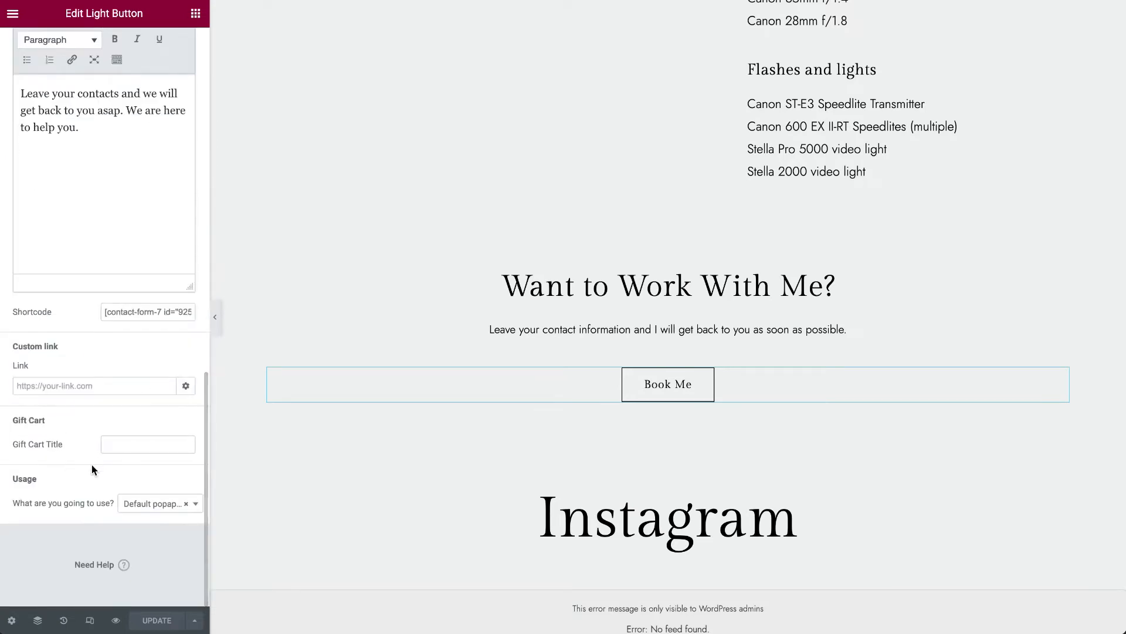
{"action": "left_click", "coordinate": [141, 506]}
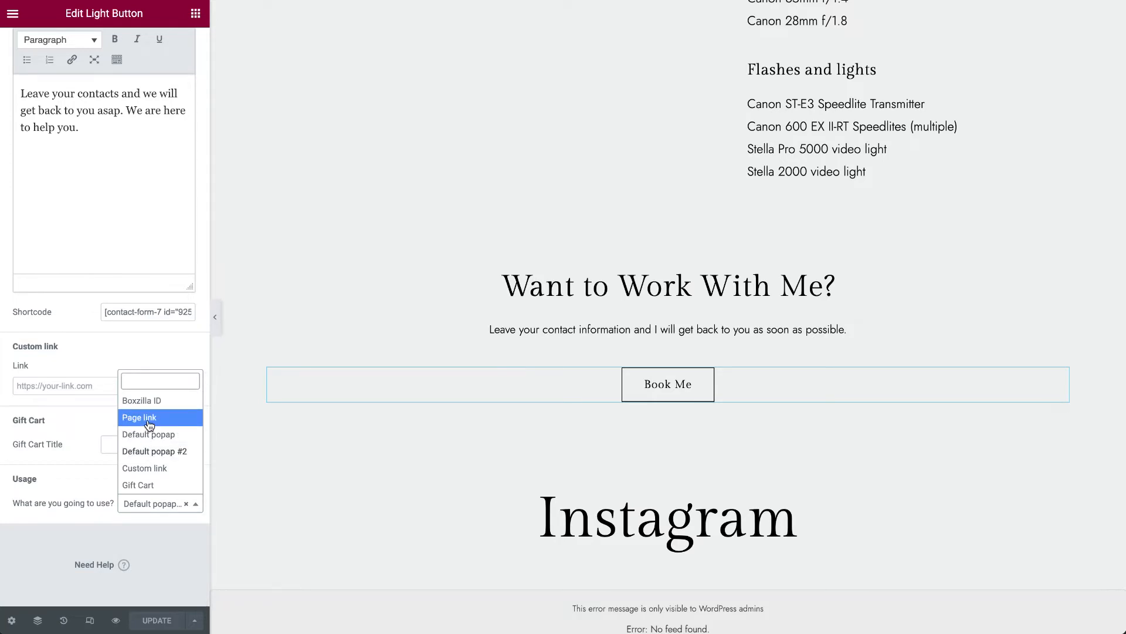
{"action": "left_click", "coordinate": [169, 472]}
{"action": "left_click", "coordinate": [16, 386]}
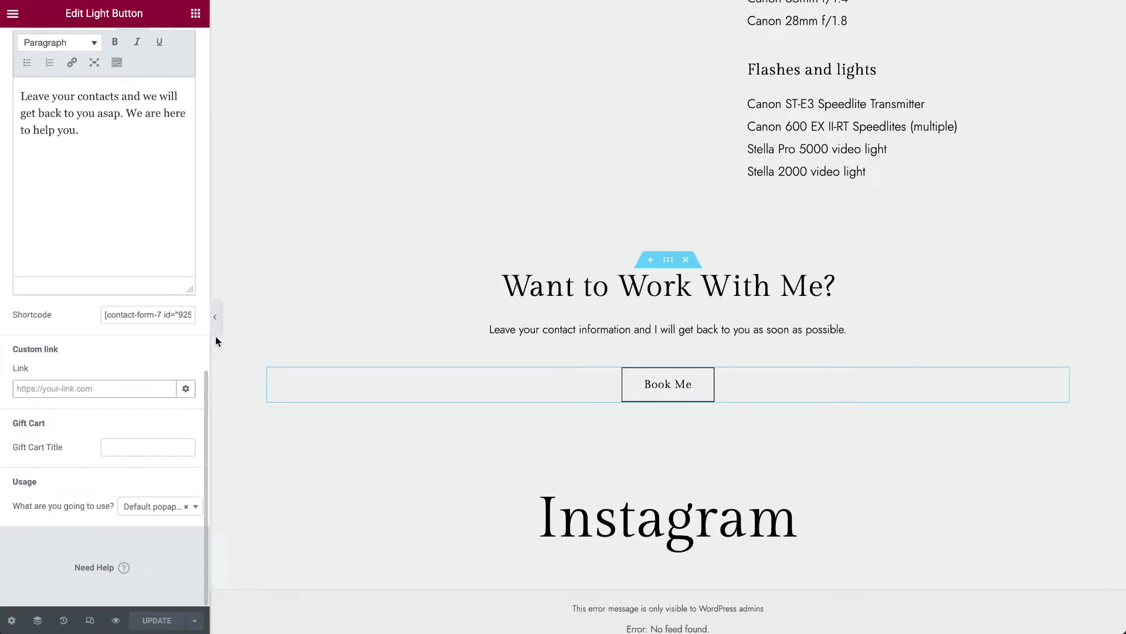
- Examine the title, description and shortcode under the button's Default popap #2 settings and recheck the usage options
{"action": "scroll", "coordinate": [194, 338], "scroll_direction": "up", "scroll_amount": 5}
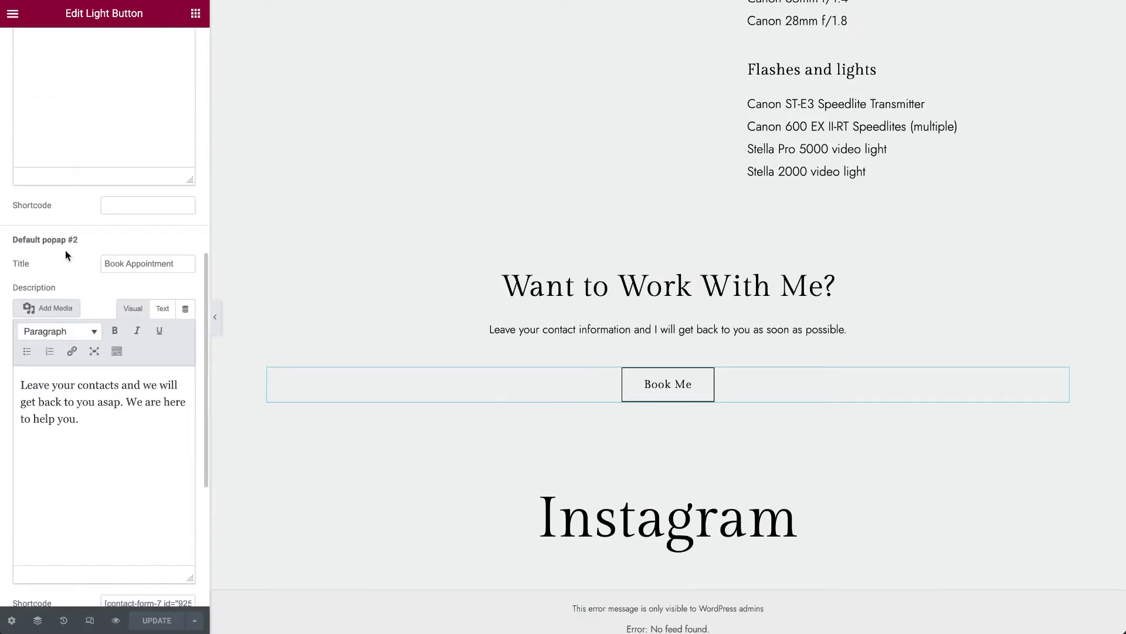
{"action": "left_click", "coordinate": [172, 268]}
{"action": "scroll", "coordinate": [171, 272], "scroll_direction": "down", "scroll_amount": 2}
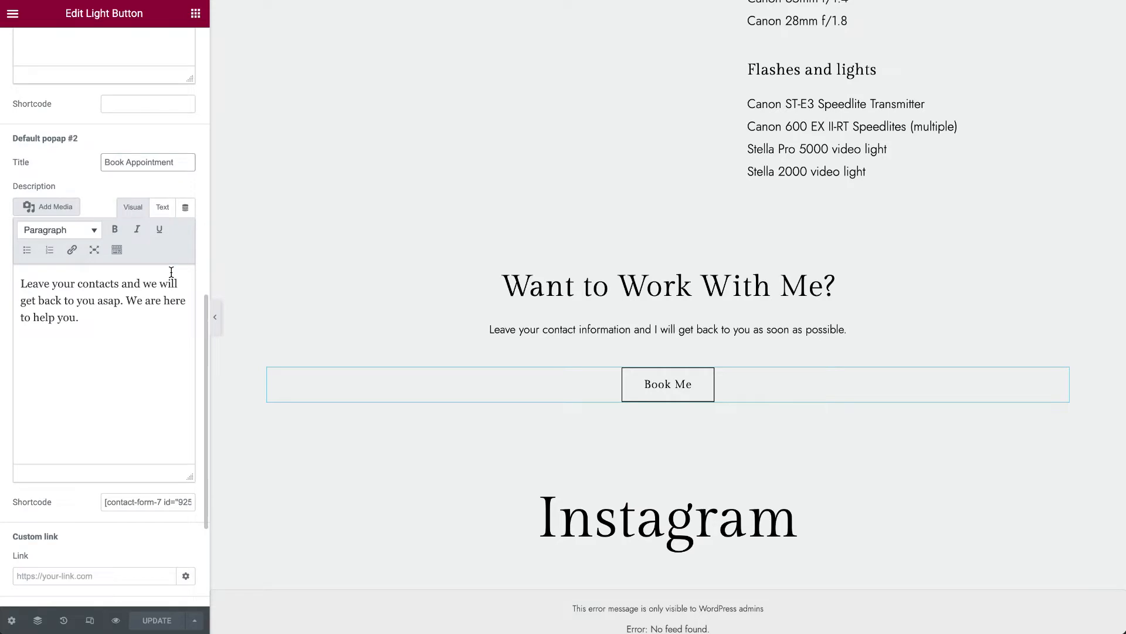
{"action": "left_click_drag", "start_coordinate": [149, 336], "coordinate": [20, 294]}
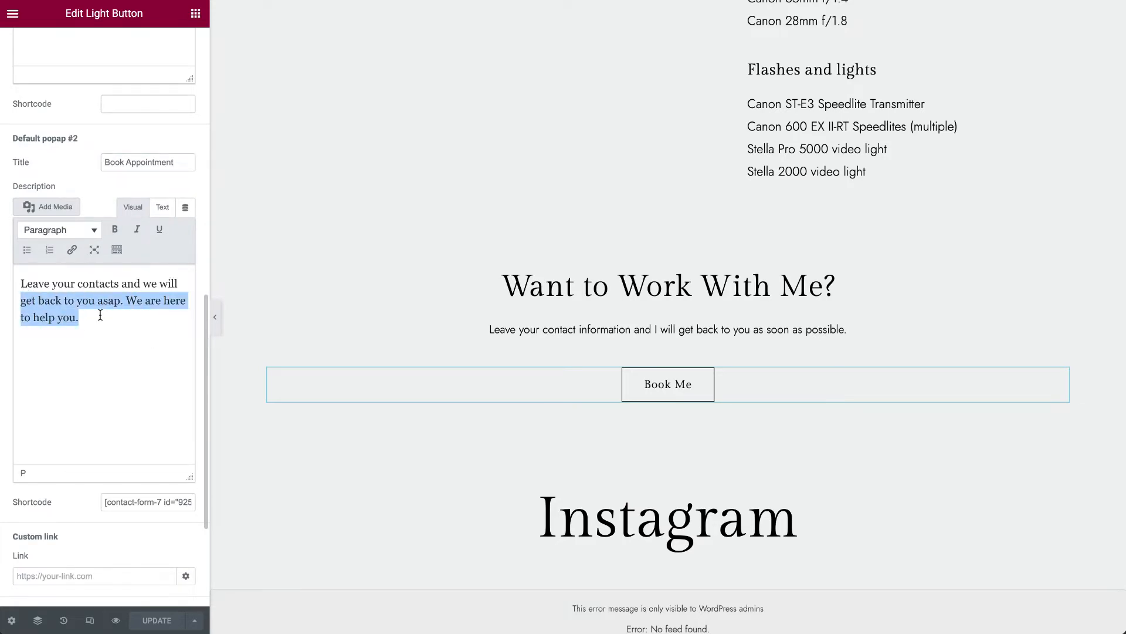
{"action": "left_click_drag", "start_coordinate": [104, 503], "coordinate": [150, 505]}
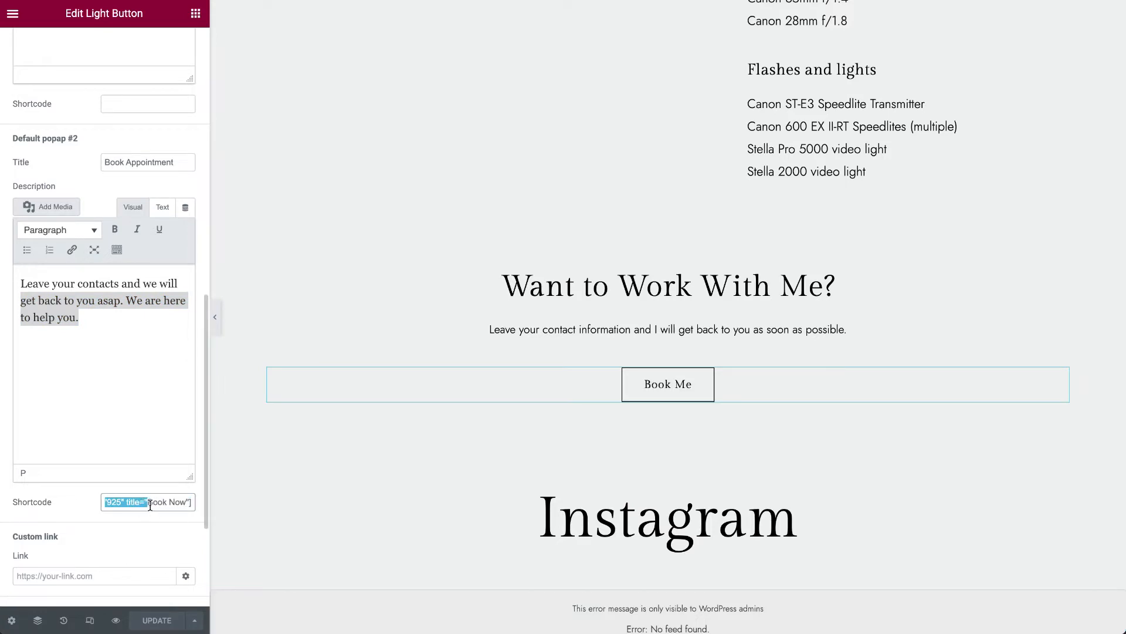
{"action": "scroll", "coordinate": [201, 503], "scroll_direction": "down", "scroll_amount": 3}
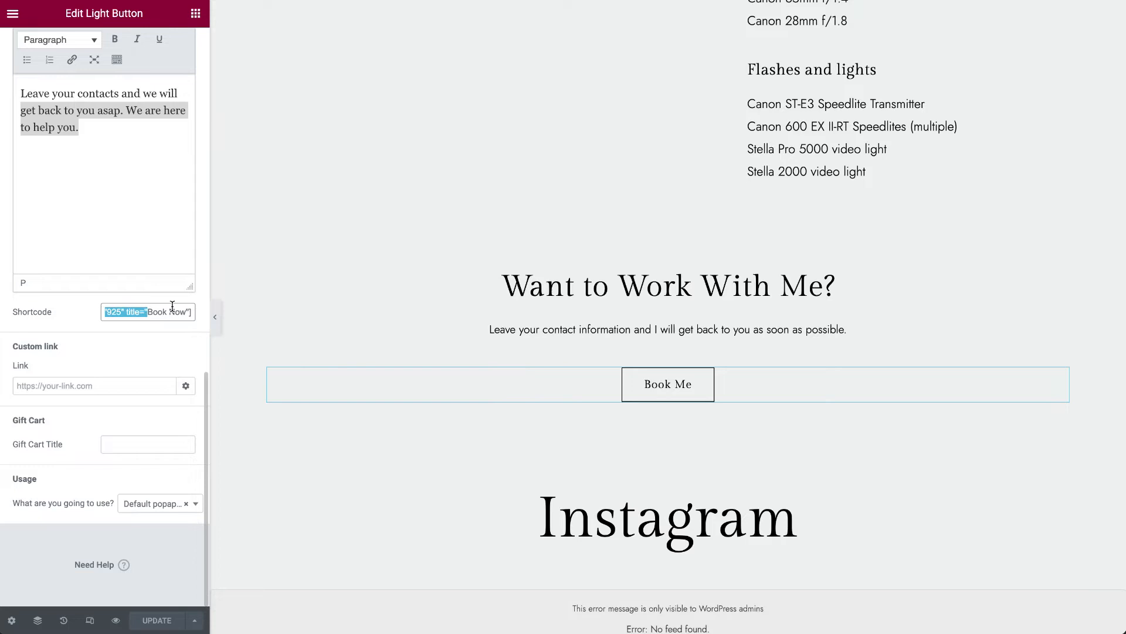
{"action": "left_click", "coordinate": [137, 508]}
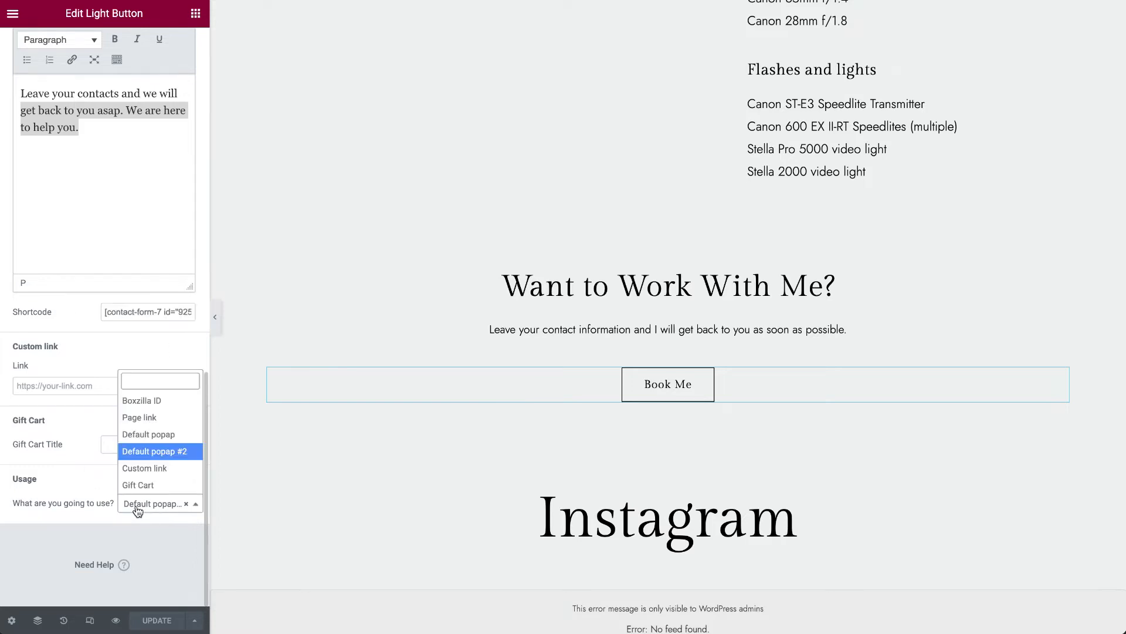
{"action": "left_click", "coordinate": [72, 482]}
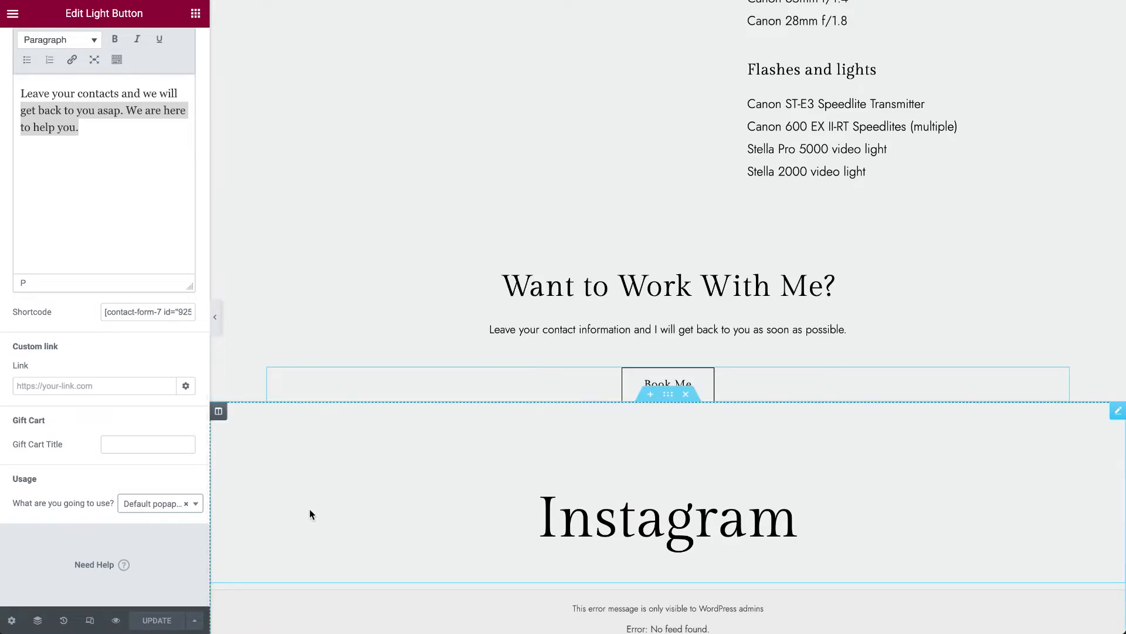
{"action": "scroll", "coordinate": [309, 508], "scroll_direction": "down", "scroll_amount": 5}
{"action": "scroll", "coordinate": [308, 509], "scroll_direction": "up", "scroll_amount": 15}
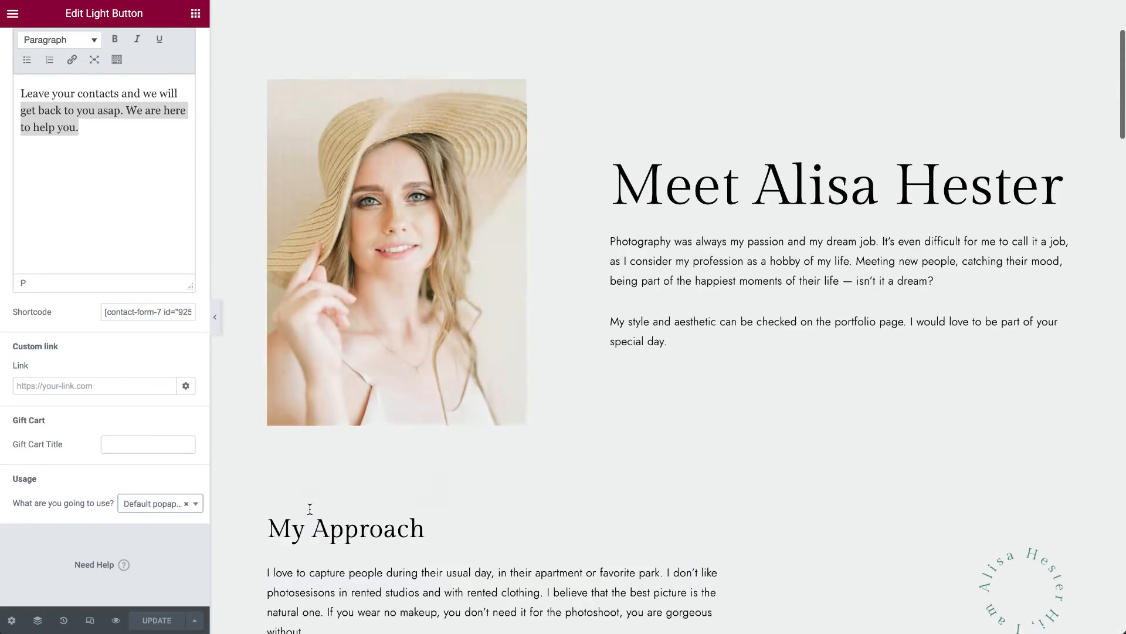
{"action": "scroll", "coordinate": [310, 509], "scroll_direction": "up", "scroll_amount": 3}
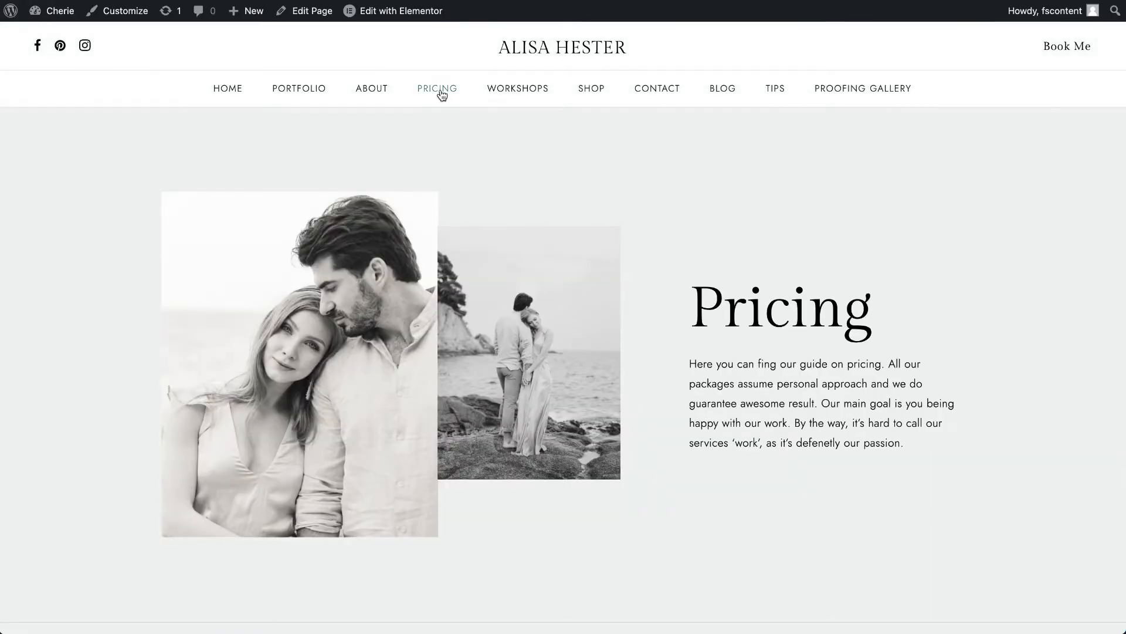
- Look through the packages on the live Pricing page and open the page for editing with Elementor
{"action": "scroll", "coordinate": [446, 317], "scroll_direction": "down", "scroll_amount": 10}
{"action": "scroll", "coordinate": [446, 319], "scroll_direction": "down", "scroll_amount": 15}
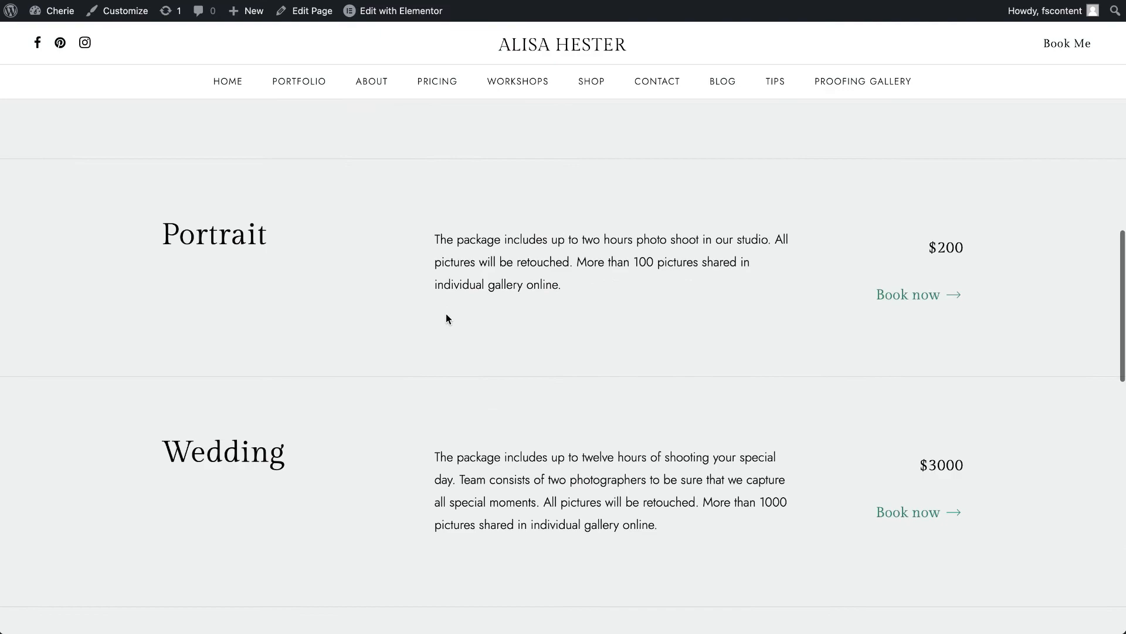
{"action": "scroll", "coordinate": [446, 317], "scroll_direction": "up", "scroll_amount": 20}
{"action": "right_click", "coordinate": [406, 14]}
{"action": "left_click", "coordinate": [428, 18]}
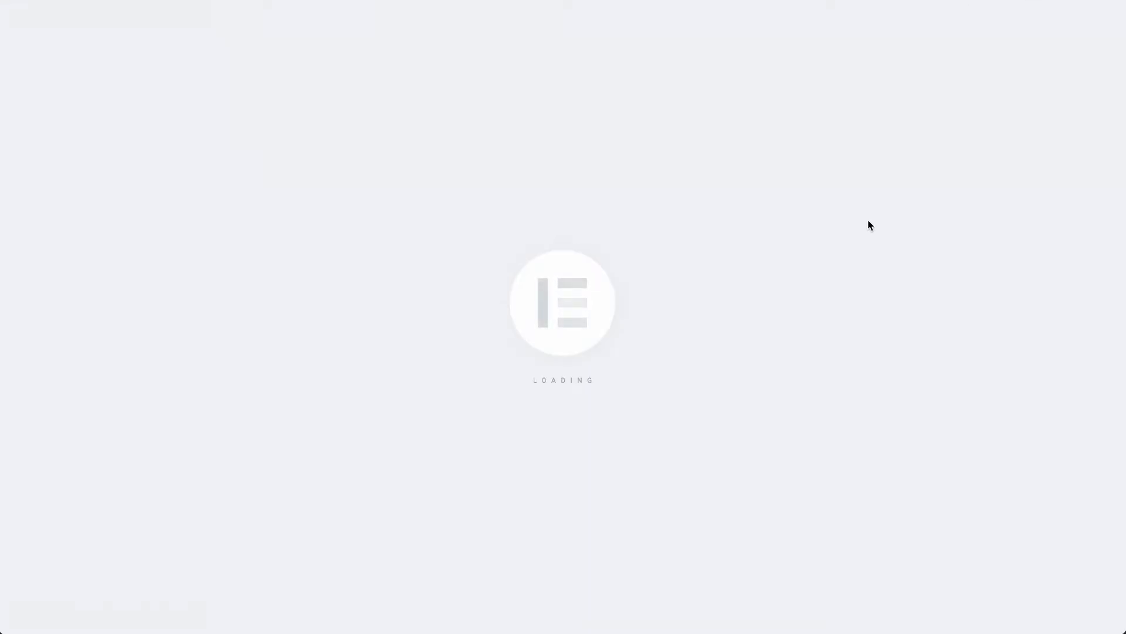
{"action": "scroll", "coordinate": [757, 439], "scroll_direction": "down", "scroll_amount": 1}
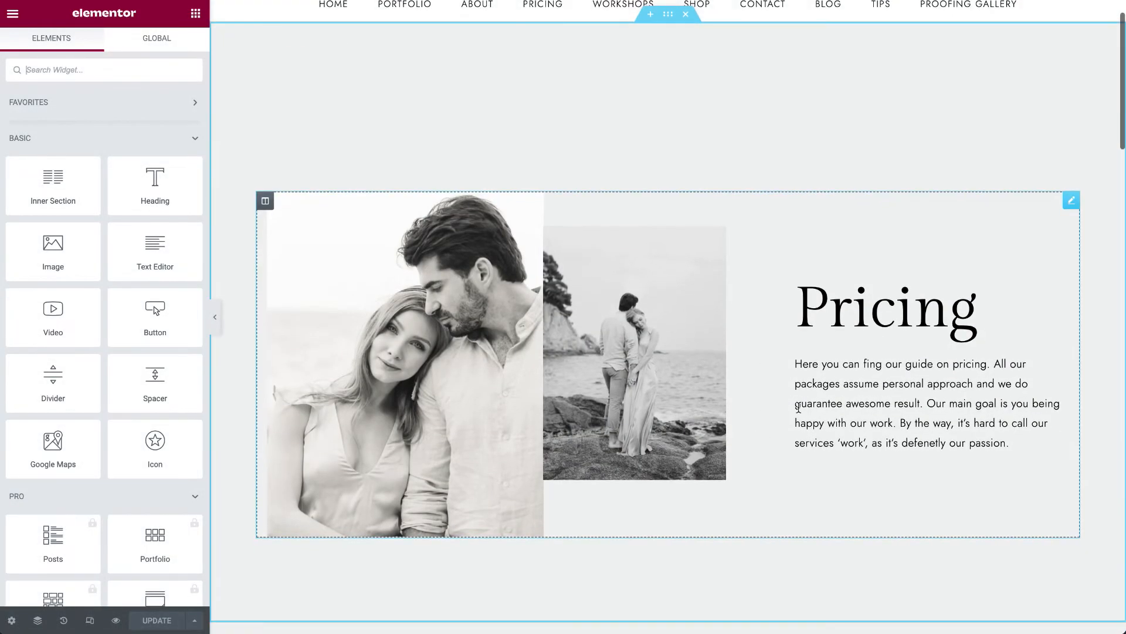
- Review the Pricing info widget's title and description, its two images and its widget link settings
{"action": "left_click", "coordinate": [1072, 202]}
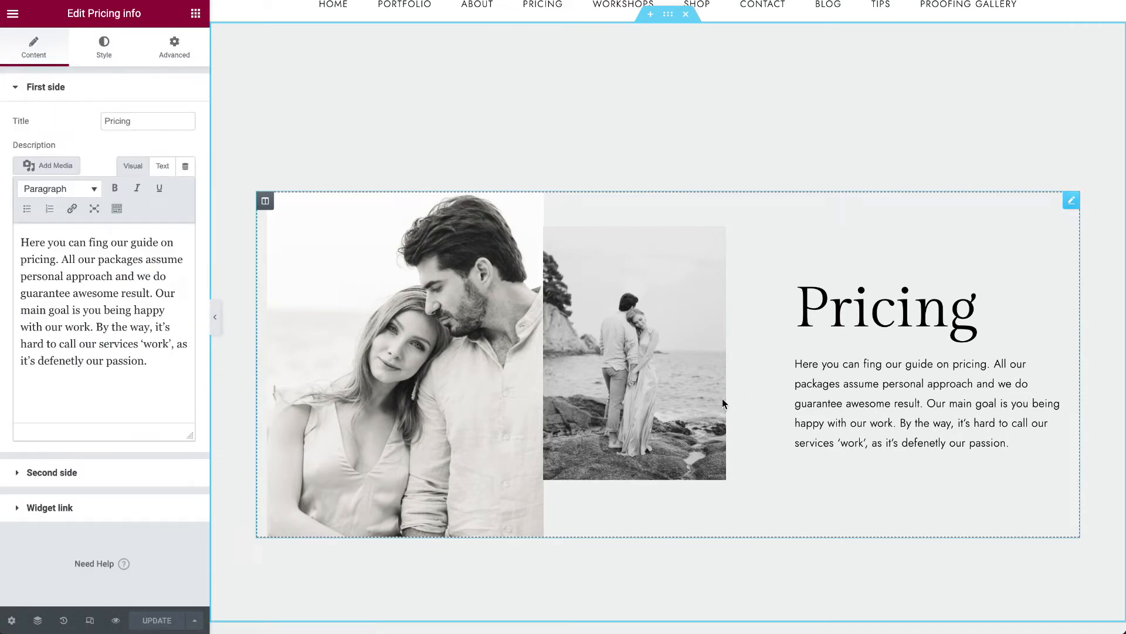
{"action": "left_click", "coordinate": [120, 478]}
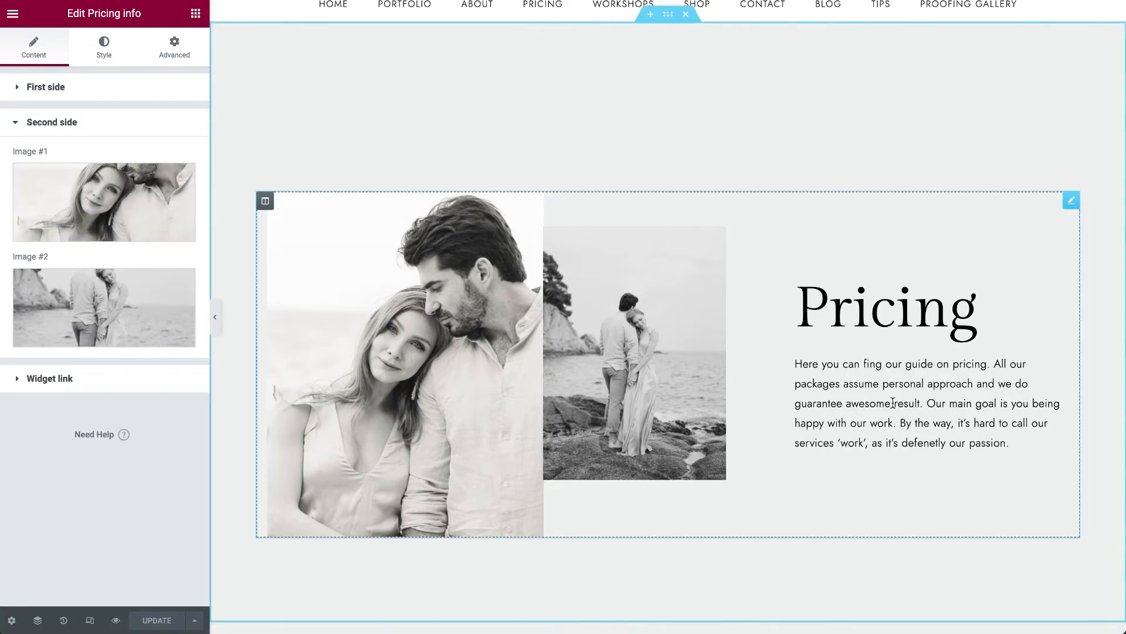
{"action": "left_click", "coordinate": [120, 85]}
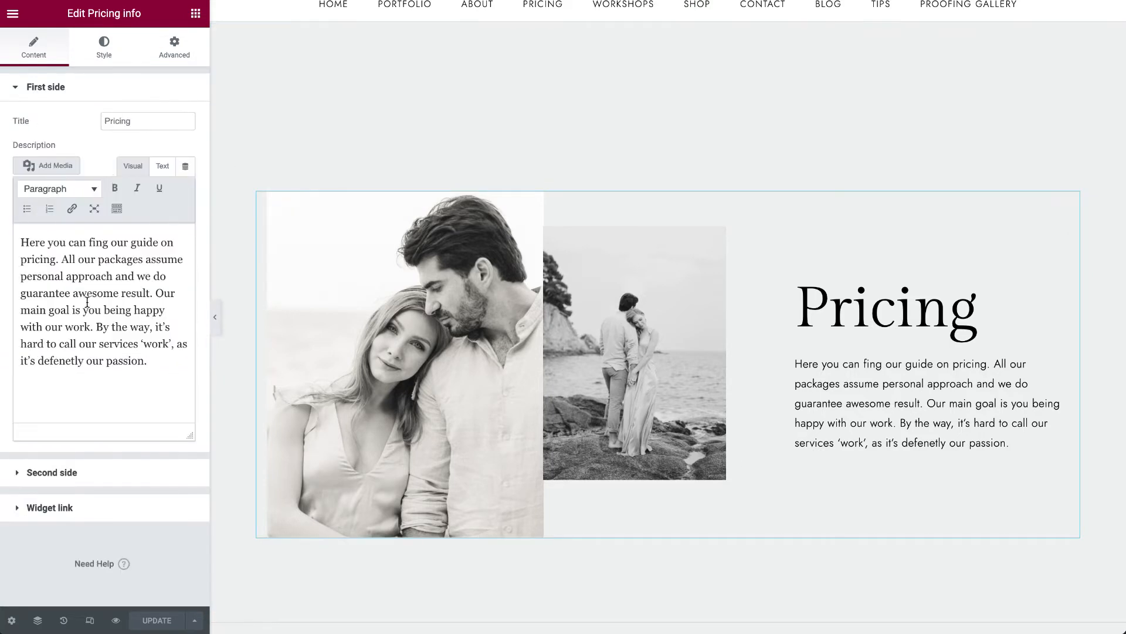
{"action": "left_click", "coordinate": [101, 511]}
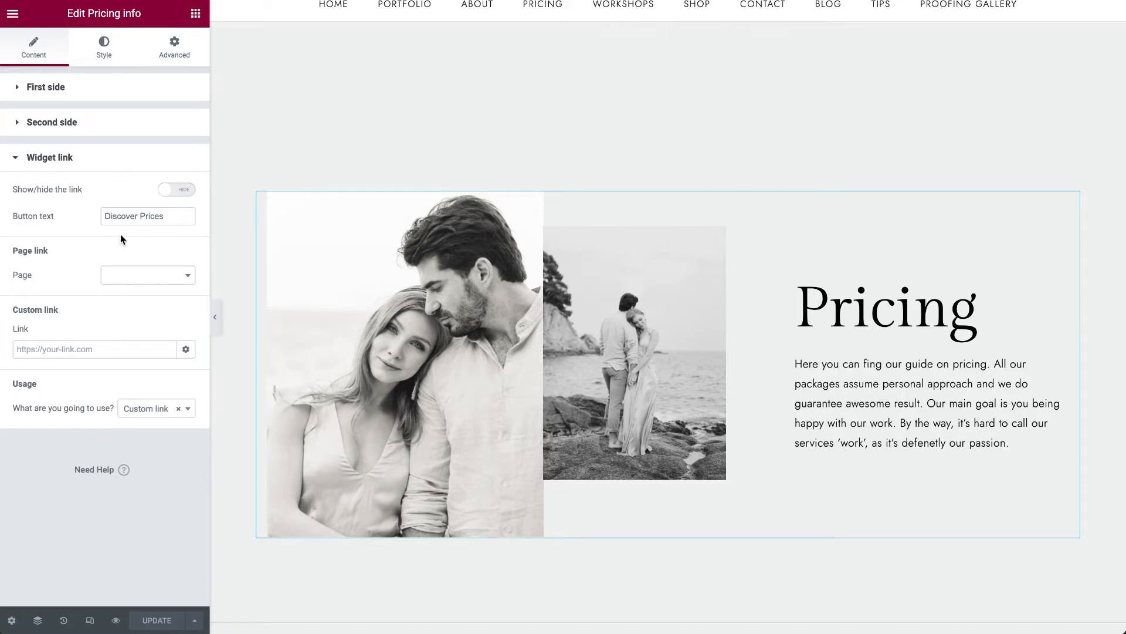
- Show the Pricing info widget's link, set its page to About and its usage to Page link
{"action": "left_click", "coordinate": [176, 190]}
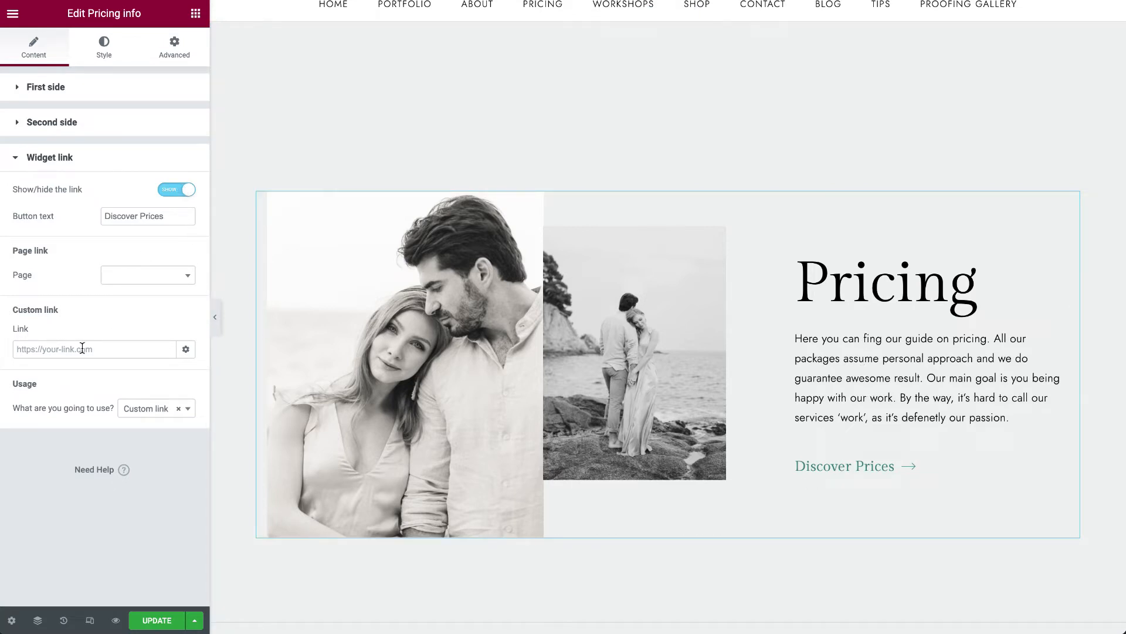
{"action": "left_click", "coordinate": [119, 280]}
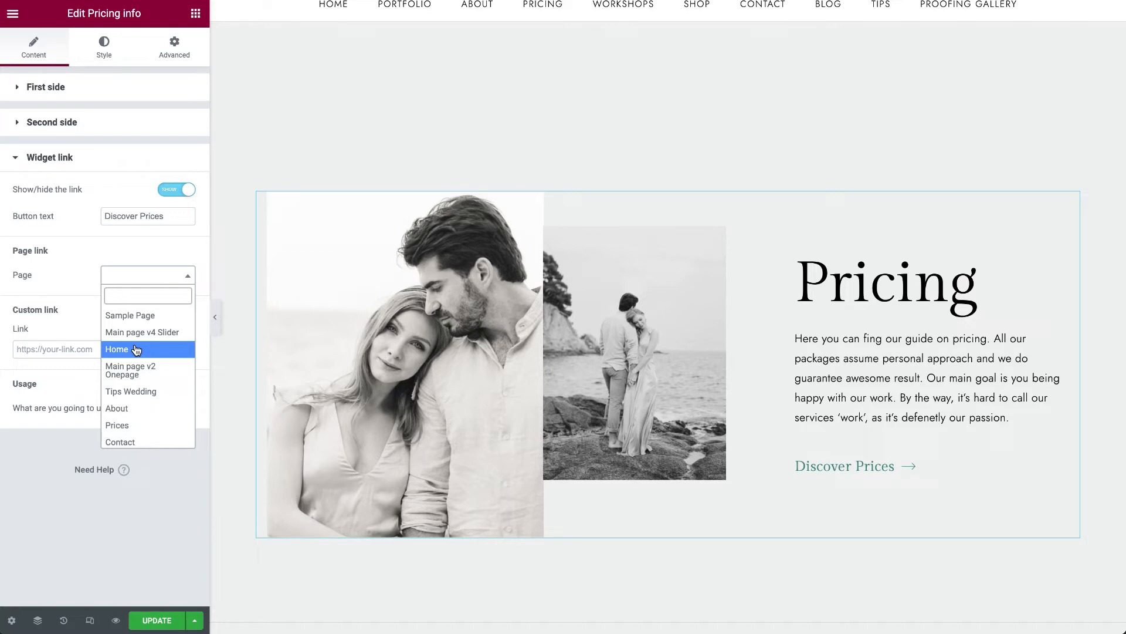
{"action": "left_click", "coordinate": [133, 409]}
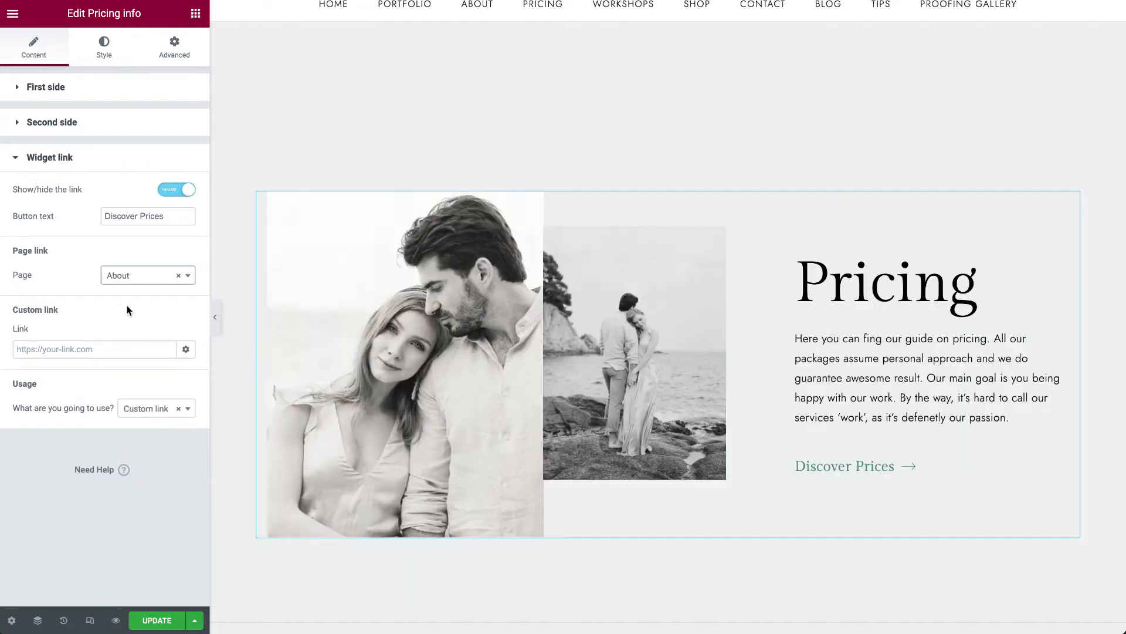
{"action": "left_click", "coordinate": [143, 410]}
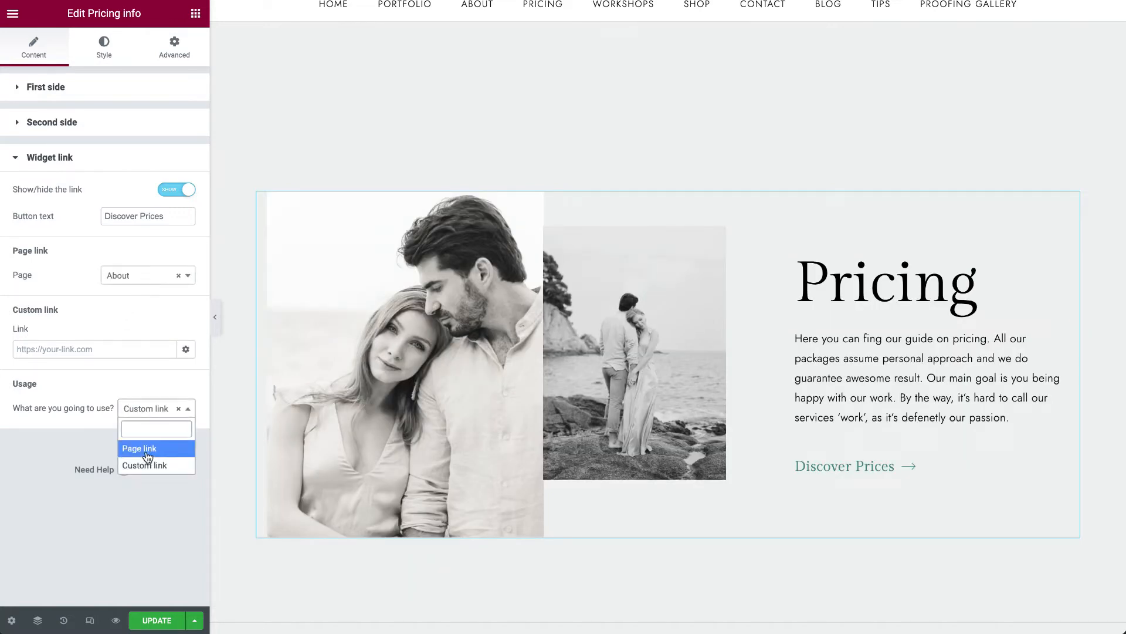
{"action": "left_click", "coordinate": [152, 449]}
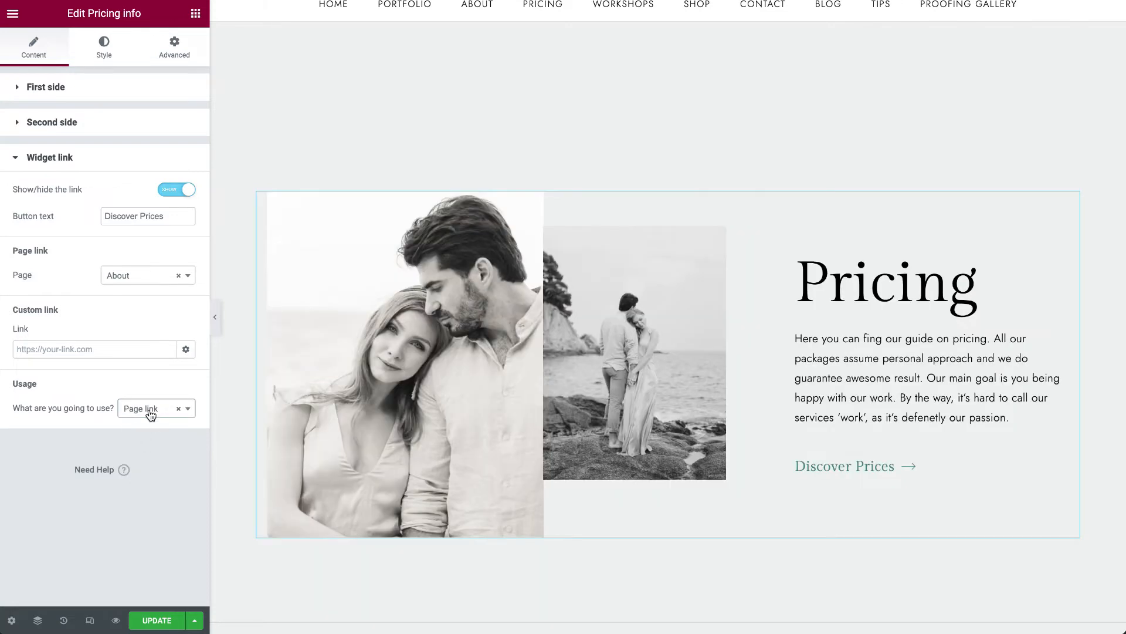
- Hide the Pricing info widget's link and update the page
{"action": "left_click", "coordinate": [171, 189]}
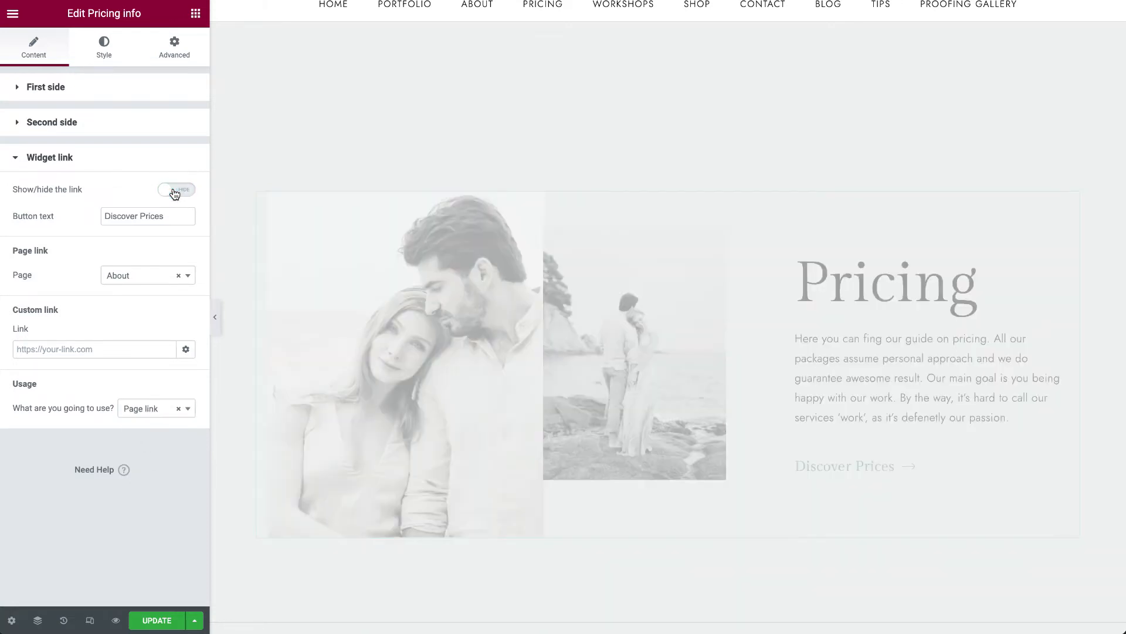
{"action": "left_click", "coordinate": [158, 620]}
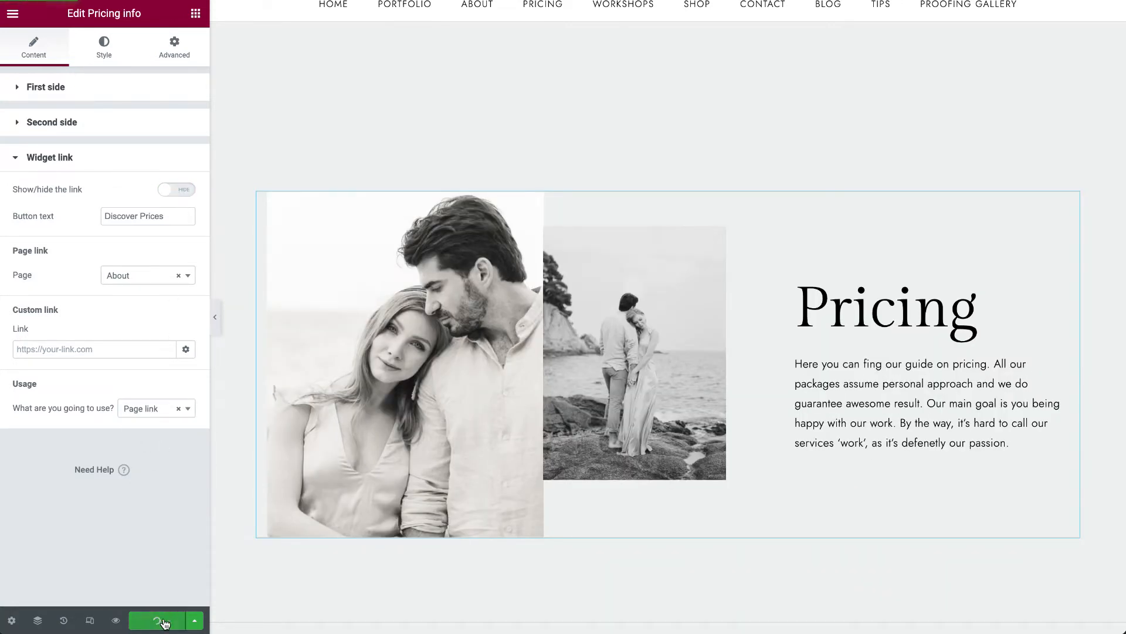
- Open the Prices widget for editing and look over its packages from Love Story to Wedding
{"action": "scroll", "coordinate": [464, 475], "scroll_direction": "down", "scroll_amount": 8}
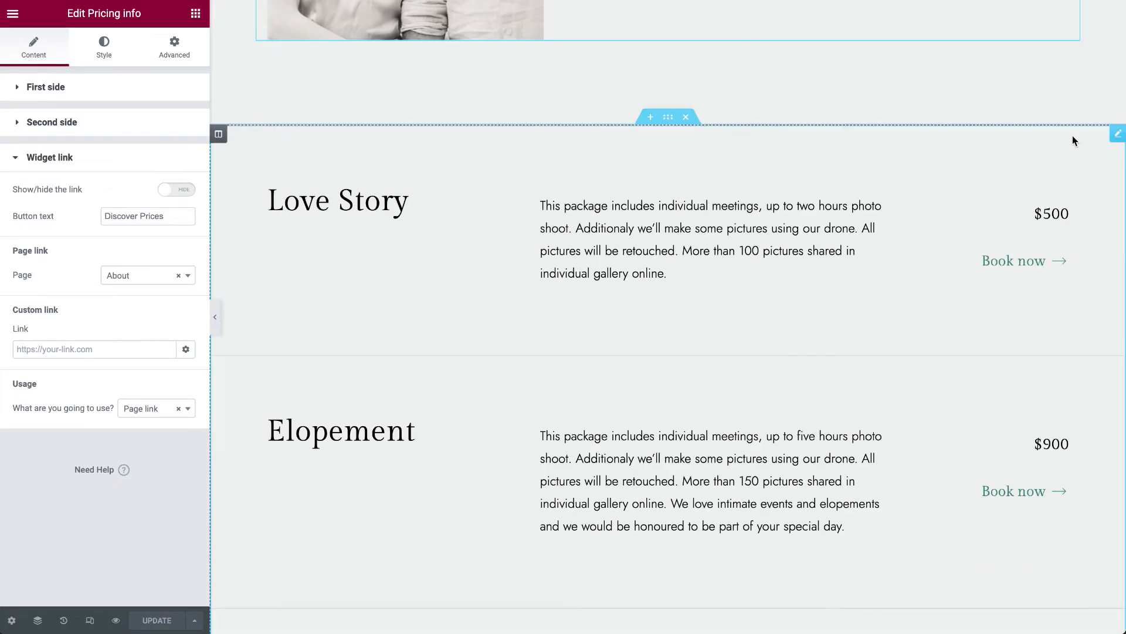
{"action": "left_click", "coordinate": [1117, 135]}
{"action": "scroll", "coordinate": [828, 457], "scroll_direction": "down", "scroll_amount": 7}
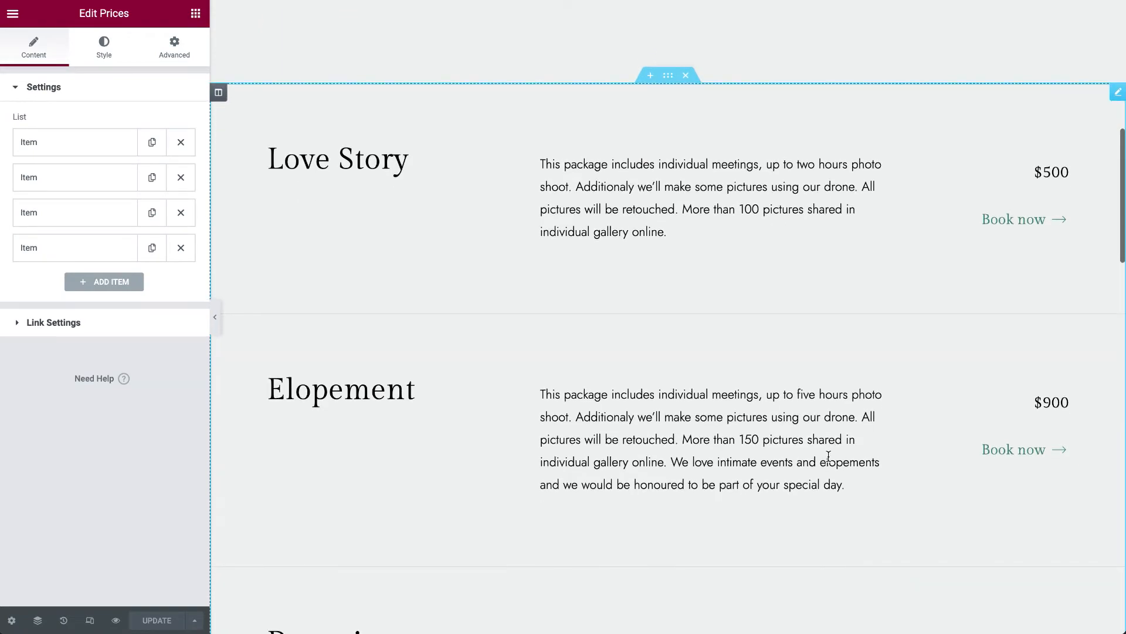
{"action": "scroll", "coordinate": [829, 459], "scroll_direction": "up", "scroll_amount": 4}
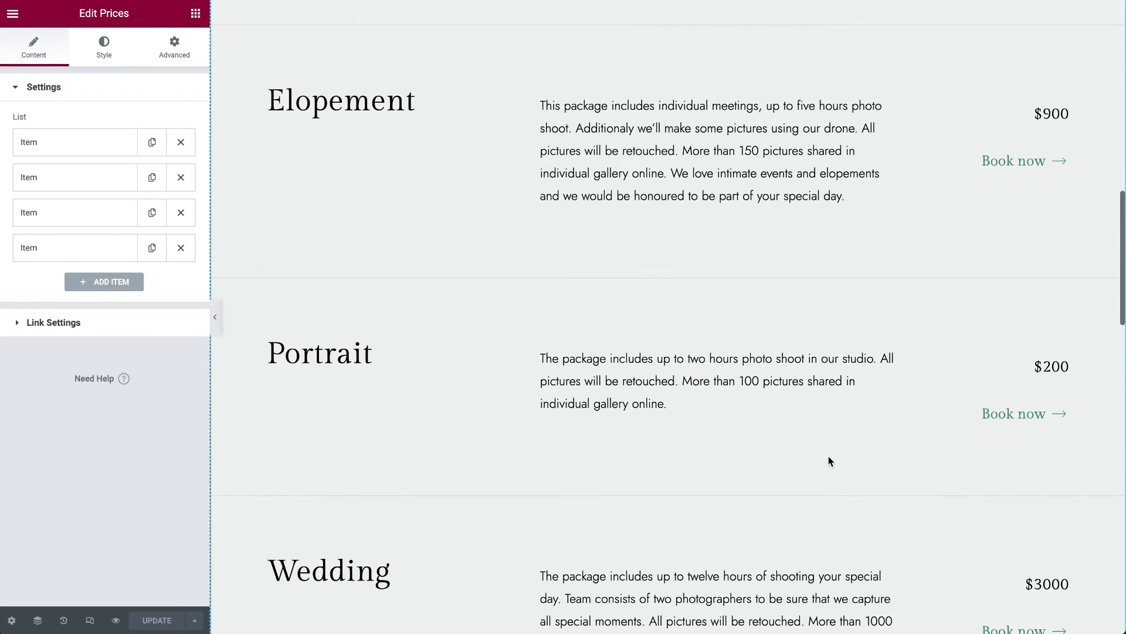
{"action": "scroll", "coordinate": [831, 461], "scroll_direction": "down", "scroll_amount": 8}
{"action": "scroll", "coordinate": [830, 461], "scroll_direction": "up", "scroll_amount": 11}
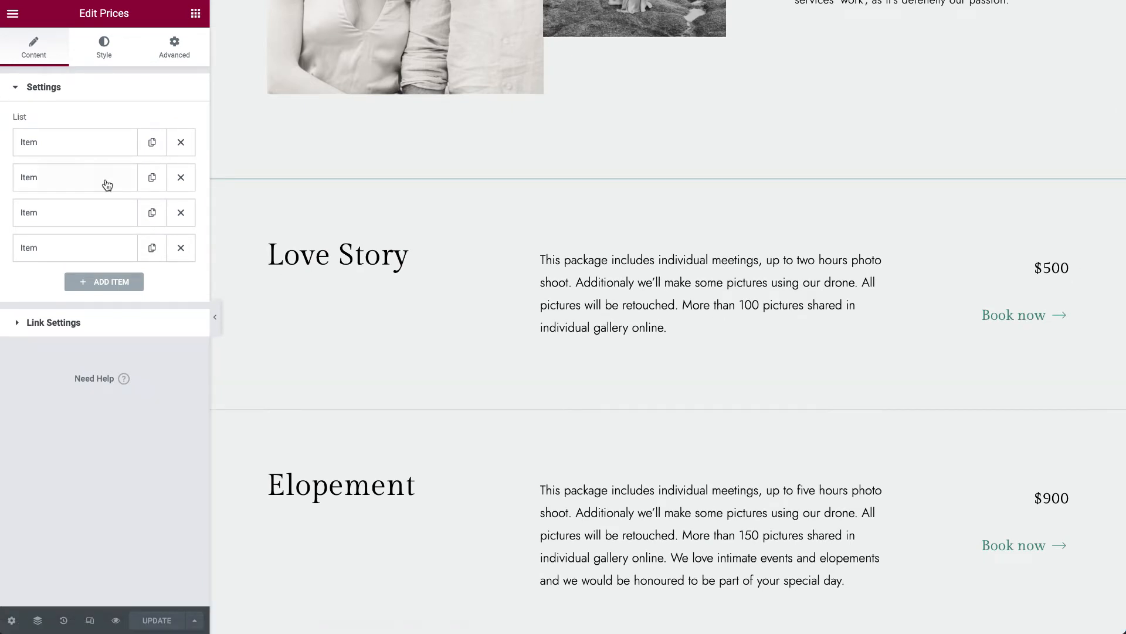
- Examine the name, description and price fields of the Love Story item and expand and collapse other items in the list
{"action": "left_click", "coordinate": [85, 148]}
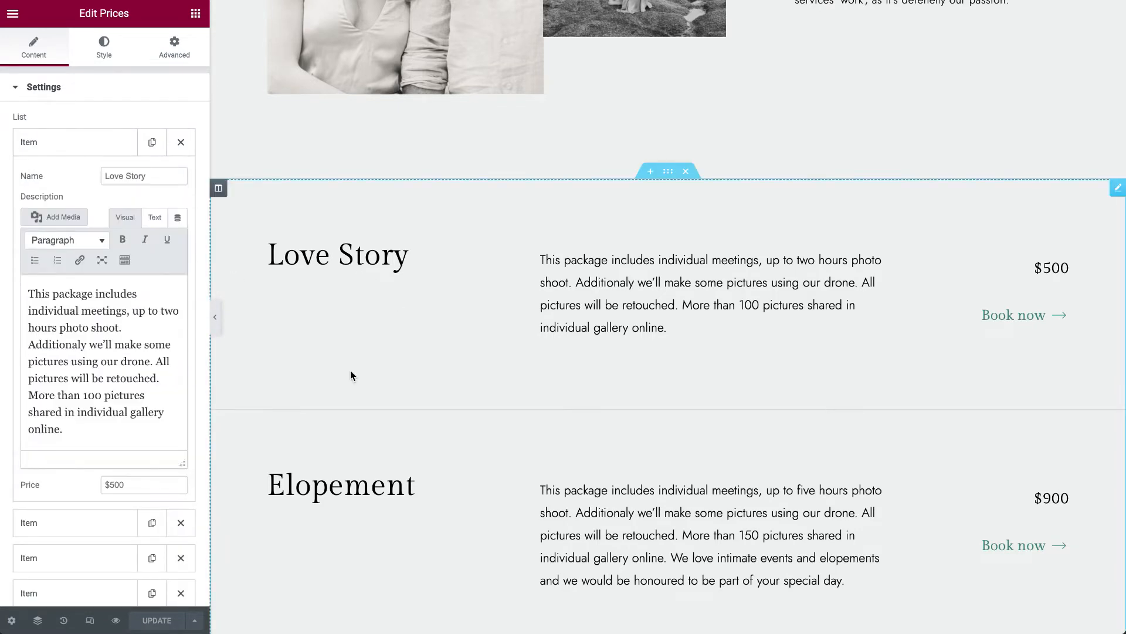
{"action": "left_click", "coordinate": [66, 153]}
{"action": "left_click", "coordinate": [66, 181]}
{"action": "left_click", "coordinate": [65, 184]}
{"action": "left_click", "coordinate": [65, 184]}
{"action": "left_click", "coordinate": [64, 182]}
{"action": "left_click", "coordinate": [64, 215]}
{"action": "left_click", "coordinate": [66, 220]}
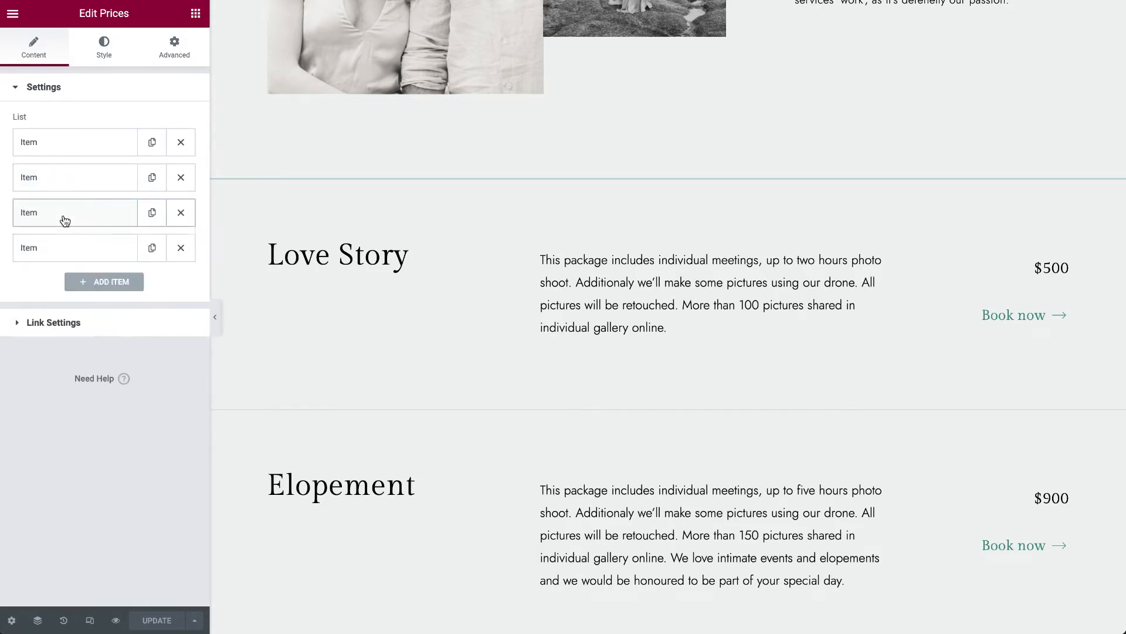
- Delete the fourth item from the Prices list, and try adding a blank item before removing it again
{"action": "left_click", "coordinate": [181, 247]}
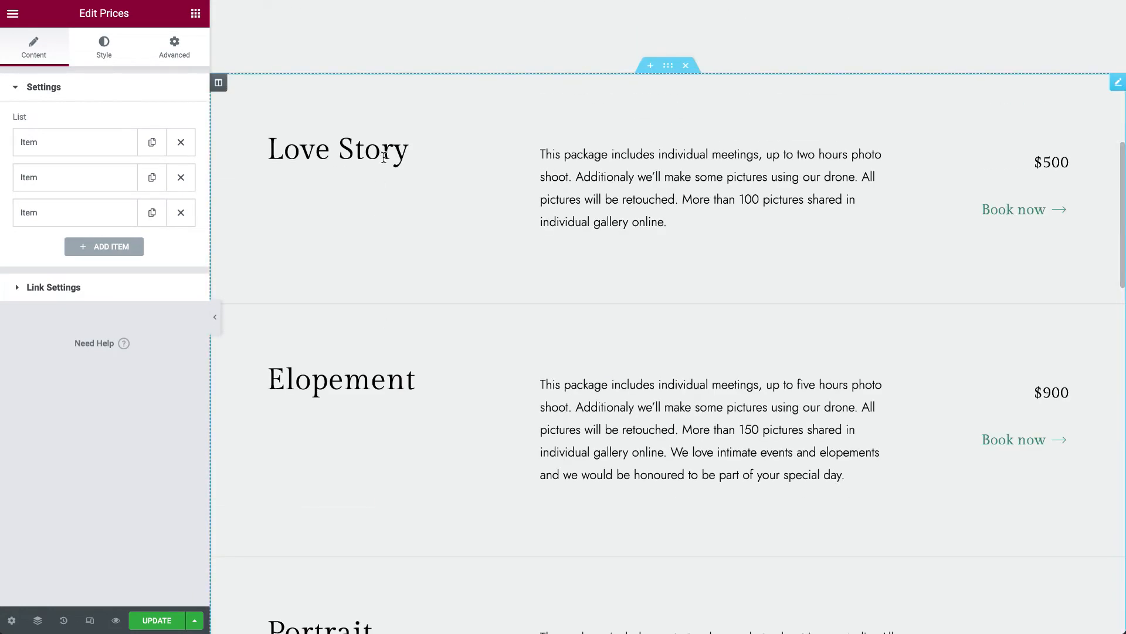
{"action": "left_click", "coordinate": [111, 249]}
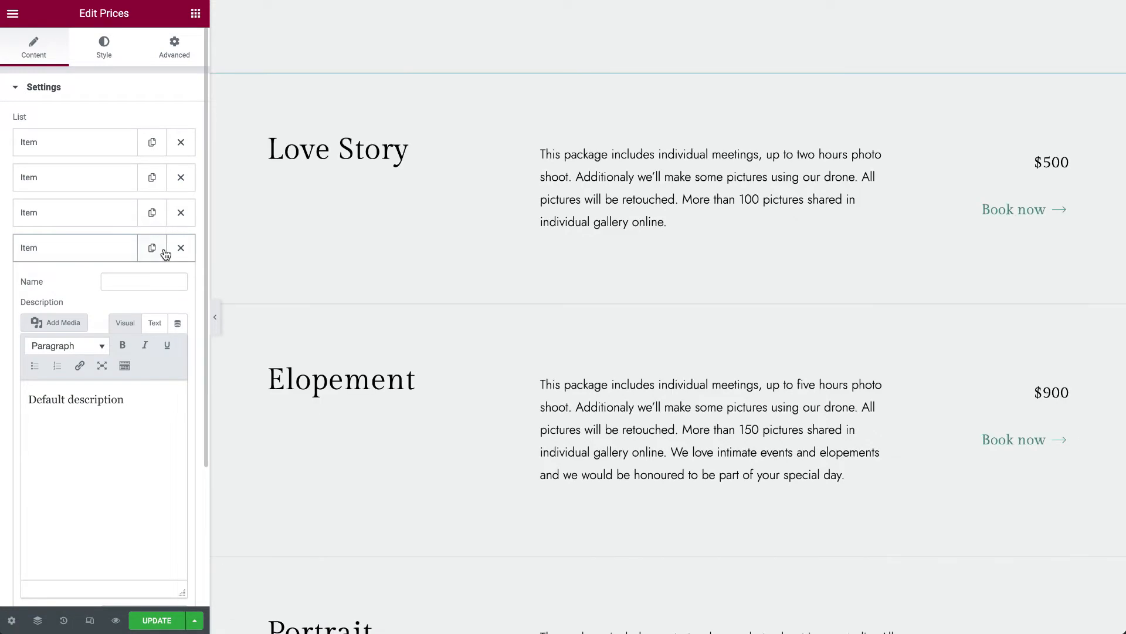
{"action": "left_click", "coordinate": [181, 248]}
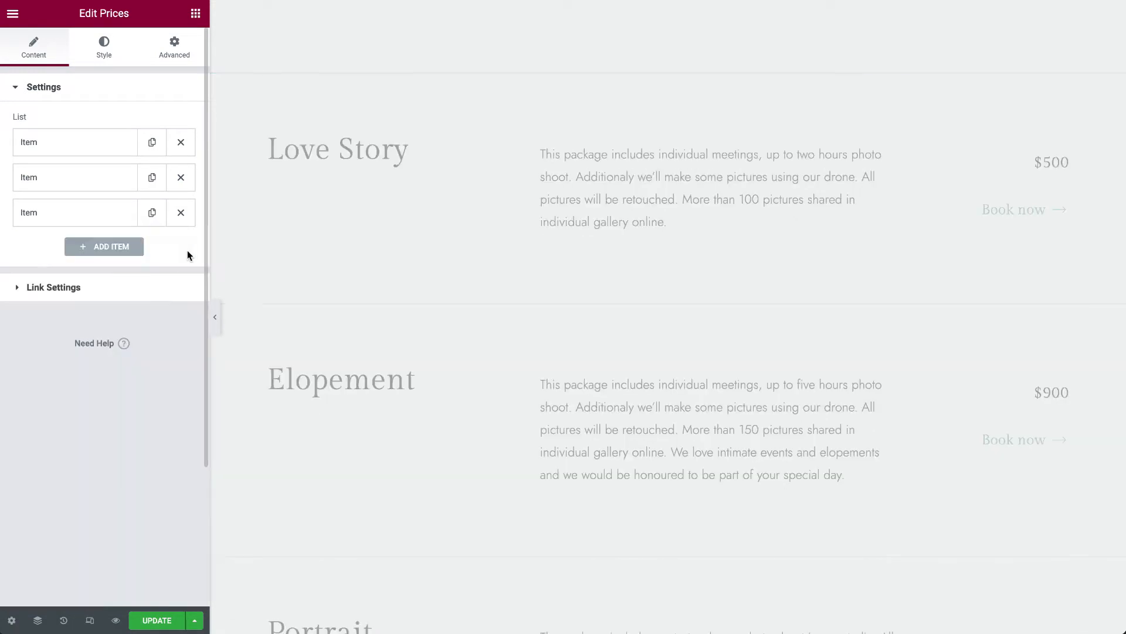
- Set the link text in the Prices widget's link settings to Reserve
{"action": "left_click", "coordinate": [51, 288]}
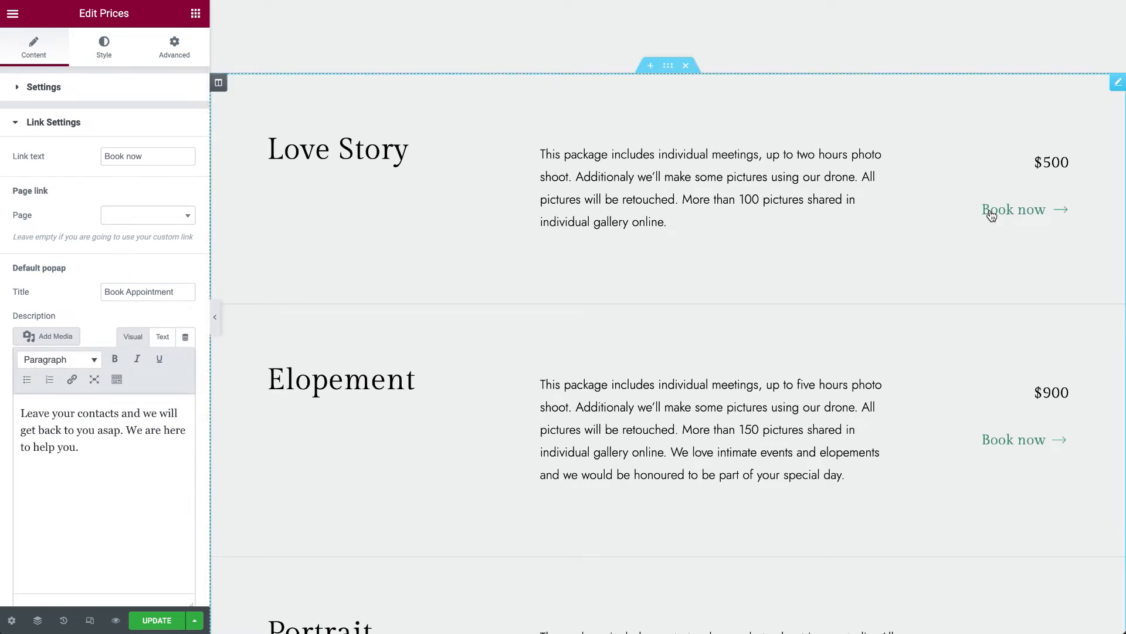
{"action": "left_click_drag", "start_coordinate": [166, 156], "coordinate": [111, 156]}
{"action": "type", "text": "Reserve"}
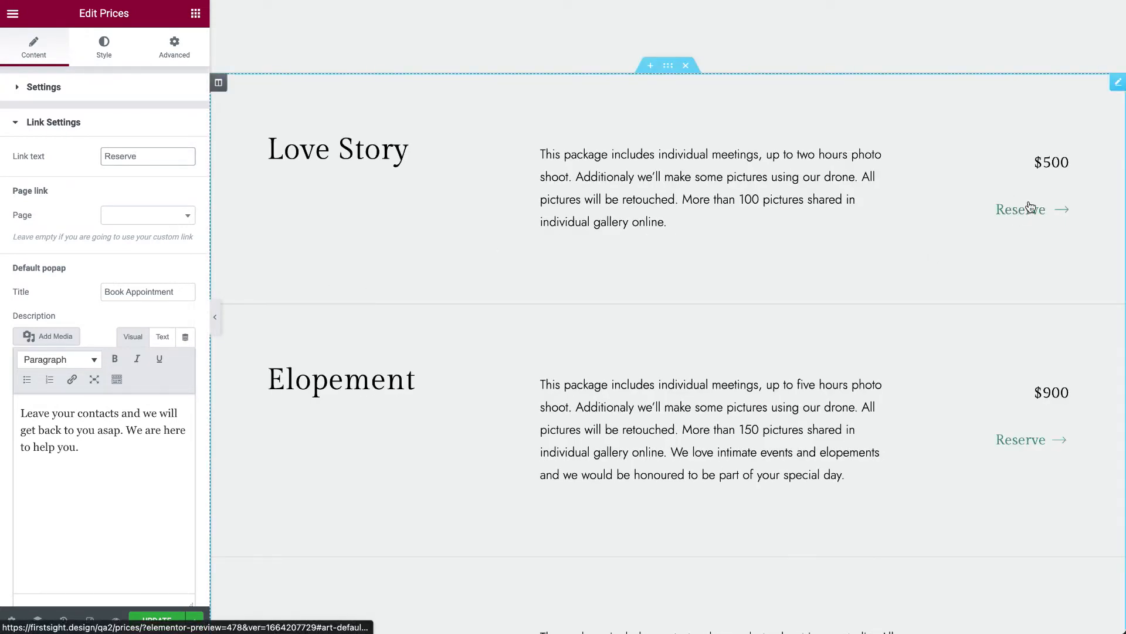
- Set the link text of the Prices packages to Book Now and update the page
{"action": "scroll", "coordinate": [103, 287], "scroll_direction": "down", "scroll_amount": 3}
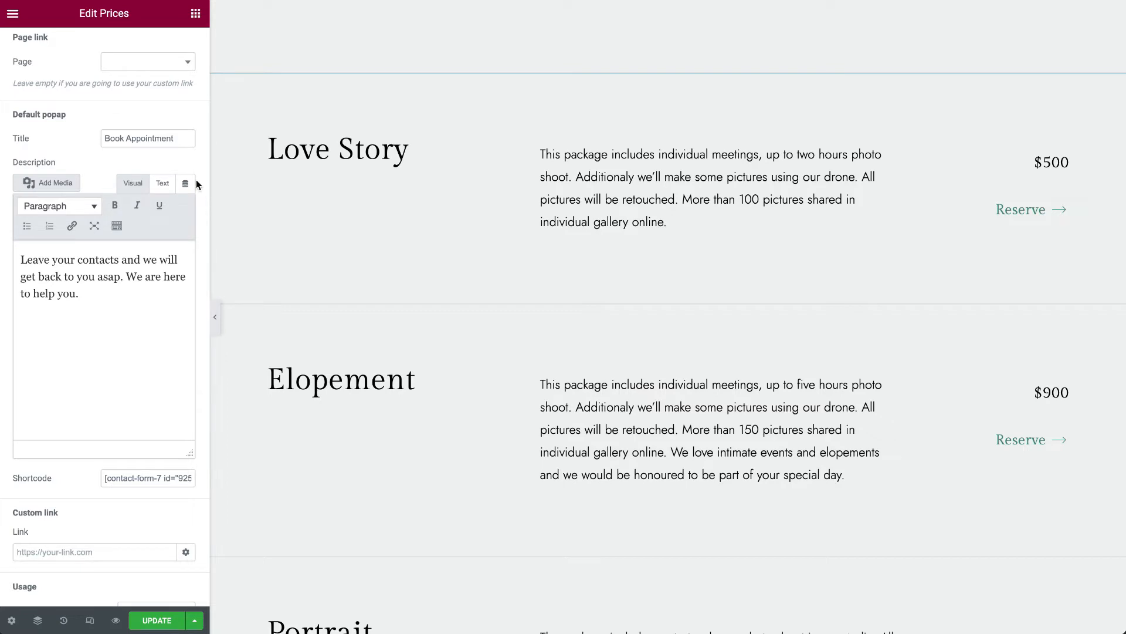
{"action": "scroll", "coordinate": [185, 153], "scroll_direction": "up", "scroll_amount": 1}
{"action": "scroll", "coordinate": [184, 154], "scroll_direction": "up", "scroll_amount": 3}
{"action": "left_click_drag", "start_coordinate": [184, 151], "coordinate": [25, 152]}
{"action": "type", "text": "Book"}
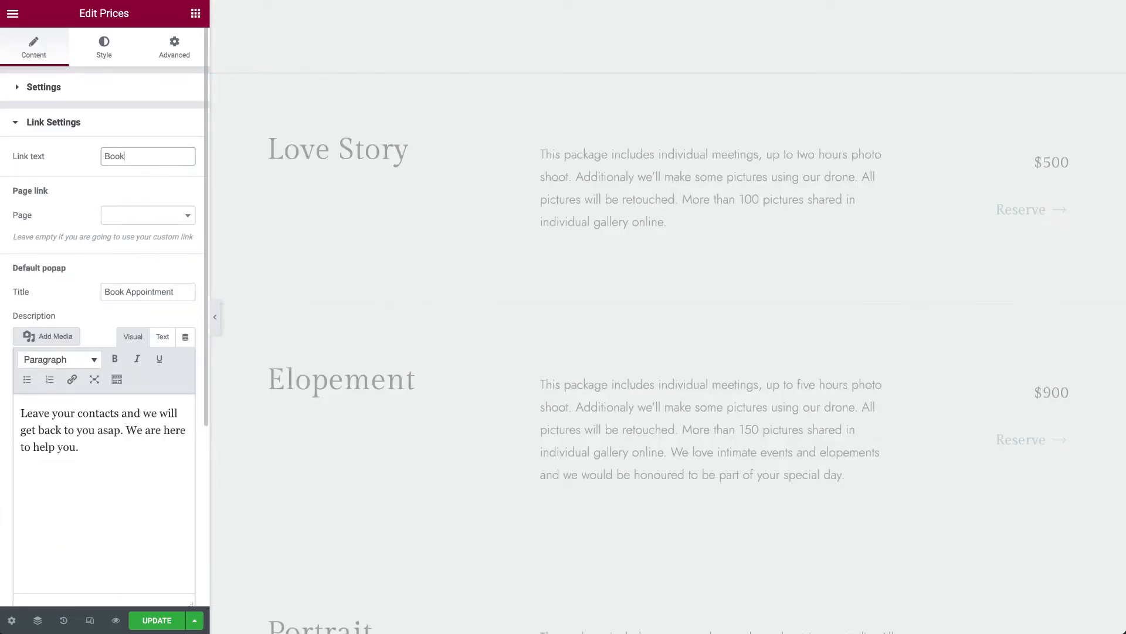
{"action": "type", "text": " Now"}
{"action": "left_click_drag", "start_coordinate": [166, 153], "coordinate": [27, 157]}
{"action": "scroll", "coordinate": [123, 272], "scroll_direction": "down", "scroll_amount": 2}
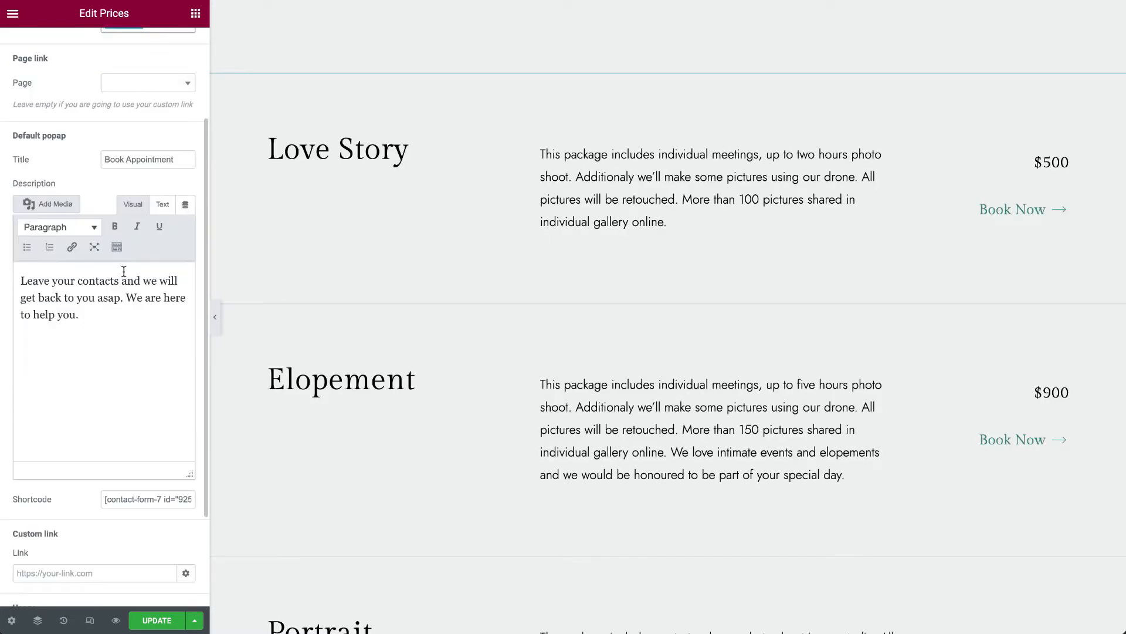
{"action": "scroll", "coordinate": [171, 147], "scroll_direction": "up", "scroll_amount": 2}
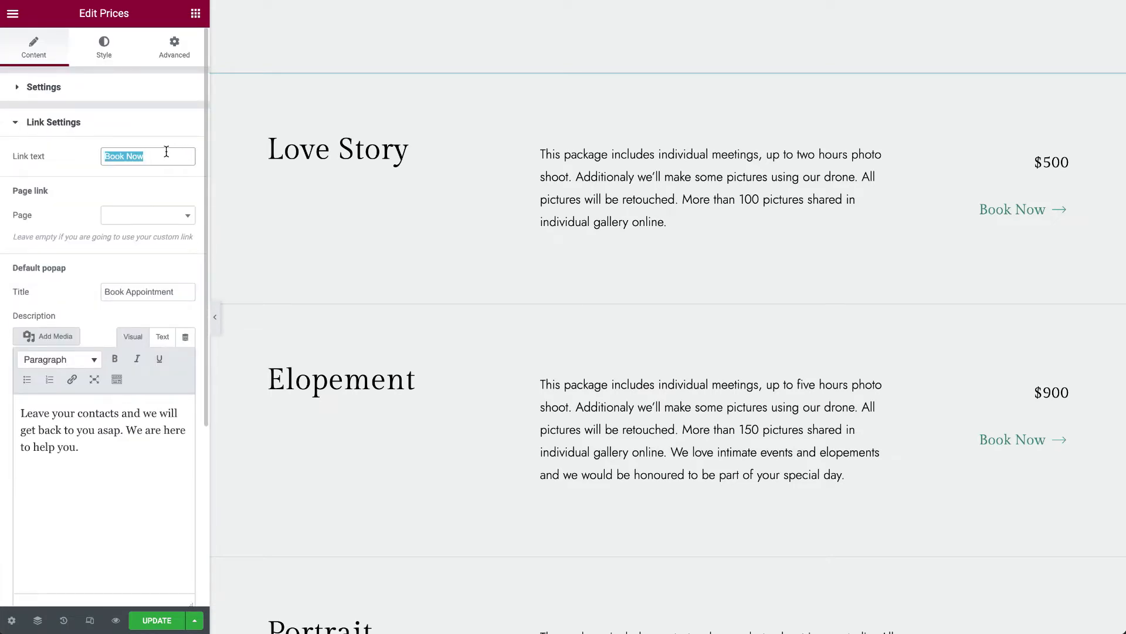
{"action": "left_click", "coordinate": [157, 620]}
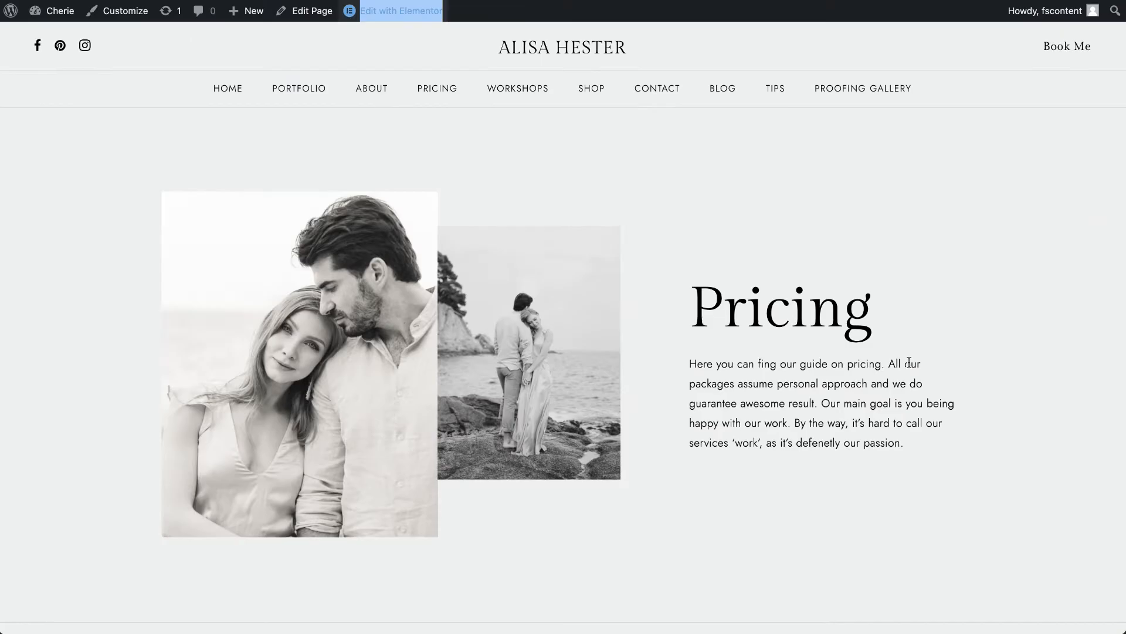
- Preview the Book Appointment popup from a package on the live Pricing page, close it and check the popup fields in the link settings
{"action": "scroll", "coordinate": [910, 361], "scroll_direction": "down", "scroll_amount": 10}
{"action": "left_click", "coordinate": [938, 295]}
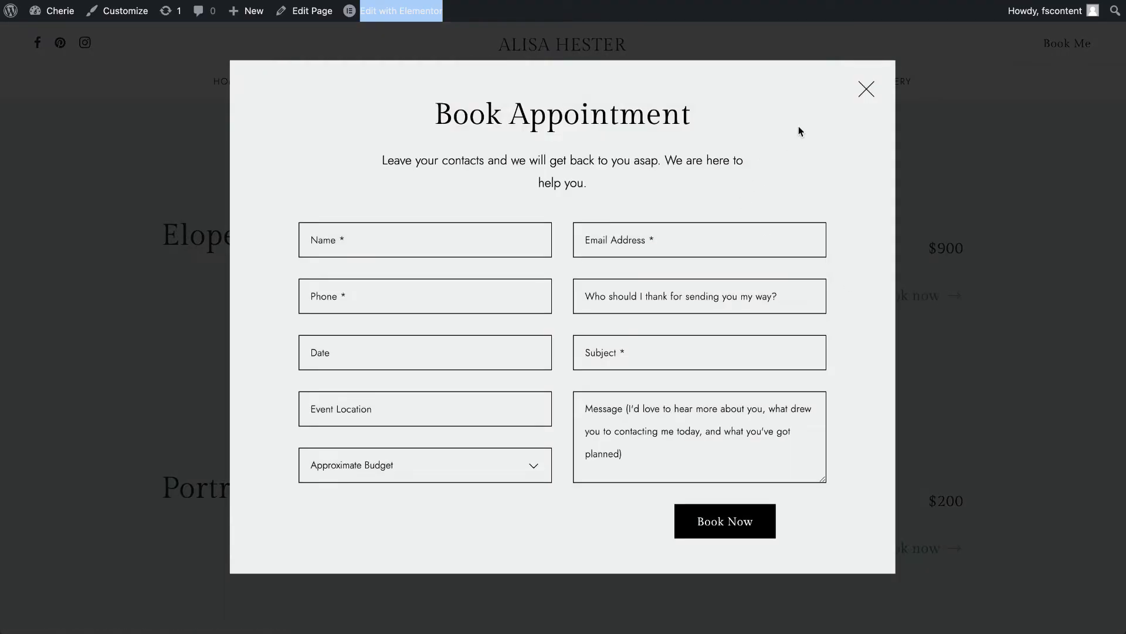
{"action": "left_click", "coordinate": [866, 89]}
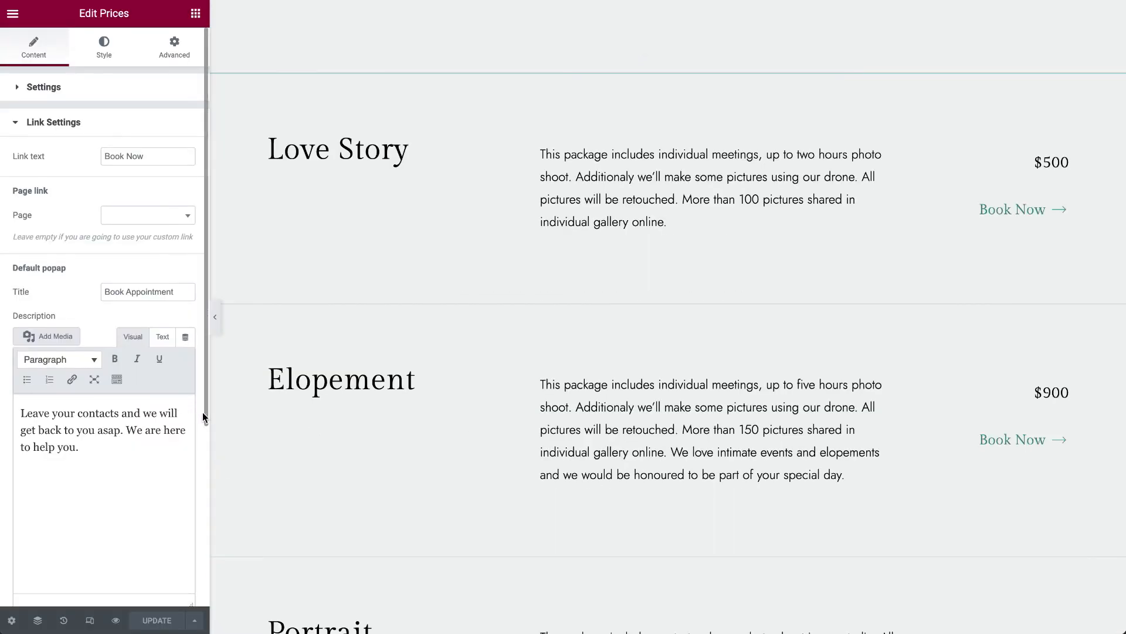
{"action": "scroll", "coordinate": [203, 412], "scroll_direction": "down", "scroll_amount": 4}
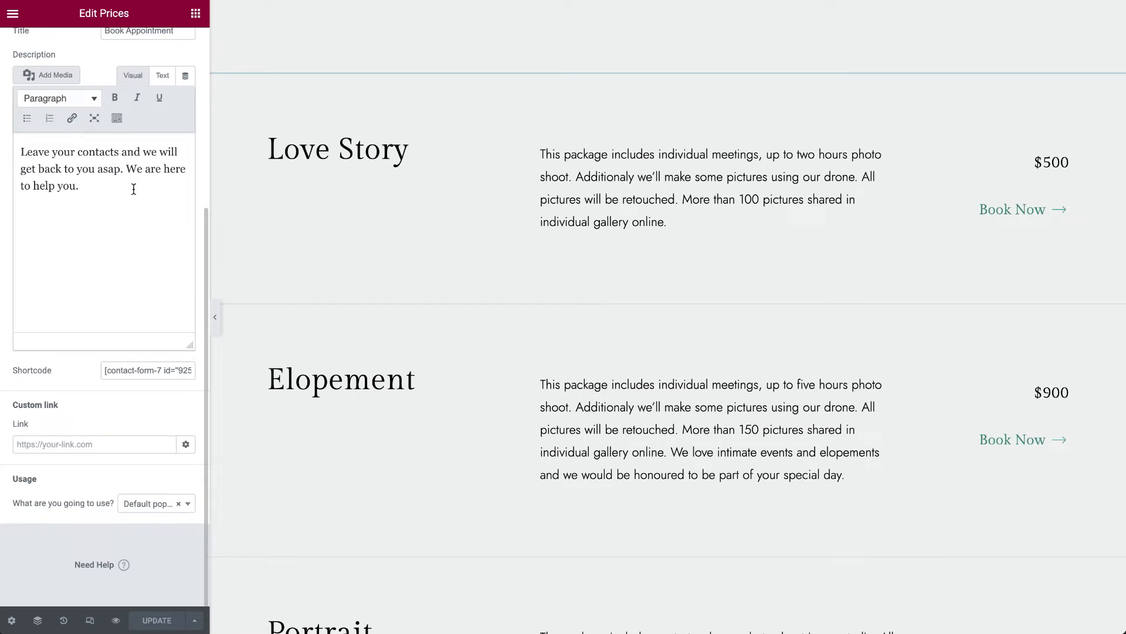
- Check the default popup's shortcode and the available link usage options in the Prices widget's link settings
{"action": "scroll", "coordinate": [166, 111], "scroll_direction": "up", "scroll_amount": 2}
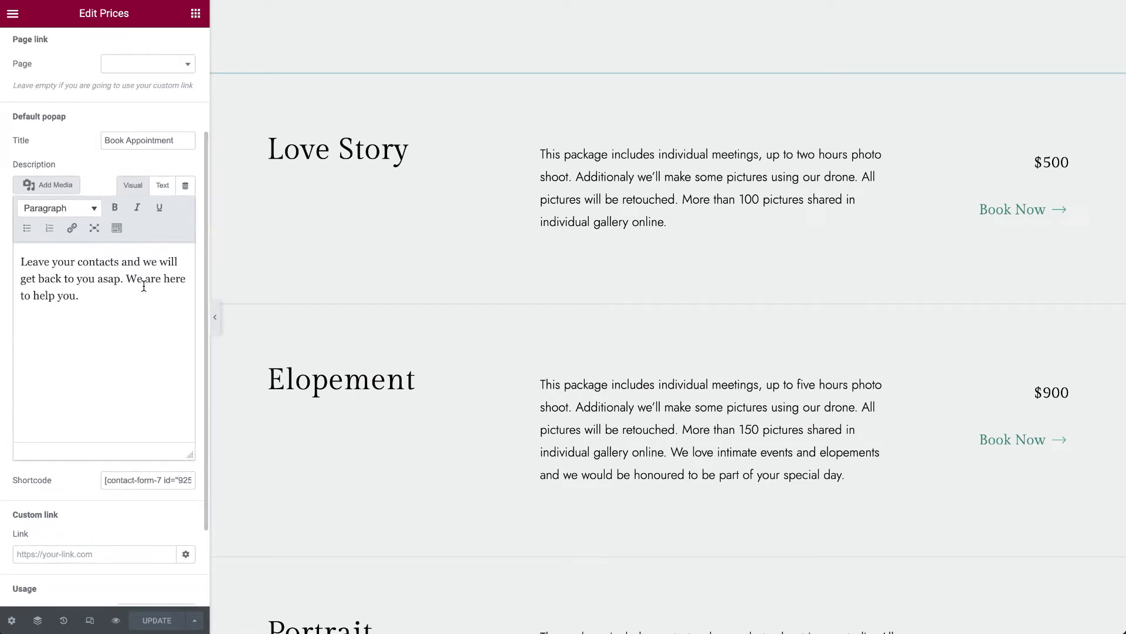
{"action": "left_click_drag", "start_coordinate": [102, 476], "coordinate": [222, 473]}
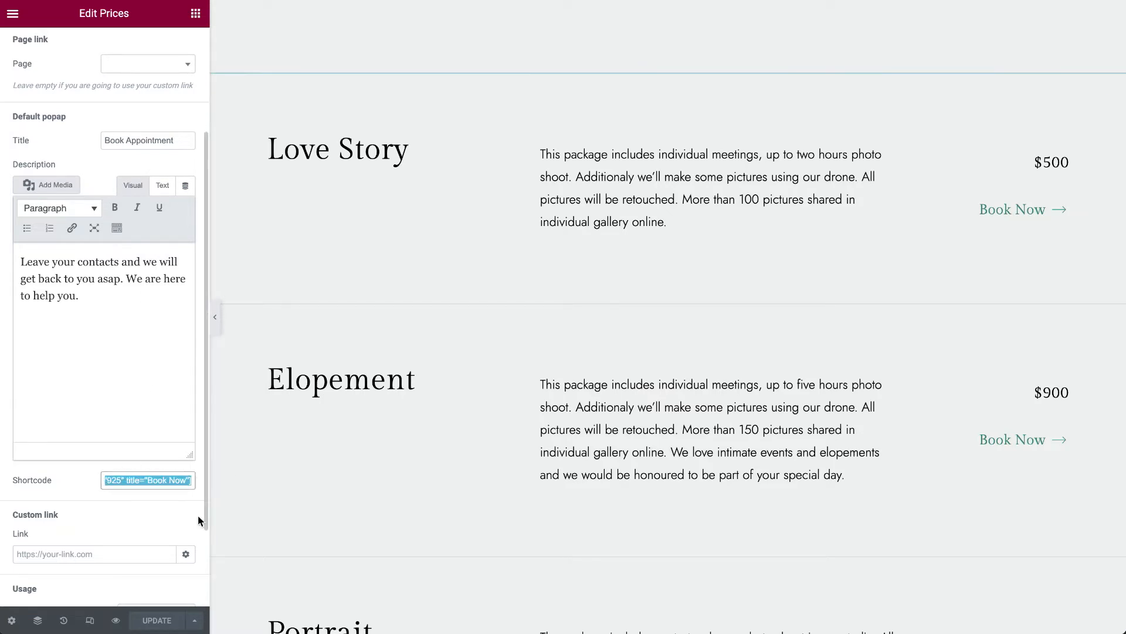
{"action": "scroll", "coordinate": [178, 541], "scroll_direction": "down", "scroll_amount": 2}
{"action": "left_click", "coordinate": [136, 510]}
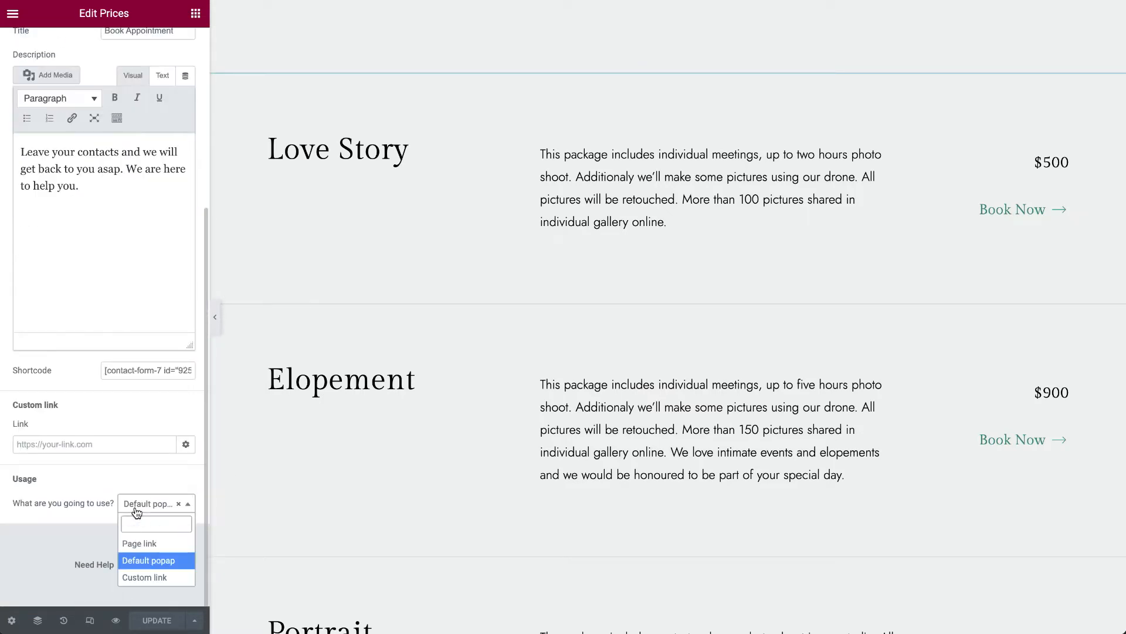
{"action": "left_click", "coordinate": [137, 511]}
- Look over the remaining packages on the Pricing page and open the Photo Book section's widget for editing
{"action": "scroll", "coordinate": [434, 387], "scroll_direction": "down", "scroll_amount": 5}
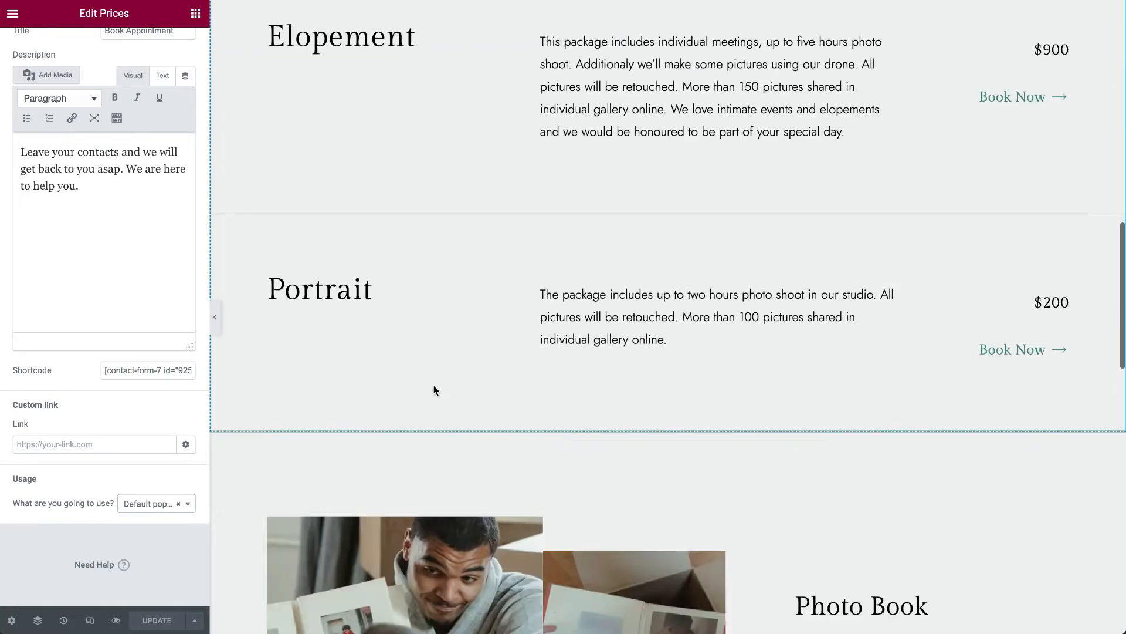
{"action": "scroll", "coordinate": [434, 384], "scroll_direction": "down", "scroll_amount": 9}
{"action": "scroll", "coordinate": [434, 384], "scroll_direction": "up", "scroll_amount": 8}
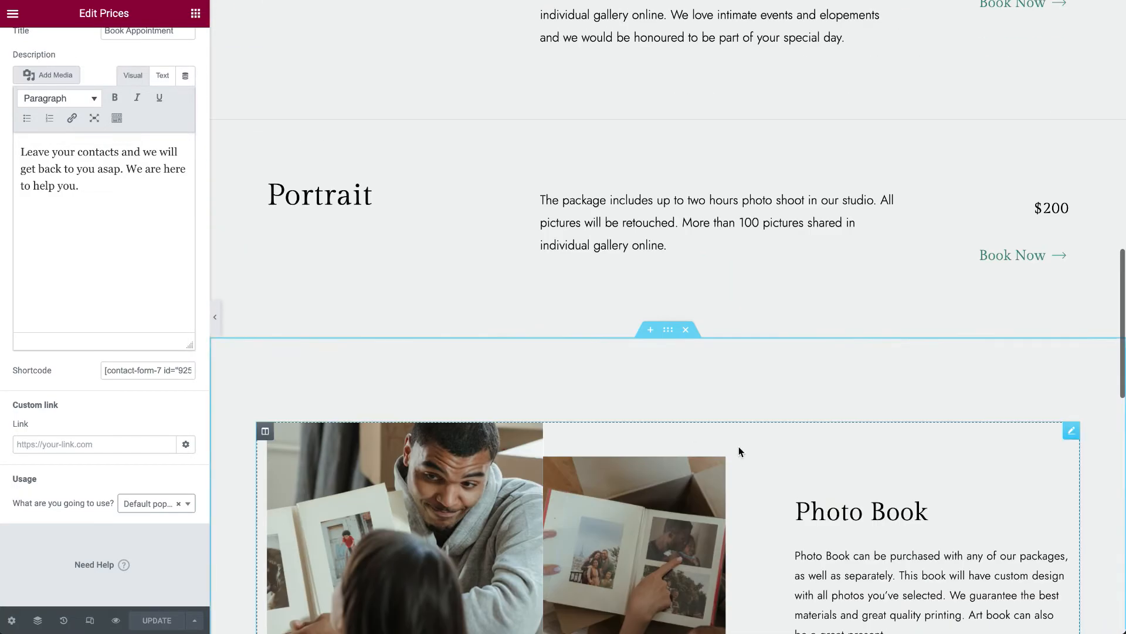
{"action": "scroll", "coordinate": [739, 451], "scroll_direction": "down", "scroll_amount": 4}
{"action": "left_click", "coordinate": [1073, 184]}
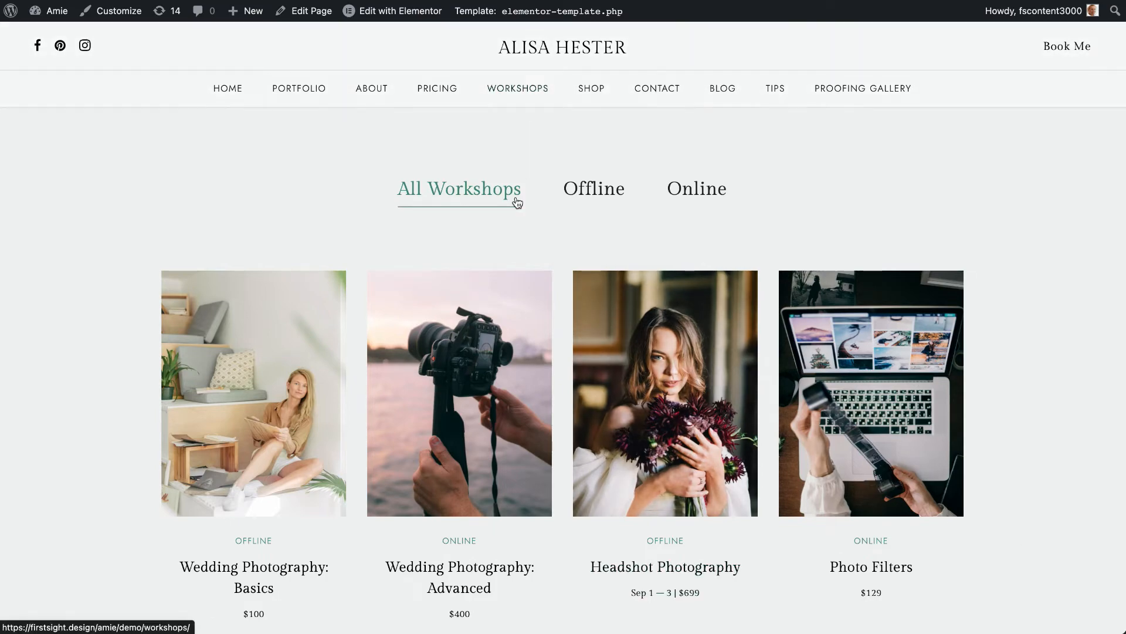
- Browse the live Workshops page, view the Wedding Photography: Advanced workshop and return to the workshop listing
{"action": "scroll", "coordinate": [517, 201], "scroll_direction": "down", "scroll_amount": 5}
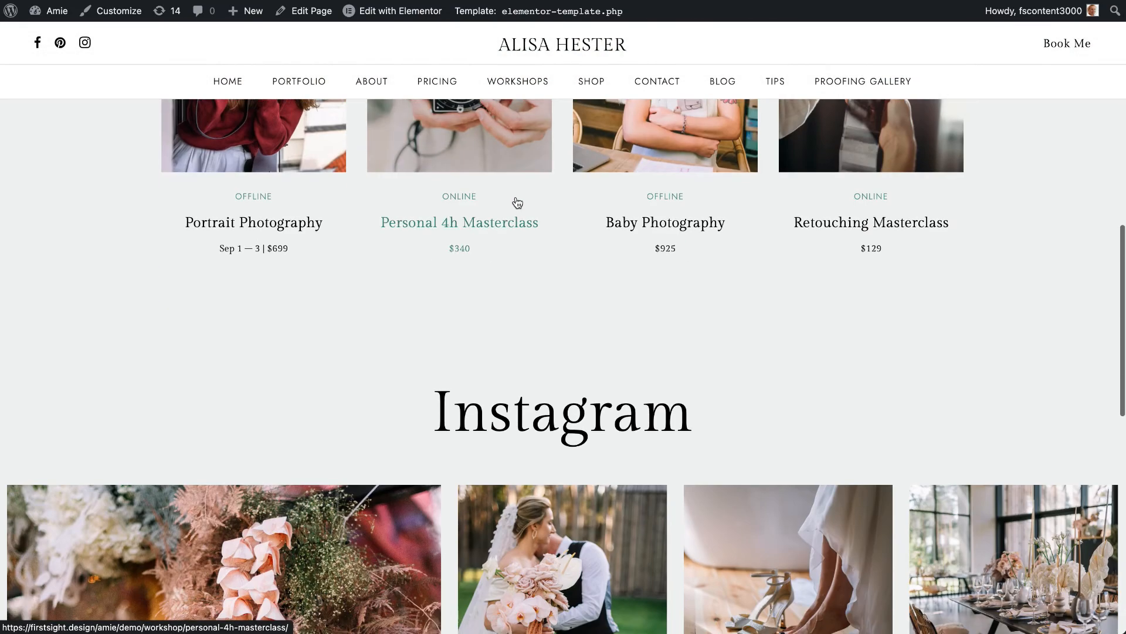
{"action": "scroll", "coordinate": [516, 202], "scroll_direction": "up", "scroll_amount": 12}
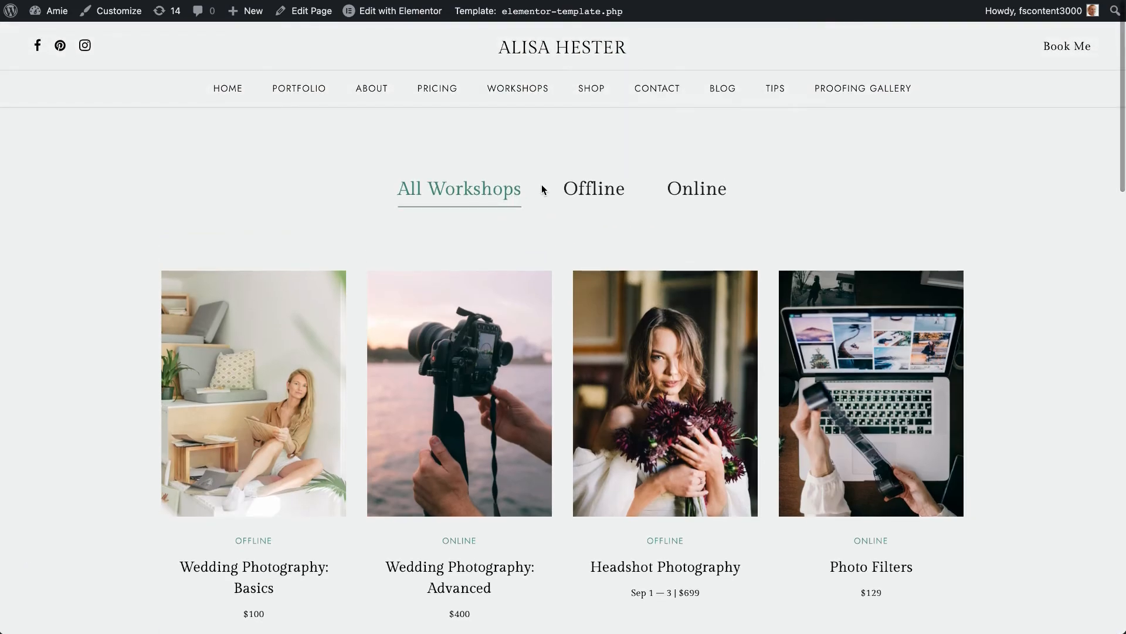
{"action": "left_click", "coordinate": [477, 381]}
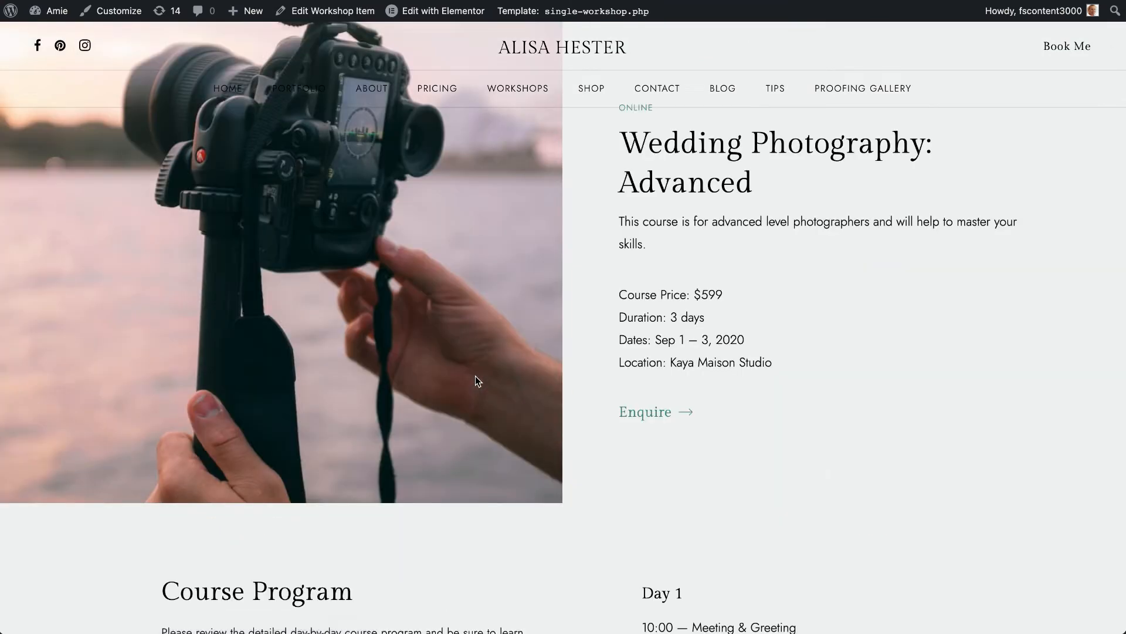
{"action": "left_click", "coordinate": [22, 1]}
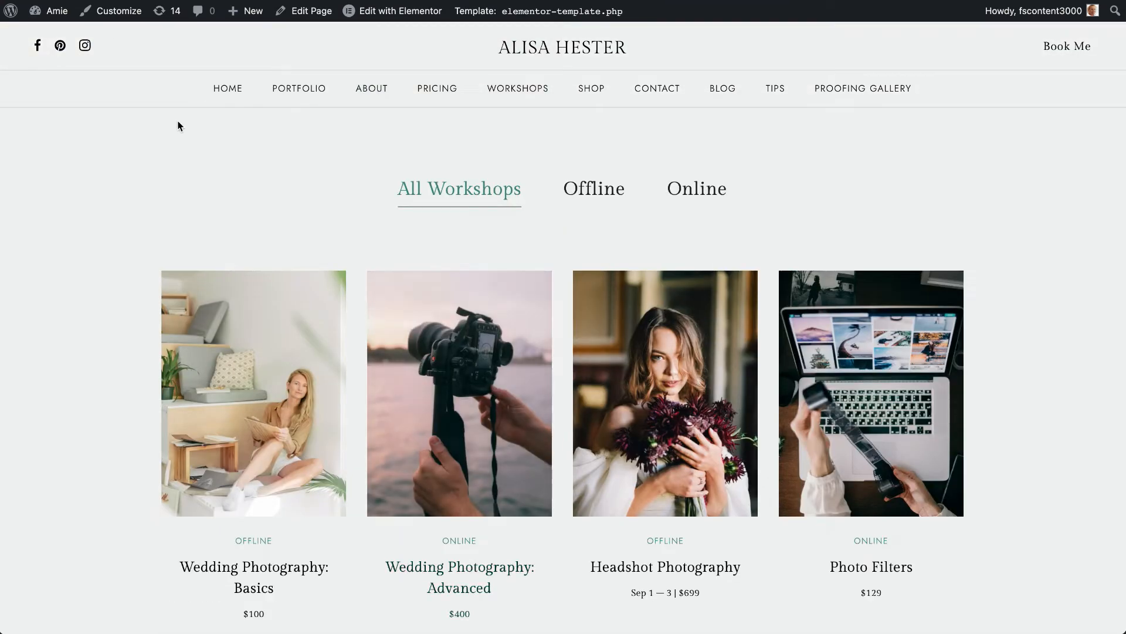
- Open the Workshops page with Elementor in a new tab and examine the workshop archive widget's category settings and listing
{"action": "right_click", "coordinate": [425, 12]}
{"action": "left_click", "coordinate": [445, 24]}
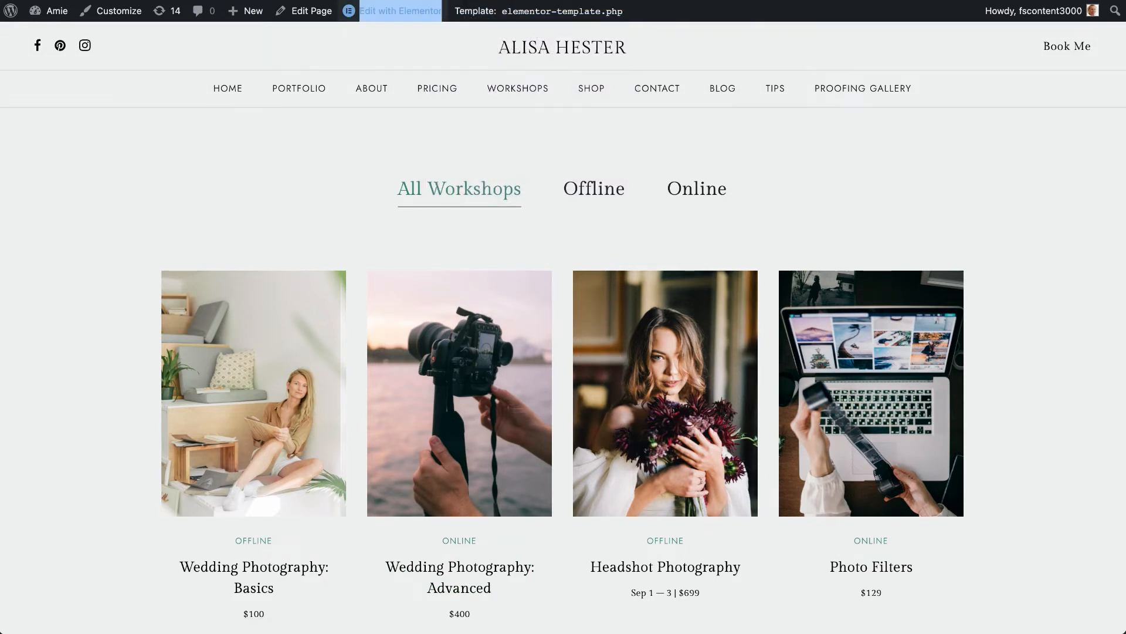
{"action": "key", "text": "ctrl+Tab"}
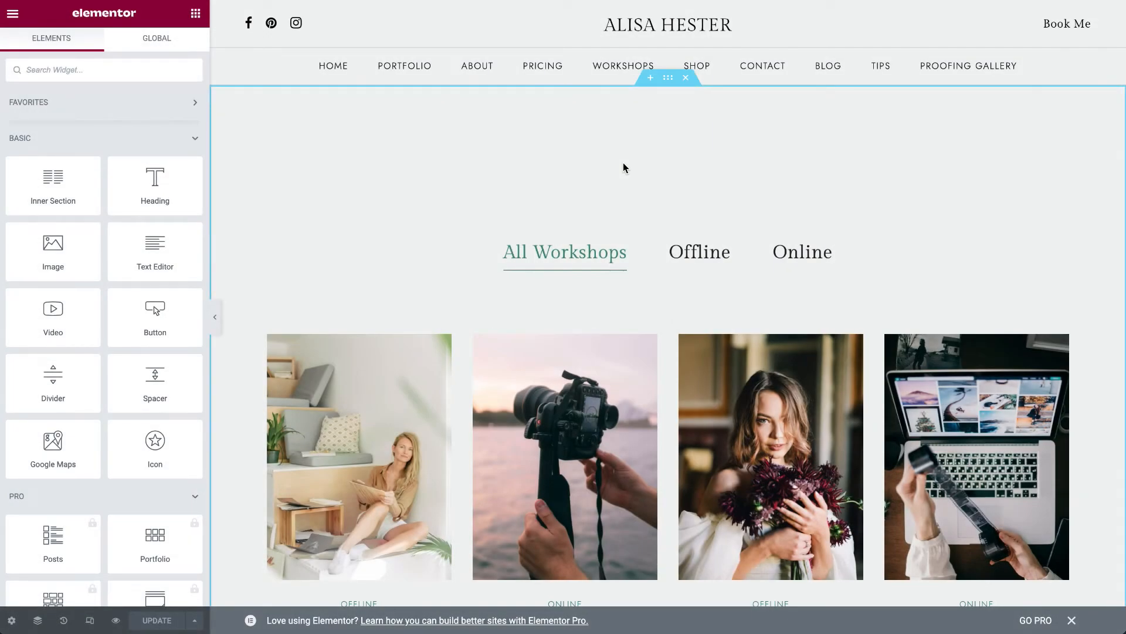
{"action": "left_click", "coordinate": [1071, 251]}
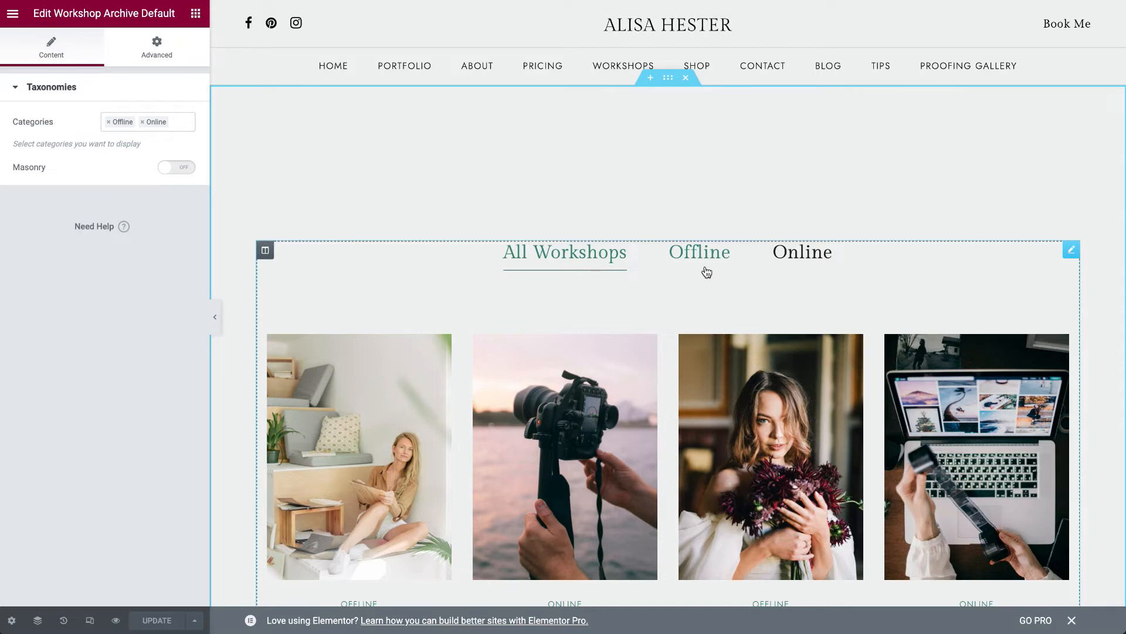
{"action": "scroll", "coordinate": [706, 272], "scroll_direction": "down", "scroll_amount": 3}
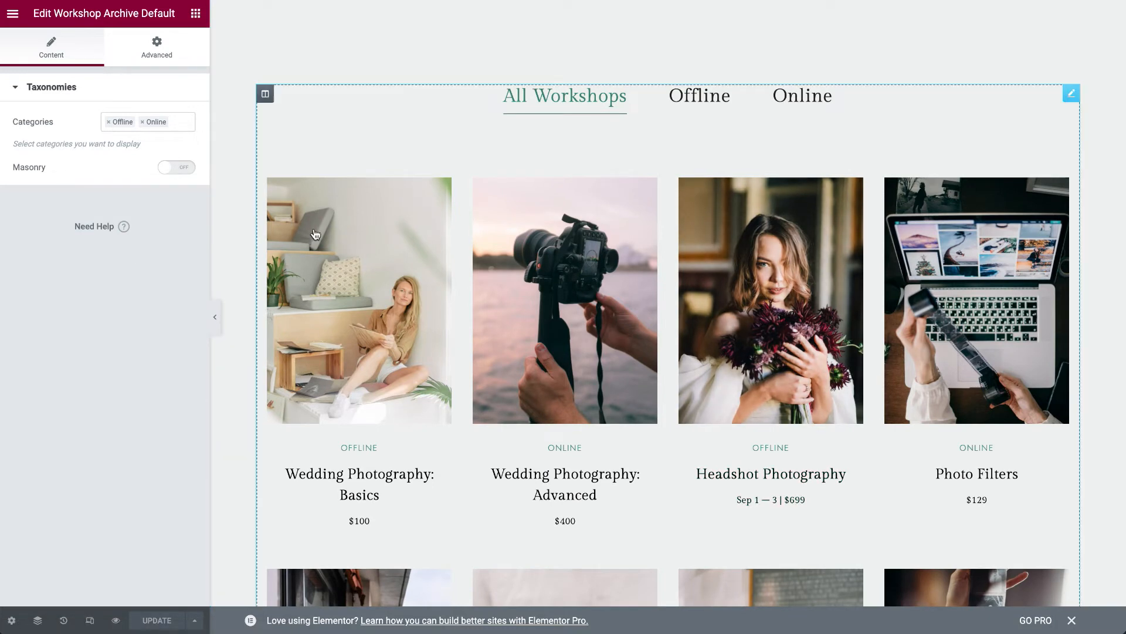
{"action": "scroll", "coordinate": [558, 329], "scroll_direction": "down", "scroll_amount": 5}
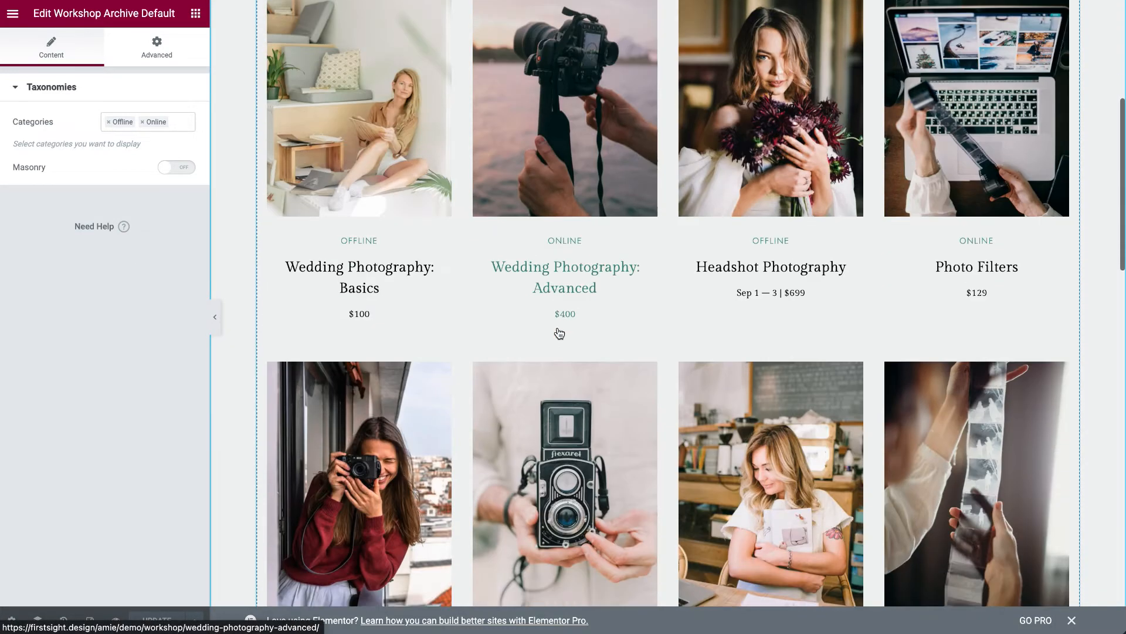
{"action": "scroll", "coordinate": [558, 333], "scroll_direction": "down", "scroll_amount": 4}
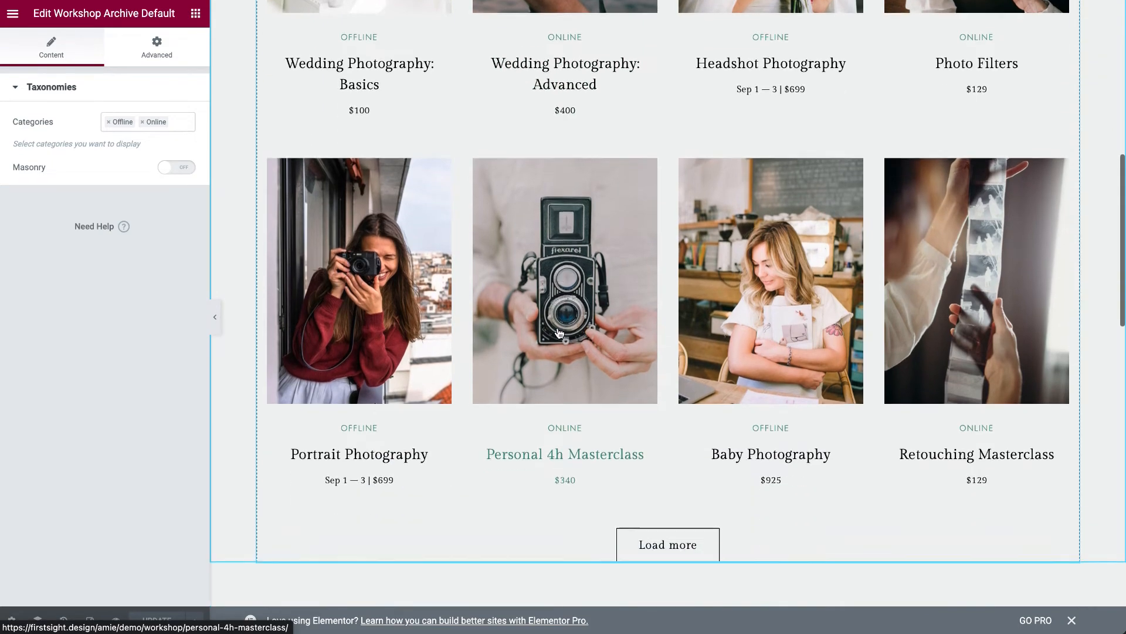
{"action": "scroll", "coordinate": [558, 333], "scroll_direction": "up", "scroll_amount": 11}
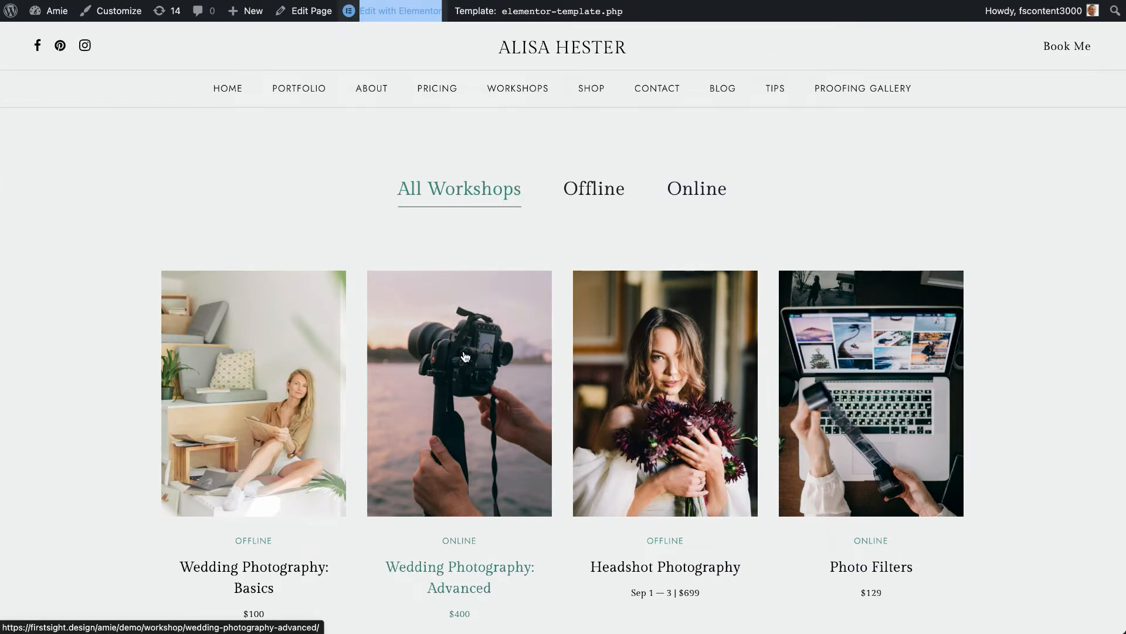
- Open the Wedding Photography: Advanced workshop with Elementor in a new tab and display its header widget's settings
{"action": "left_click", "coordinate": [465, 359]}
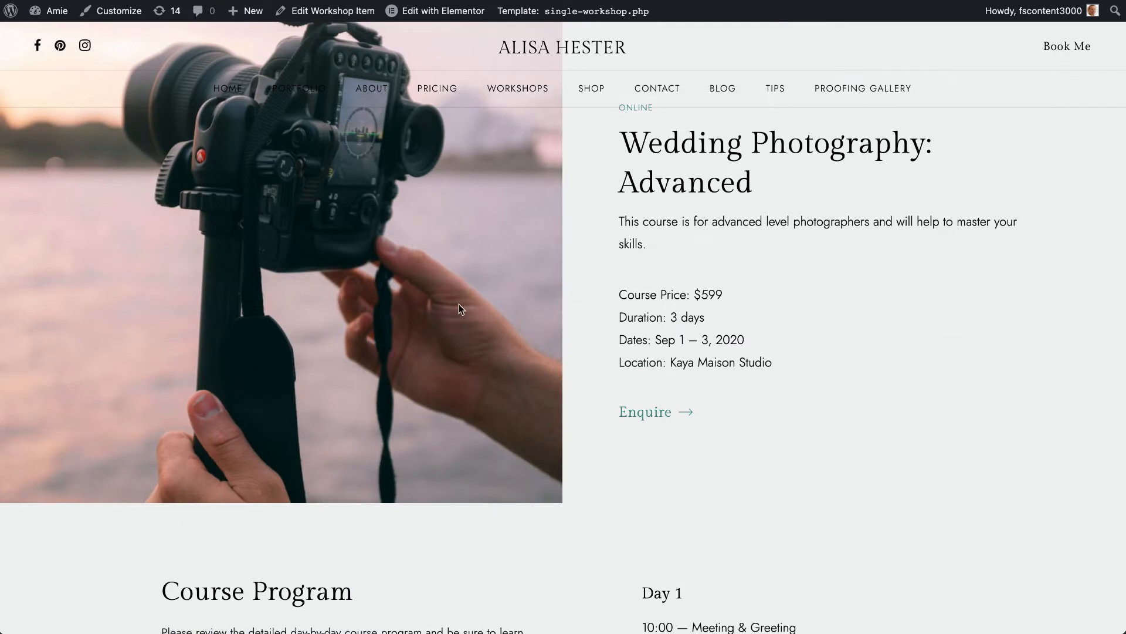
{"action": "right_click", "coordinate": [440, 11]}
{"action": "left_click", "coordinate": [454, 18]}
{"action": "left_click", "coordinate": [461, 10]}
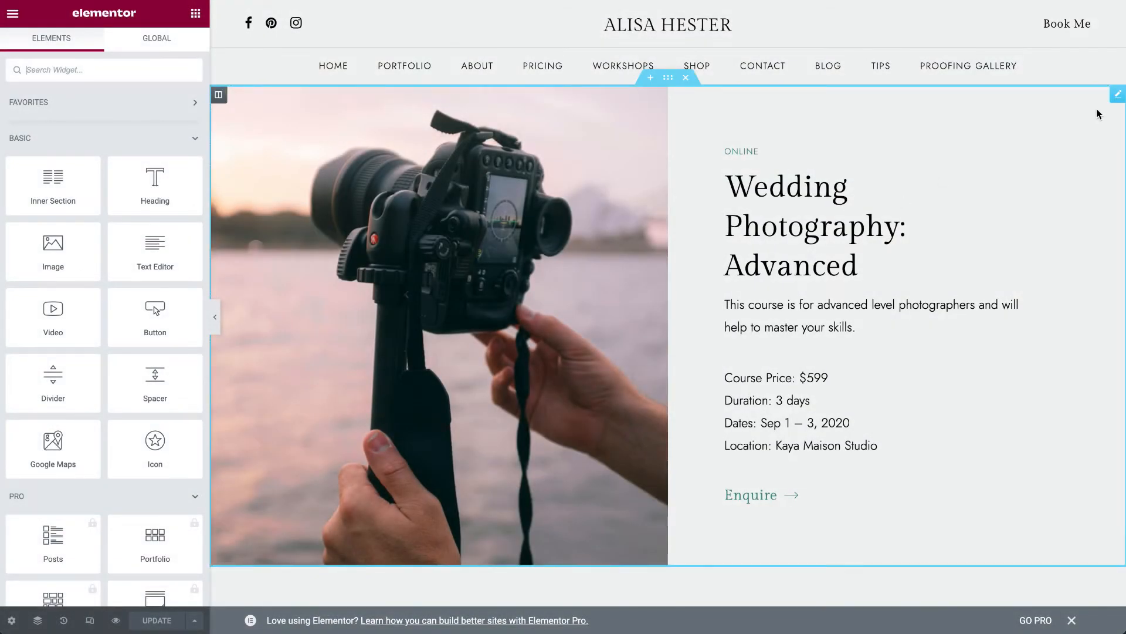
{"action": "left_click", "coordinate": [1117, 94]}
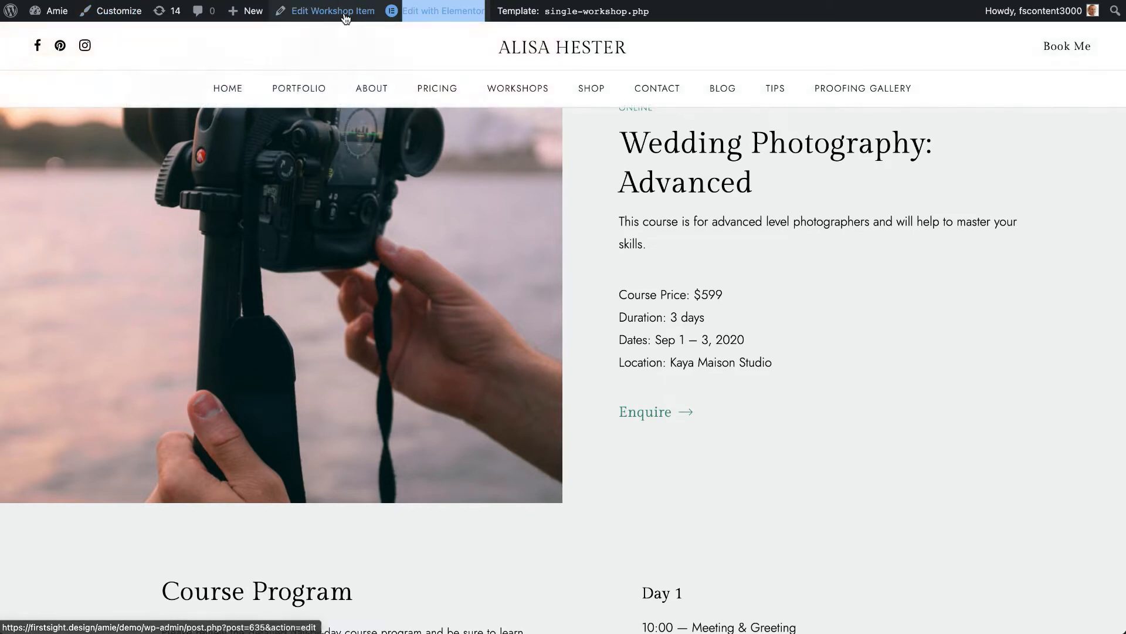
- Open the workshop item in the WordPress editor in a new tab and review its title, Workshop Category and Featured image settings
{"action": "right_click", "coordinate": [346, 11]}
{"action": "left_click", "coordinate": [363, 23]}
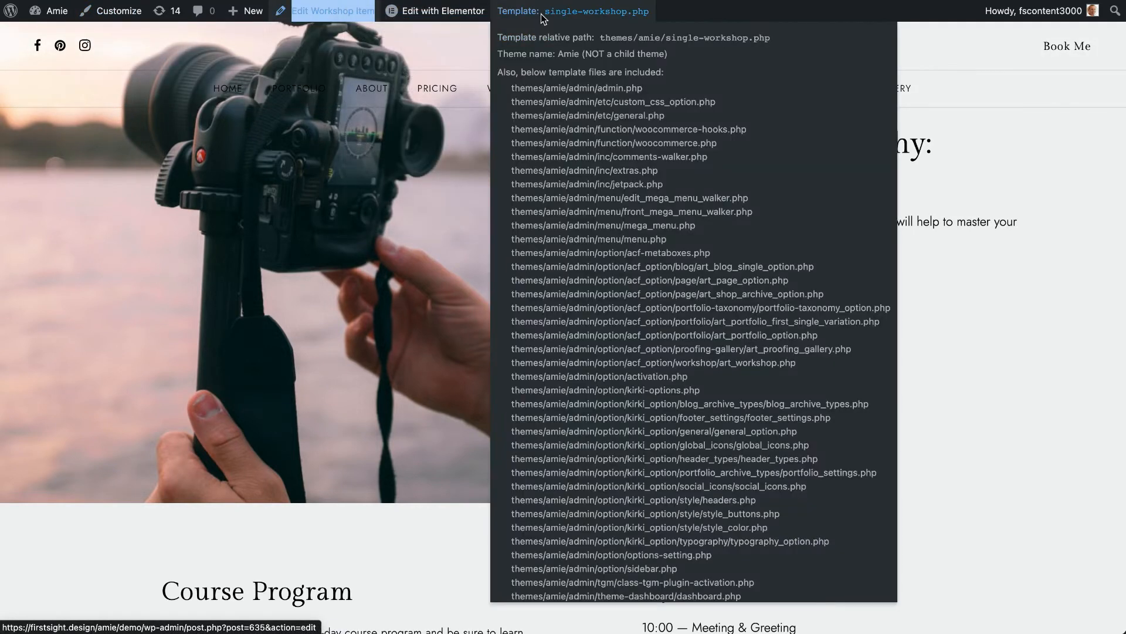
{"action": "left_click", "coordinate": [546, 0]}
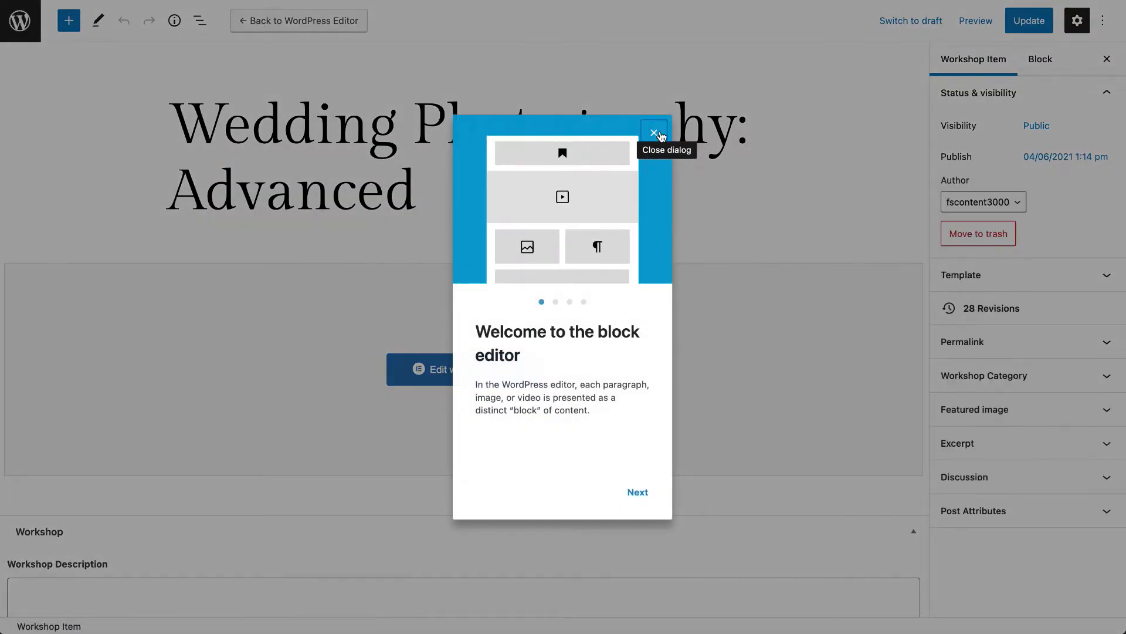
{"action": "left_click", "coordinate": [654, 133]}
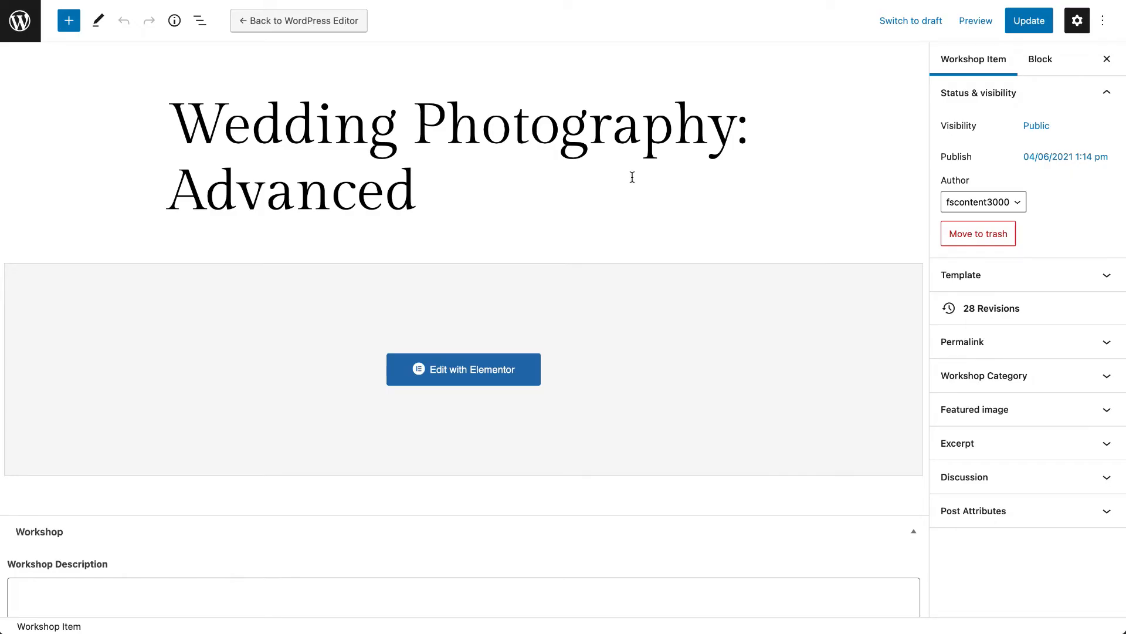
{"action": "scroll", "coordinate": [632, 176], "scroll_direction": "down", "scroll_amount": 3}
{"action": "scroll", "coordinate": [628, 176], "scroll_direction": "up", "scroll_amount": 3}
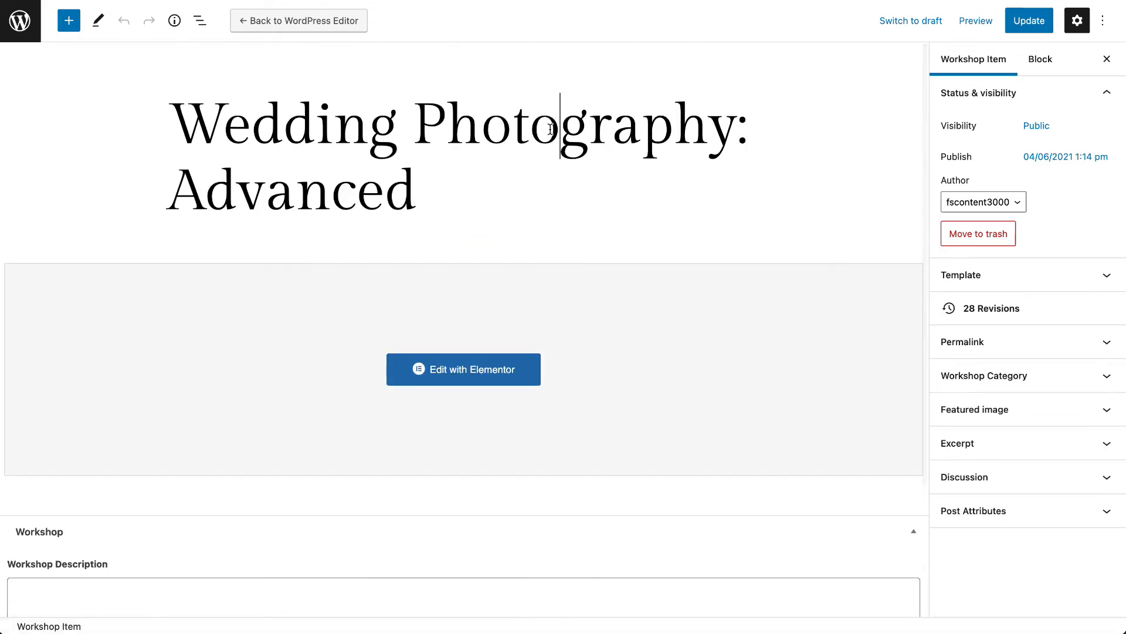
{"action": "left_click_drag", "start_coordinate": [404, 204], "coordinate": [169, 117]}
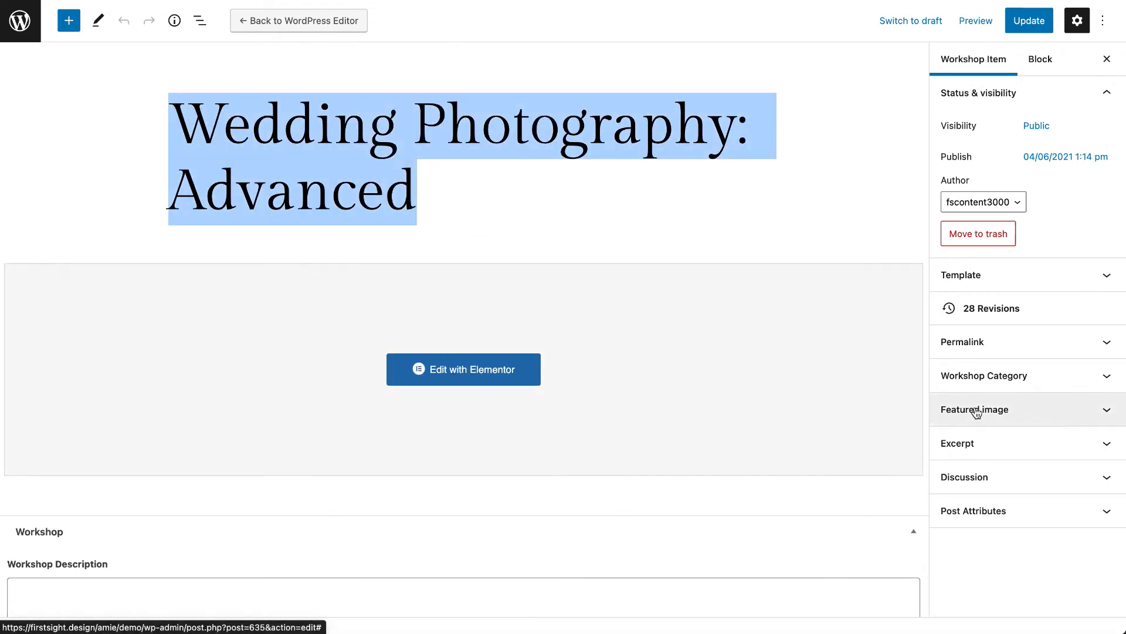
{"action": "left_click", "coordinate": [1019, 387]}
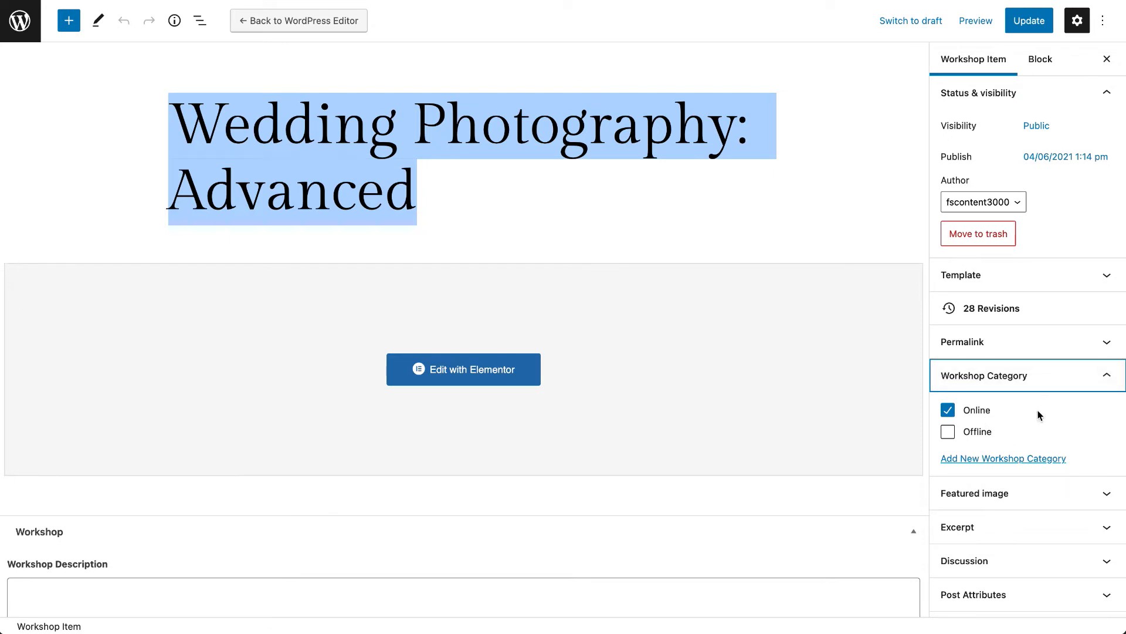
{"action": "left_click", "coordinate": [1023, 498]}
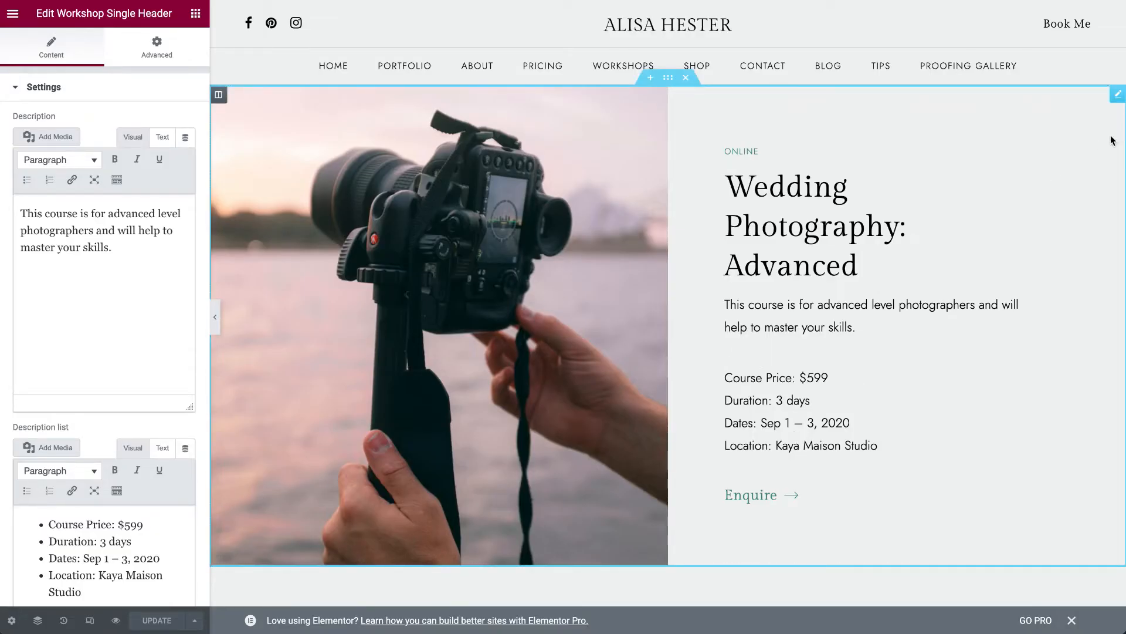
- Review the workshop header's description list and the Course Program widget's two sides in Elementor, including the Day 1 item
{"action": "left_click", "coordinate": [106, 562]}
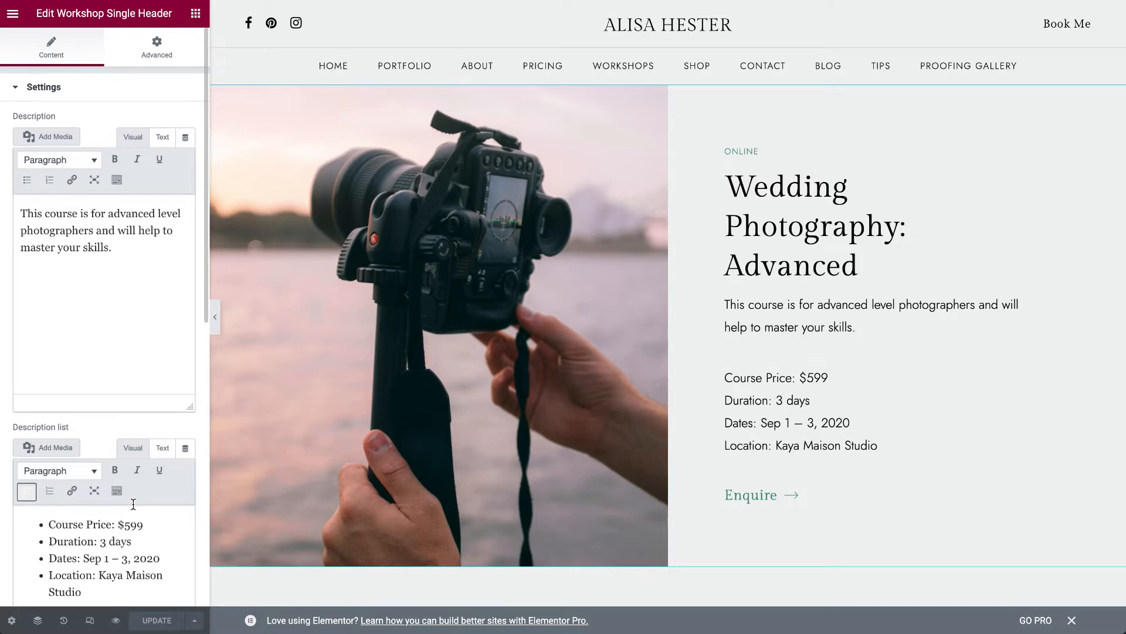
{"action": "scroll", "coordinate": [1033, 100], "scroll_direction": "down", "scroll_amount": 9}
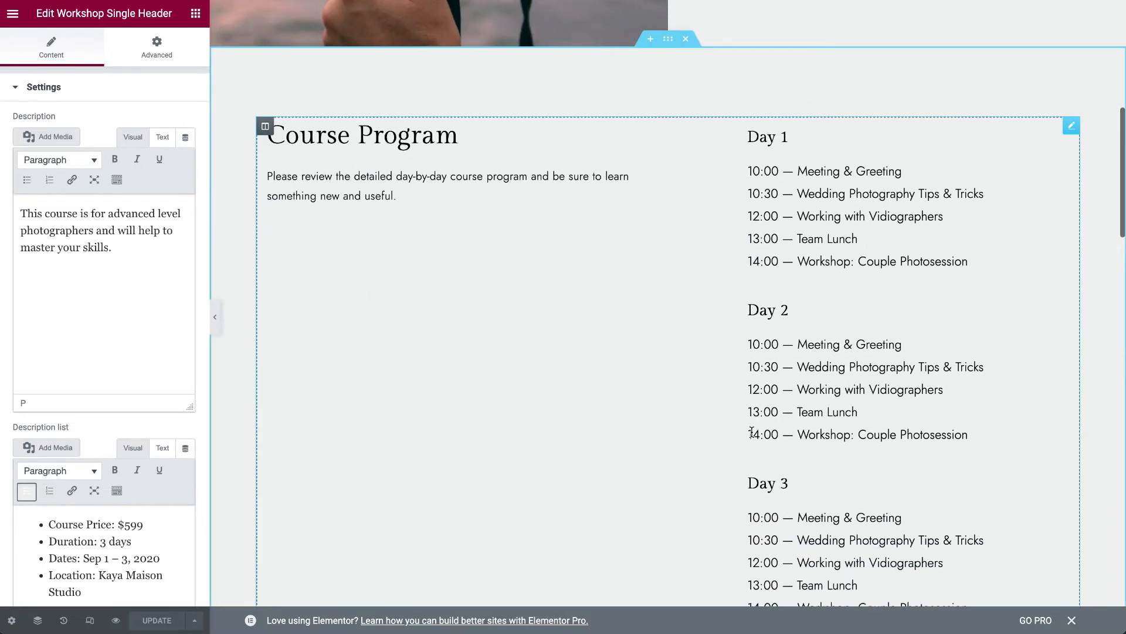
{"action": "left_click", "coordinate": [1071, 126]}
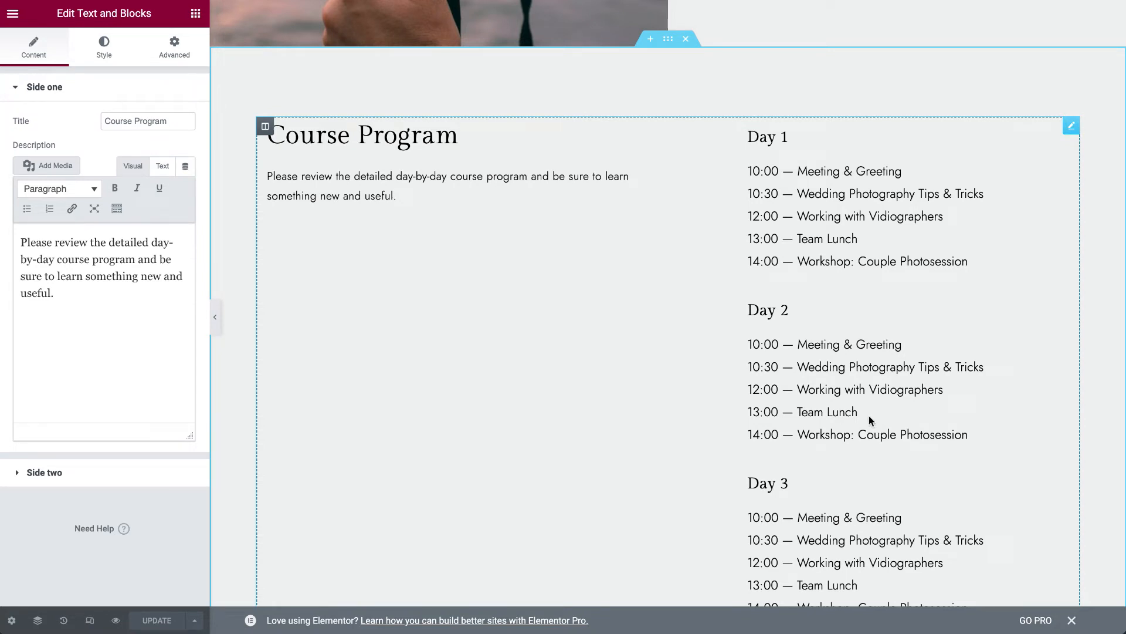
{"action": "left_click", "coordinate": [68, 300]}
{"action": "left_click", "coordinate": [18, 247]}
{"action": "left_click", "coordinate": [42, 254]}
{"action": "left_click", "coordinate": [49, 475]}
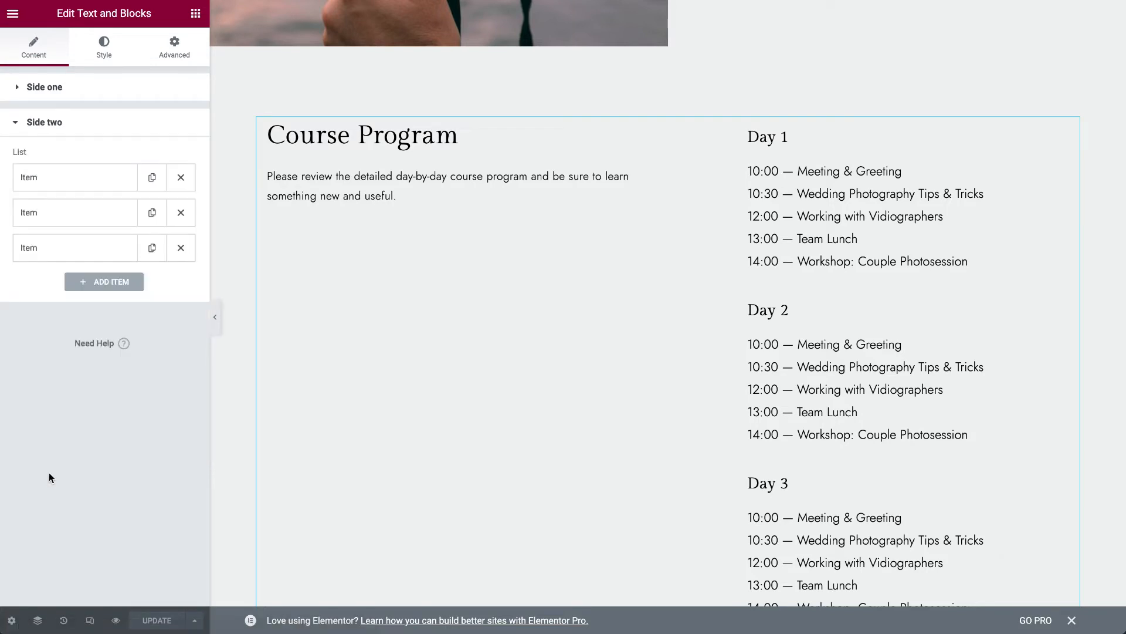
{"action": "left_click", "coordinate": [80, 187]}
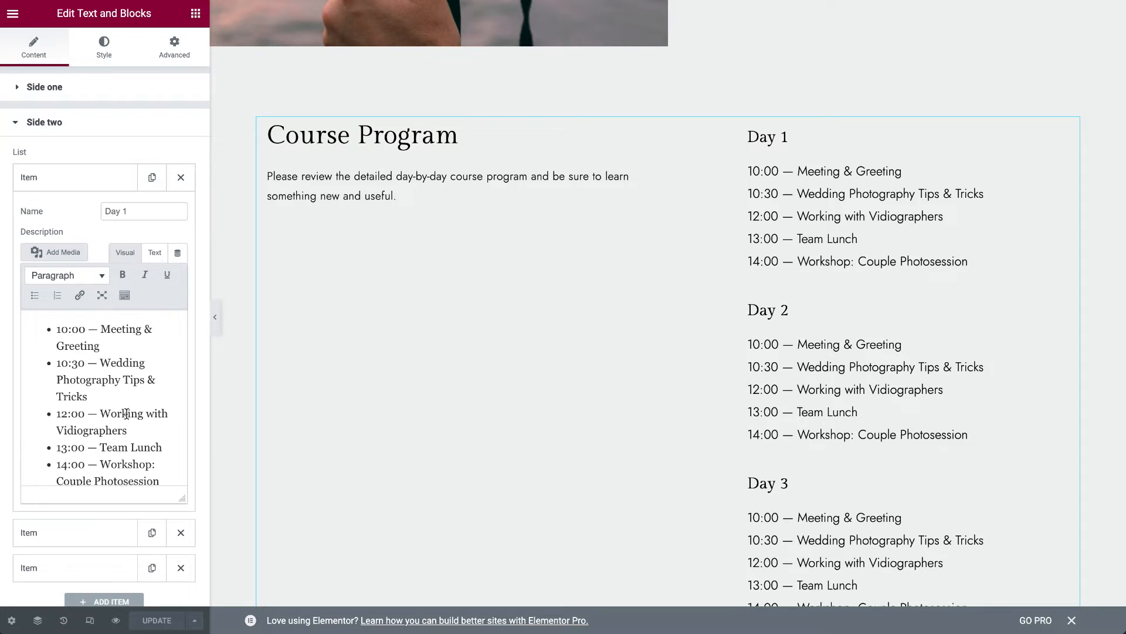
{"action": "scroll", "coordinate": [127, 414], "scroll_direction": "down", "scroll_amount": 1}
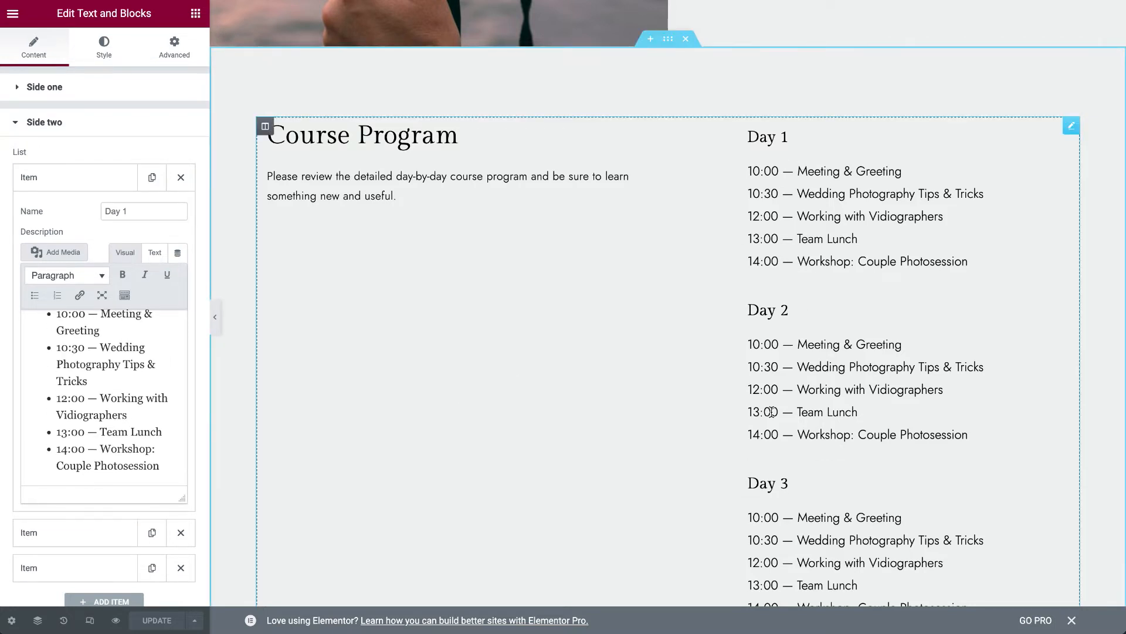
{"action": "left_click", "coordinate": [30, 178]}
- Open the settings of the Images Set widget above the Equipment section
{"action": "scroll", "coordinate": [591, 259], "scroll_direction": "down", "scroll_amount": 10}
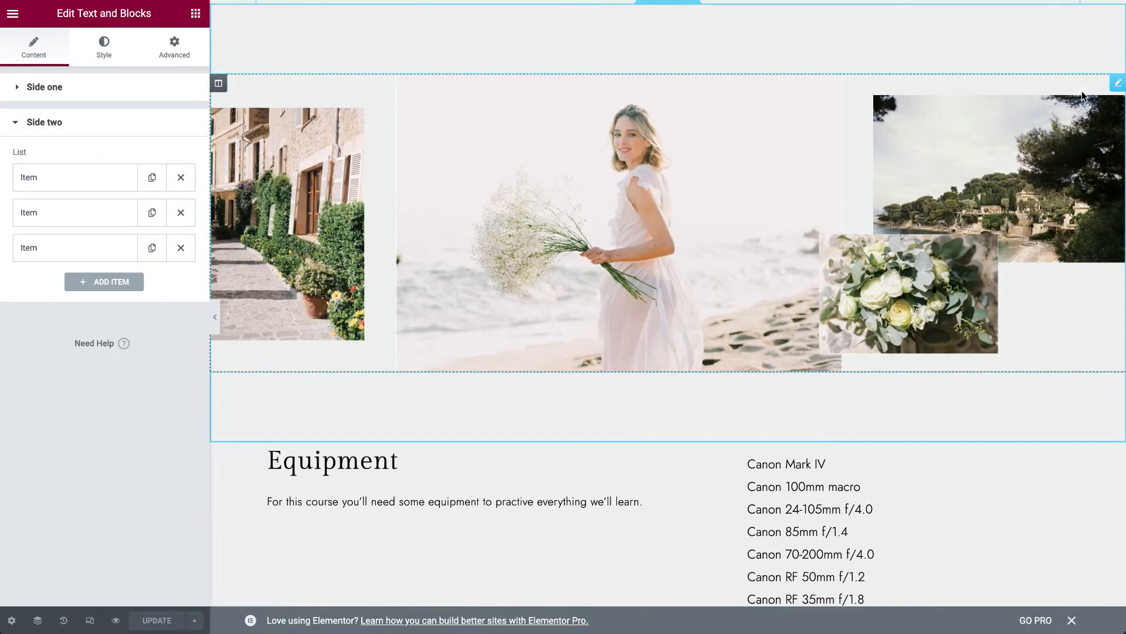
{"action": "left_click", "coordinate": [745, 247]}
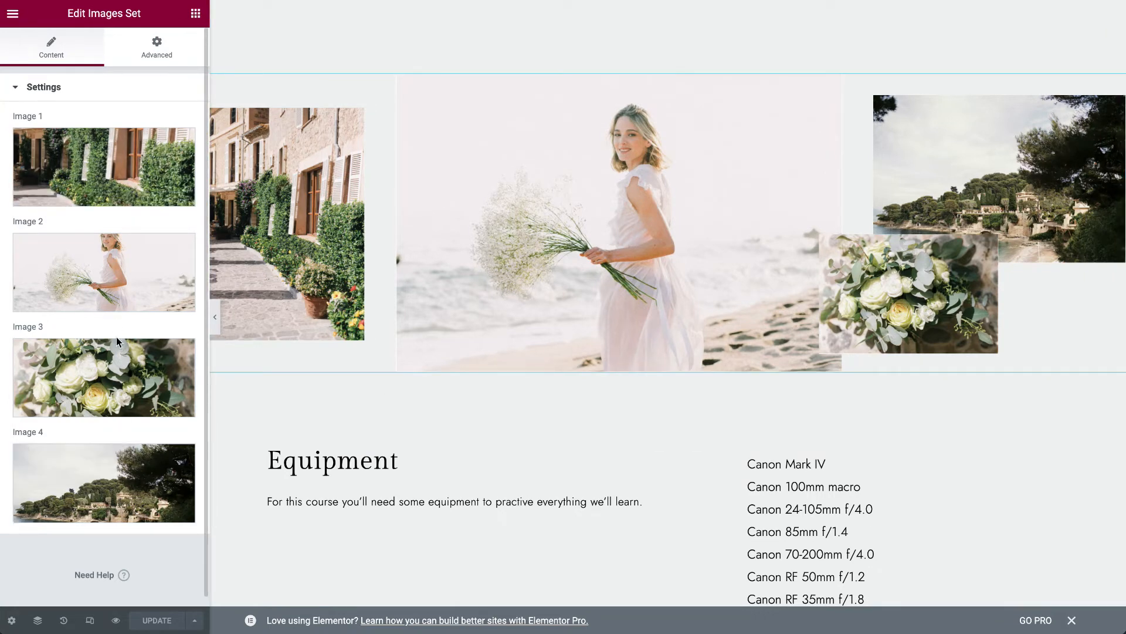
- Display the settings of the Equipment Text and Blocks widget and of the Ready to Start? heading below it
{"action": "scroll", "coordinate": [779, 457], "scroll_direction": "down", "scroll_amount": 5}
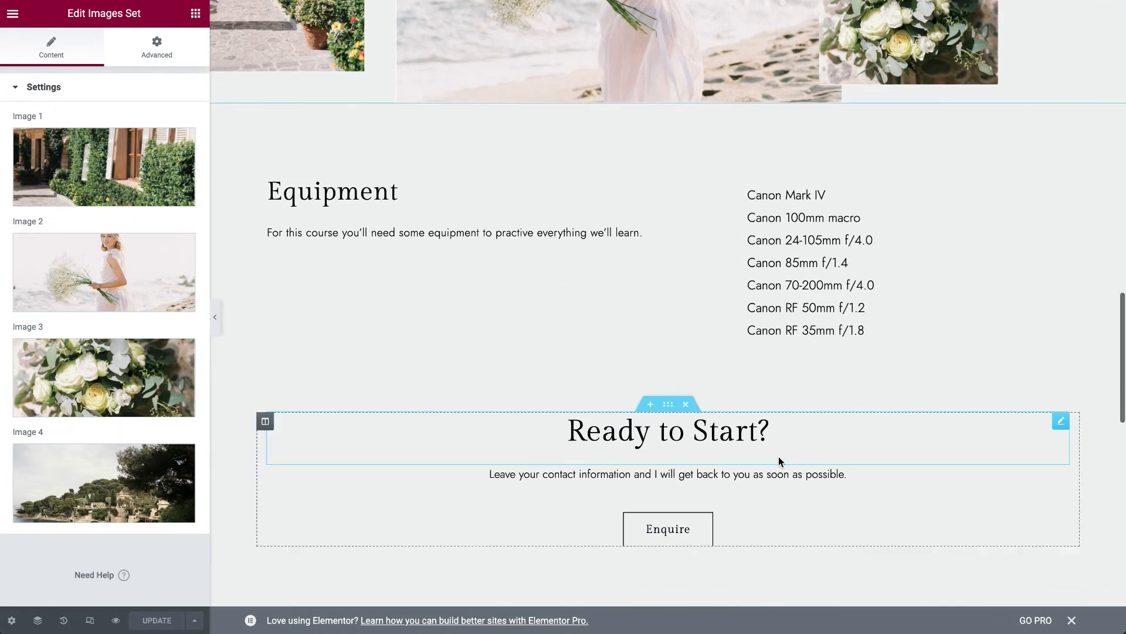
{"action": "left_click", "coordinate": [1069, 182]}
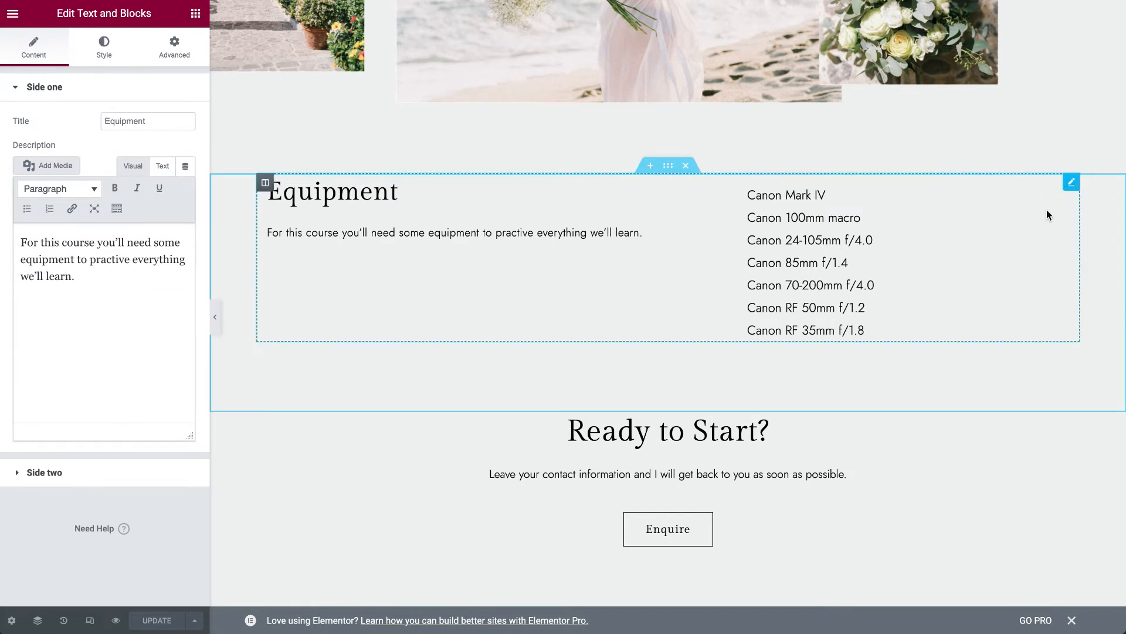
{"action": "scroll", "coordinate": [873, 424], "scroll_direction": "down", "scroll_amount": 3}
{"action": "left_click", "coordinate": [1061, 286]}
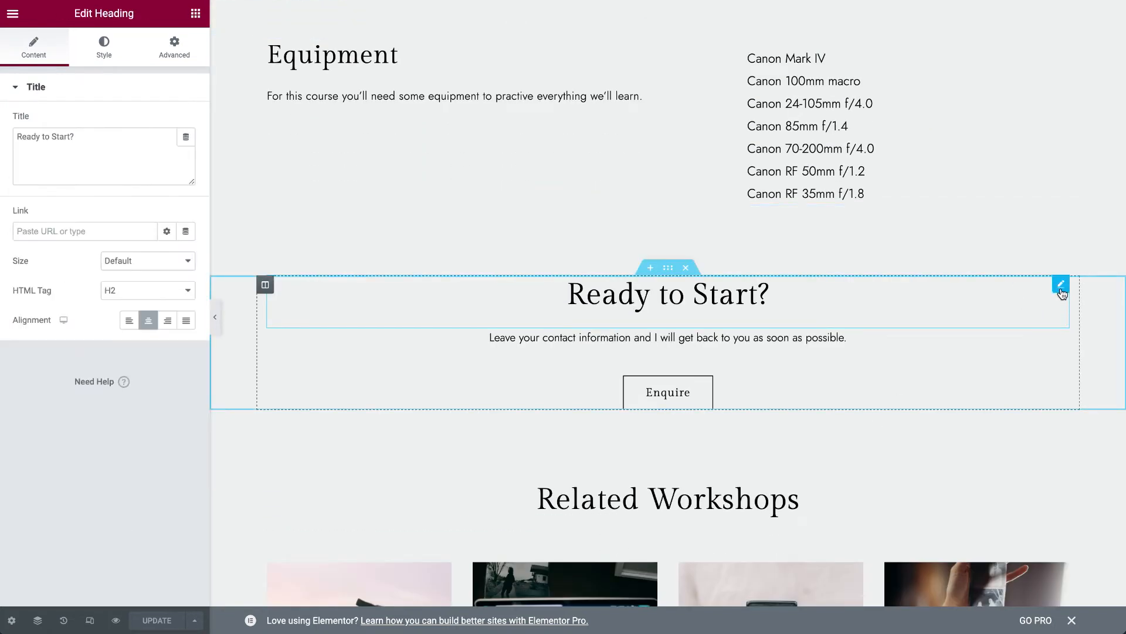
- Open the Enquire button's settings and review its popup, shortcode and custom link options
{"action": "left_click", "coordinate": [1061, 383]}
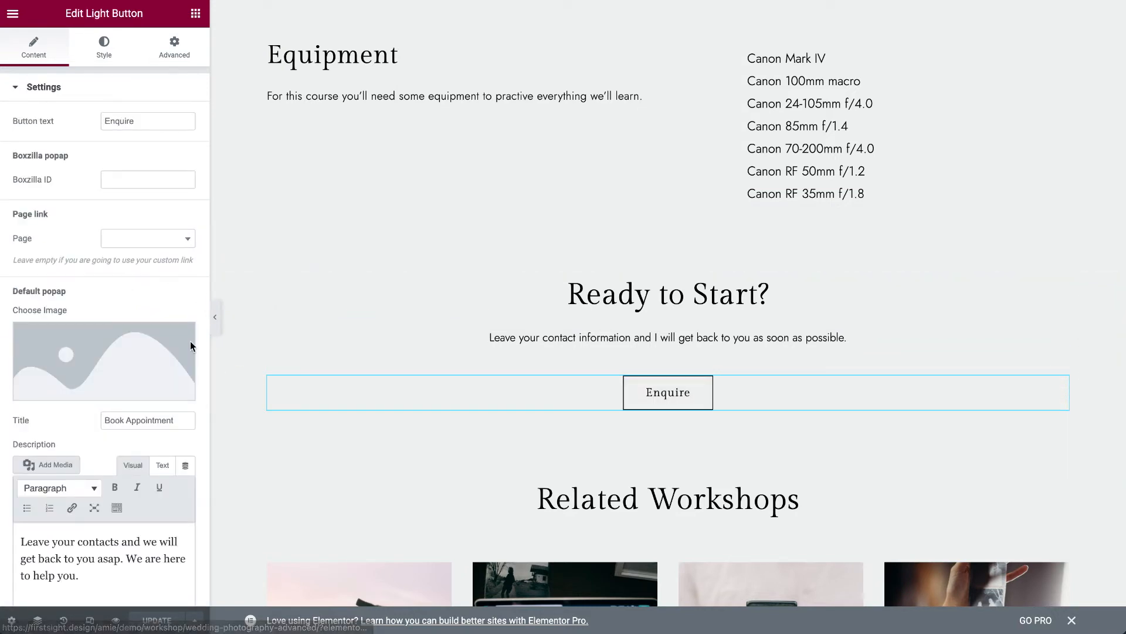
{"action": "scroll", "coordinate": [179, 273], "scroll_direction": "down", "scroll_amount": 10}
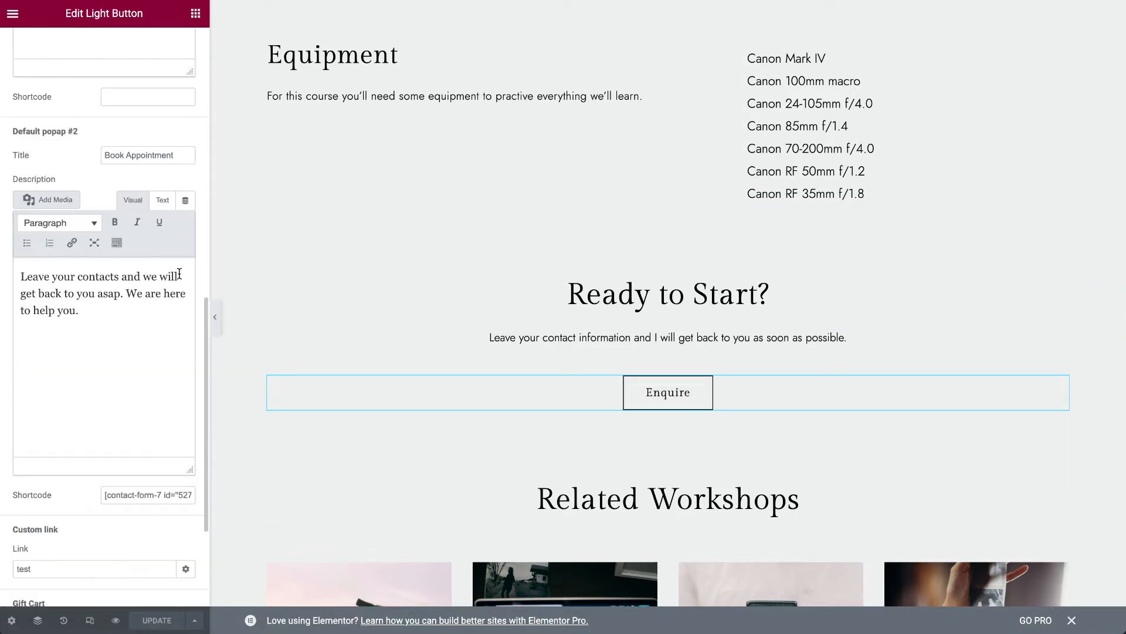
{"action": "scroll", "coordinate": [203, 276], "scroll_direction": "up", "scroll_amount": 10}
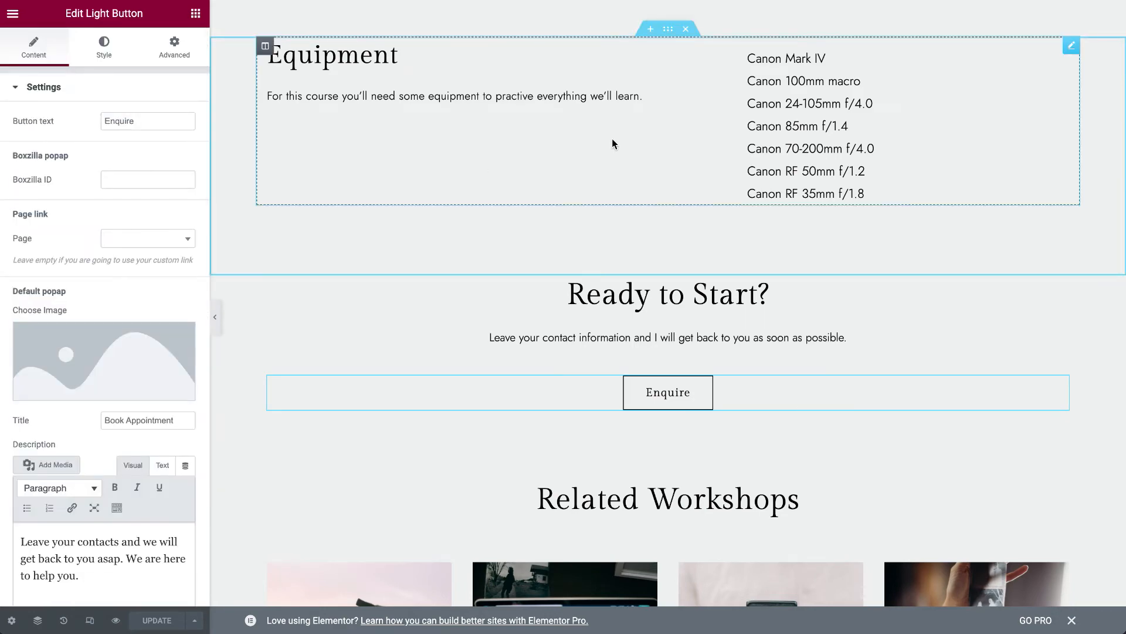
- Return to the workshop page's header and review the settings of its Workshop Single Header widget
{"action": "scroll", "coordinate": [745, 225], "scroll_direction": "up", "scroll_amount": 15}
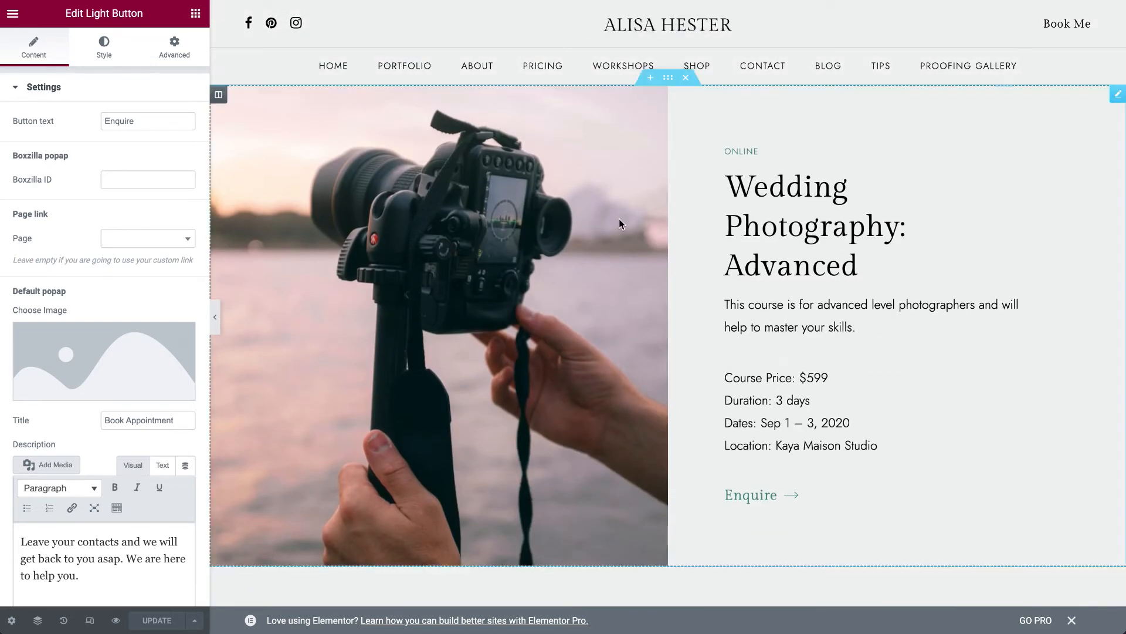
{"action": "left_click", "coordinate": [738, 147]}
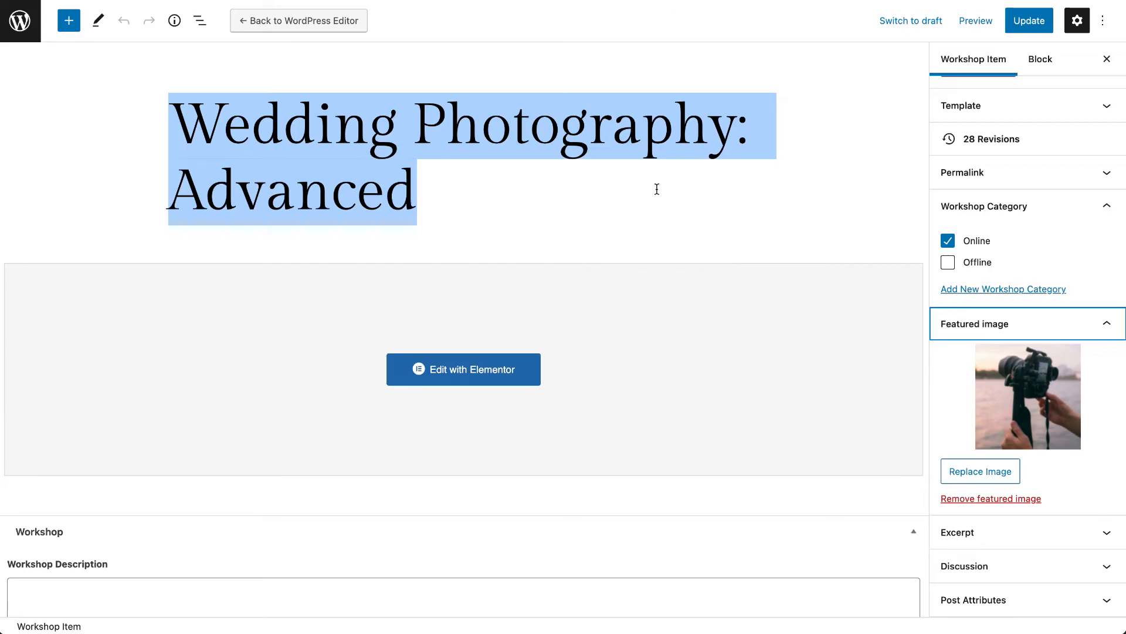
{"action": "scroll", "coordinate": [657, 189], "scroll_direction": "down", "scroll_amount": 3}
{"action": "scroll", "coordinate": [657, 189], "scroll_direction": "up", "scroll_amount": 3}
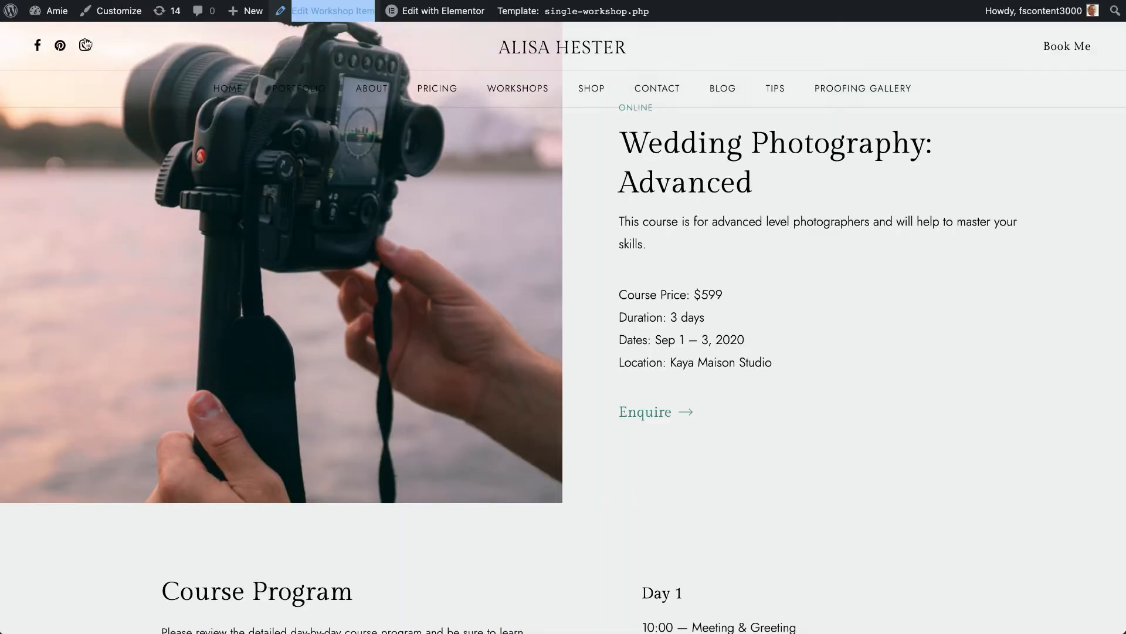
- Switch to the WordPress dashboard, look through the list of workshops and start adding a new workshop item
{"action": "mouse_move", "coordinate": [50, 11]}
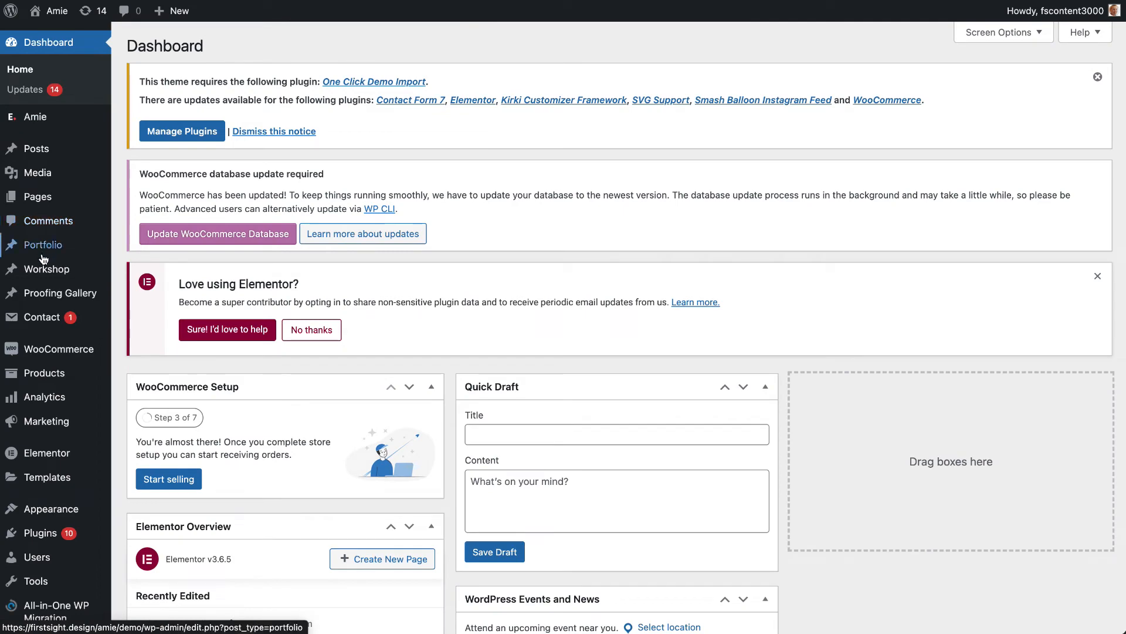
{"action": "left_click", "coordinate": [44, 276]}
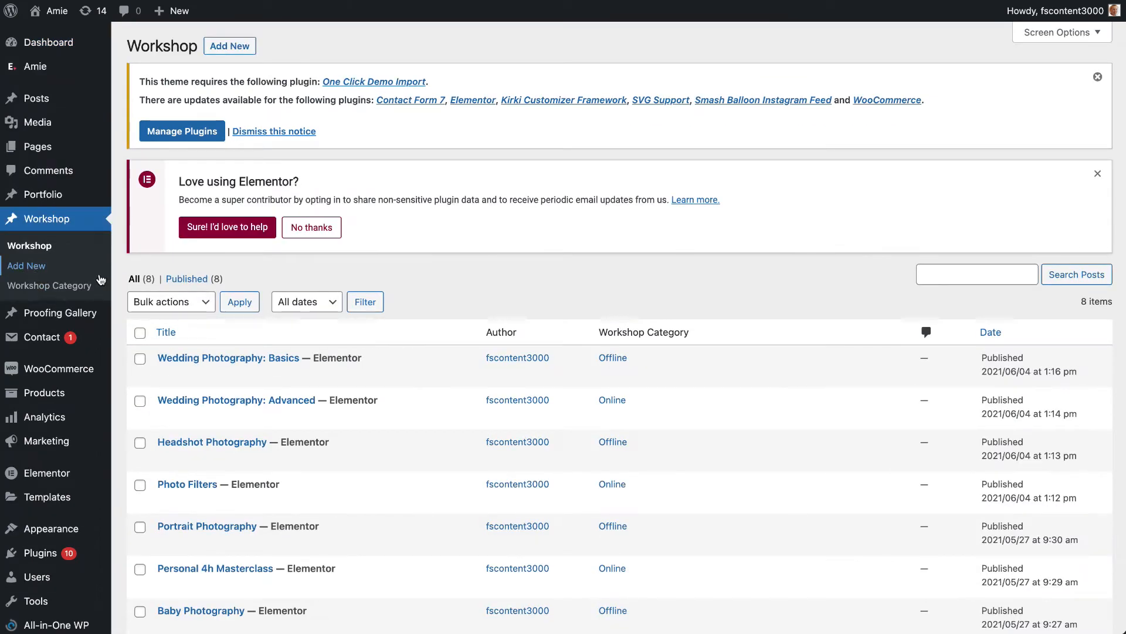
{"action": "scroll", "coordinate": [299, 457], "scroll_direction": "down", "scroll_amount": 3}
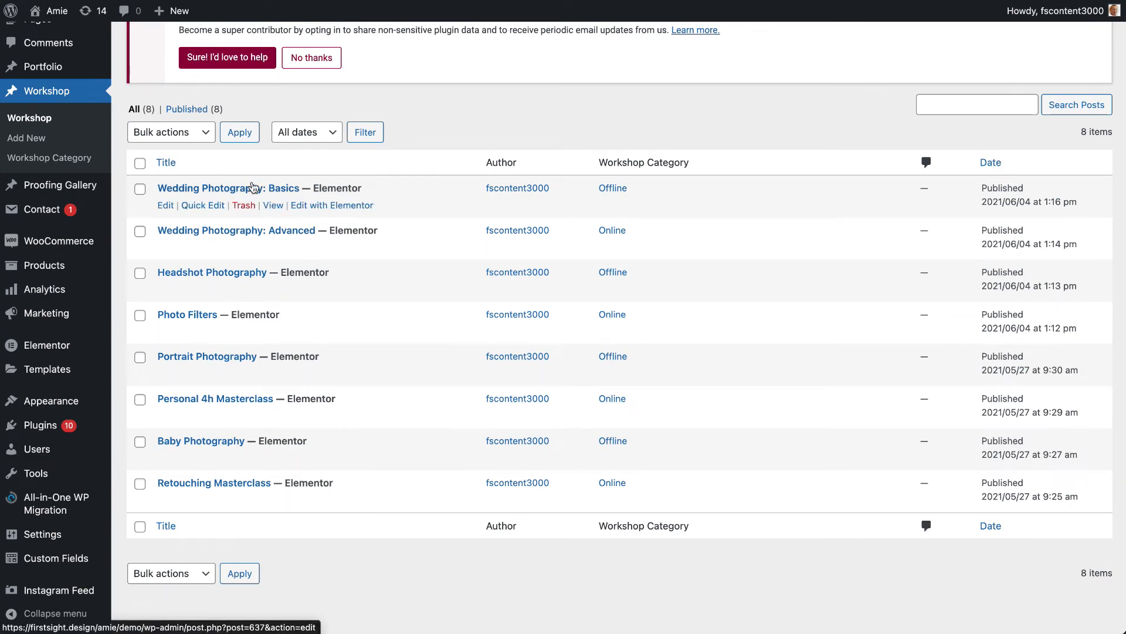
{"action": "scroll", "coordinate": [261, 260], "scroll_direction": "up", "scroll_amount": 3}
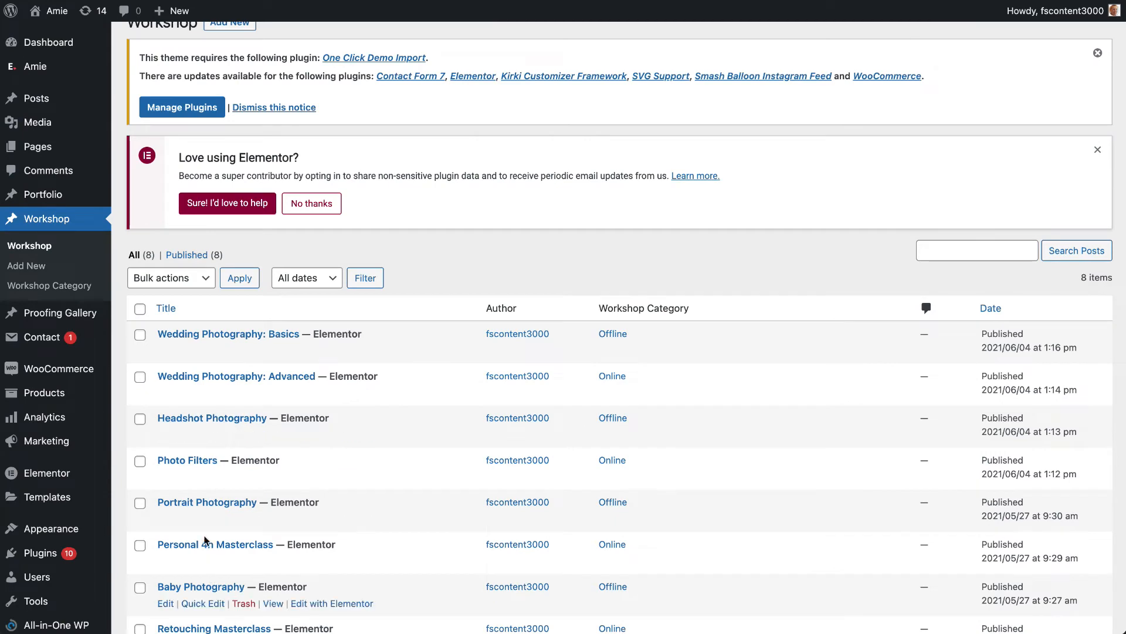
{"action": "scroll", "coordinate": [198, 498], "scroll_direction": "up", "scroll_amount": 1}
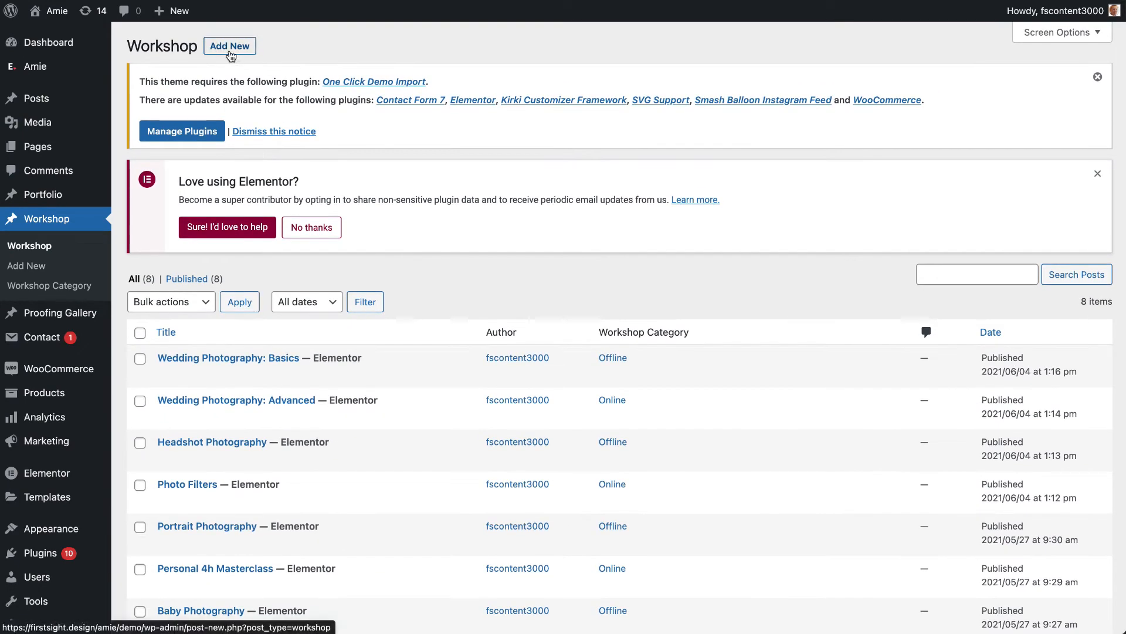
{"action": "left_click", "coordinate": [240, 49]}
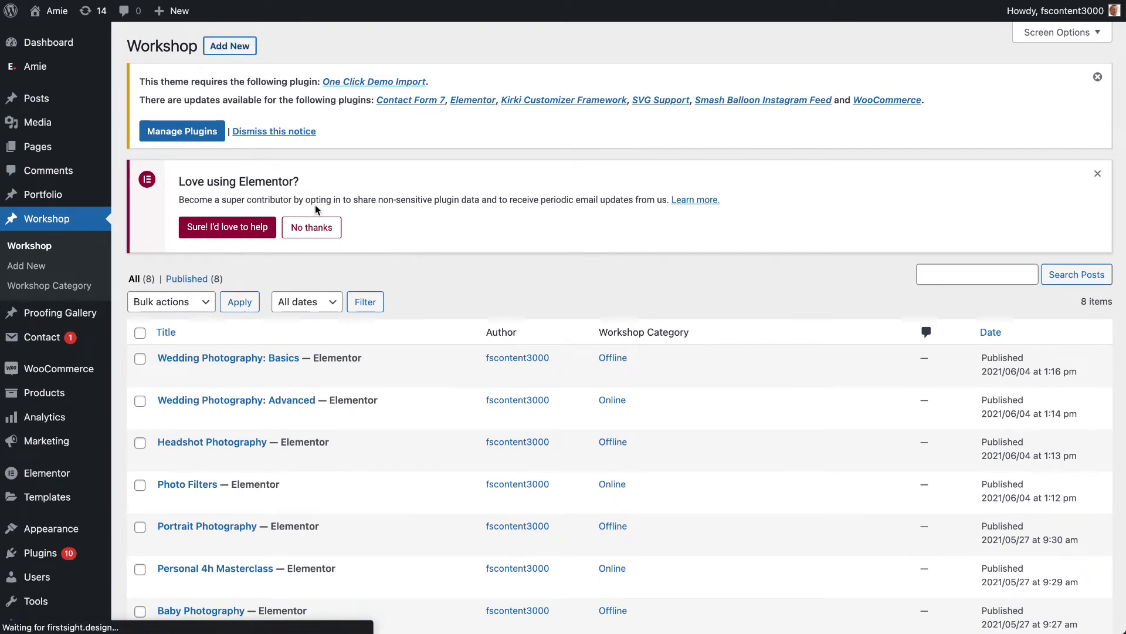
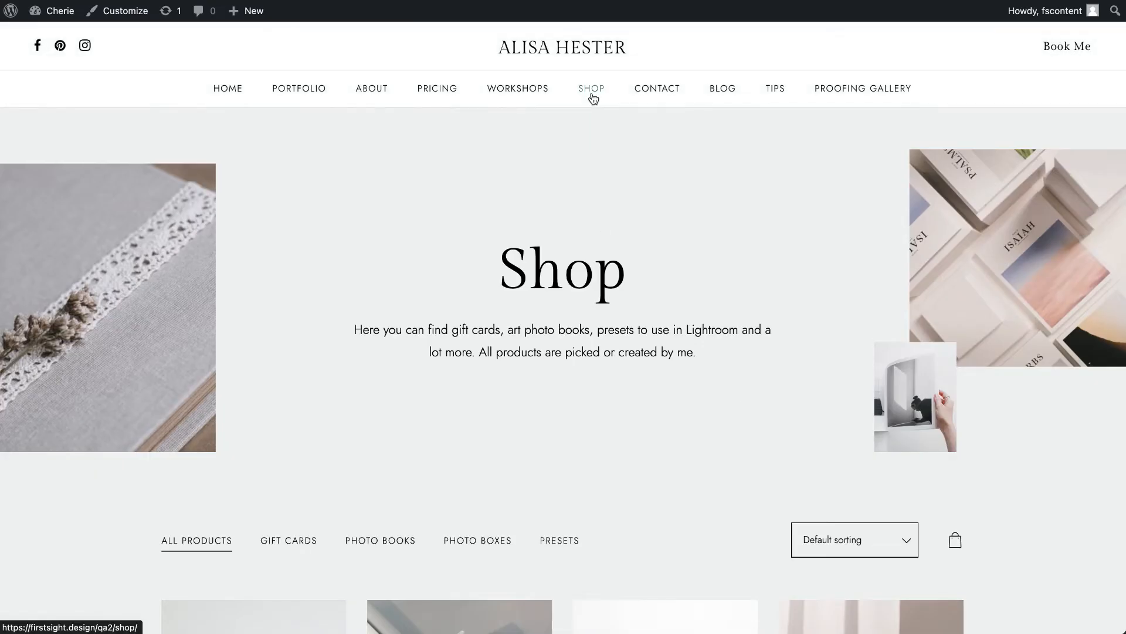
- Look through the Shop page's header and product grid, and view the Gift Cards and Photo Books categories
{"action": "scroll", "coordinate": [581, 298], "scroll_direction": "down", "scroll_amount": 8}
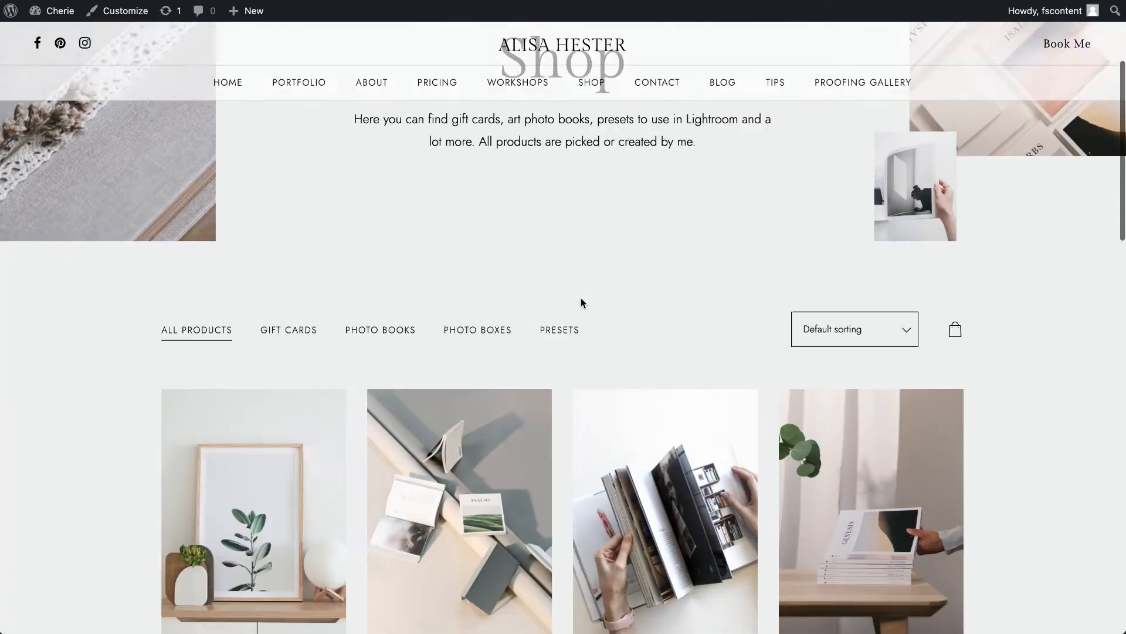
{"action": "scroll", "coordinate": [581, 303], "scroll_direction": "down", "scroll_amount": 5}
{"action": "scroll", "coordinate": [582, 305], "scroll_direction": "up", "scroll_amount": 10}
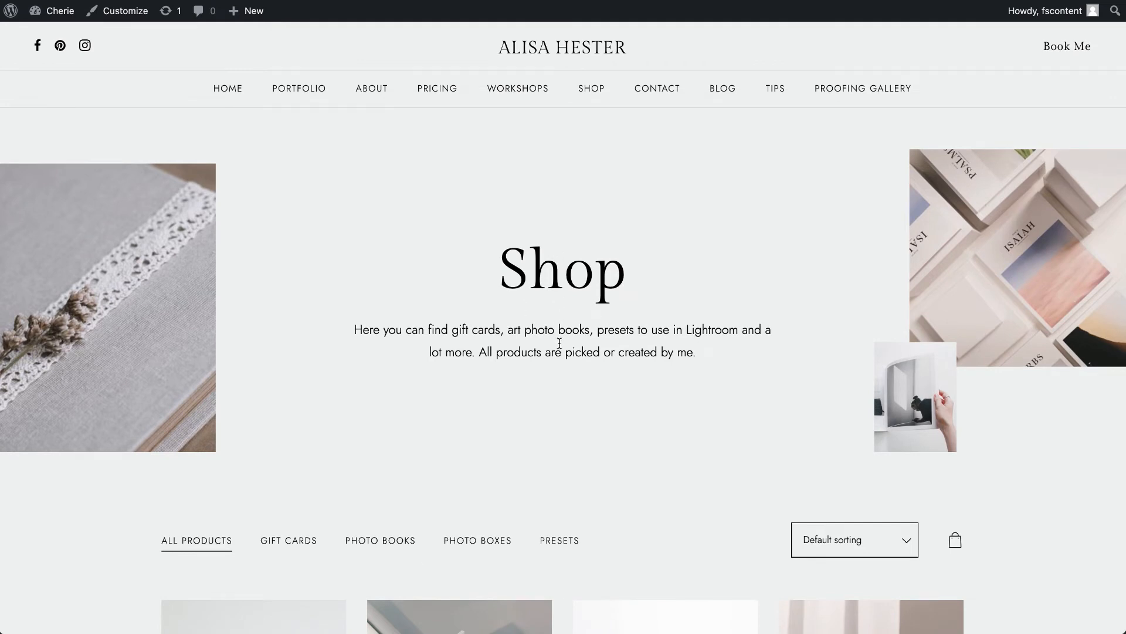
{"action": "scroll", "coordinate": [255, 351], "scroll_direction": "down", "scroll_amount": 5}
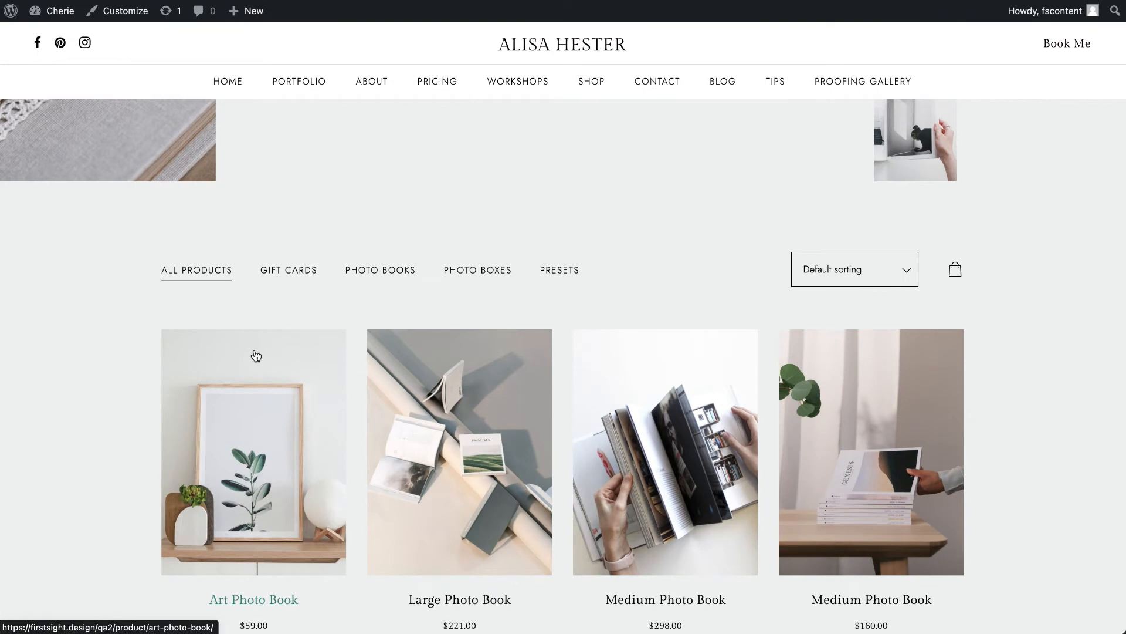
{"action": "scroll", "coordinate": [256, 355], "scroll_direction": "down", "scroll_amount": 3}
{"action": "scroll", "coordinate": [347, 321], "scroll_direction": "up", "scroll_amount": 1}
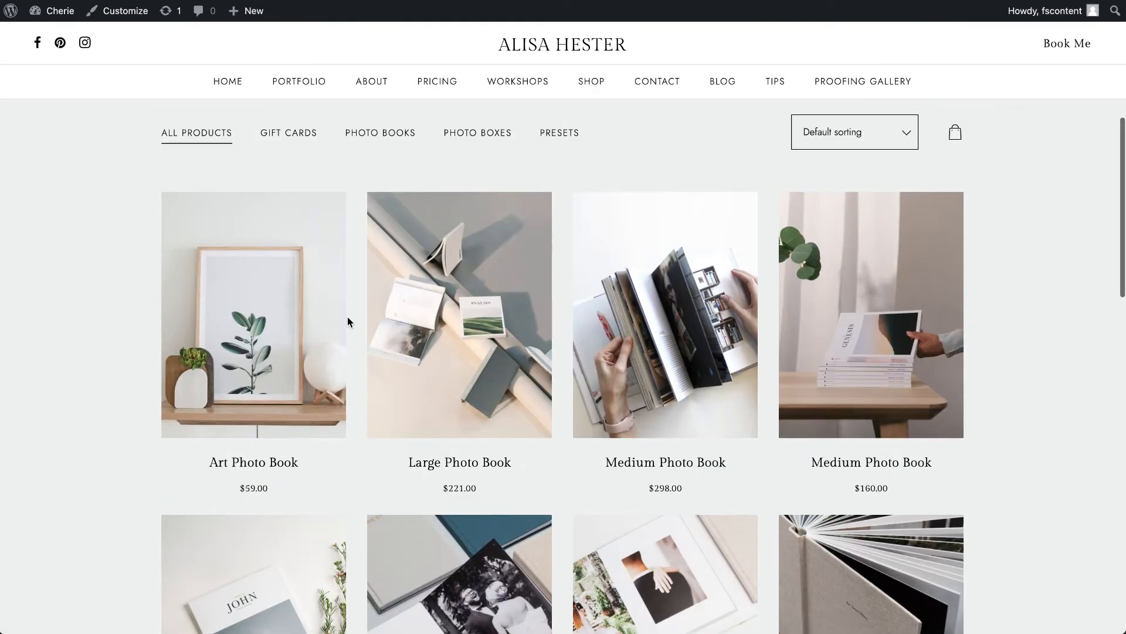
{"action": "left_click", "coordinate": [272, 145]}
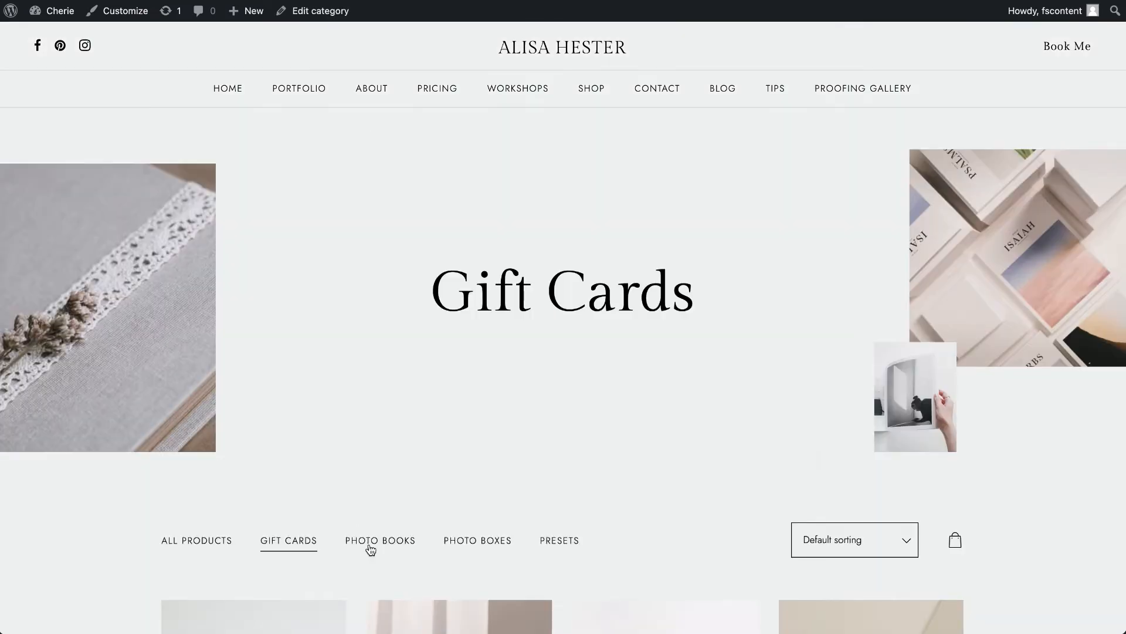
{"action": "left_click", "coordinate": [370, 549]}
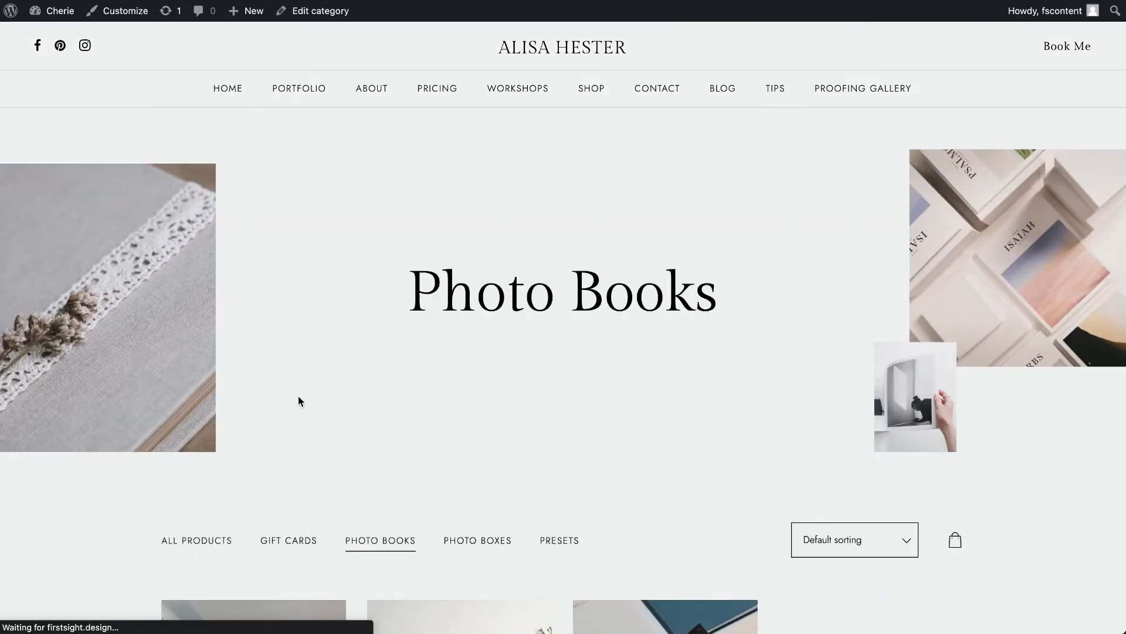
{"action": "scroll", "coordinate": [299, 398], "scroll_direction": "down", "scroll_amount": 6}
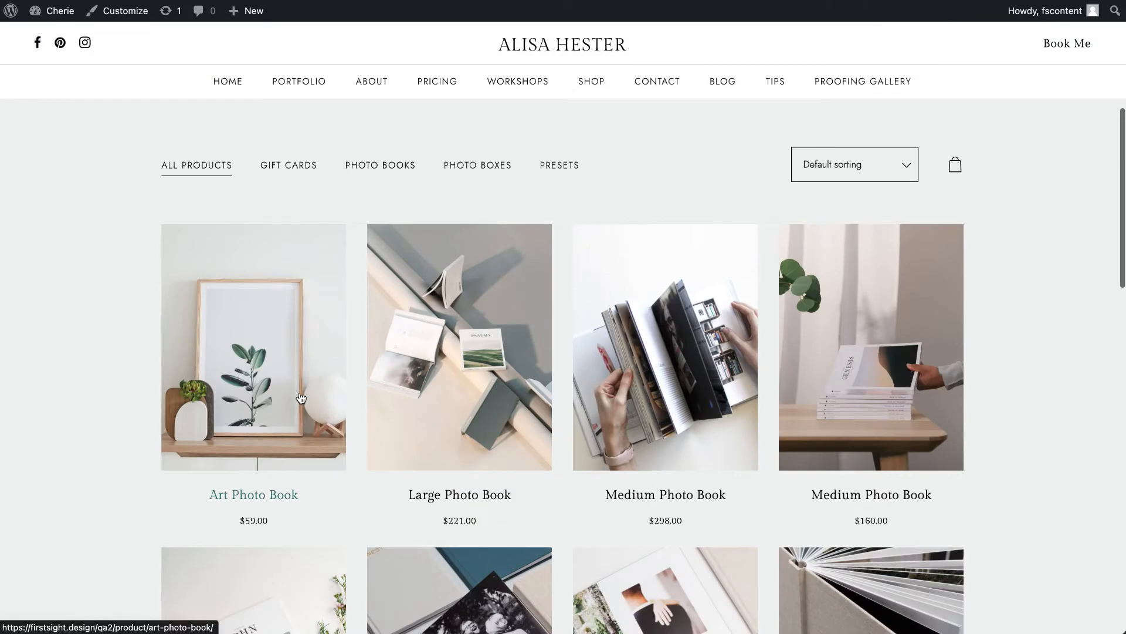
- Go to the WordPress dashboard and look through the list of all shop products
{"action": "left_click", "coordinate": [54, 16]}
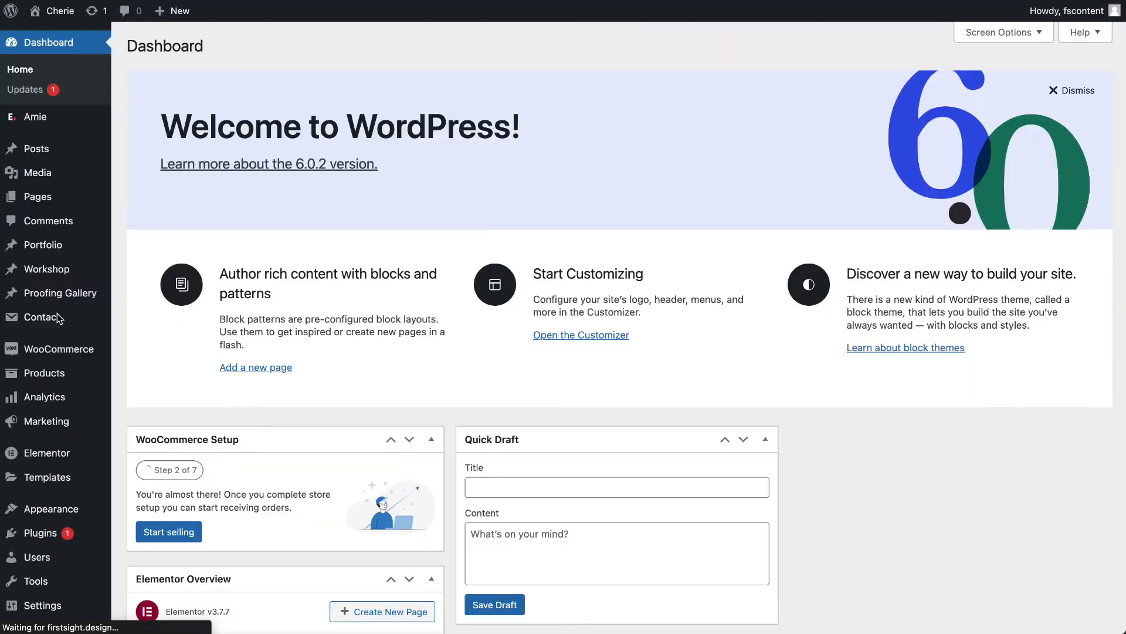
{"action": "mouse_move", "coordinate": [46, 265]}
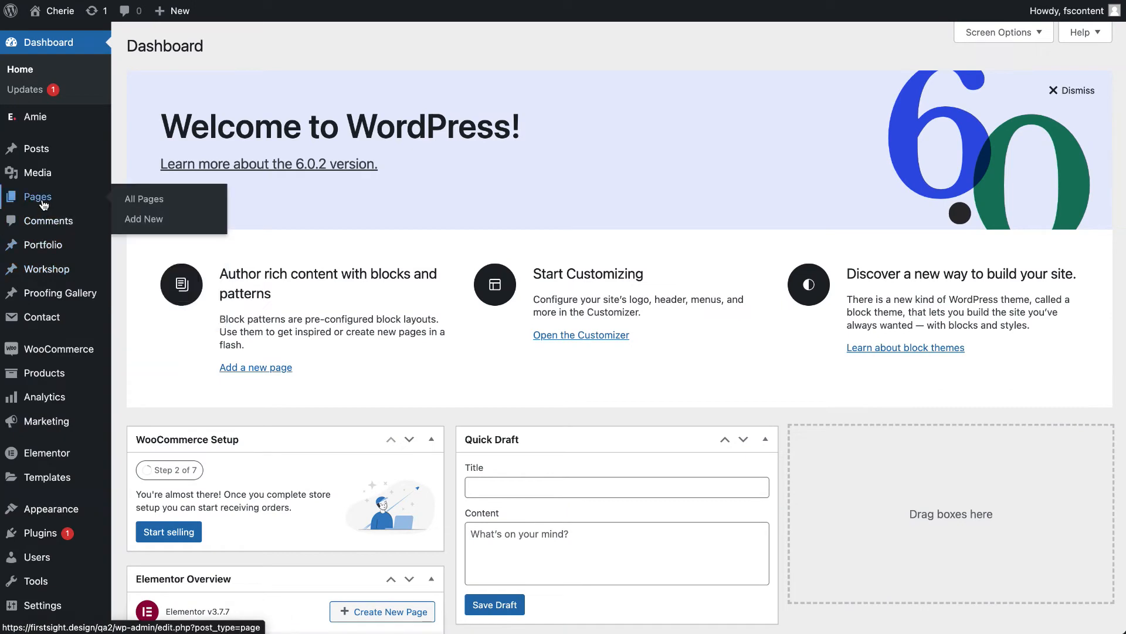
{"action": "mouse_move", "coordinate": [39, 375]}
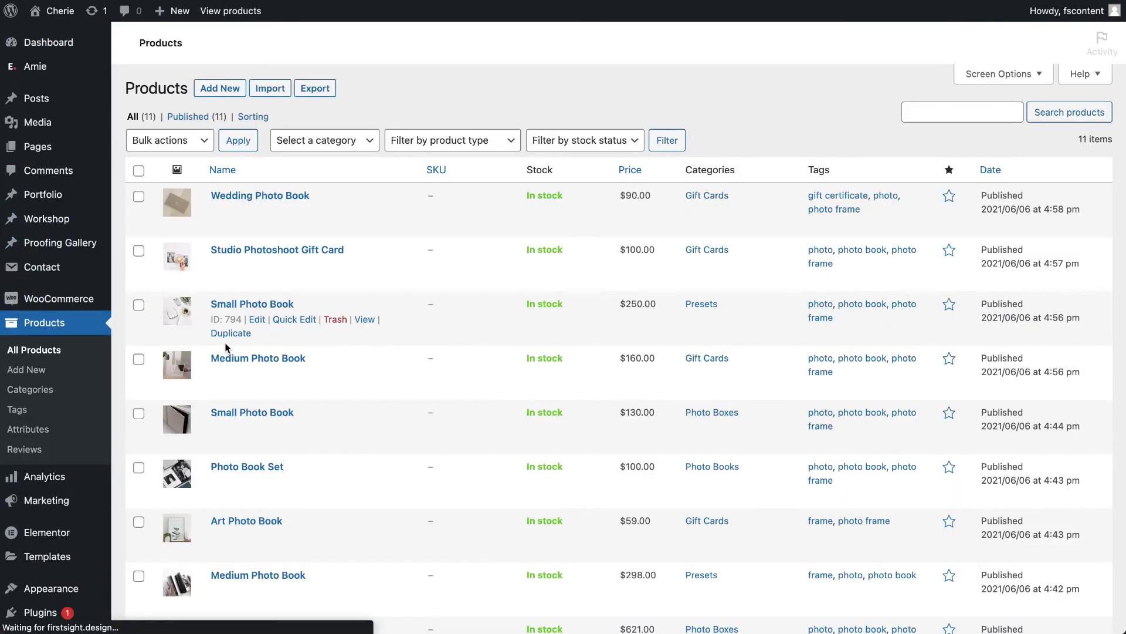
{"action": "scroll", "coordinate": [226, 346], "scroll_direction": "down", "scroll_amount": 5}
{"action": "scroll", "coordinate": [225, 344], "scroll_direction": "up", "scroll_amount": 6}
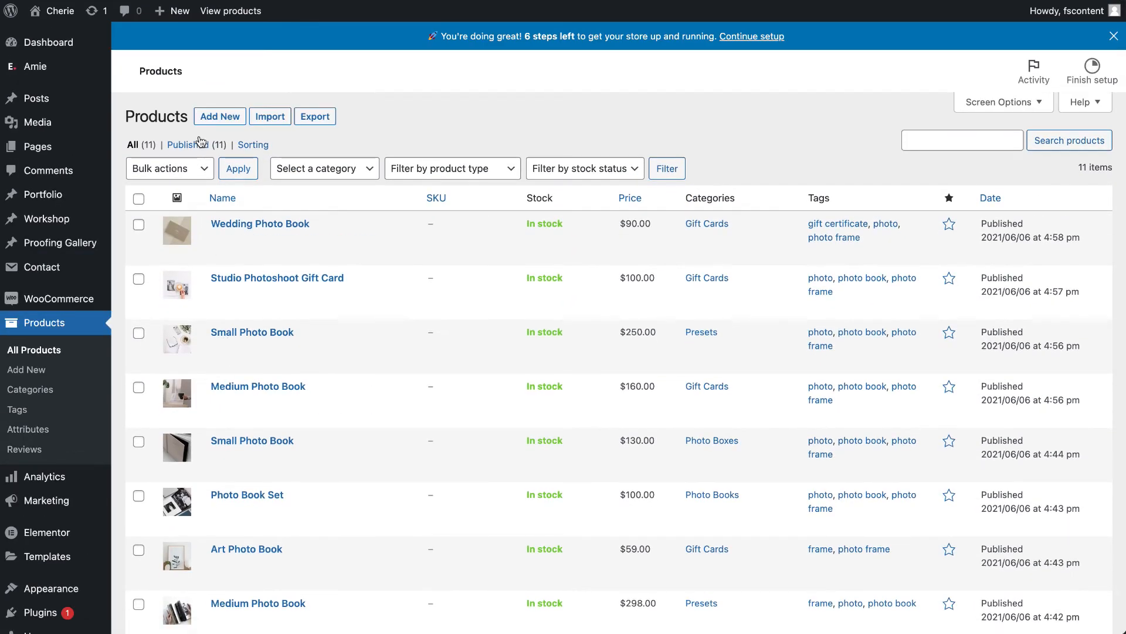
{"action": "mouse_move", "coordinate": [258, 262]}
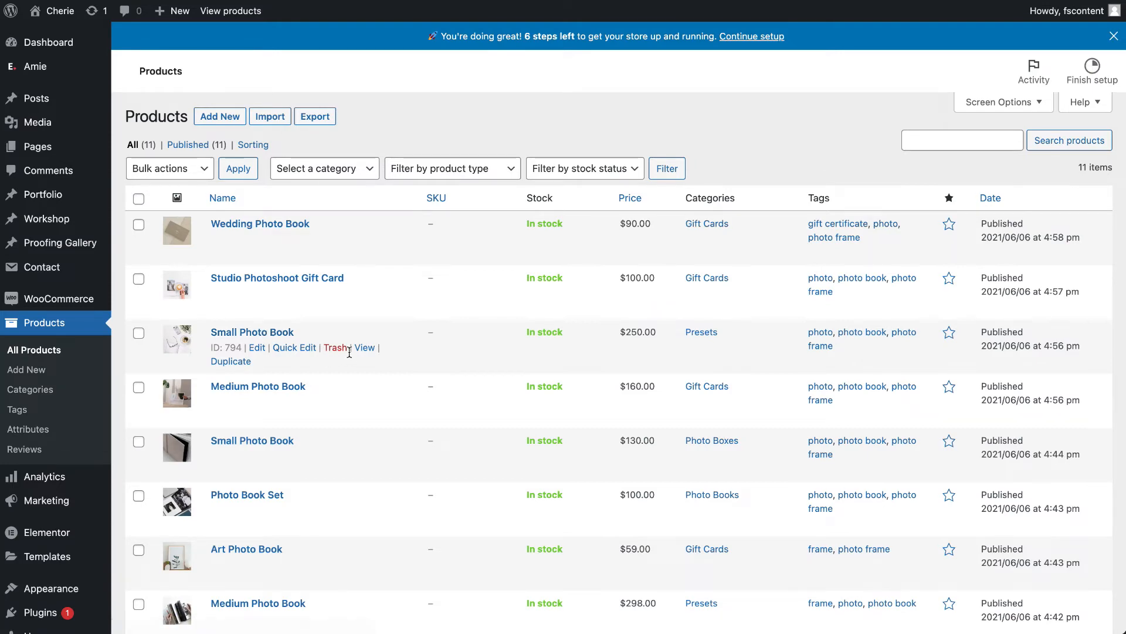
- Open the $250 Small Photo Book product for editing and review its title, description and price fields
{"action": "left_click", "coordinate": [257, 351]}
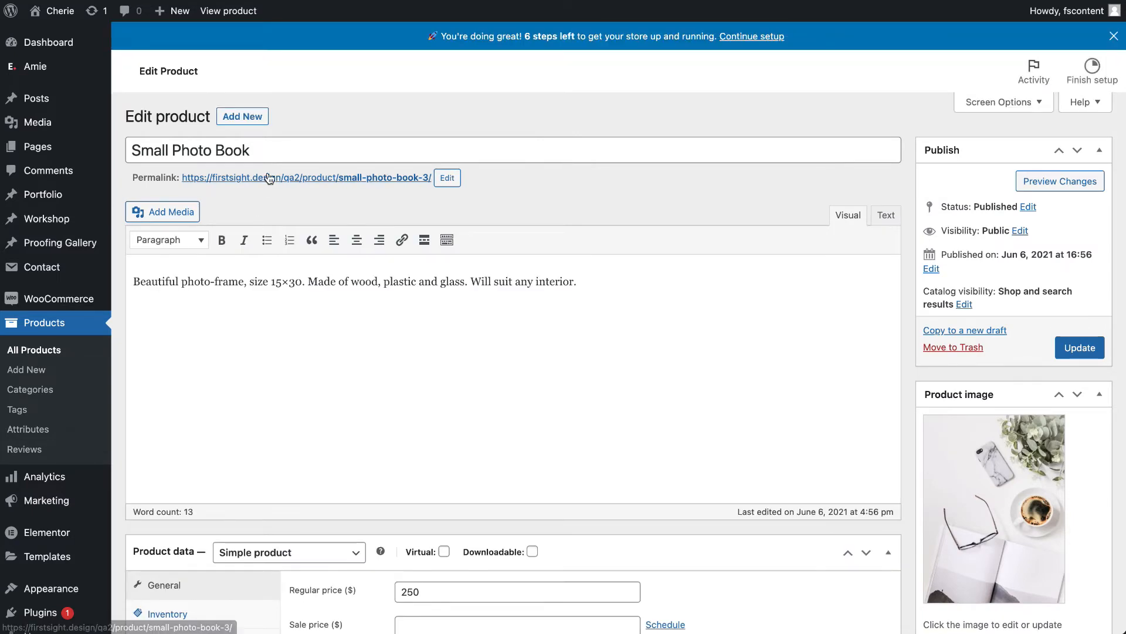
{"action": "left_click_drag", "start_coordinate": [281, 152], "coordinate": [130, 150]}
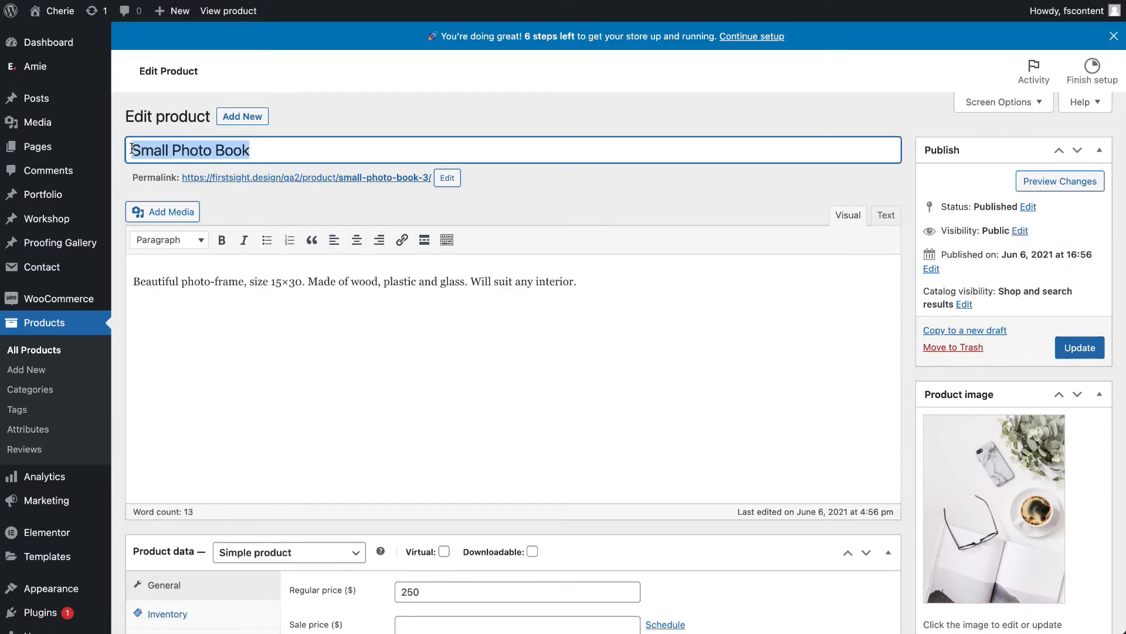
{"action": "left_click_drag", "start_coordinate": [576, 282], "coordinate": [184, 283]}
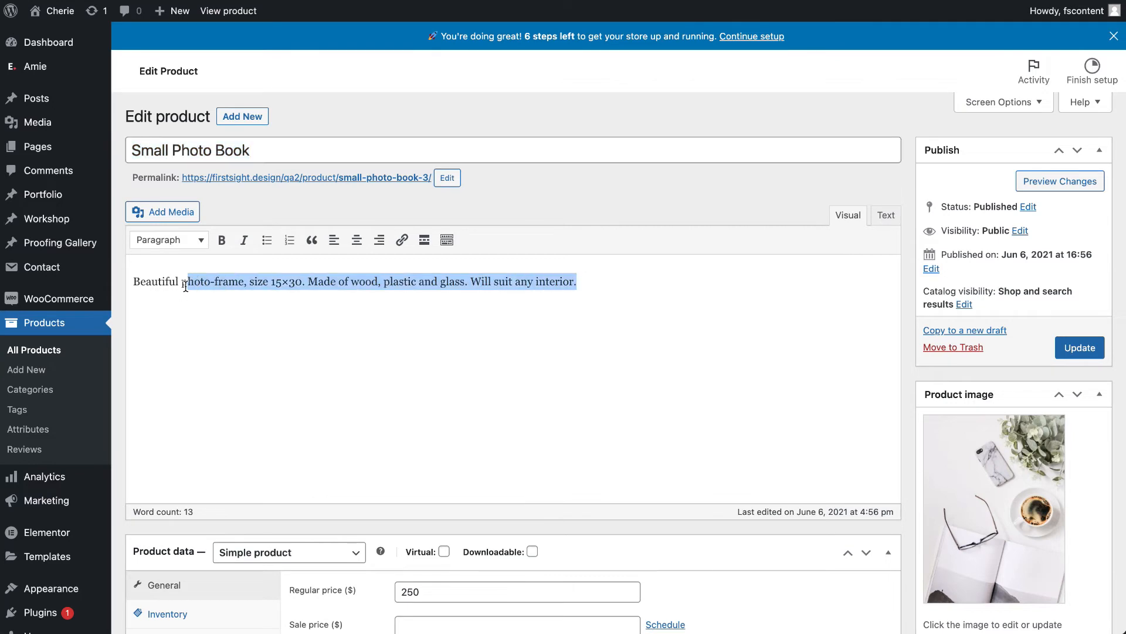
{"action": "scroll", "coordinate": [183, 284], "scroll_direction": "down", "scroll_amount": 4}
{"action": "left_click", "coordinate": [455, 399]}
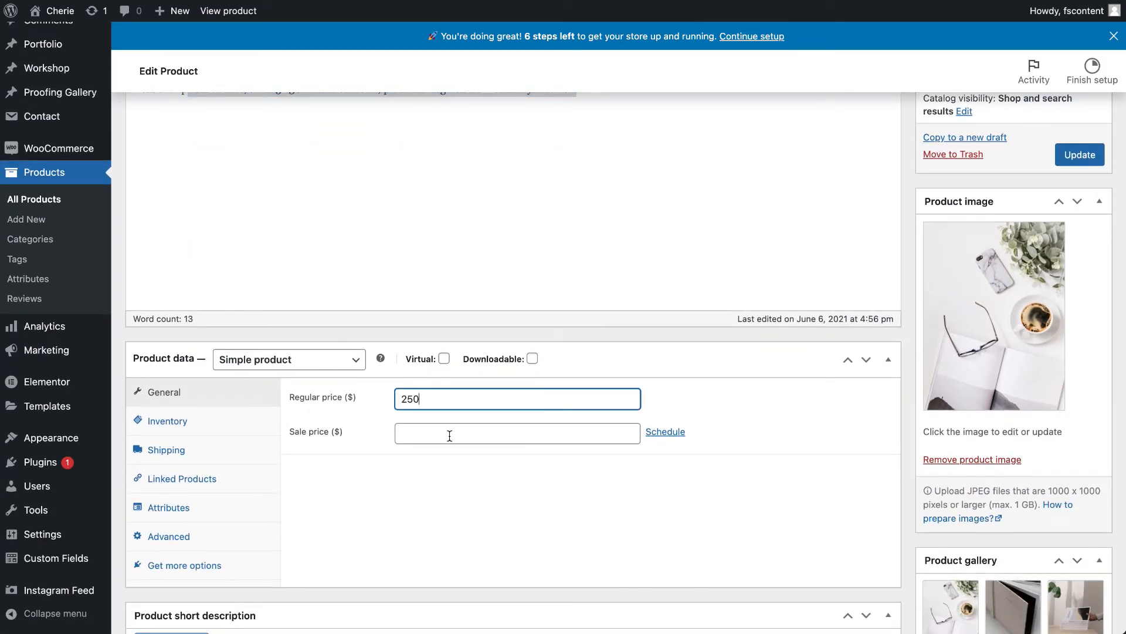
- Check the available product types, keeping Simple product, and review the Advanced and Inventory product data
{"action": "left_click", "coordinate": [296, 360]}
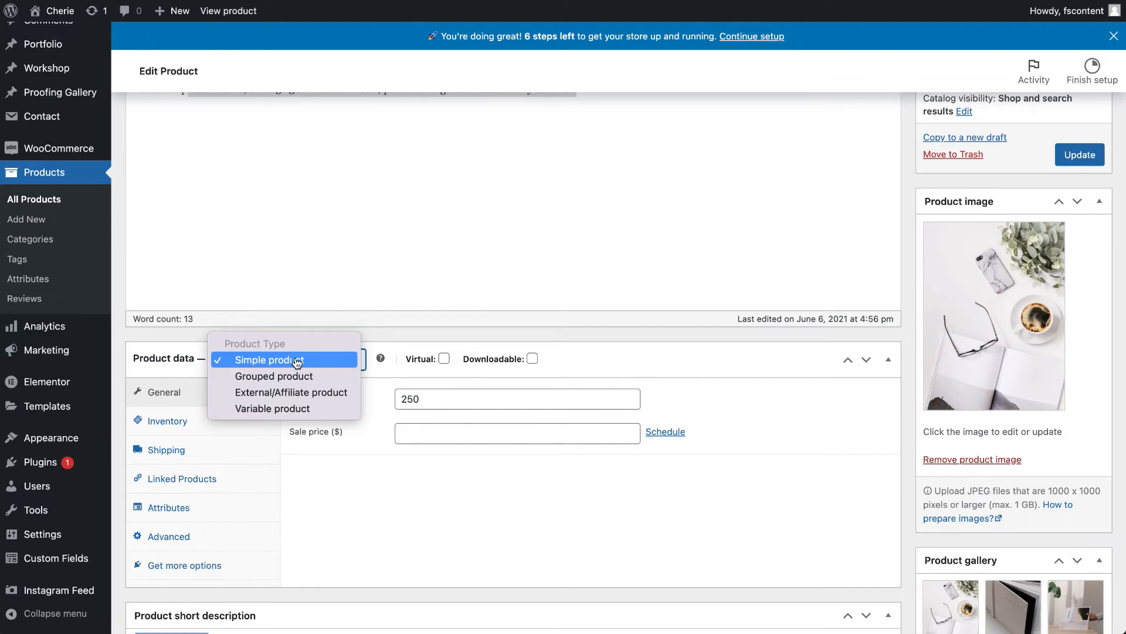
{"action": "left_click", "coordinate": [297, 360]}
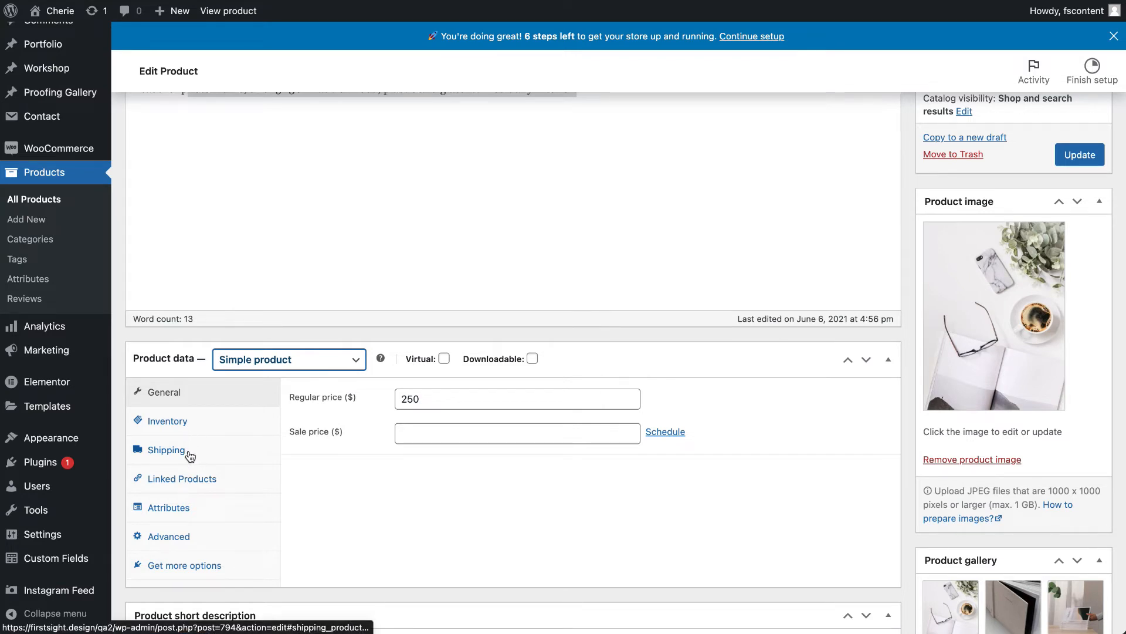
{"action": "left_click", "coordinate": [188, 537]}
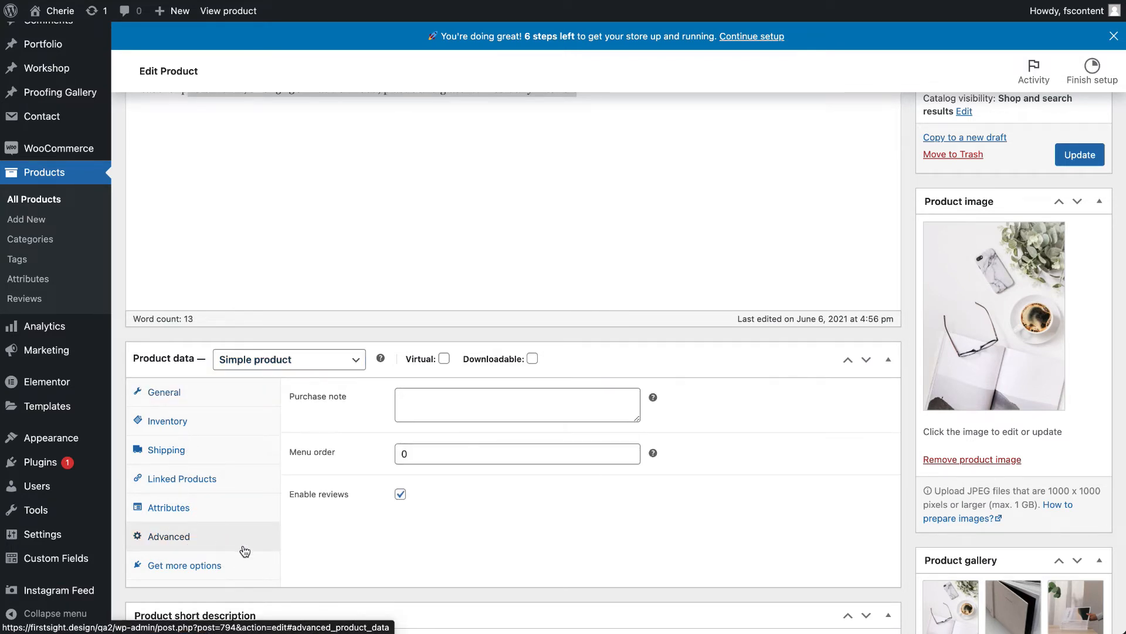
{"action": "left_click", "coordinate": [204, 424]}
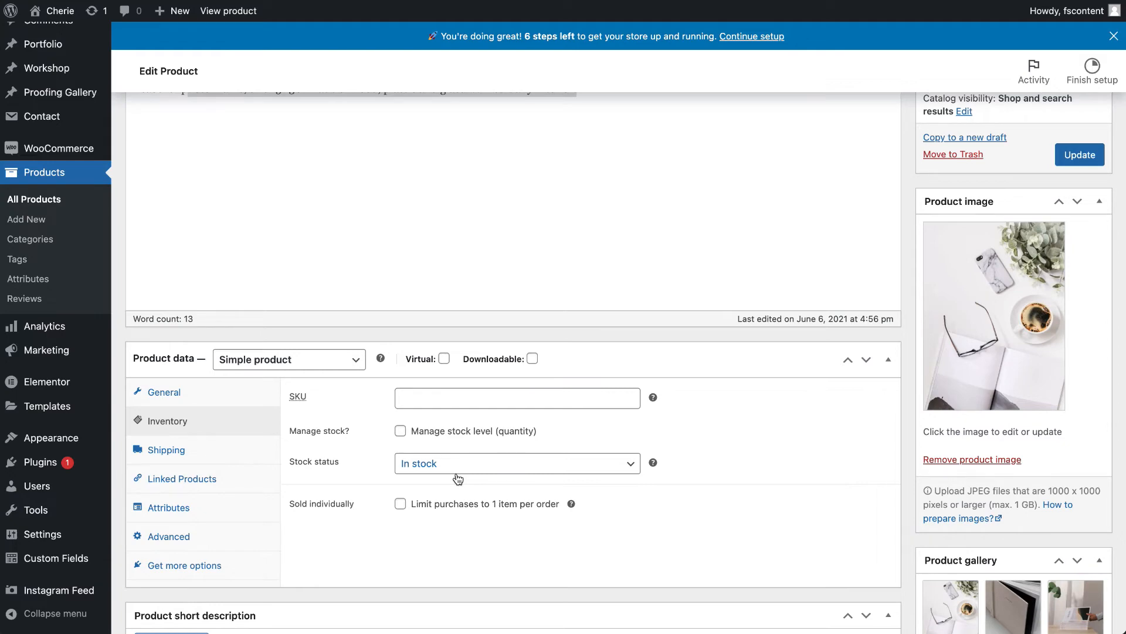
- Add "new tag" to the product tags and remove it again
{"action": "scroll", "coordinate": [458, 478], "scroll_direction": "down", "scroll_amount": 10}
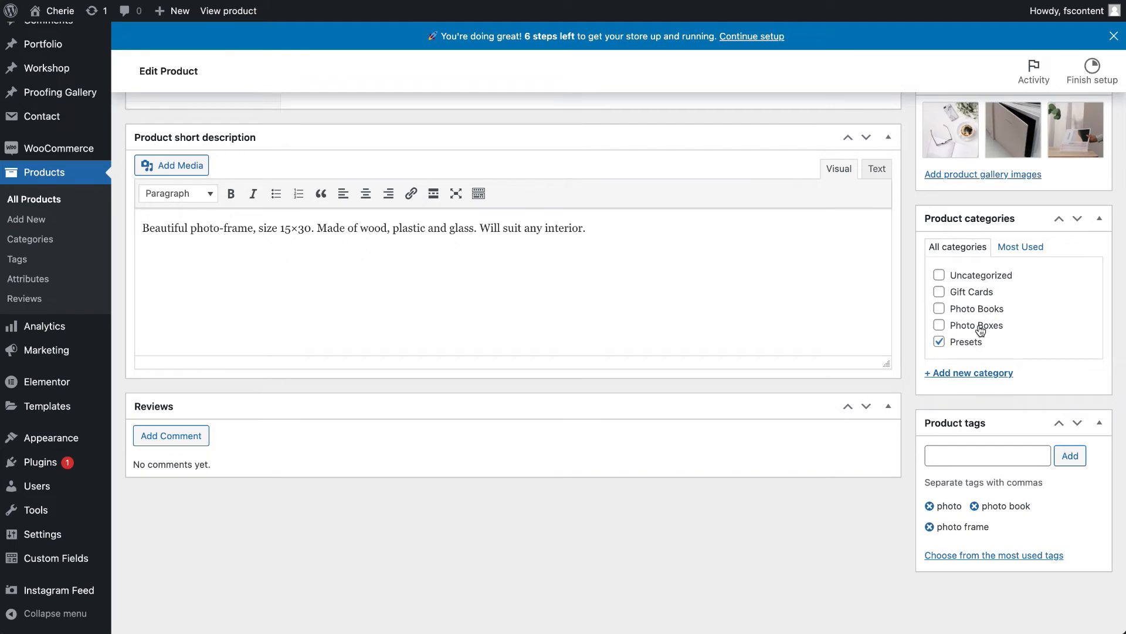
{"action": "scroll", "coordinate": [980, 461], "scroll_direction": "up", "scroll_amount": 3}
{"action": "scroll", "coordinate": [980, 461], "scroll_direction": "down", "scroll_amount": 3}
{"action": "left_click", "coordinate": [983, 470]}
{"action": "left_click", "coordinate": [983, 454]}
{"action": "type", "text": "new tag"}
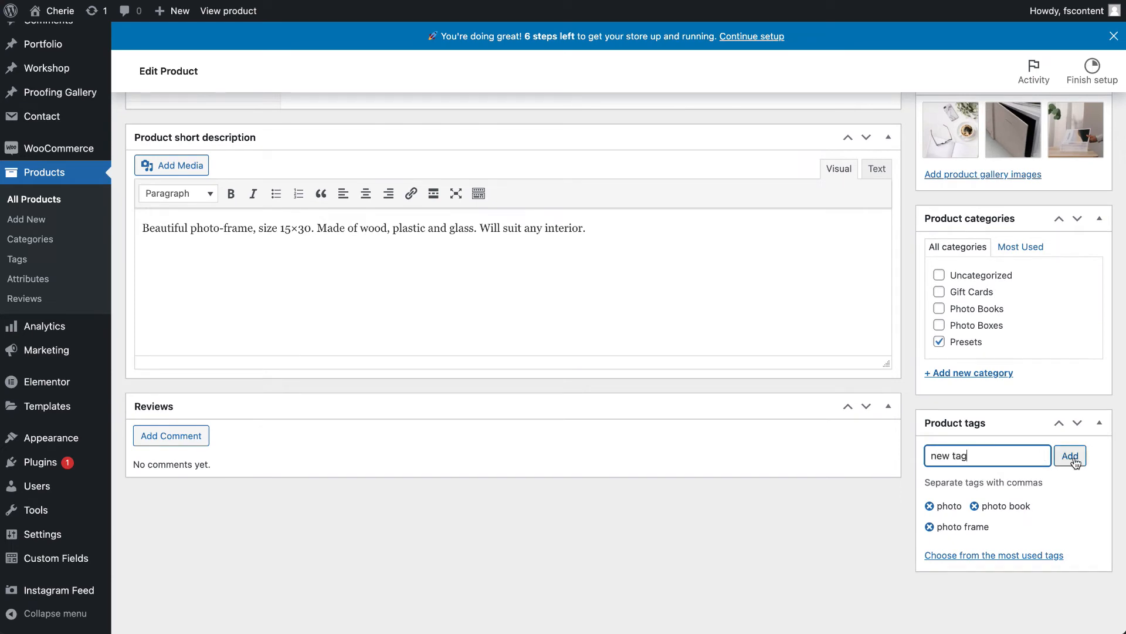
{"action": "left_click", "coordinate": [1071, 457]}
{"action": "left_click", "coordinate": [1003, 526]}
- Review the product's gallery images and main product image
{"action": "scroll", "coordinate": [1005, 529], "scroll_direction": "up", "scroll_amount": 5}
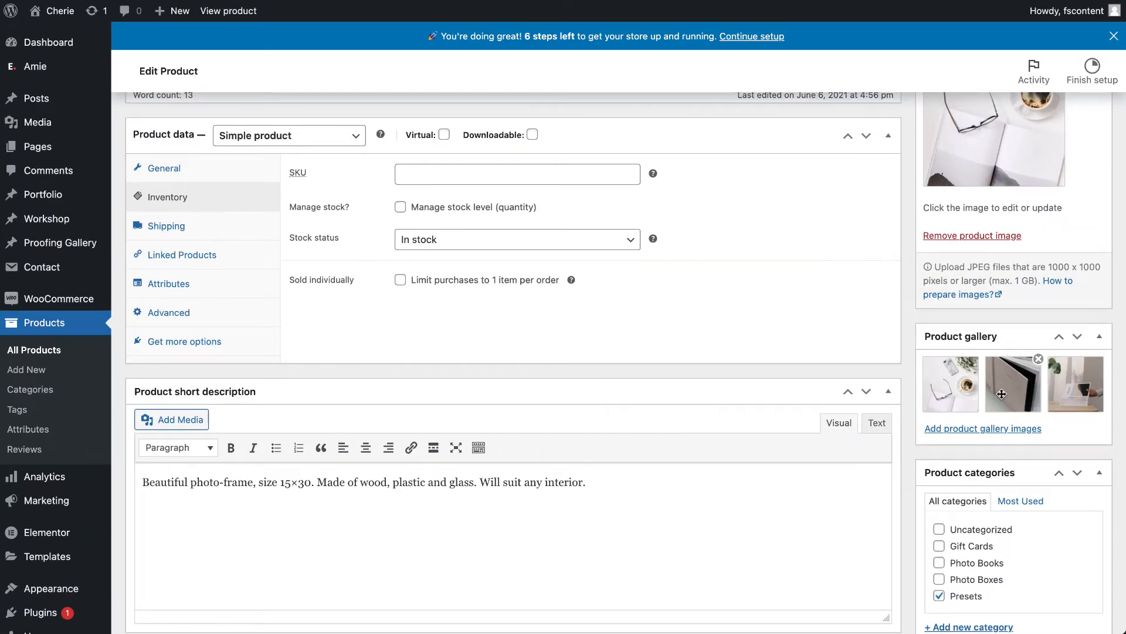
{"action": "scroll", "coordinate": [1001, 394], "scroll_direction": "up", "scroll_amount": 3}
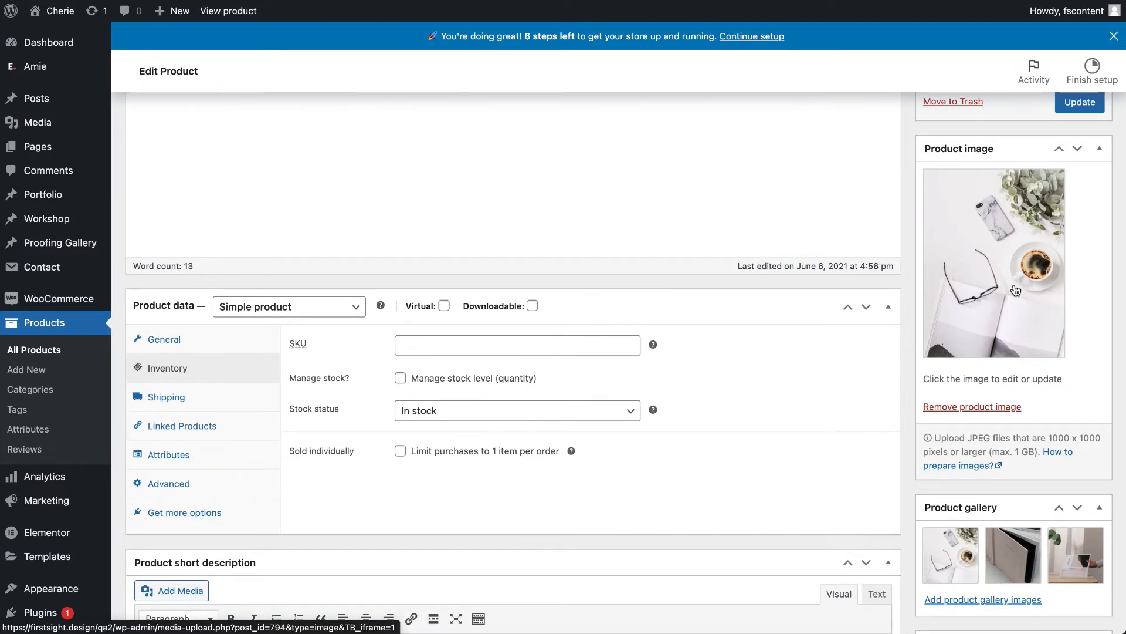
{"action": "scroll", "coordinate": [1015, 290], "scroll_direction": "up", "scroll_amount": 5}
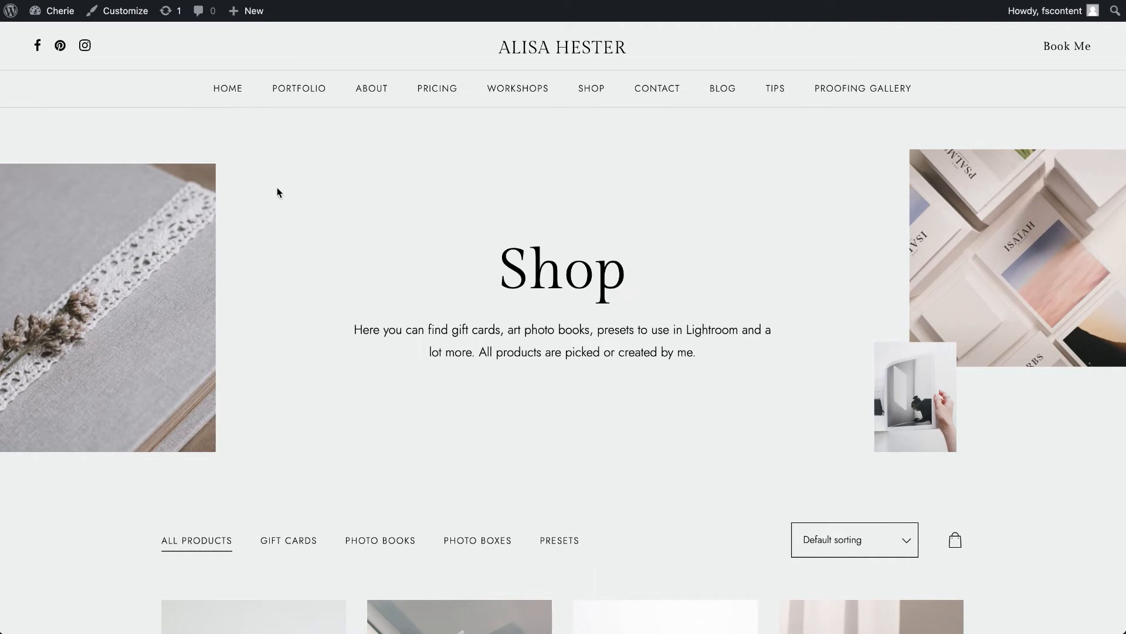
- Return to the dashboard, find the Shop page on the second page of the Pages list and open it for editing
{"action": "left_click", "coordinate": [58, 11]}
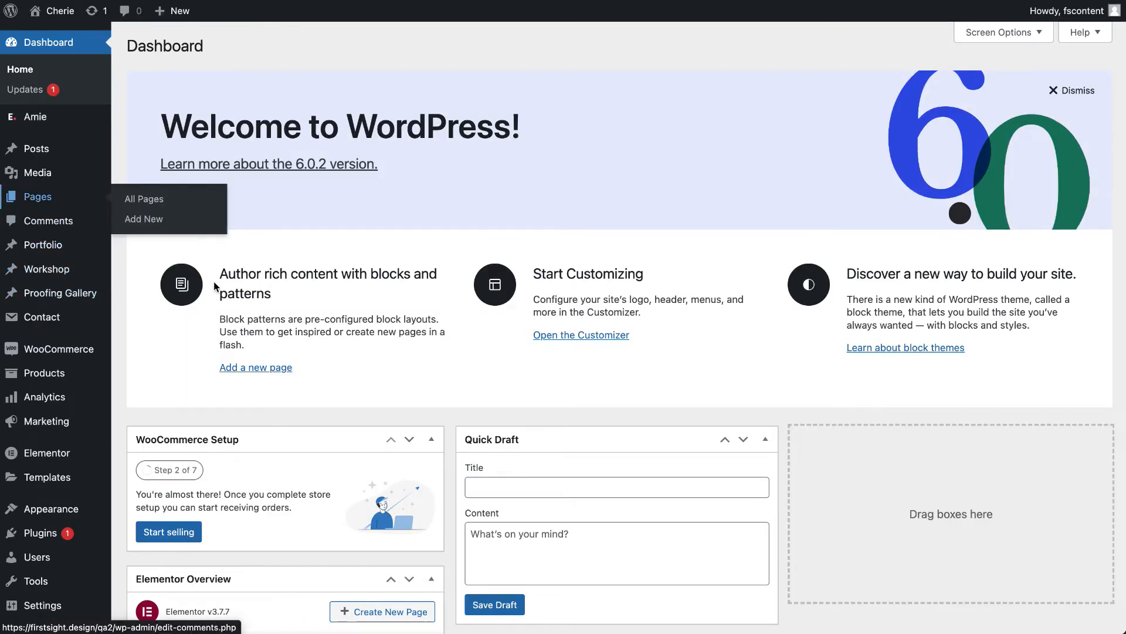
{"action": "left_click", "coordinate": [144, 199]}
{"action": "scroll", "coordinate": [379, 322], "scroll_direction": "down", "scroll_amount": 9}
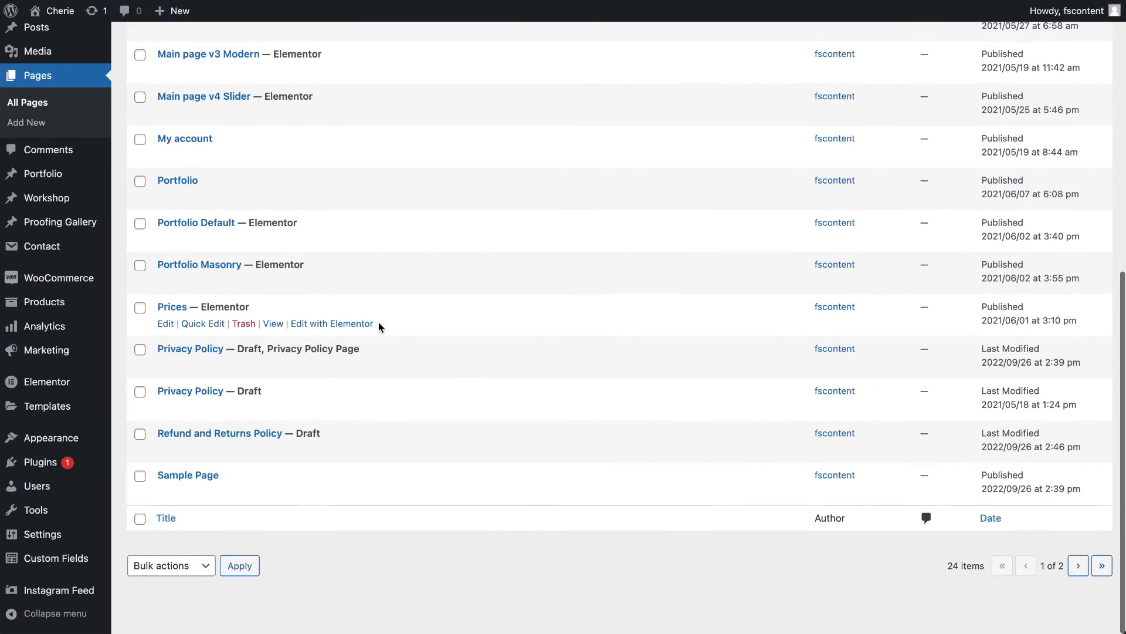
{"action": "left_click", "coordinate": [1079, 573]}
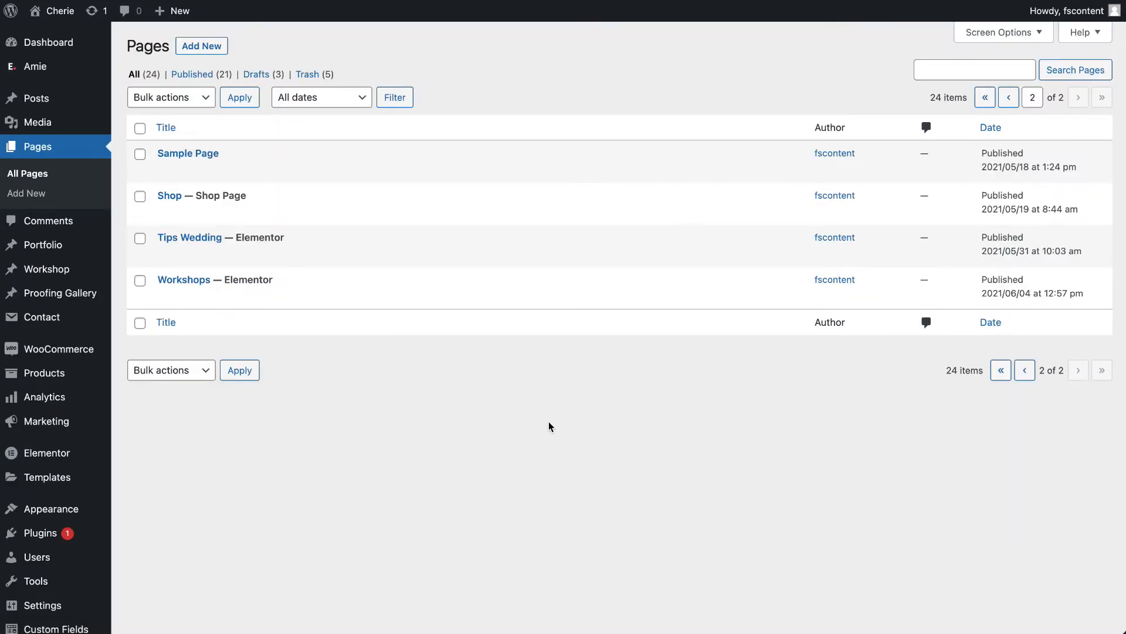
{"action": "mouse_move", "coordinate": [239, 261]}
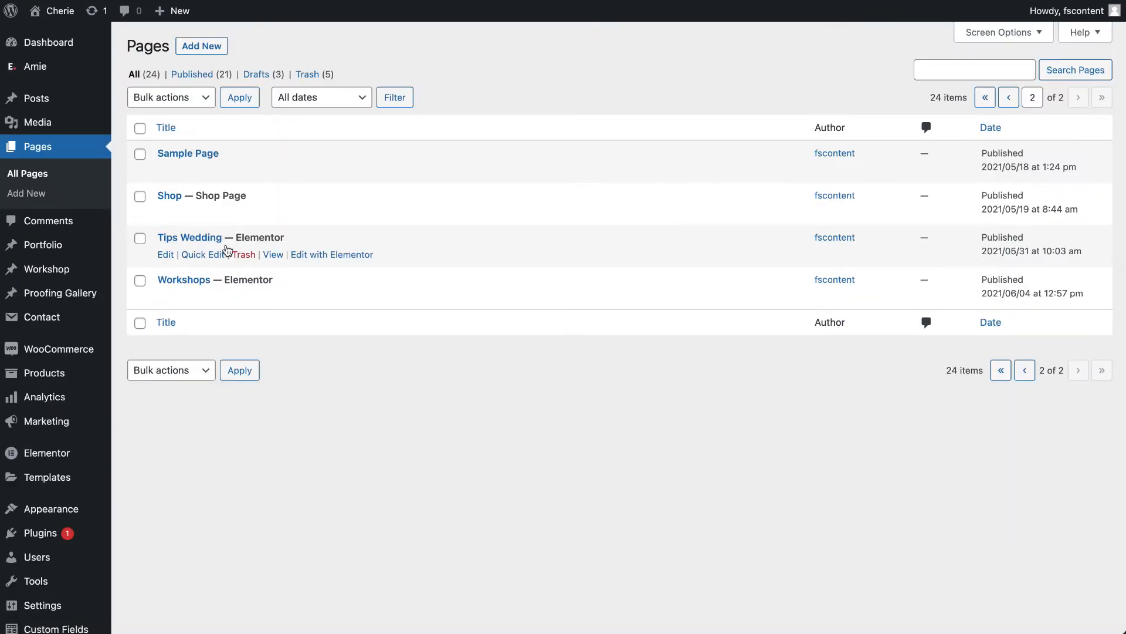
{"action": "left_click", "coordinate": [166, 211]}
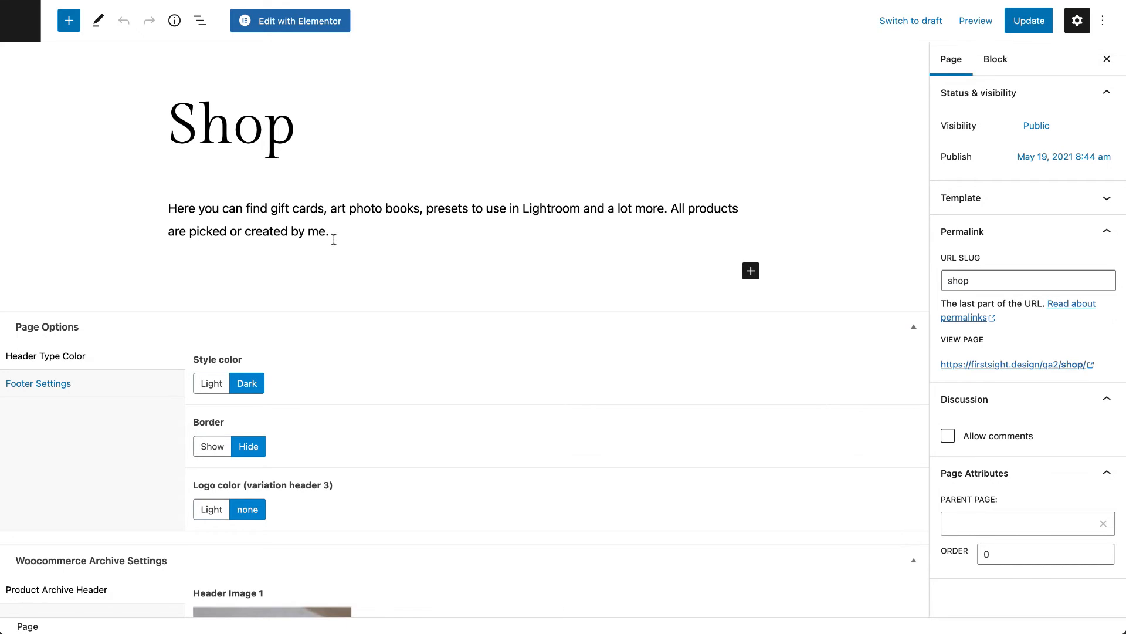
- Examine the Shop page's intro text, page options and the header images in its Woocommerce archive settings
{"action": "scroll", "coordinate": [381, 370], "scroll_direction": "down", "scroll_amount": 12}
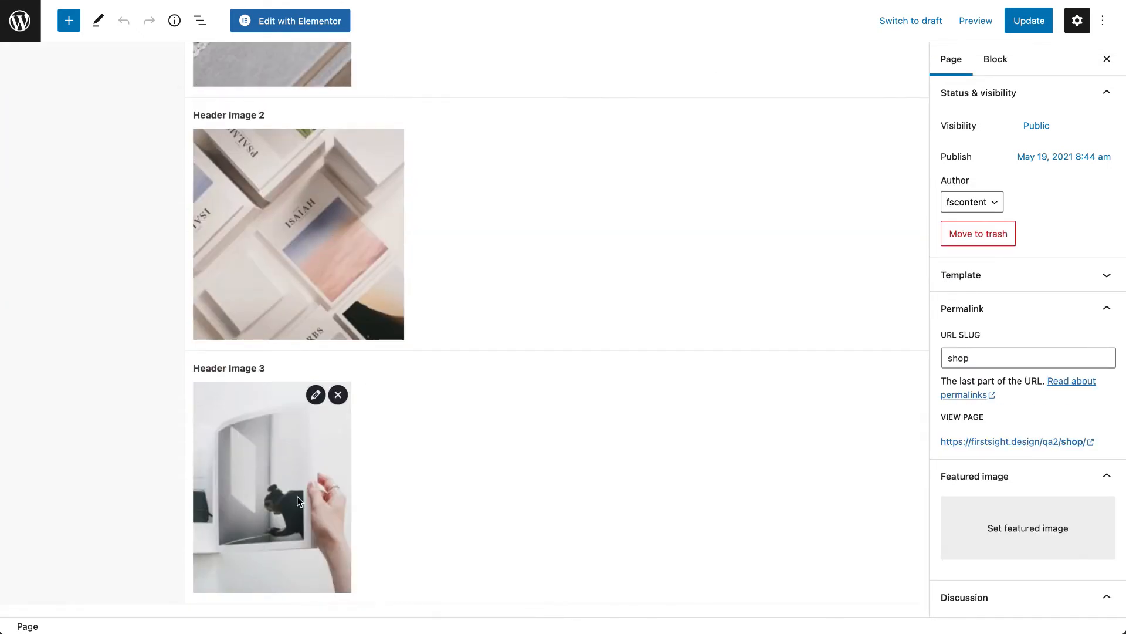
{"action": "scroll", "coordinate": [507, 428], "scroll_direction": "up", "scroll_amount": 7}
{"action": "scroll", "coordinate": [507, 428], "scroll_direction": "up", "scroll_amount": 5}
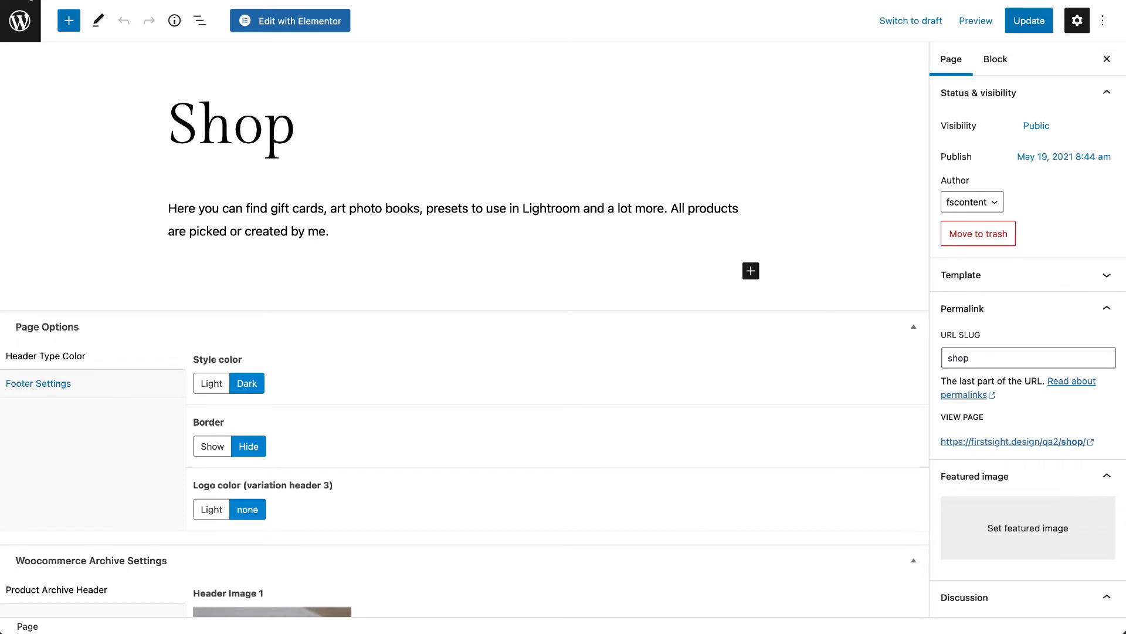
- Leave the page editor and open the product categories
{"action": "left_click", "coordinate": [20, 20]}
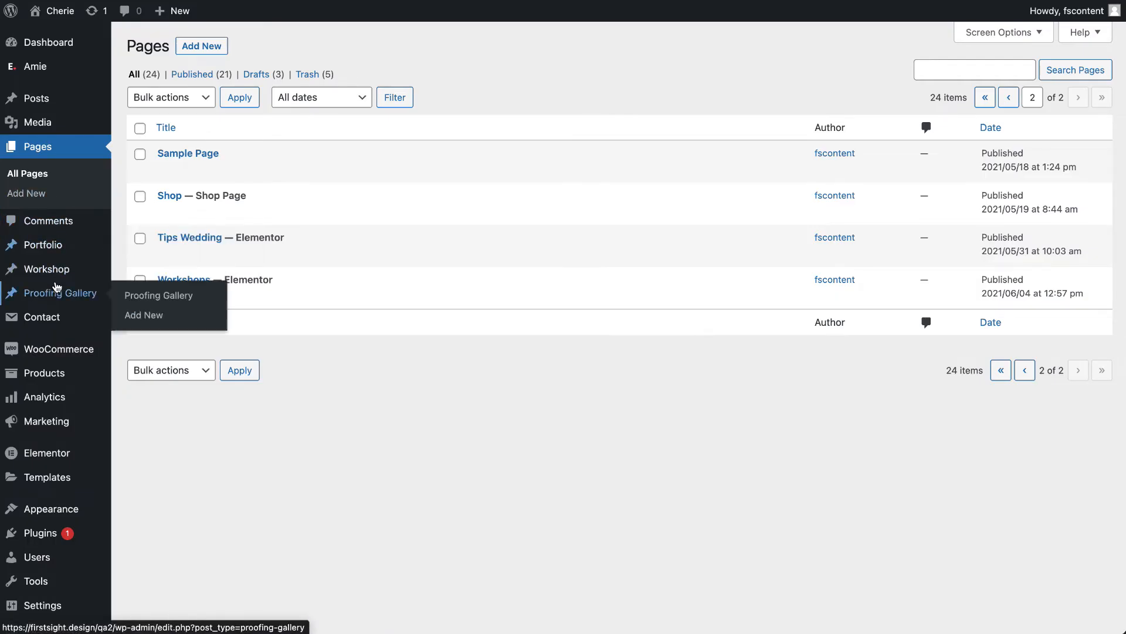
{"action": "left_click", "coordinate": [57, 384]}
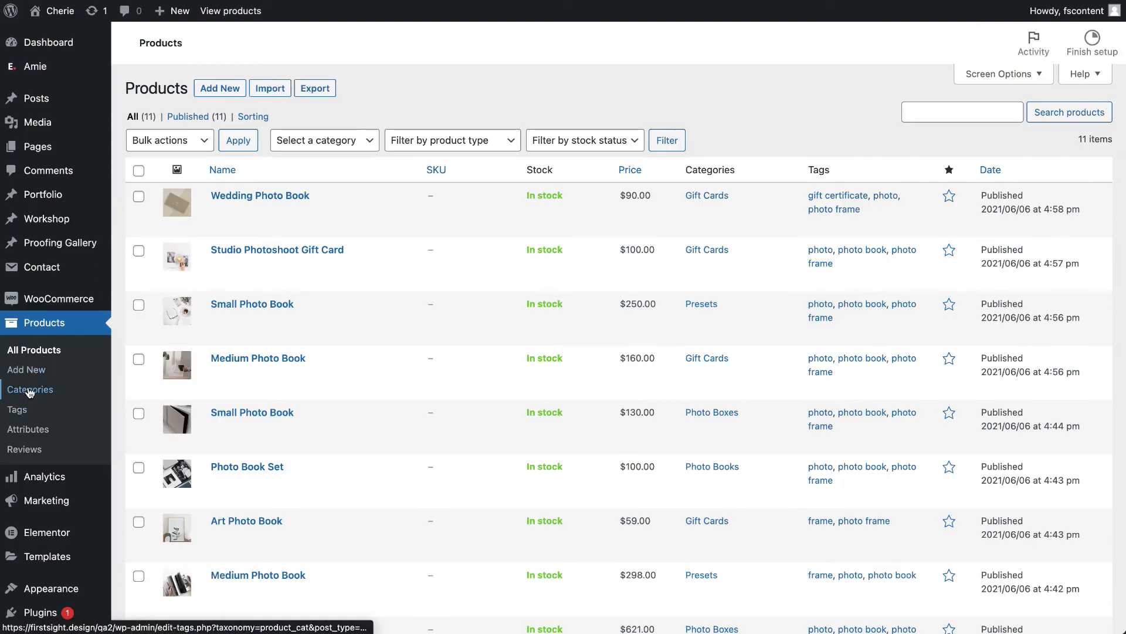
{"action": "left_click", "coordinate": [32, 391]}
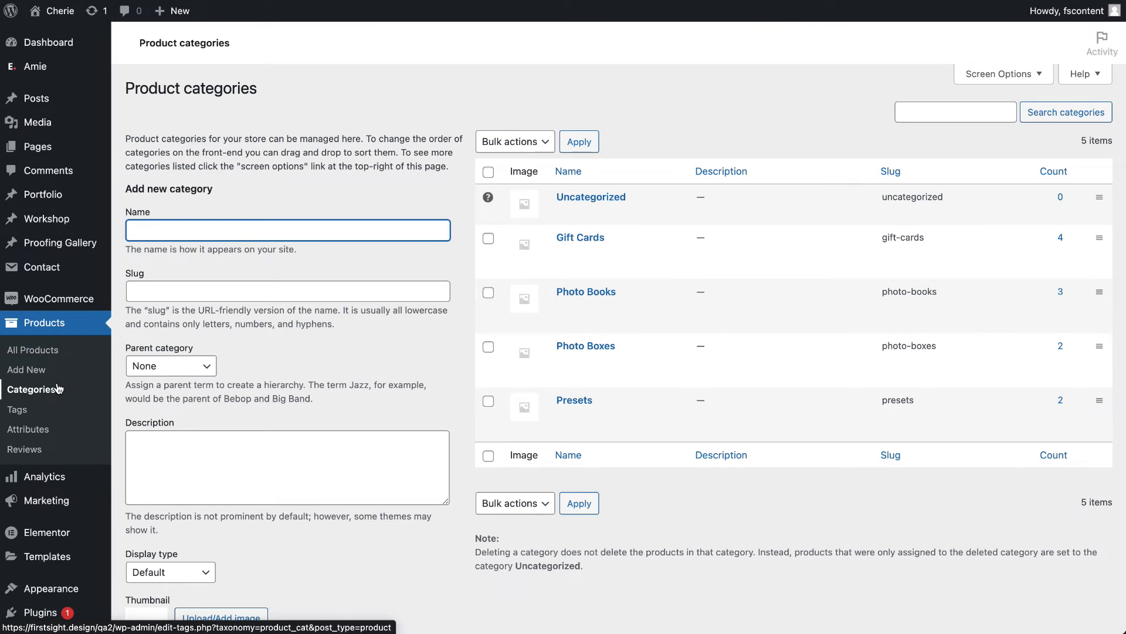
- Examine the form for adding product categories, the category list and the product tags
{"action": "mouse_move", "coordinate": [593, 254]}
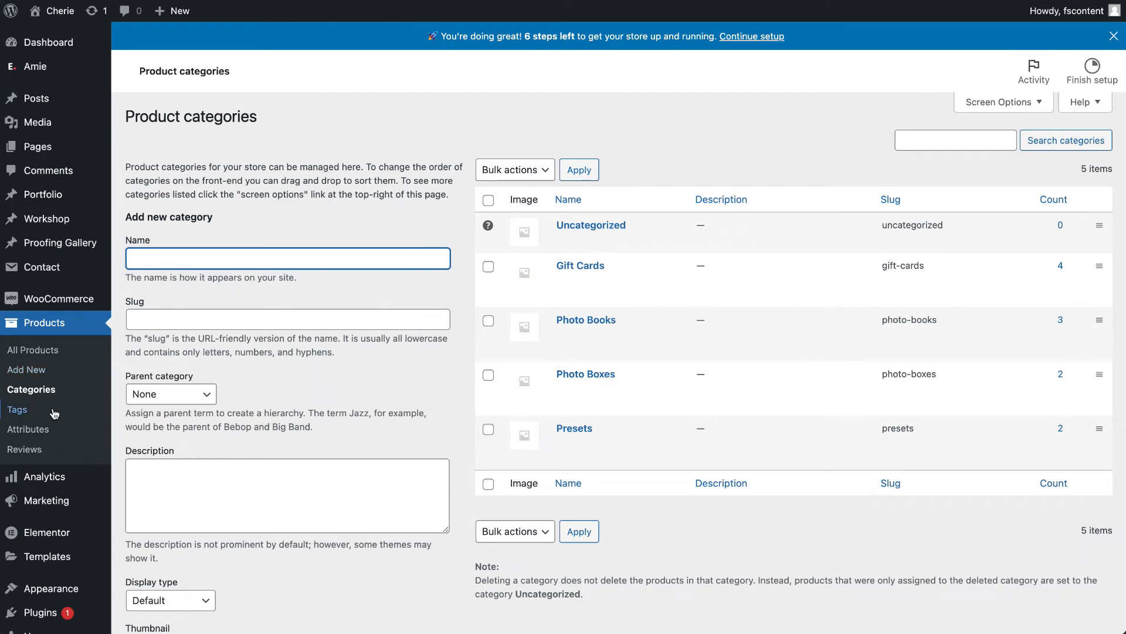
{"action": "scroll", "coordinate": [181, 421], "scroll_direction": "down", "scroll_amount": 3}
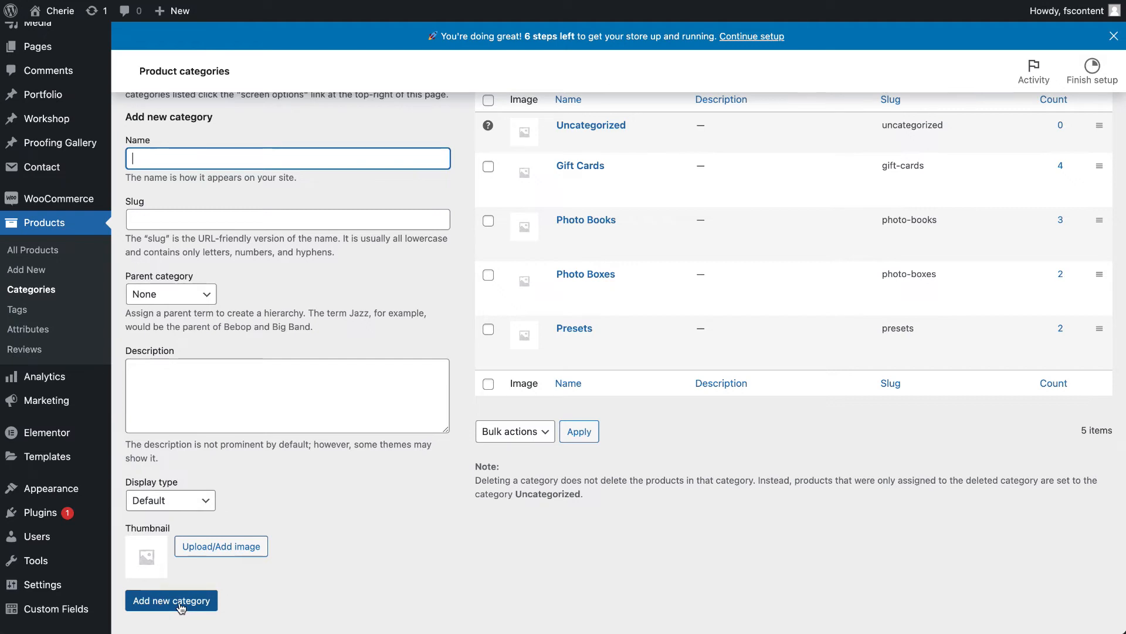
{"action": "left_click", "coordinate": [17, 315]}
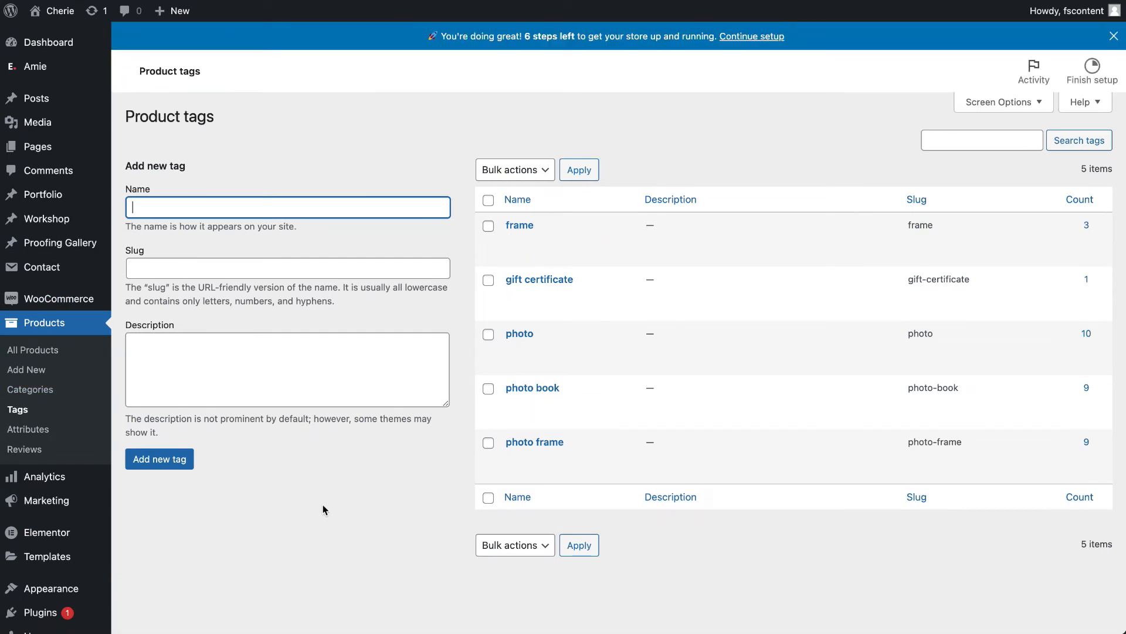
- Open WooCommerce, skip the store details setup and decline usage tracking
{"action": "left_click", "coordinate": [58, 300]}
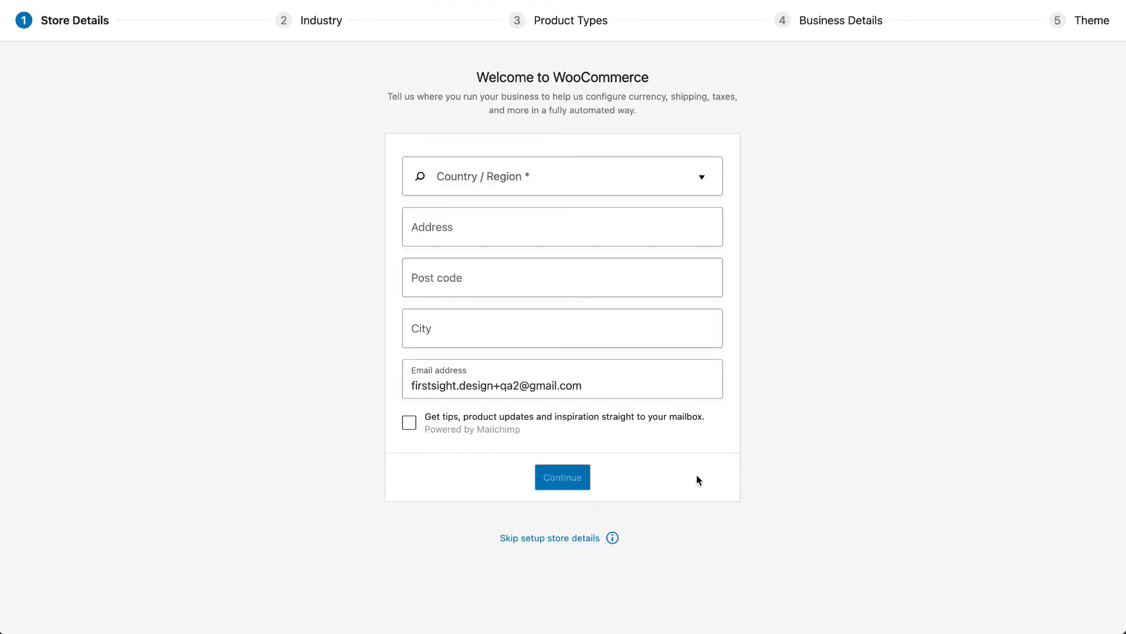
{"action": "left_click", "coordinate": [579, 538]}
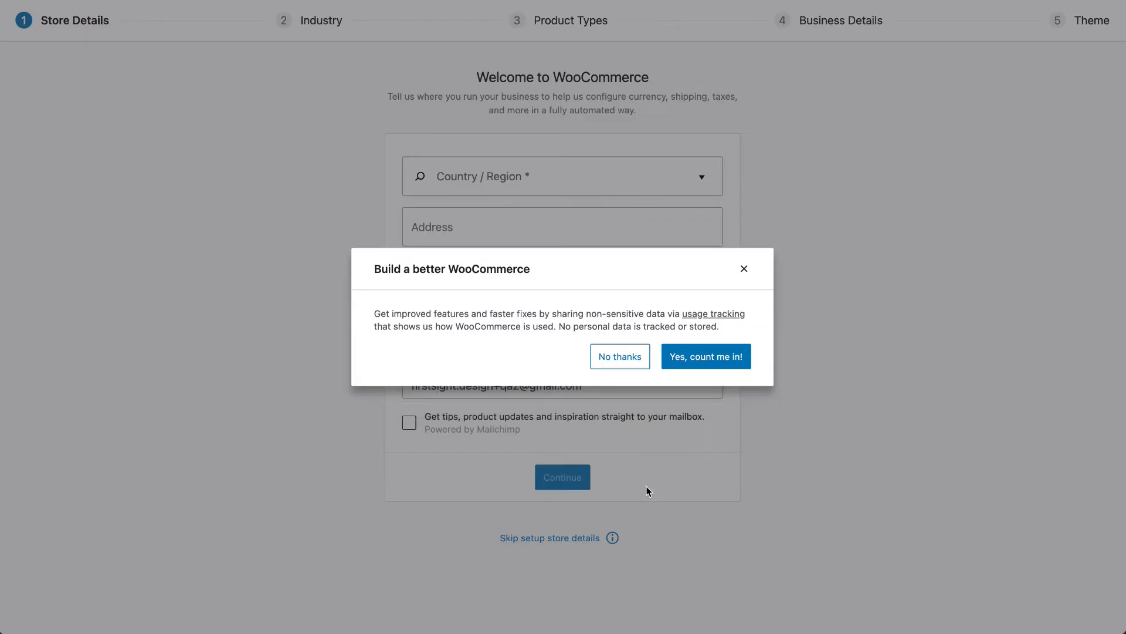
{"action": "left_click", "coordinate": [621, 359]}
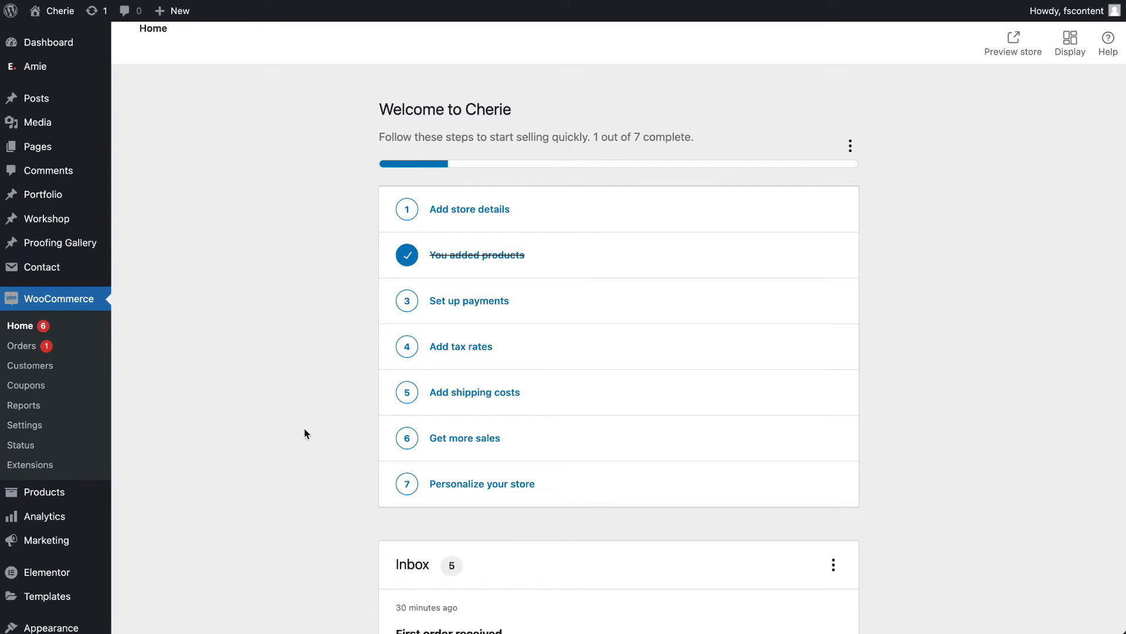
- Examine the General settings of WooCommerce, including store address, selling locations, taxes, coupons and currency options
{"action": "left_click", "coordinate": [39, 428]}
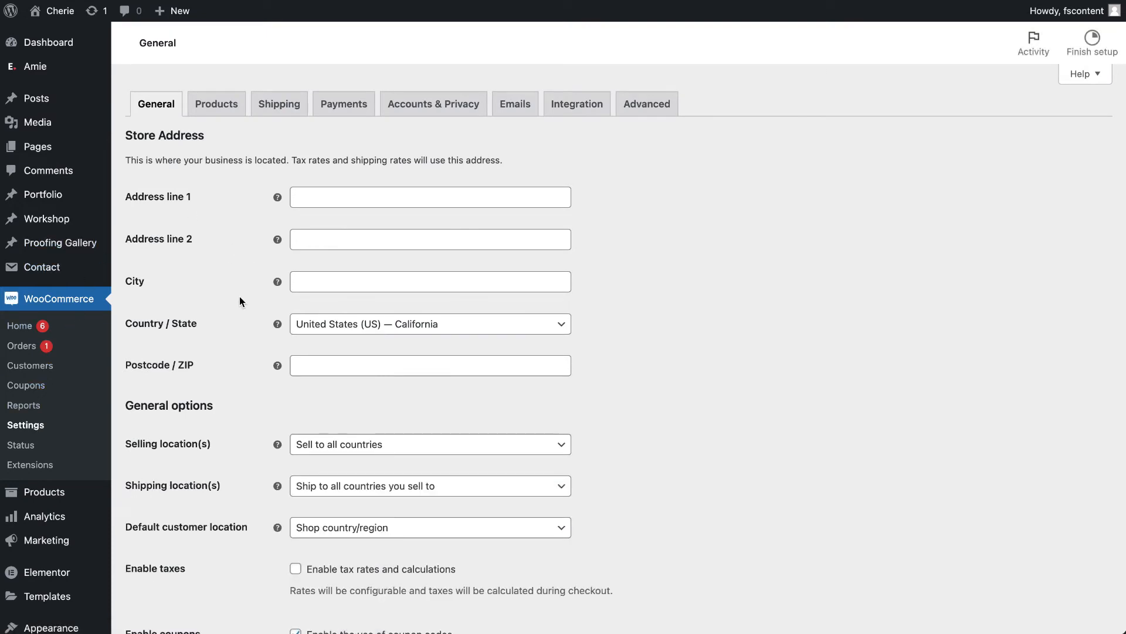
{"action": "scroll", "coordinate": [235, 309], "scroll_direction": "down", "scroll_amount": 3}
{"action": "mouse_move", "coordinate": [275, 283]}
{"action": "scroll", "coordinate": [358, 284], "scroll_direction": "down", "scroll_amount": 7}
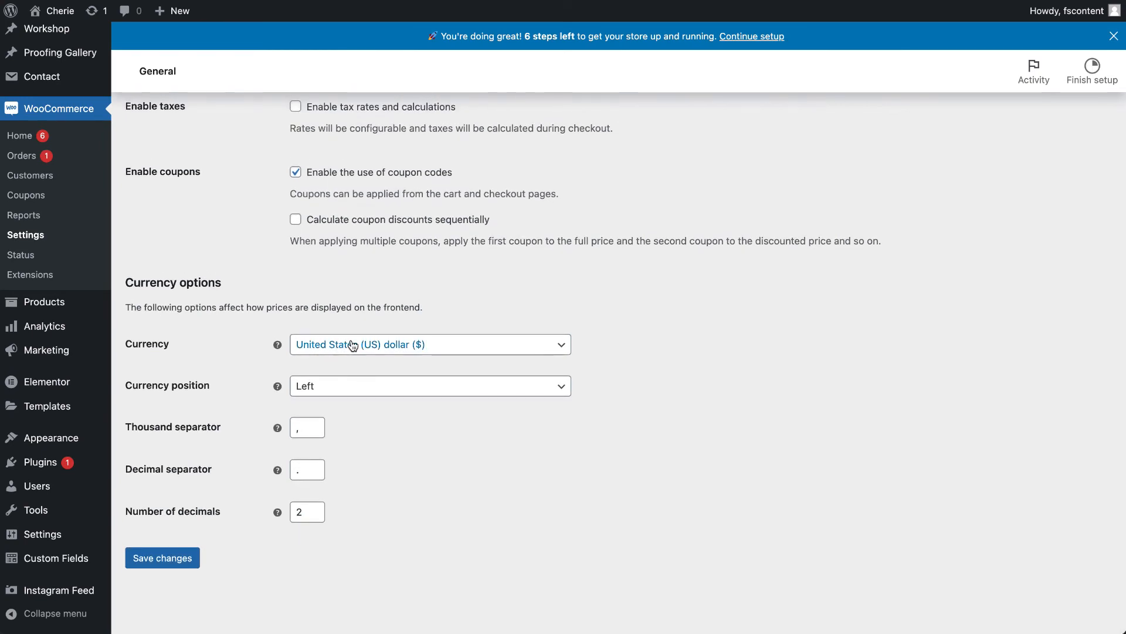
{"action": "scroll", "coordinate": [353, 345], "scroll_direction": "up", "scroll_amount": 8}
- Review the Products settings and the shipping zones in the WooCommerce settings
{"action": "left_click", "coordinate": [217, 134]}
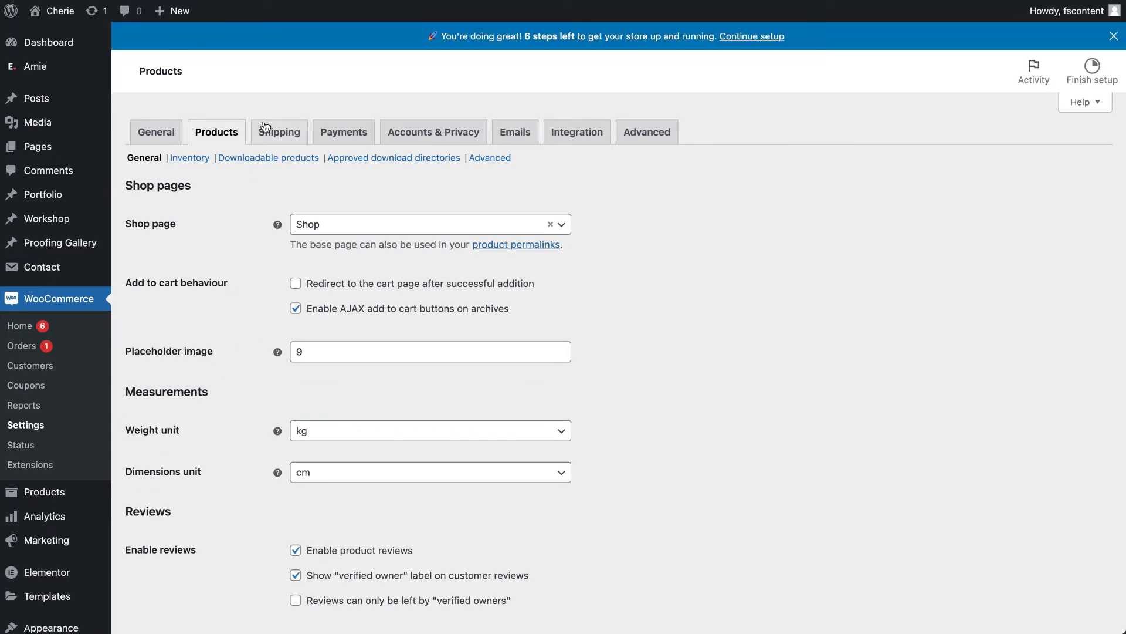
{"action": "left_click", "coordinate": [277, 136]}
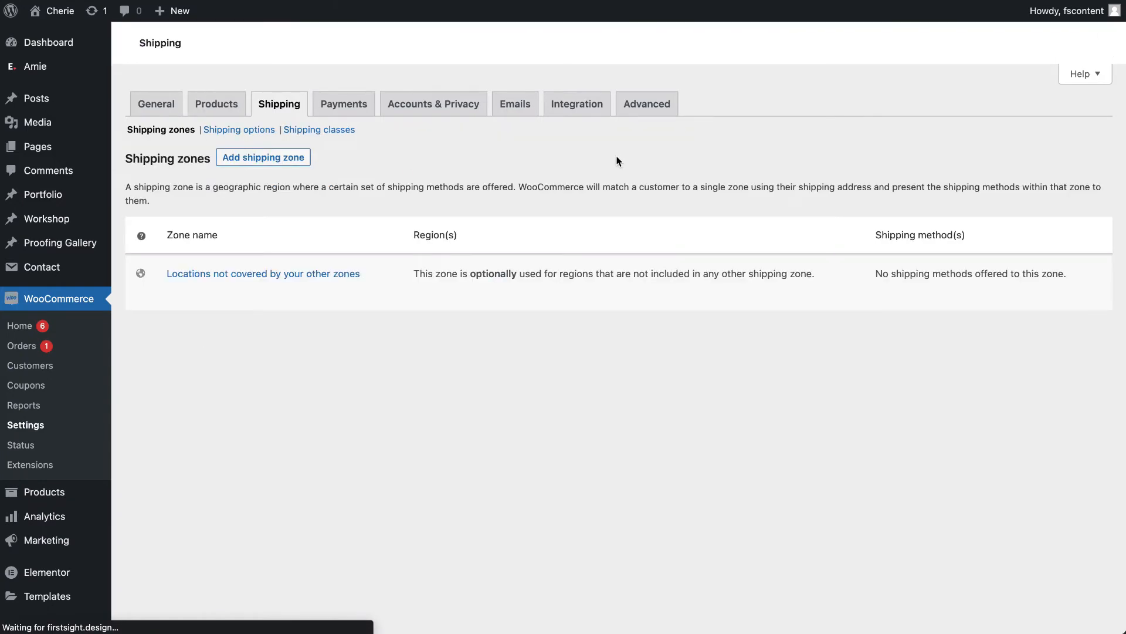
{"action": "scroll", "coordinate": [619, 161], "scroll_direction": "down", "scroll_amount": 4}
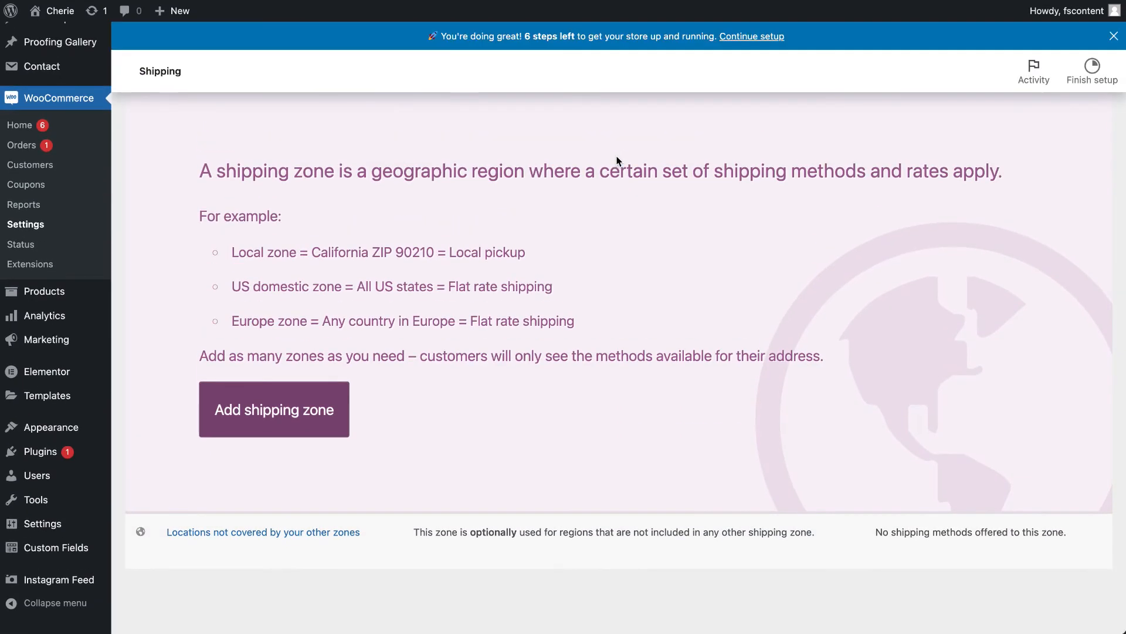
{"action": "scroll", "coordinate": [619, 161], "scroll_direction": "up", "scroll_amount": 2}
{"action": "scroll", "coordinate": [617, 161], "scroll_direction": "up", "scroll_amount": 2}
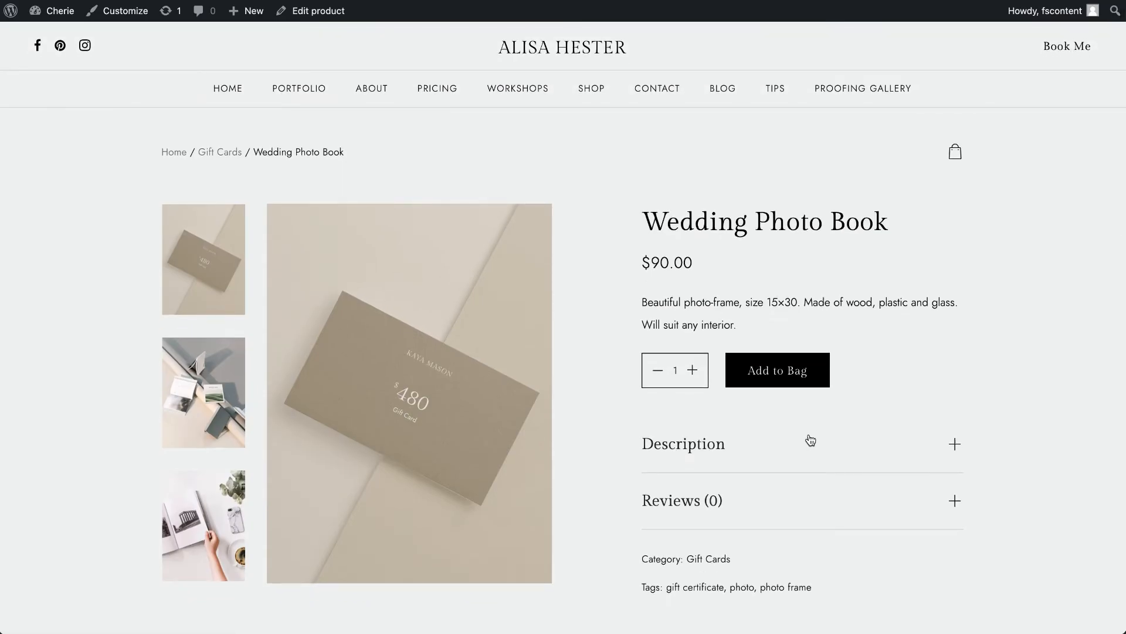
- Examine the Wedding Photo Book product page on the site, including its description, reviews and related products
{"action": "left_click", "coordinate": [740, 447]}
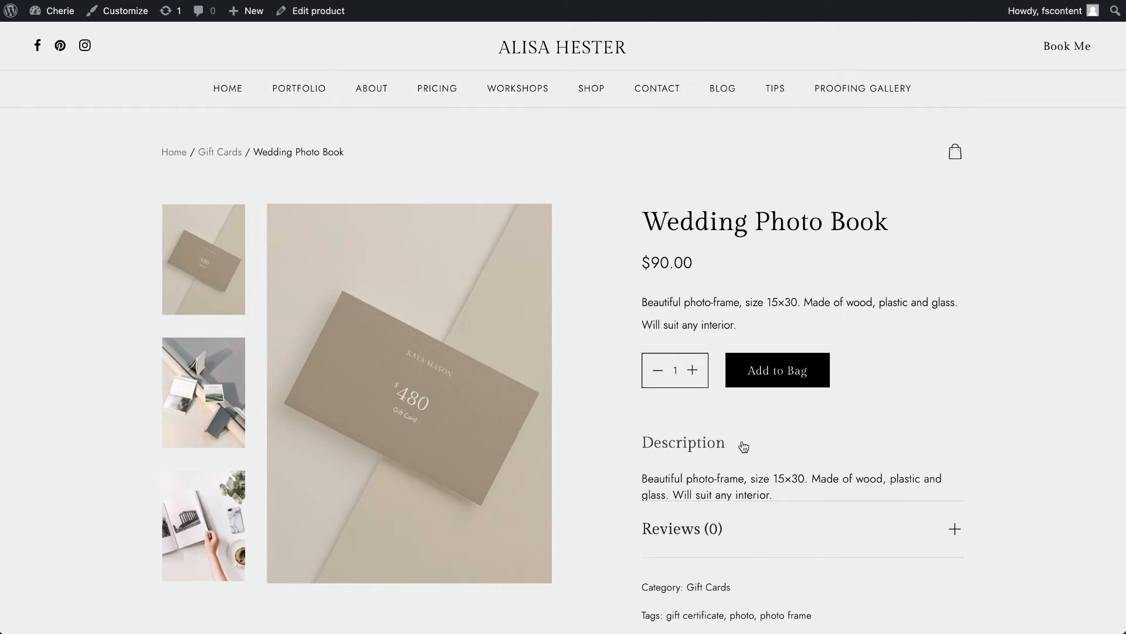
{"action": "left_click", "coordinate": [742, 449]}
{"action": "left_click", "coordinate": [745, 502]}
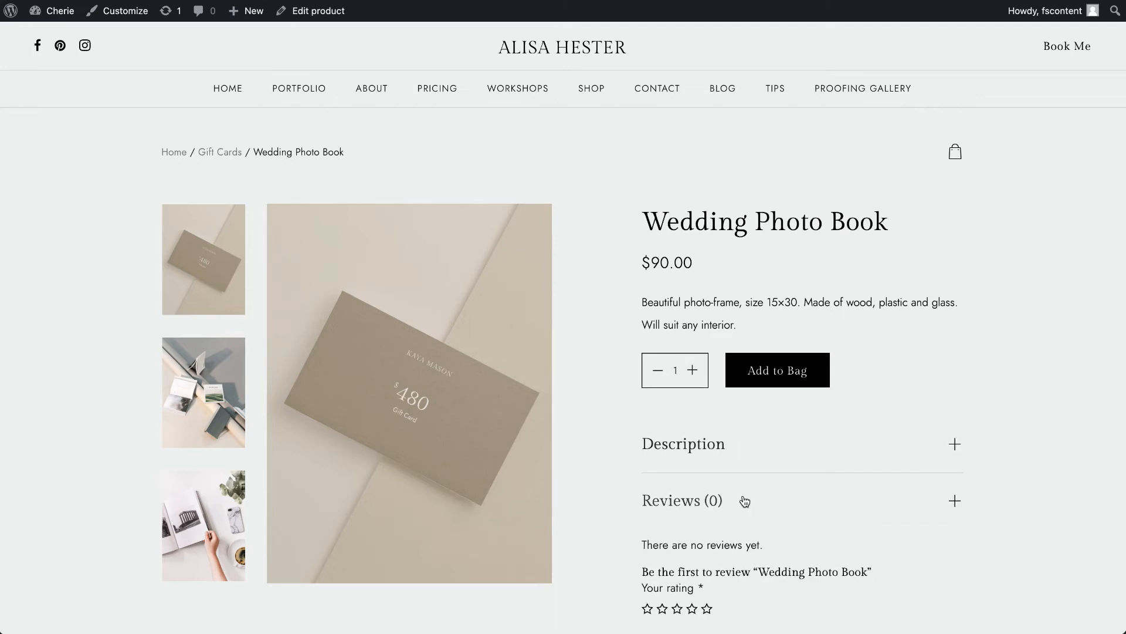
{"action": "scroll", "coordinate": [744, 500], "scroll_direction": "down", "scroll_amount": 3}
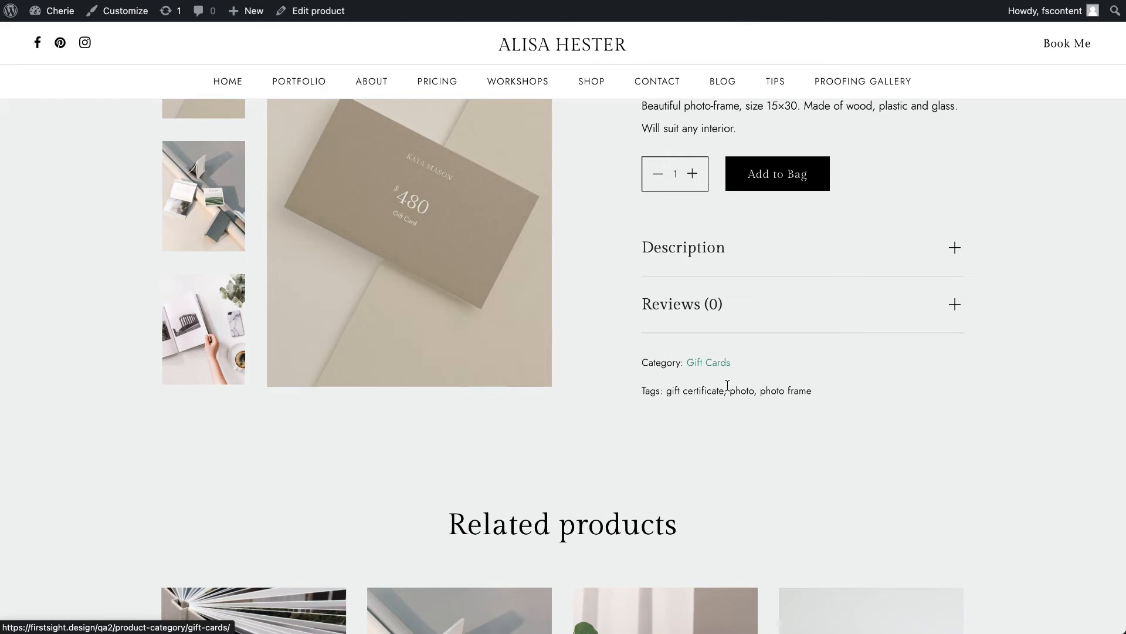
{"action": "scroll", "coordinate": [732, 405], "scroll_direction": "down", "scroll_amount": 4}
{"action": "scroll", "coordinate": [705, 411], "scroll_direction": "down", "scroll_amount": 1}
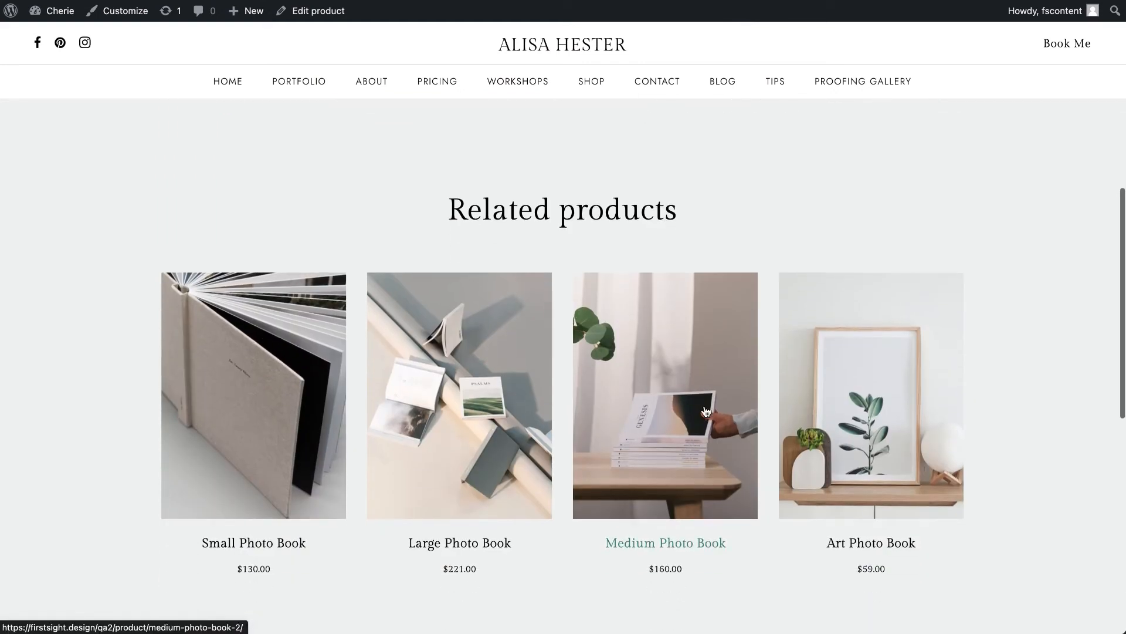
{"action": "scroll", "coordinate": [706, 411], "scroll_direction": "down", "scroll_amount": 1}
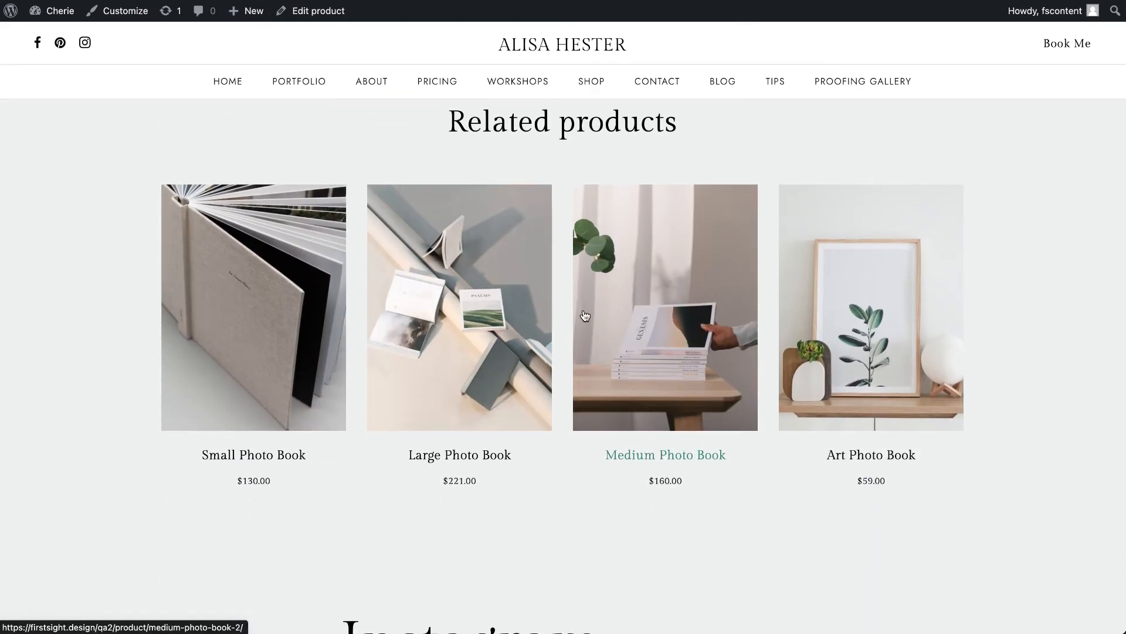
{"action": "scroll", "coordinate": [585, 316], "scroll_direction": "down", "scroll_amount": 3}
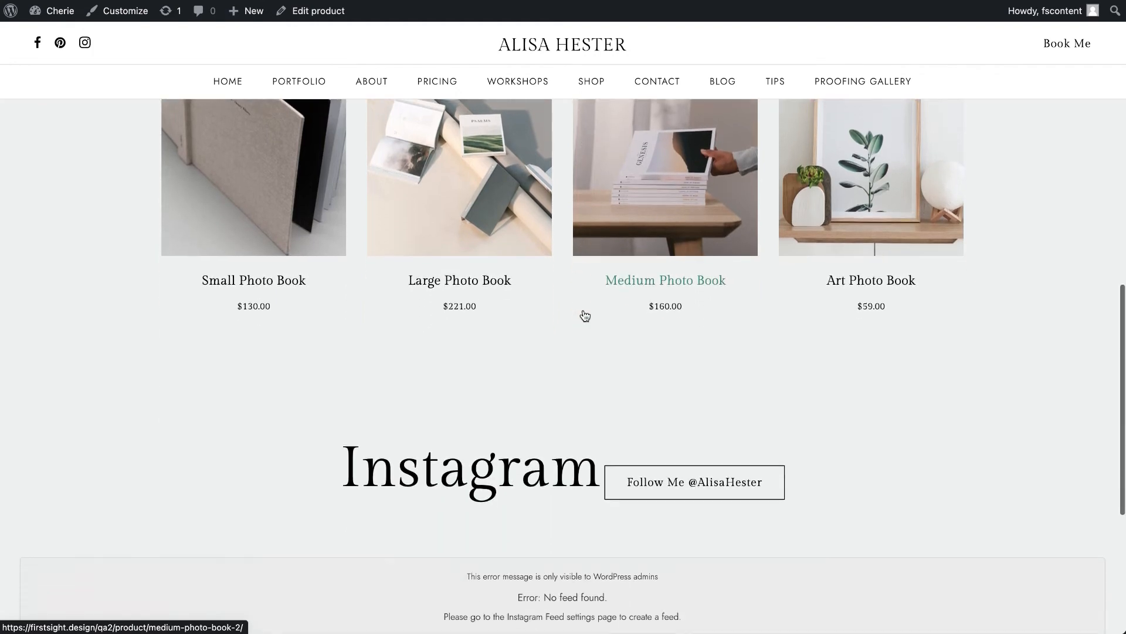
{"action": "scroll", "coordinate": [583, 315], "scroll_direction": "up", "scroll_amount": 9}
{"action": "scroll", "coordinate": [584, 315], "scroll_direction": "up", "scroll_amount": 3}
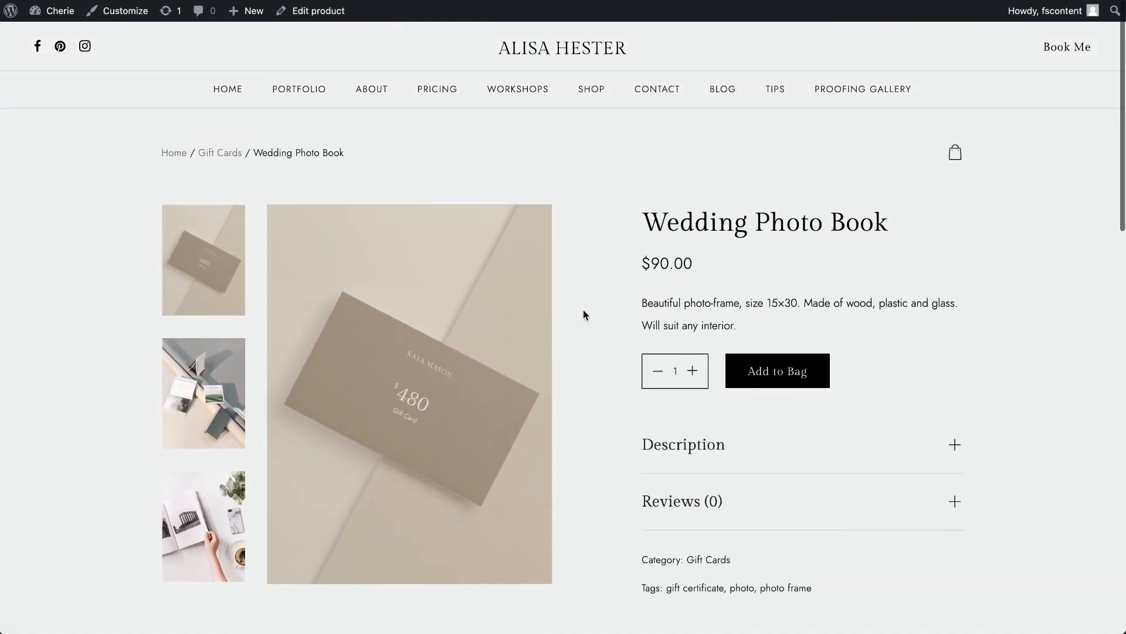
- Check the shopping bag, add one Wedding Photo Book to it and view the bag's contents again
{"action": "left_click", "coordinate": [955, 151]}
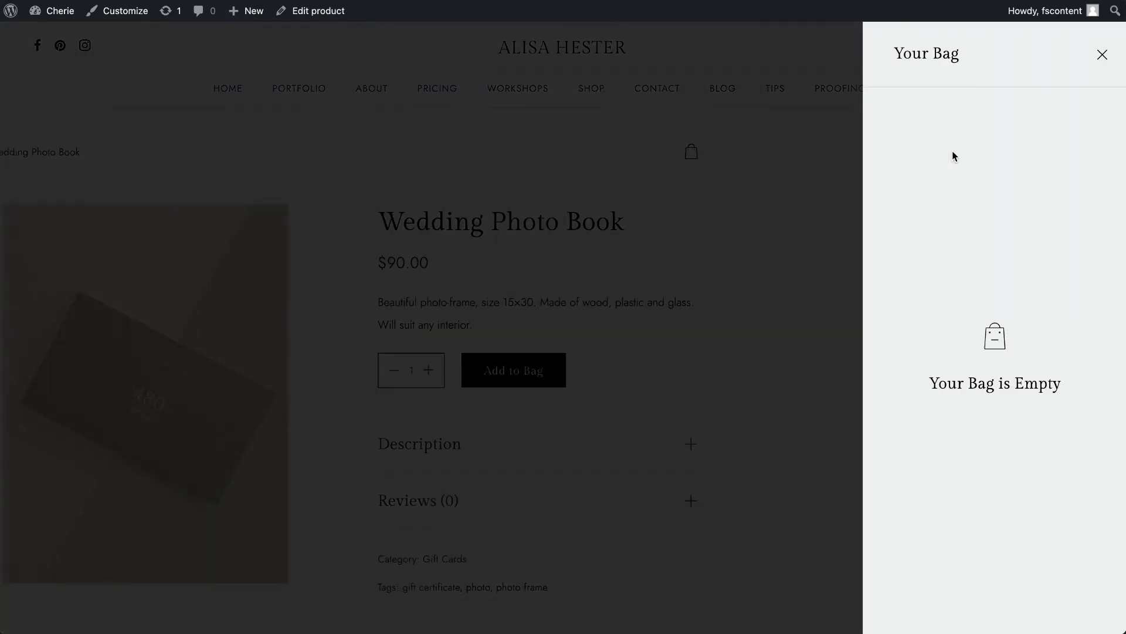
{"action": "left_click", "coordinate": [1101, 56]}
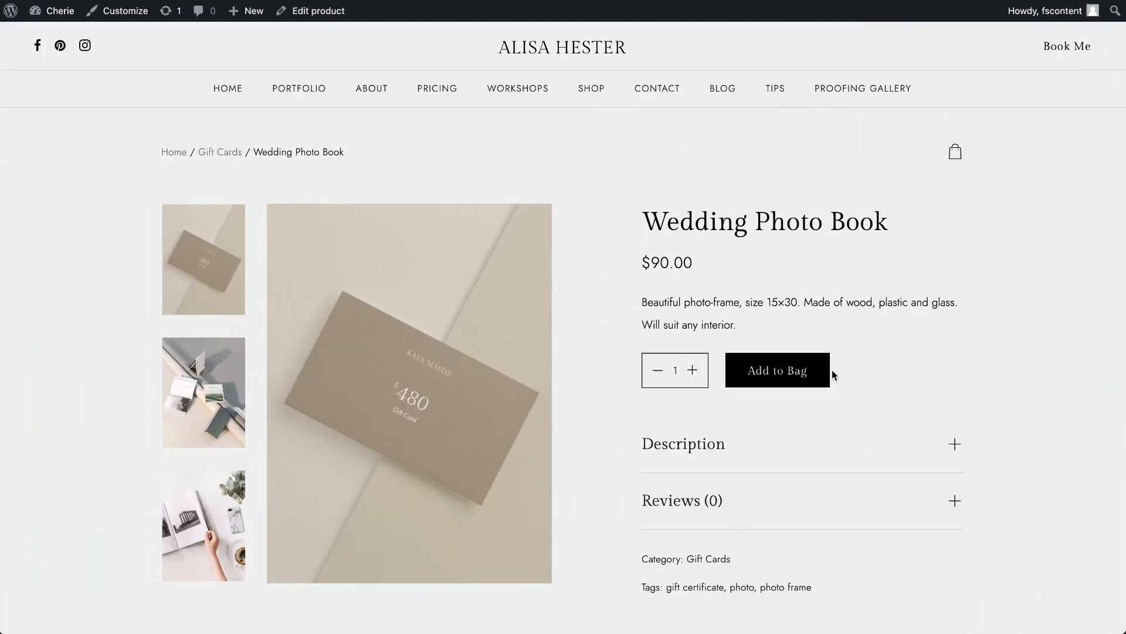
{"action": "left_click", "coordinate": [795, 370]}
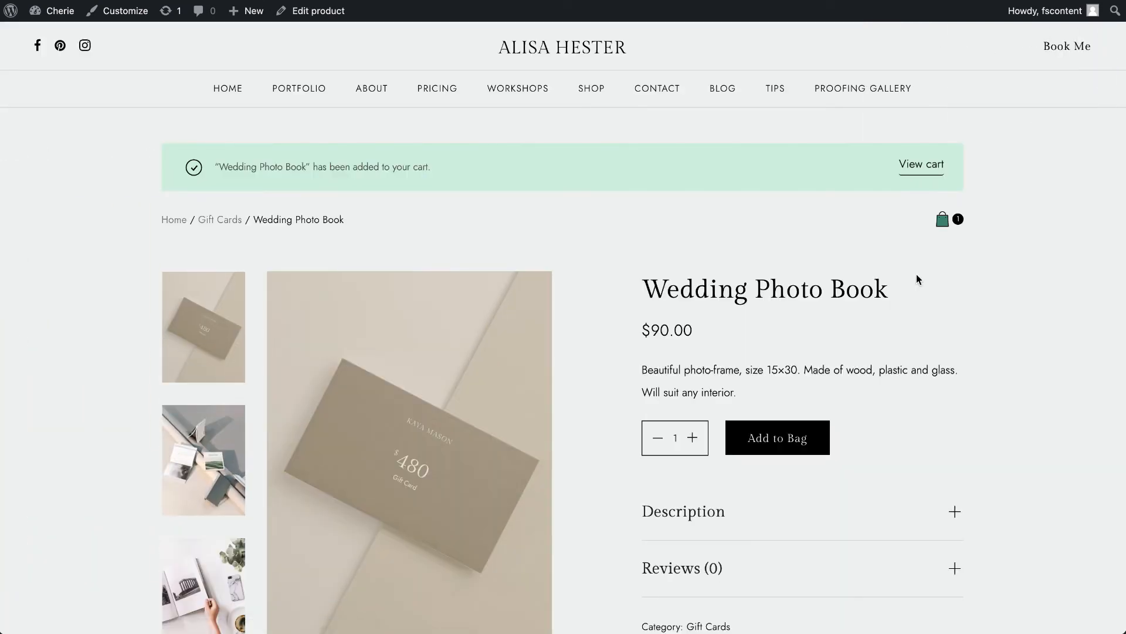
{"action": "left_click", "coordinate": [958, 221]}
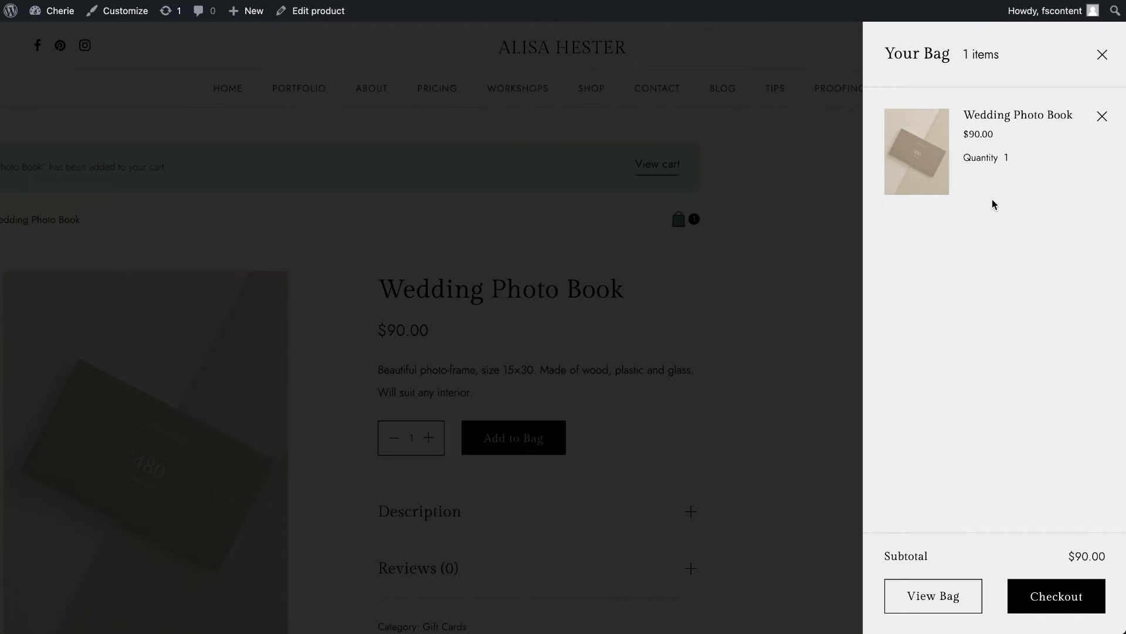
- Proceed to checkout and look over the billing form, bag totals and payment section
{"action": "left_click", "coordinate": [1064, 604]}
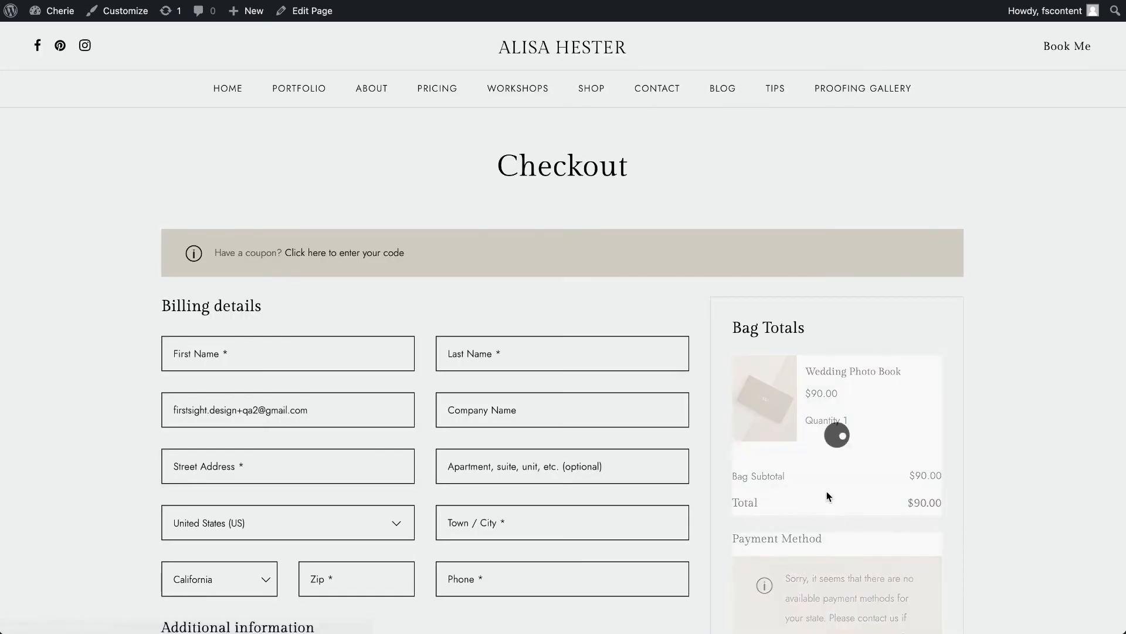
{"action": "scroll", "coordinate": [826, 491], "scroll_direction": "down", "scroll_amount": 10}
{"action": "scroll", "coordinate": [826, 491], "scroll_direction": "up", "scroll_amount": 4}
{"action": "scroll", "coordinate": [826, 496], "scroll_direction": "up", "scroll_amount": 6}
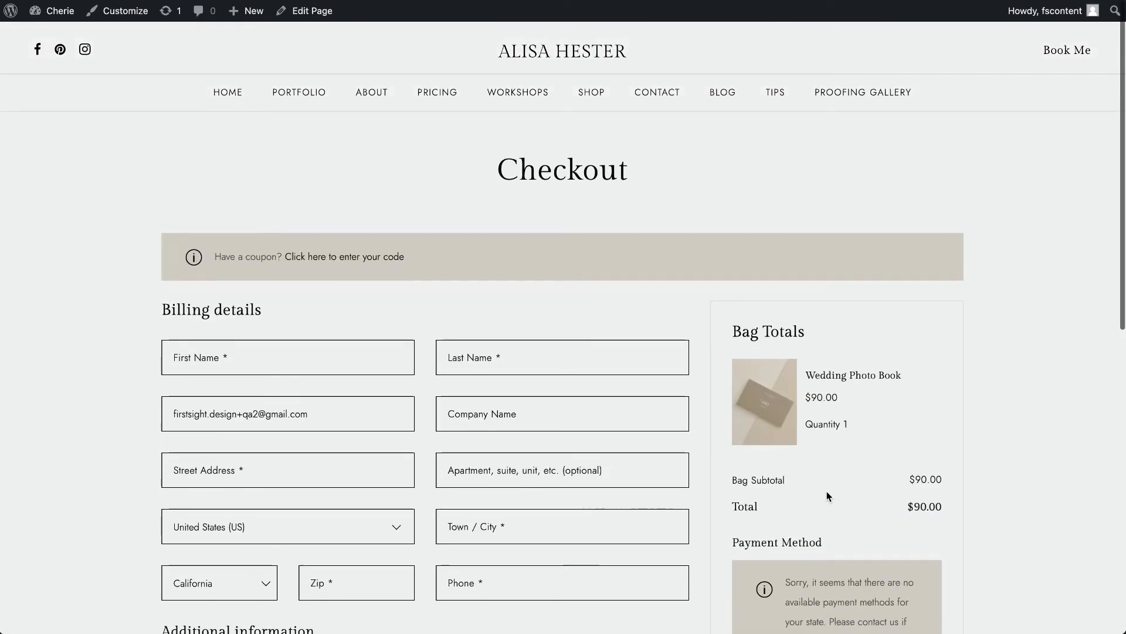
- Open the site's Shop page and look over its header, category filters and product grid
{"action": "left_click", "coordinate": [596, 92]}
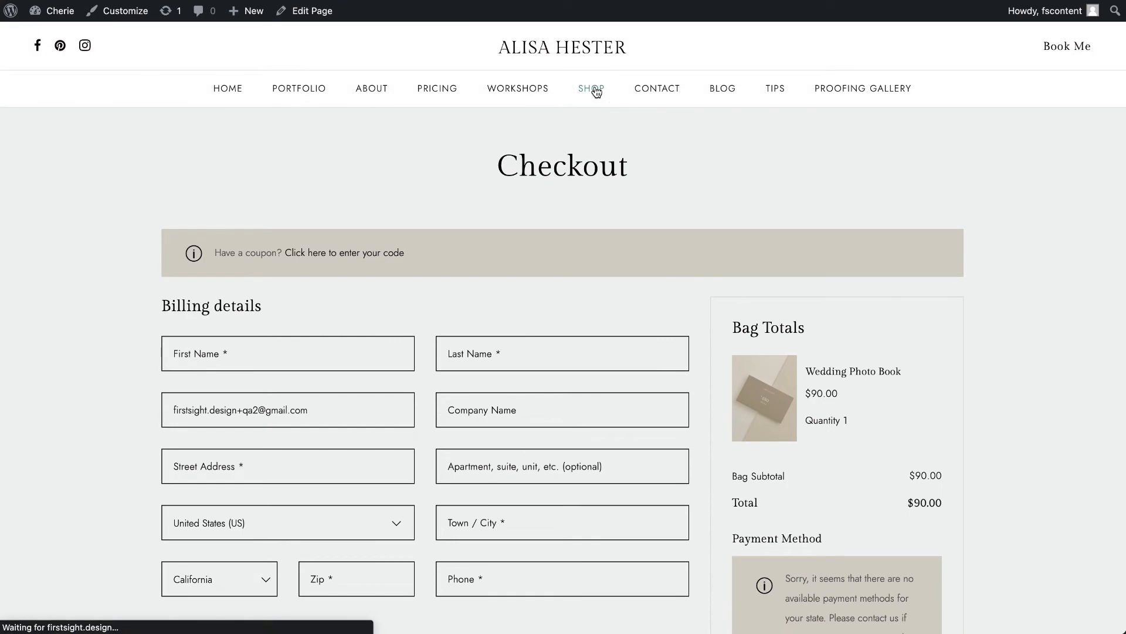
{"action": "scroll", "coordinate": [191, 198], "scroll_direction": "down", "scroll_amount": 5}
{"action": "scroll", "coordinate": [104, 79], "scroll_direction": "up", "scroll_amount": 5}
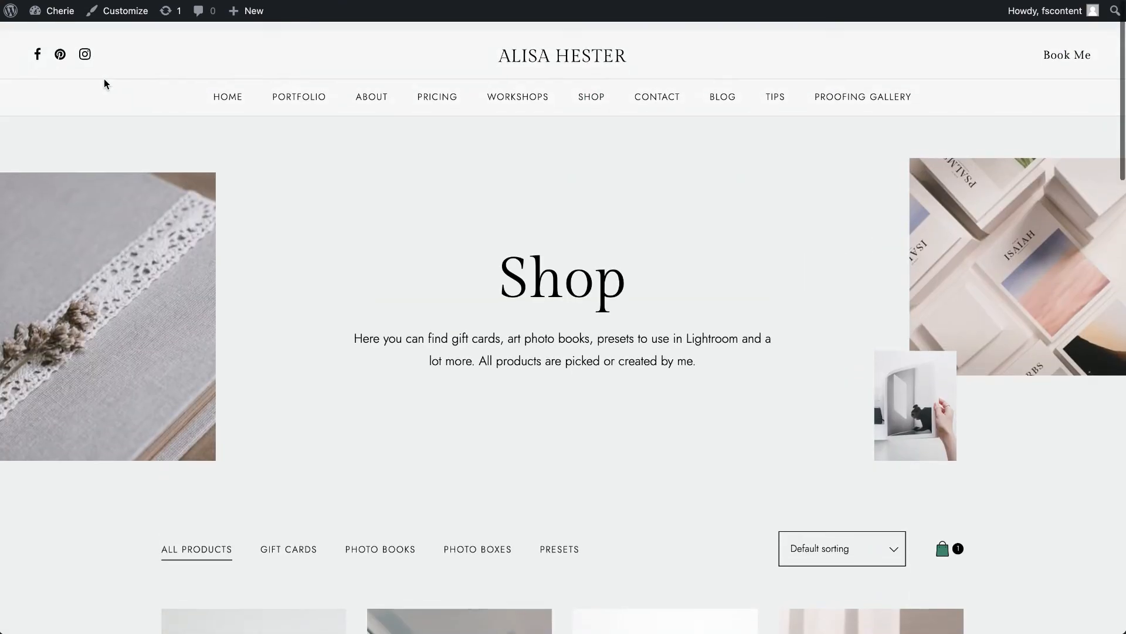
{"action": "scroll", "coordinate": [127, 372], "scroll_direction": "down", "scroll_amount": 6}
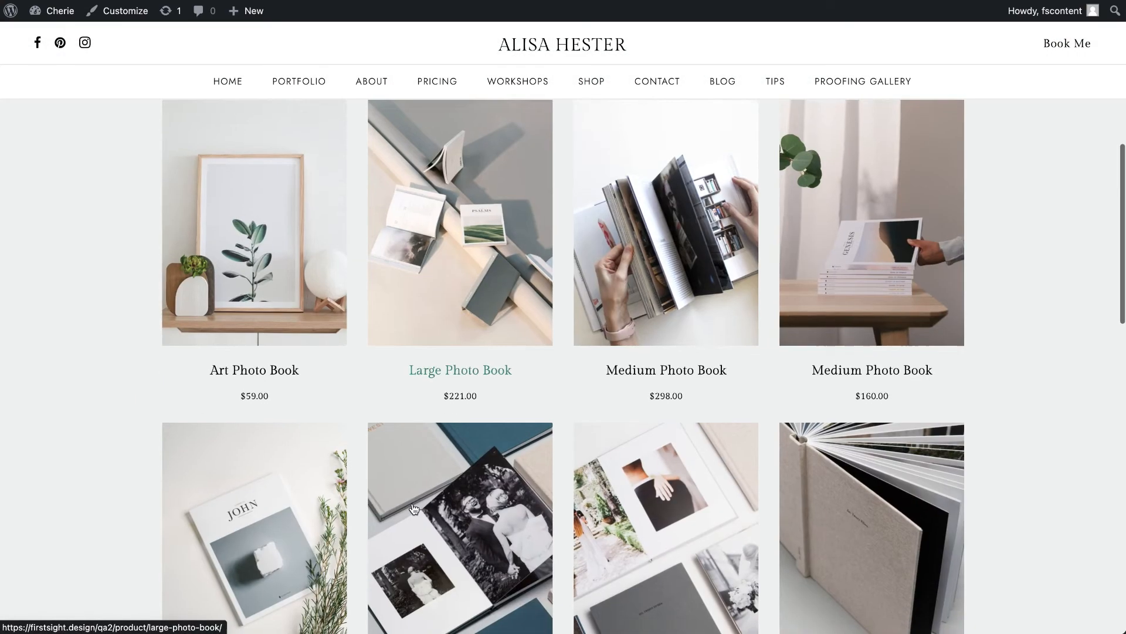
{"action": "scroll", "coordinate": [413, 504], "scroll_direction": "up", "scroll_amount": 8}
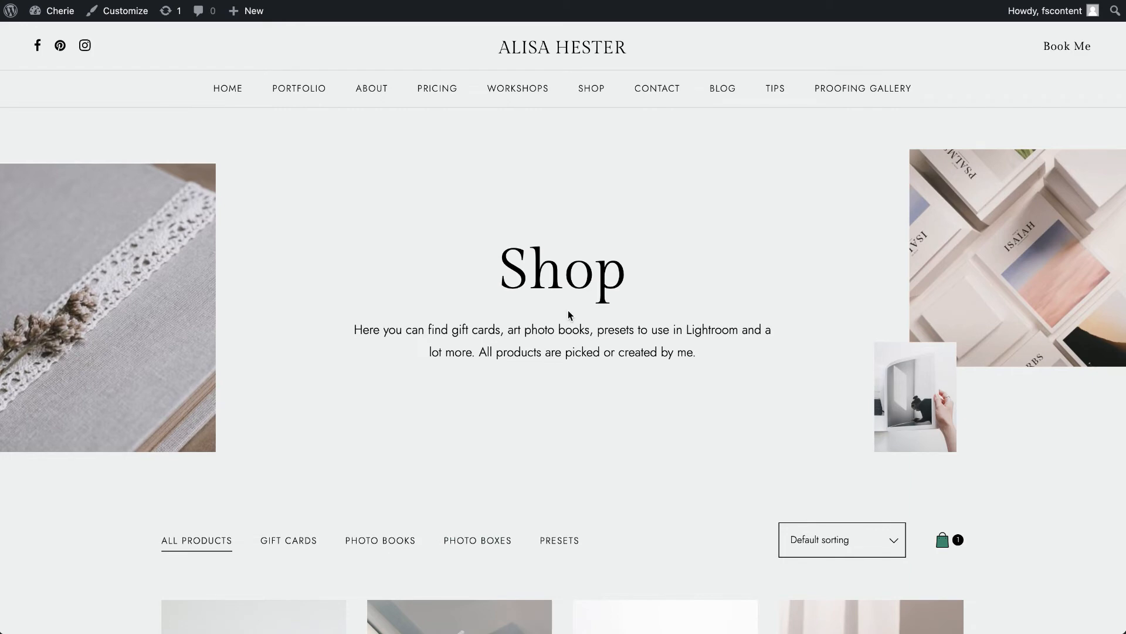
- Return to the admin area and go to the second page of the Pages list
{"action": "left_click", "coordinate": [51, 17]}
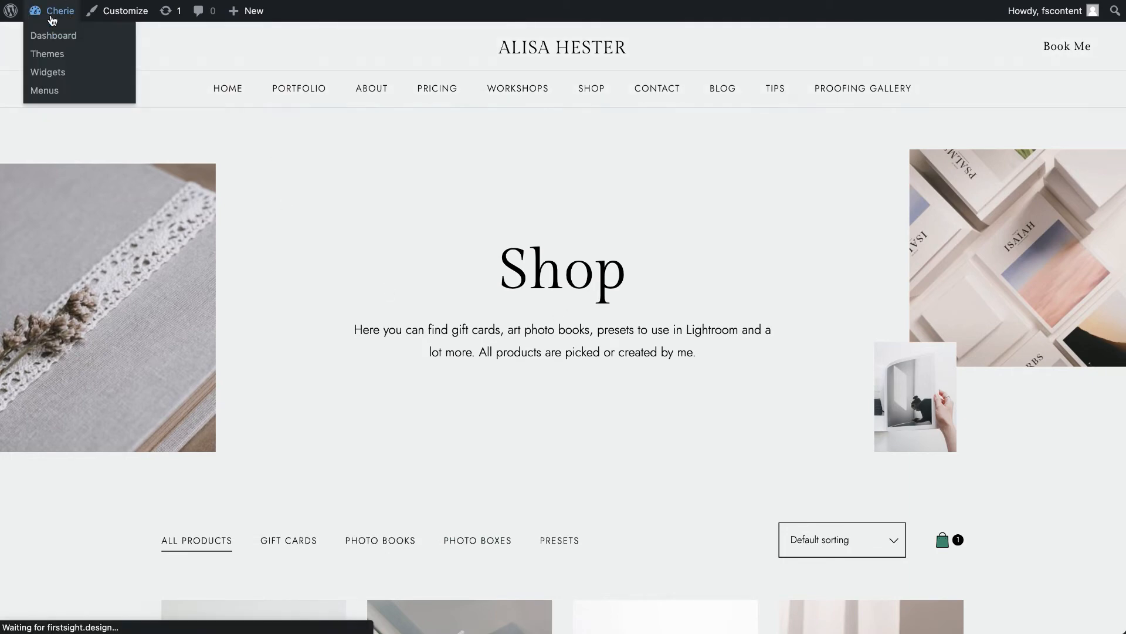
{"action": "left_click", "coordinate": [71, 204]}
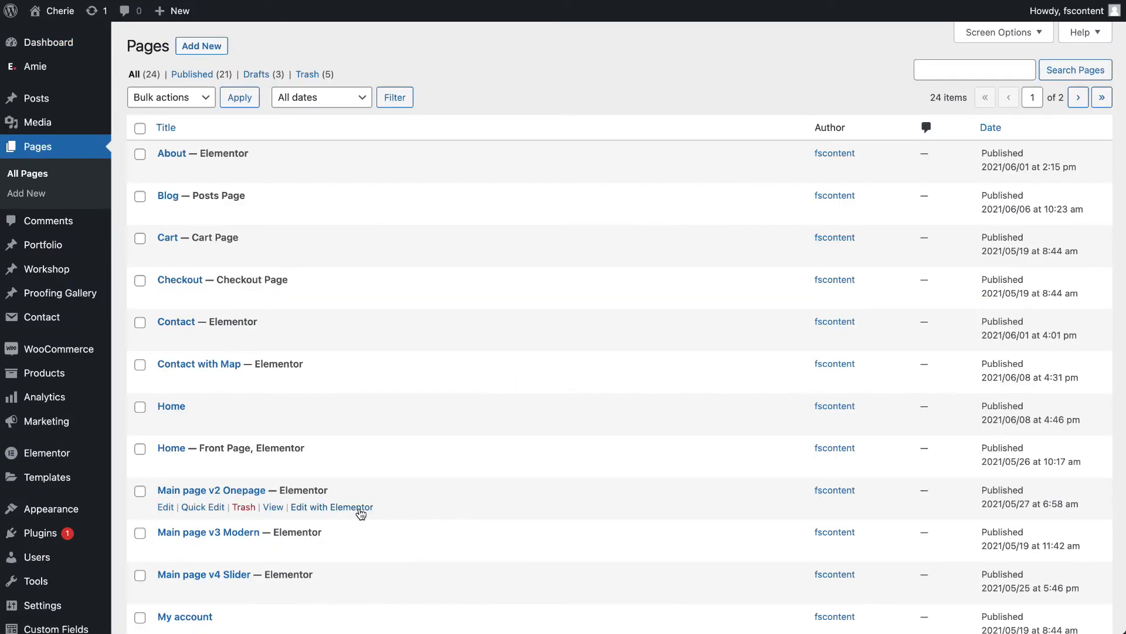
{"action": "scroll", "coordinate": [359, 510], "scroll_direction": "down", "scroll_amount": 8}
{"action": "left_click", "coordinate": [1078, 572]}
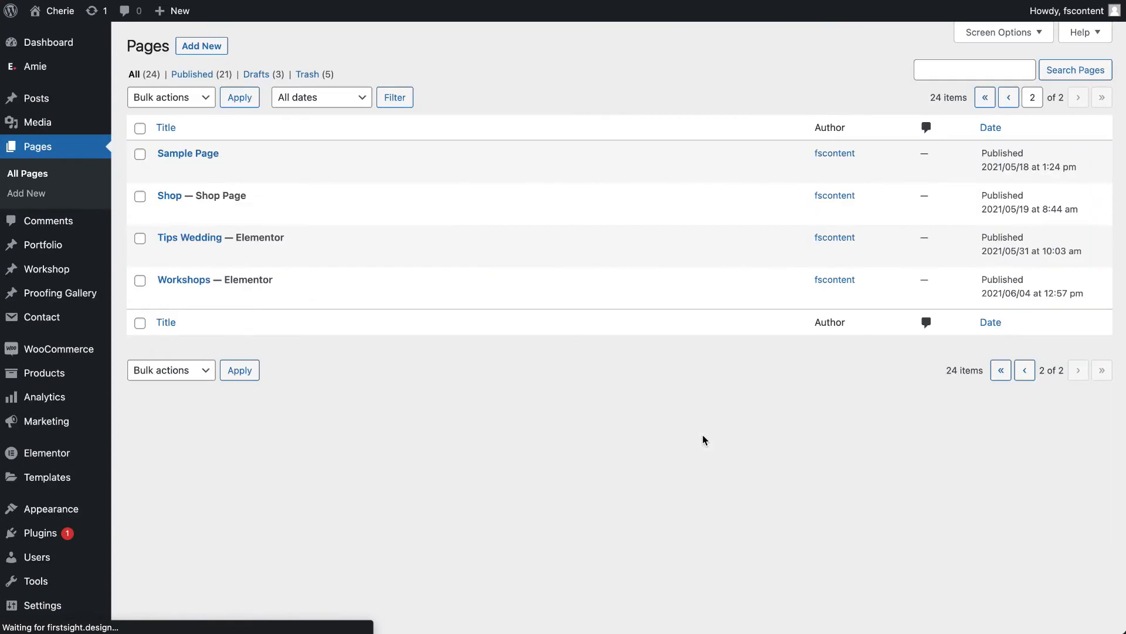
{"action": "mouse_move", "coordinate": [167, 215]}
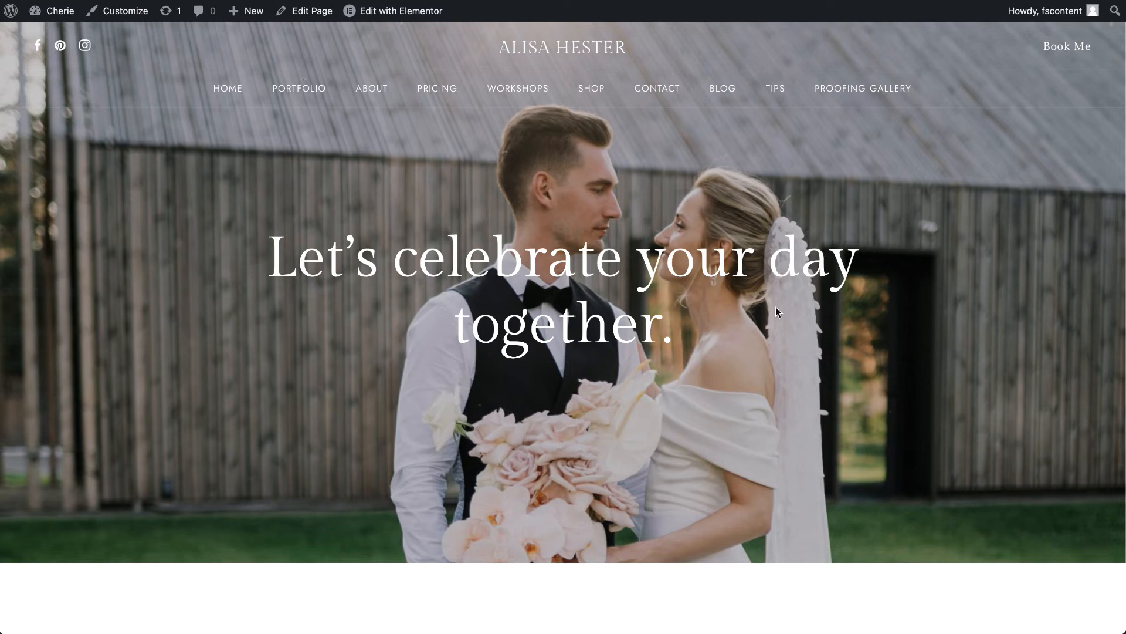
- Open the Simple Contact page on the live site
{"action": "mouse_move", "coordinate": [658, 100]}
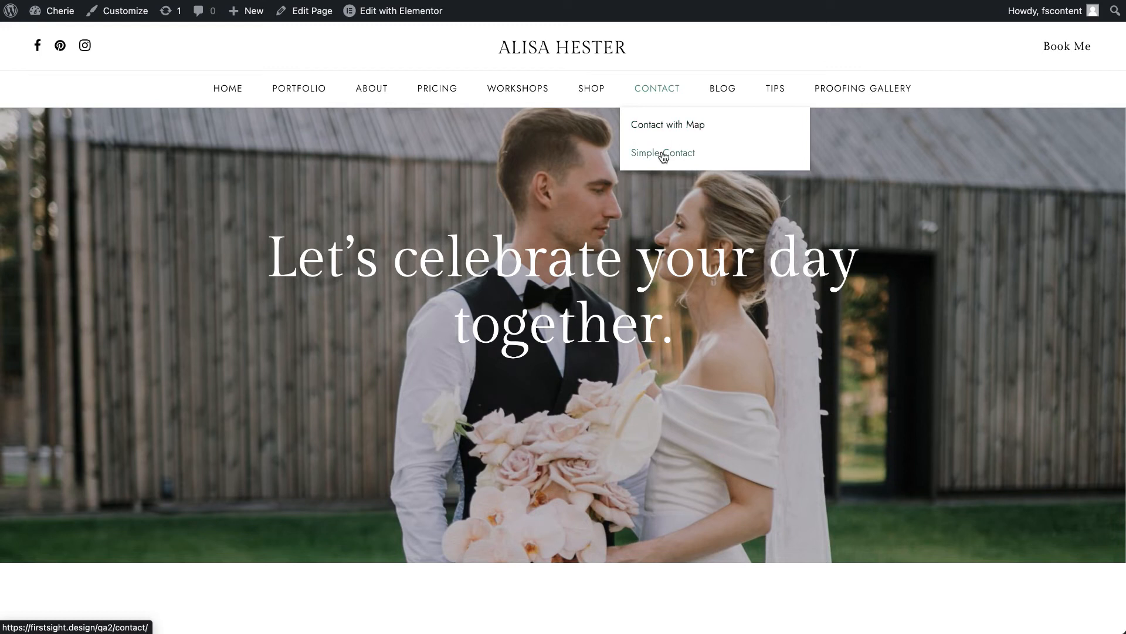
{"action": "left_click", "coordinate": [663, 154]}
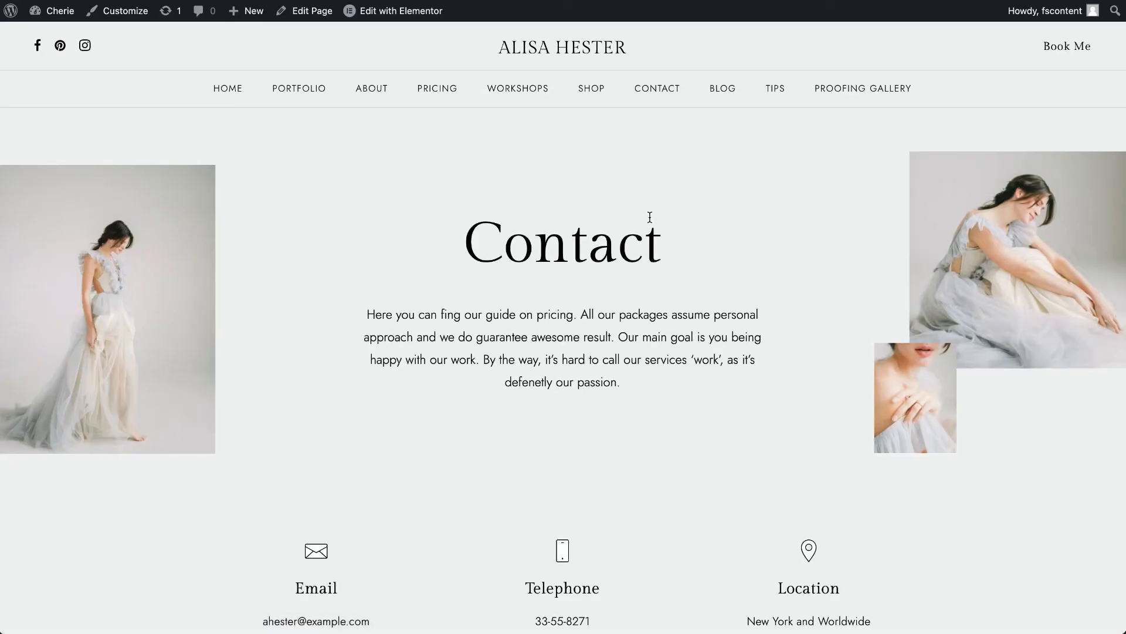
- Look over the Contact page's details and booking form, and open the page in the Elementor editor in a new tab
{"action": "scroll", "coordinate": [649, 217], "scroll_direction": "down", "scroll_amount": 10}
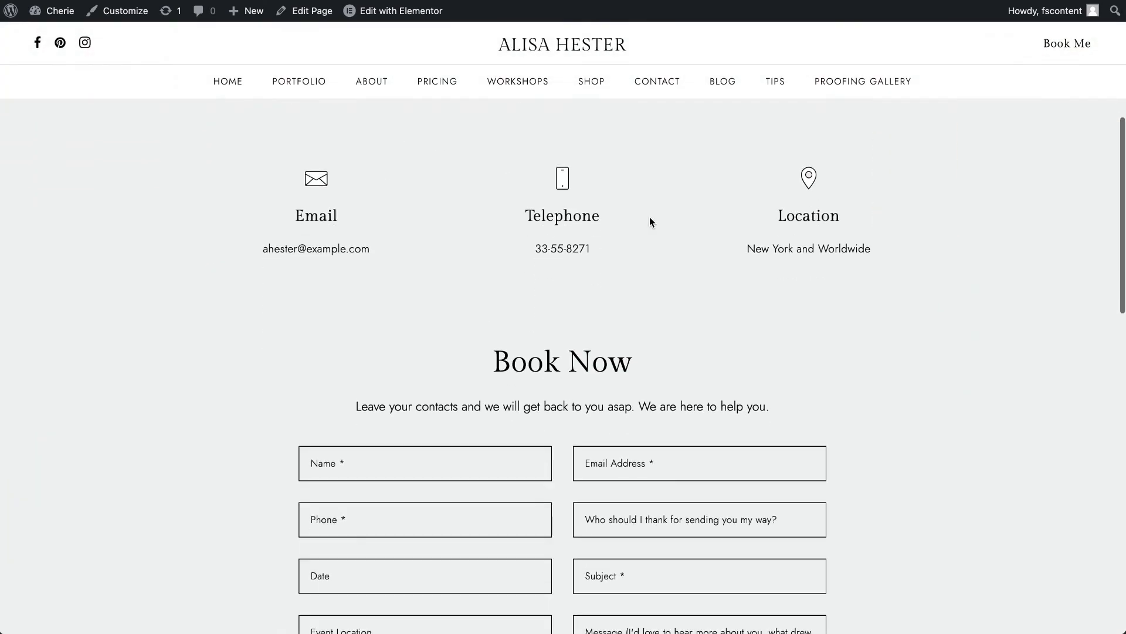
{"action": "scroll", "coordinate": [649, 221], "scroll_direction": "down", "scroll_amount": 5}
{"action": "scroll", "coordinate": [649, 221], "scroll_direction": "up", "scroll_amount": 15}
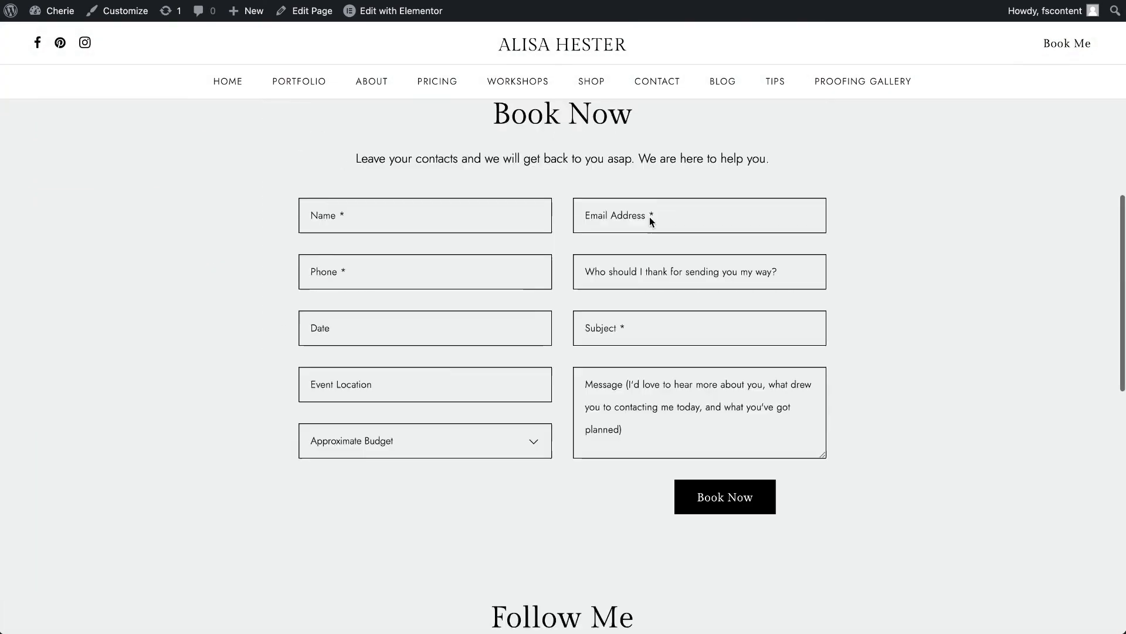
{"action": "right_click", "coordinate": [386, 13]}
{"action": "left_click", "coordinate": [422, 24]}
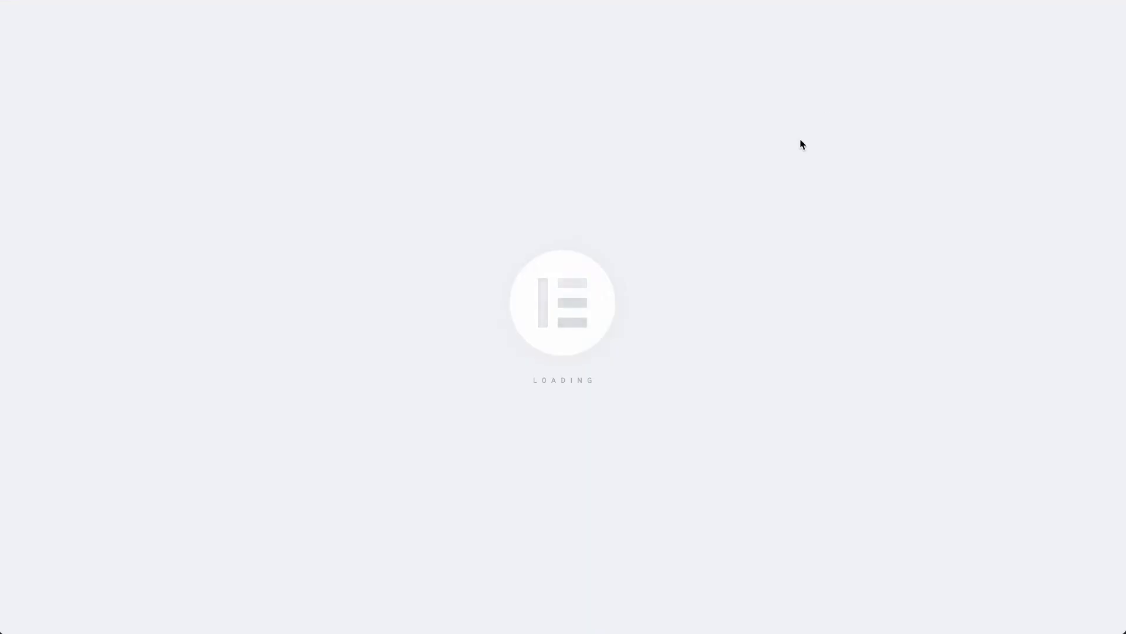
- Open the settings of the Page Header widget containing the Contact title
{"action": "scroll", "coordinate": [800, 143], "scroll_direction": "down", "scroll_amount": 1}
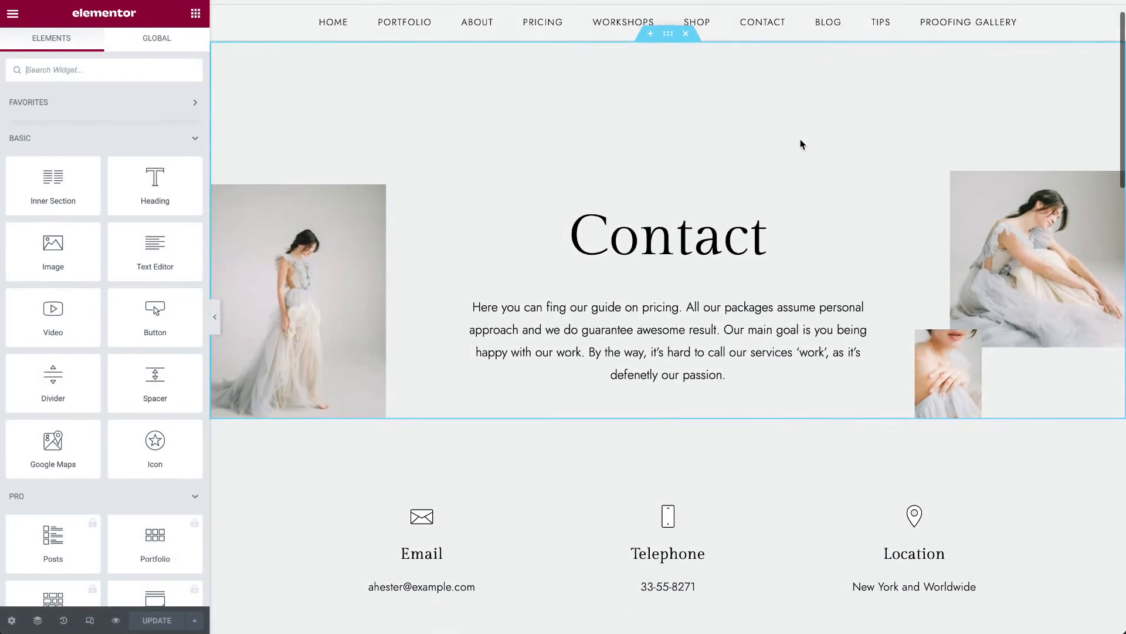
{"action": "right_click", "coordinate": [766, 194]}
{"action": "left_click", "coordinate": [786, 203]}
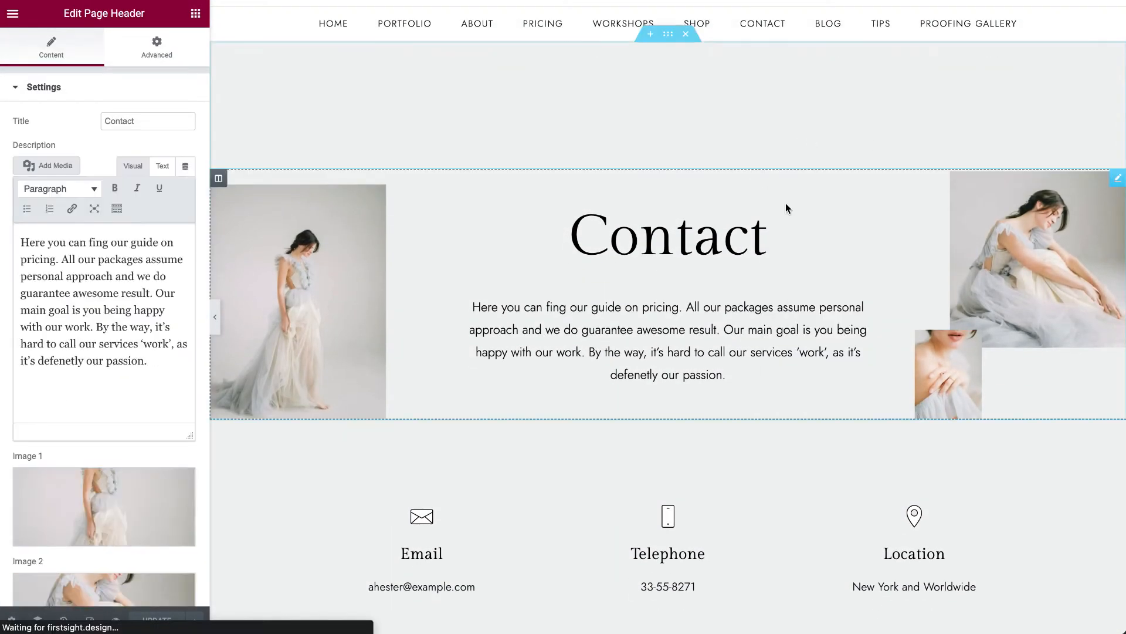
{"action": "right_click", "coordinate": [855, 198]}
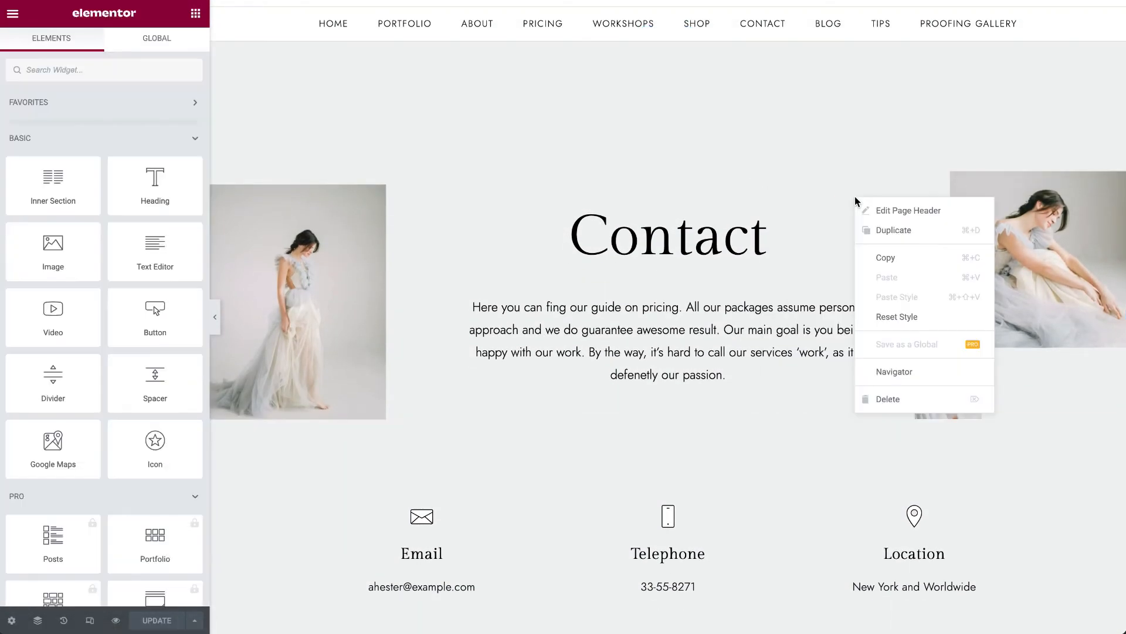
{"action": "left_click", "coordinate": [882, 210]}
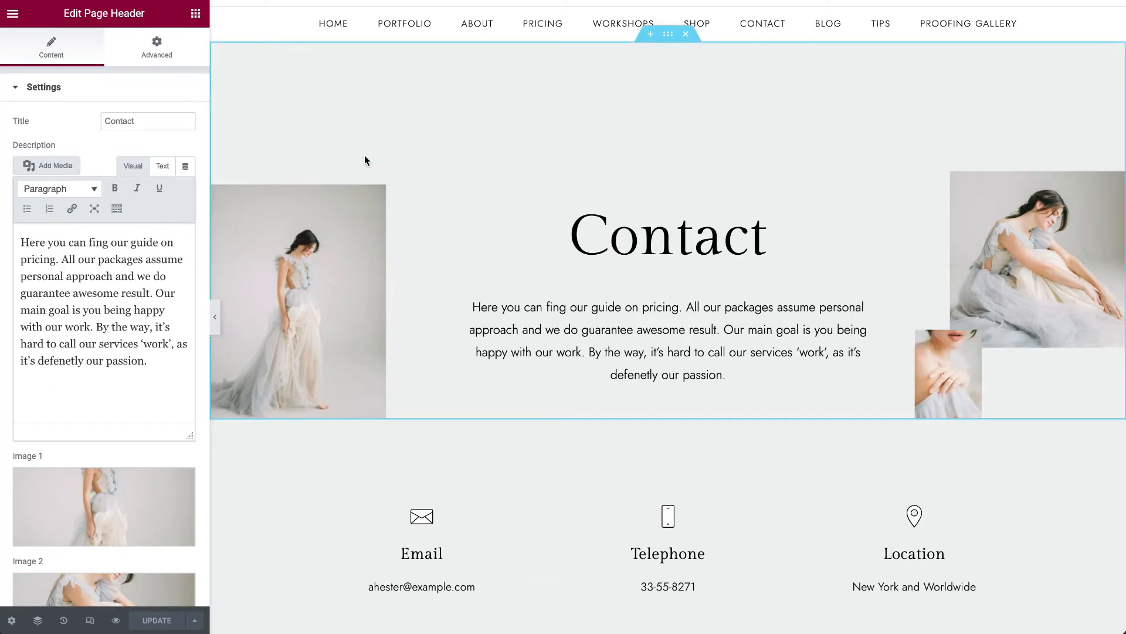
- Correct "defenetly" to "definitely" and "fing" to "find" in the page header description, and update the page
{"action": "left_click", "coordinate": [146, 338]}
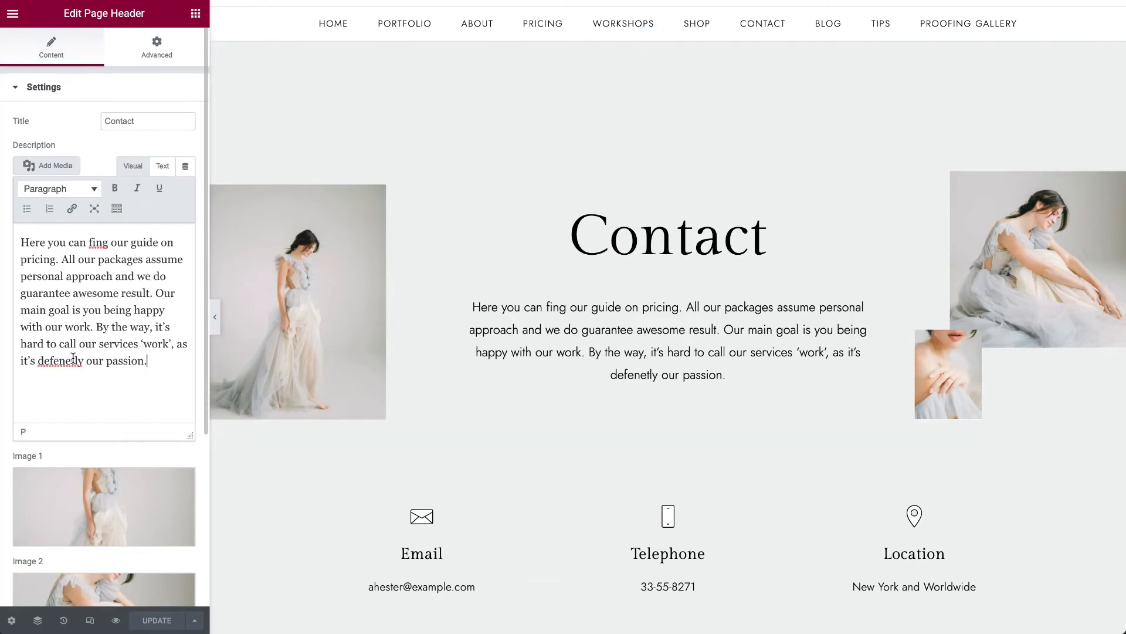
{"action": "right_click", "coordinate": [56, 364]}
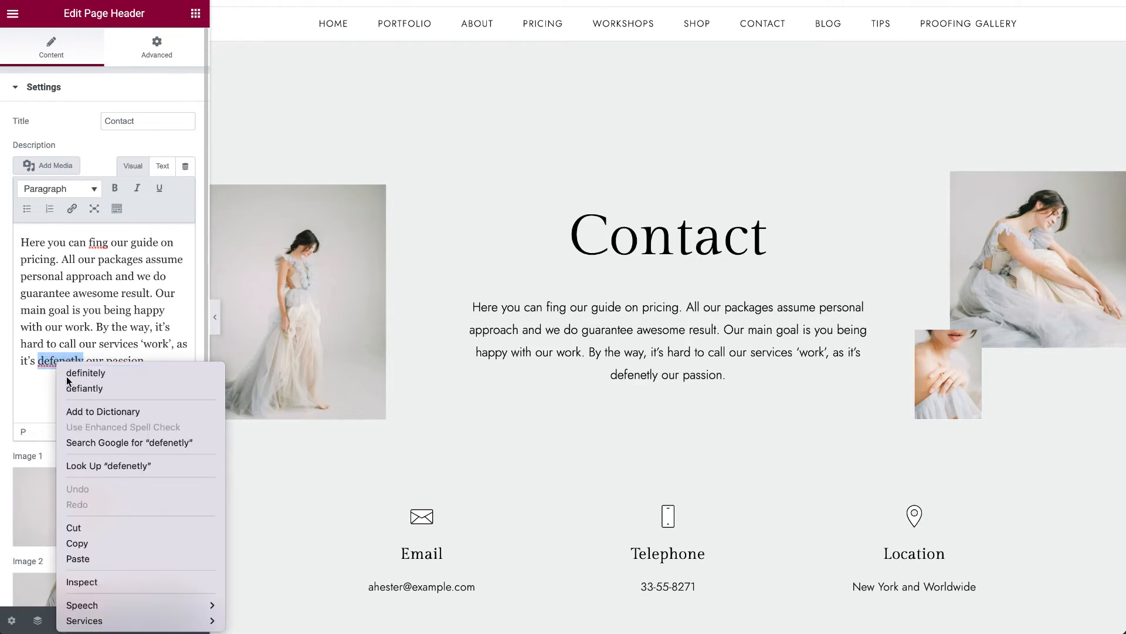
{"action": "left_click", "coordinate": [86, 372]}
{"action": "right_click", "coordinate": [101, 243]}
{"action": "key", "text": "Escape"}
{"action": "left_click", "coordinate": [103, 244]}
{"action": "key", "text": "BackSpace"}
{"action": "type", "text": "d"}
{"action": "left_click", "coordinate": [159, 363]}
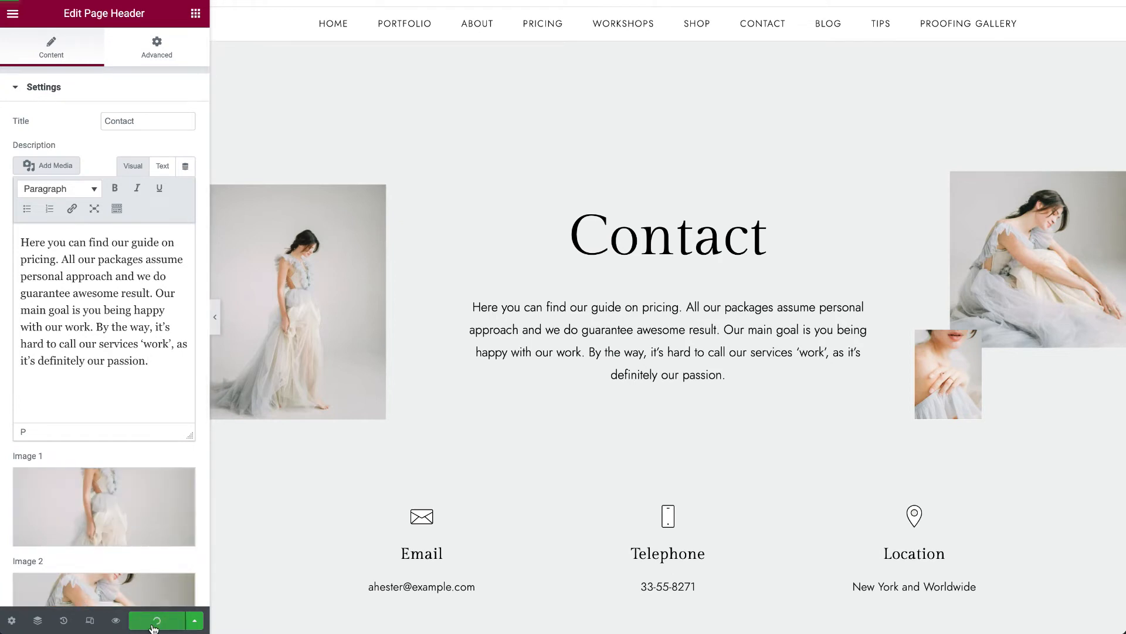
- Open the settings of the contact details widget and browse the icon library for Icon 1 without inserting an icon
{"action": "scroll", "coordinate": [117, 522], "scroll_direction": "down", "scroll_amount": 4}
{"action": "scroll", "coordinate": [555, 392], "scroll_direction": "down", "scroll_amount": 4}
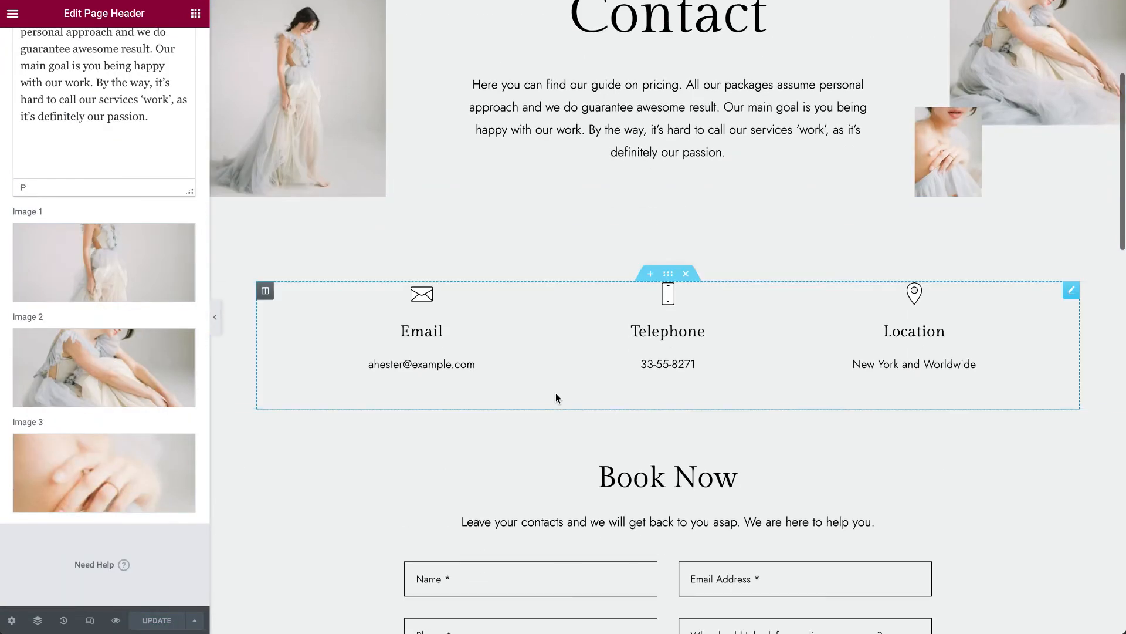
{"action": "left_click", "coordinate": [1072, 294]}
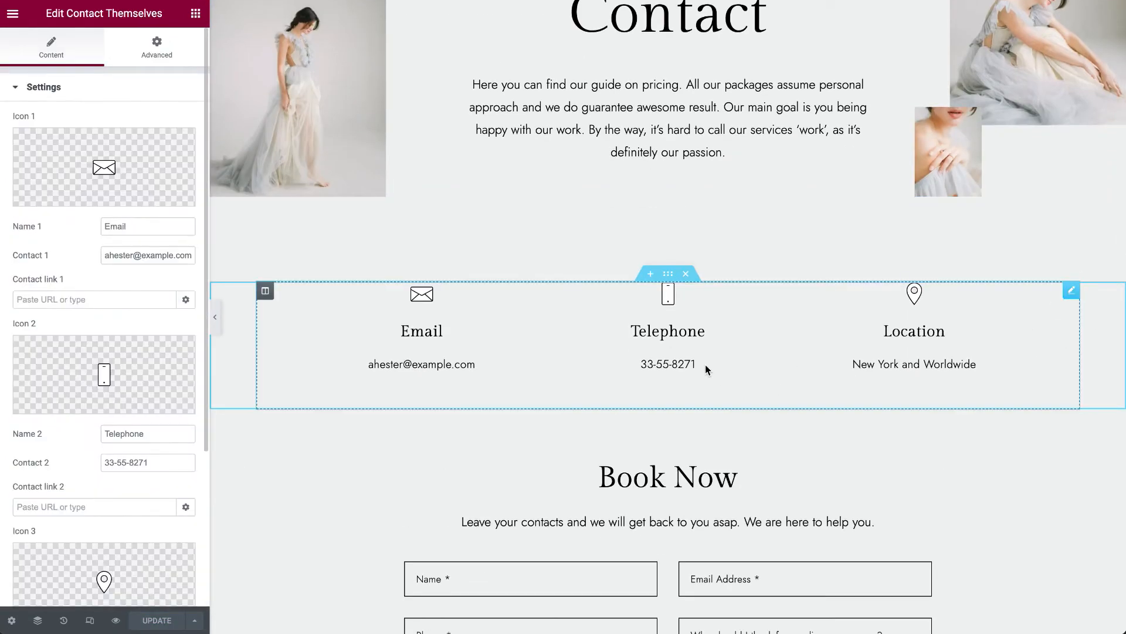
{"action": "left_click", "coordinate": [144, 179]}
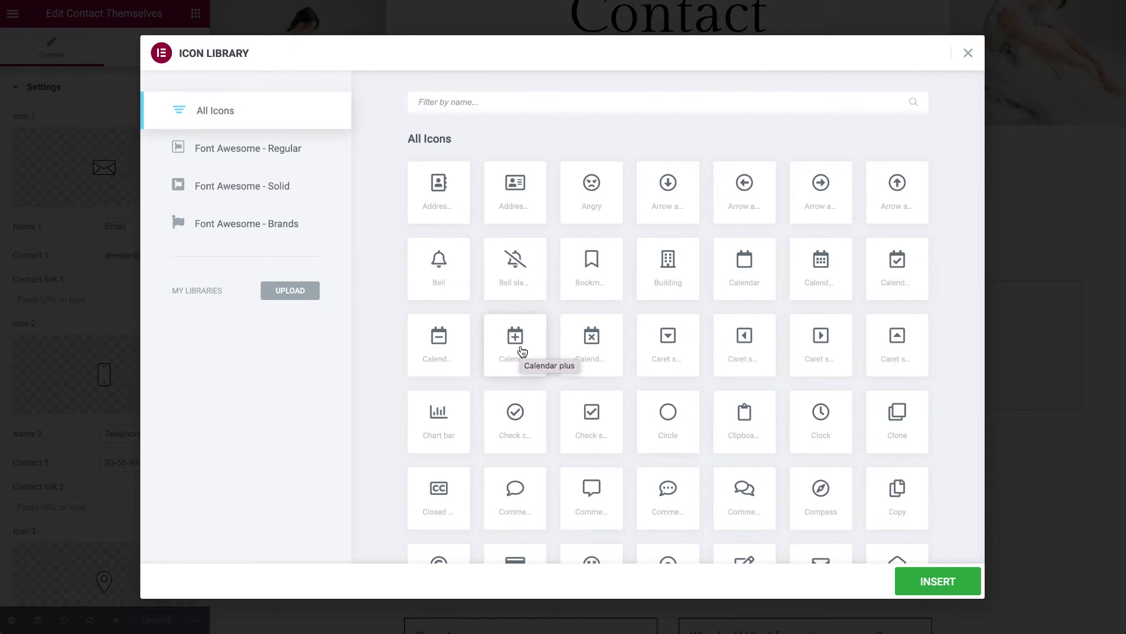
{"action": "scroll", "coordinate": [643, 407], "scroll_direction": "down", "scroll_amount": 20}
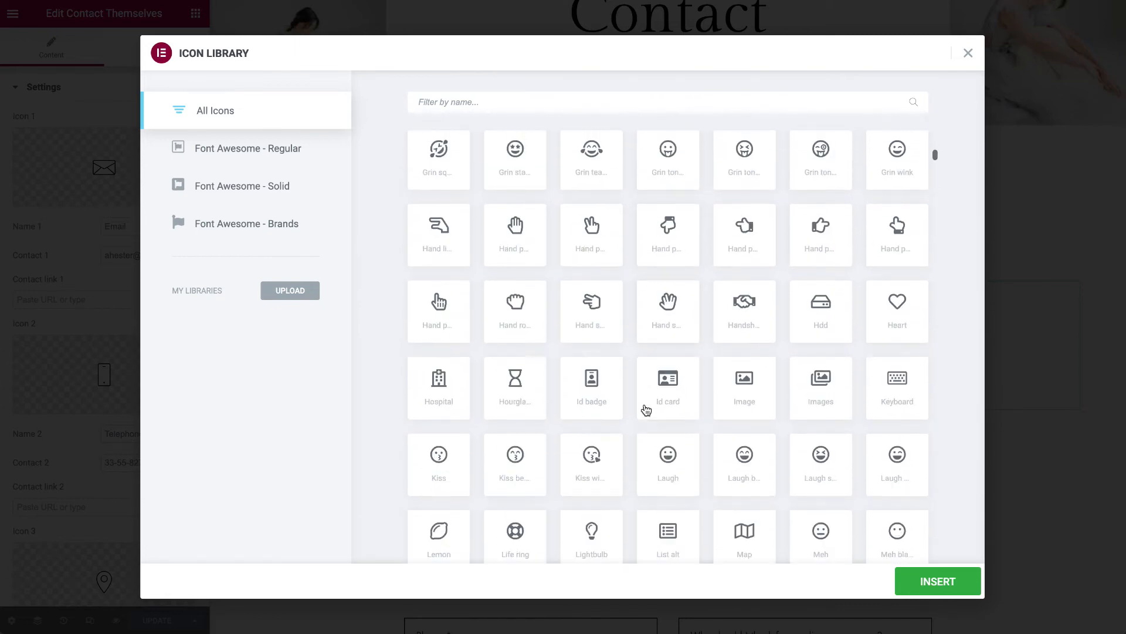
{"action": "scroll", "coordinate": [645, 409], "scroll_direction": "down", "scroll_amount": 20}
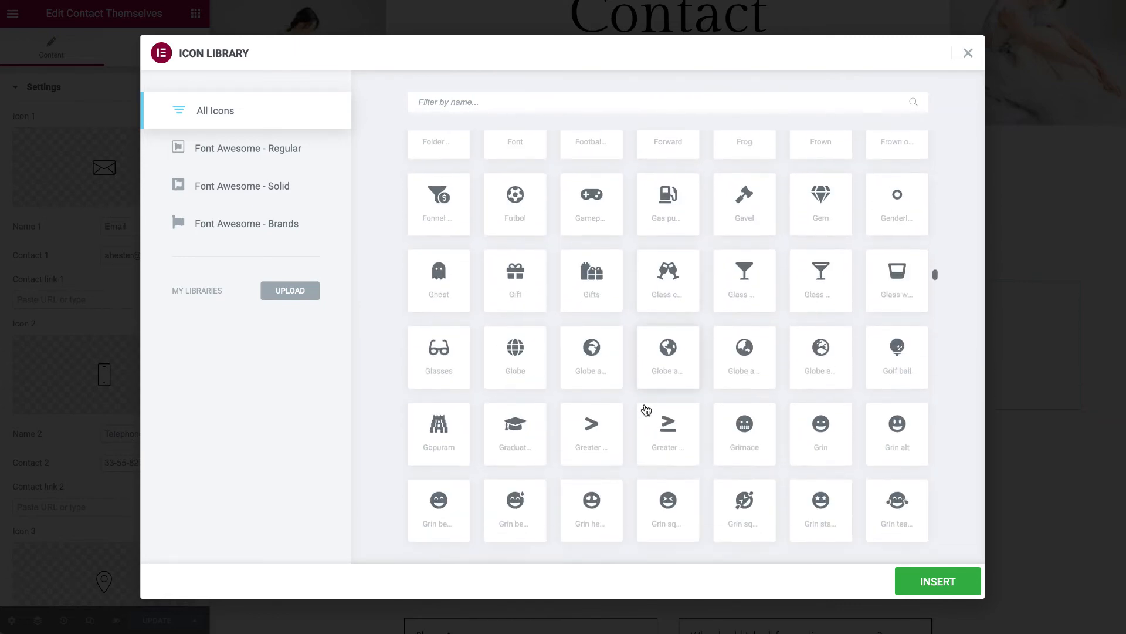
{"action": "left_click", "coordinate": [1072, 201]}
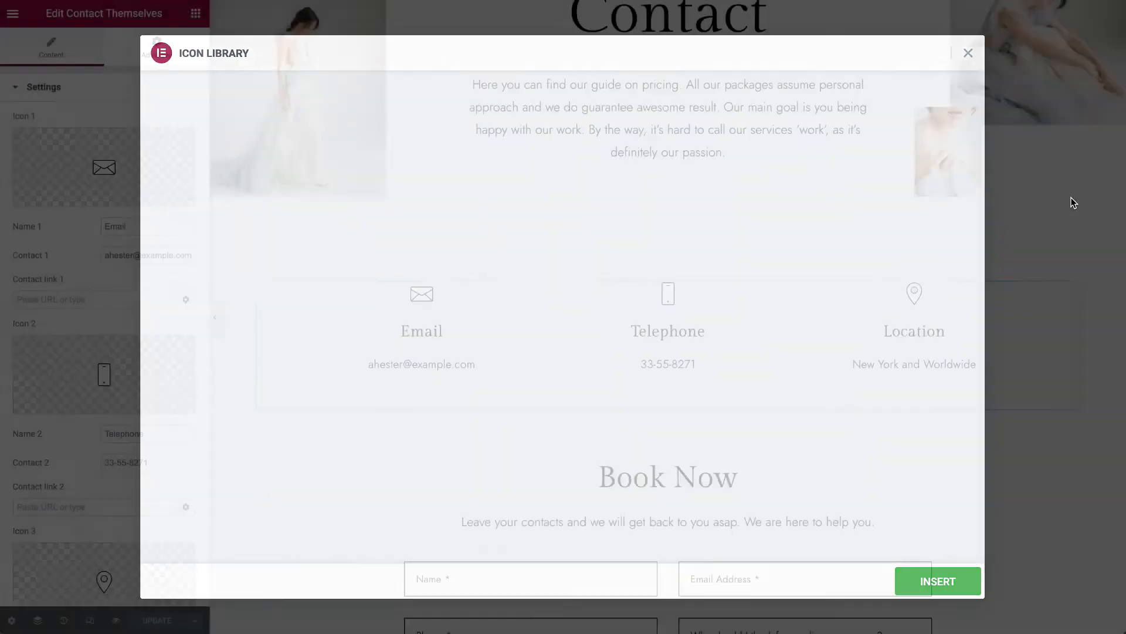
- Start an SVG upload for Icon 1, enable unfiltered file uploads, and close the media library without inserting anything
{"action": "left_click", "coordinate": [146, 198]}
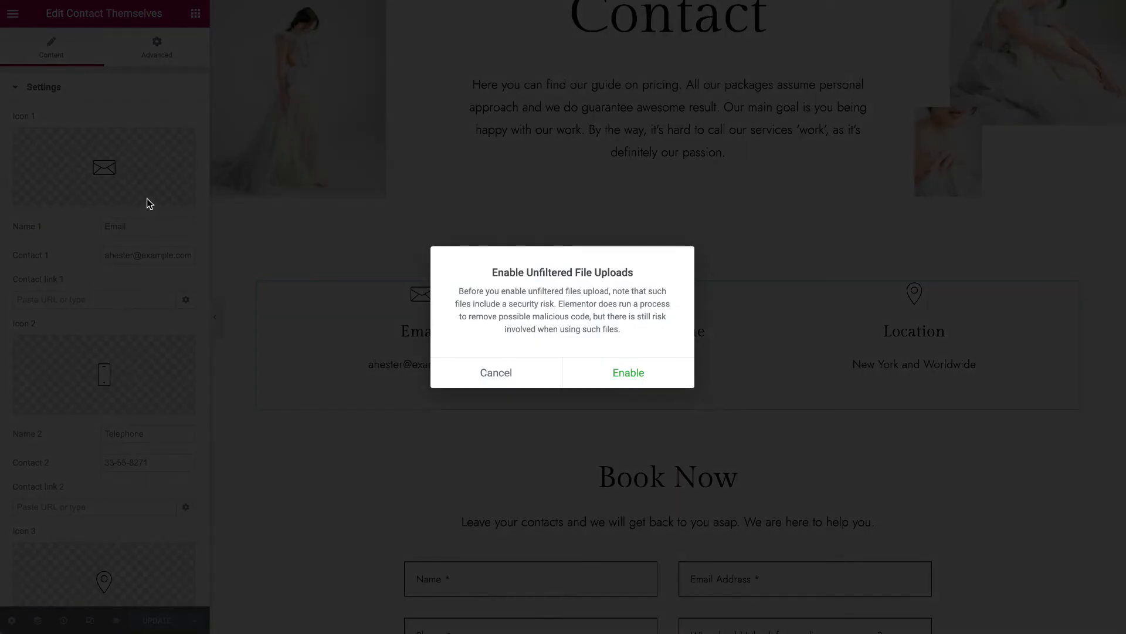
{"action": "left_click", "coordinate": [663, 366]}
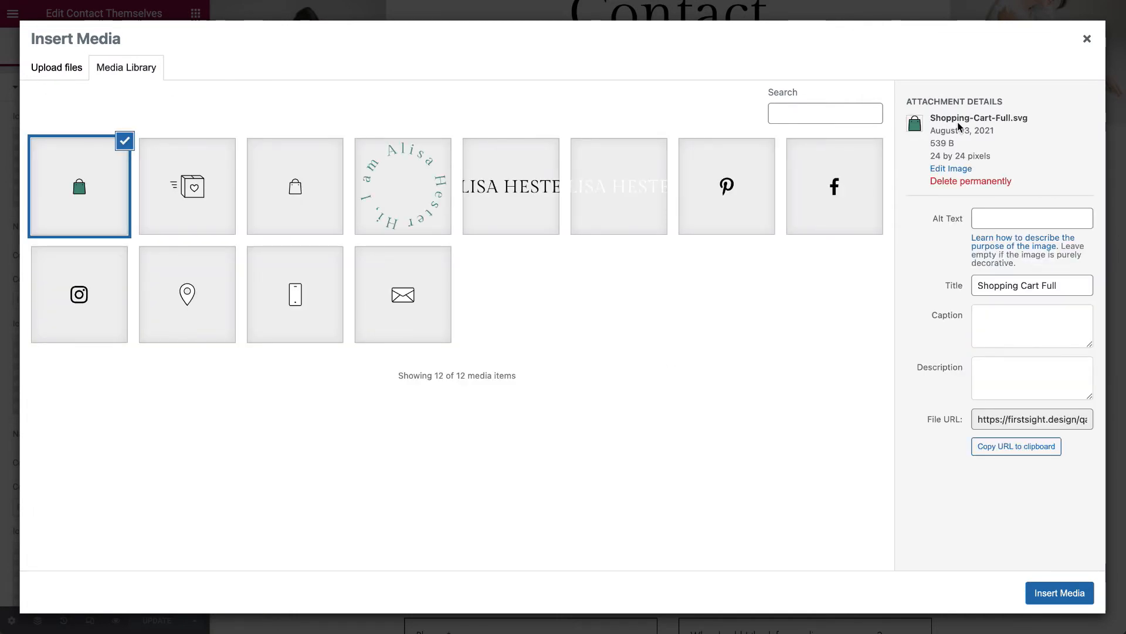
{"action": "left_click", "coordinate": [1087, 39]}
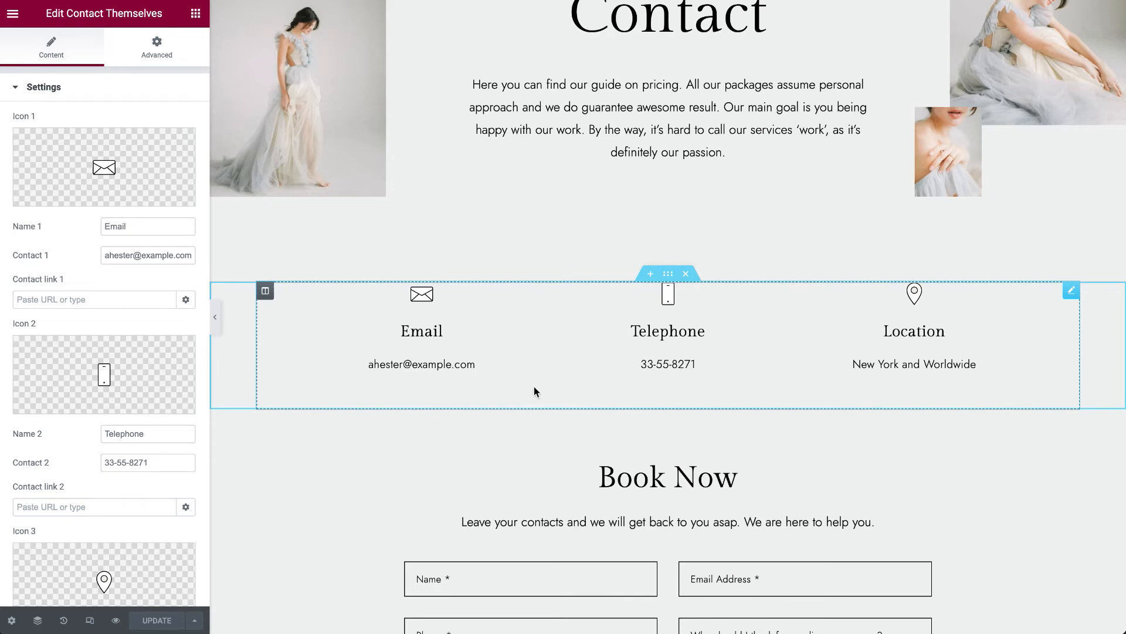
- Inspect the settings of the Book Now section's heading, intro text and form shortcode
{"action": "scroll", "coordinate": [534, 390], "scroll_direction": "down", "scroll_amount": 1}
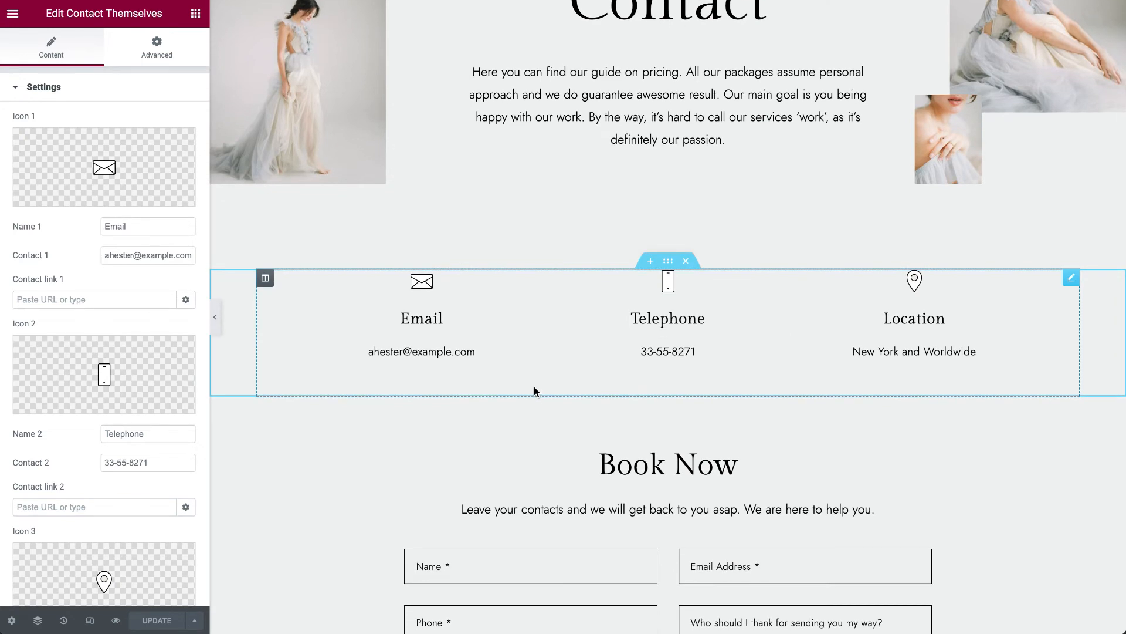
{"action": "scroll", "coordinate": [534, 389], "scroll_direction": "down", "scroll_amount": 2}
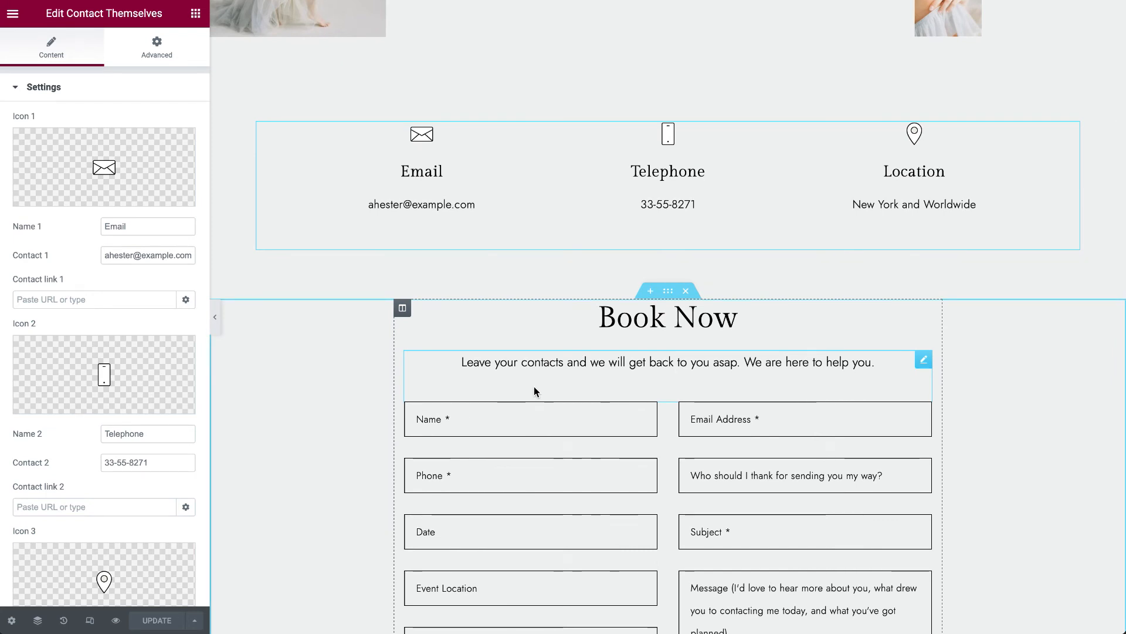
{"action": "scroll", "coordinate": [533, 390], "scroll_direction": "down", "scroll_amount": 1}
{"action": "scroll", "coordinate": [534, 391], "scroll_direction": "down", "scroll_amount": 2}
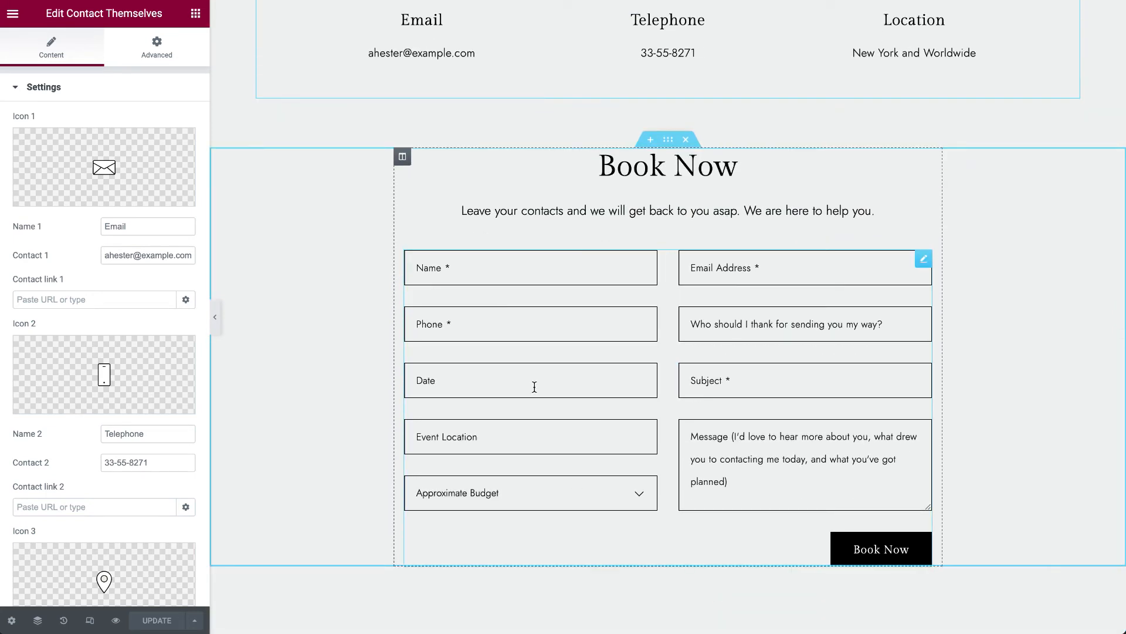
{"action": "left_click", "coordinate": [924, 156]}
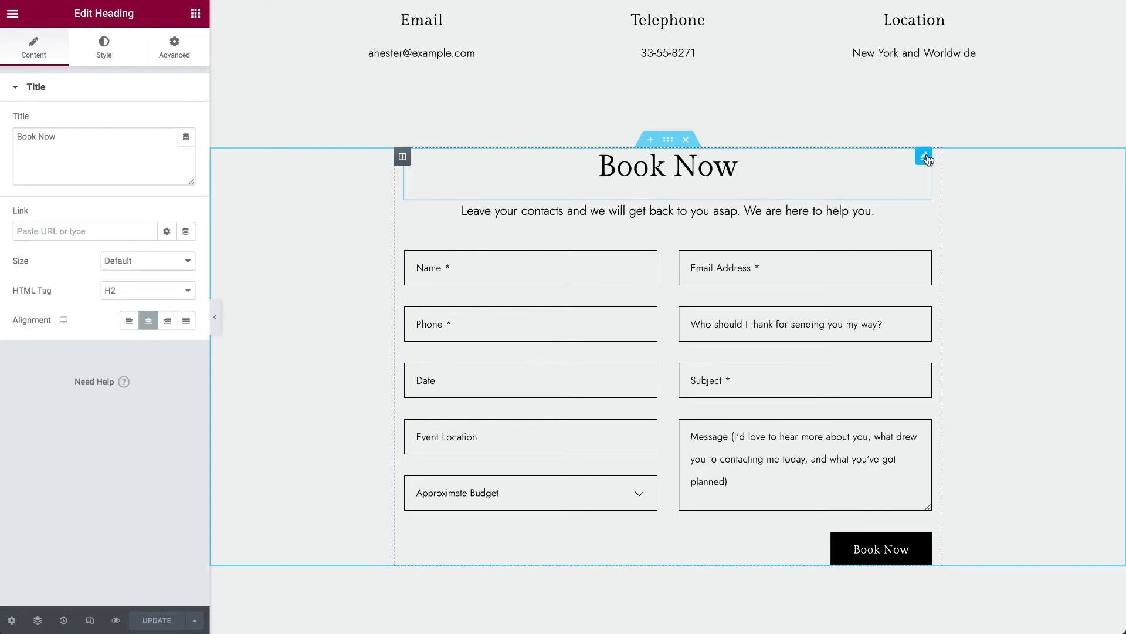
{"action": "left_click", "coordinate": [919, 212]}
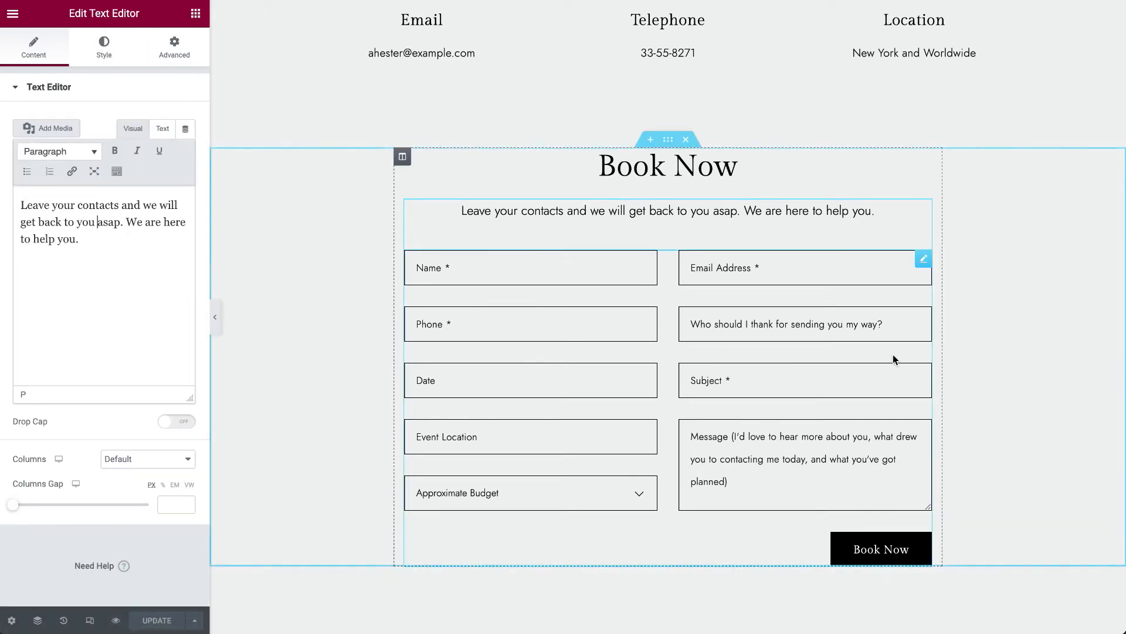
{"action": "left_click", "coordinate": [924, 258]}
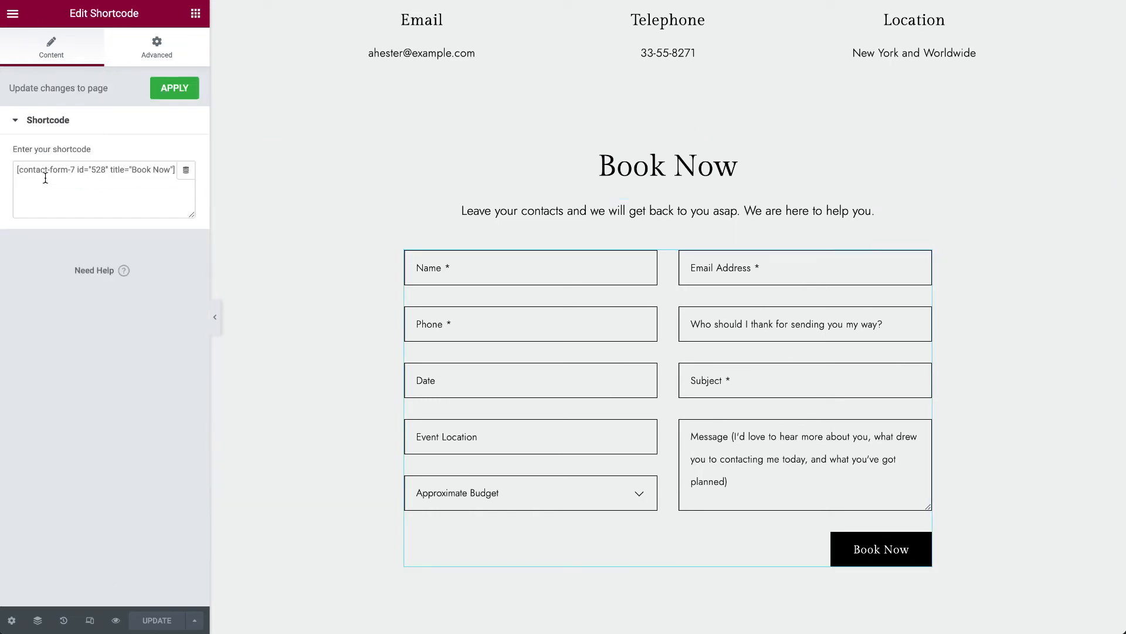
{"action": "left_click_drag", "start_coordinate": [17, 170], "coordinate": [253, 176]}
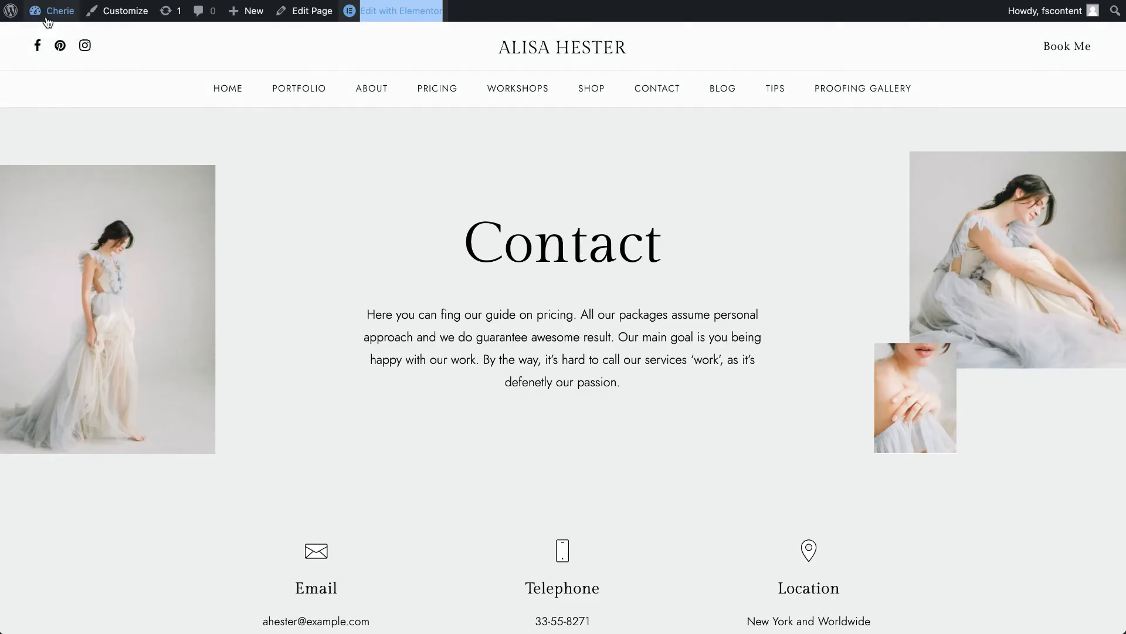
- Go to the site's admin dashboard and open the Book Now contact form for editing
{"action": "left_click", "coordinate": [47, 19]}
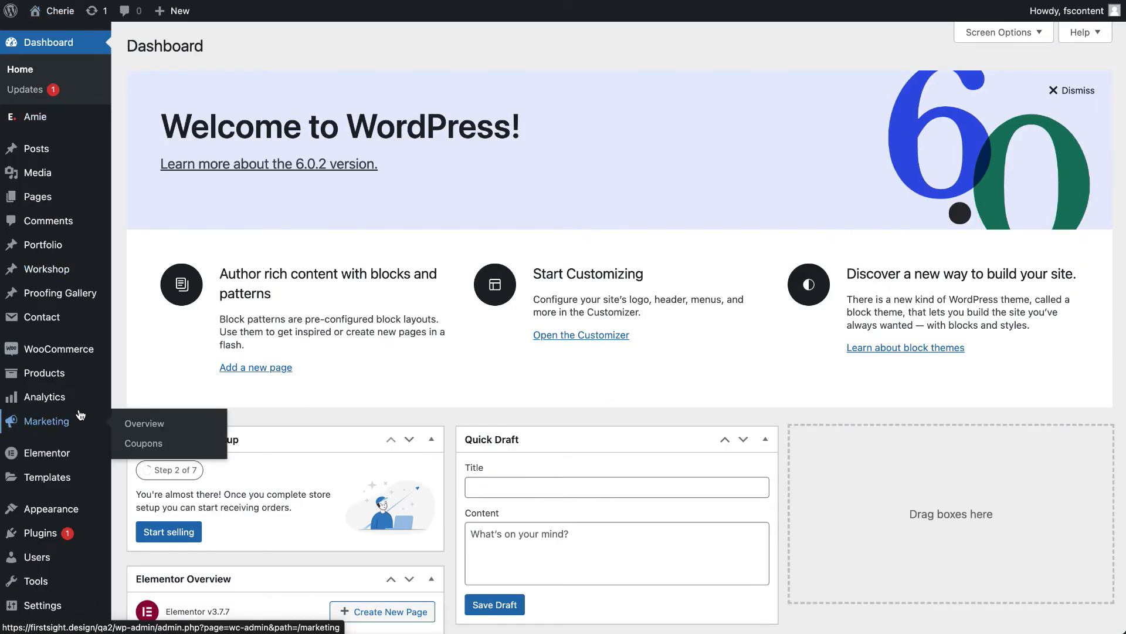
{"action": "mouse_move", "coordinate": [43, 321]}
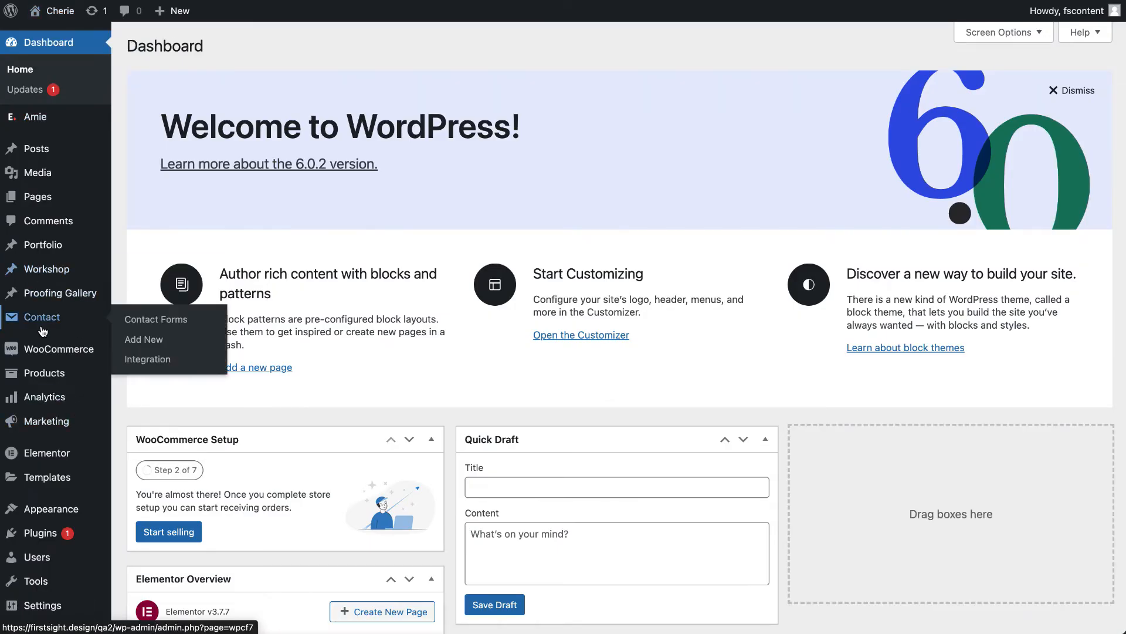
{"action": "left_click", "coordinate": [43, 321]}
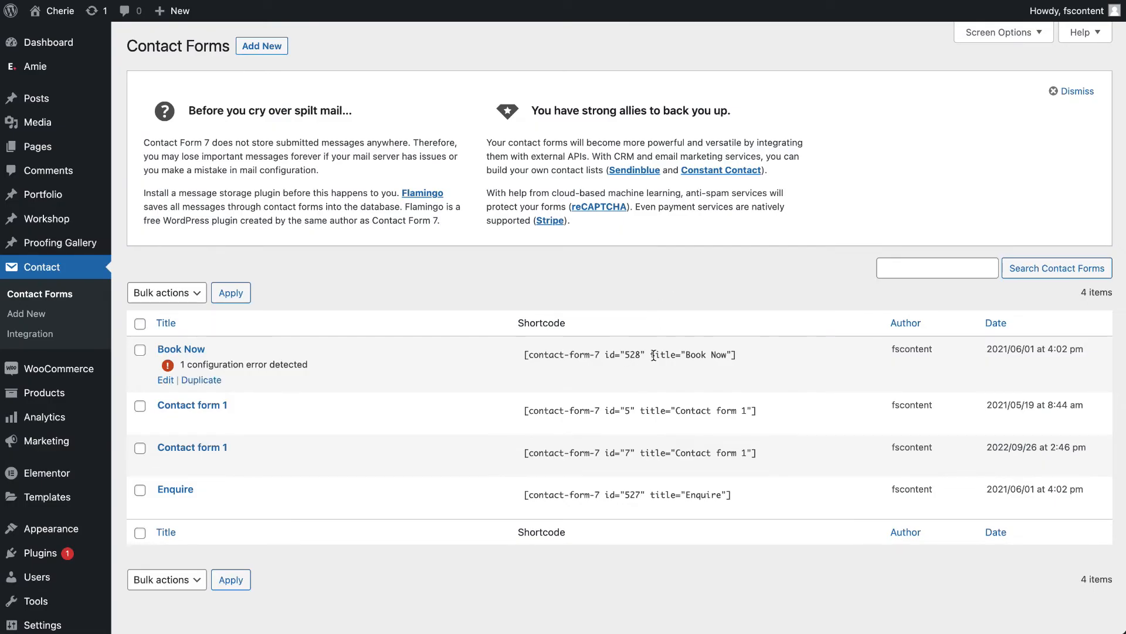
{"action": "left_click", "coordinate": [166, 380]}
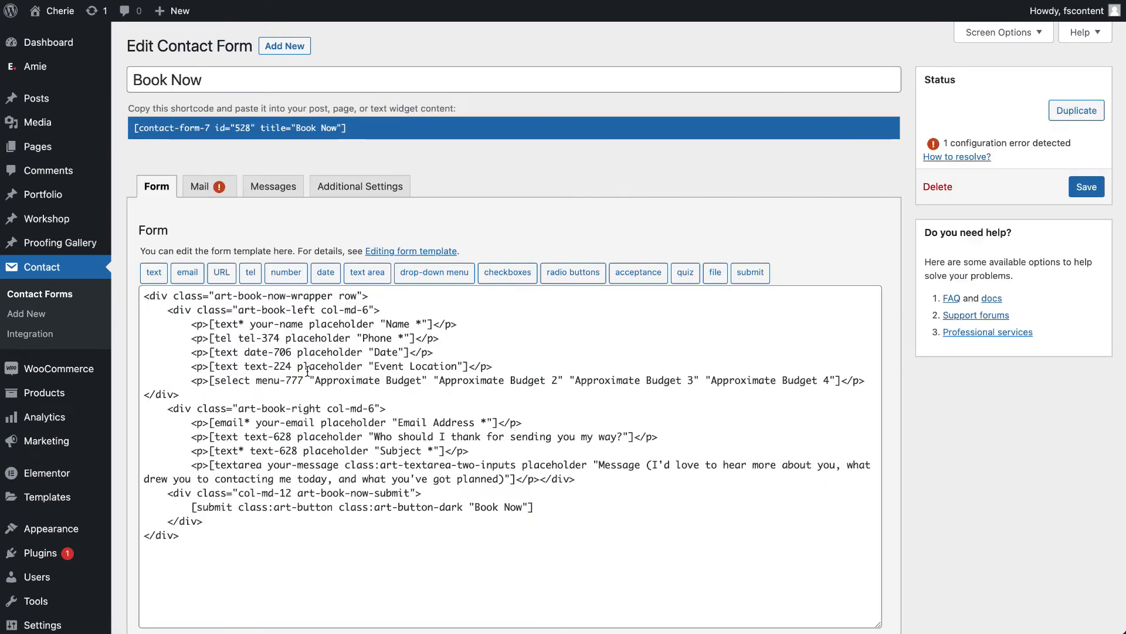
- Review the field placeholders in the Book Now form template, including Name, Phone and Event Location, and return to the contact forms list
{"action": "scroll", "coordinate": [313, 493], "scroll_direction": "down", "scroll_amount": 2}
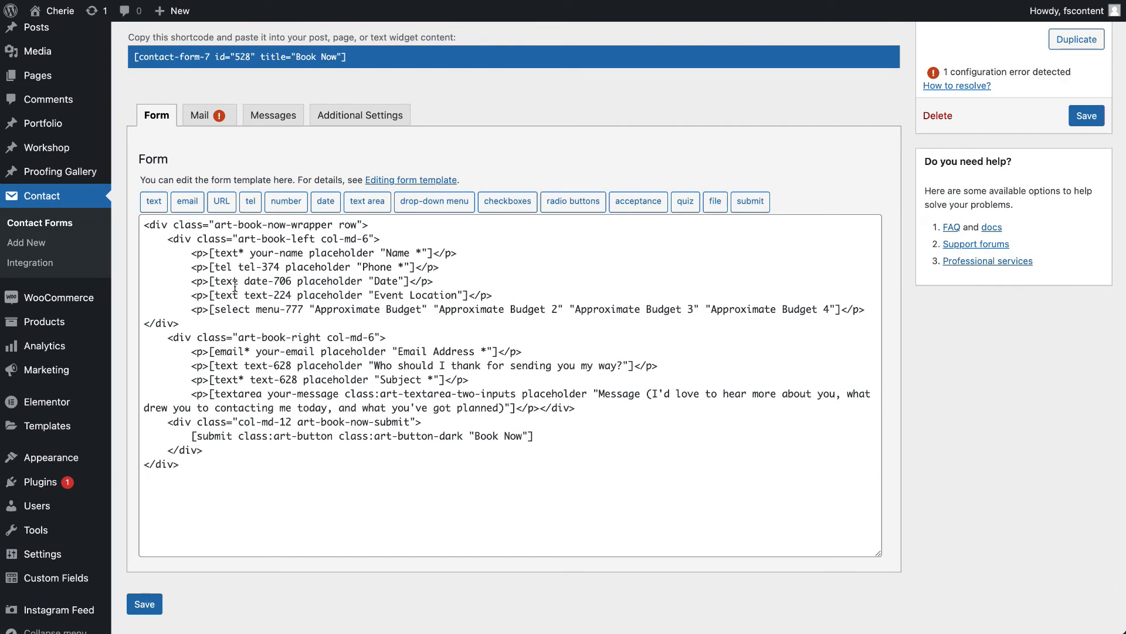
{"action": "left_click_drag", "start_coordinate": [386, 253], "coordinate": [412, 251]}
{"action": "left_click", "coordinate": [370, 267]}
{"action": "left_click_drag", "start_coordinate": [376, 291], "coordinate": [457, 288]}
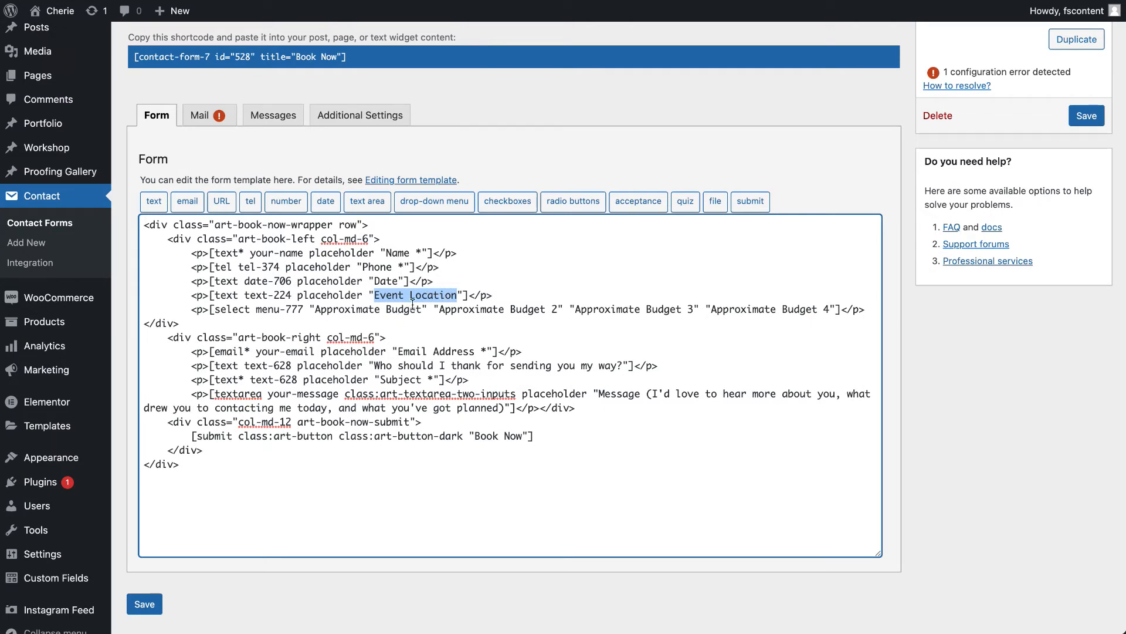
{"action": "left_click", "coordinate": [53, 229]}
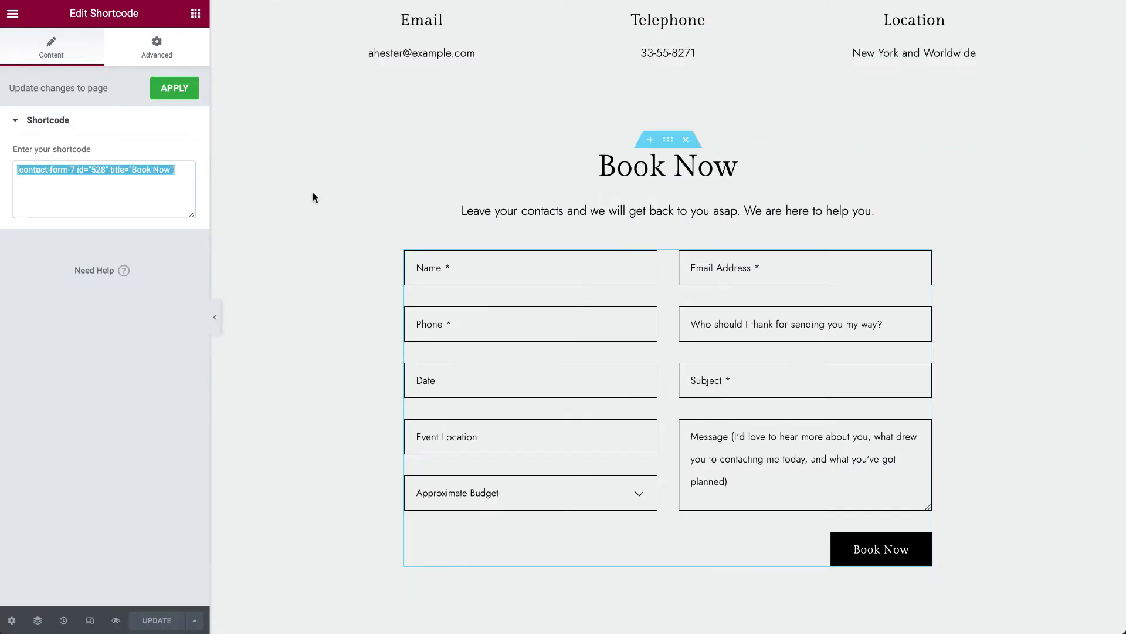
- Apply the Book Now form's shortcode in the Elementor editor, and open the live site's home page from the admin area
{"action": "left_click", "coordinate": [184, 94]}
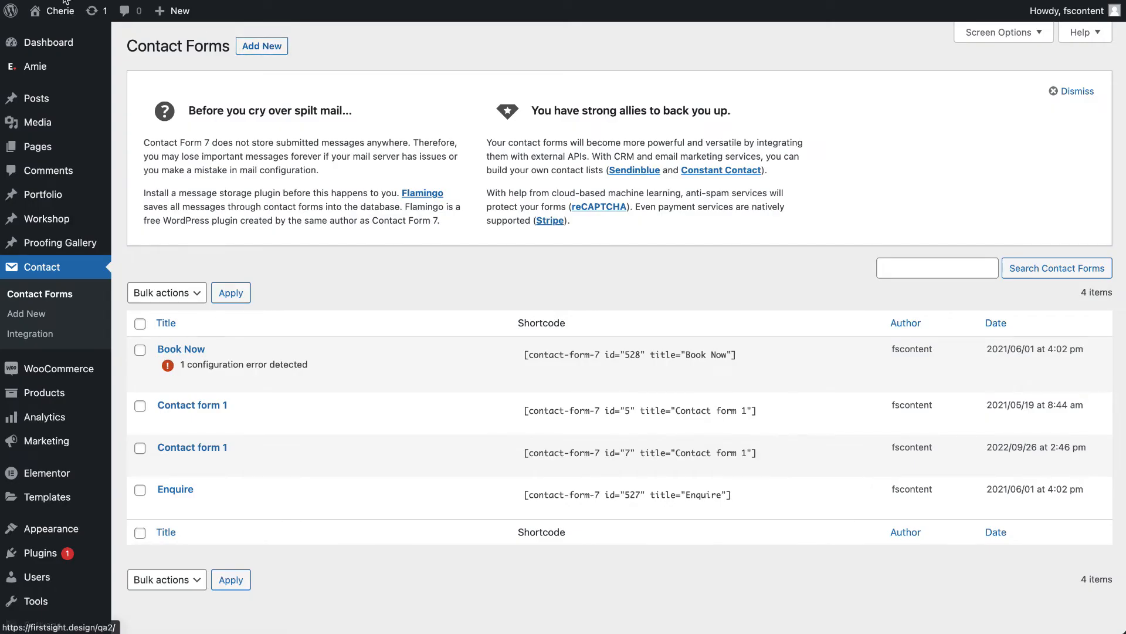
{"action": "left_click", "coordinate": [57, 10]}
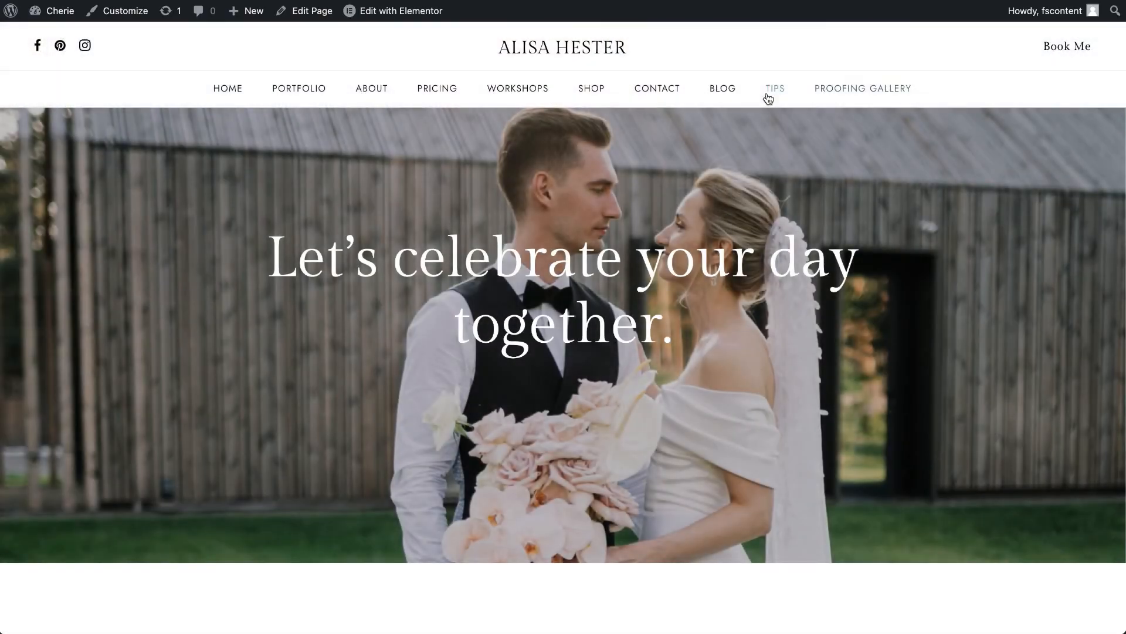
- Open the live site's Contact page, look over its map, and open the page's Elementor editor in a new tab
{"action": "left_click", "coordinate": [768, 89]}
{"action": "mouse_move", "coordinate": [657, 89]}
{"action": "left_click", "coordinate": [663, 122]}
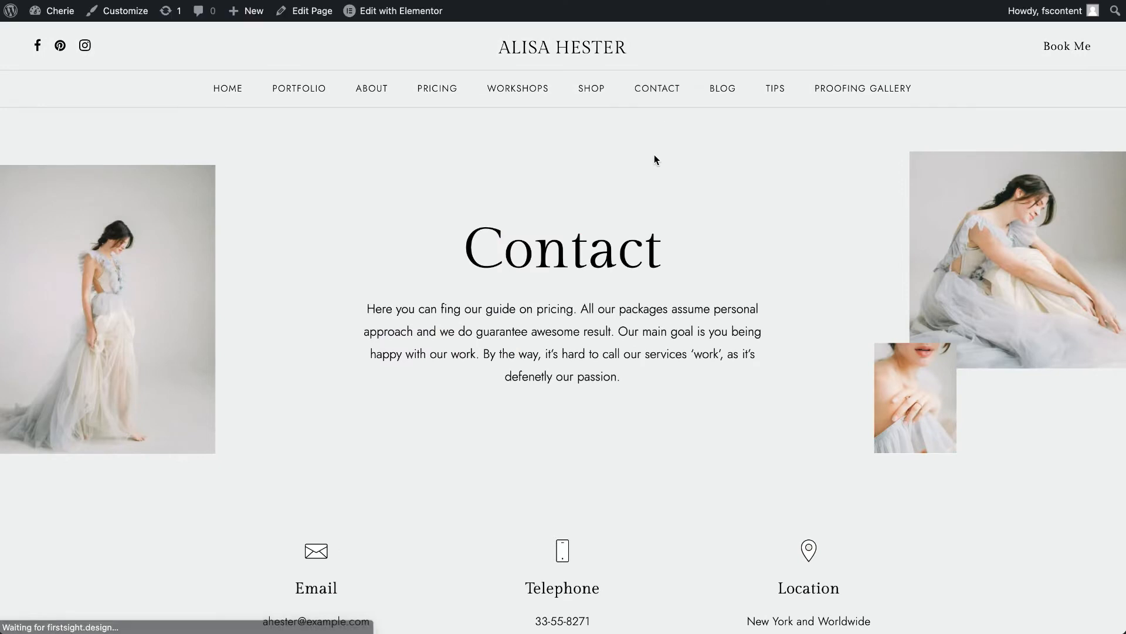
{"action": "scroll", "coordinate": [655, 160], "scroll_direction": "down", "scroll_amount": 10}
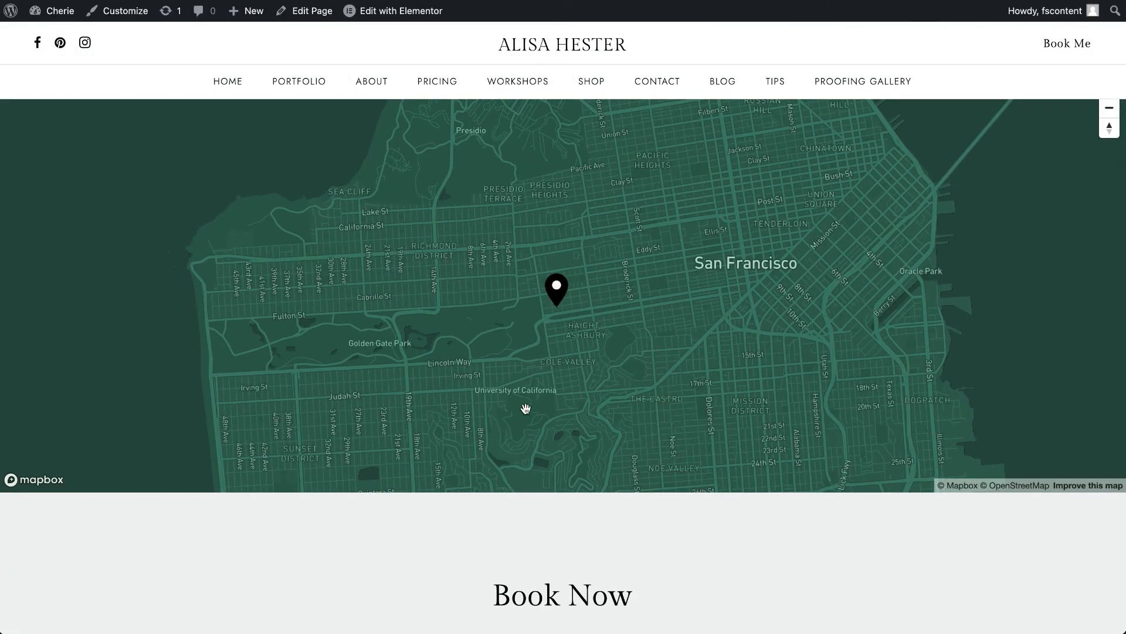
{"action": "scroll", "coordinate": [382, 467], "scroll_direction": "up", "scroll_amount": 1}
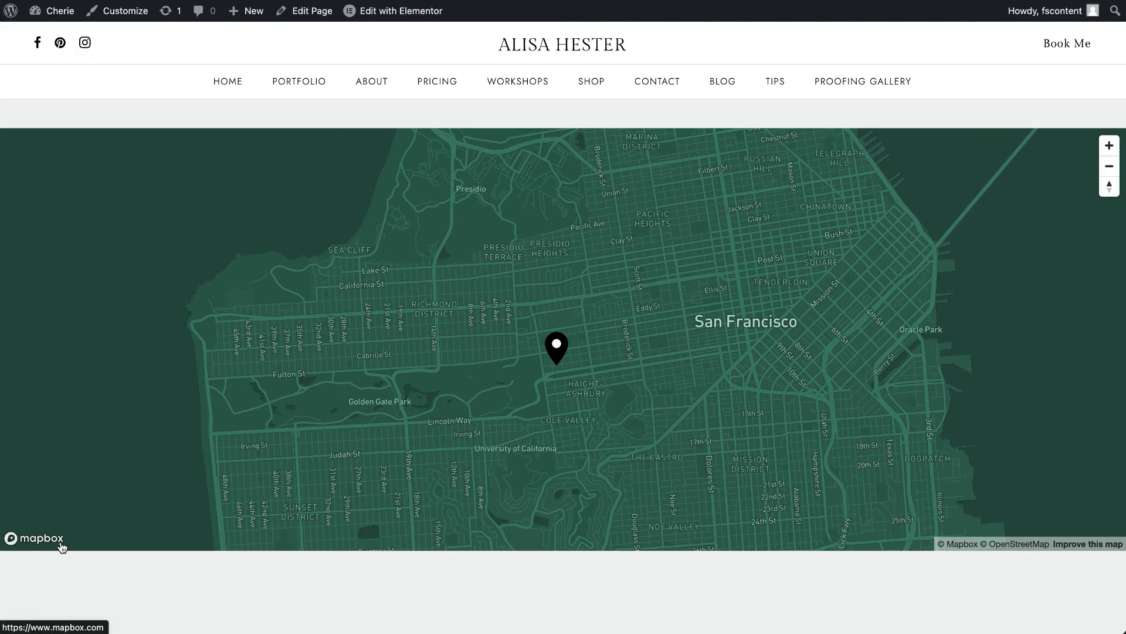
{"action": "right_click", "coordinate": [391, 13]}
{"action": "left_click", "coordinate": [419, 21]}
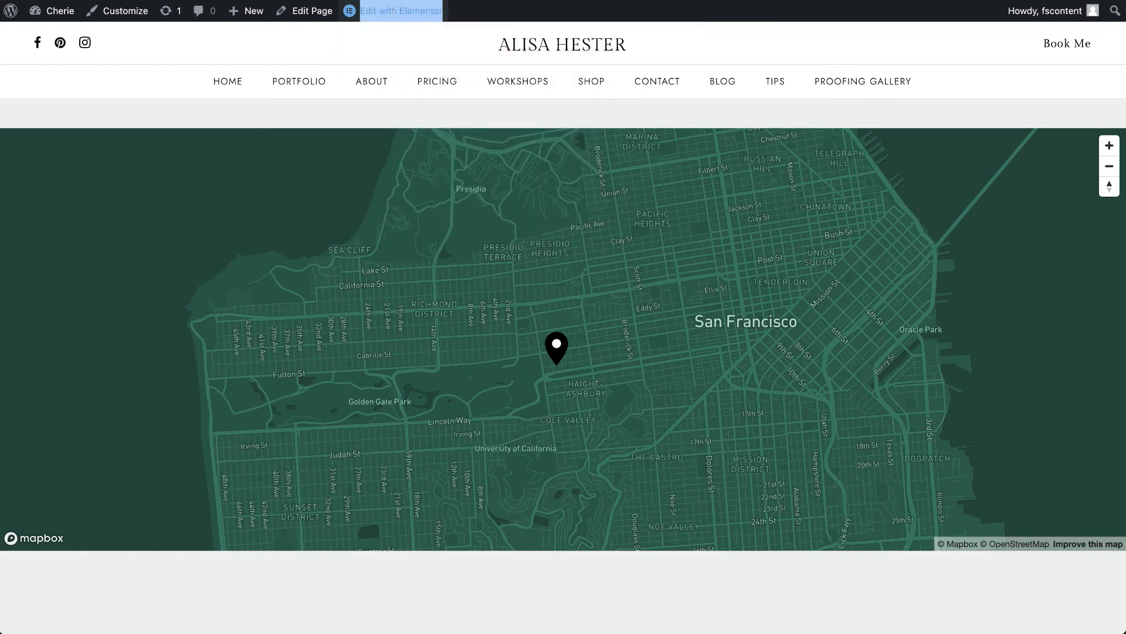
- Look over the Contact page's contact details and map, and open the theme documentation from Amie's ThemeForest item page
{"action": "scroll", "coordinate": [907, 164], "scroll_direction": "down", "scroll_amount": 8}
{"action": "scroll", "coordinate": [907, 164], "scroll_direction": "up", "scroll_amount": 10}
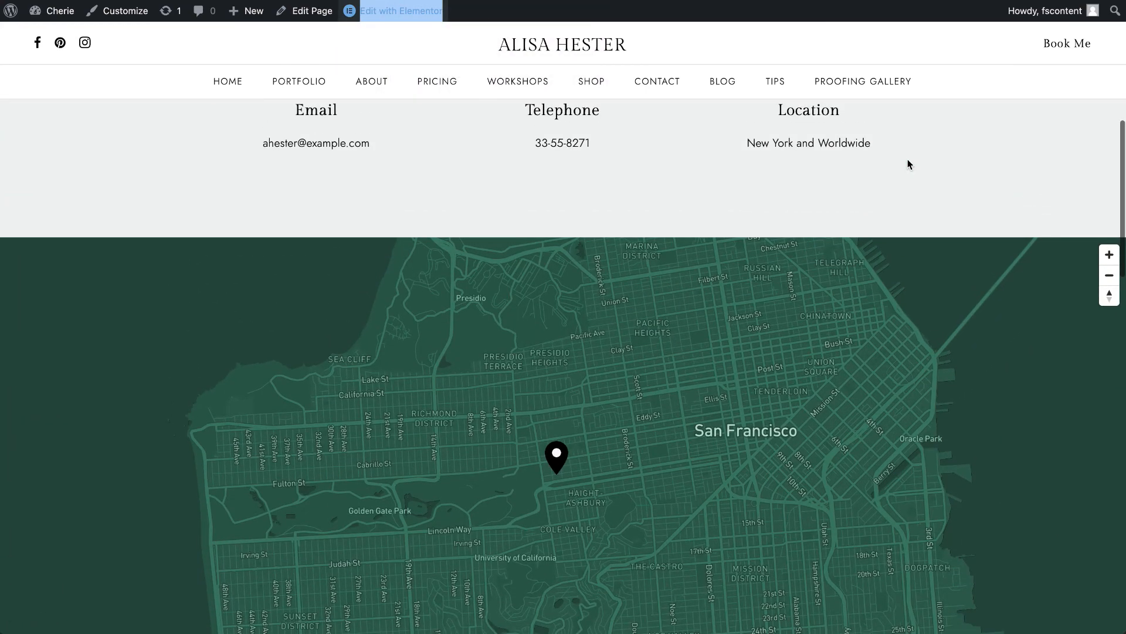
{"action": "scroll", "coordinate": [907, 162], "scroll_direction": "down", "scroll_amount": 3}
{"action": "scroll", "coordinate": [907, 162], "scroll_direction": "up", "scroll_amount": 1}
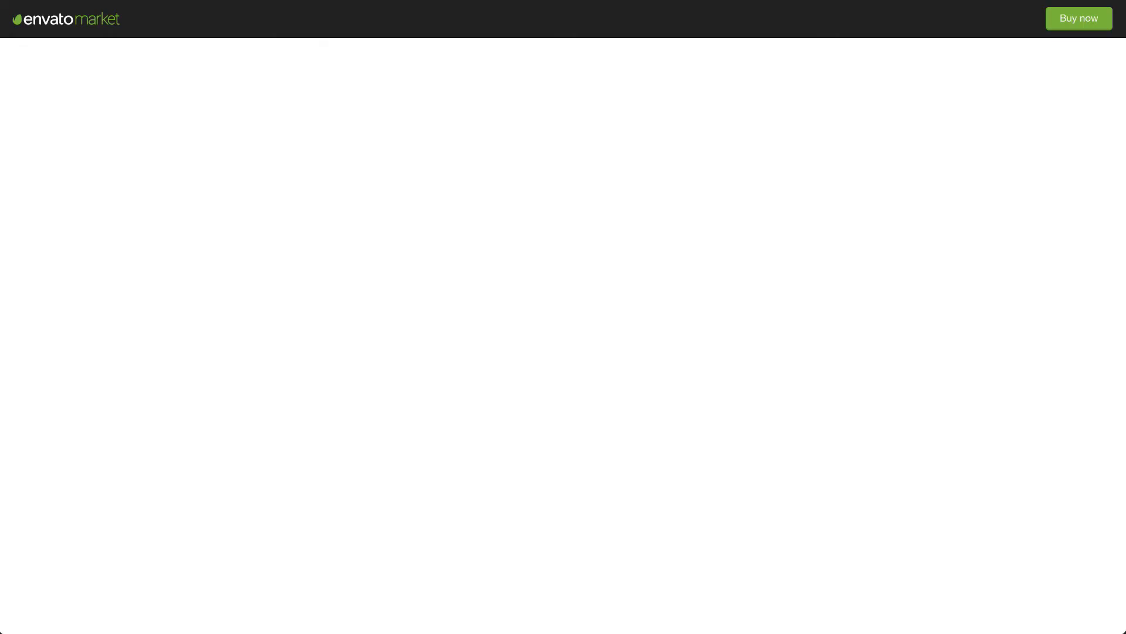
{"action": "scroll", "coordinate": [563, 335], "scroll_direction": "down", "scroll_amount": 4}
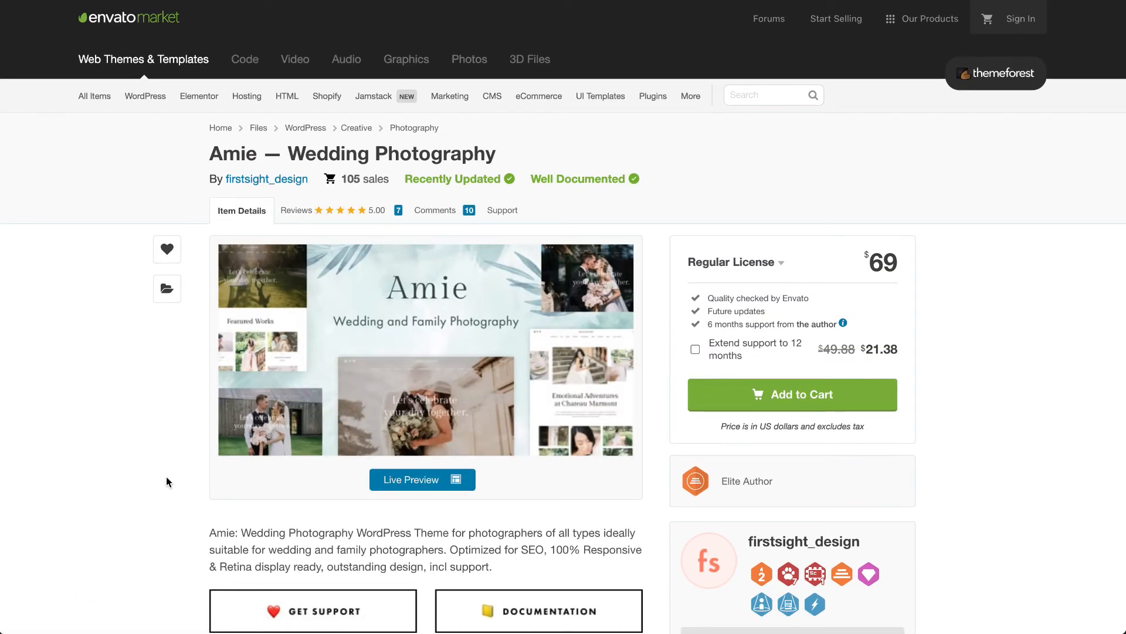
{"action": "scroll", "coordinate": [166, 482], "scroll_direction": "down", "scroll_amount": 3}
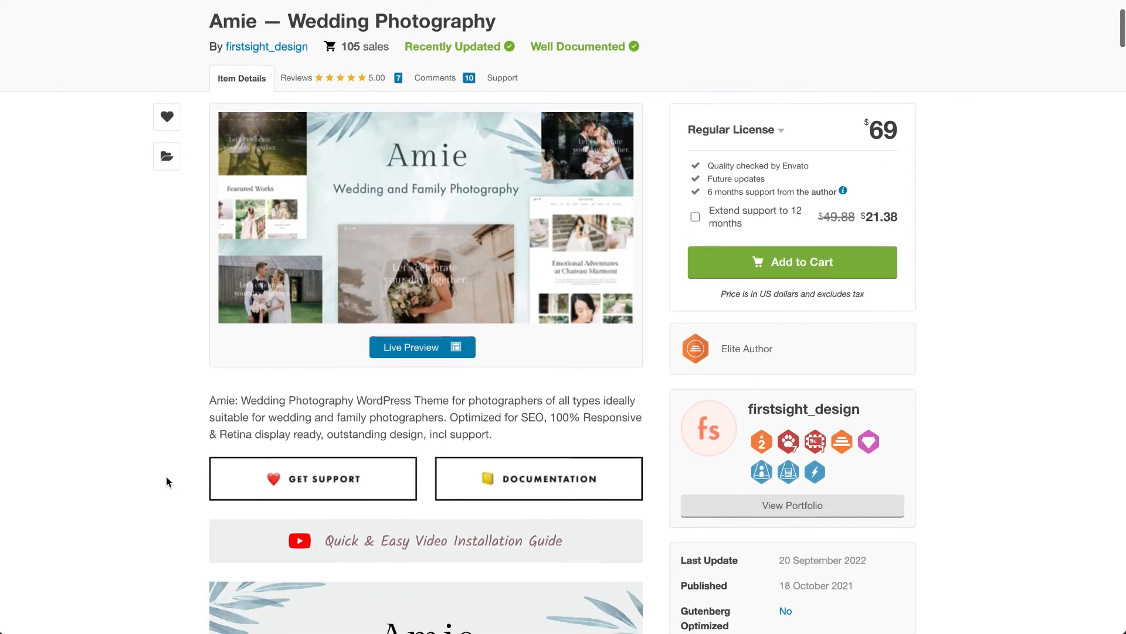
{"action": "scroll", "coordinate": [166, 482], "scroll_direction": "down", "scroll_amount": 2}
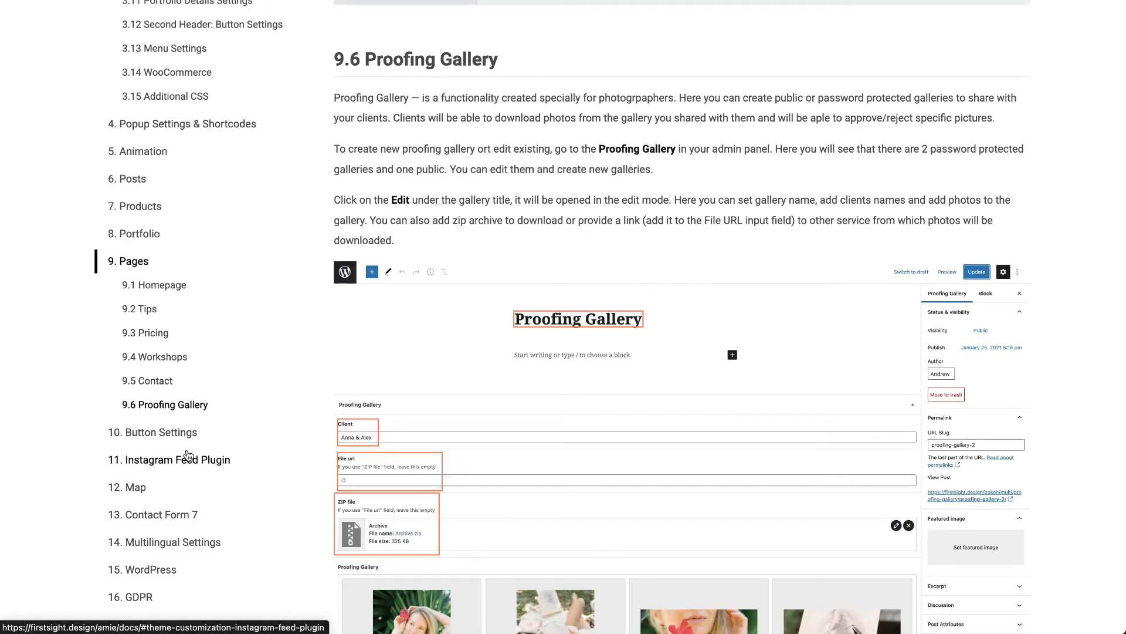
- Read the documentation's Map chapter on Mapbox account creation, map style and color, location dataset and tileset export
{"action": "left_click", "coordinate": [262, 483]}
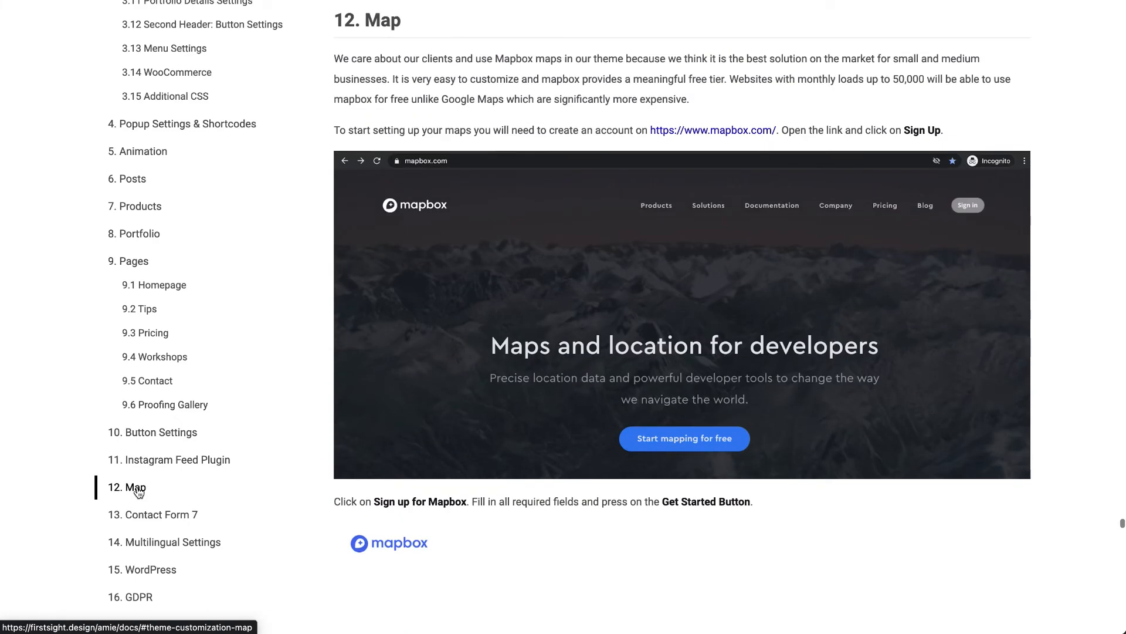
{"action": "scroll", "coordinate": [418, 494], "scroll_direction": "down", "scroll_amount": 1}
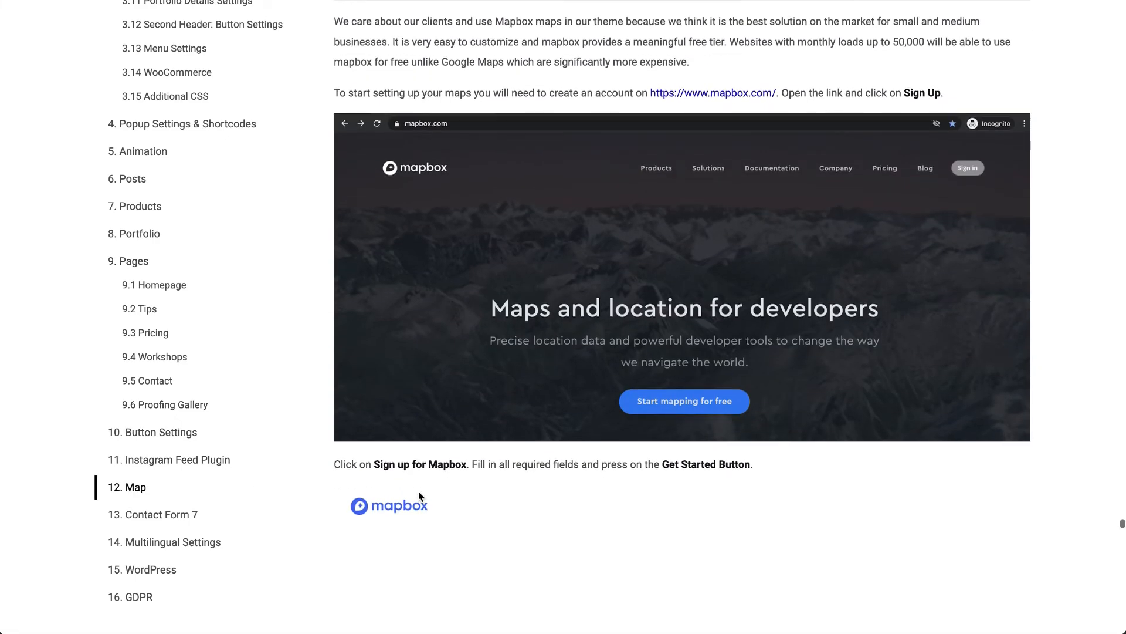
{"action": "scroll", "coordinate": [418, 494], "scroll_direction": "up", "scroll_amount": 2}
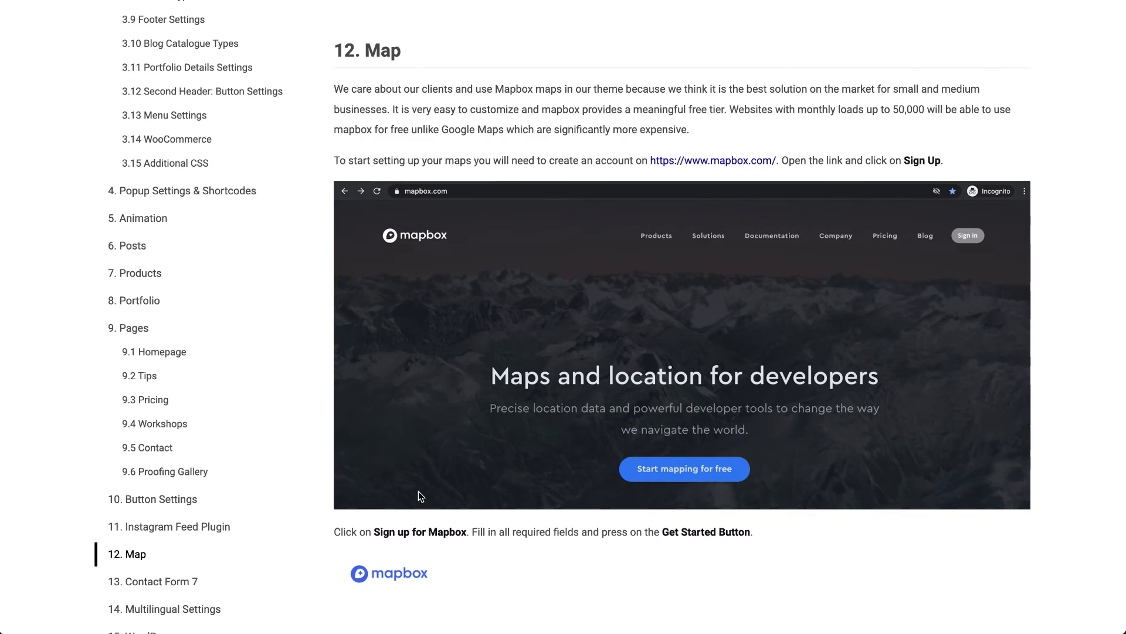
{"action": "scroll", "coordinate": [418, 495], "scroll_direction": "down", "scroll_amount": 15}
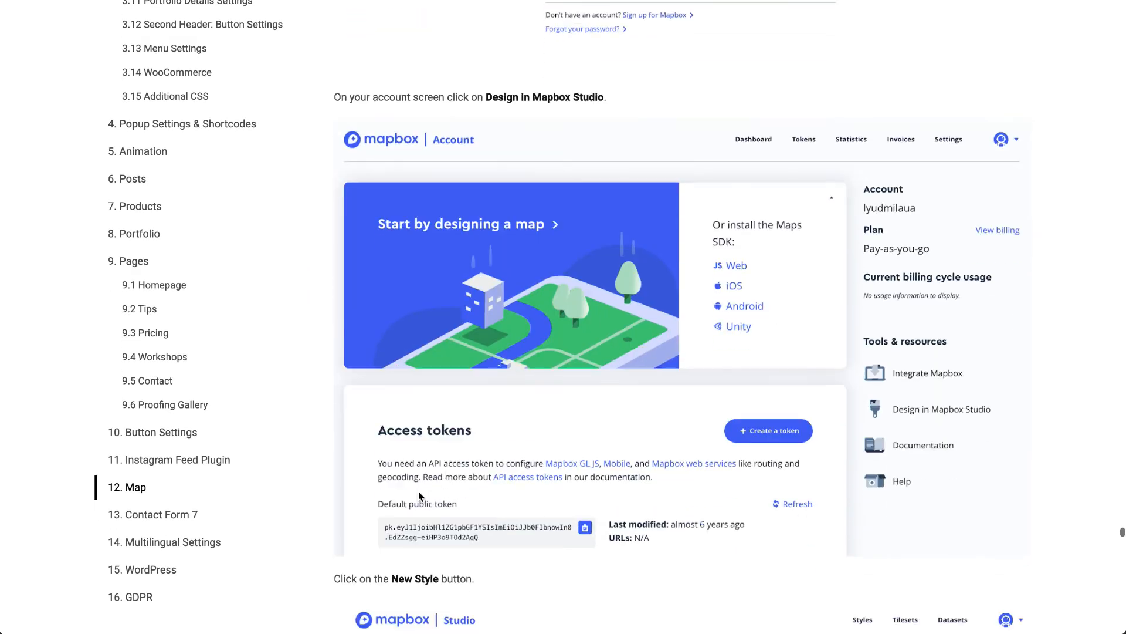
{"action": "scroll", "coordinate": [419, 495], "scroll_direction": "down", "scroll_amount": 14}
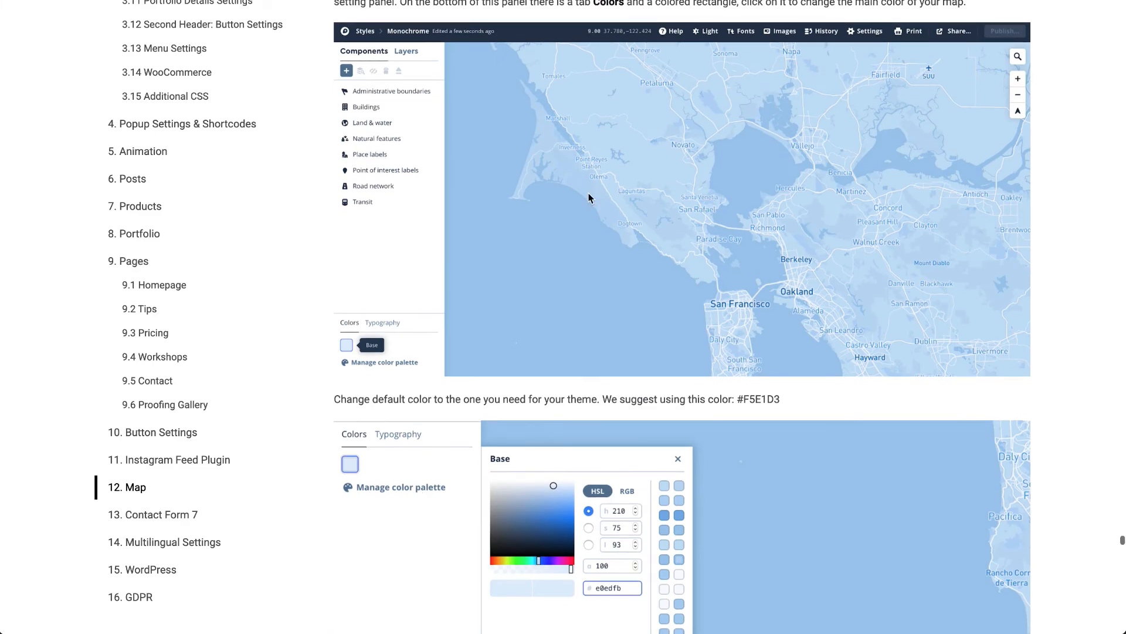
{"action": "scroll", "coordinate": [550, 403], "scroll_direction": "down", "scroll_amount": 12}
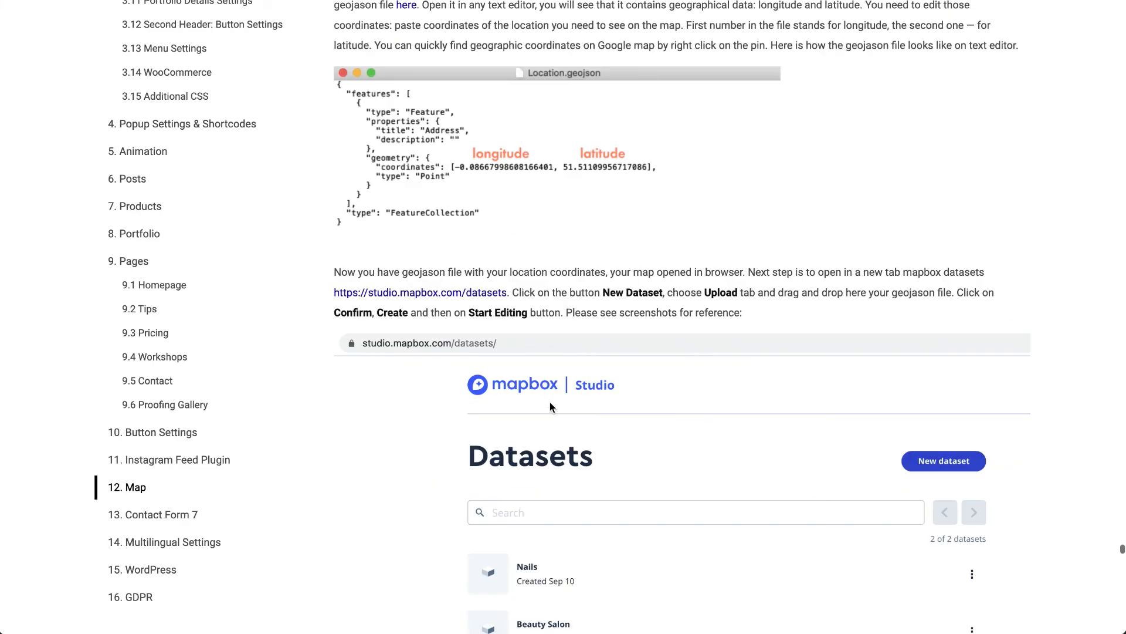
{"action": "scroll", "coordinate": [550, 403], "scroll_direction": "down", "scroll_amount": 15}
{"action": "scroll", "coordinate": [550, 402], "scroll_direction": "down", "scroll_amount": 20}
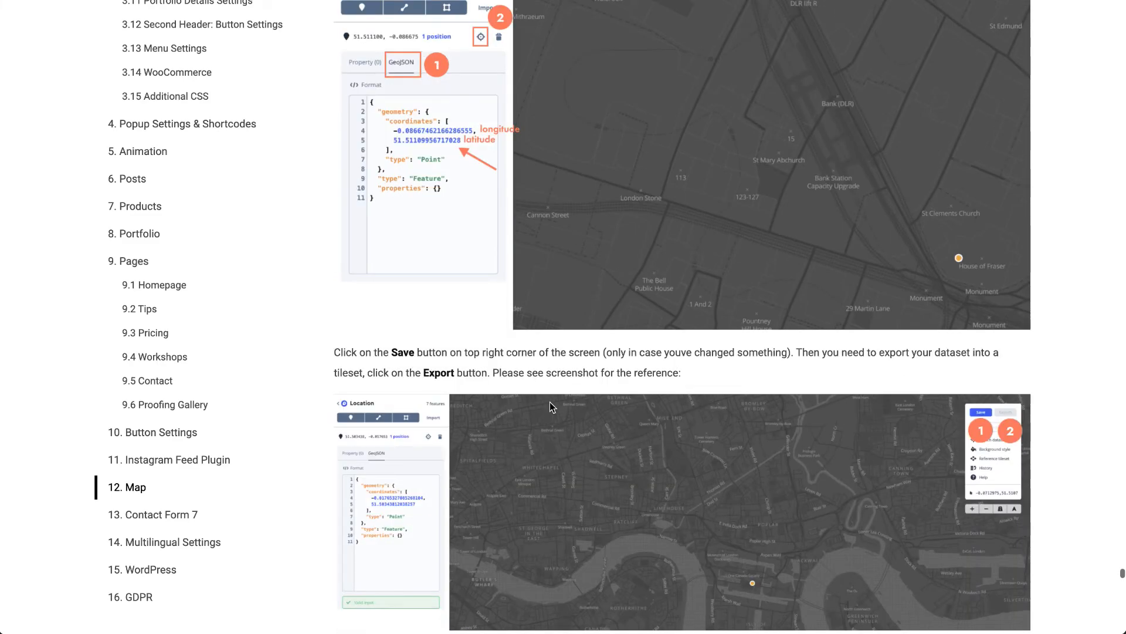
{"action": "scroll", "coordinate": [551, 403], "scroll_direction": "down", "scroll_amount": 6}
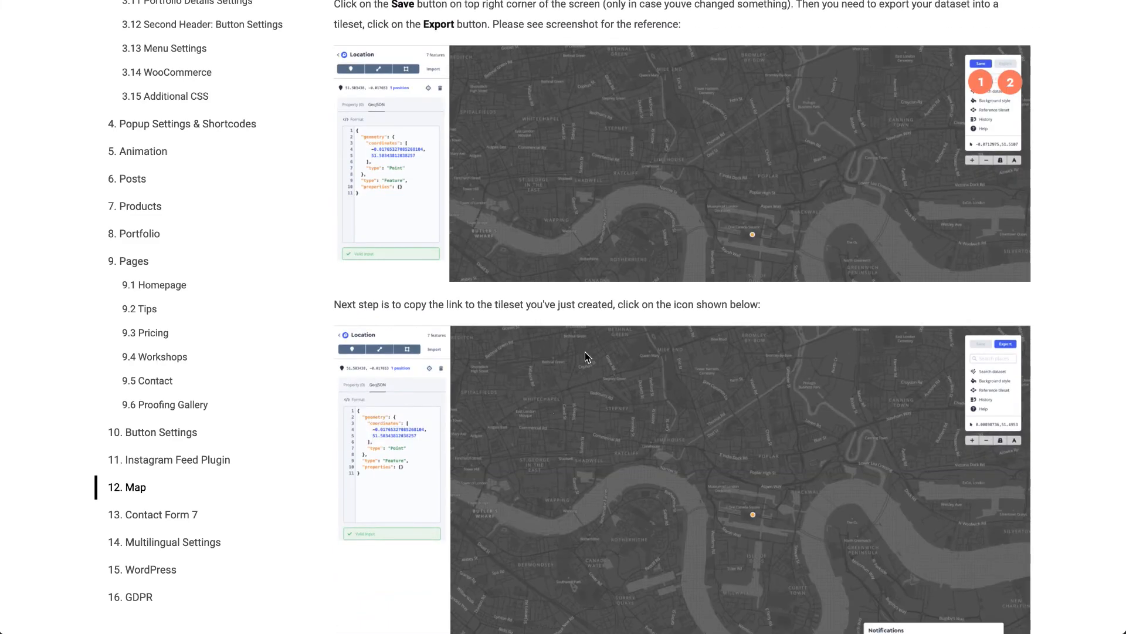
{"action": "scroll", "coordinate": [599, 304], "scroll_direction": "down", "scroll_amount": 9}
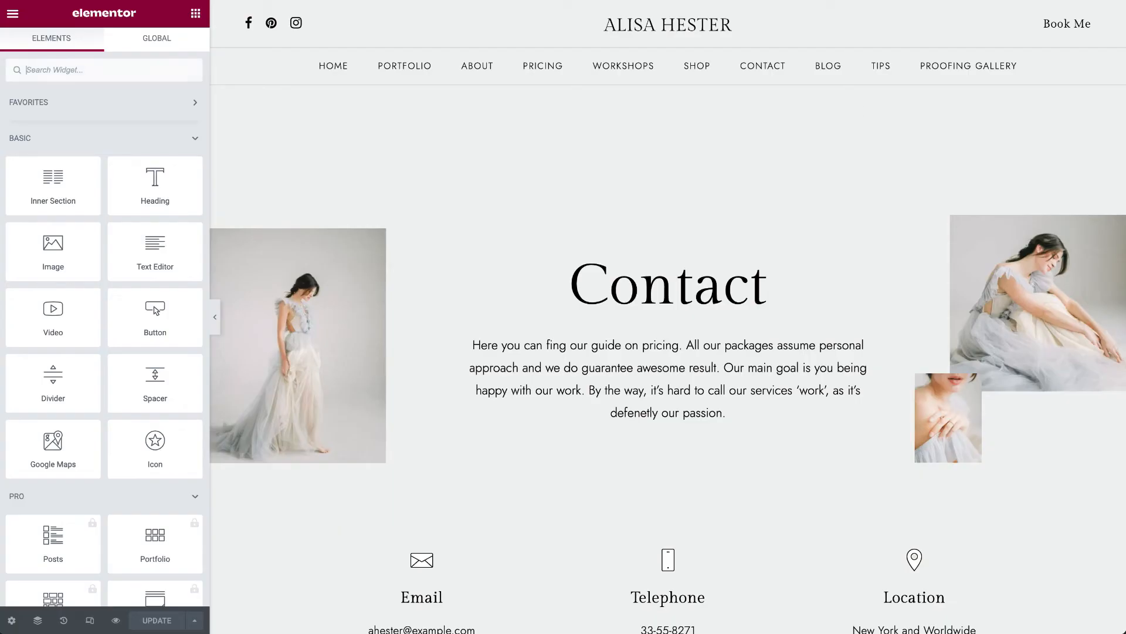
- Open the My Map widget on the Contact page in Elementor and inspect its accessToken and Mapbox Style Link
{"action": "scroll", "coordinate": [631, 431], "scroll_direction": "down", "scroll_amount": 3}
{"action": "scroll", "coordinate": [630, 432], "scroll_direction": "down", "scroll_amount": 8}
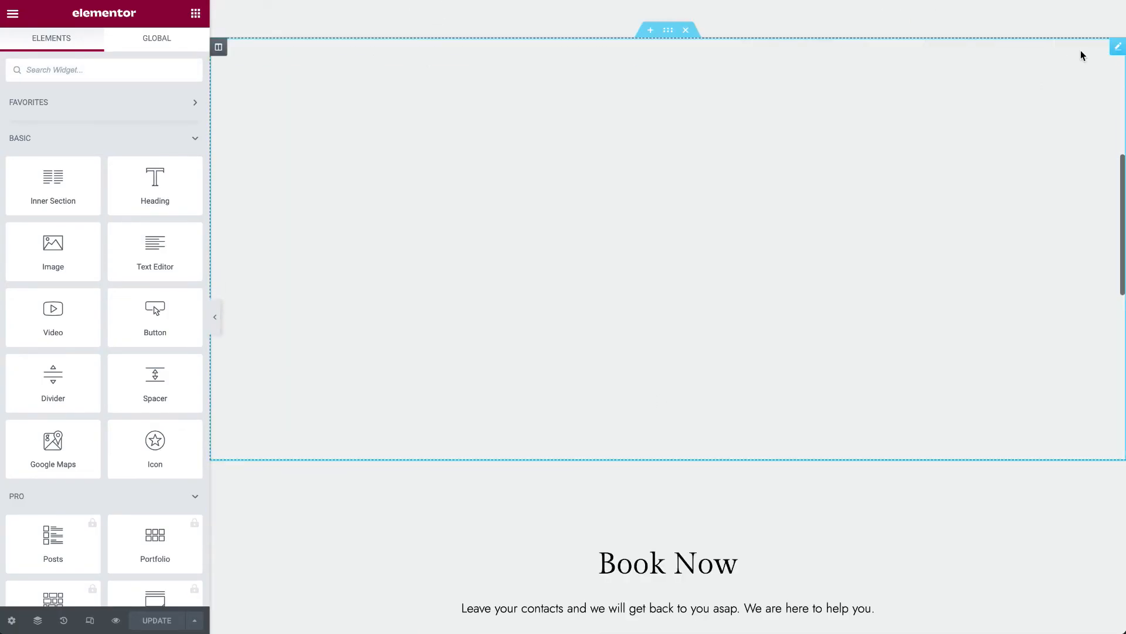
{"action": "left_click", "coordinate": [1115, 51]}
{"action": "scroll", "coordinate": [850, 319], "scroll_direction": "down", "scroll_amount": 12}
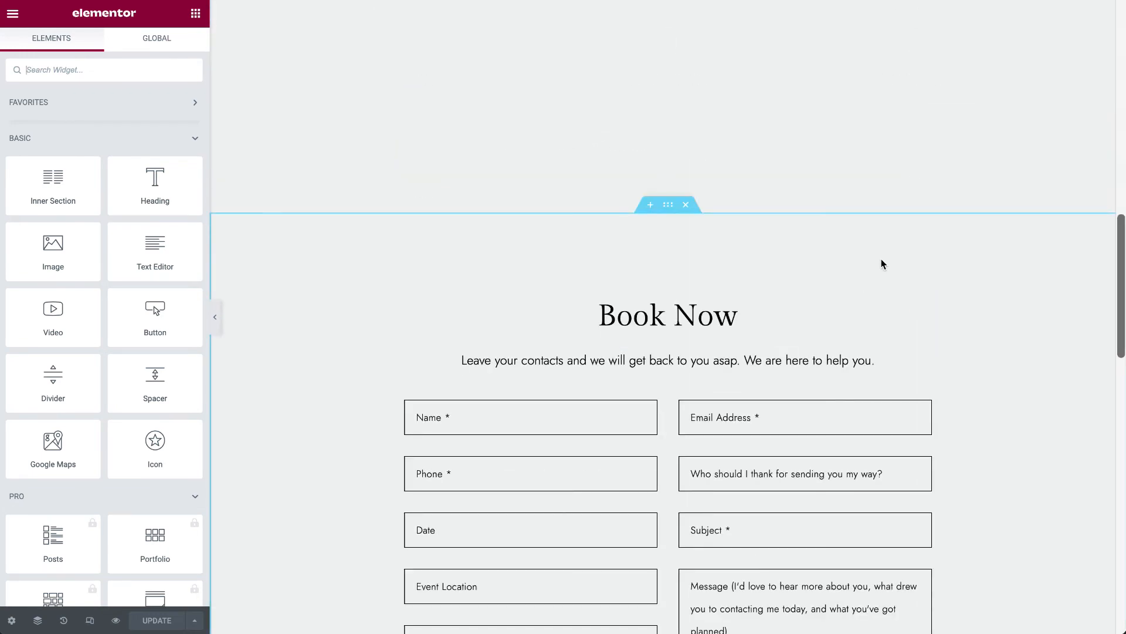
{"action": "scroll", "coordinate": [880, 261], "scroll_direction": "up", "scroll_amount": 5}
{"action": "right_click", "coordinate": [833, 275]}
{"action": "left_click", "coordinate": [850, 282]}
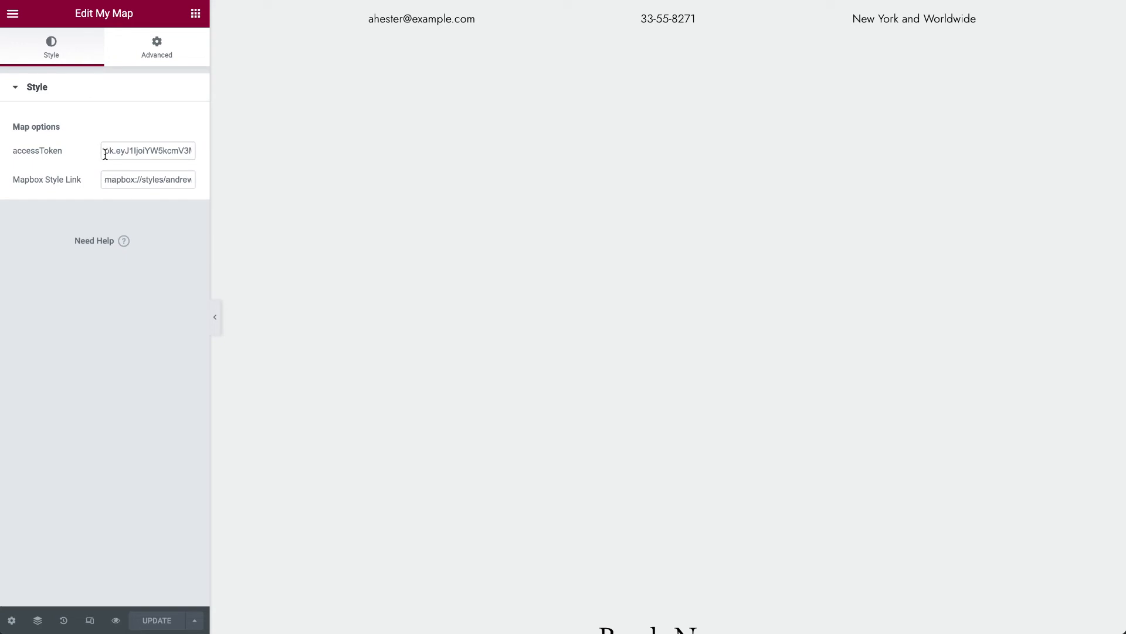
{"action": "left_click_drag", "start_coordinate": [105, 182], "coordinate": [208, 180]}
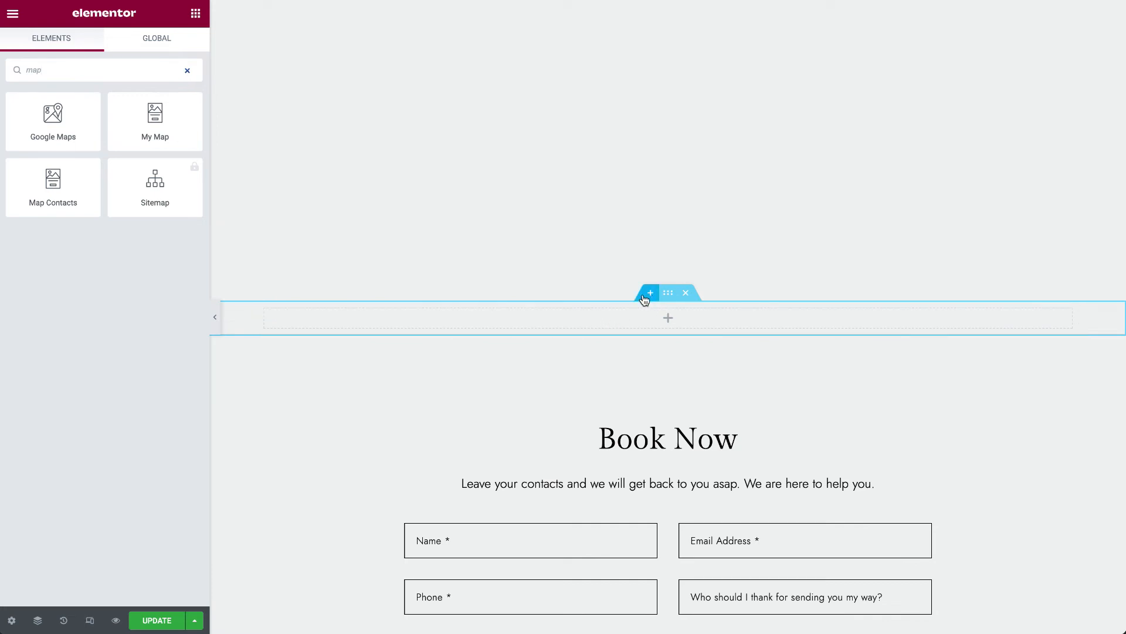
- Try a Google Maps widget in the empty section above Book Now, and delete that section
{"action": "left_click_drag", "start_coordinate": [82, 131], "coordinate": [462, 317]}
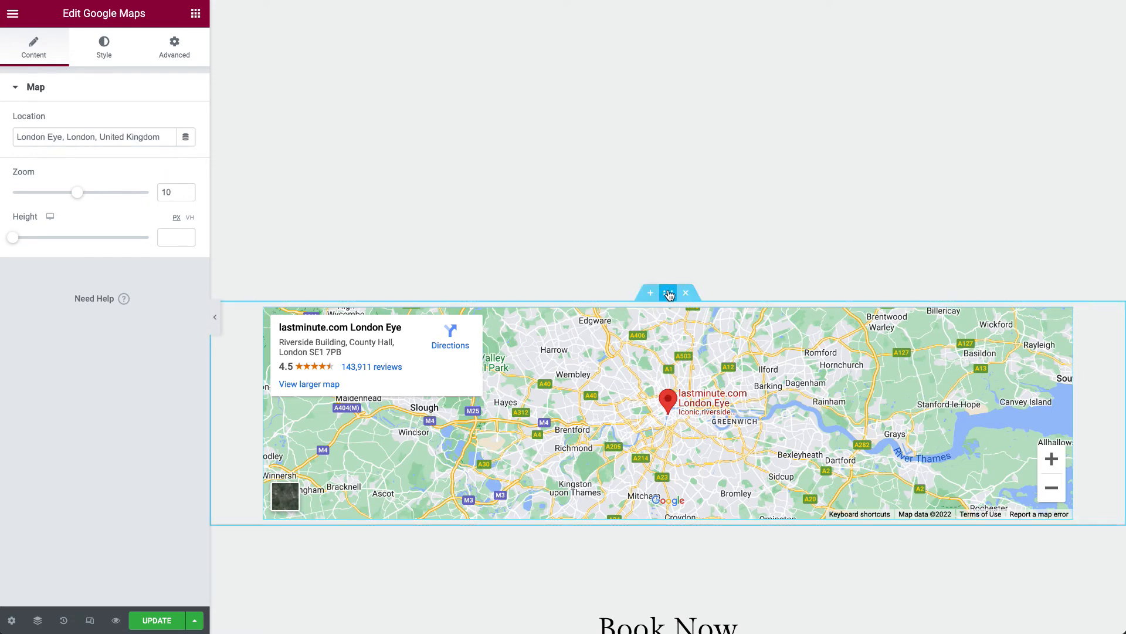
{"action": "right_click", "coordinate": [663, 292]}
{"action": "left_click", "coordinate": [698, 488]}
- Add a single-column section above Book Now and insert a Google Maps widget into it
{"action": "left_click", "coordinate": [652, 292]}
{"action": "left_click", "coordinate": [652, 364]}
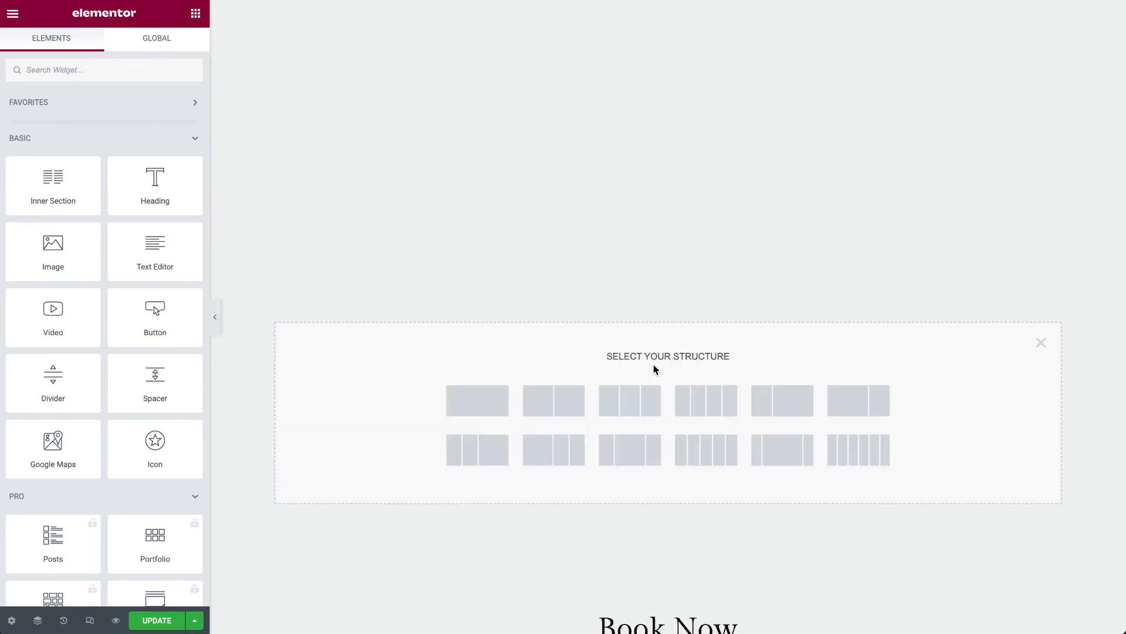
{"action": "left_click", "coordinate": [468, 415]}
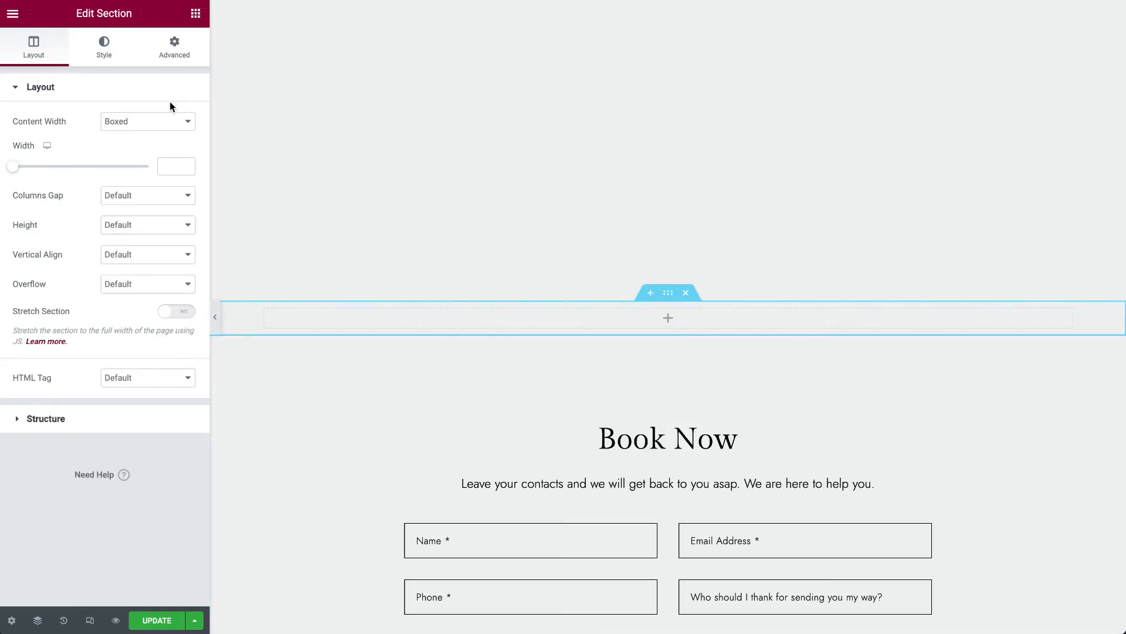
{"action": "left_click", "coordinate": [195, 13]}
{"action": "left_click", "coordinate": [143, 62]}
{"action": "type", "text": "googl"}
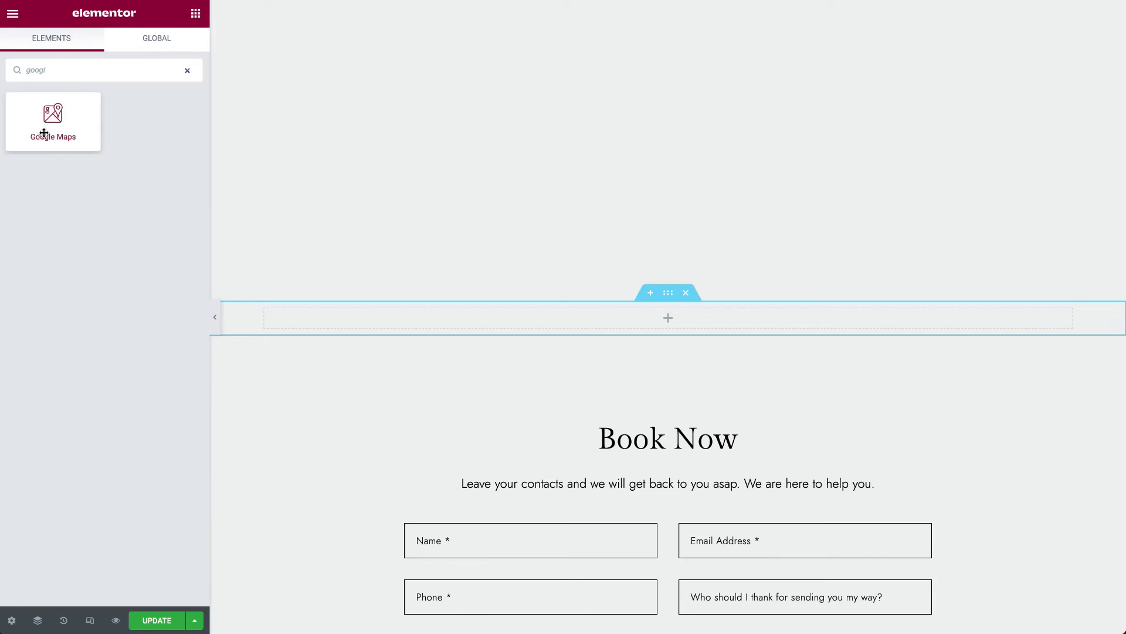
{"action": "left_click_drag", "start_coordinate": [50, 138], "coordinate": [473, 325]}
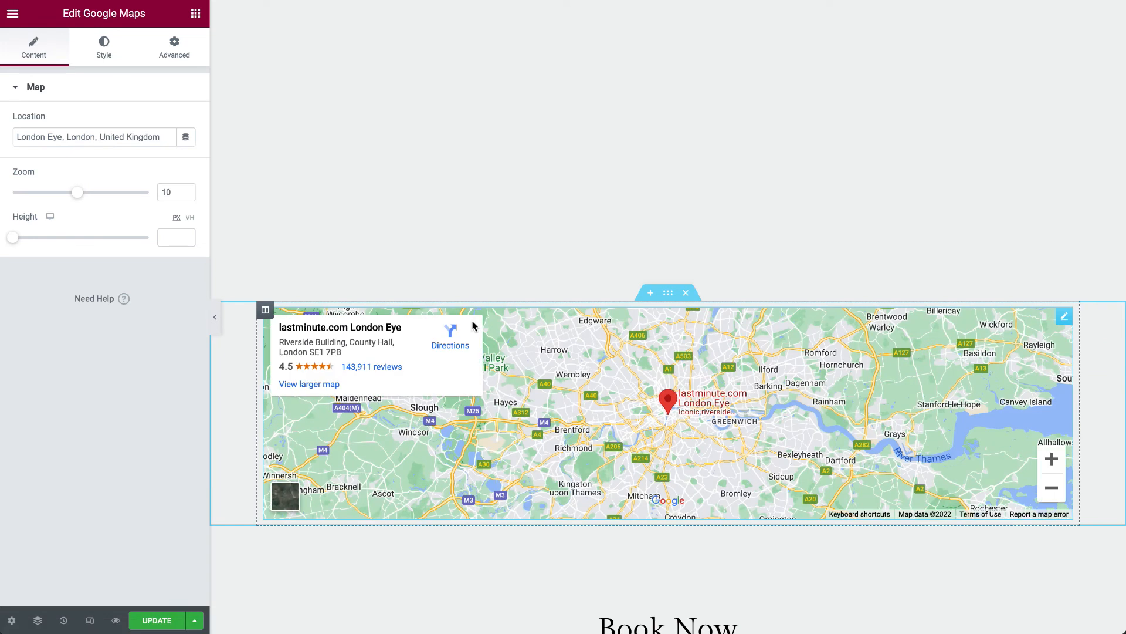
- Focus the Google Maps widget's location field without changing it, and delete the map's section
{"action": "left_click", "coordinate": [69, 137]}
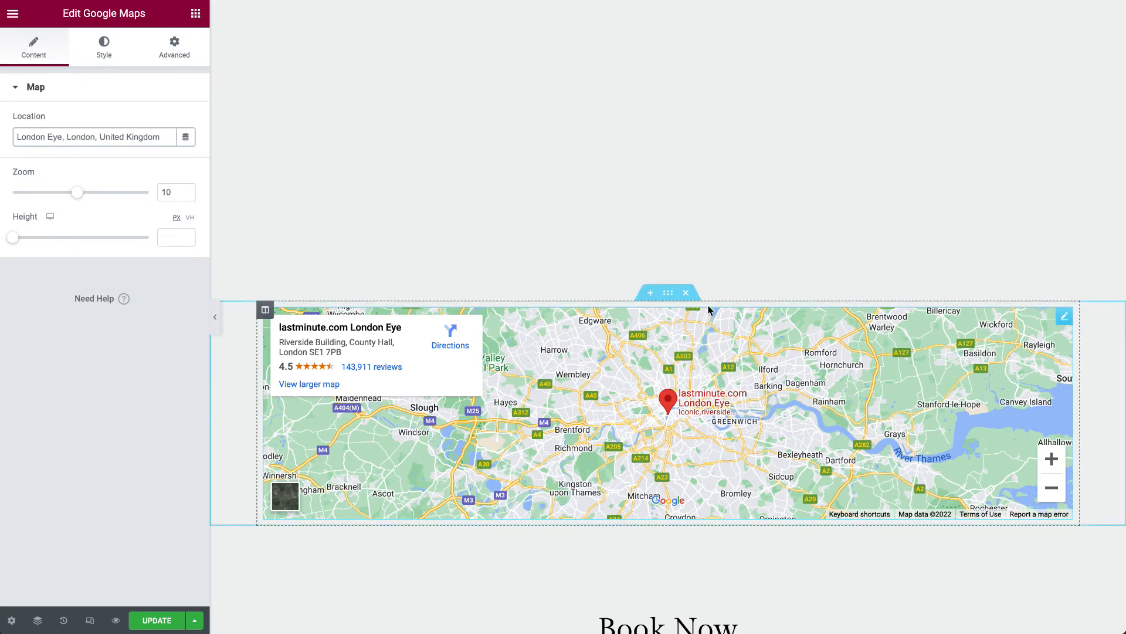
{"action": "right_click", "coordinate": [674, 294]}
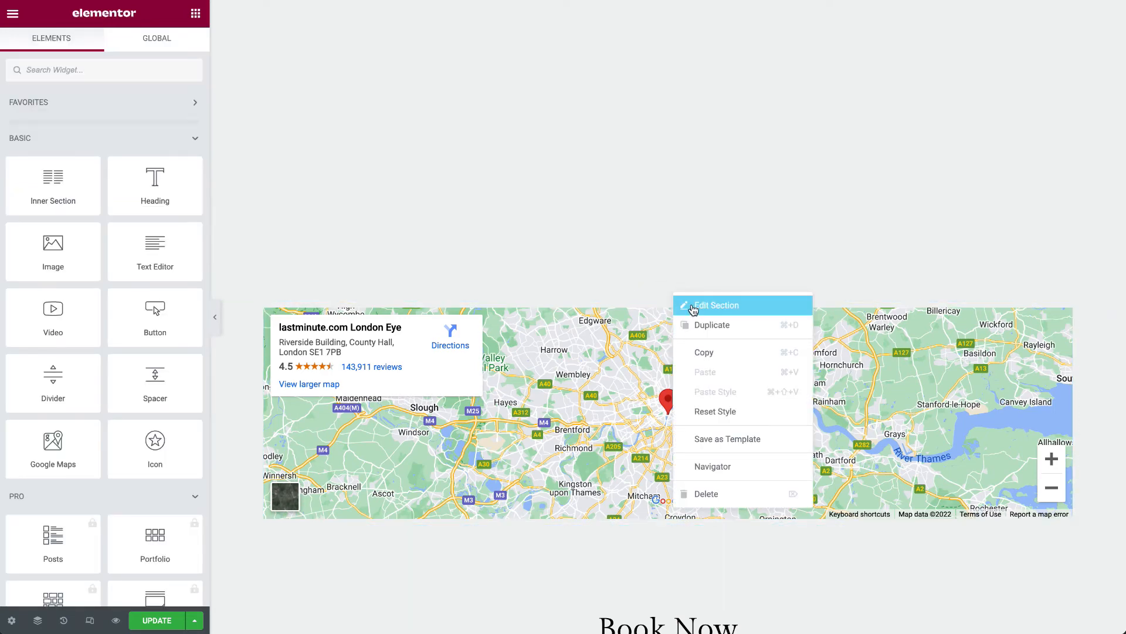
{"action": "left_click", "coordinate": [666, 295]}
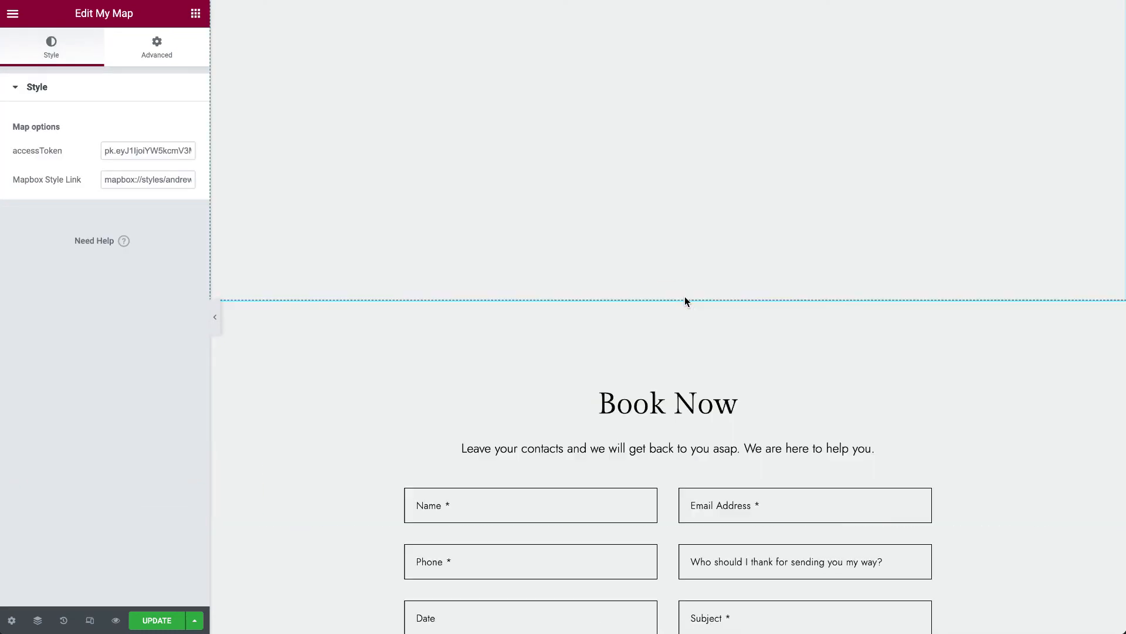
- Update the Contact page in Elementor and look back over its heading and contact details
{"action": "left_click", "coordinate": [179, 619]}
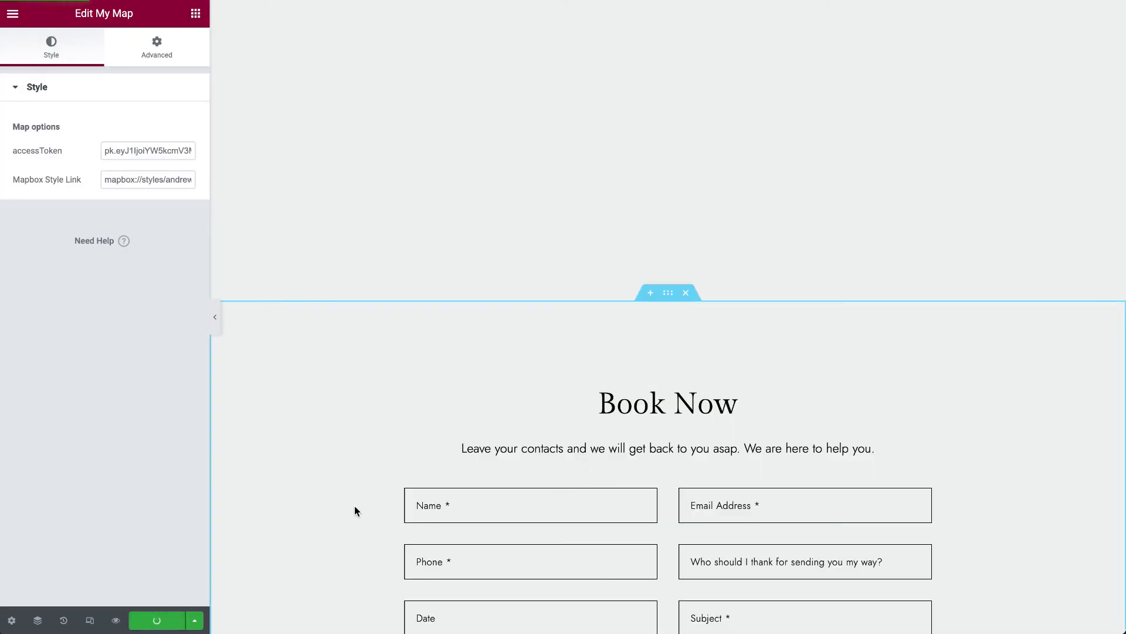
{"action": "scroll", "coordinate": [354, 505], "scroll_direction": "up", "scroll_amount": 5}
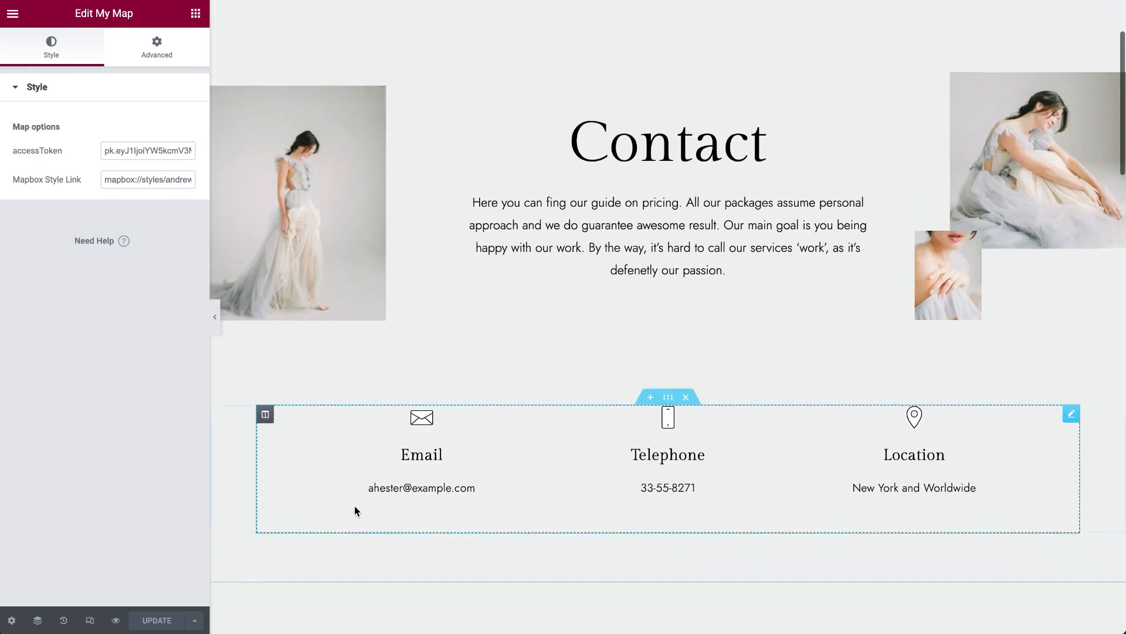
{"action": "scroll", "coordinate": [354, 506], "scroll_direction": "up", "scroll_amount": 1}
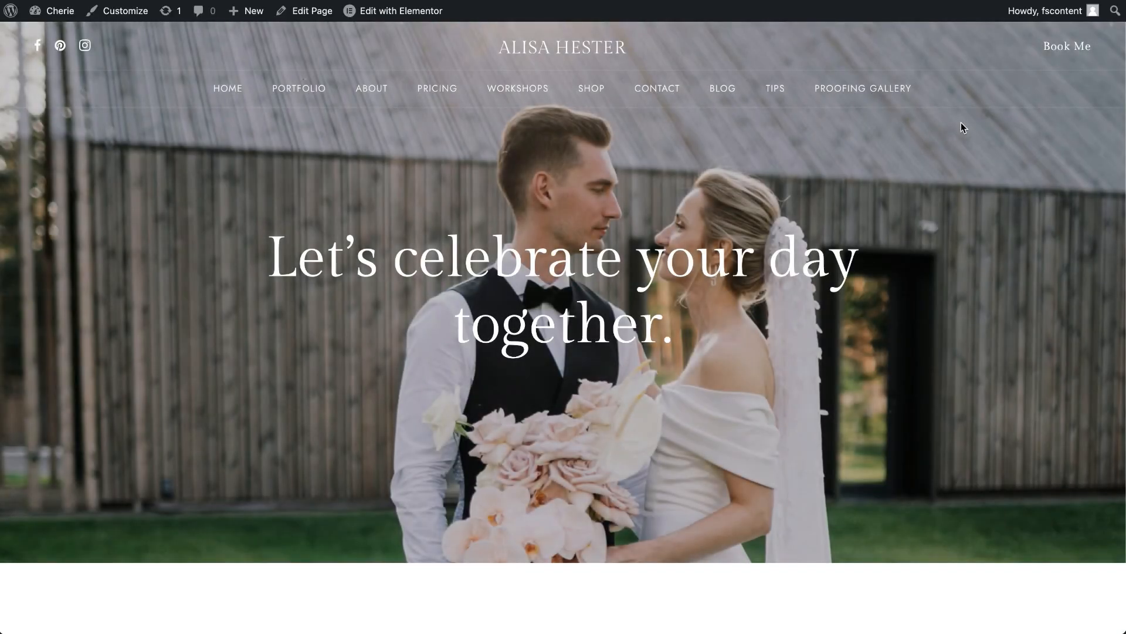
- Open the live site's Blog page and look through its posts down to the Instagram section
{"action": "left_click", "coordinate": [724, 91]}
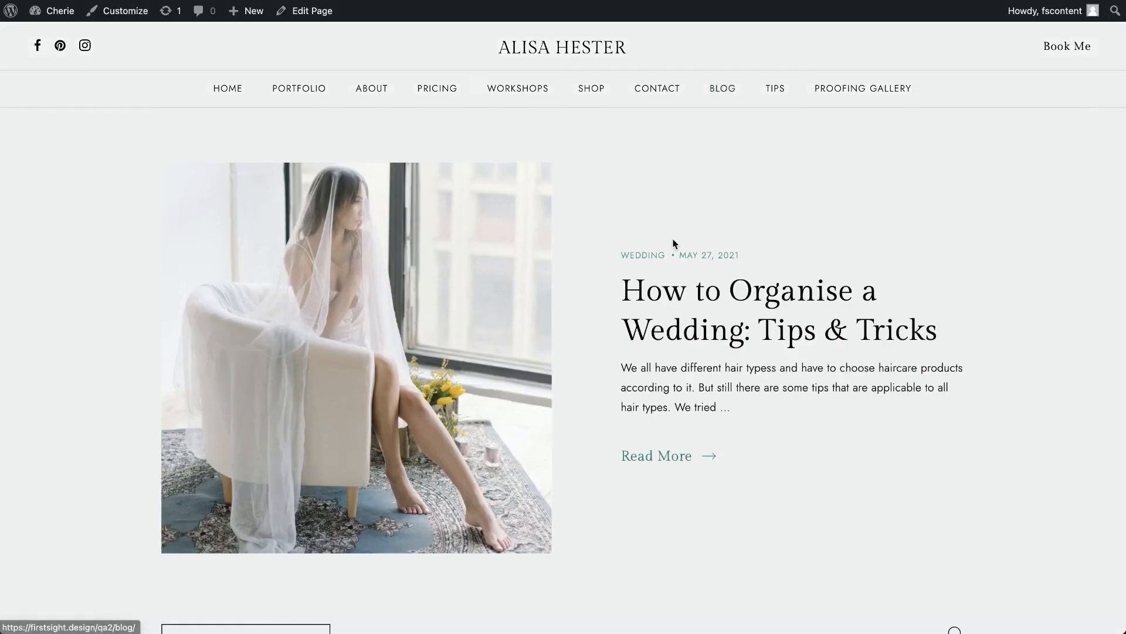
{"action": "scroll", "coordinate": [674, 241], "scroll_direction": "down", "scroll_amount": 15}
{"action": "scroll", "coordinate": [673, 241], "scroll_direction": "down", "scroll_amount": 5}
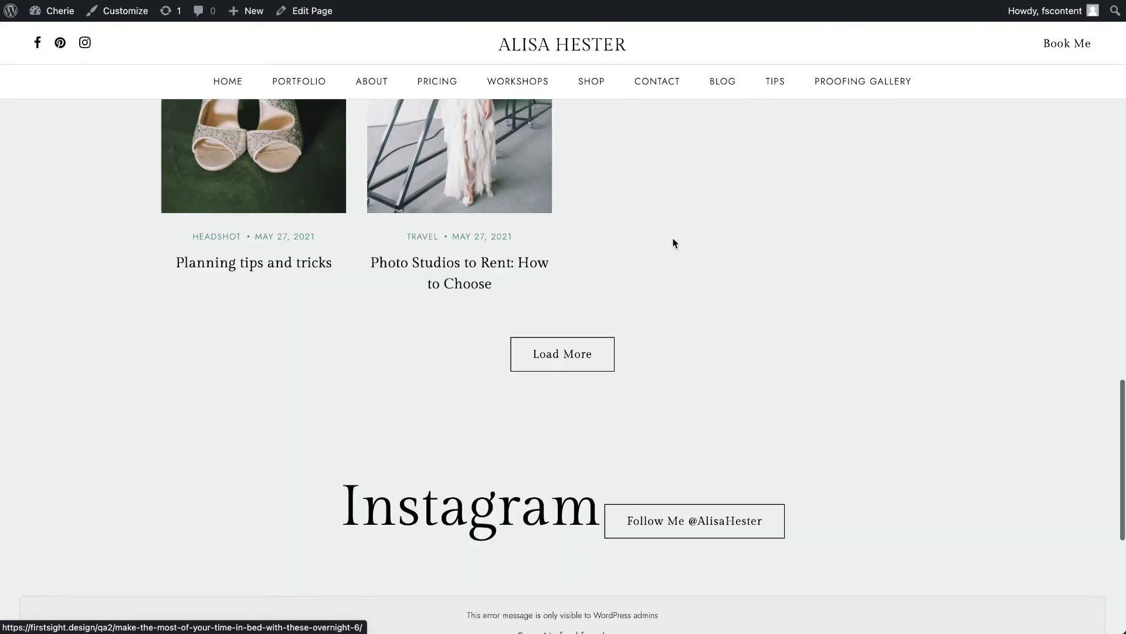
- Open the Top Wedding Destinations in Italy post from the live Blog page and look over its content
{"action": "scroll", "coordinate": [674, 242], "scroll_direction": "up", "scroll_amount": 15}
{"action": "scroll", "coordinate": [675, 244], "scroll_direction": "down", "scroll_amount": 5}
{"action": "scroll", "coordinate": [606, 305], "scroll_direction": "up", "scroll_amount": 5}
{"action": "scroll", "coordinate": [676, 304], "scroll_direction": "down", "scroll_amount": 5}
{"action": "left_click", "coordinate": [437, 357]}
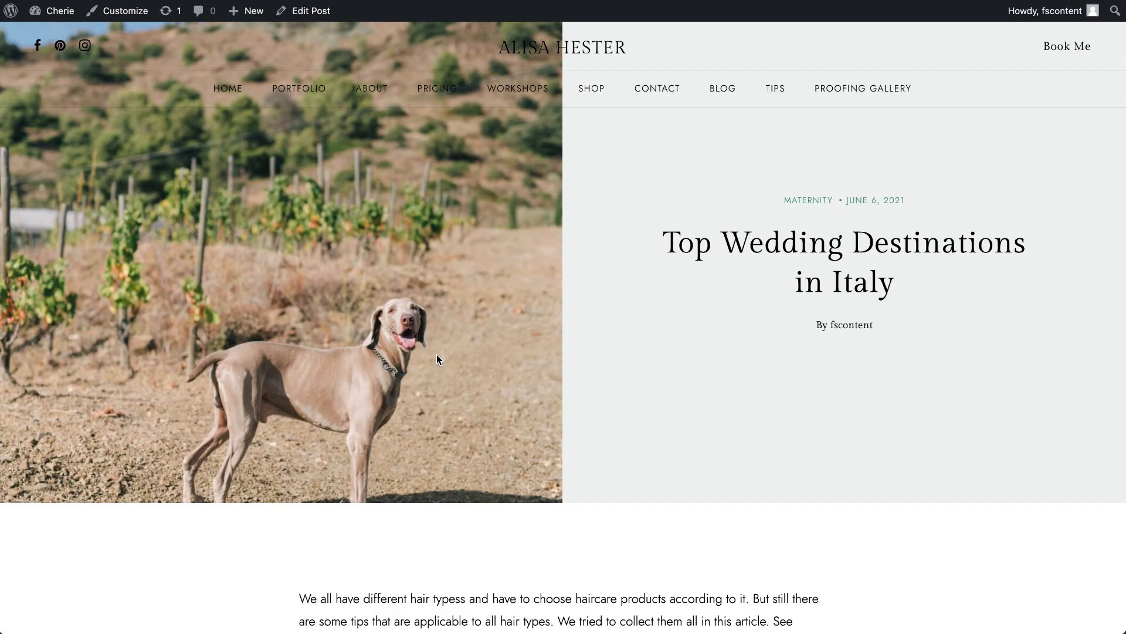
{"action": "scroll", "coordinate": [436, 354], "scroll_direction": "down", "scroll_amount": 20}
{"action": "scroll", "coordinate": [437, 354], "scroll_direction": "up", "scroll_amount": 15}
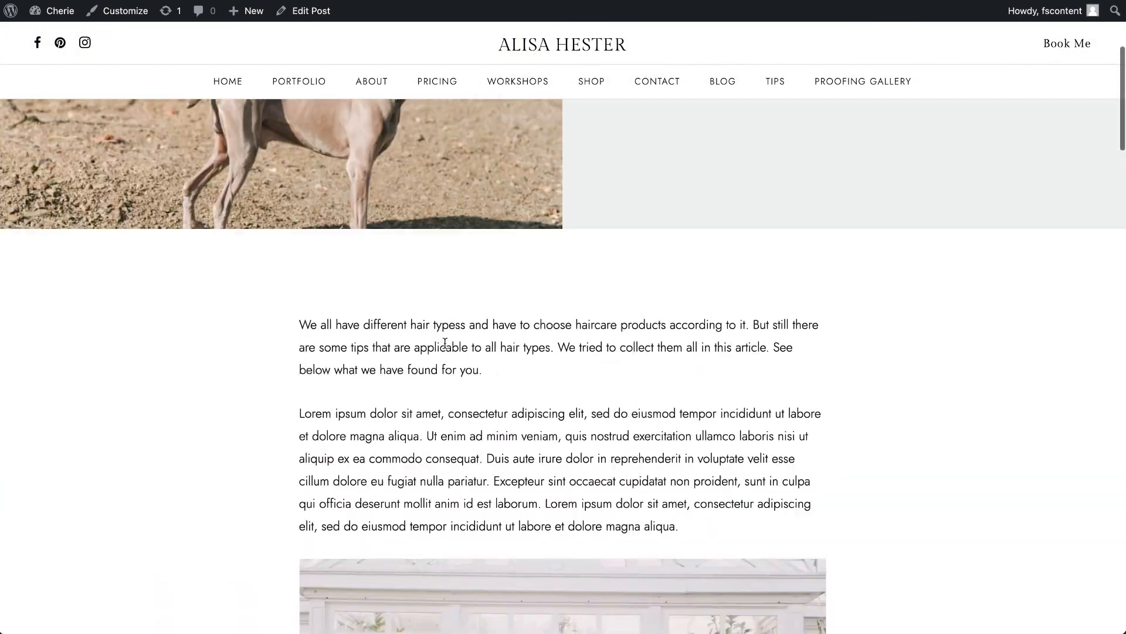
- Return to the Blog page, open the Hello world! post for editing and move it to the trash
{"action": "left_click", "coordinate": [722, 81]}
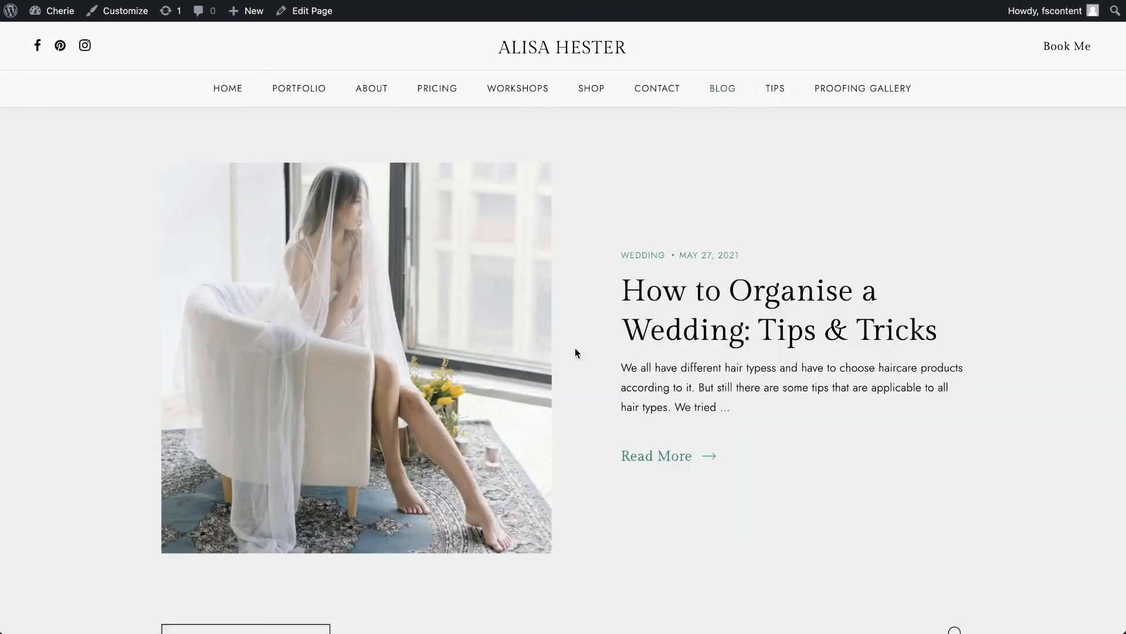
{"action": "scroll", "coordinate": [576, 352], "scroll_direction": "down", "scroll_amount": 8}
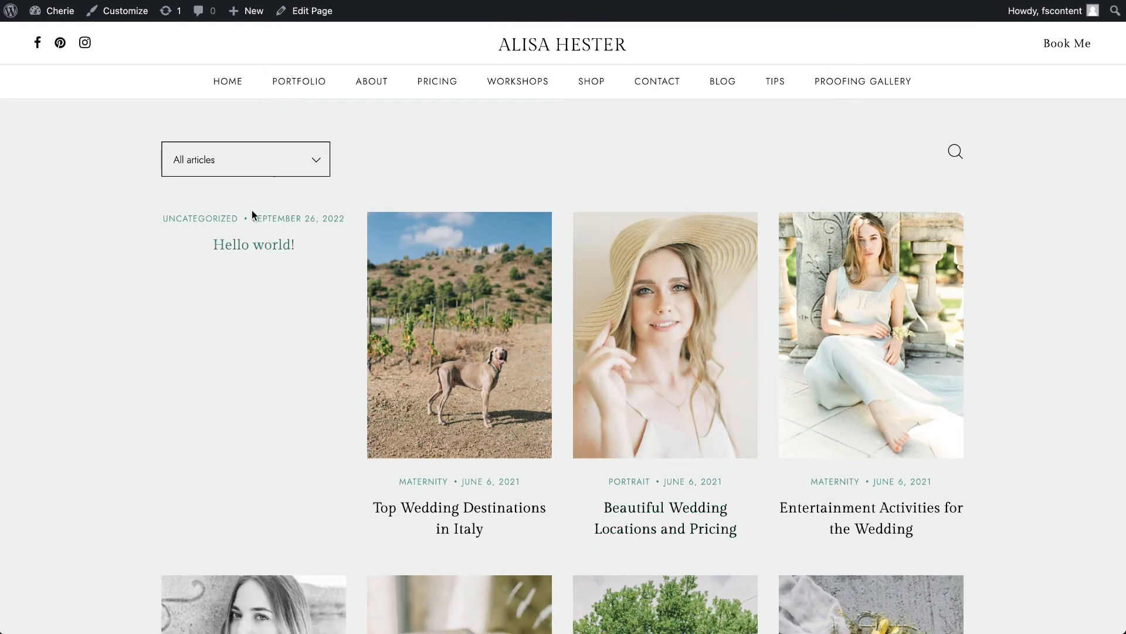
{"action": "left_click", "coordinate": [259, 254]}
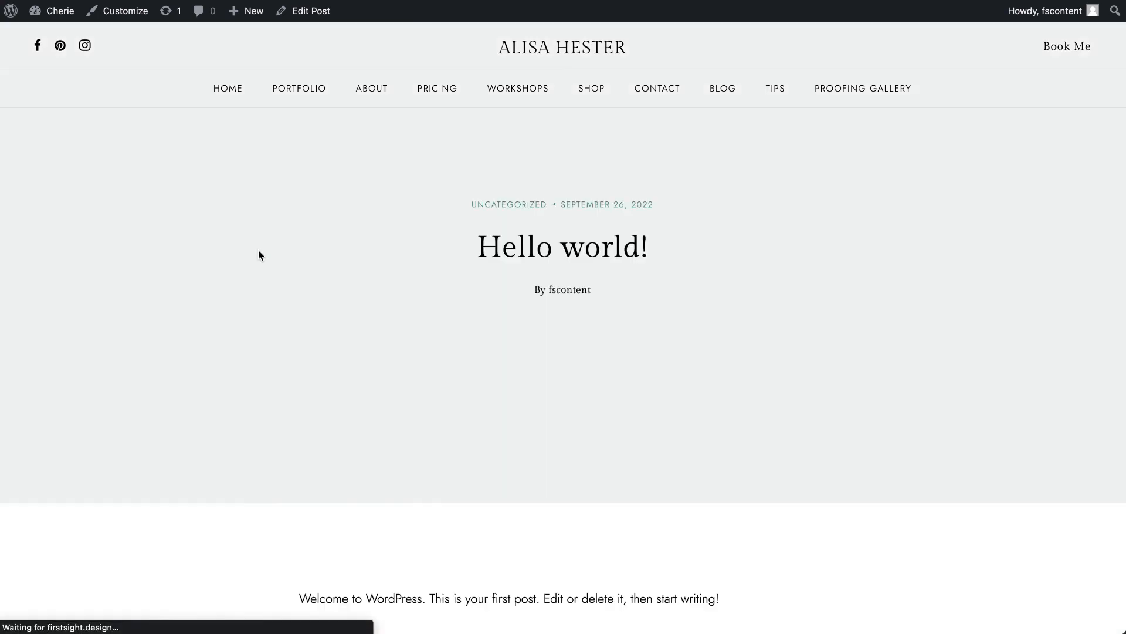
{"action": "left_click", "coordinate": [305, 15]}
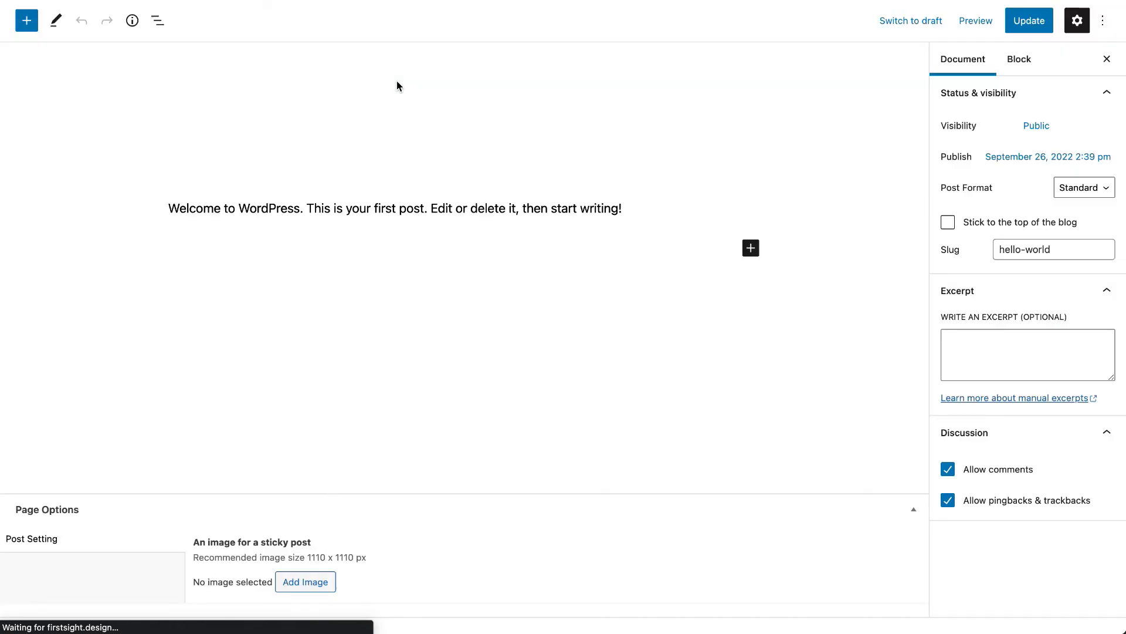
{"action": "left_click", "coordinate": [995, 301]}
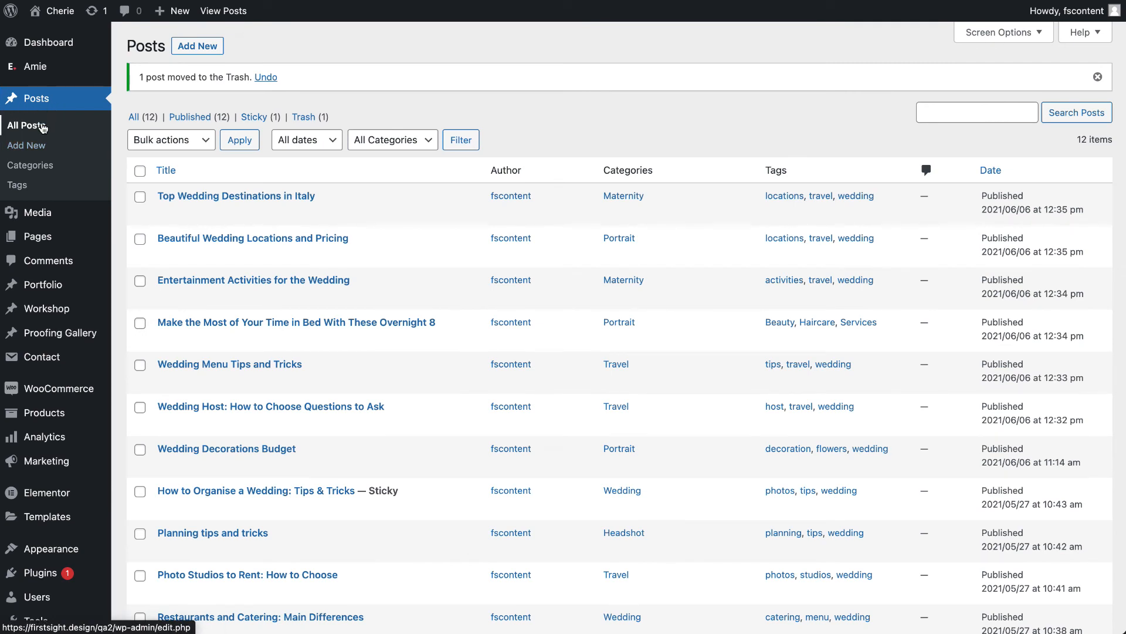
- Open the Top Wedding Destinations in Italy post for editing from the posts list and look through its content
{"action": "scroll", "coordinate": [238, 215], "scroll_direction": "down", "scroll_amount": 5}
{"action": "scroll", "coordinate": [235, 217], "scroll_direction": "up", "scroll_amount": 5}
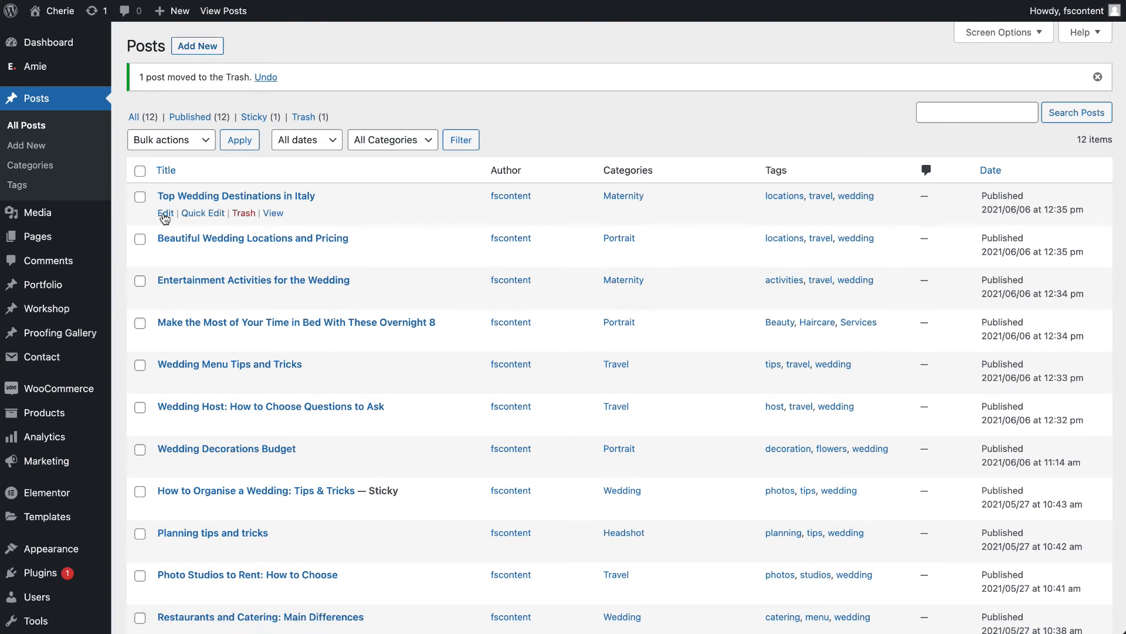
{"action": "left_click", "coordinate": [165, 213]}
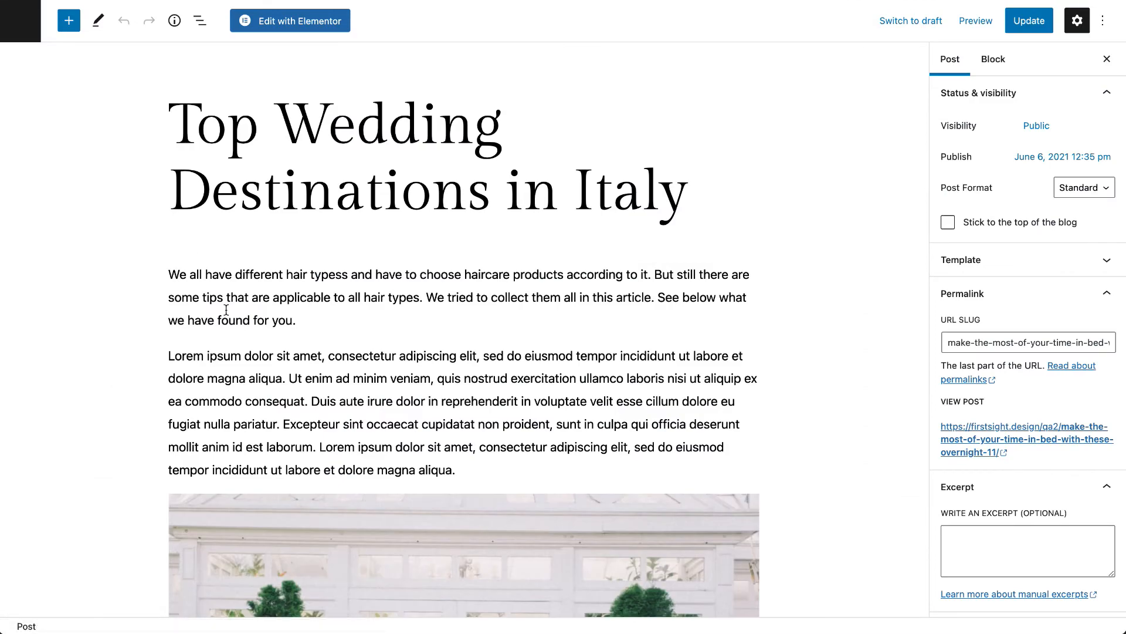
{"action": "scroll", "coordinate": [227, 309], "scroll_direction": "down", "scroll_amount": 10}
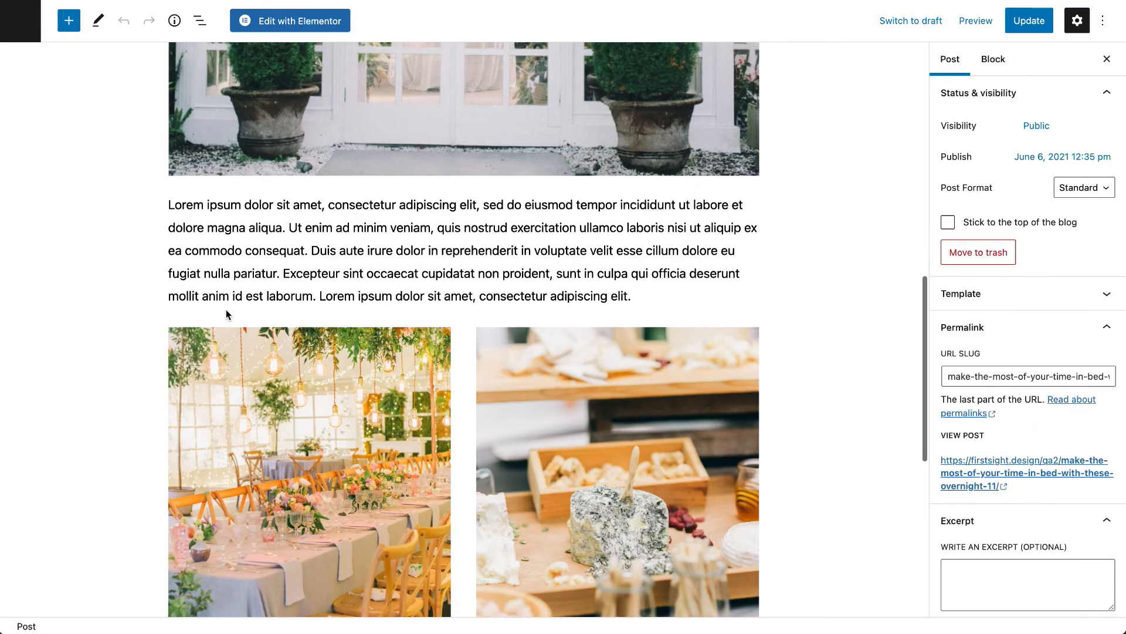
{"action": "scroll", "coordinate": [226, 314], "scroll_direction": "down", "scroll_amount": 5}
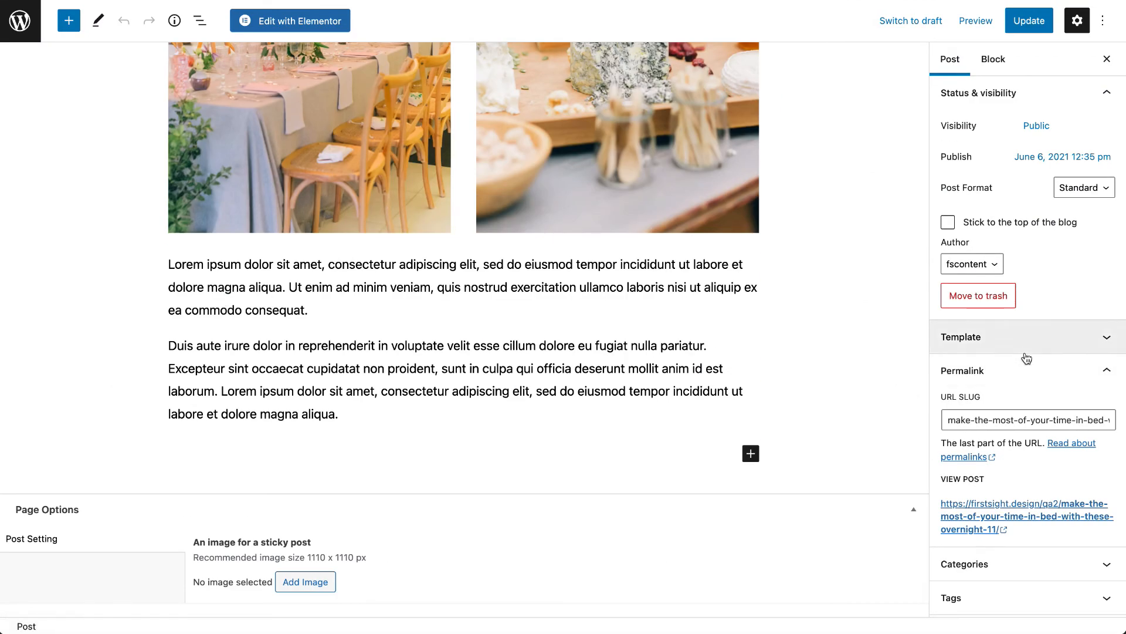
- Expand the post's tag and category settings and look over its tags, featured image and category
{"action": "left_click", "coordinate": [985, 597]}
{"action": "scroll", "coordinate": [1021, 352], "scroll_direction": "down", "scroll_amount": 8}
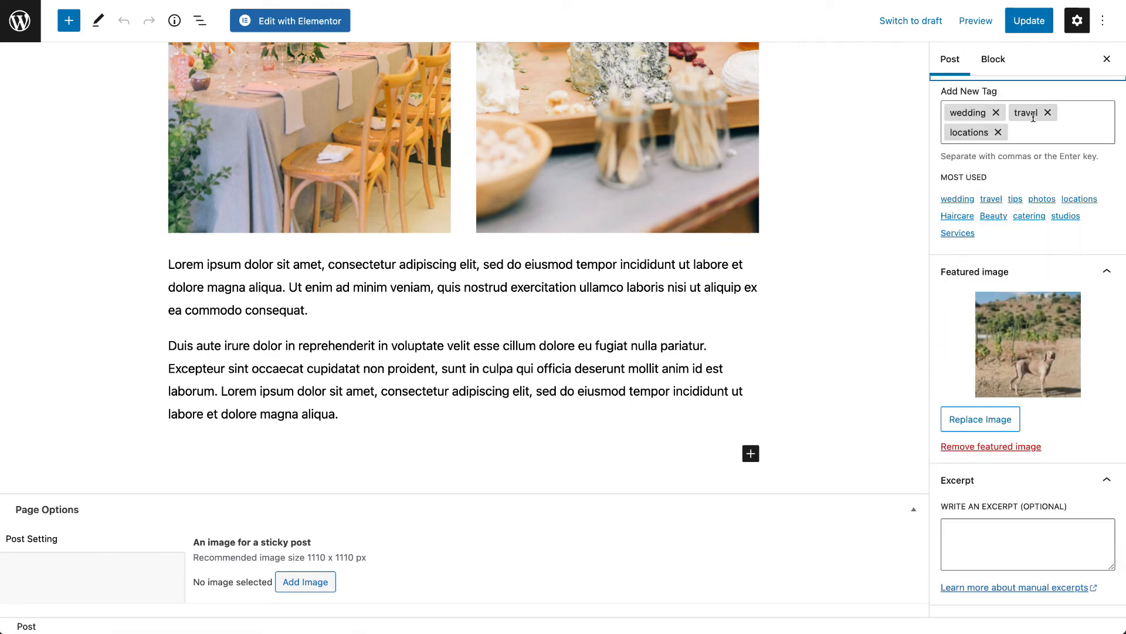
{"action": "scroll", "coordinate": [1027, 141], "scroll_direction": "up", "scroll_amount": 4}
{"action": "left_click", "coordinate": [1021, 139]}
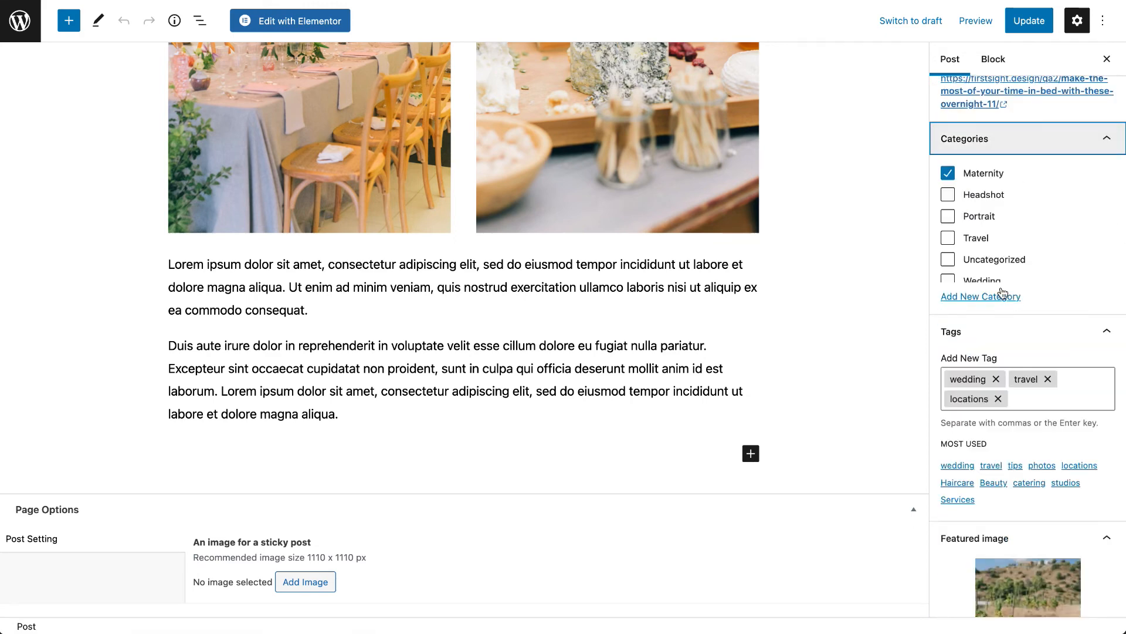
- Set the vineyard dog photo Mask-Group-2-2.jpg as the post's featured image and update the post
{"action": "scroll", "coordinate": [1003, 352], "scroll_direction": "down", "scroll_amount": 3}
{"action": "left_click", "coordinate": [1003, 413]}
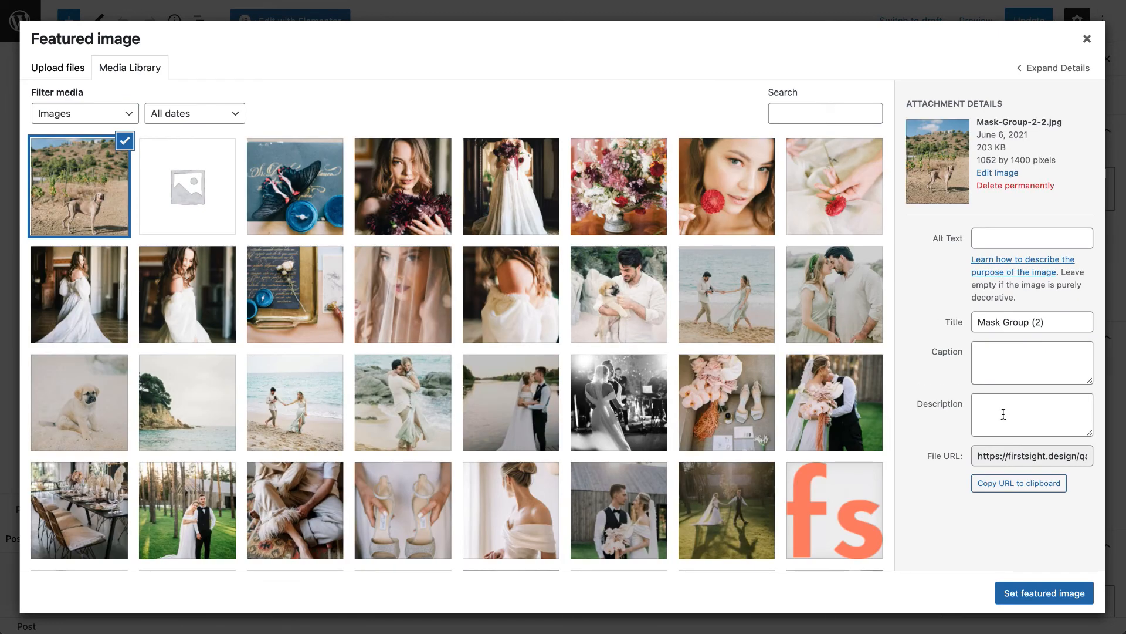
{"action": "left_click", "coordinate": [1045, 596]}
{"action": "left_click", "coordinate": [1030, 23]}
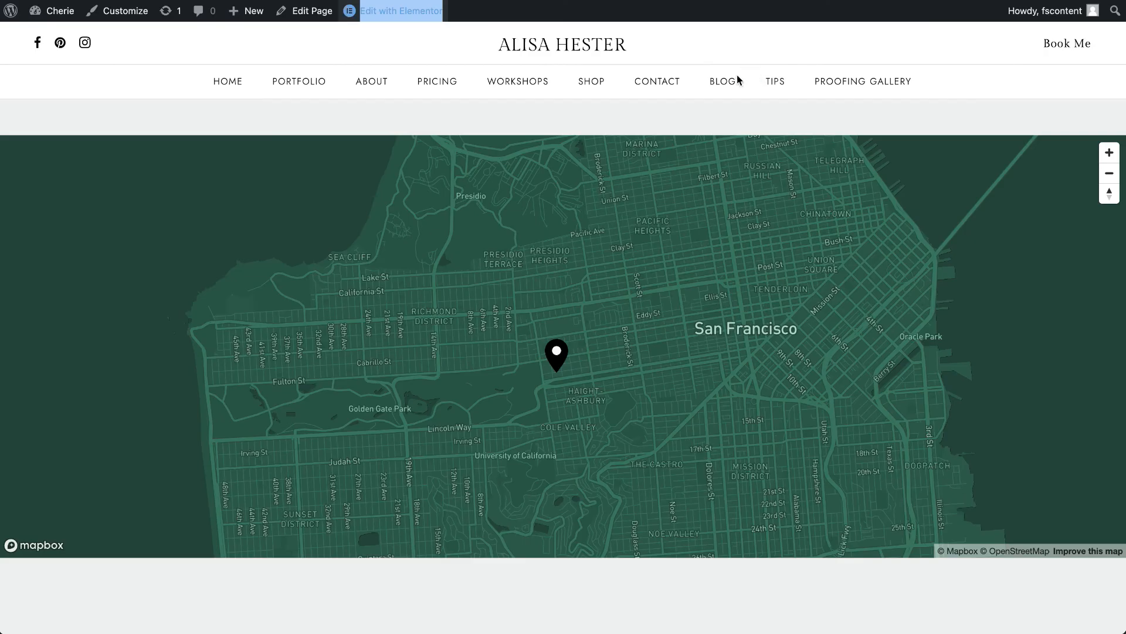
- Look over the live Blog page and open the Blog Archive Type settings in the Customizer
{"action": "left_click", "coordinate": [731, 86]}
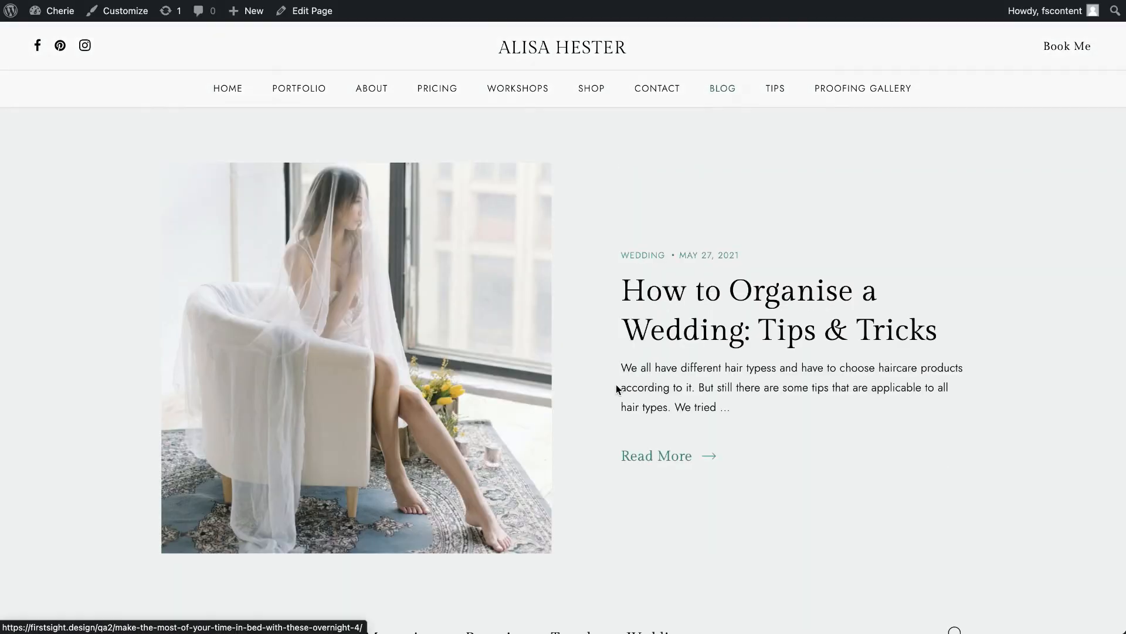
{"action": "scroll", "coordinate": [615, 387], "scroll_direction": "down", "scroll_amount": 7}
{"action": "scroll", "coordinate": [617, 390], "scroll_direction": "up", "scroll_amount": 7}
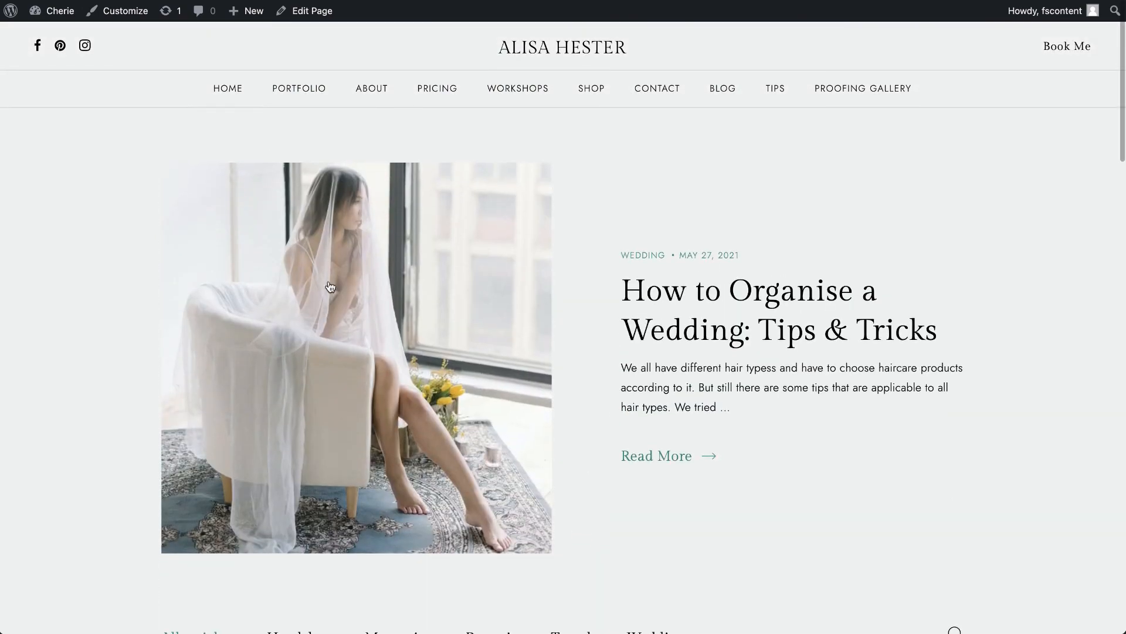
{"action": "left_click", "coordinate": [130, 23]}
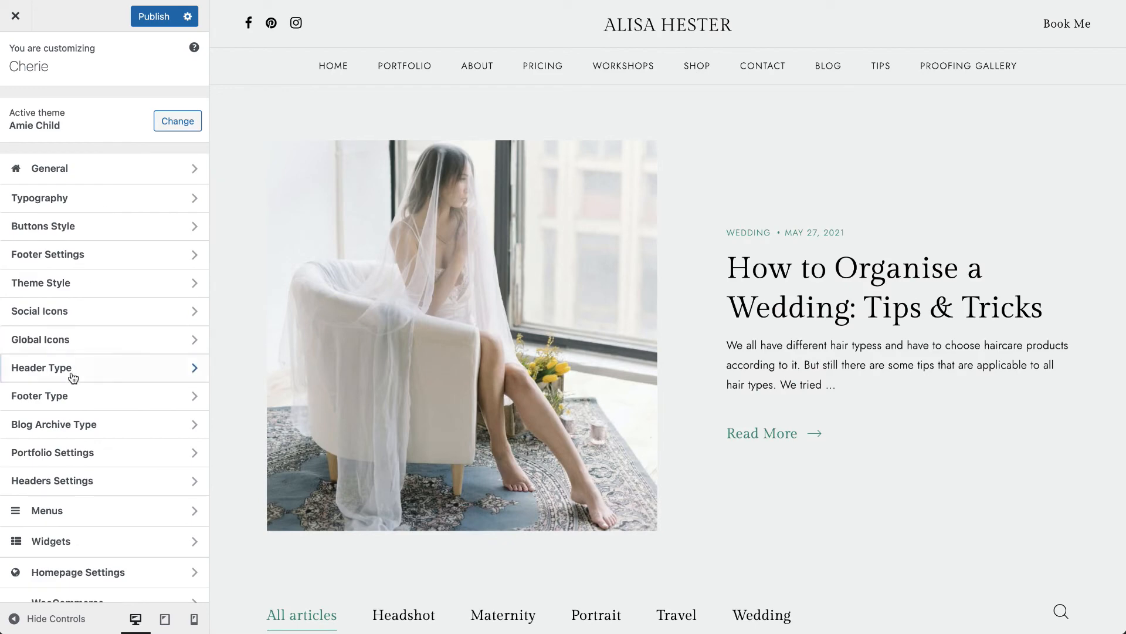
{"action": "left_click", "coordinate": [68, 425]}
{"action": "scroll", "coordinate": [490, 444], "scroll_direction": "down", "scroll_amount": 7}
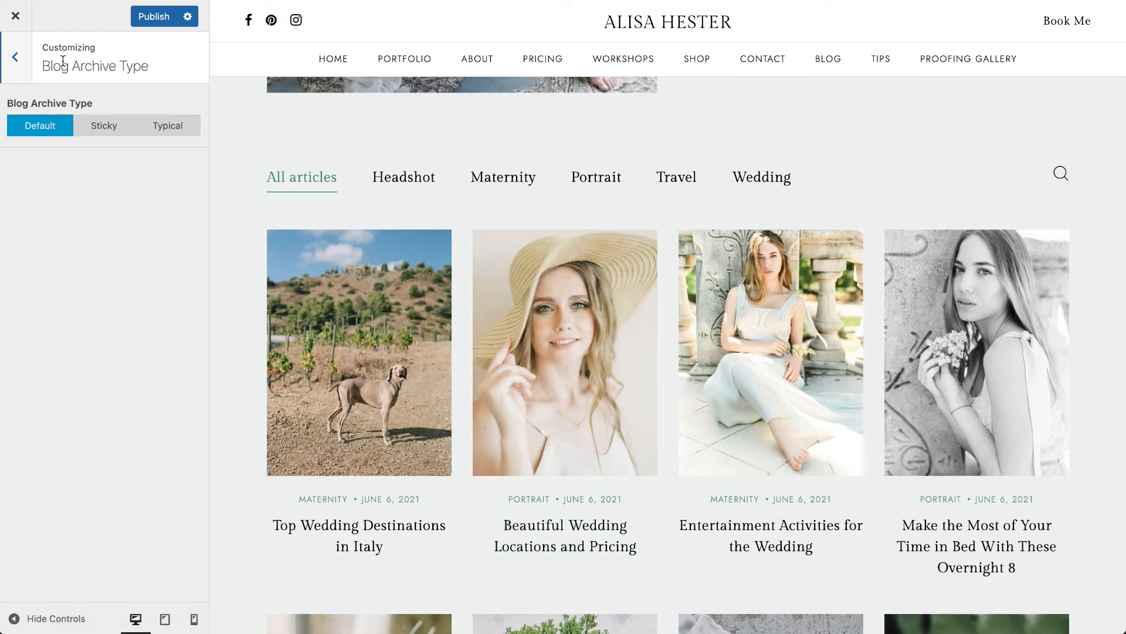
- Preview the Sticky and Typical blog archive types and switch back to Default
{"action": "left_click", "coordinate": [97, 131]}
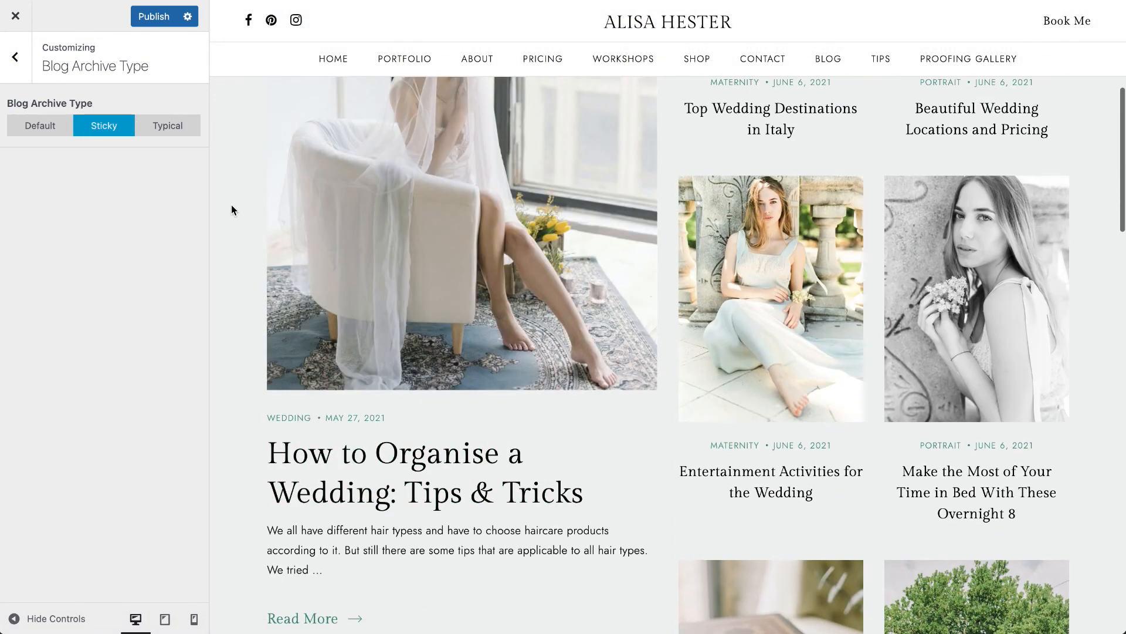
{"action": "left_click", "coordinate": [157, 138]}
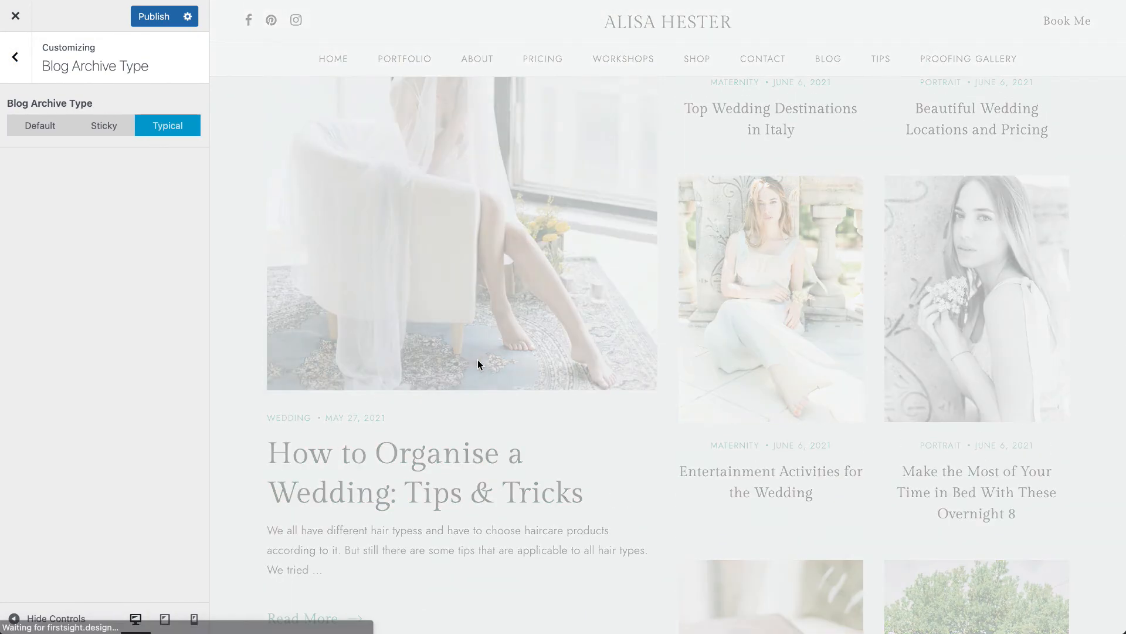
{"action": "scroll", "coordinate": [487, 372], "scroll_direction": "down", "scroll_amount": 5}
{"action": "scroll", "coordinate": [487, 372], "scroll_direction": "up", "scroll_amount": 5}
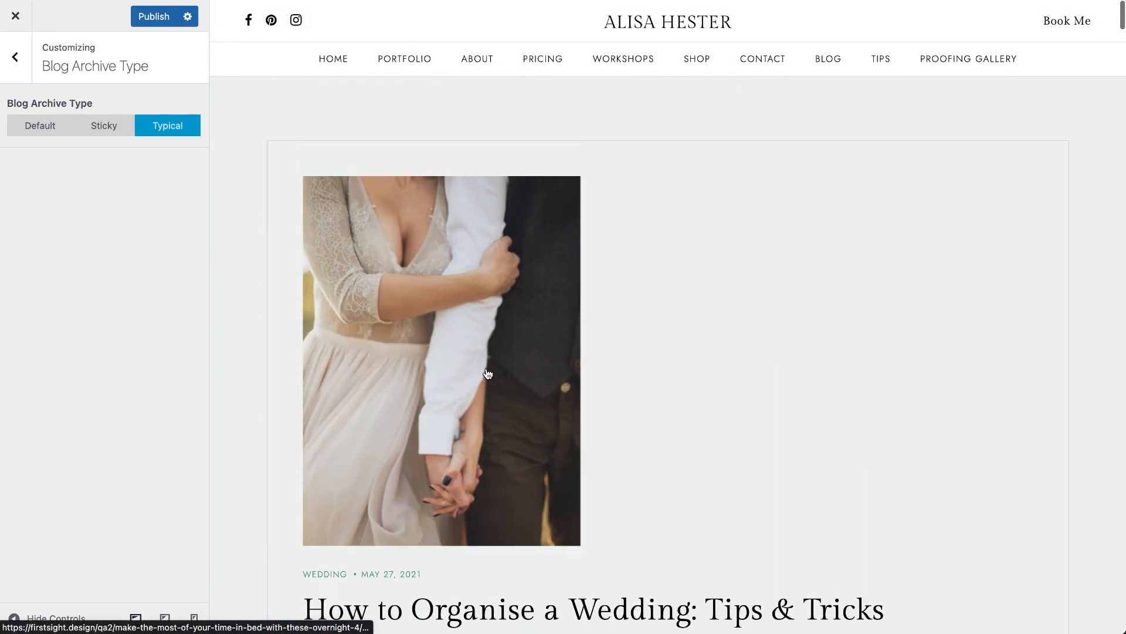
{"action": "left_click", "coordinate": [94, 125]}
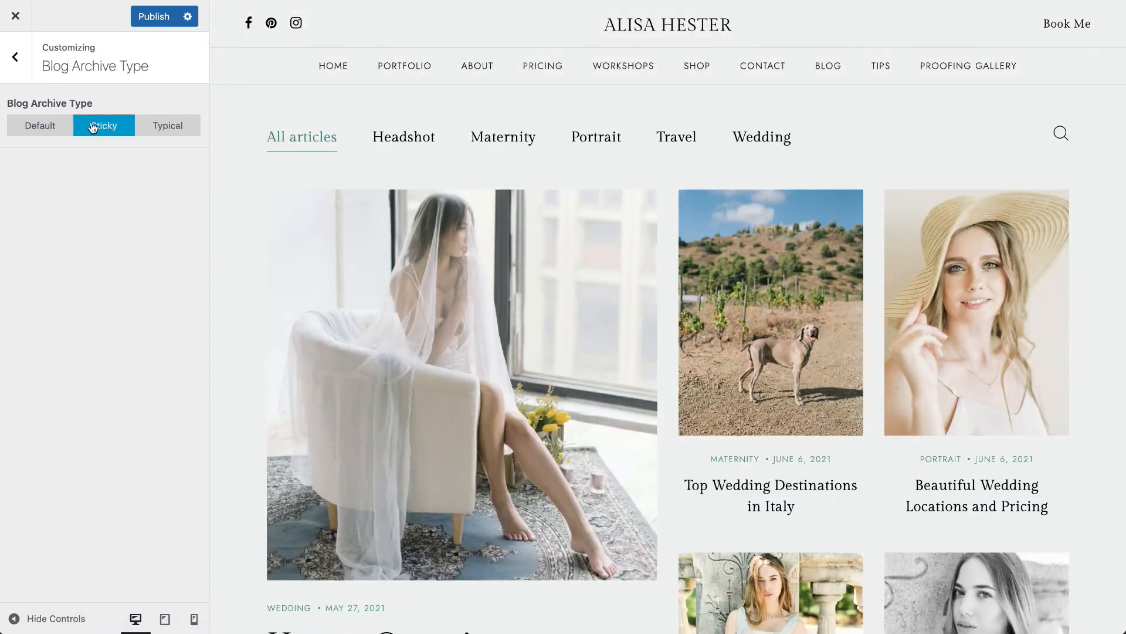
{"action": "left_click", "coordinate": [36, 135]}
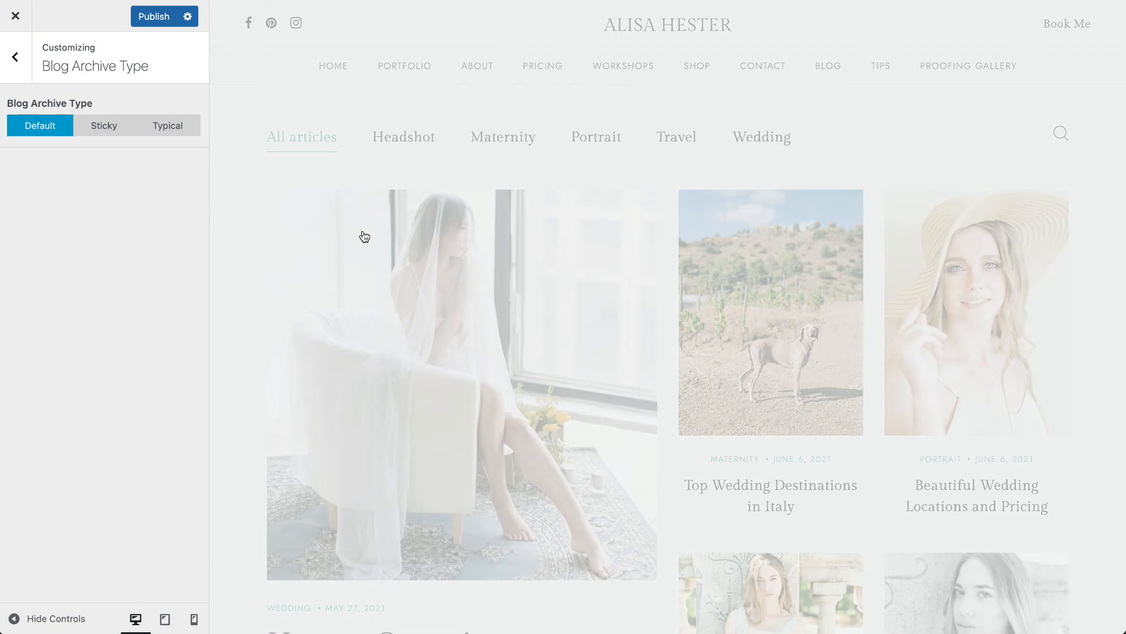
{"action": "scroll", "coordinate": [343, 336], "scroll_direction": "down", "scroll_amount": 10}
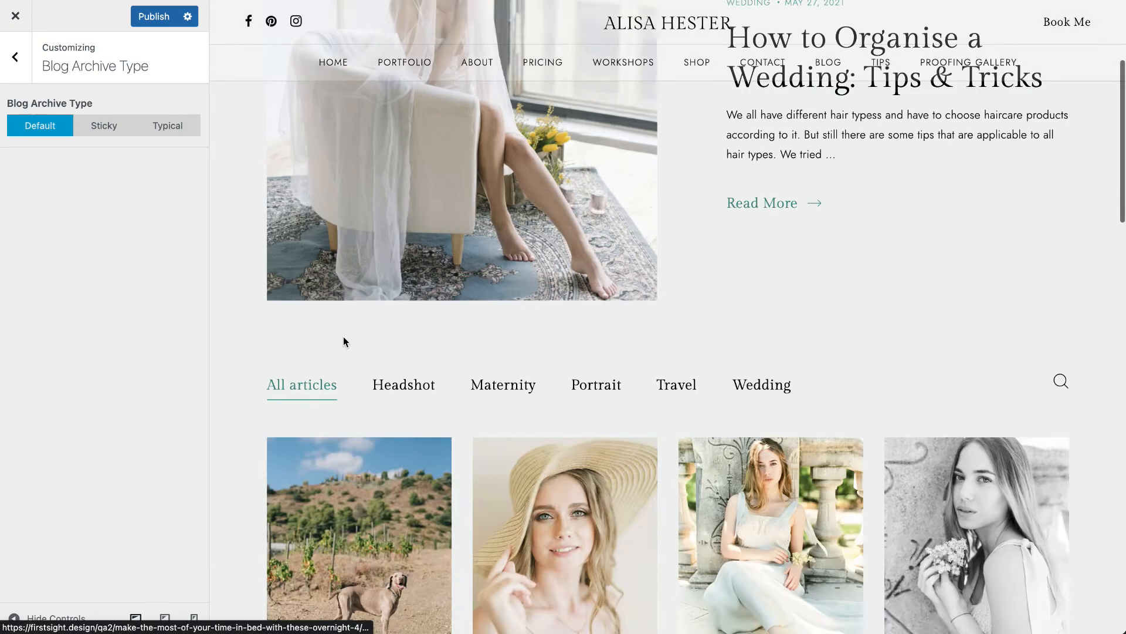
{"action": "scroll", "coordinate": [314, 346], "scroll_direction": "up", "scroll_amount": 5}
- Leave the Customizer without publishing and look over the live Blog page's featured post
{"action": "left_click", "coordinate": [15, 16]}
{"action": "left_click", "coordinate": [669, 77]}
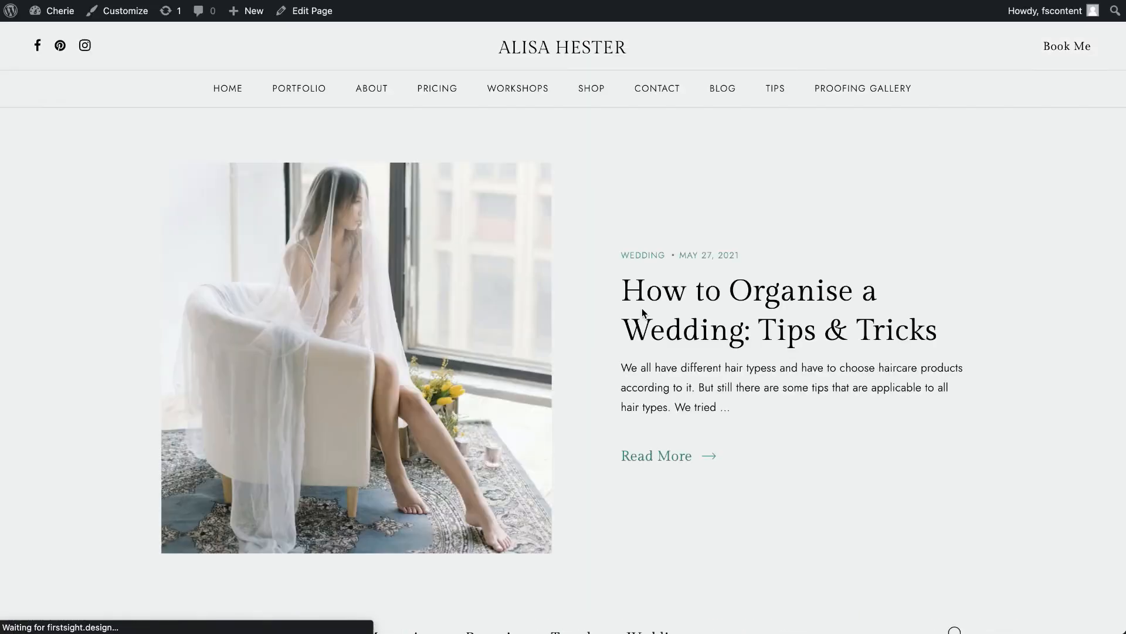
{"action": "scroll", "coordinate": [641, 308], "scroll_direction": "down", "scroll_amount": 8}
{"action": "scroll", "coordinate": [642, 308], "scroll_direction": "up", "scroll_amount": 8}
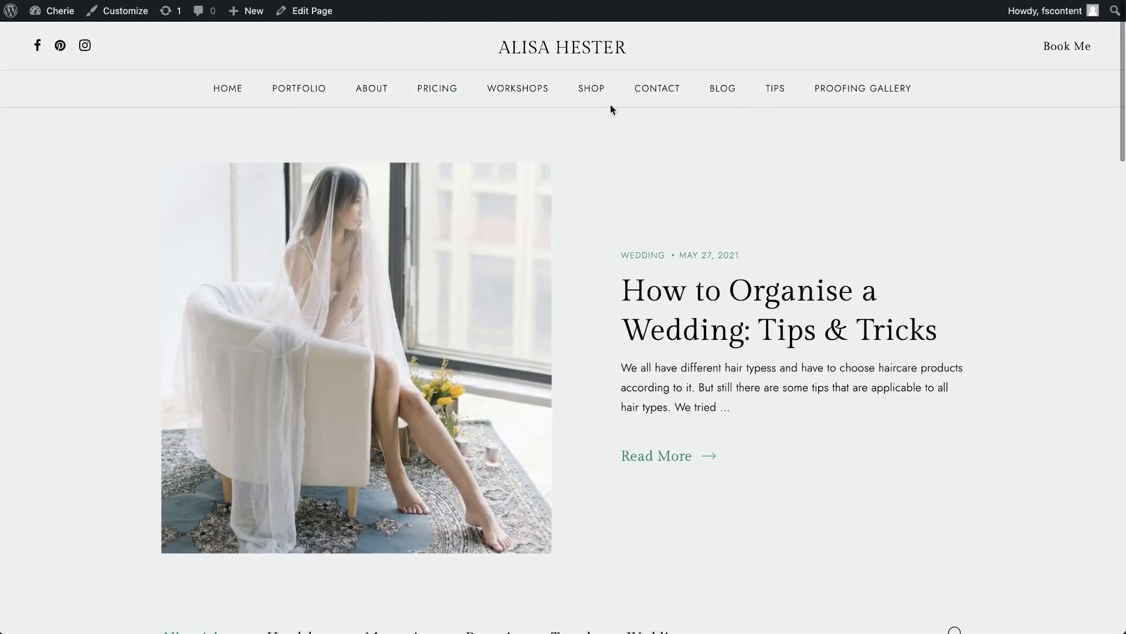
- Open the How to Organise a Wedding: Tips & Tricks post for editing in a separate tab and examine its sticky setting and sticky image
{"action": "left_click", "coordinate": [475, 269]}
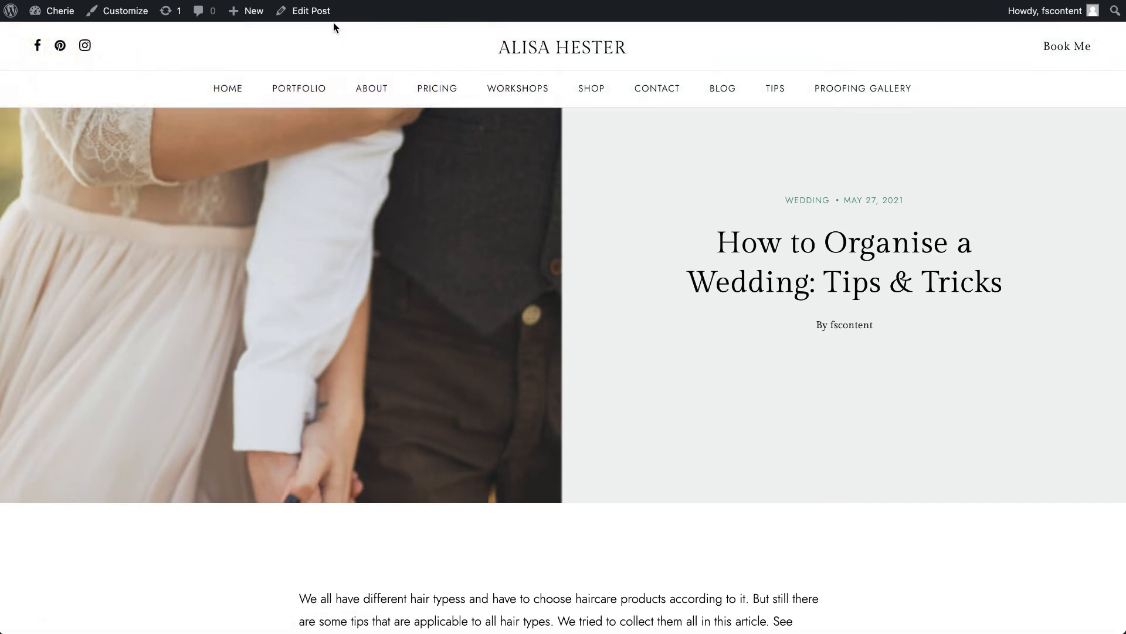
{"action": "right_click", "coordinate": [324, 11]}
{"action": "left_click", "coordinate": [460, 19]}
{"action": "key", "text": "ctrl+Tab"}
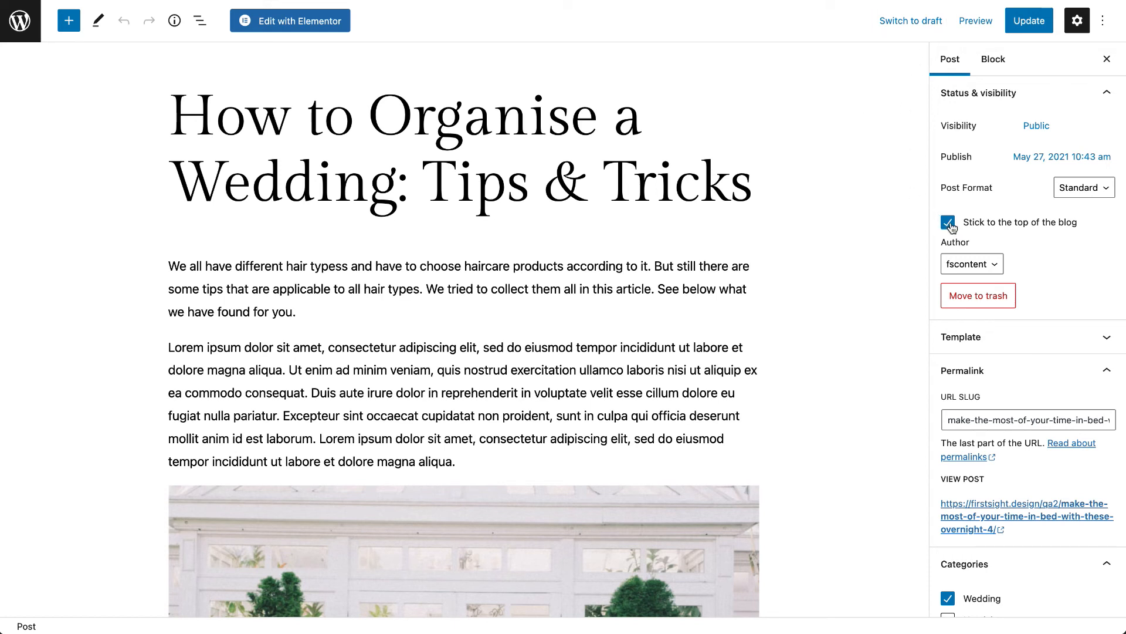
{"action": "scroll", "coordinate": [662, 477], "scroll_direction": "down", "scroll_amount": 15}
{"action": "mouse_move", "coordinate": [263, 553]}
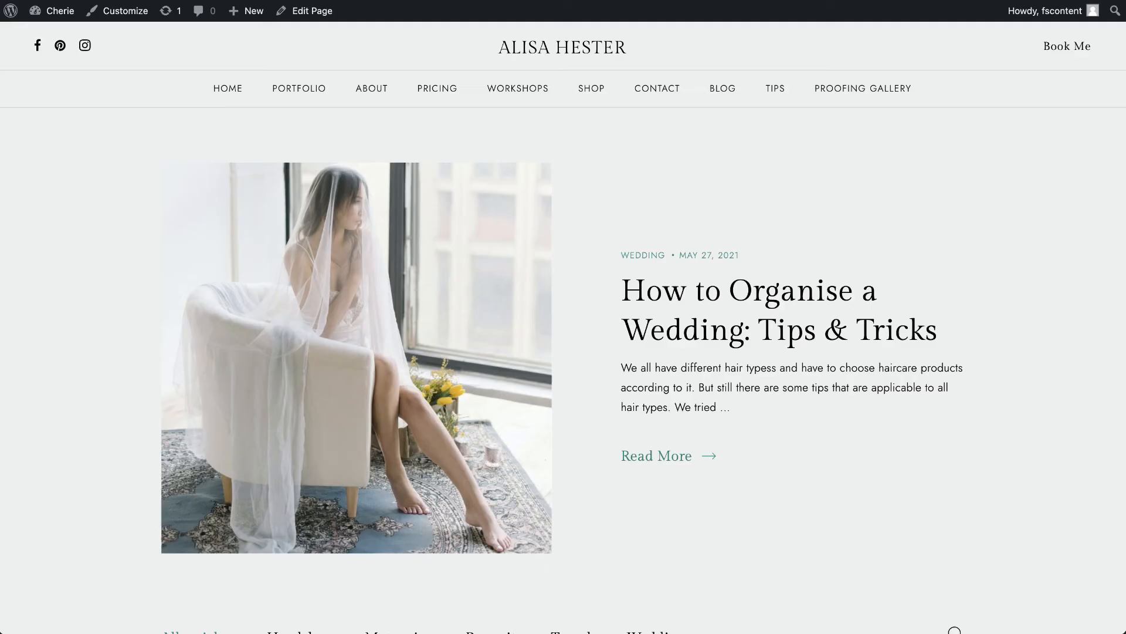
- Review the sticky post's categories, tags and featured image, and update the post
{"action": "scroll", "coordinate": [610, 382], "scroll_direction": "down", "scroll_amount": 5}
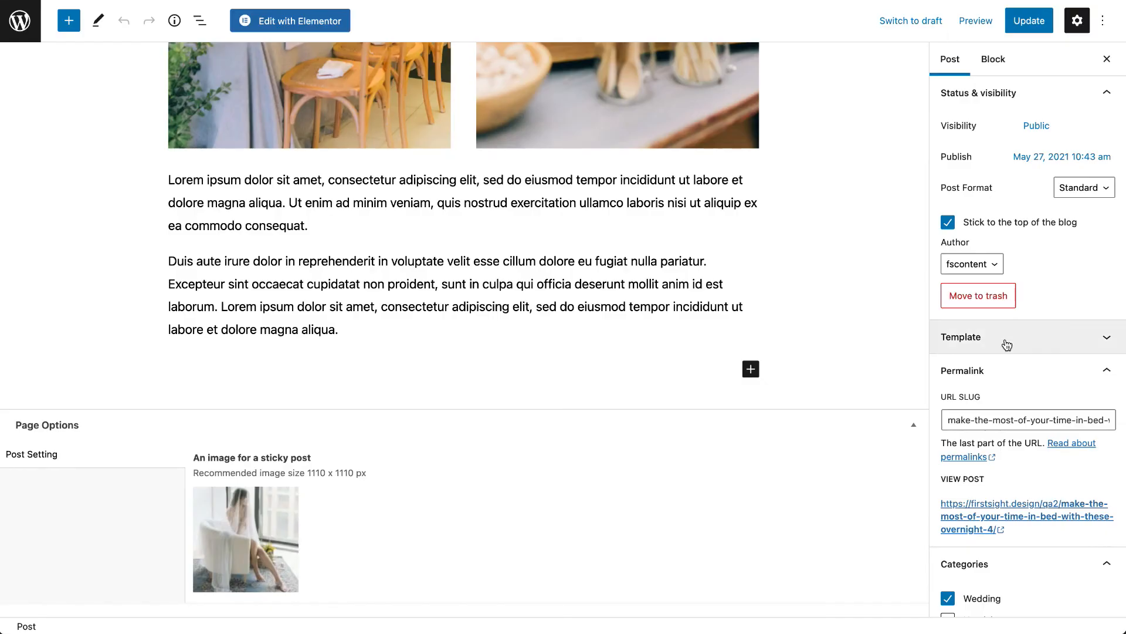
{"action": "scroll", "coordinate": [1006, 344], "scroll_direction": "down", "scroll_amount": 8}
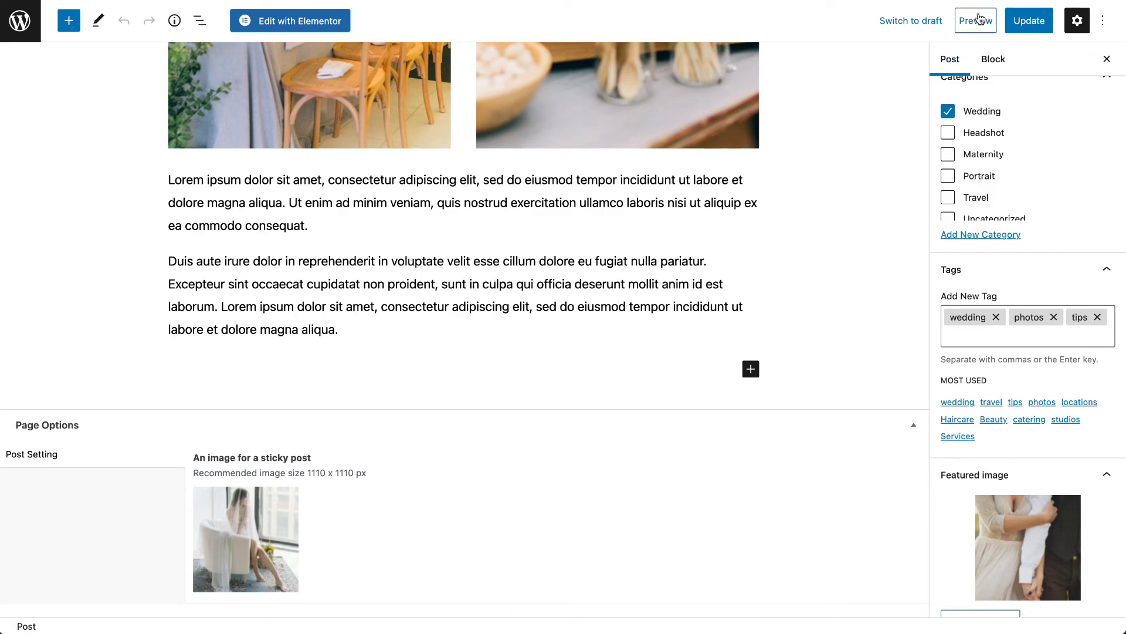
{"action": "left_click", "coordinate": [1030, 21]}
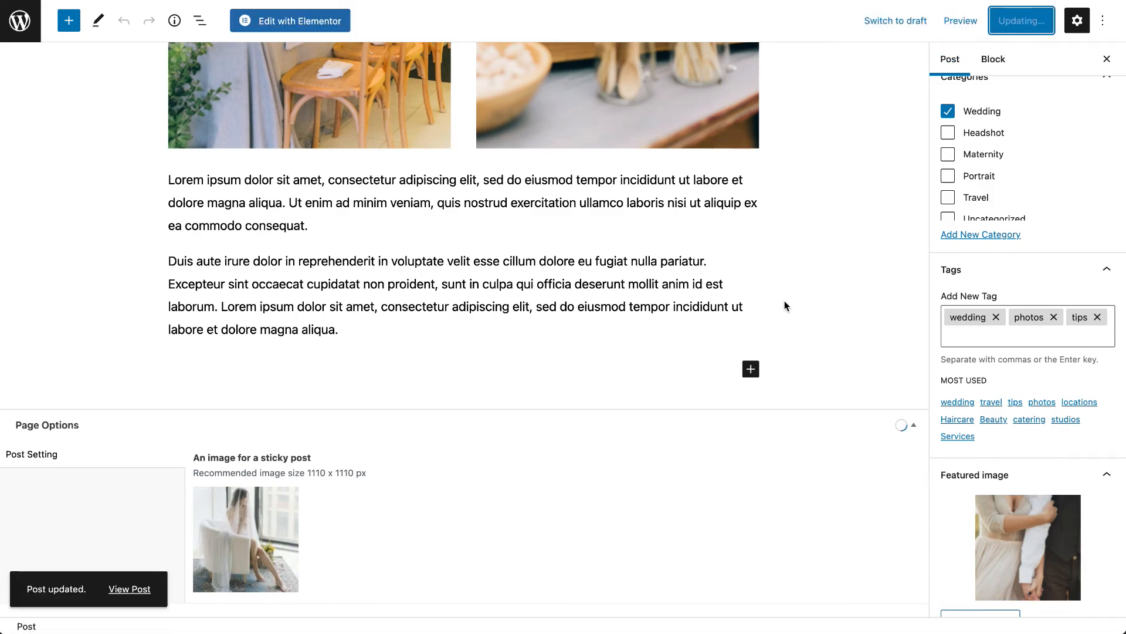
- Look back over the sticky post, category filters and articles on the live Blog page
{"action": "scroll", "coordinate": [783, 306], "scroll_direction": "up", "scroll_amount": 15}
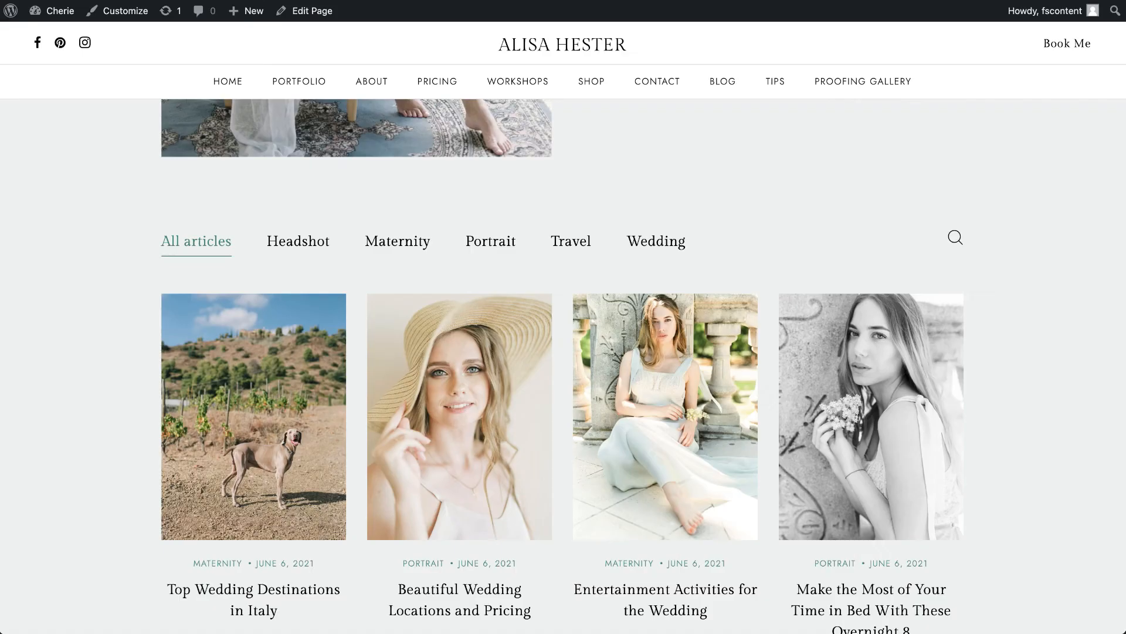
{"action": "scroll", "coordinate": [663, 199], "scroll_direction": "up", "scroll_amount": 7}
{"action": "scroll", "coordinate": [663, 199], "scroll_direction": "down", "scroll_amount": 6}
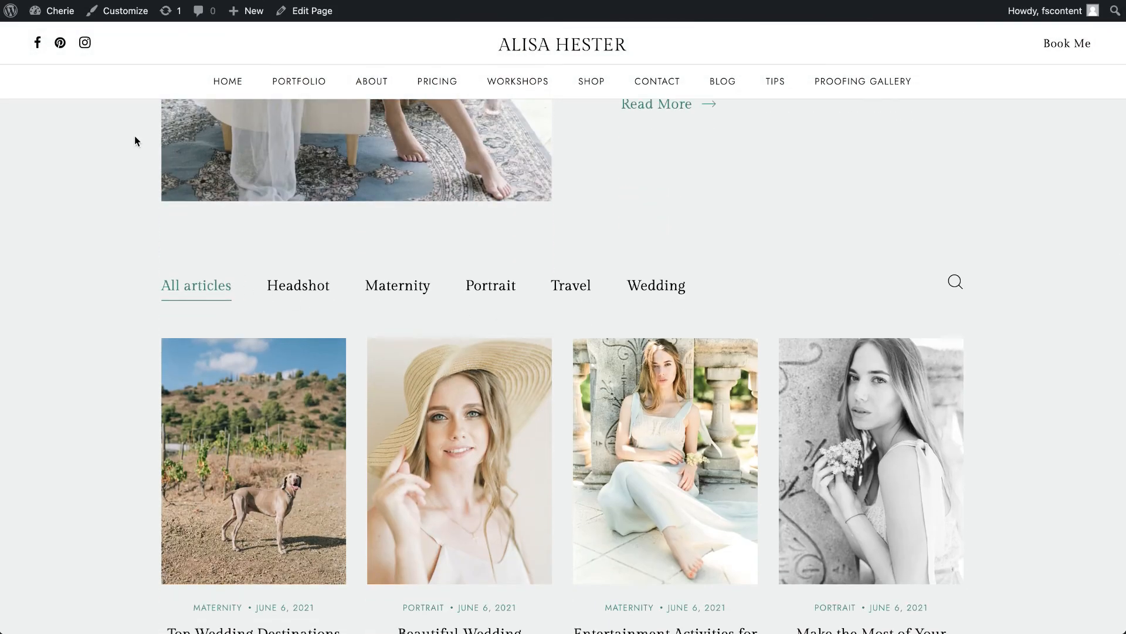
- Open the dashboard and look over the Pages and Posts areas
{"action": "left_click", "coordinate": [67, 15]}
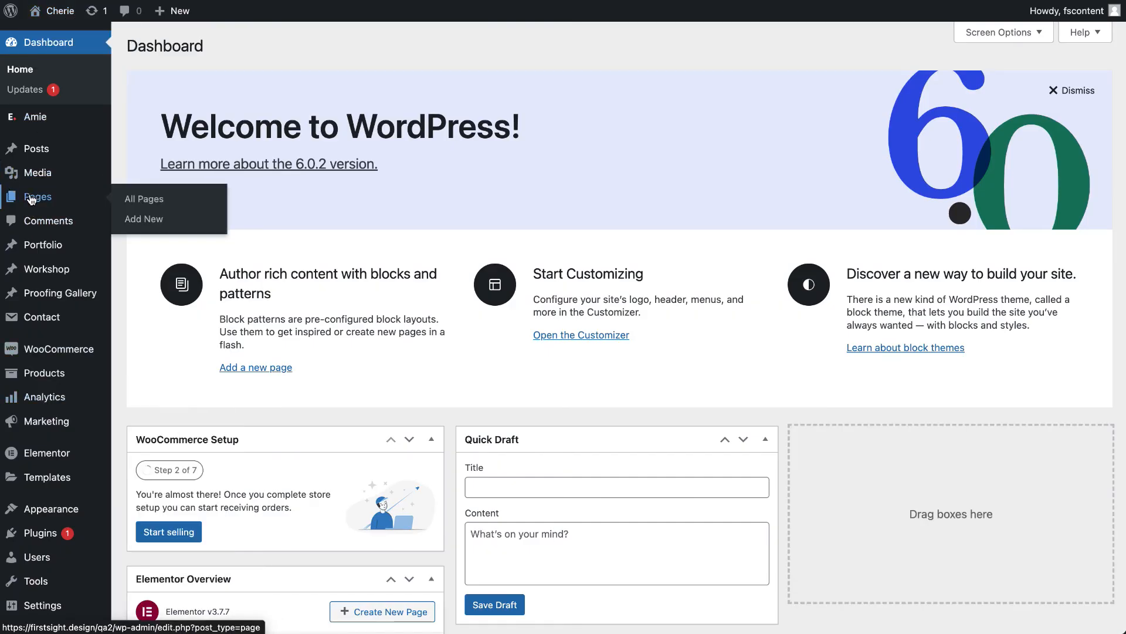
{"action": "left_click", "coordinate": [31, 198]}
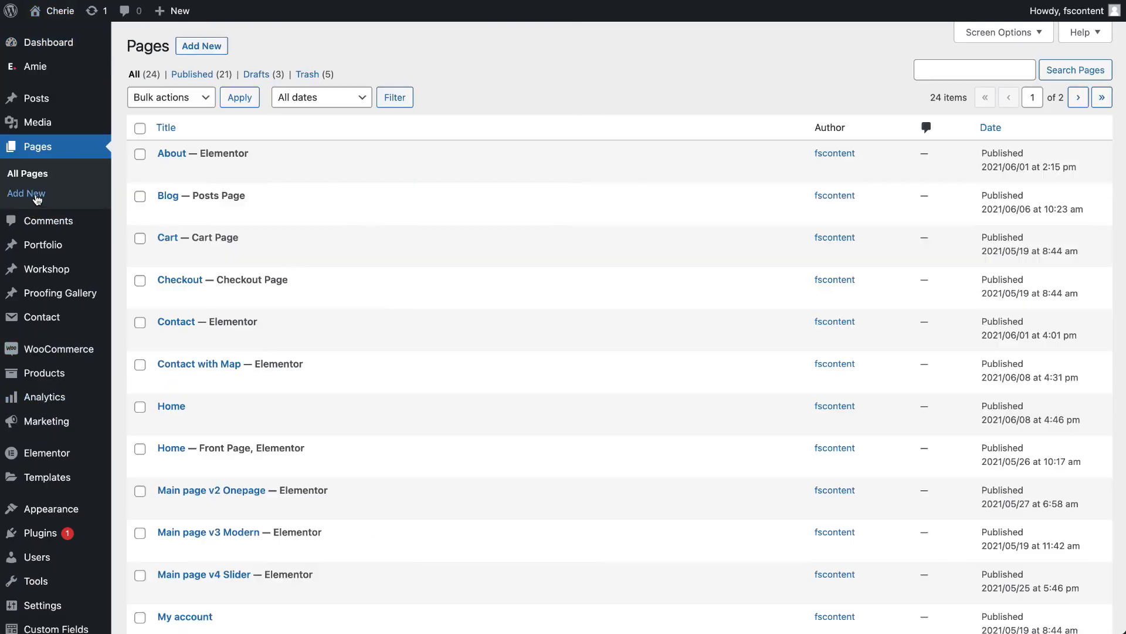
{"action": "left_click", "coordinate": [46, 109]}
{"action": "left_click", "coordinate": [37, 165]}
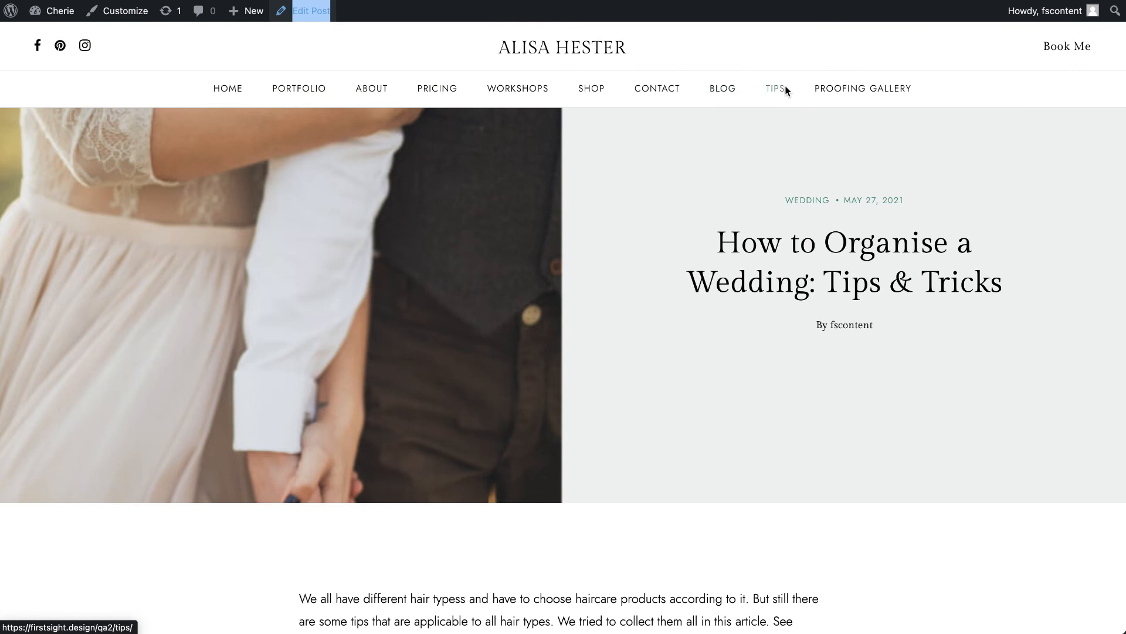
- Open the live Tips page and load it in the Elementor editor in a separate tab
{"action": "left_click", "coordinate": [776, 88]}
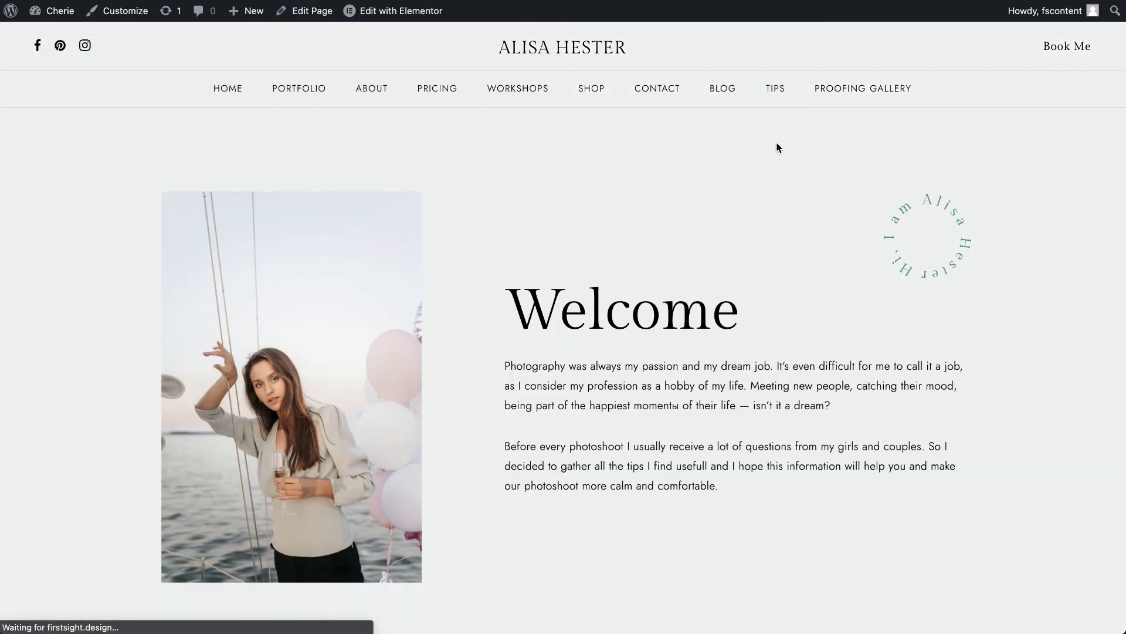
{"action": "mouse_move", "coordinate": [419, 24]}
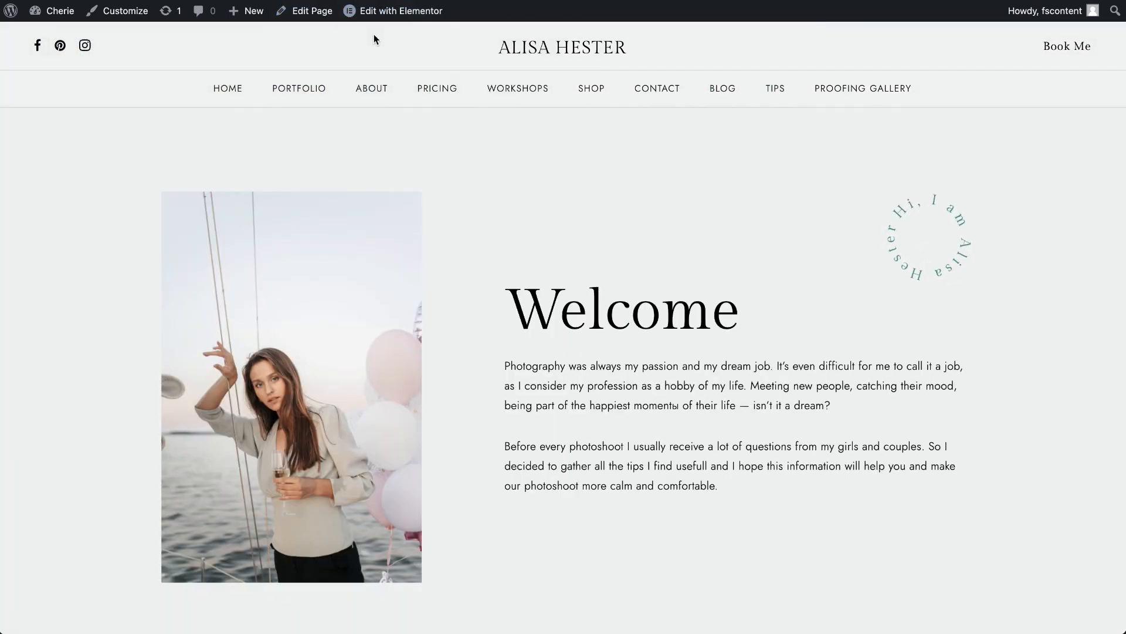
{"action": "right_click", "coordinate": [375, 14]}
{"action": "left_click", "coordinate": [382, 26]}
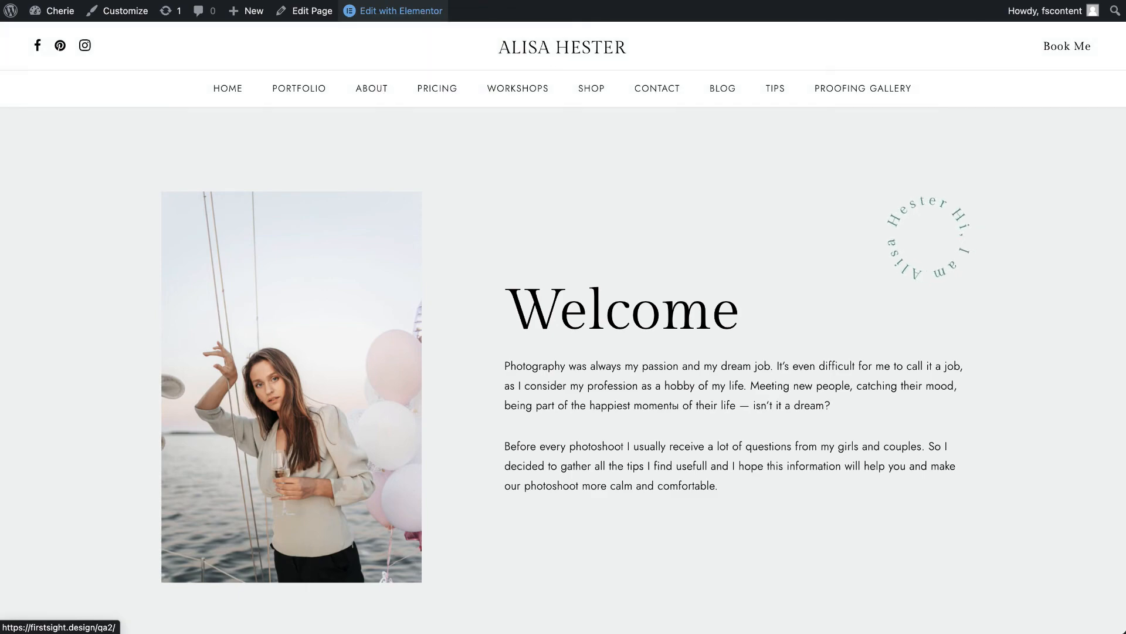
{"action": "key", "text": "ctrl+Tab"}
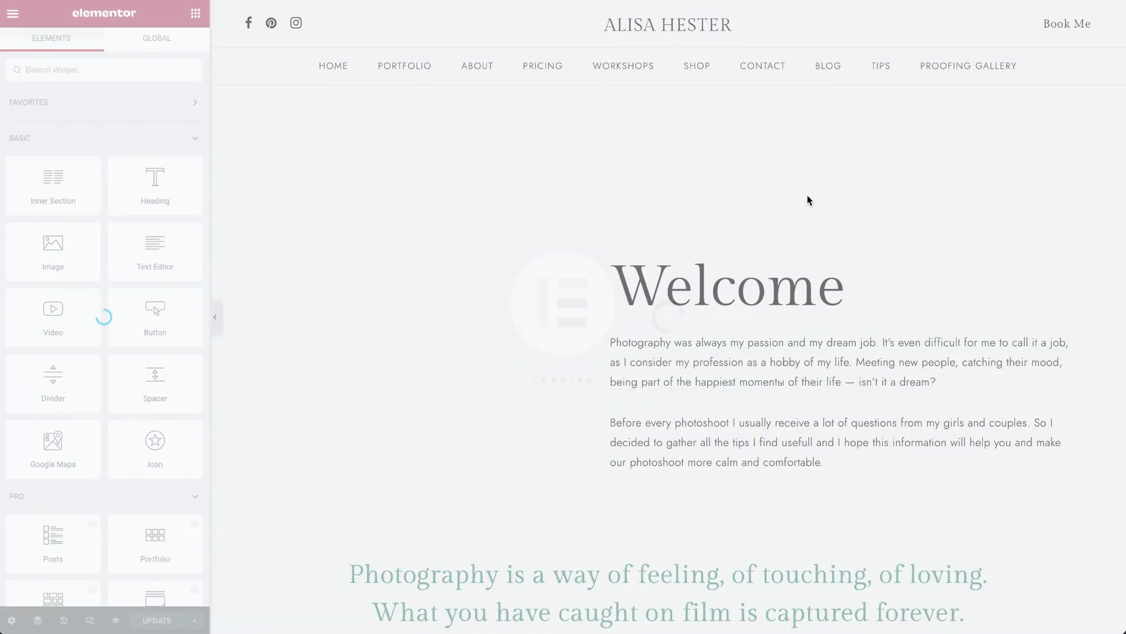
- Examine the Tips page's Welcome section, quote heading, wedding tips, checklist, booking and vendor recommendation sections in Elementor
{"action": "scroll", "coordinate": [807, 201], "scroll_direction": "down", "scroll_amount": 4}
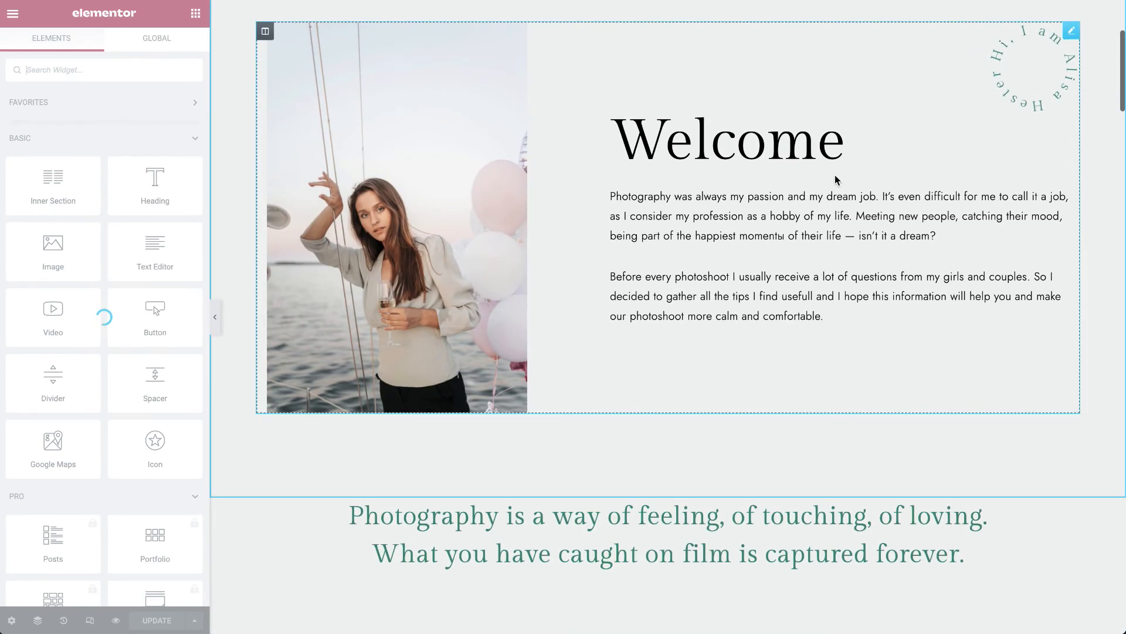
{"action": "left_click", "coordinate": [1058, 46]}
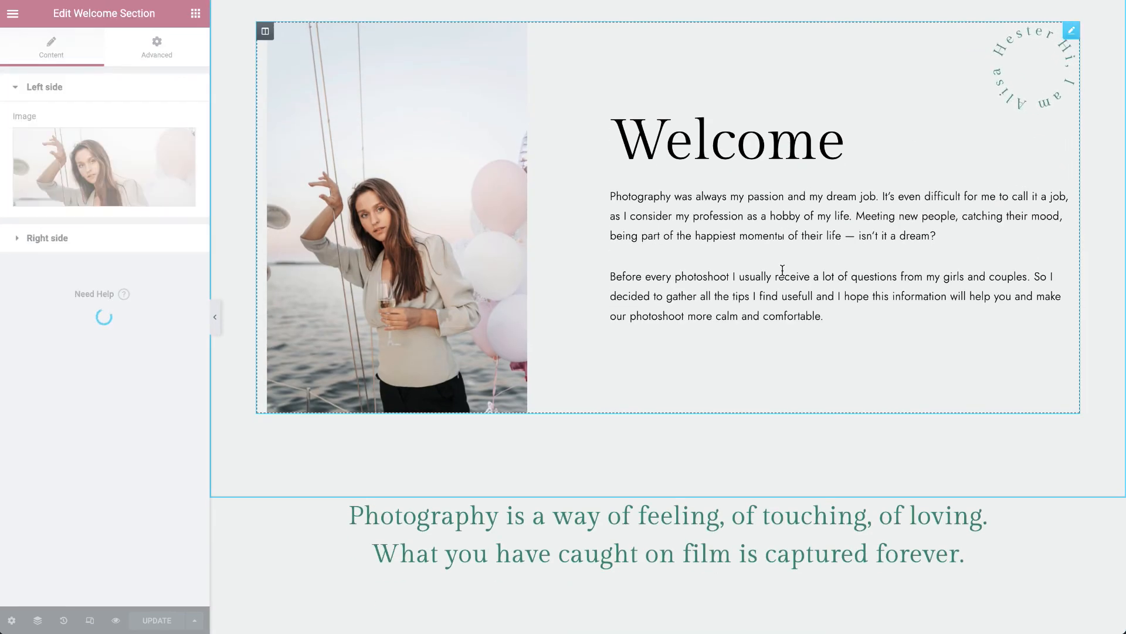
{"action": "scroll", "coordinate": [782, 269], "scroll_direction": "down", "scroll_amount": 5}
{"action": "left_click", "coordinate": [1002, 165]}
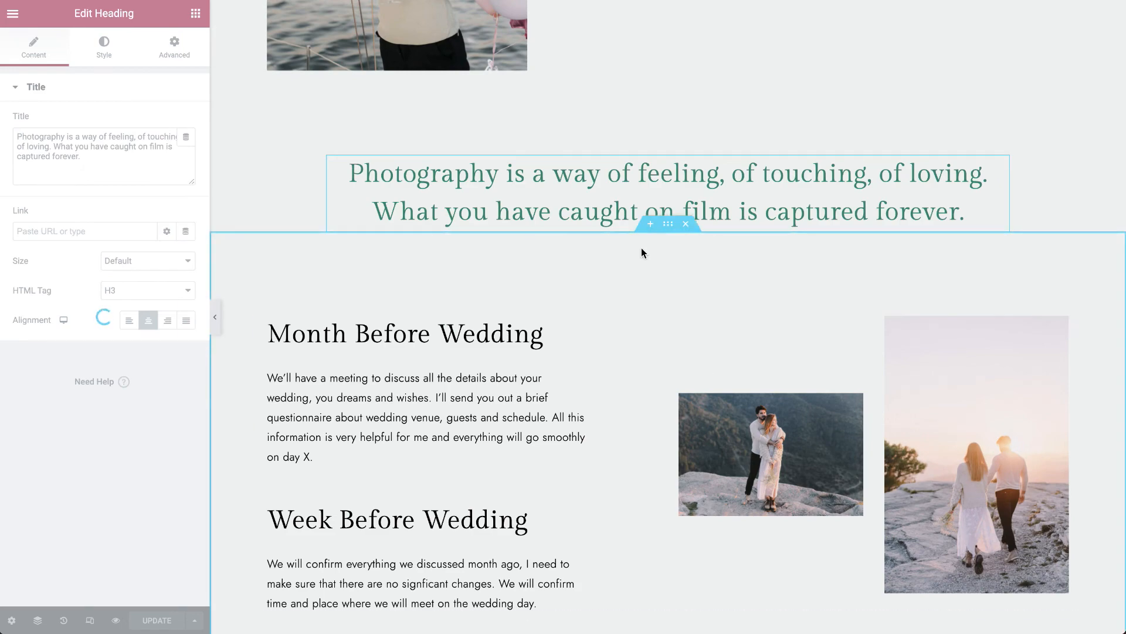
{"action": "scroll", "coordinate": [677, 285], "scroll_direction": "down", "scroll_amount": 15}
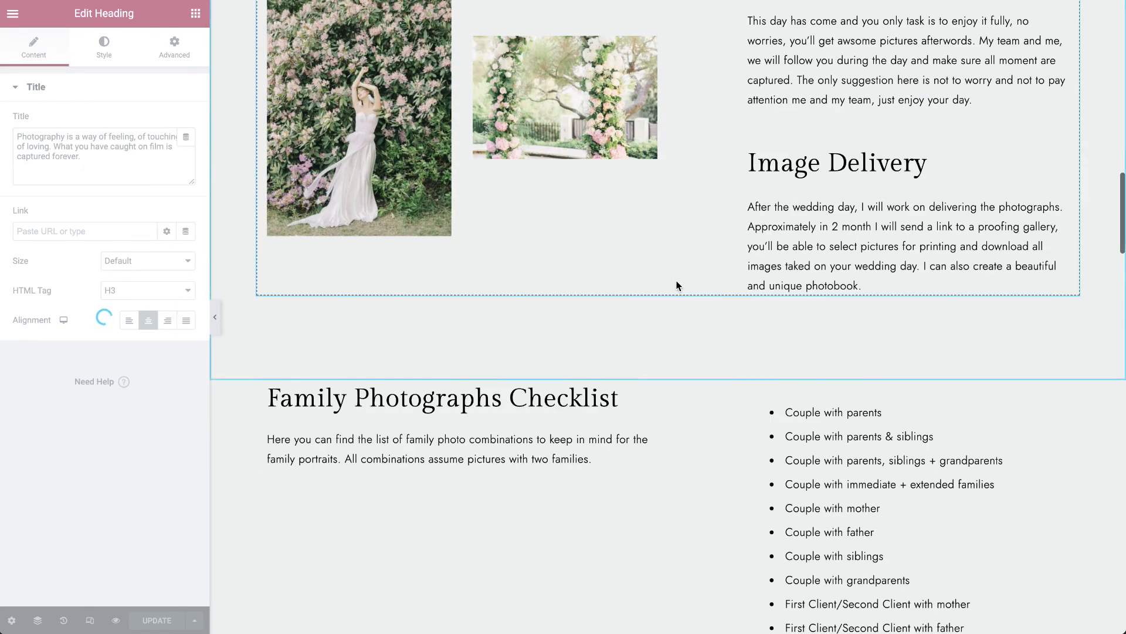
{"action": "scroll", "coordinate": [677, 286], "scroll_direction": "down", "scroll_amount": 10}
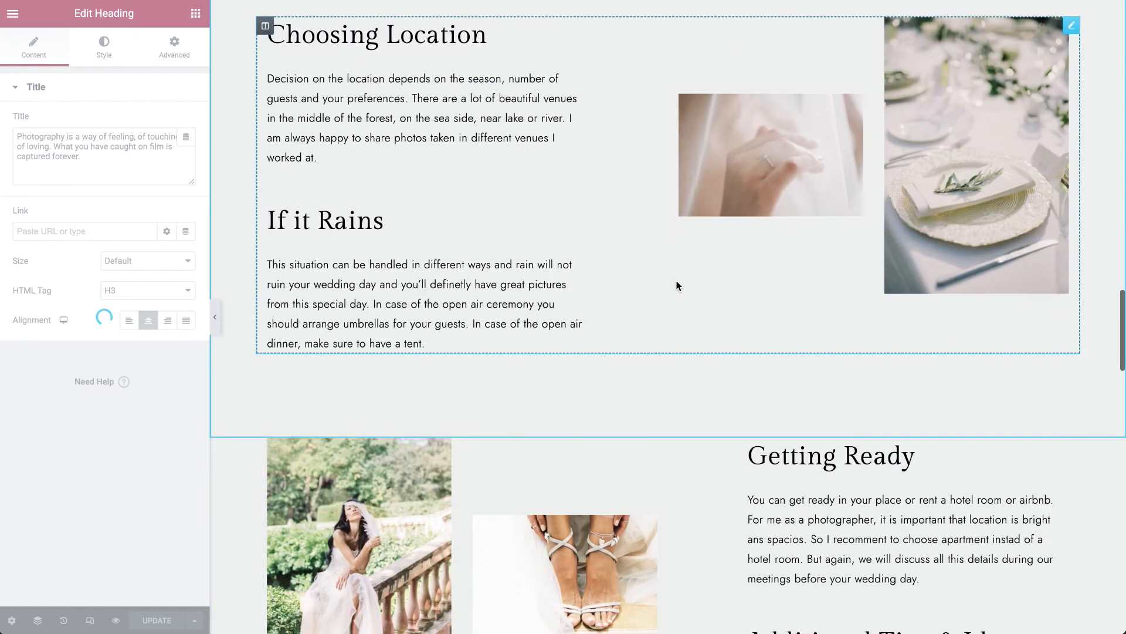
{"action": "scroll", "coordinate": [676, 285], "scroll_direction": "down", "scroll_amount": 10}
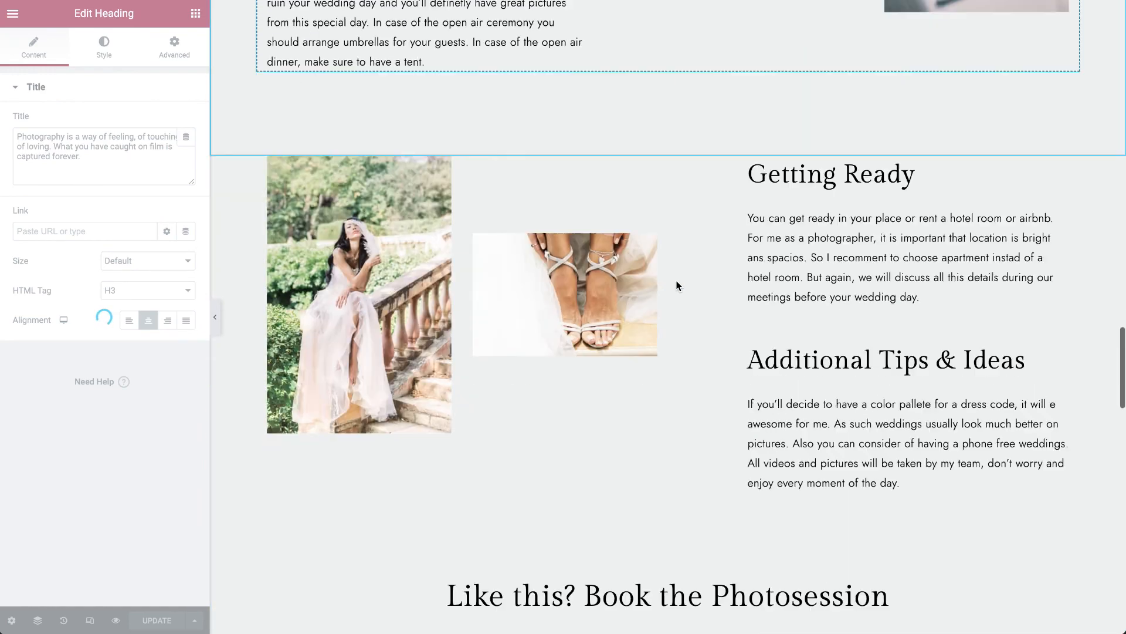
{"action": "scroll", "coordinate": [716, 313], "scroll_direction": "down", "scroll_amount": 15}
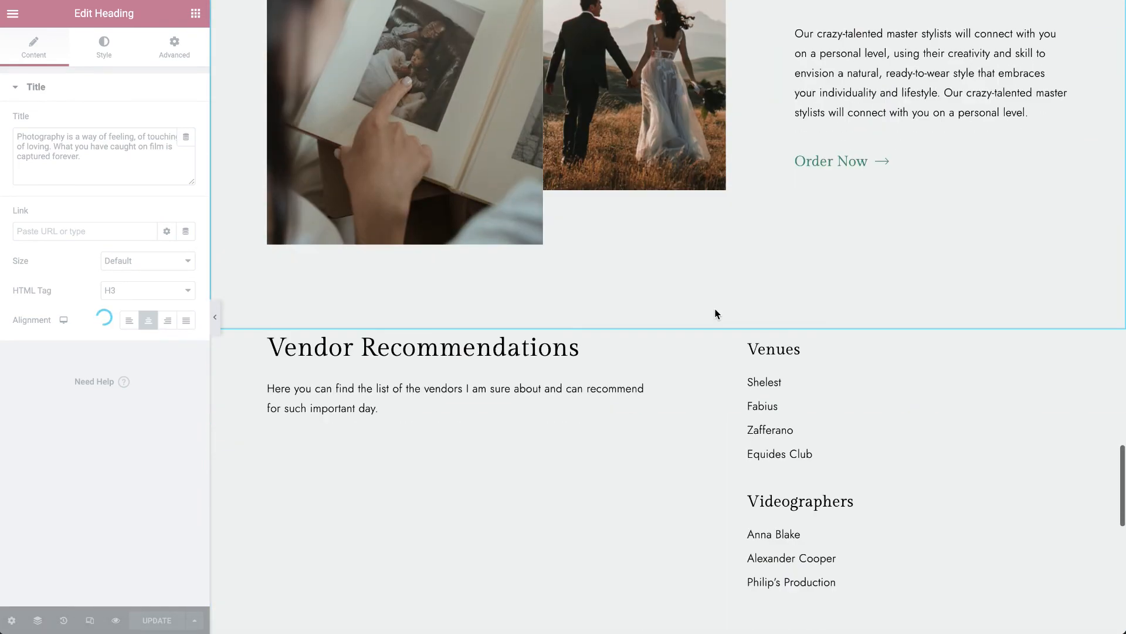
{"action": "scroll", "coordinate": [716, 309], "scroll_direction": "down", "scroll_amount": 2}
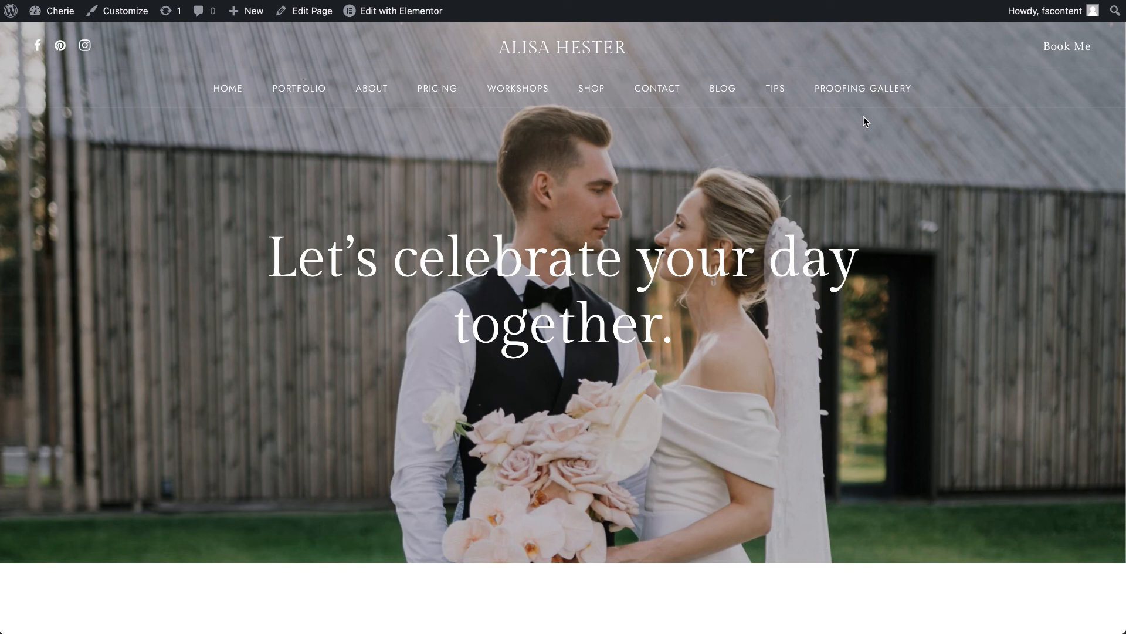
- Open the live public Proofing Gallery and examine its client details, download option, photos and the approval mark on photo #1780
{"action": "mouse_move", "coordinate": [868, 85]}
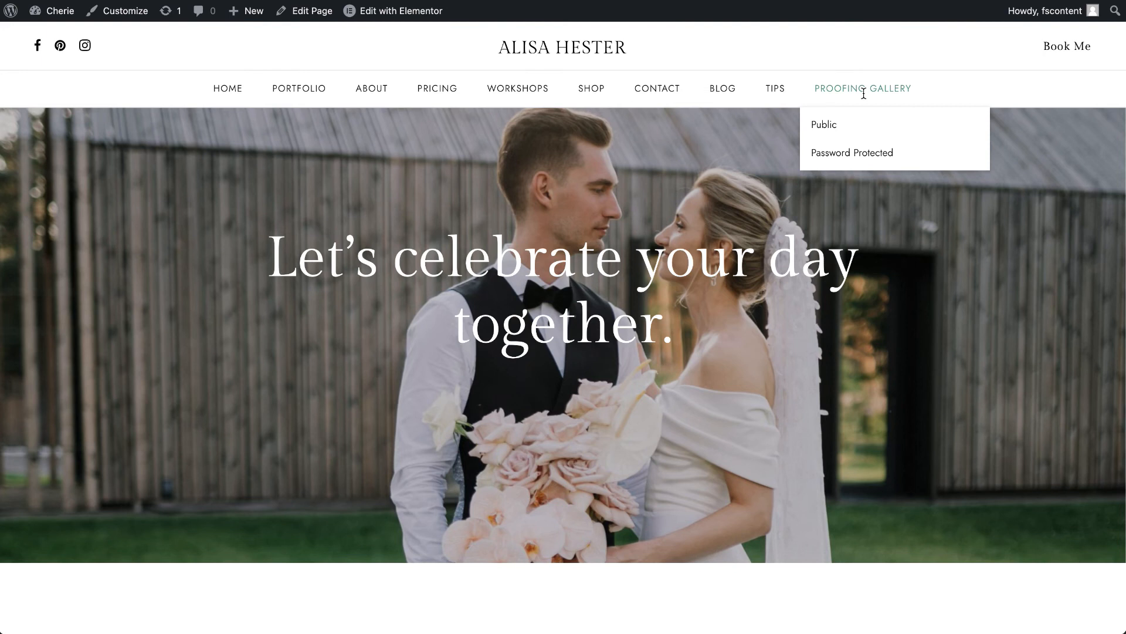
{"action": "left_click", "coordinate": [863, 89]}
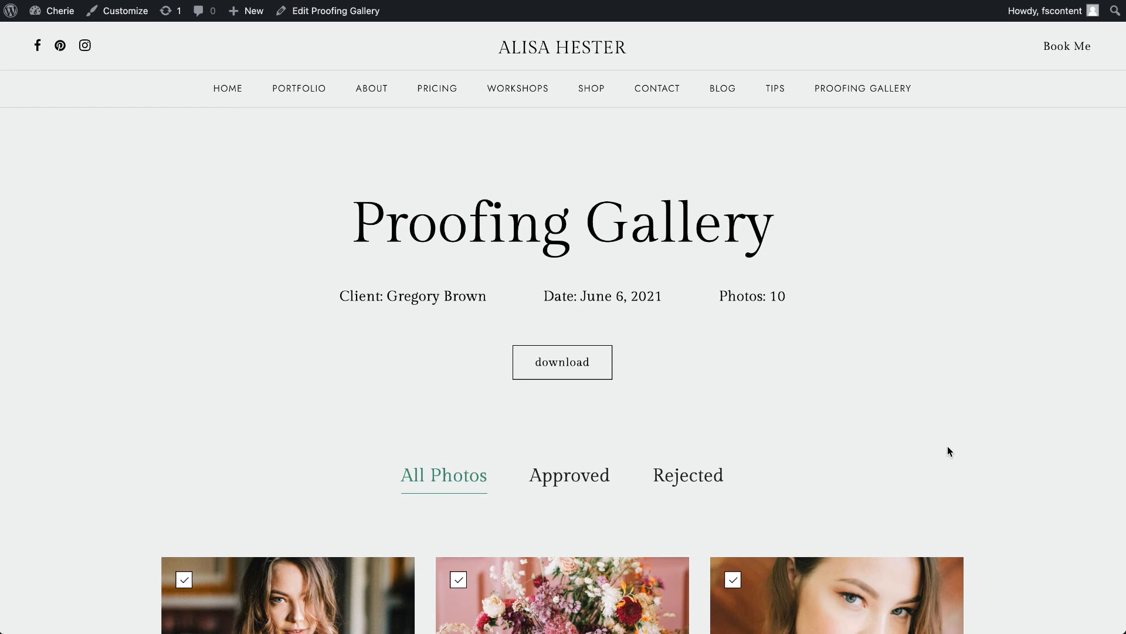
{"action": "mouse_move", "coordinate": [879, 99]}
{"action": "scroll", "coordinate": [819, 278], "scroll_direction": "down", "scroll_amount": 2}
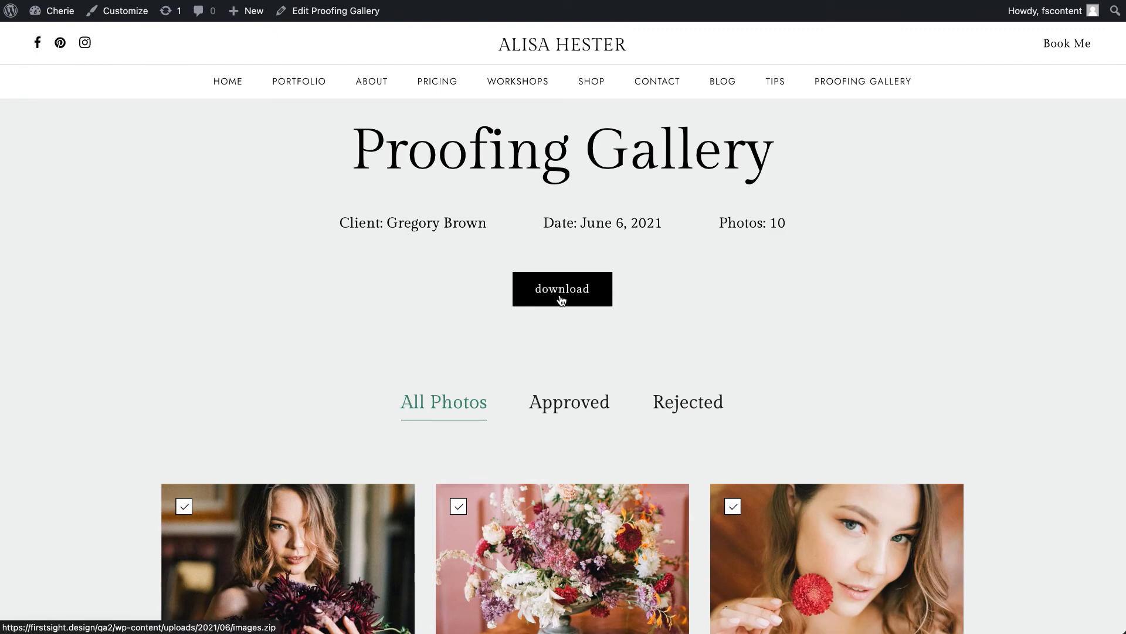
{"action": "scroll", "coordinate": [642, 382], "scroll_direction": "down", "scroll_amount": 10}
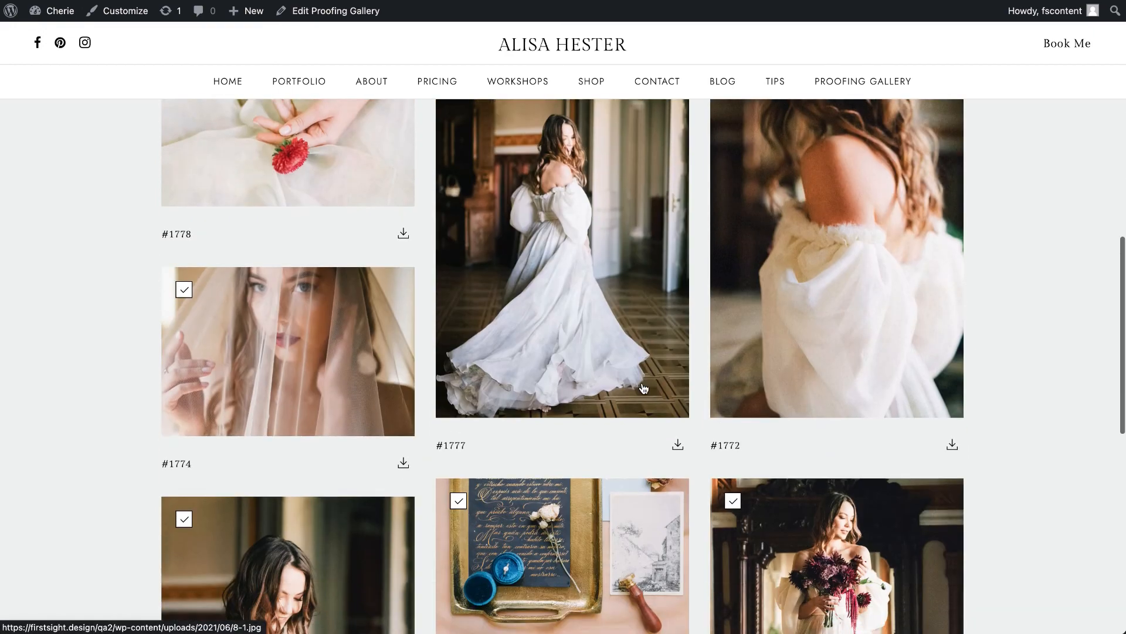
{"action": "scroll", "coordinate": [644, 387], "scroll_direction": "up", "scroll_amount": 7}
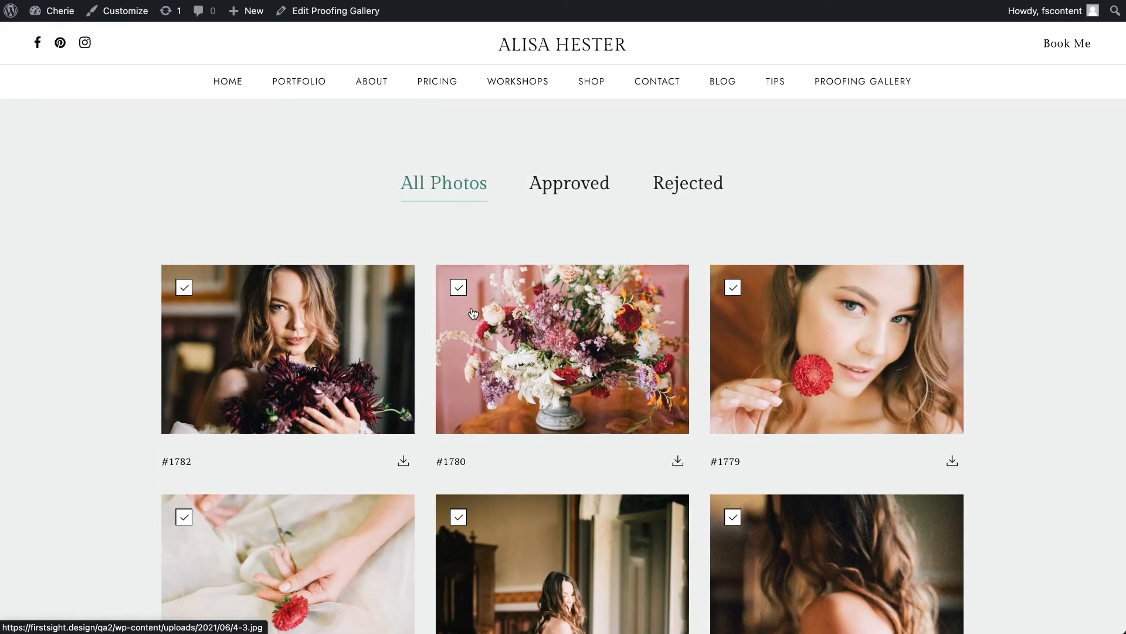
{"action": "left_click", "coordinate": [461, 290]}
{"action": "scroll", "coordinate": [846, 474], "scroll_direction": "up", "scroll_amount": 5}
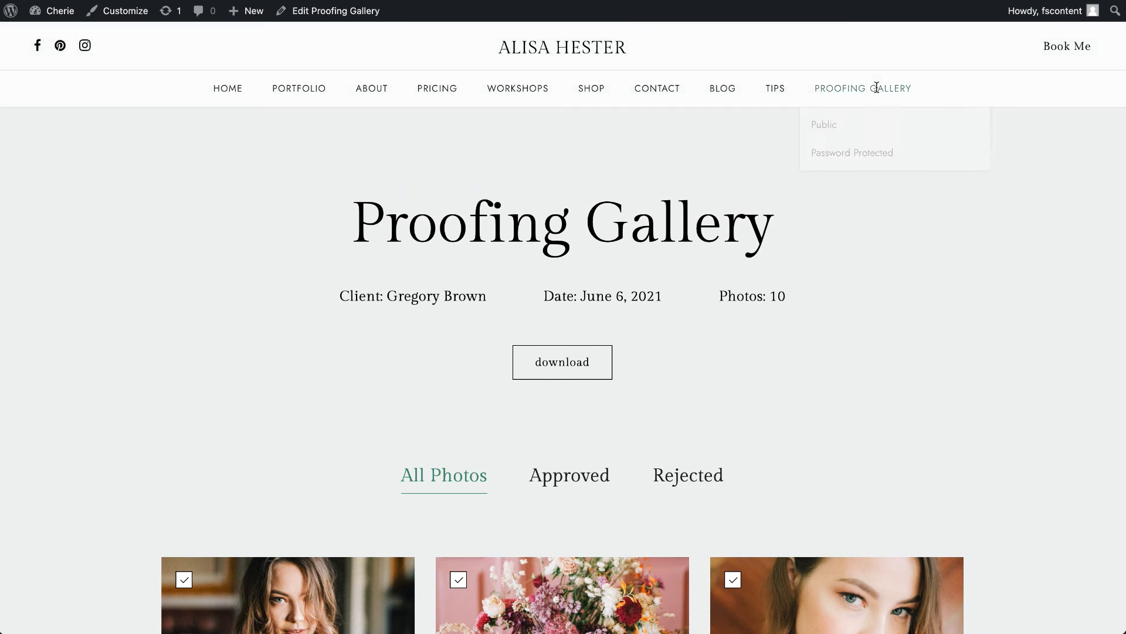
- Open the password-protected proofing gallery on the live site and view its Private Page login form
{"action": "left_click", "coordinate": [860, 152]}
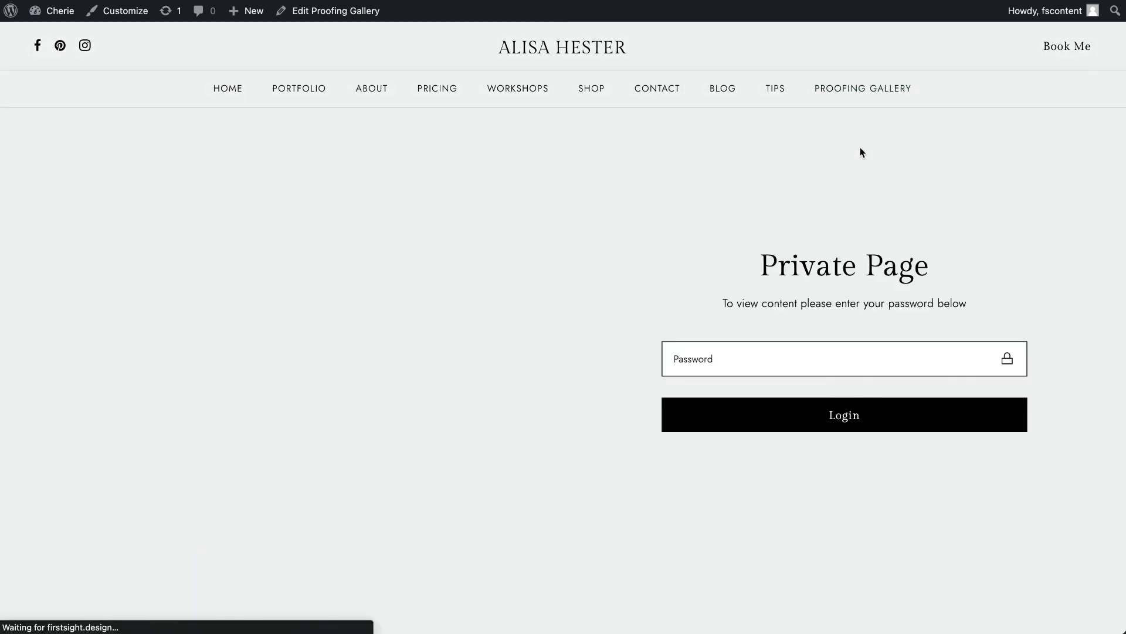
{"action": "scroll", "coordinate": [828, 231], "scroll_direction": "down", "scroll_amount": 1}
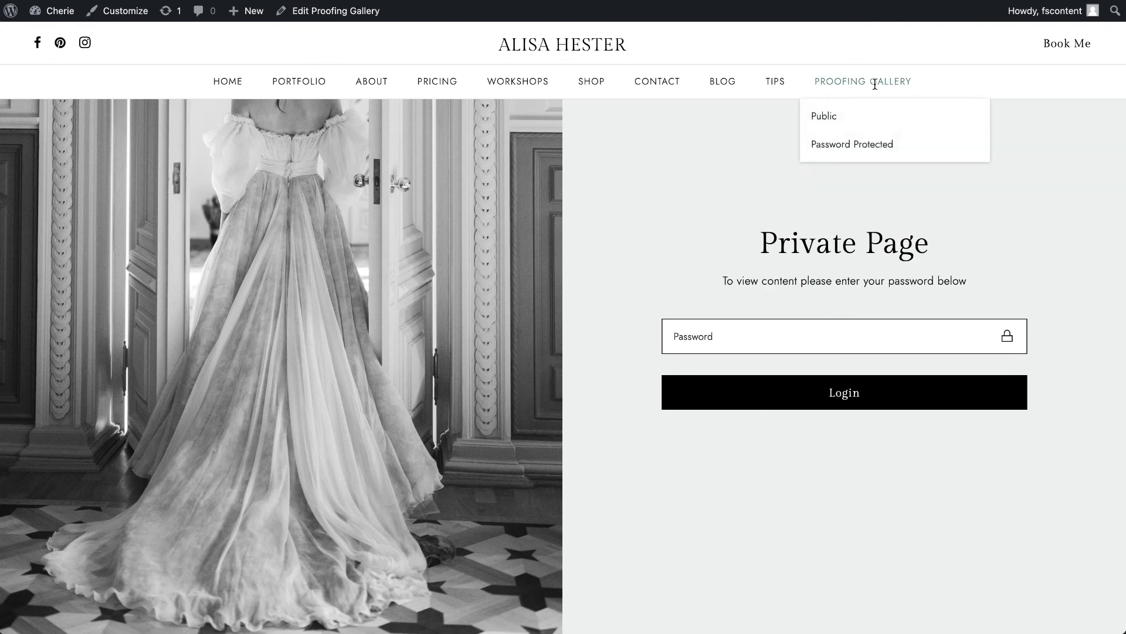
{"action": "scroll", "coordinate": [815, 195], "scroll_direction": "up", "scroll_amount": 1}
- Open the public Proofing Gallery entry for editing from the dashboard's proofing gallery list
{"action": "left_click", "coordinate": [61, 10]}
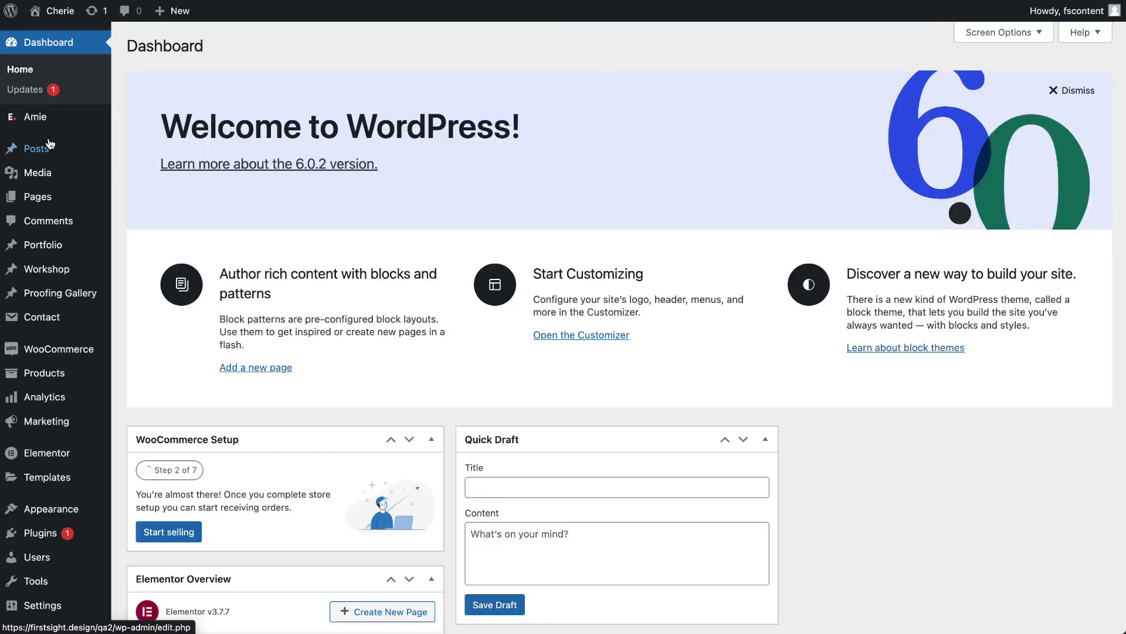
{"action": "mouse_move", "coordinate": [48, 333]}
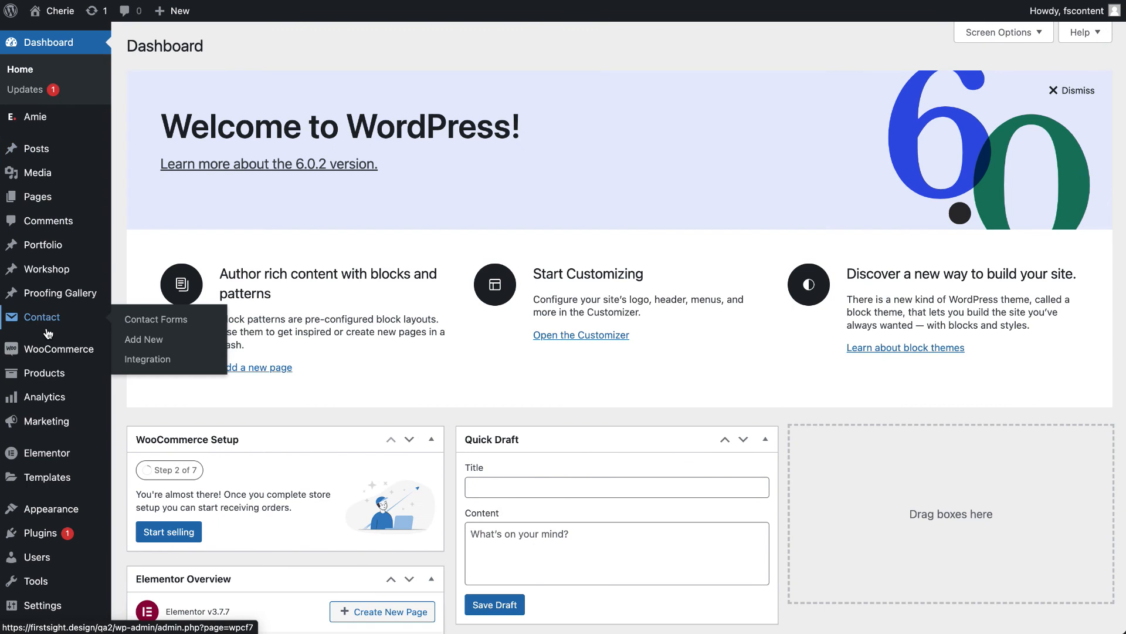
{"action": "mouse_move", "coordinate": [48, 295]}
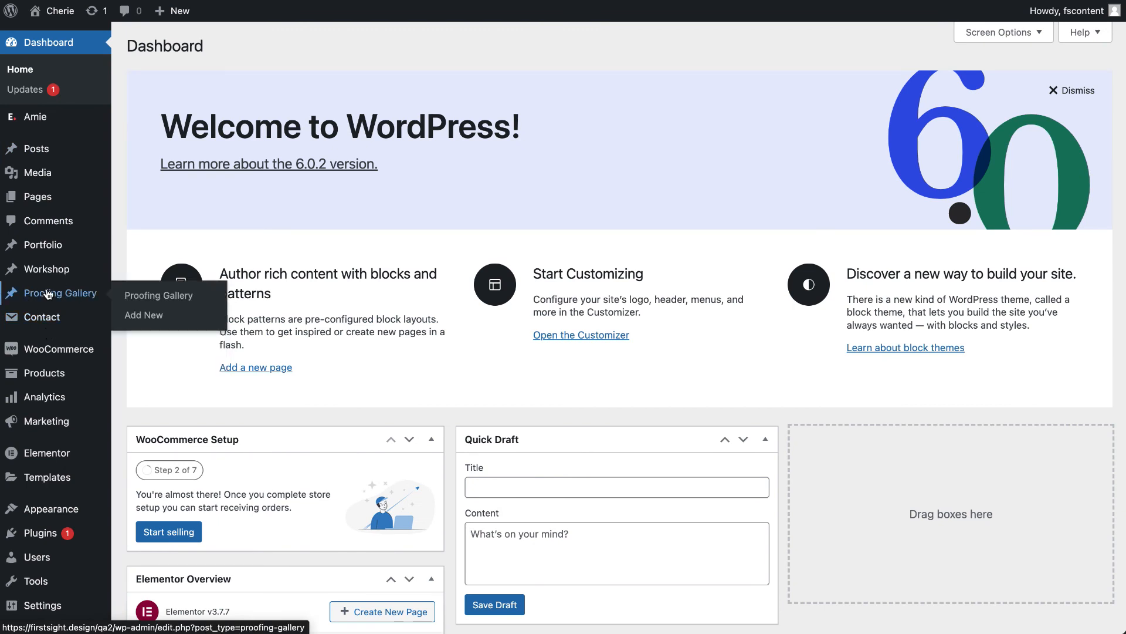
{"action": "left_click", "coordinate": [48, 294]}
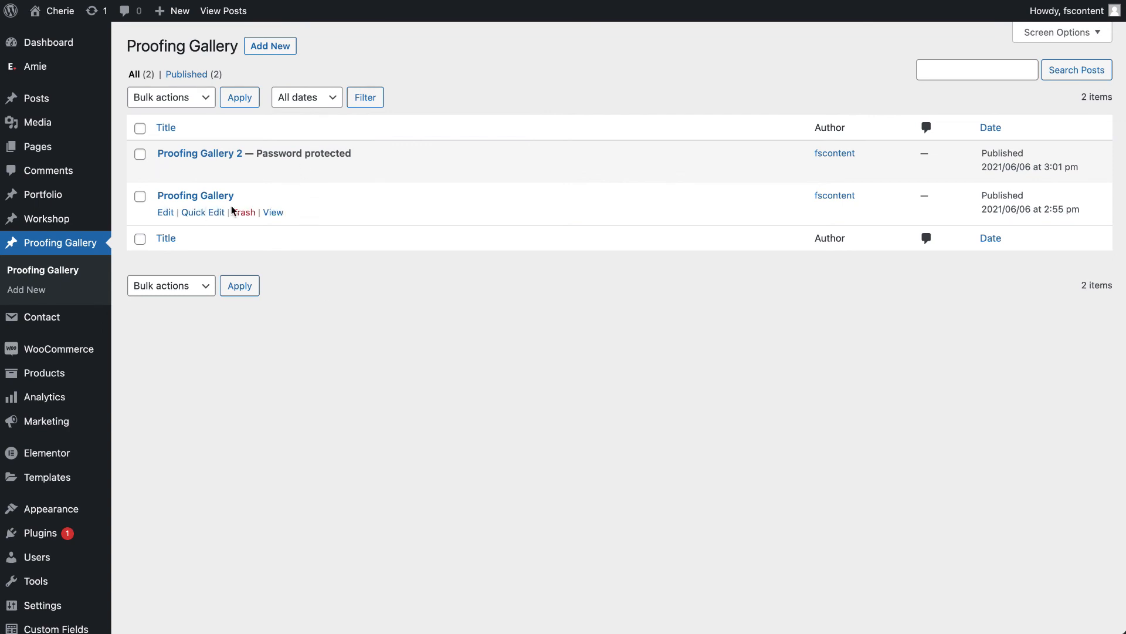
{"action": "left_click", "coordinate": [166, 213]}
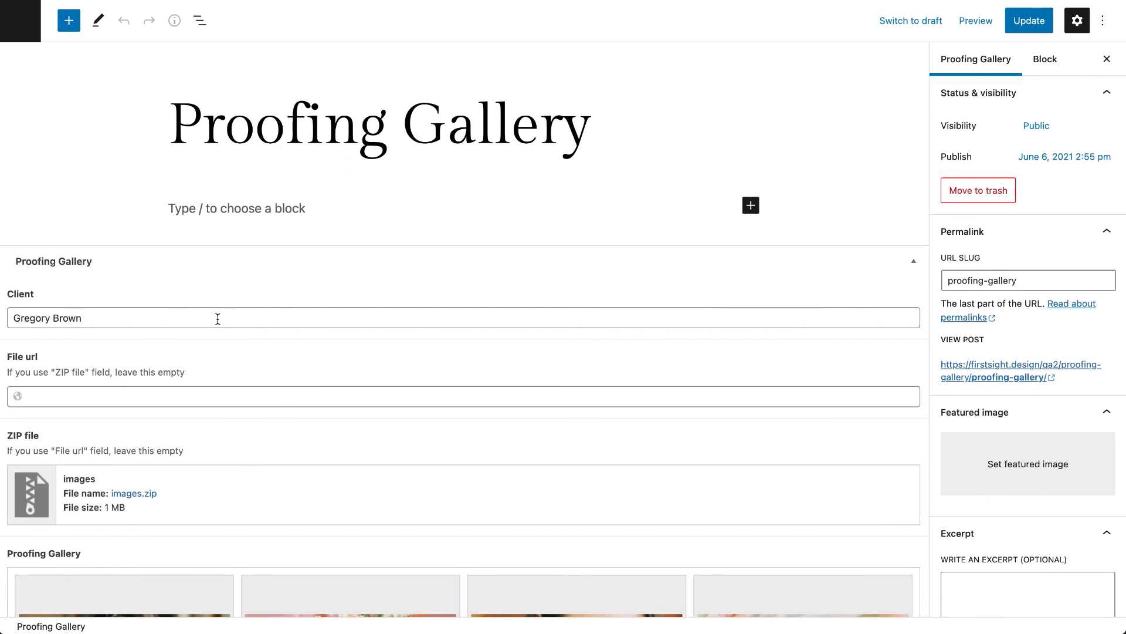
- Examine the gallery's Client, File url and ZIP file fields and its image collection
{"action": "left_click_drag", "start_coordinate": [93, 317], "coordinate": [20, 314]}
{"action": "scroll", "coordinate": [20, 314], "scroll_direction": "down", "scroll_amount": 3}
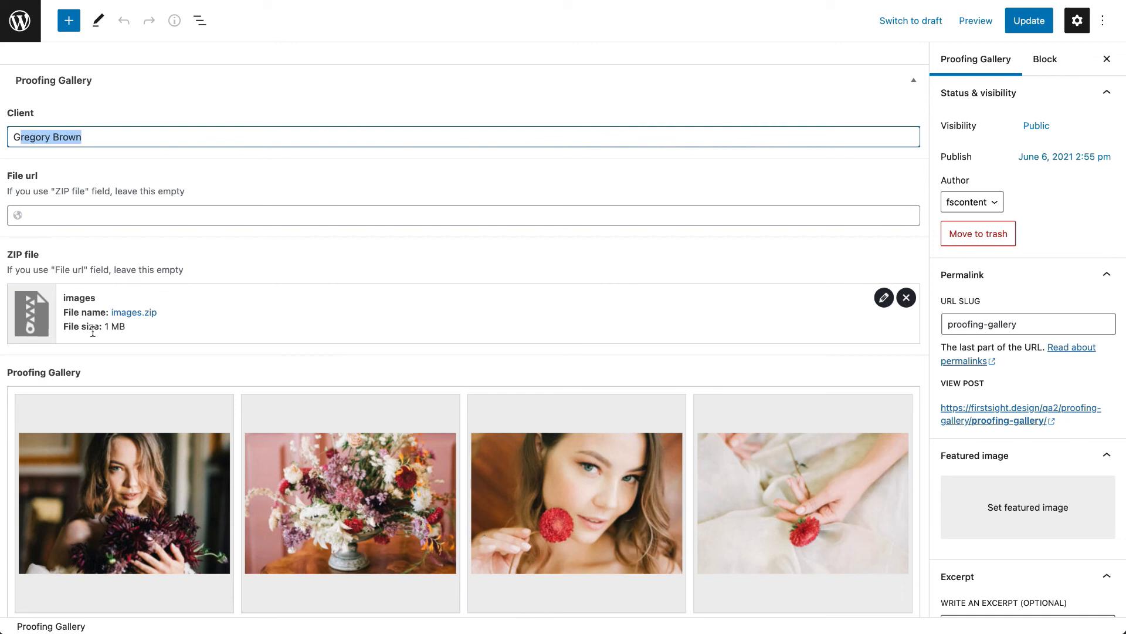
{"action": "left_click", "coordinate": [100, 217]}
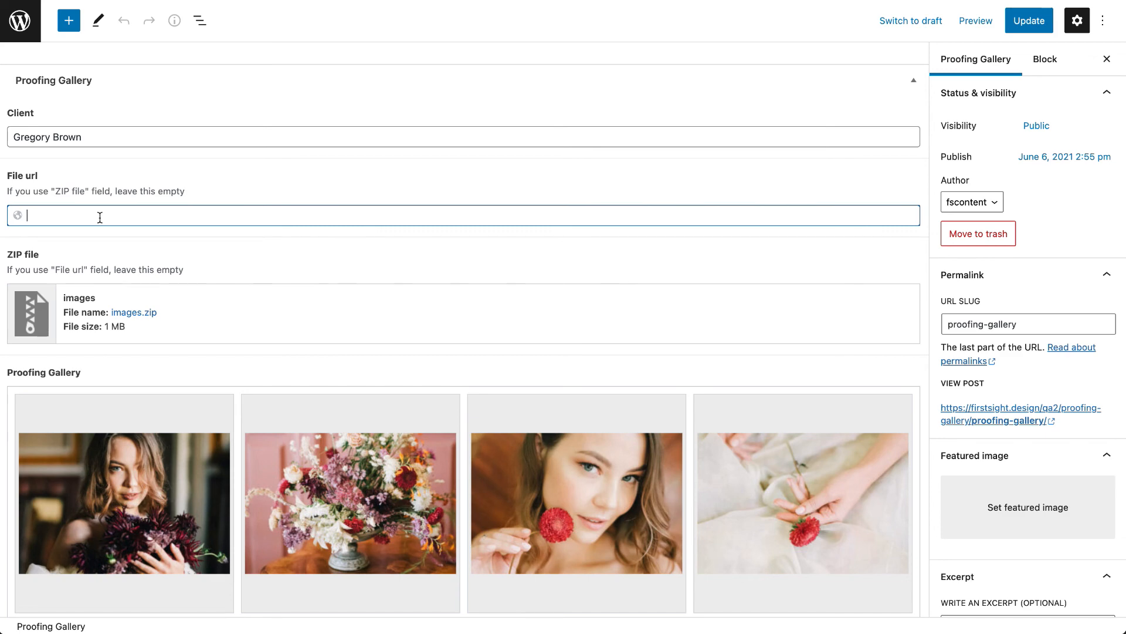
{"action": "scroll", "coordinate": [100, 216], "scroll_direction": "down", "scroll_amount": 2}
{"action": "scroll", "coordinate": [164, 318], "scroll_direction": "down", "scroll_amount": 5}
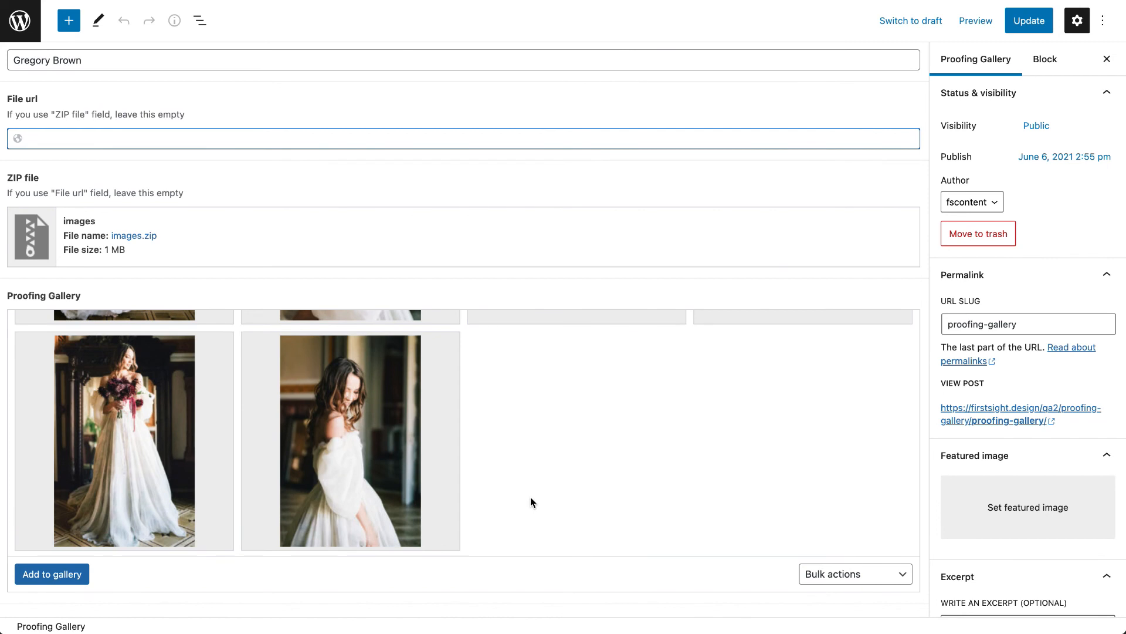
{"action": "scroll", "coordinate": [530, 498], "scroll_direction": "up", "scroll_amount": 5}
{"action": "scroll", "coordinate": [530, 498], "scroll_direction": "up", "scroll_amount": 4}
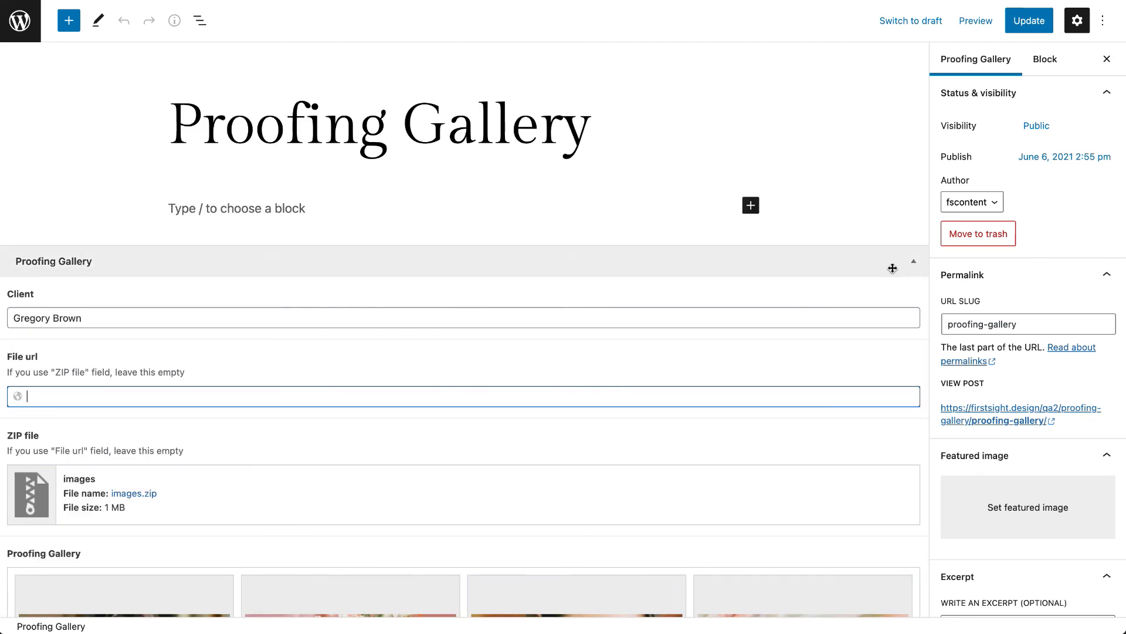
- Check the Password Protected visibility option, set the gallery's visibility back to Public, and update it
{"action": "left_click", "coordinate": [1036, 126]}
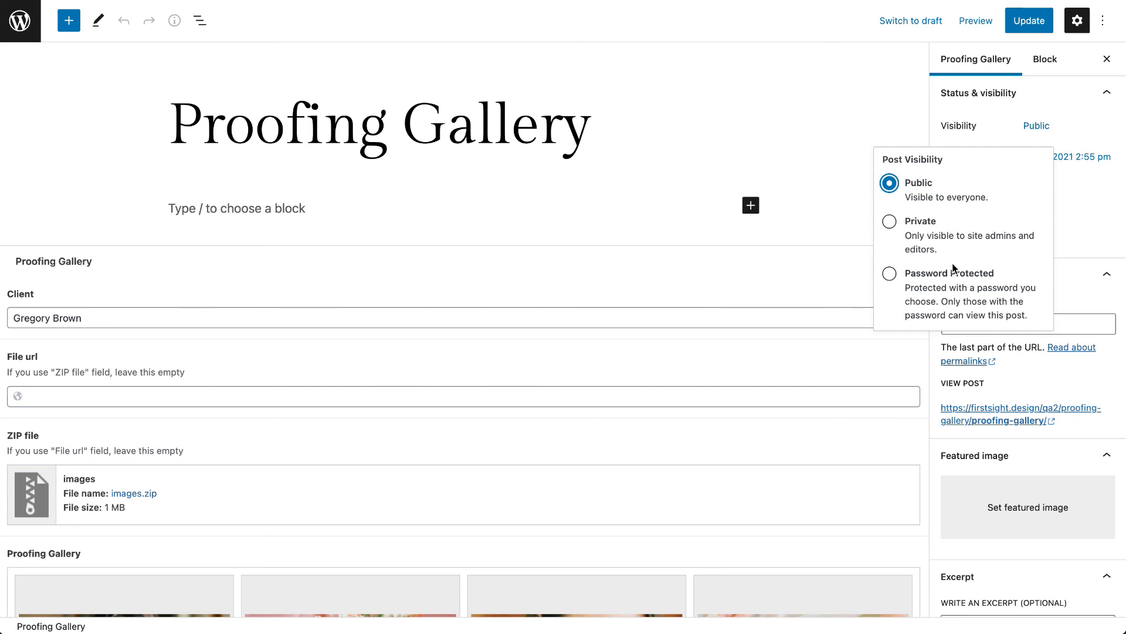
{"action": "left_click", "coordinate": [896, 278]}
{"action": "left_click", "coordinate": [966, 342]}
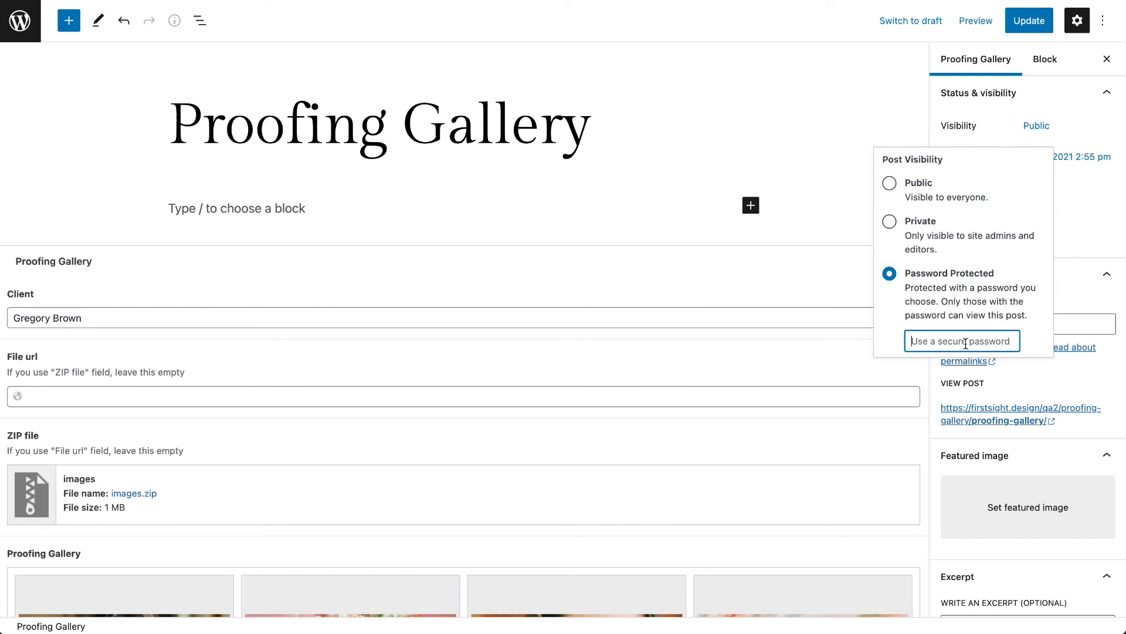
{"action": "left_click", "coordinate": [889, 183]}
{"action": "left_click", "coordinate": [1029, 22]}
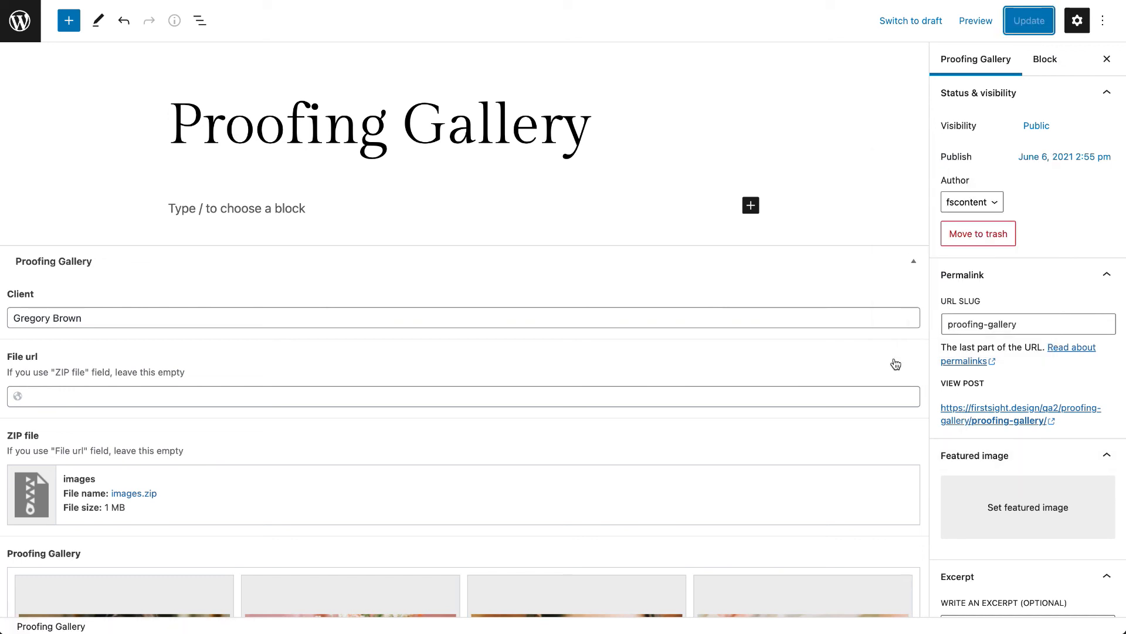
- Open the password-protected Proofing Gallery 2 entry for editing from the proofing gallery list and view its visibility options
{"action": "scroll", "coordinate": [895, 365], "scroll_direction": "down", "scroll_amount": 5}
{"action": "scroll", "coordinate": [1033, 476], "scroll_direction": "down", "scroll_amount": 4}
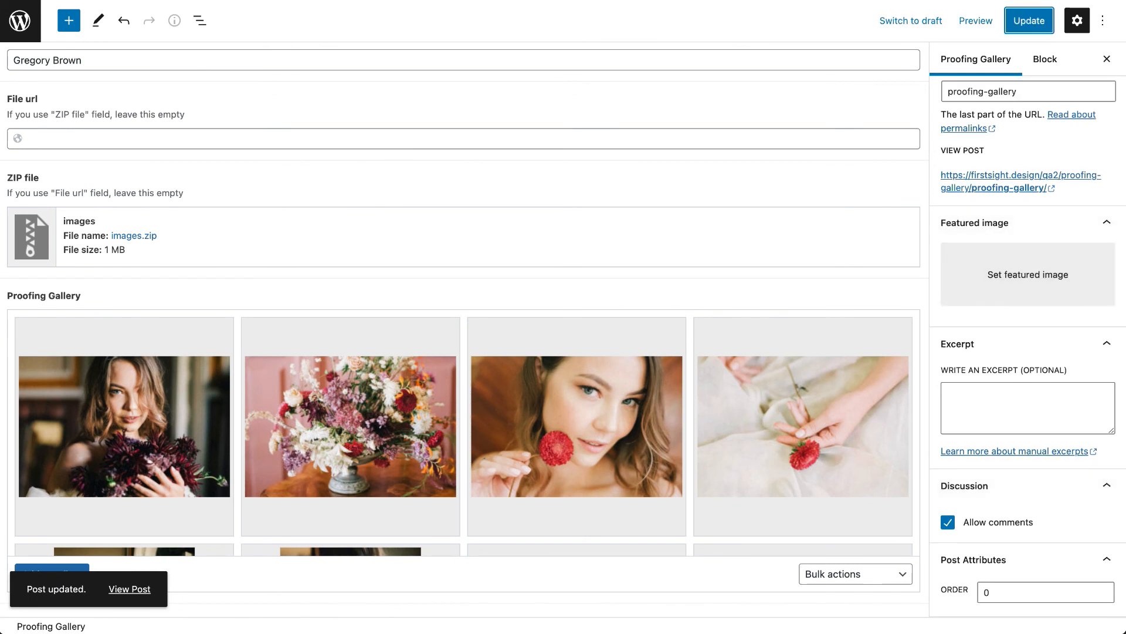
{"action": "key", "text": "alt+Left"}
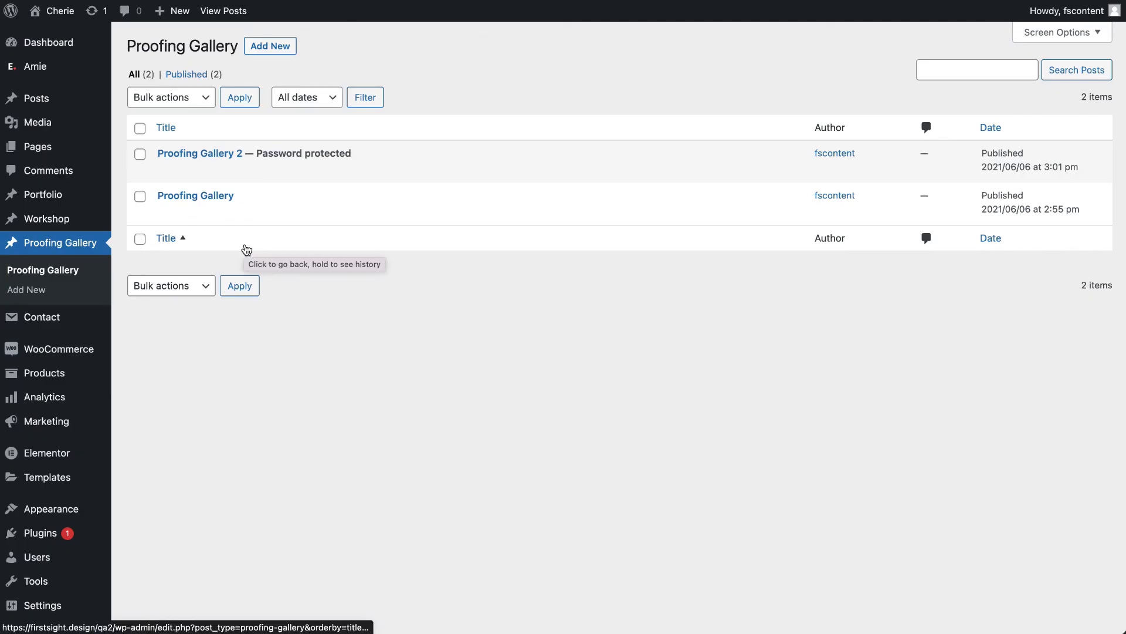
{"action": "mouse_move", "coordinate": [235, 175]}
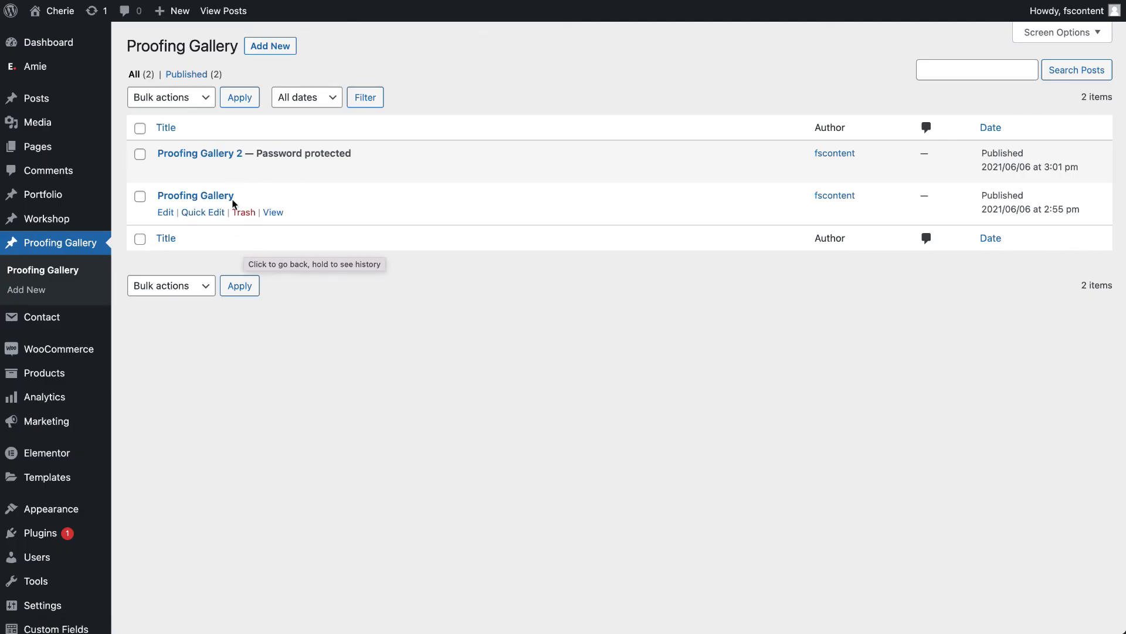
{"action": "left_click", "coordinate": [172, 171]}
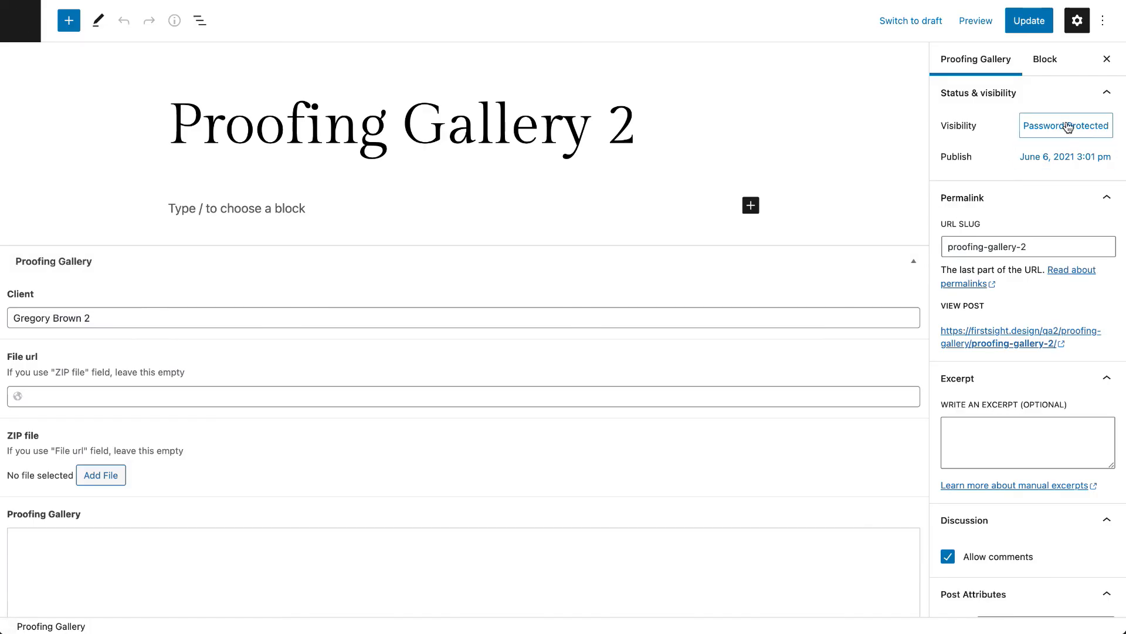
{"action": "left_click", "coordinate": [1068, 126]}
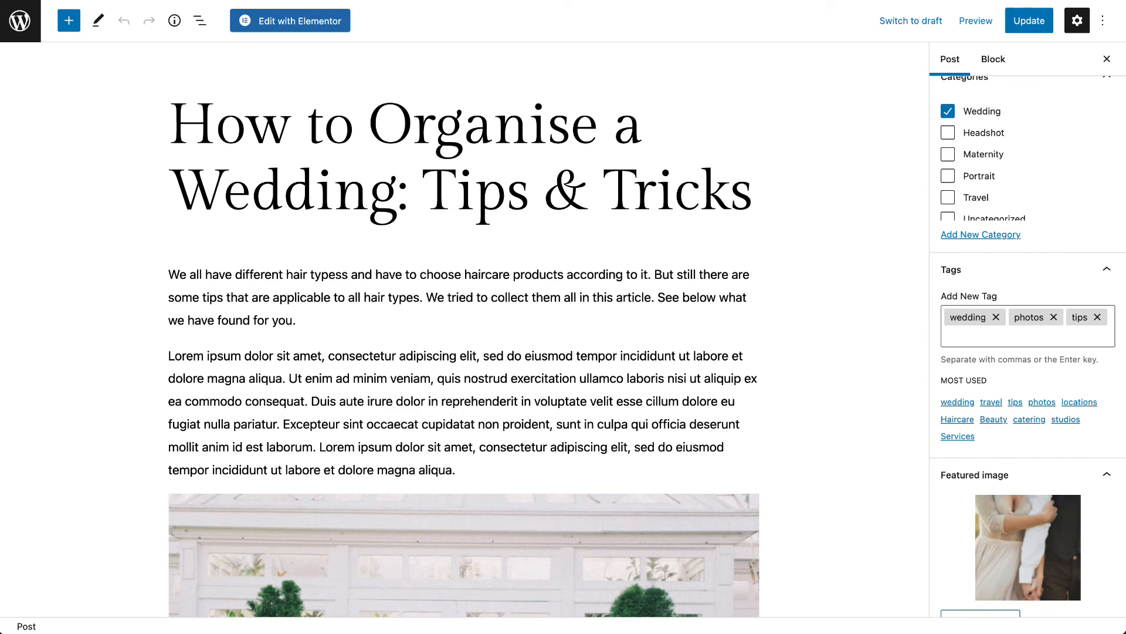
- Open the Public proofing gallery from the live site's navigation
{"action": "key", "text": "BackSpace"}
{"action": "key", "text": "Return"}
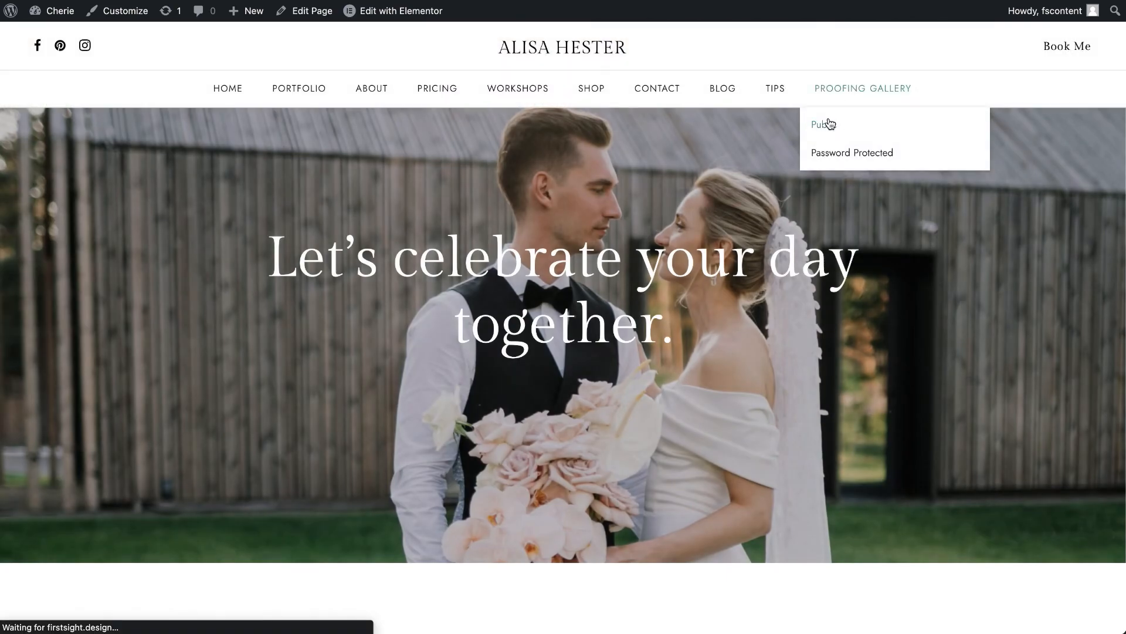
{"action": "left_click", "coordinate": [829, 123]}
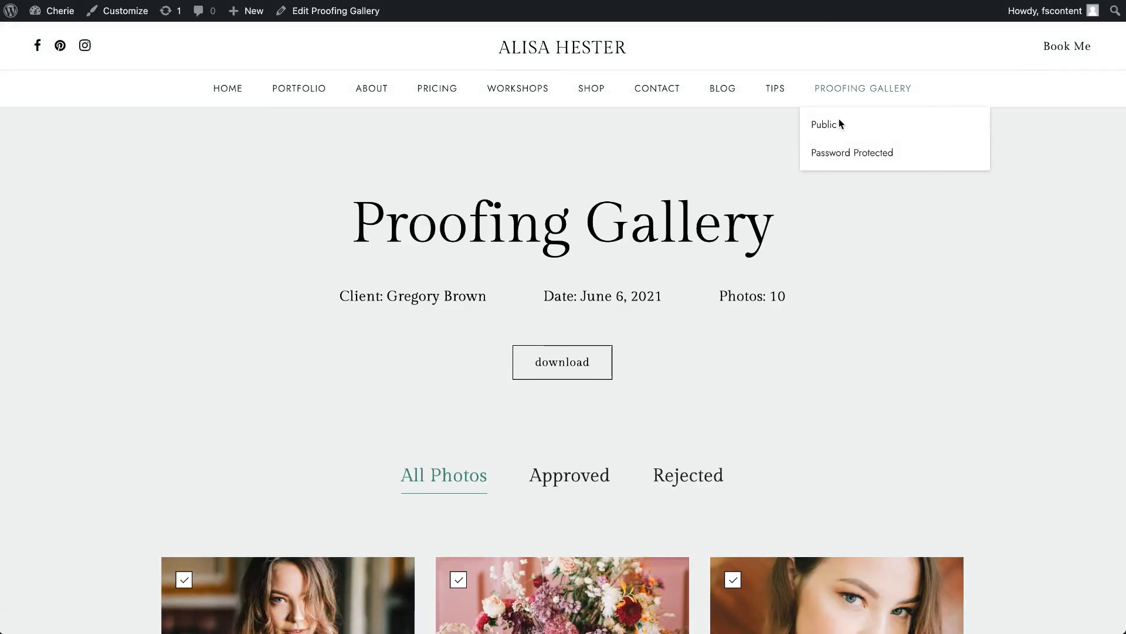
- Open the Password Protected gallery on the live site, enter the gallery password and log in to view its content
{"action": "left_click", "coordinate": [833, 157]}
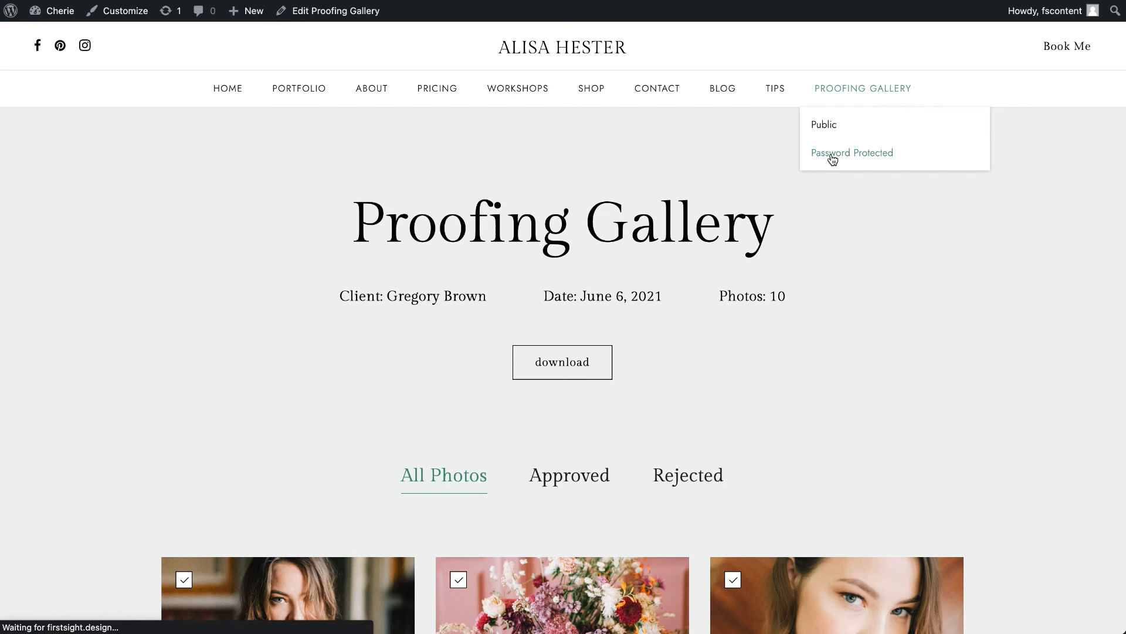
{"action": "left_click", "coordinate": [767, 356]}
{"action": "type", "text": "***"}
{"action": "left_click", "coordinate": [765, 419]}
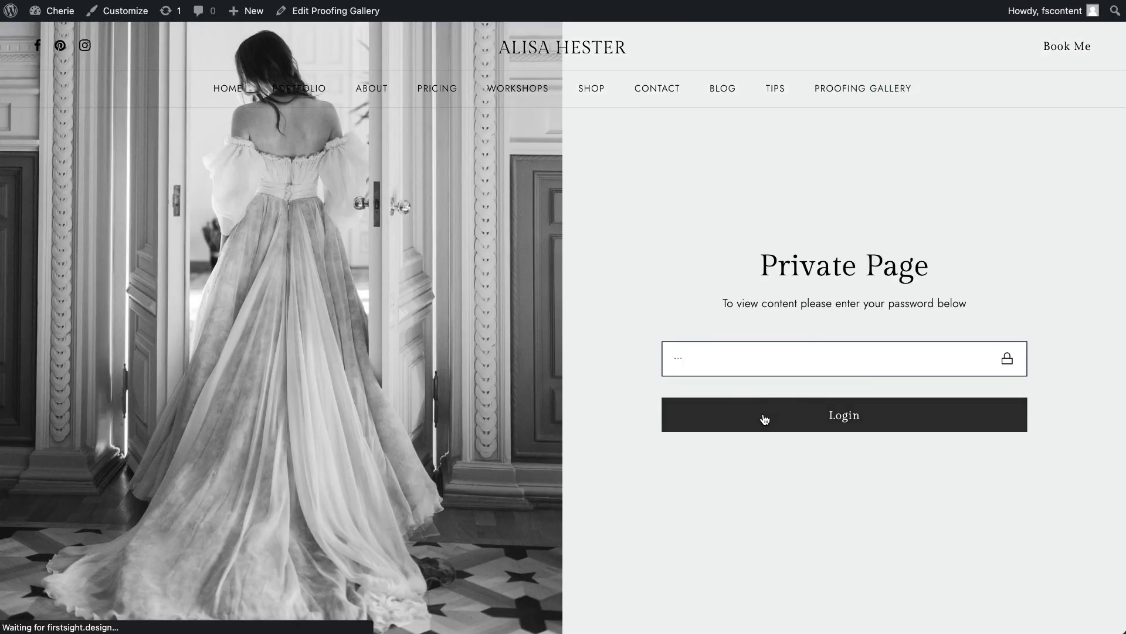
{"action": "scroll", "coordinate": [764, 419], "scroll_direction": "down", "scroll_amount": 5}
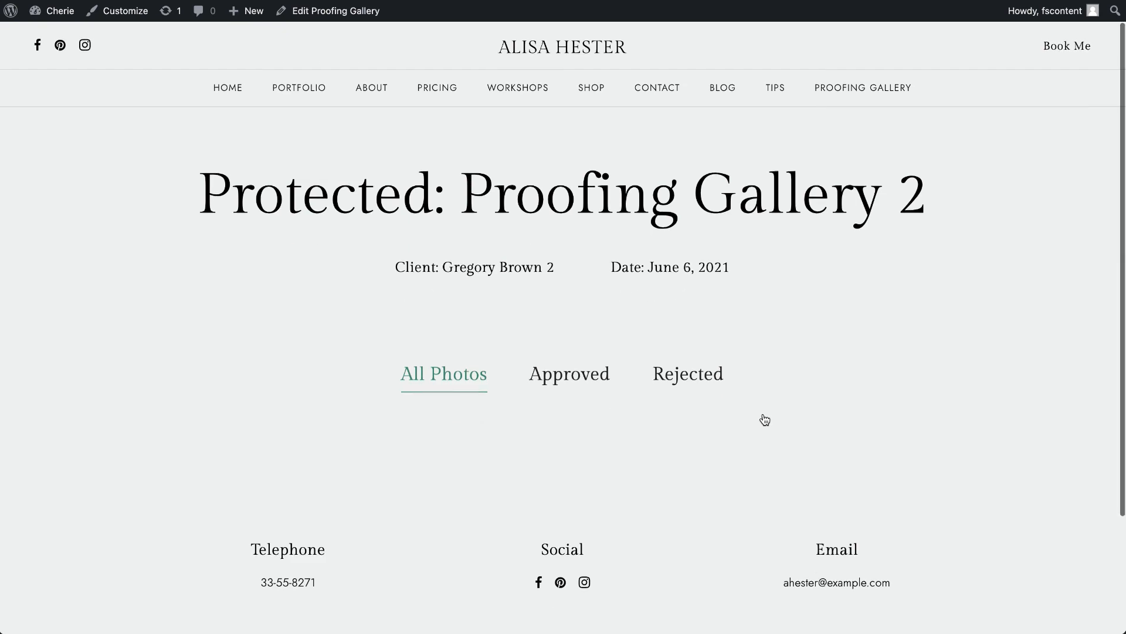
- Compare Proofing Gallery 2's client, file and image fields in the editor with its unlocked page on the live site
{"action": "key", "text": "ctrl+shift+Tab"}
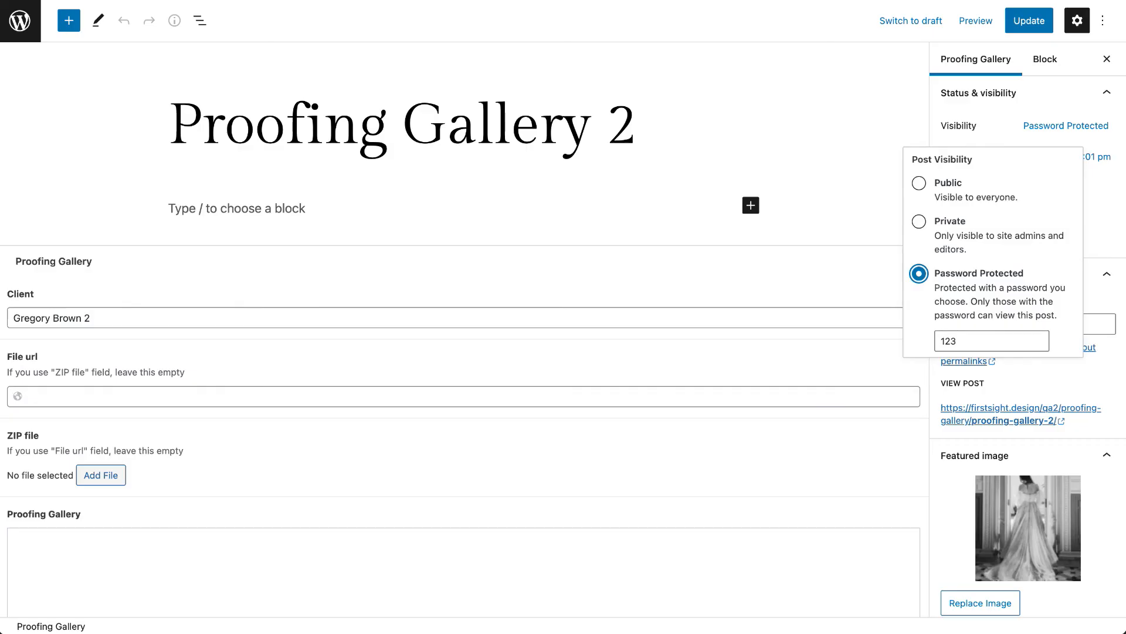
{"action": "scroll", "coordinate": [623, 374], "scroll_direction": "down", "scroll_amount": 4}
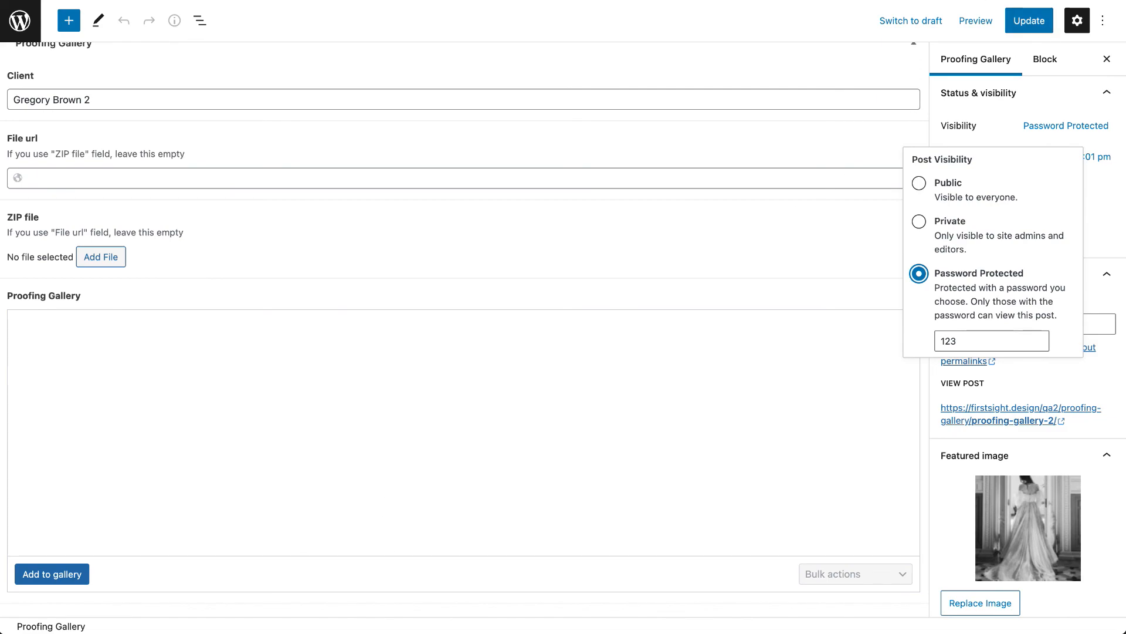
{"action": "key", "text": "ctrl+Tab"}
{"action": "scroll", "coordinate": [783, 361], "scroll_direction": "up", "scroll_amount": 3}
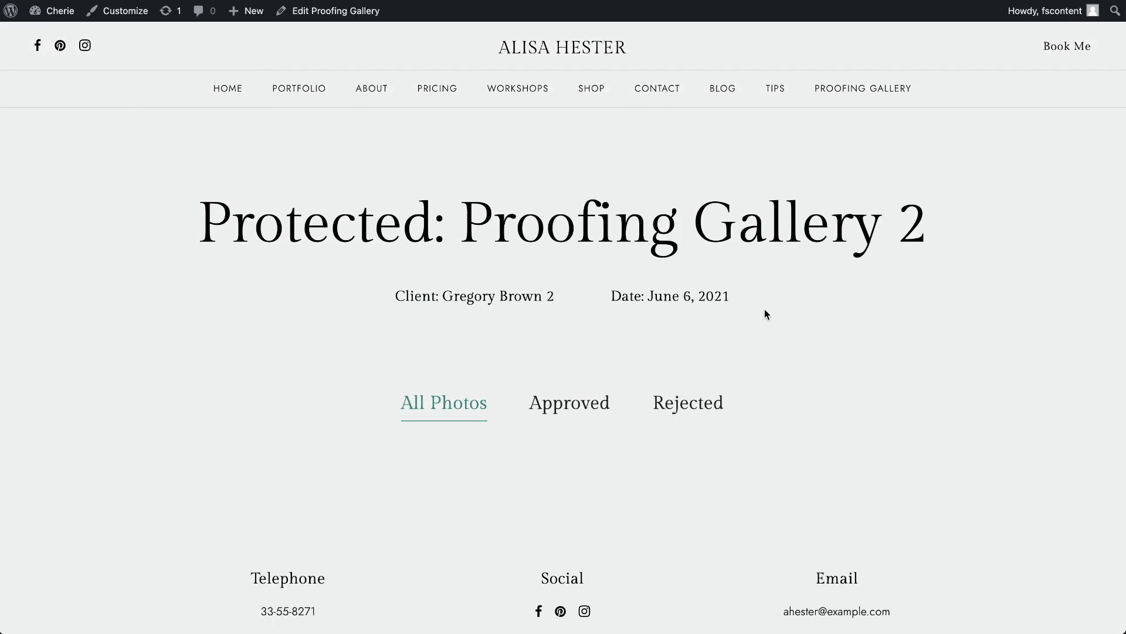
{"action": "key", "text": "ctrl+shift+Tab"}
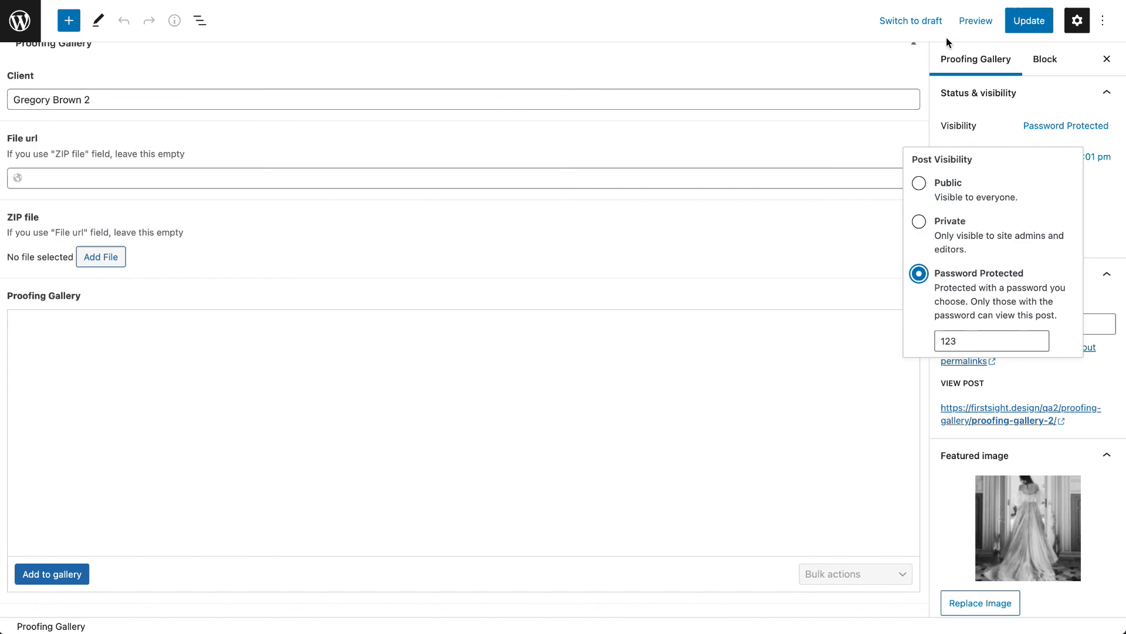
- Open the Public proofing gallery on the live site again and look through its photos
{"action": "key", "text": "ctrl+Tab"}
{"action": "mouse_move", "coordinate": [860, 88]}
{"action": "left_click", "coordinate": [820, 126]}
{"action": "scroll", "coordinate": [646, 409], "scroll_direction": "down", "scroll_amount": 20}
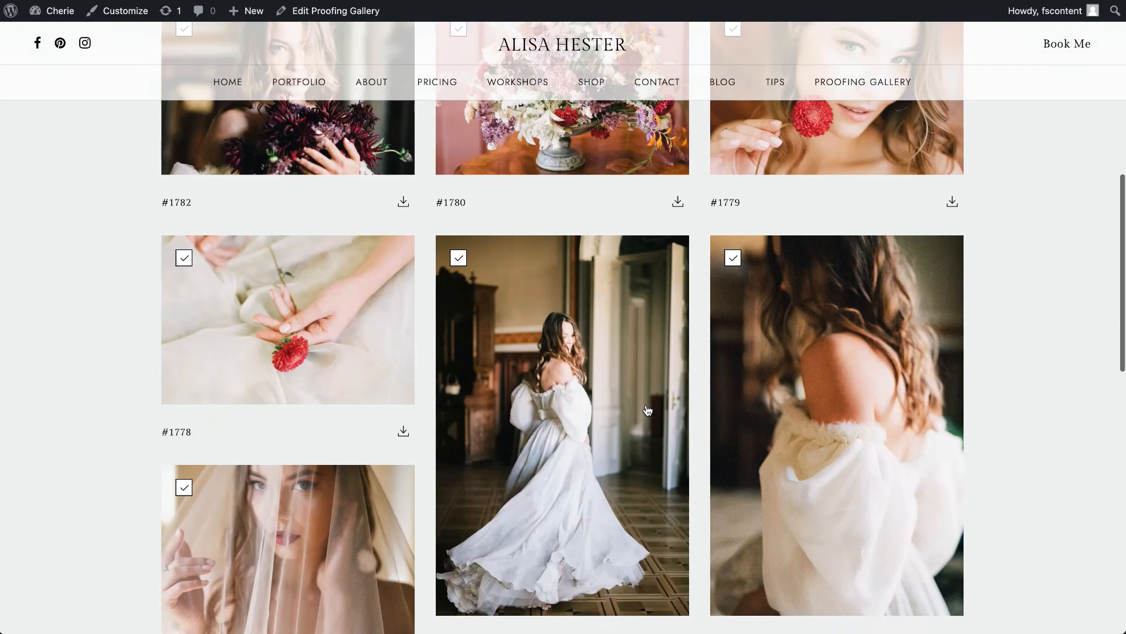
{"action": "scroll", "coordinate": [646, 403], "scroll_direction": "down", "scroll_amount": 5}
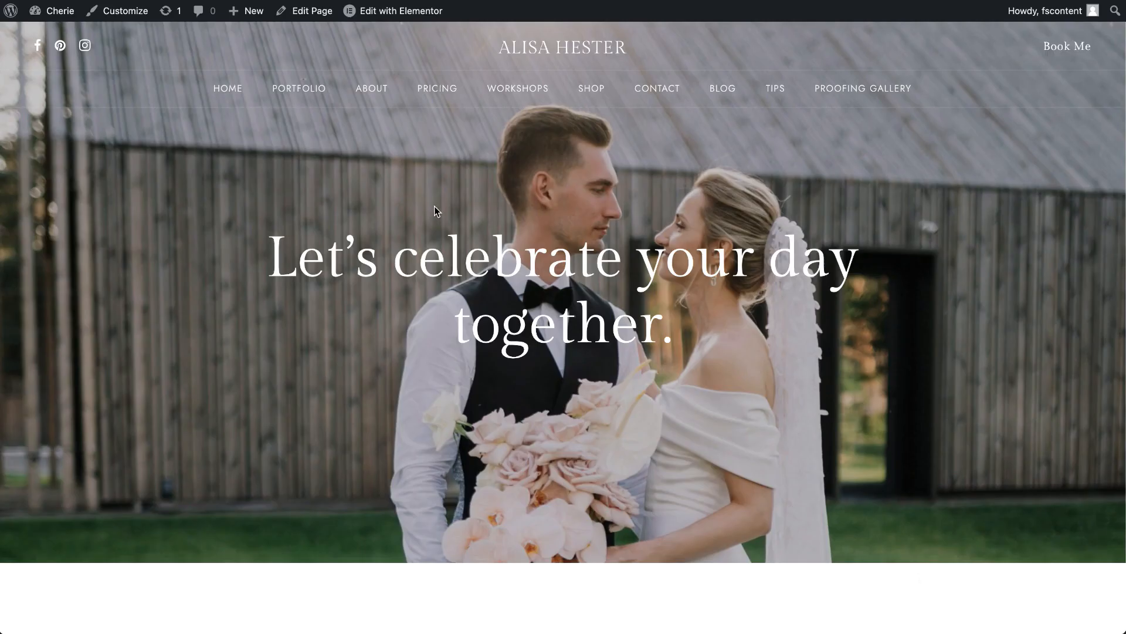
- Open the V2 Onepage home version on the live site and look through its sections
{"action": "left_click", "coordinate": [233, 86]}
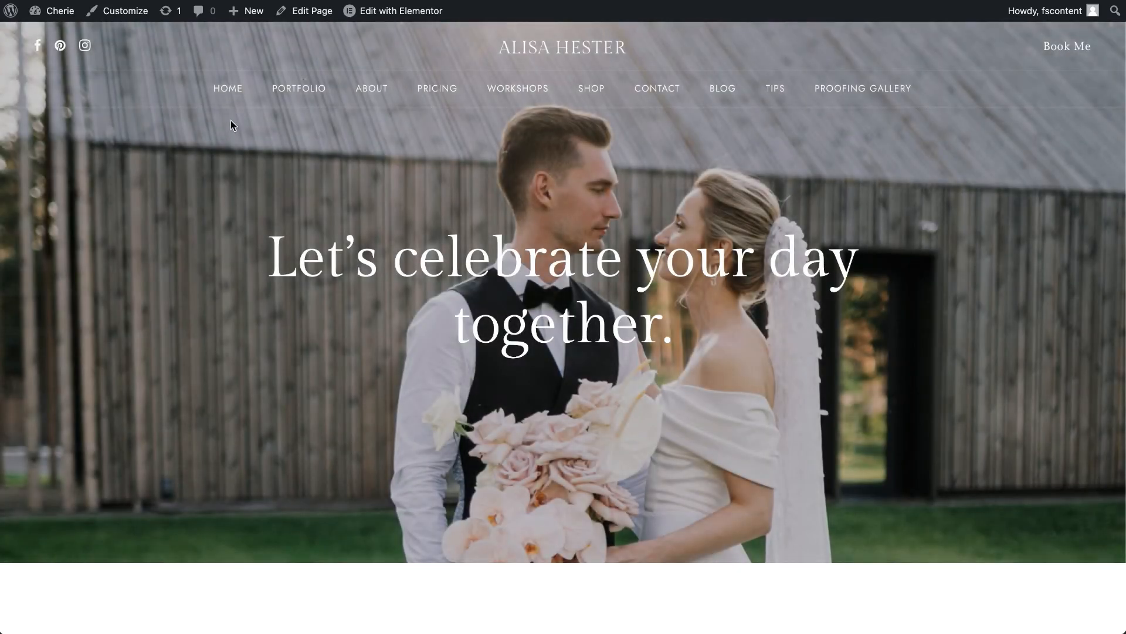
{"action": "mouse_move", "coordinate": [227, 95]}
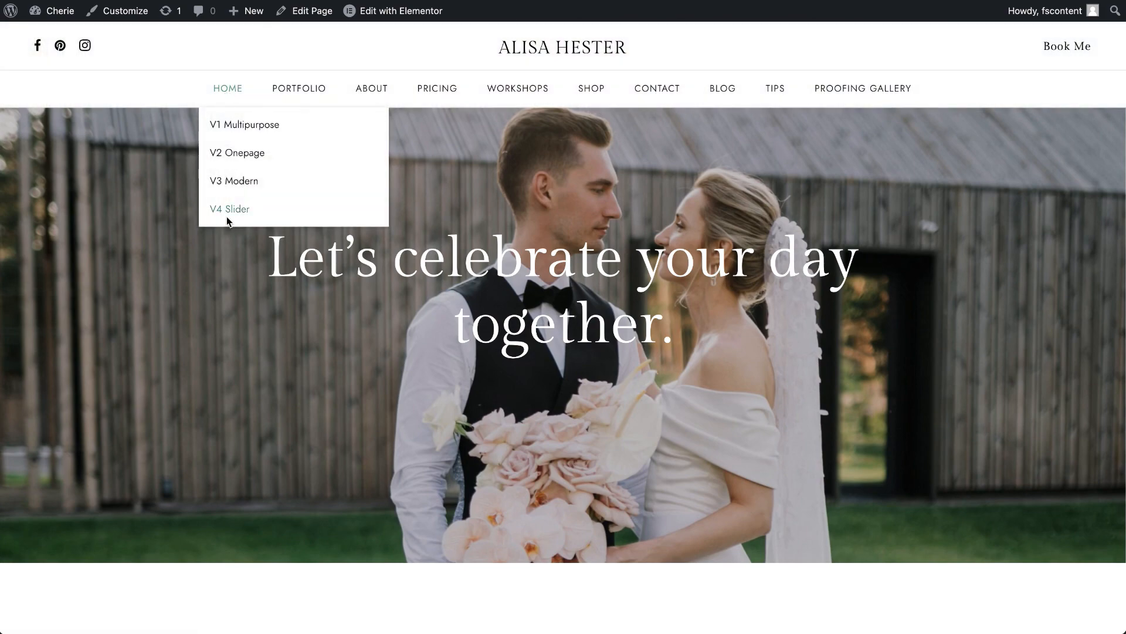
{"action": "left_click", "coordinate": [248, 151]}
{"action": "scroll", "coordinate": [238, 382], "scroll_direction": "down", "scroll_amount": 15}
{"action": "scroll", "coordinate": [238, 379], "scroll_direction": "down", "scroll_amount": 15}
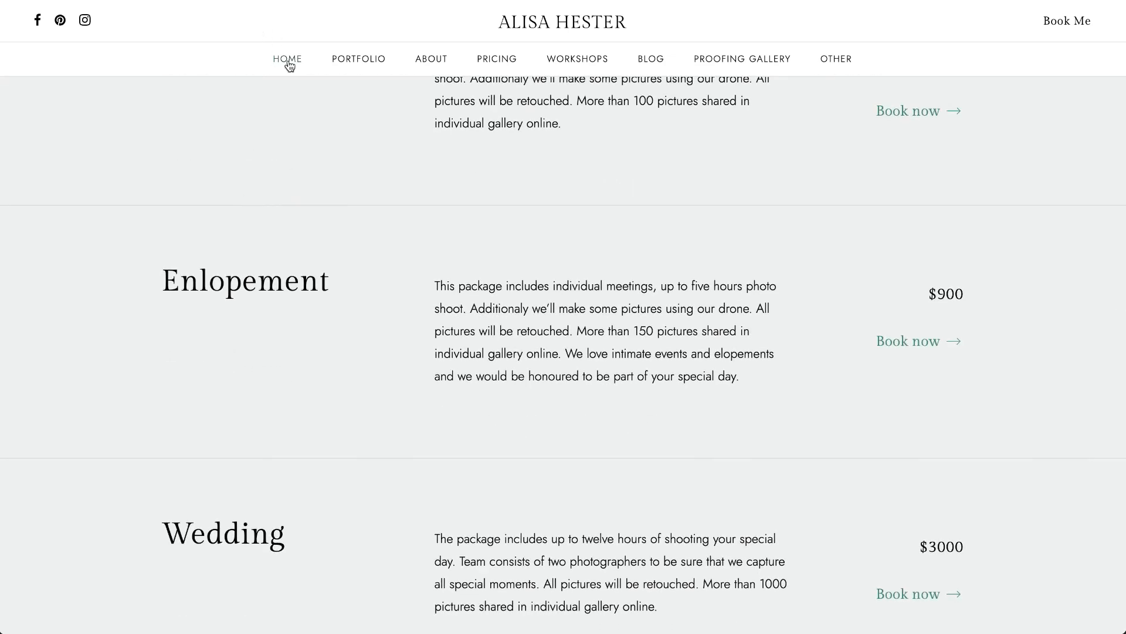
- Open another page version under Home on the Amie demo site and look through its sections
{"action": "mouse_move", "coordinate": [287, 61]}
{"action": "left_click", "coordinate": [284, 149]}
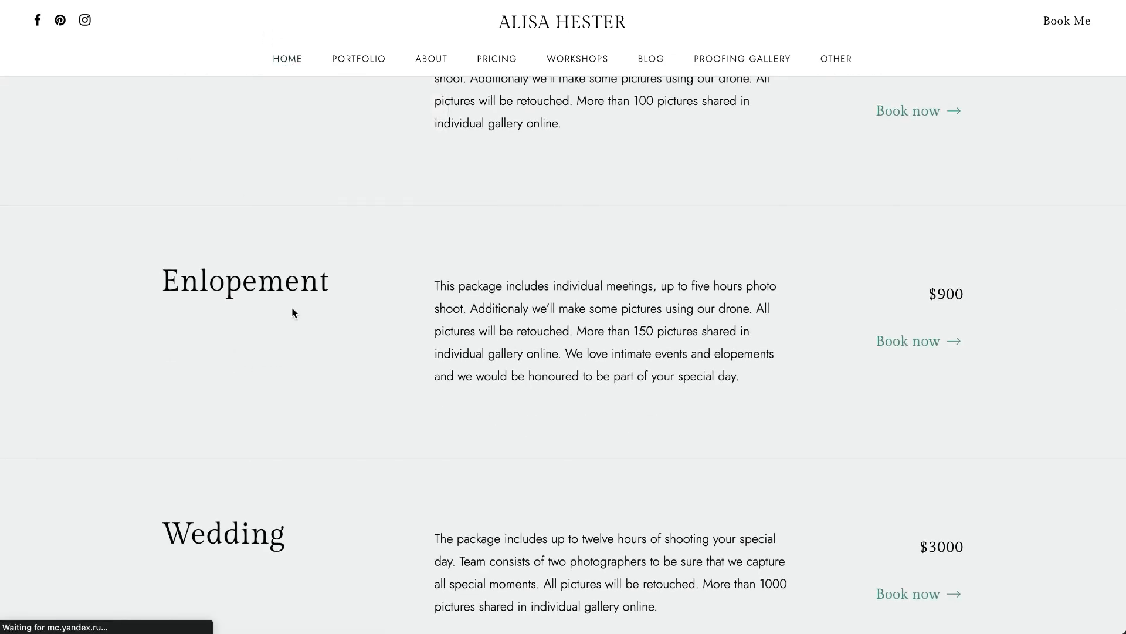
{"action": "scroll", "coordinate": [293, 312], "scroll_direction": "down", "scroll_amount": 15}
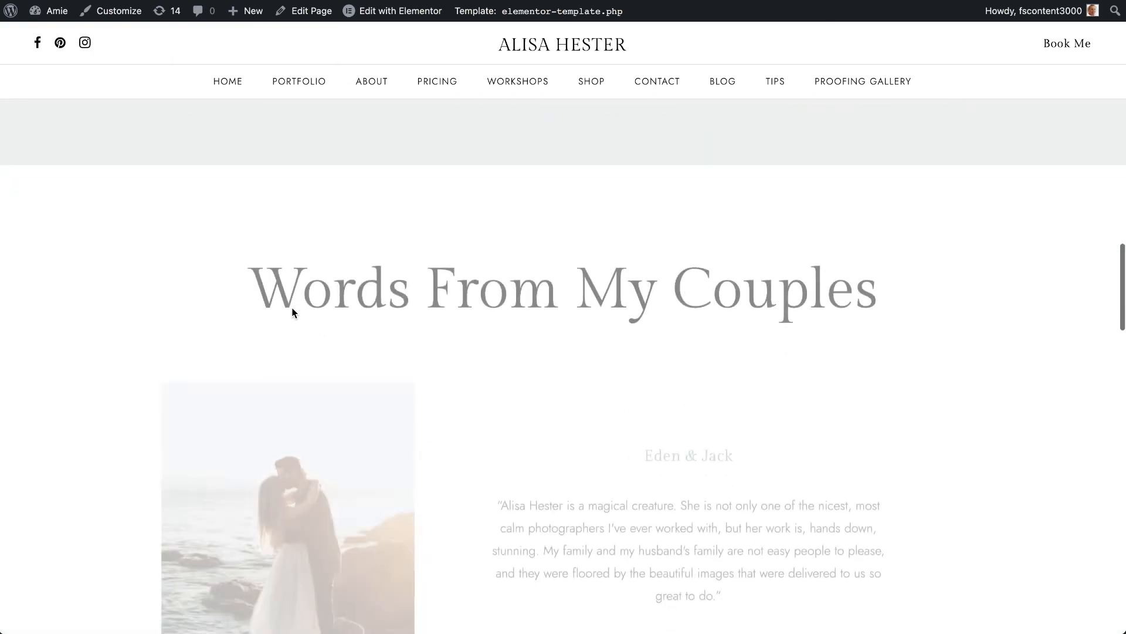
{"action": "scroll", "coordinate": [293, 313], "scroll_direction": "down", "scroll_amount": 2}
- Open the theme Customizer and review the General settings for site logos, title, tagline and site icon
{"action": "left_click", "coordinate": [125, 20]}
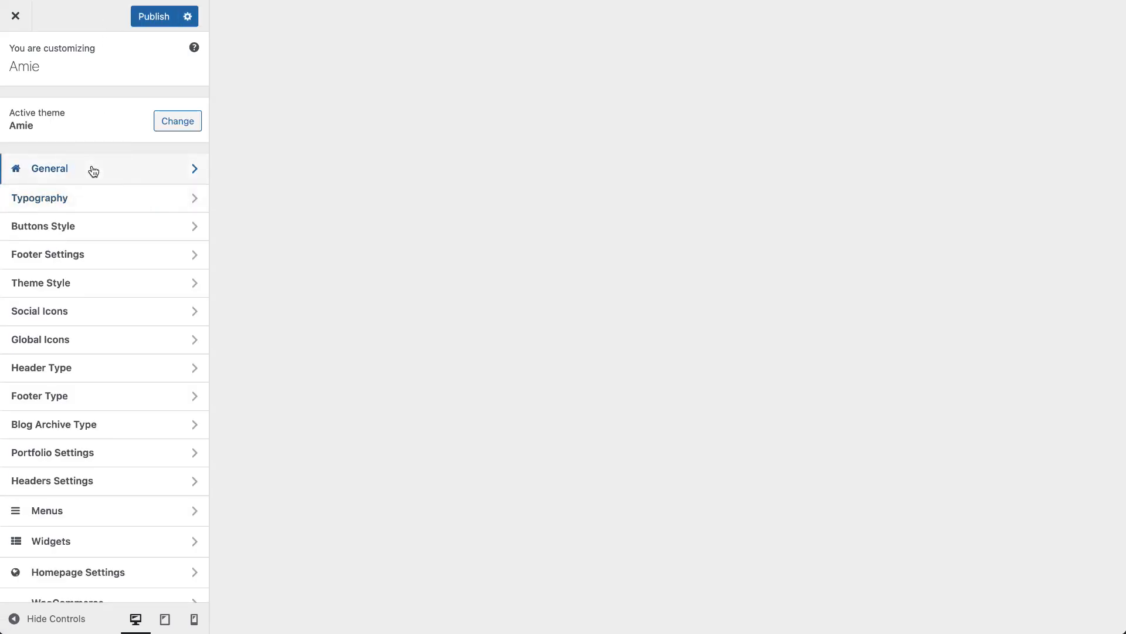
{"action": "left_click", "coordinate": [94, 171]}
{"action": "scroll", "coordinate": [82, 447], "scroll_direction": "down", "scroll_amount": 1}
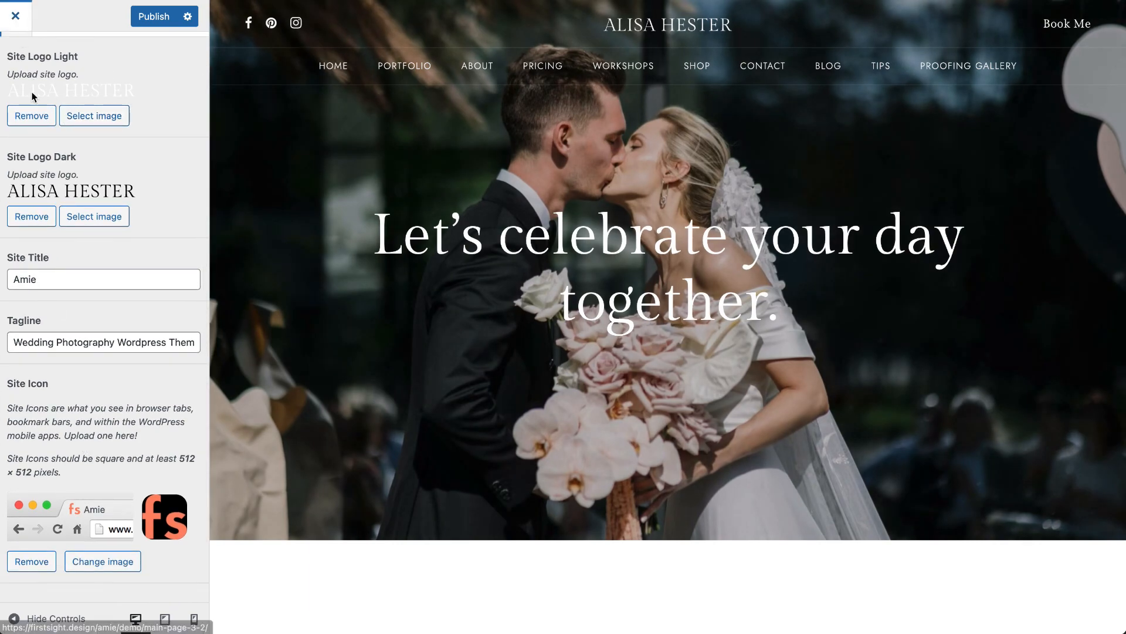
{"action": "scroll", "coordinate": [27, 56], "scroll_direction": "up", "scroll_amount": 1}
{"action": "left_click", "coordinate": [22, 51]}
- Review the pages available as the static homepage in the Customizer's Homepage Settings, and return to the live home page
{"action": "scroll", "coordinate": [54, 499], "scroll_direction": "down", "scroll_amount": 2}
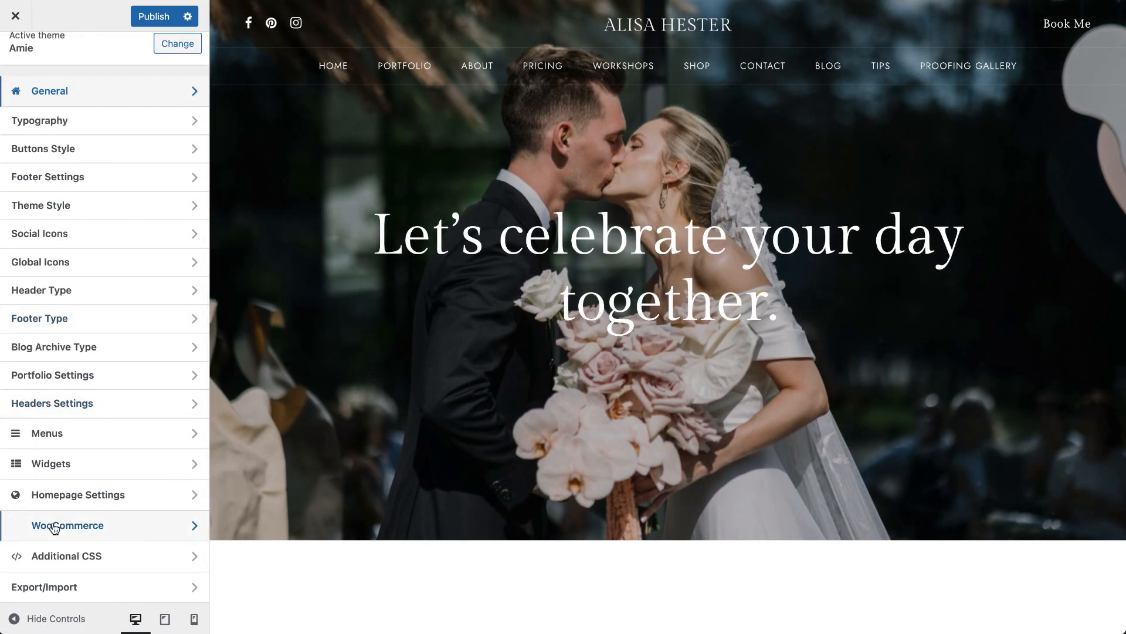
{"action": "left_click", "coordinate": [54, 495]}
{"action": "left_click", "coordinate": [53, 324]}
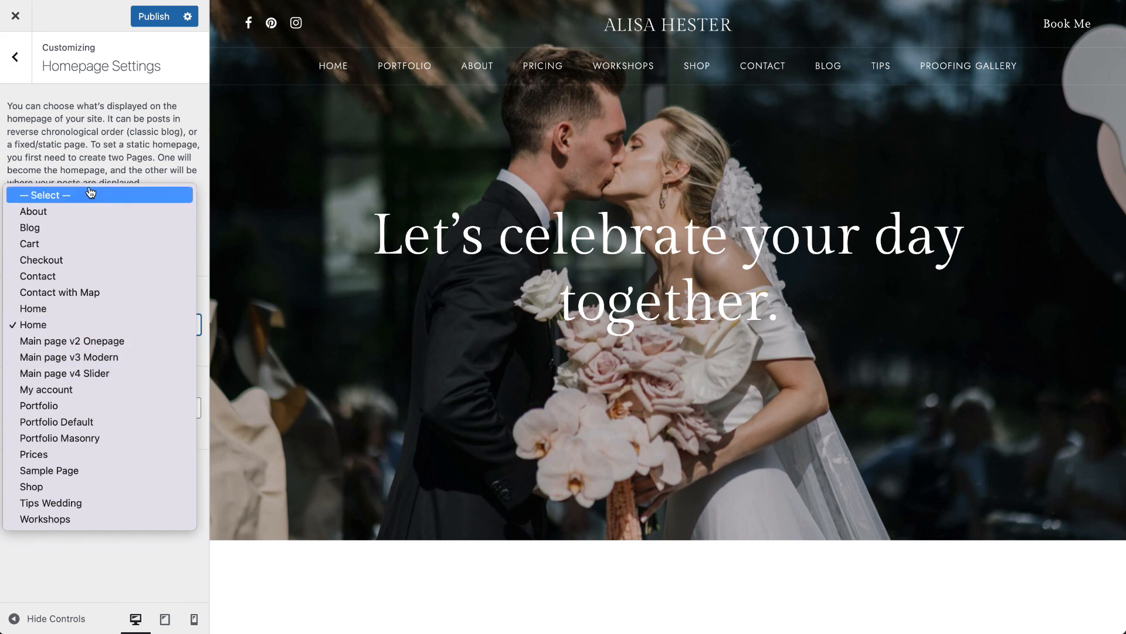
{"action": "left_click", "coordinate": [86, 137]}
{"action": "left_click", "coordinate": [165, 21]}
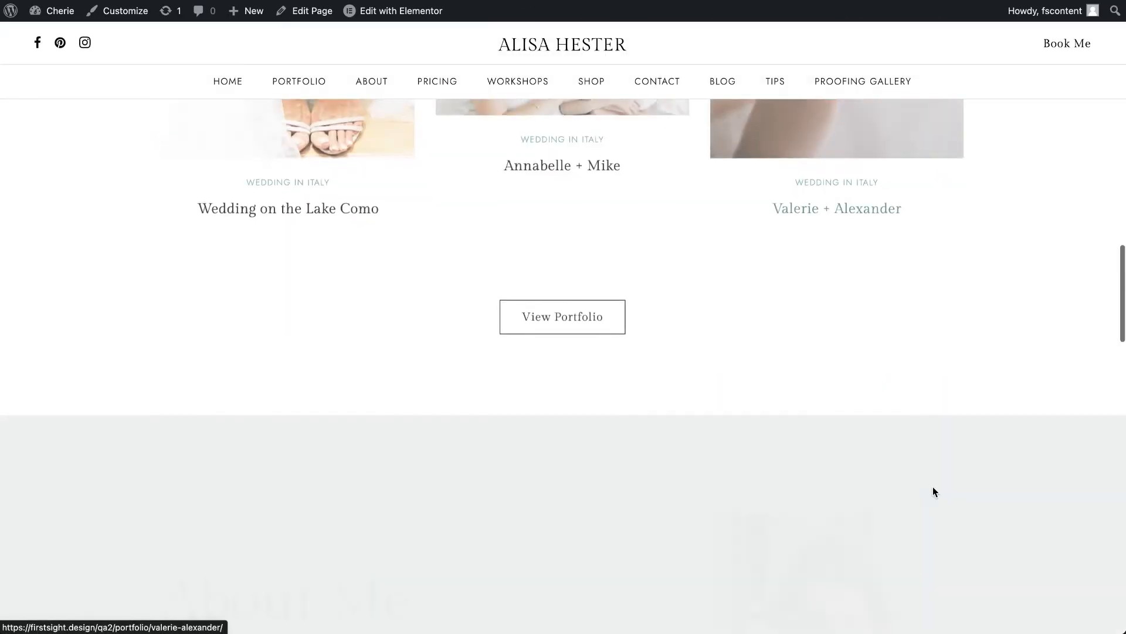
- Check the home page's Instagram section, go to the dashboard's Instagram Feed plugin and start a new feed
{"action": "scroll", "coordinate": [933, 489], "scroll_direction": "down", "scroll_amount": 20}
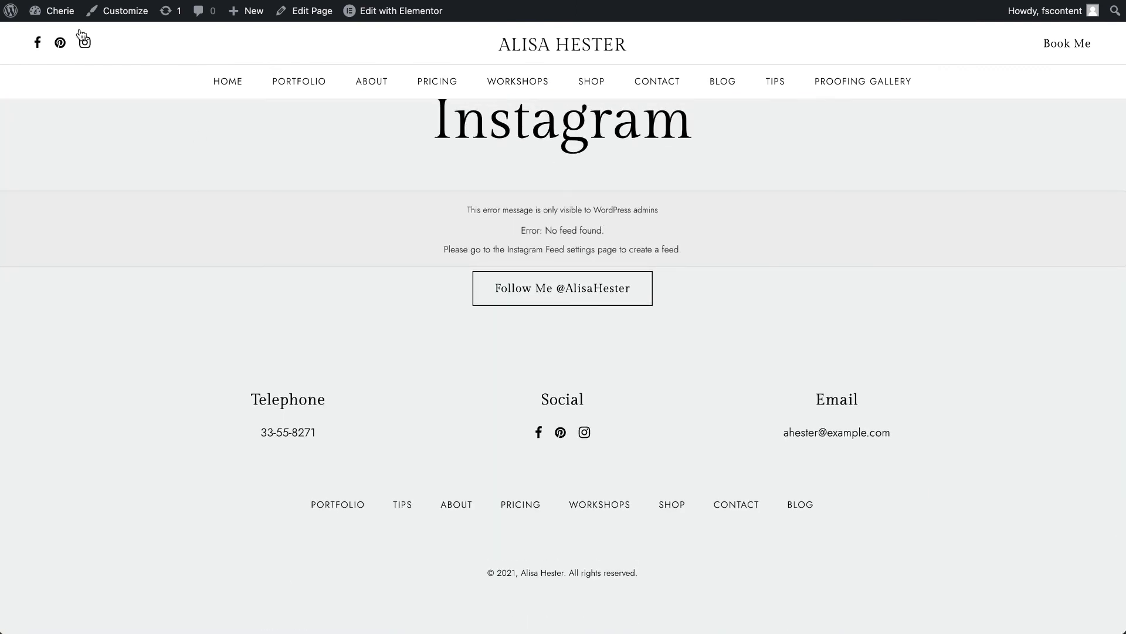
{"action": "left_click", "coordinate": [50, 17]}
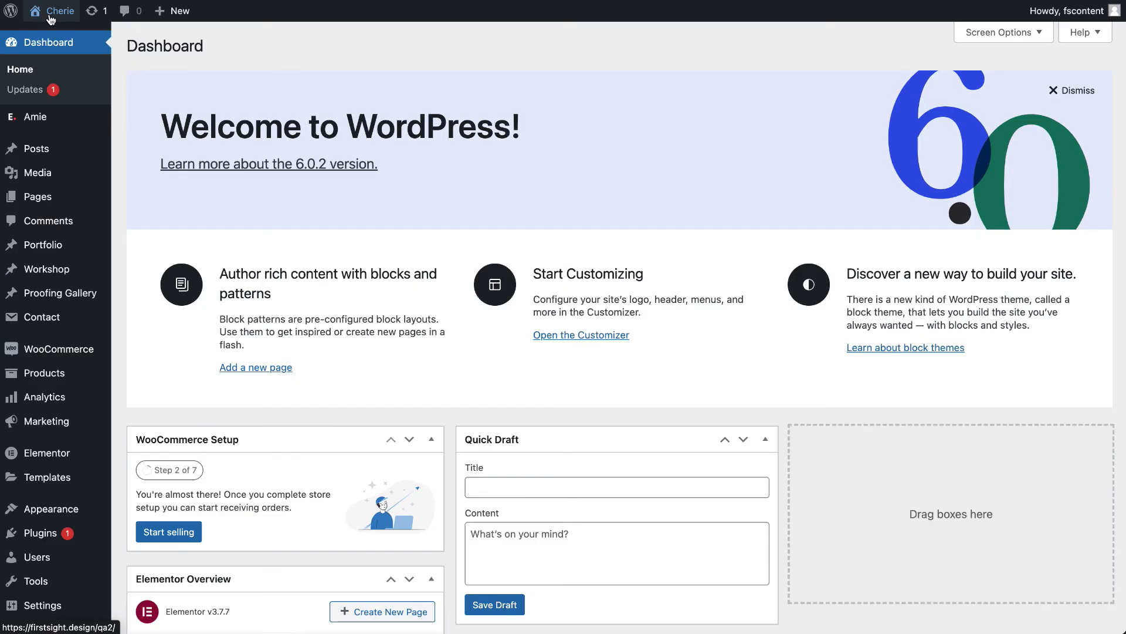
{"action": "scroll", "coordinate": [35, 411], "scroll_direction": "down", "scroll_amount": 10}
{"action": "left_click", "coordinate": [51, 598]}
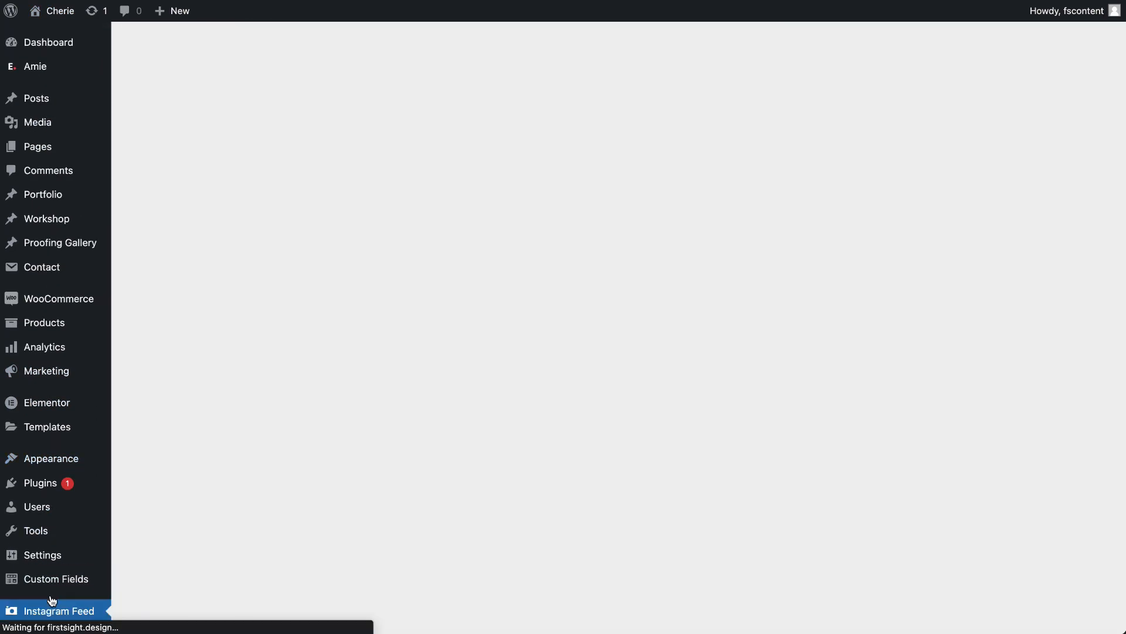
{"action": "left_click", "coordinate": [281, 141]}
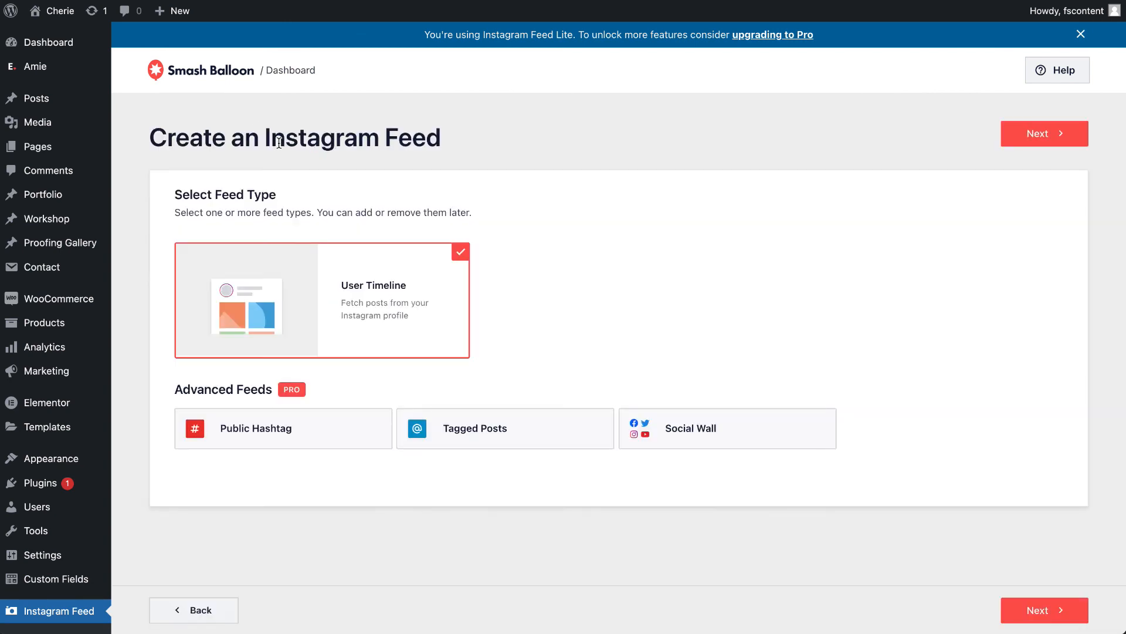
- Create a User Timeline feed by connecting a Personal Instagram account, confirming the domain, and selecting amie.wp.theme as the source
{"action": "left_click", "coordinate": [1048, 134]}
{"action": "left_click", "coordinate": [969, 271]}
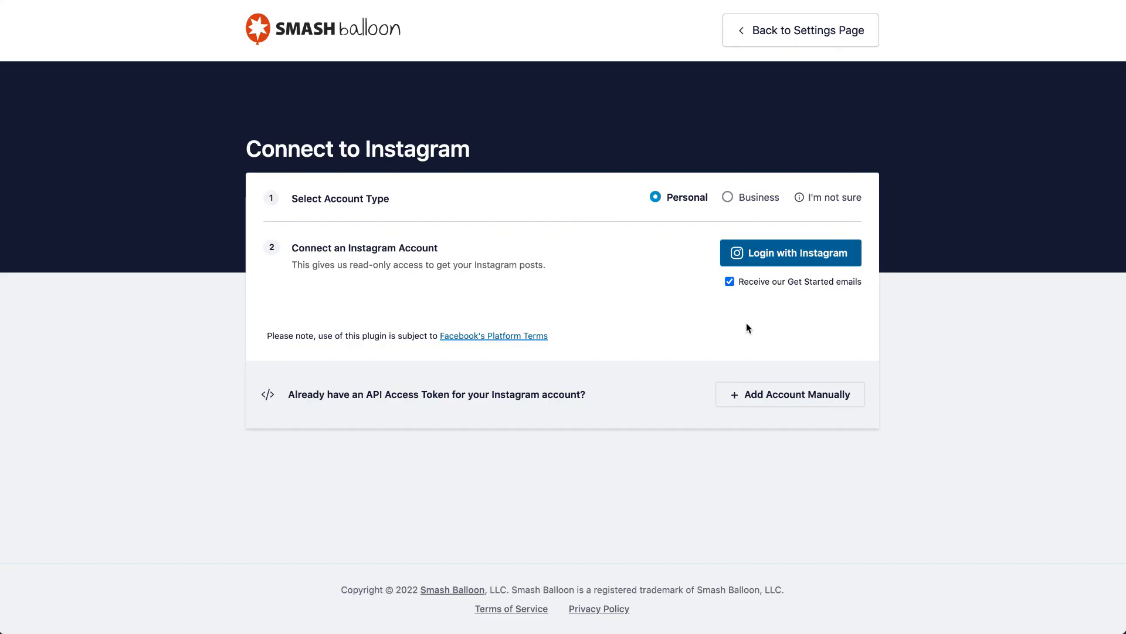
{"action": "left_click", "coordinate": [796, 257]}
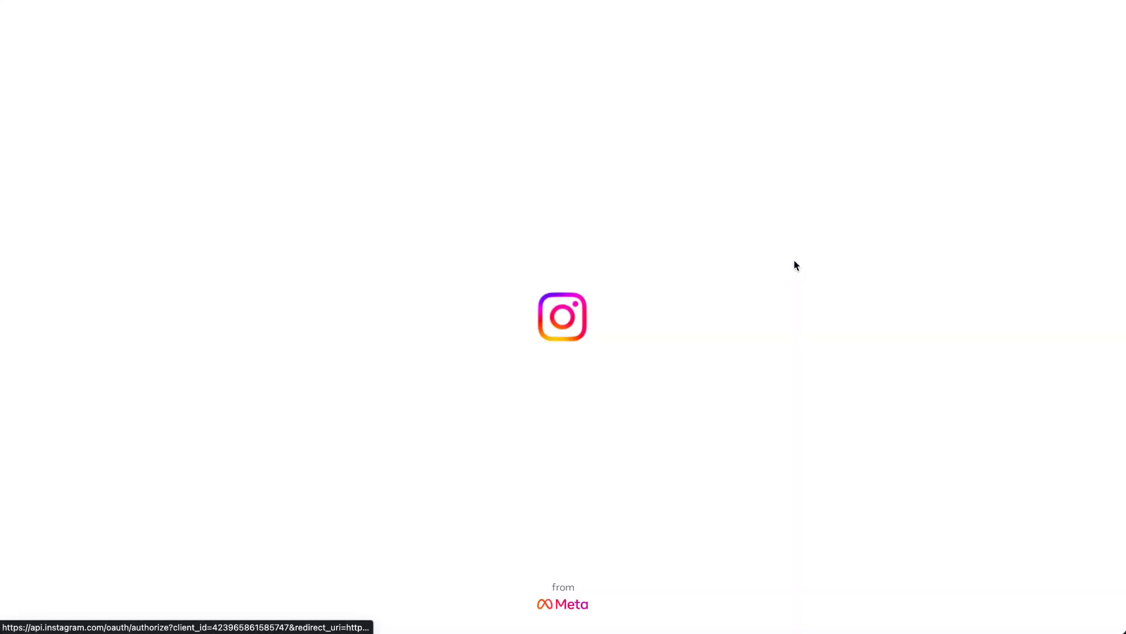
{"action": "left_click", "coordinate": [636, 317]}
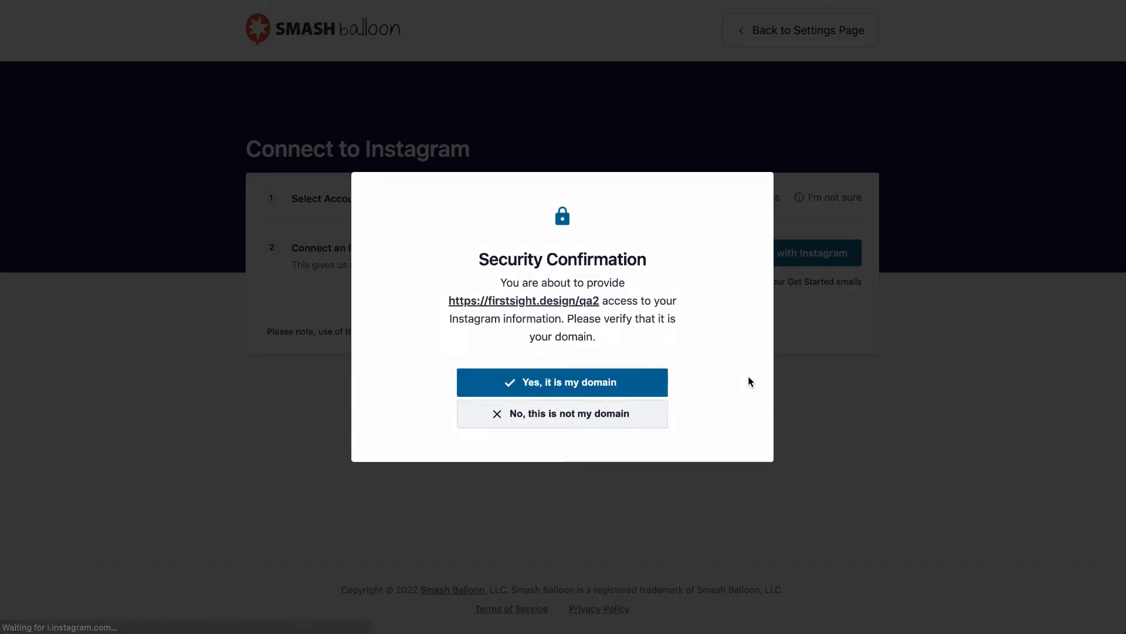
{"action": "left_click", "coordinate": [622, 392]}
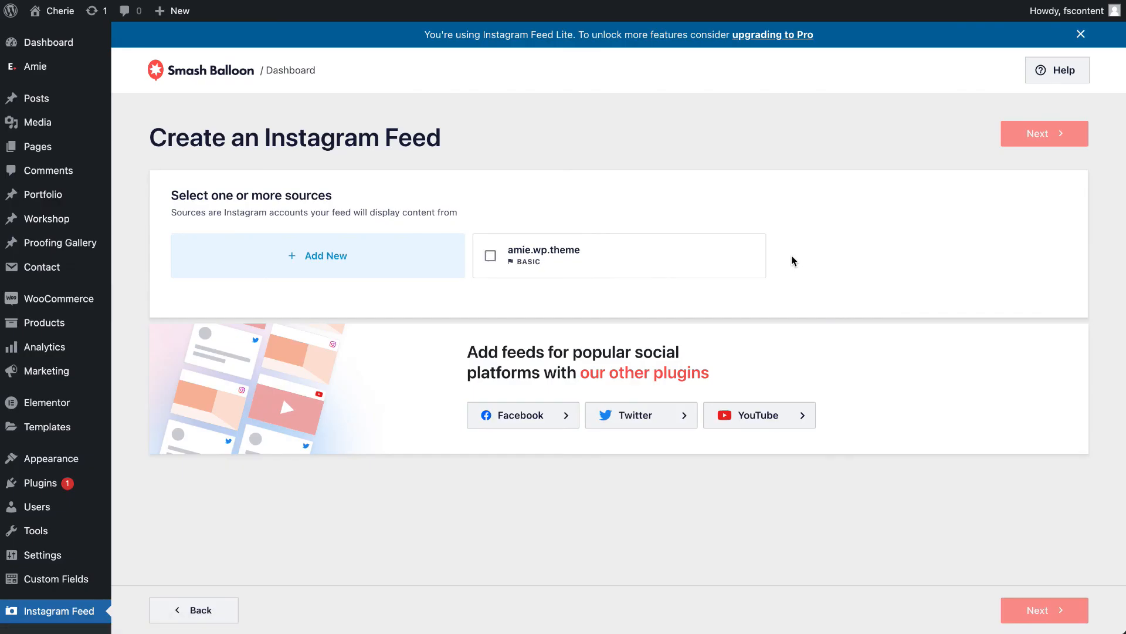
{"action": "left_click", "coordinate": [585, 256]}
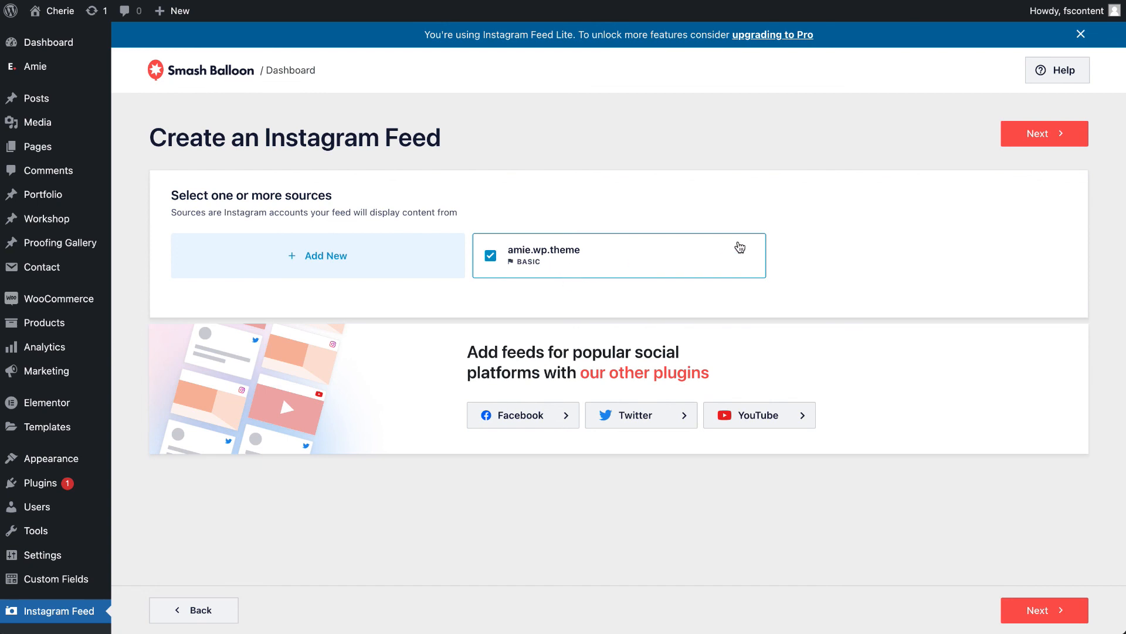
- Create the feed from the amie.wp.theme source, dismiss the embedding tips and save the feed
{"action": "left_click", "coordinate": [1046, 135]}
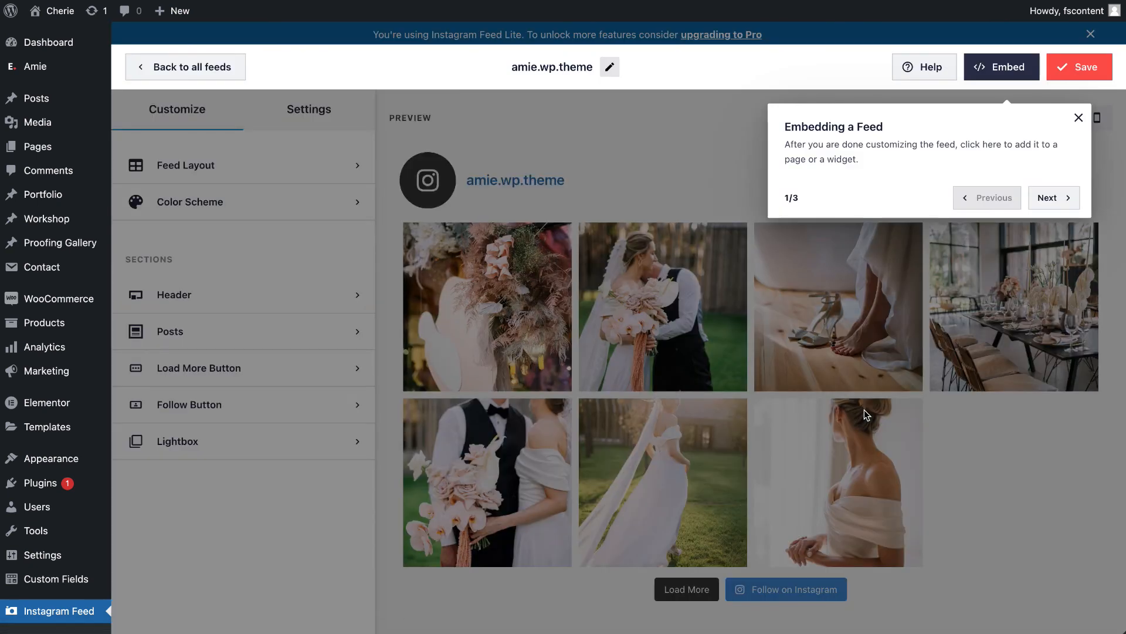
{"action": "left_click", "coordinate": [1079, 118]}
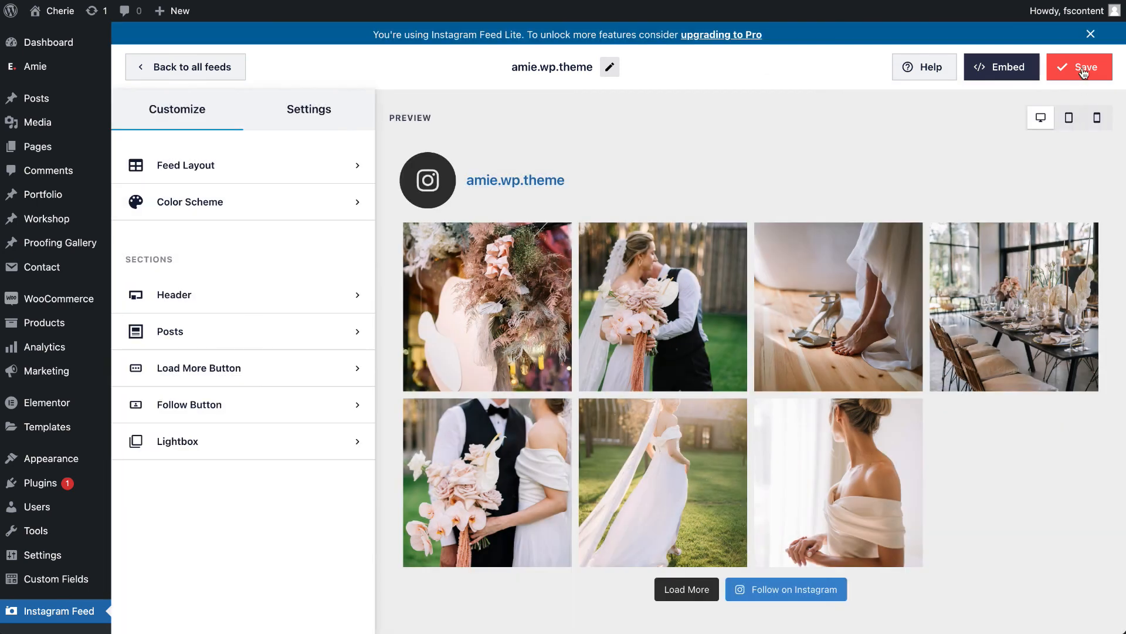
{"action": "left_click", "coordinate": [1084, 68]}
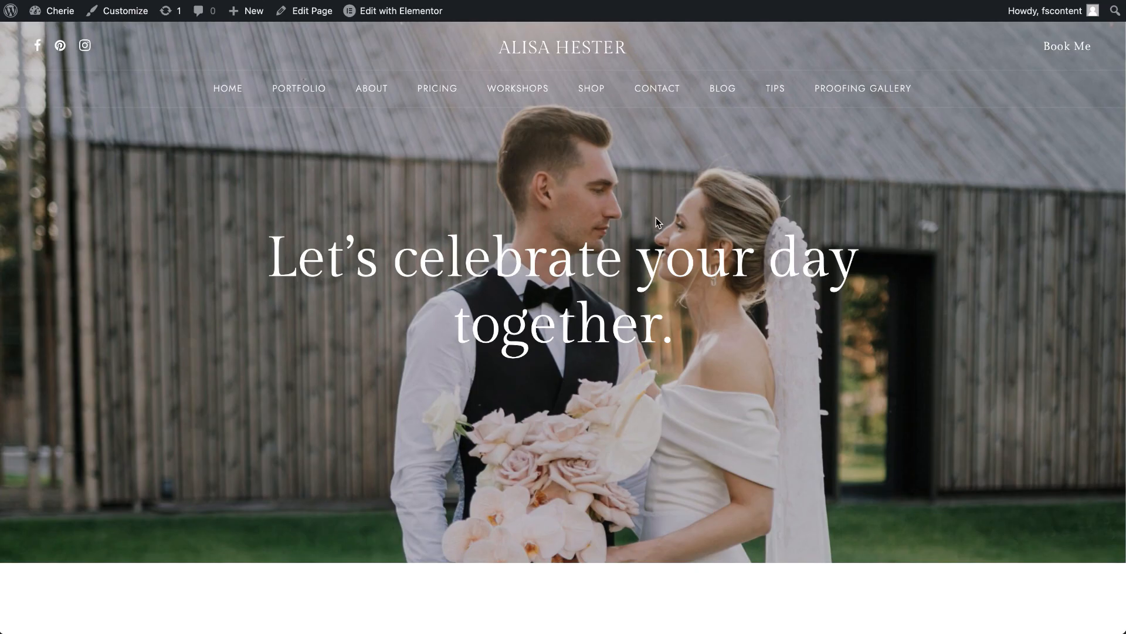
- Check how the connected feed appears in the Instagram section of the live home page
{"action": "left_click", "coordinate": [656, 217]}
{"action": "scroll", "coordinate": [507, 322], "scroll_direction": "down", "scroll_amount": 20}
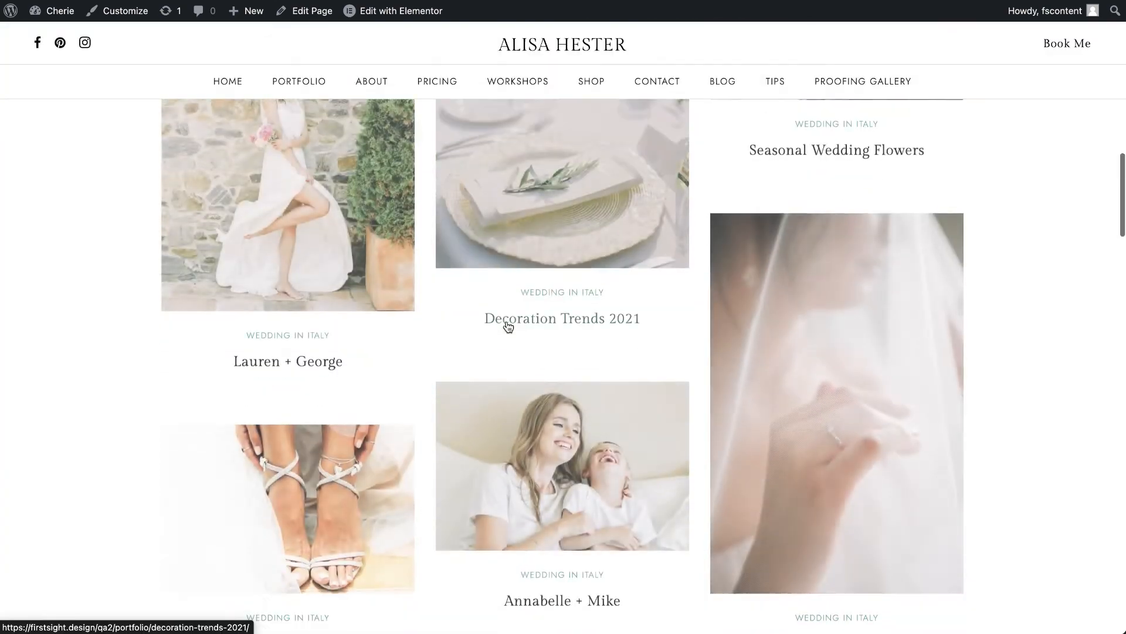
{"action": "scroll", "coordinate": [507, 323], "scroll_direction": "down", "scroll_amount": 15}
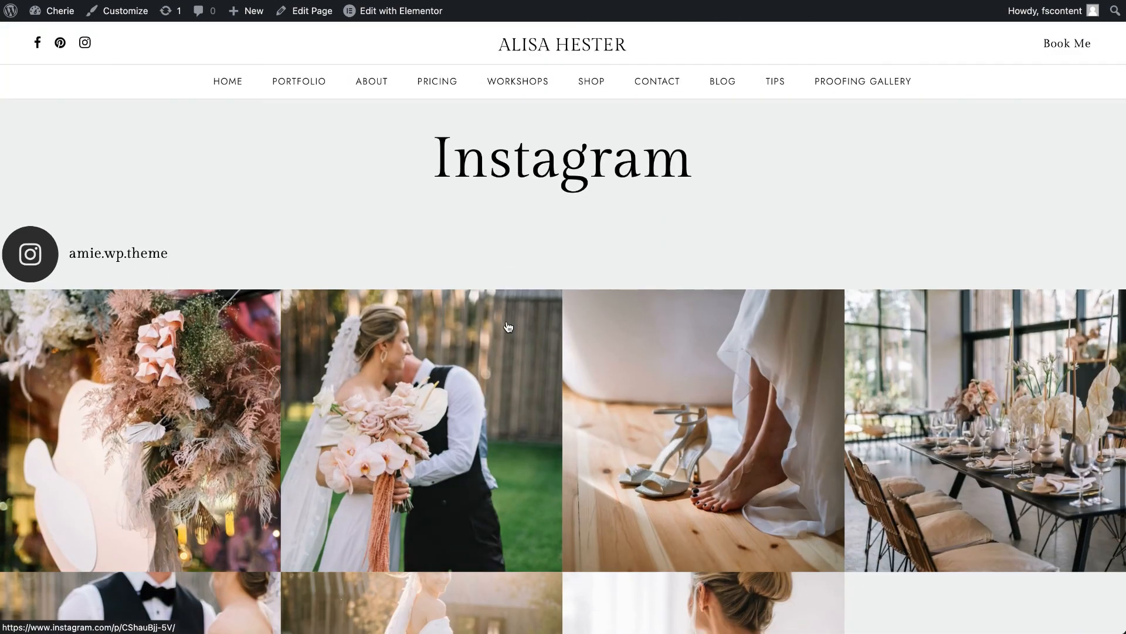
{"action": "scroll", "coordinate": [507, 323], "scroll_direction": "down", "scroll_amount": 5}
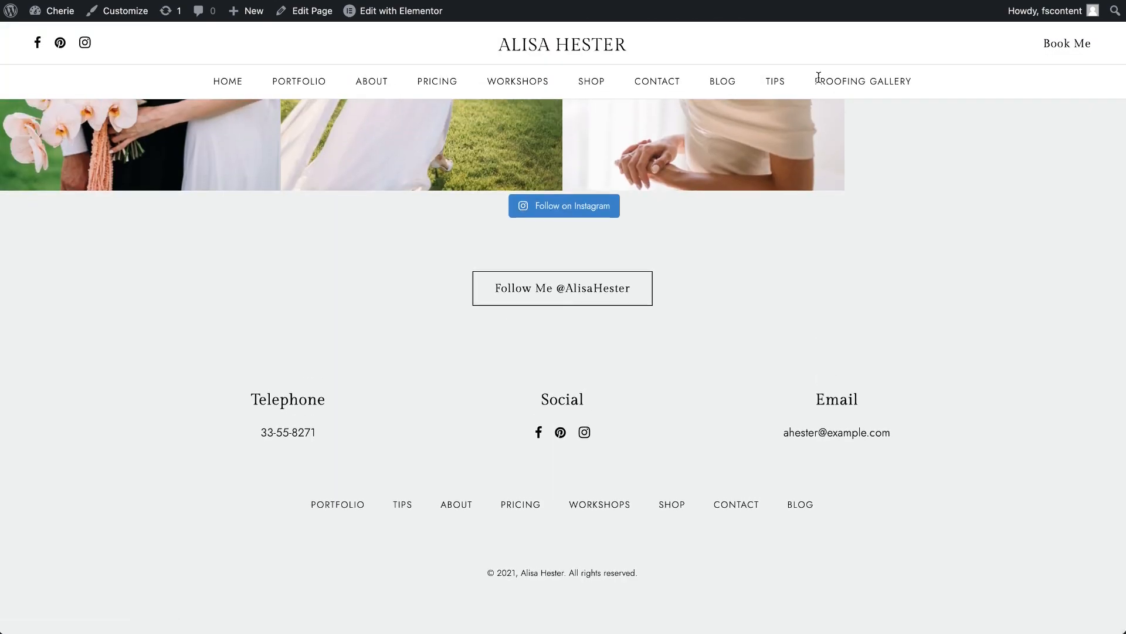
{"action": "scroll", "coordinate": [620, 452], "scroll_direction": "up", "scroll_amount": 10}
{"action": "scroll", "coordinate": [621, 450], "scroll_direction": "up", "scroll_amount": 1}
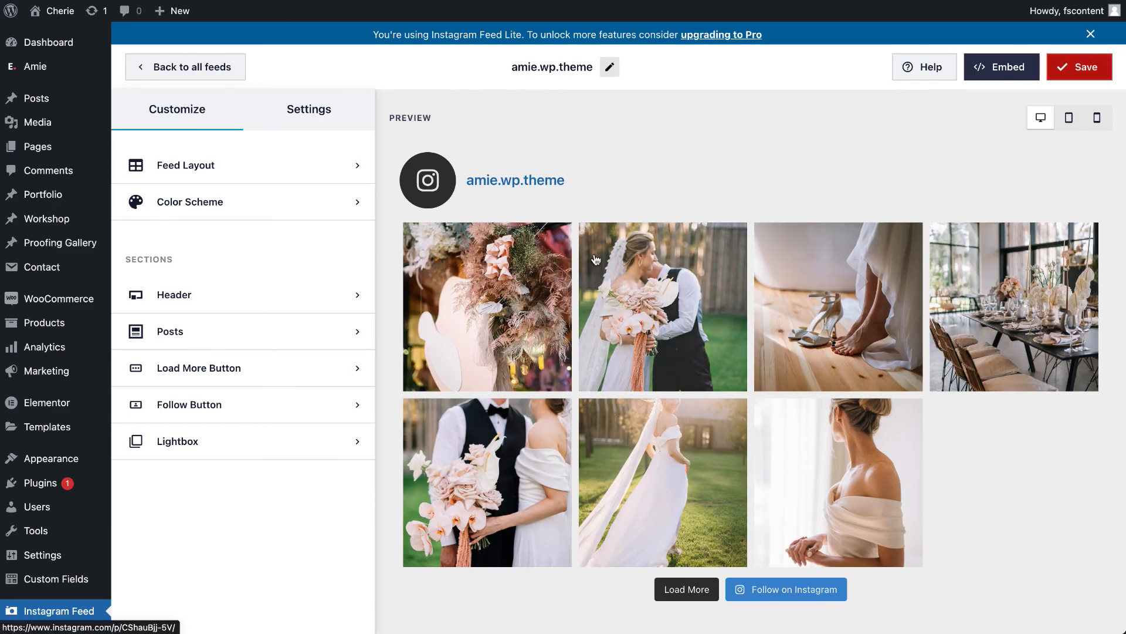
- Disable the header in the amie.wp.theme feed's customization options
{"action": "left_click", "coordinate": [325, 121]}
{"action": "left_click", "coordinate": [176, 111]}
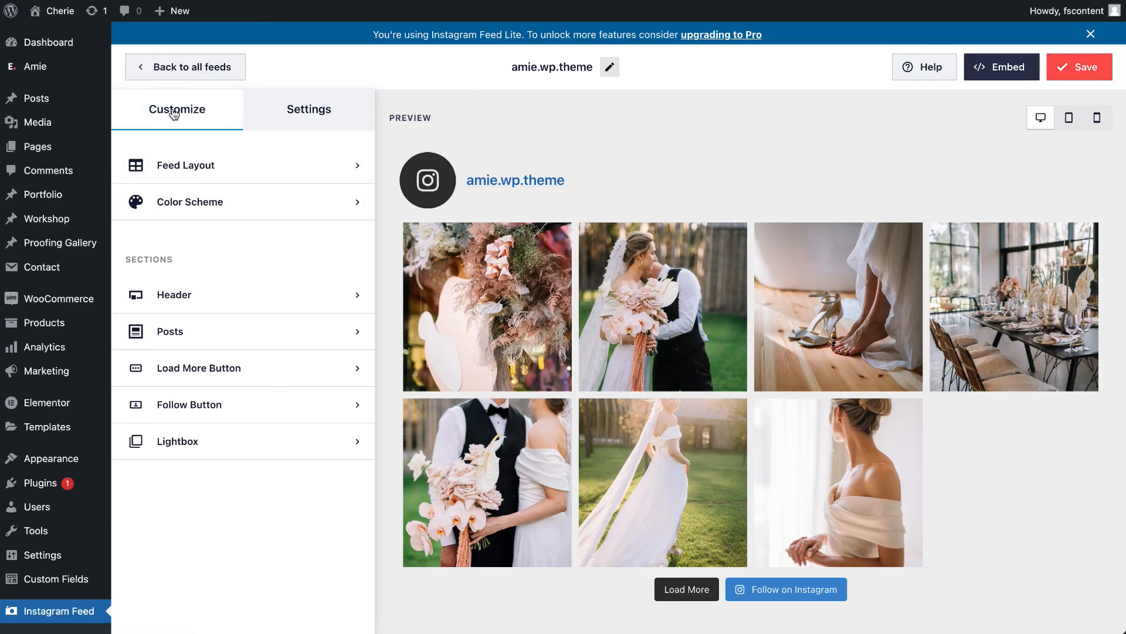
{"action": "left_click", "coordinate": [192, 287]}
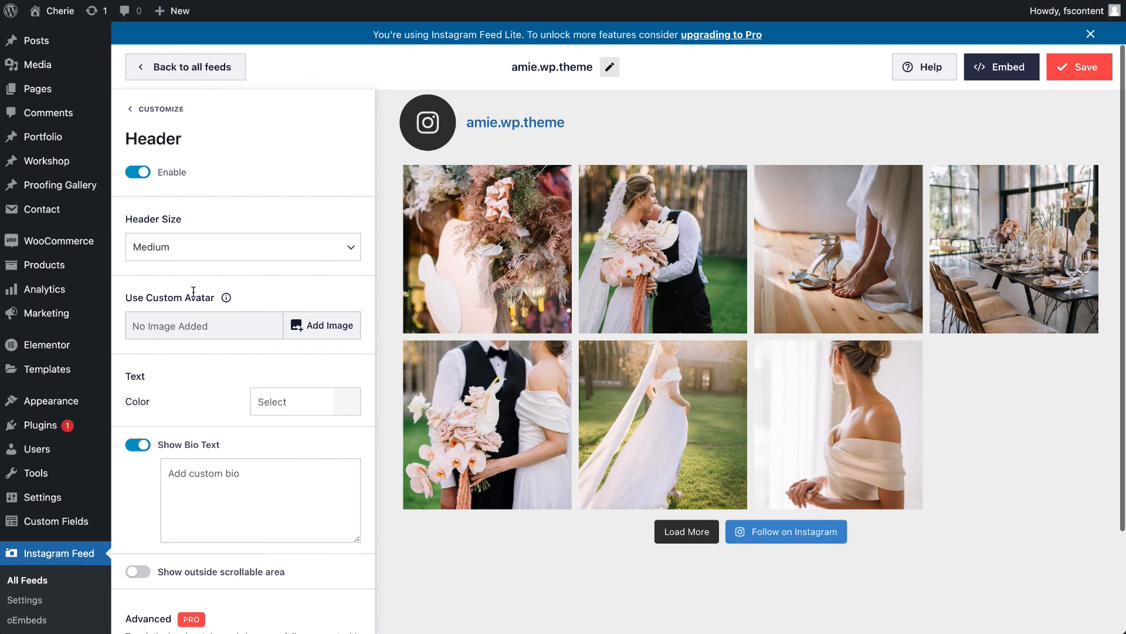
{"action": "left_click", "coordinate": [136, 173]}
{"action": "left_click", "coordinate": [172, 110]}
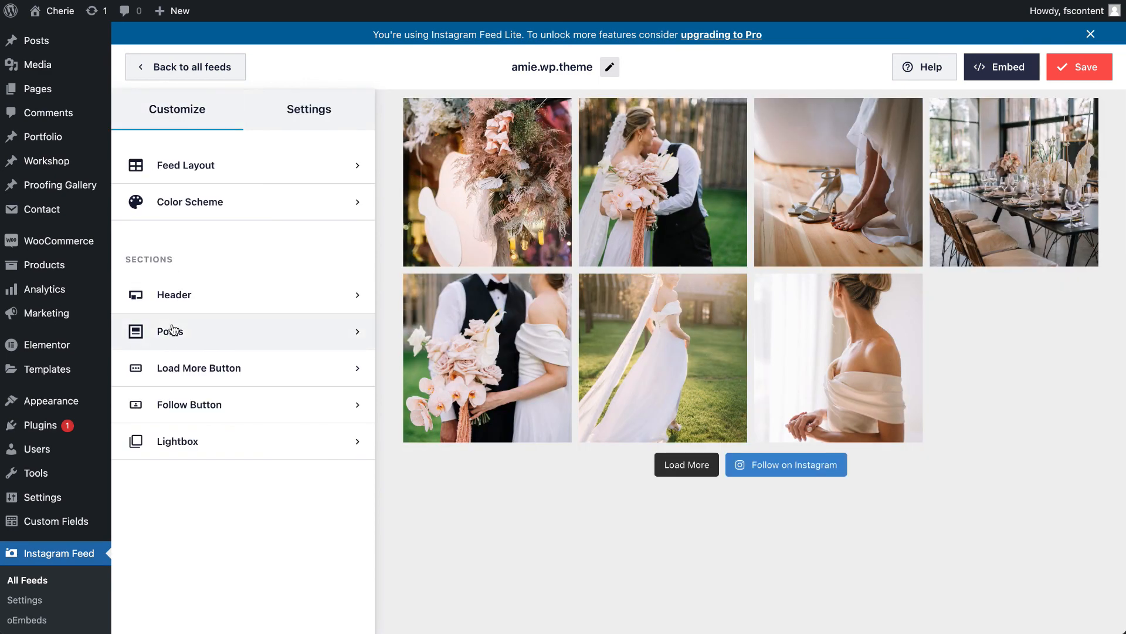
- Disable the feed's Load More button and recheck its options
{"action": "left_click", "coordinate": [169, 368]}
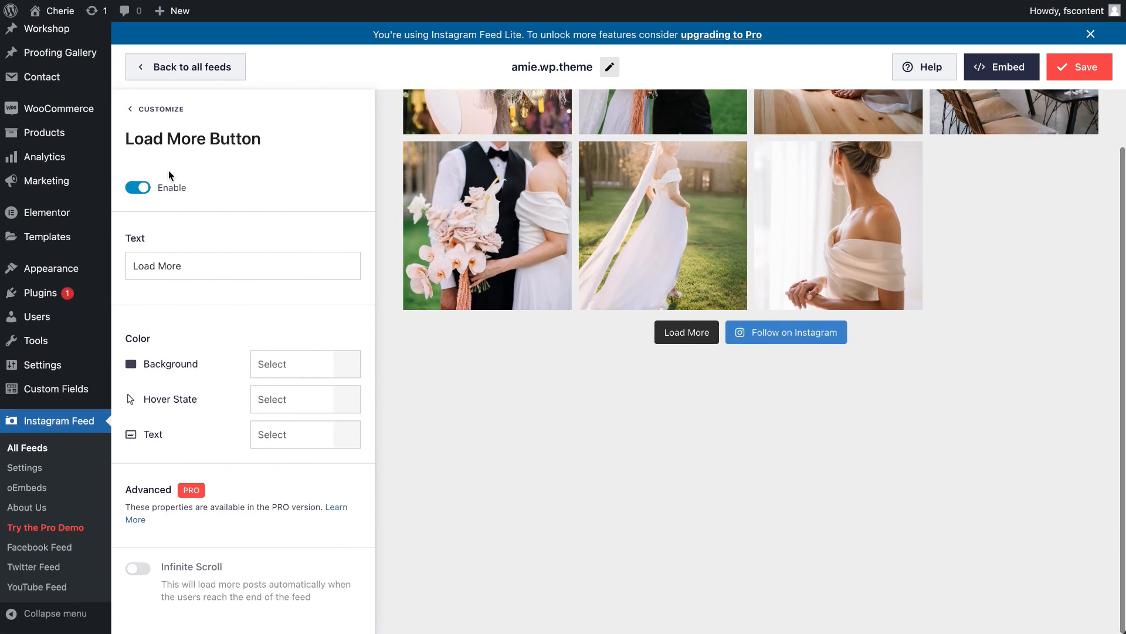
{"action": "left_click", "coordinate": [141, 189]}
{"action": "left_click", "coordinate": [138, 111]}
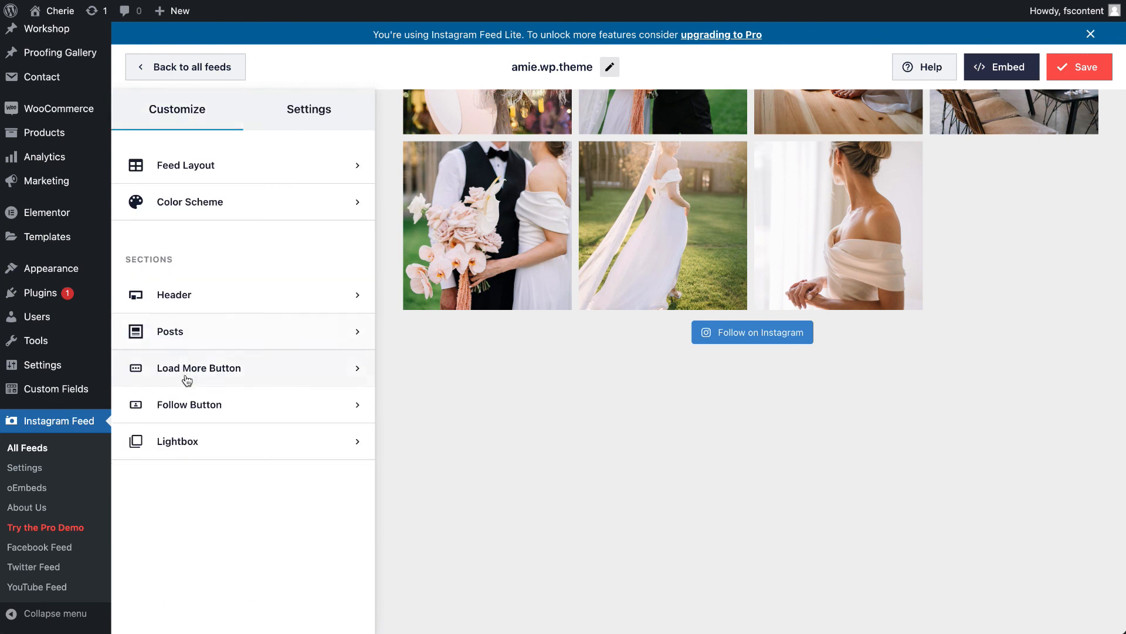
{"action": "left_click", "coordinate": [156, 369]}
{"action": "left_click", "coordinate": [141, 110]}
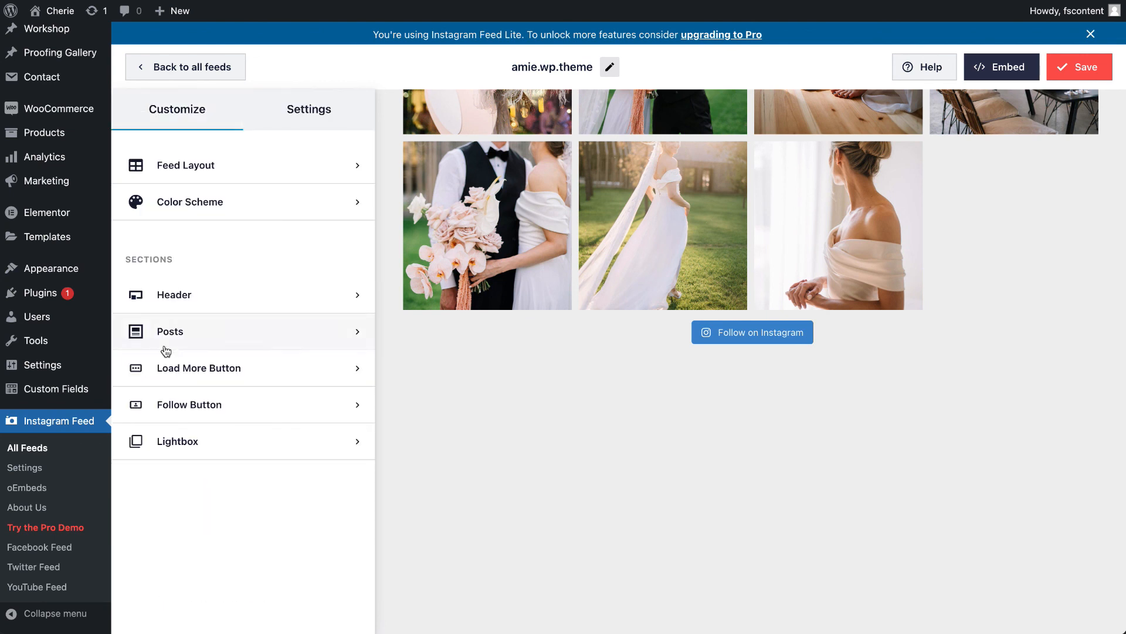
{"action": "left_click", "coordinate": [166, 368]}
{"action": "left_click", "coordinate": [146, 117]}
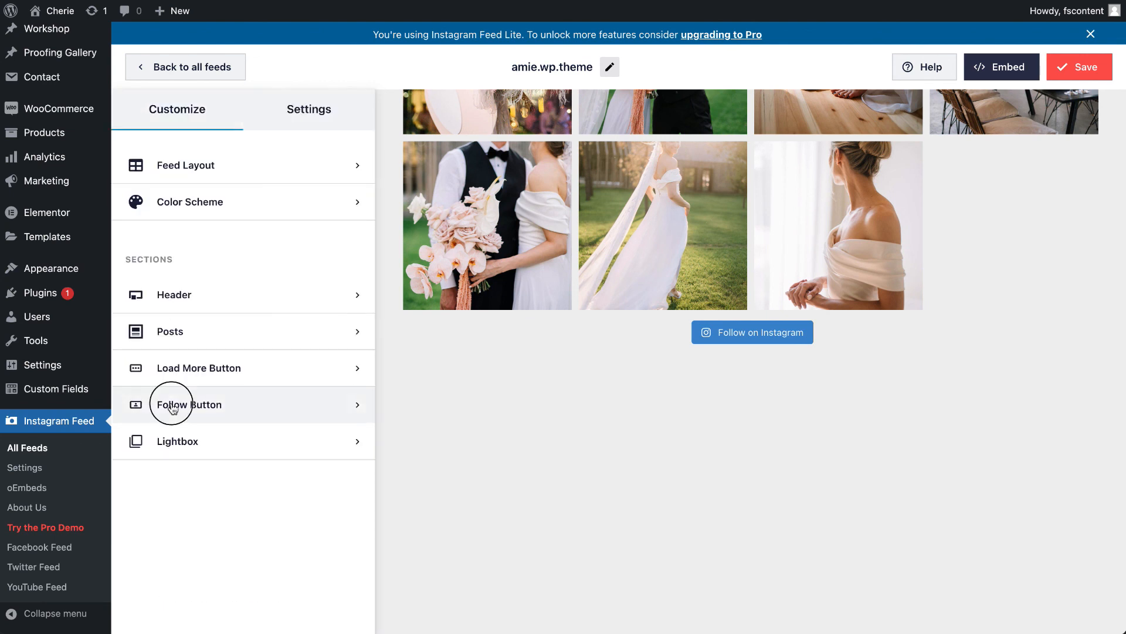
- Disable the feed's Follow button and save the feed
{"action": "left_click", "coordinate": [138, 406]}
{"action": "left_click", "coordinate": [139, 188]}
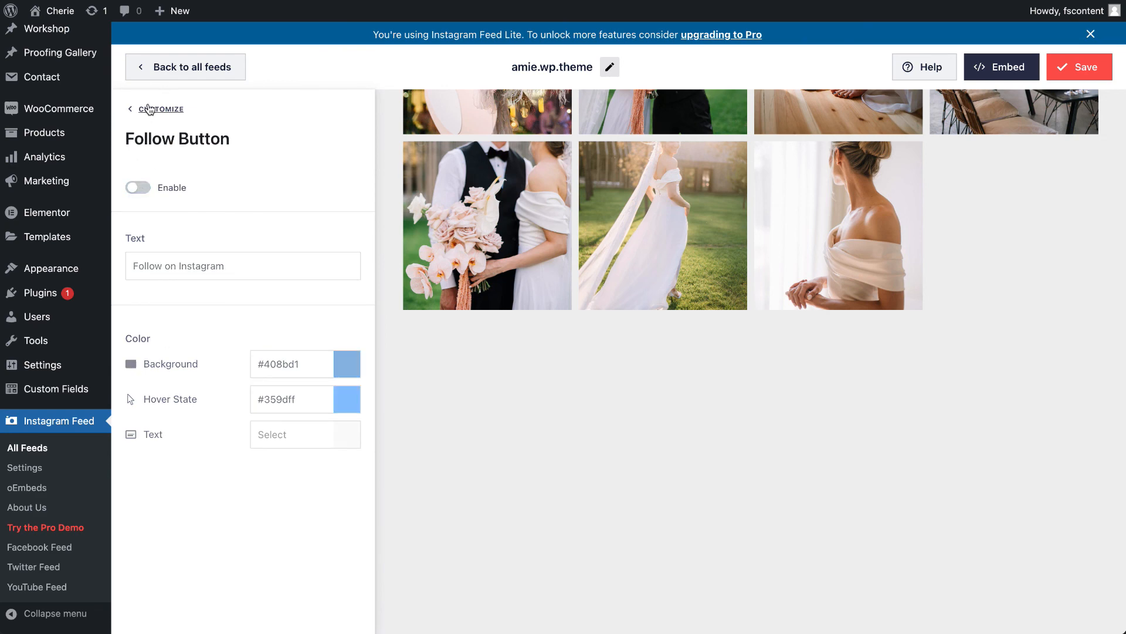
{"action": "left_click", "coordinate": [142, 121]}
{"action": "scroll", "coordinate": [998, 112], "scroll_direction": "up", "scroll_amount": 3}
{"action": "left_click", "coordinate": [1053, 71]}
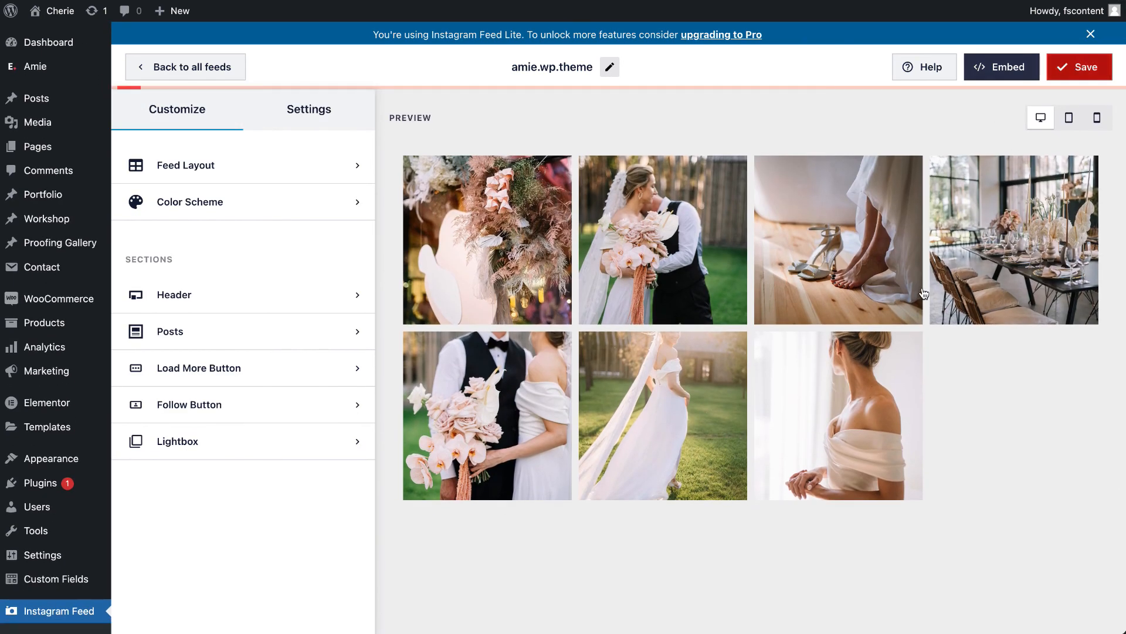
- Enable Custom Templates in the feed's Advanced settings and save the feed
{"action": "left_click", "coordinate": [297, 118]}
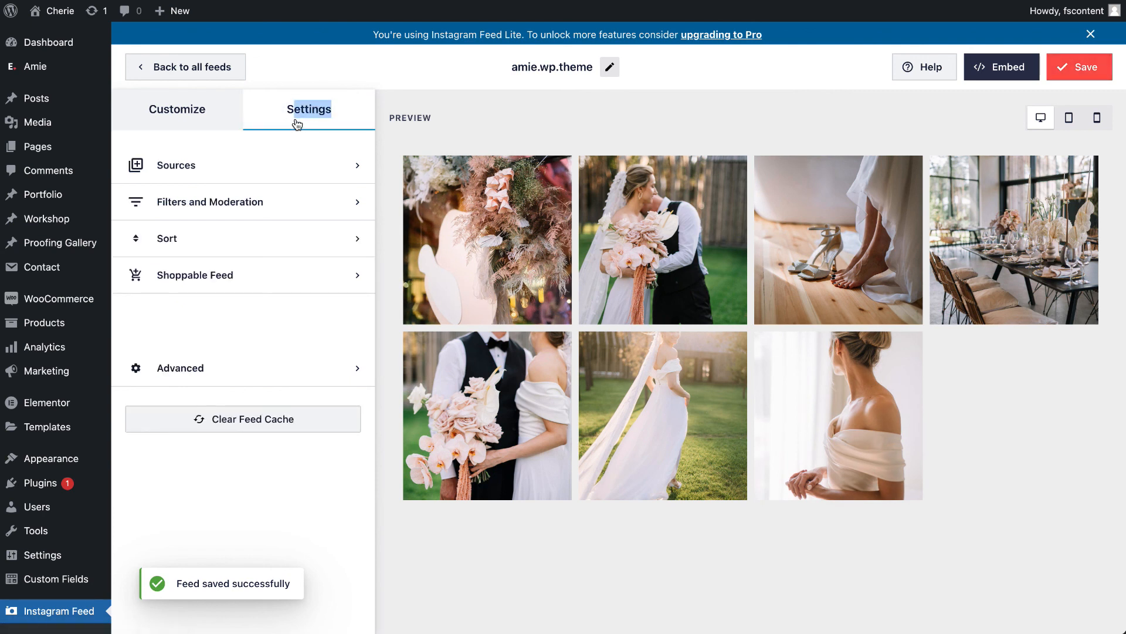
{"action": "left_click", "coordinate": [229, 378]}
{"action": "left_click", "coordinate": [137, 320]}
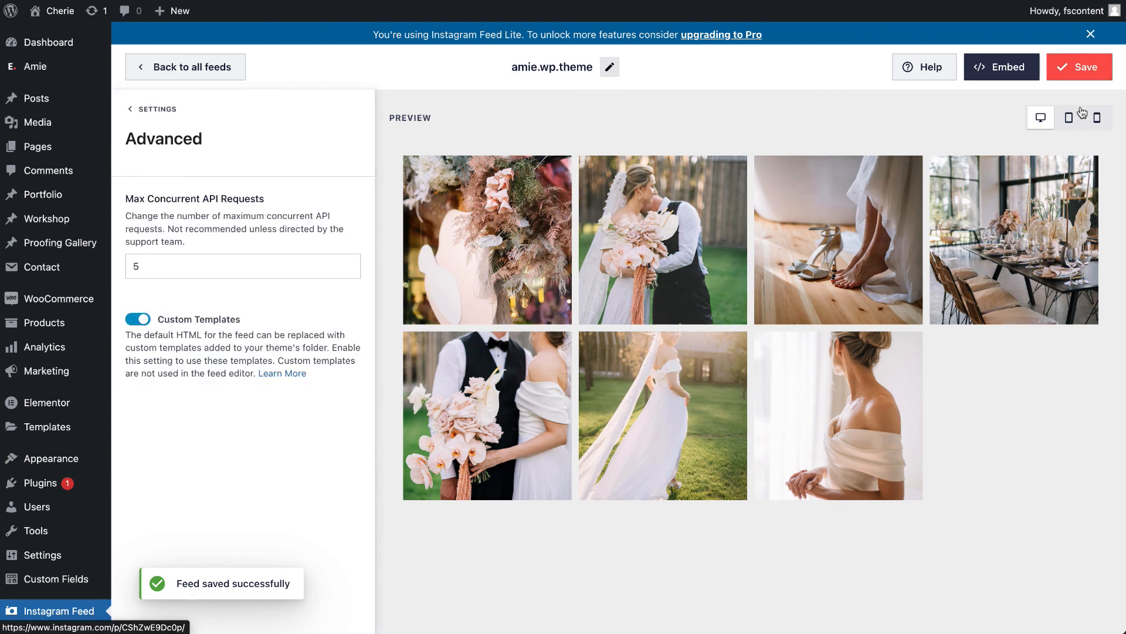
{"action": "left_click", "coordinate": [1086, 68]}
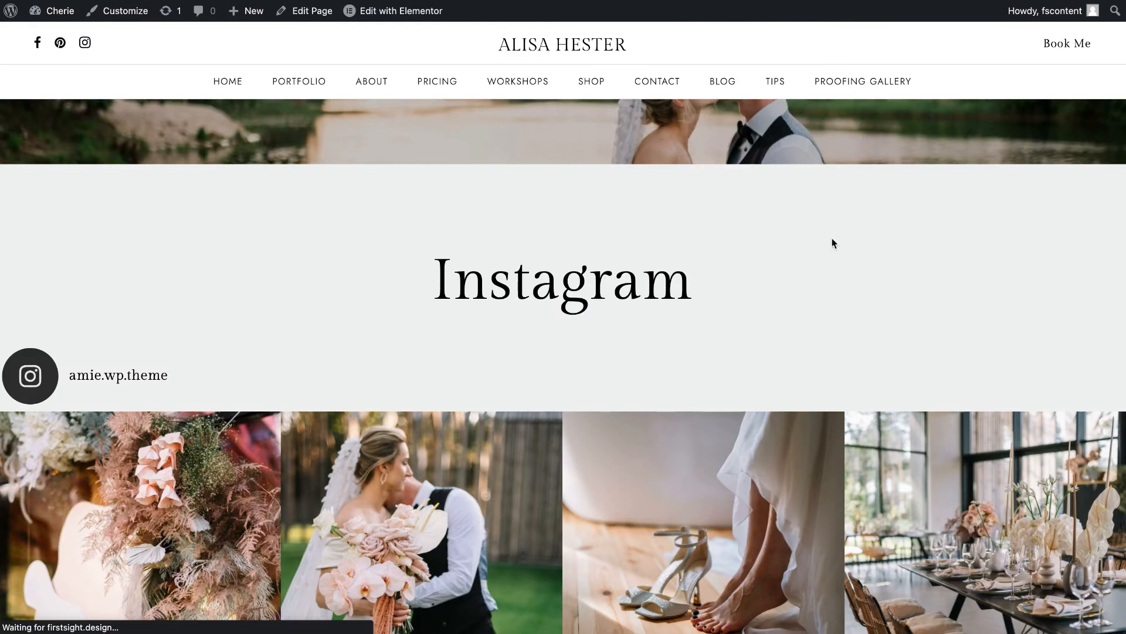
- Check the layout of the Instagram section on the live home page and reload the page
{"action": "scroll", "coordinate": [833, 240], "scroll_direction": "down", "scroll_amount": 8}
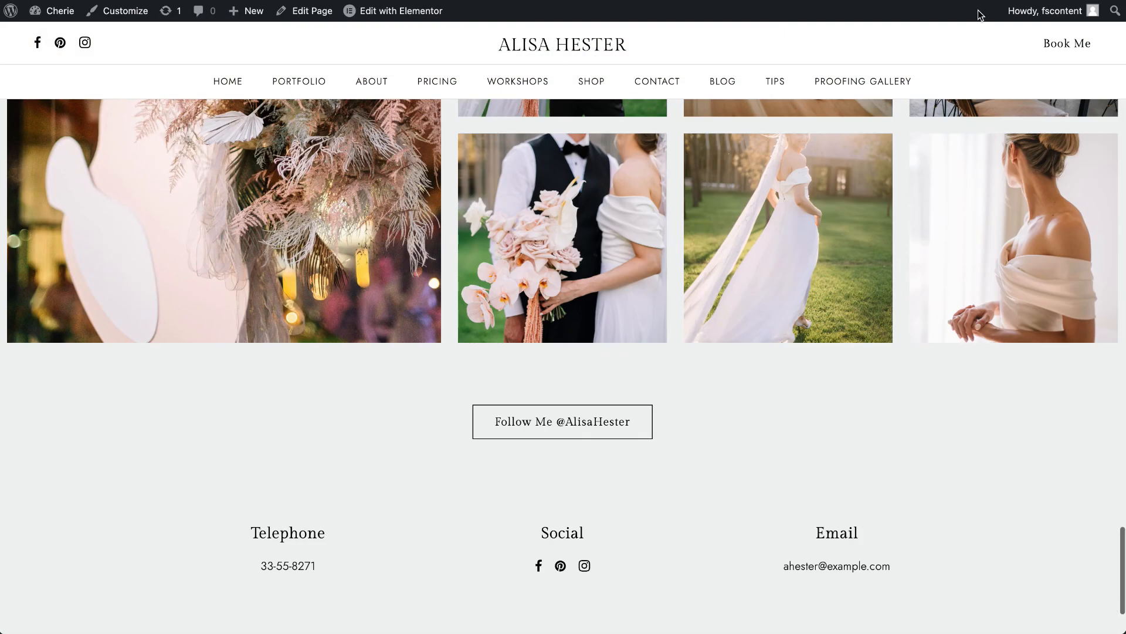
{"action": "scroll", "coordinate": [841, 227], "scroll_direction": "up", "scroll_amount": 6}
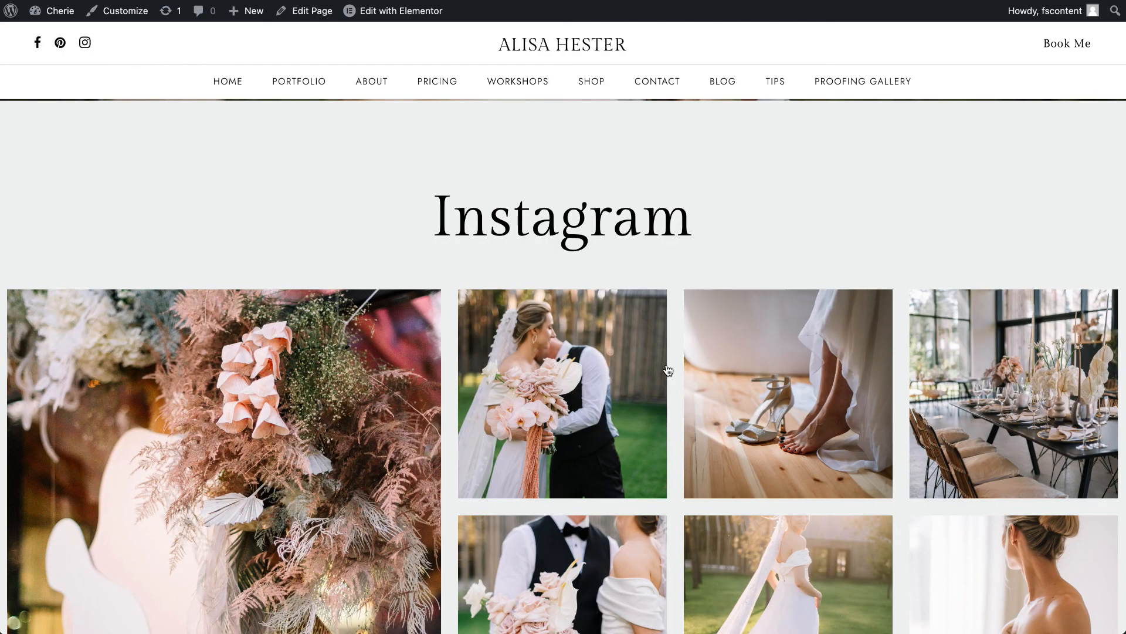
{"action": "scroll", "coordinate": [667, 370], "scroll_direction": "down", "scroll_amount": 5}
{"action": "scroll", "coordinate": [668, 370], "scroll_direction": "up", "scroll_amount": 3}
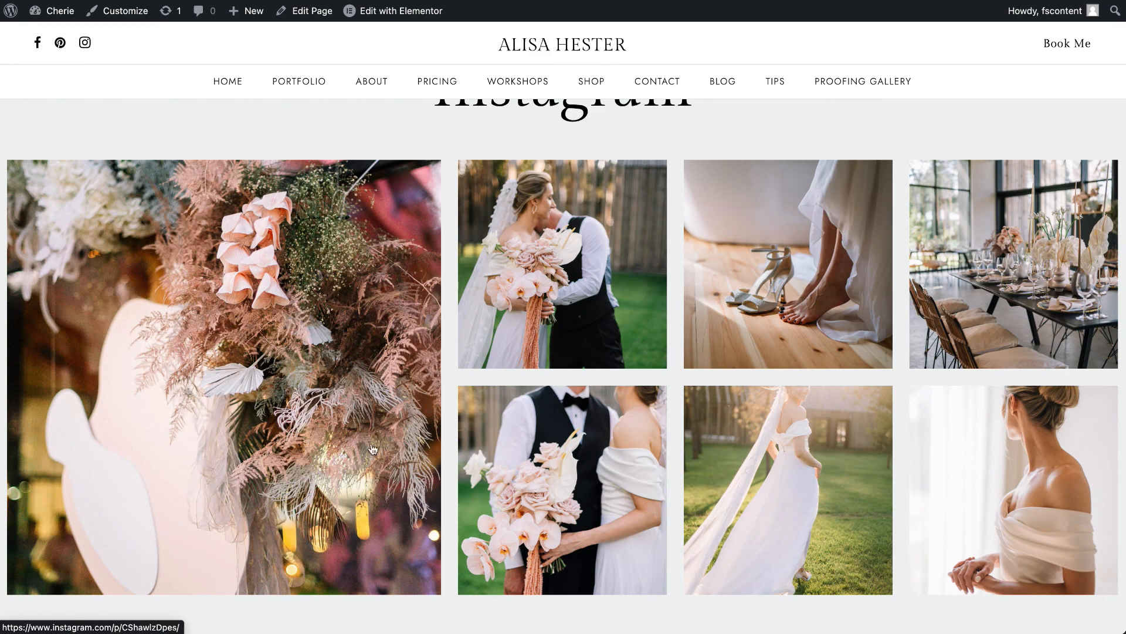
{"action": "key", "text": "super+r"}
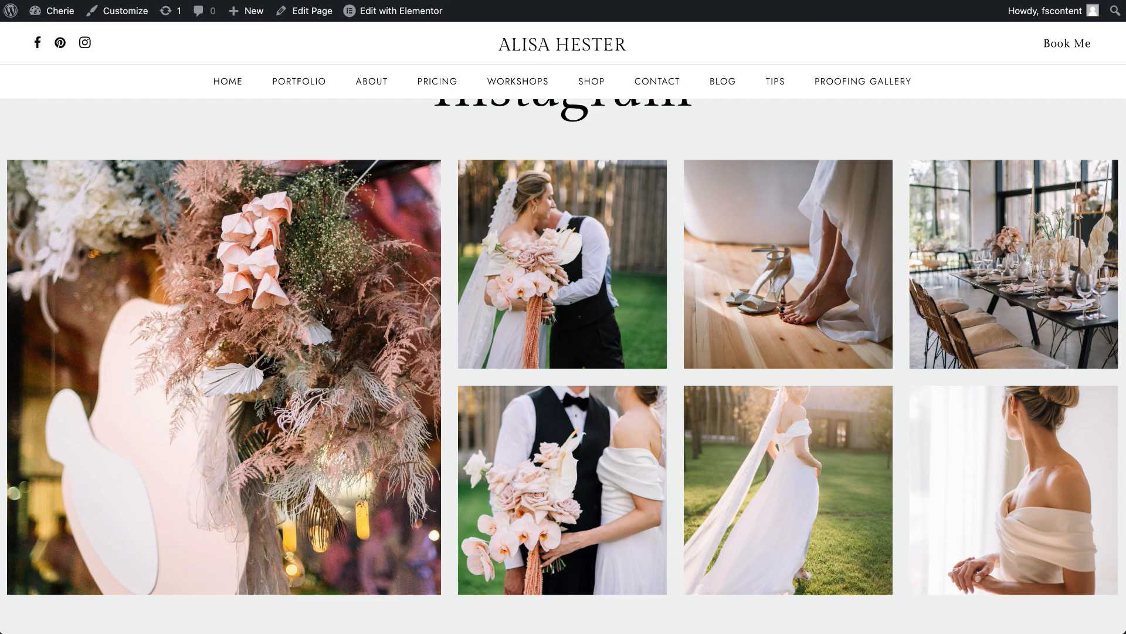
- Return to the feed's Advanced settings with the Custom Templates option and save the feed again
{"action": "left_click", "coordinate": [892, 1]}
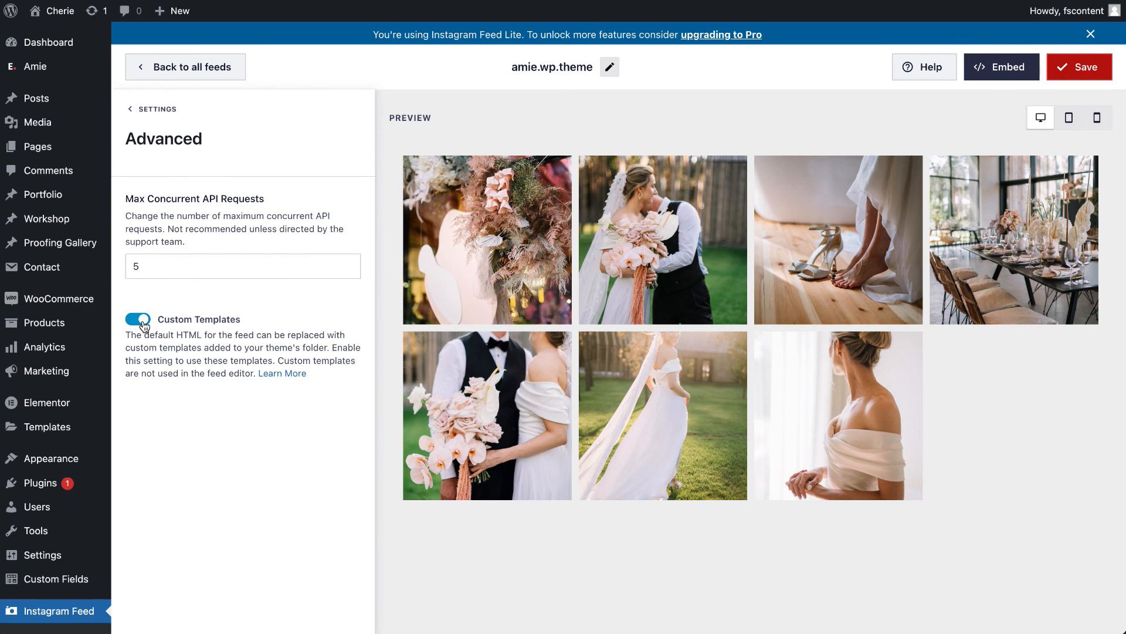
{"action": "left_click", "coordinate": [1102, 65]}
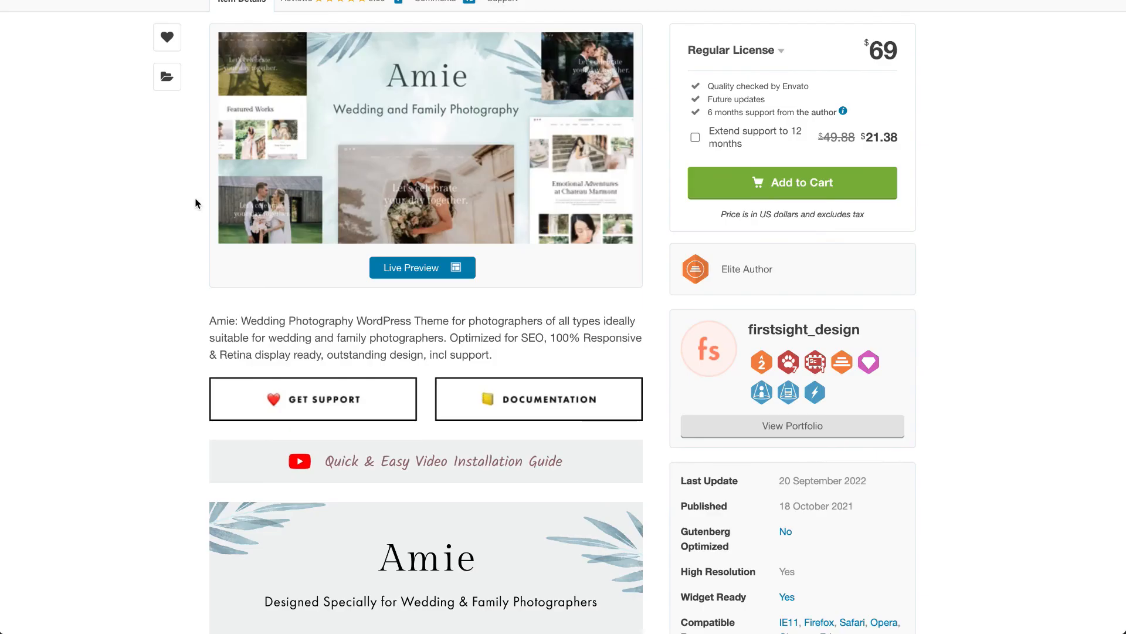
- Review the Amie theme's ThemeForest item page for its support, documentation and video installation guide links
{"action": "scroll", "coordinate": [197, 203], "scroll_direction": "up", "scroll_amount": 4}
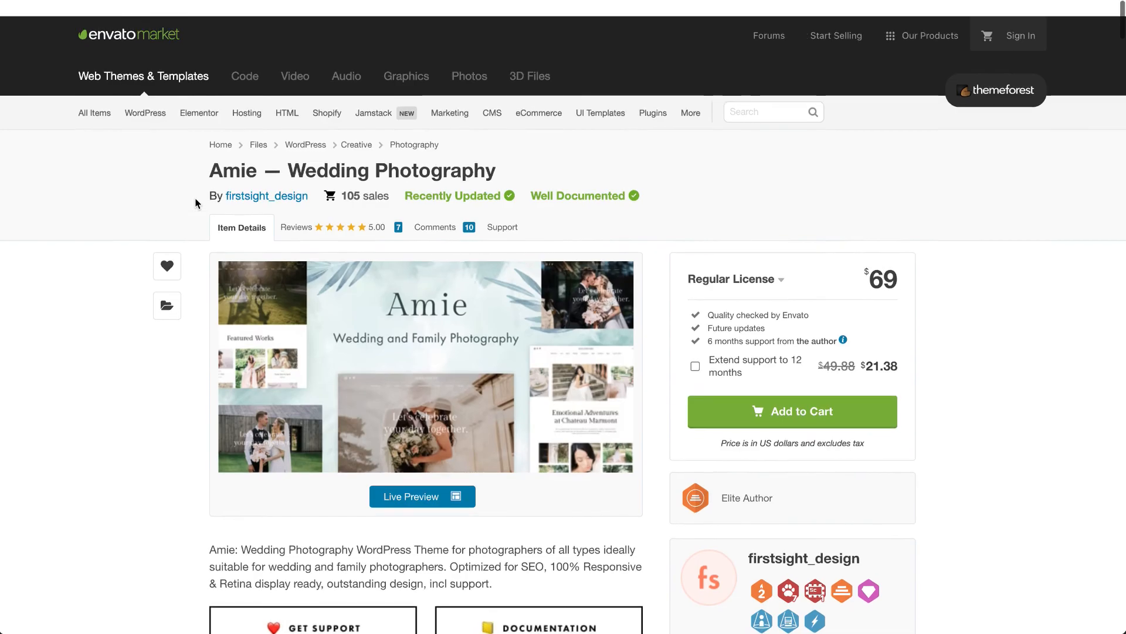
{"action": "scroll", "coordinate": [197, 203], "scroll_direction": "down", "scroll_amount": 4}
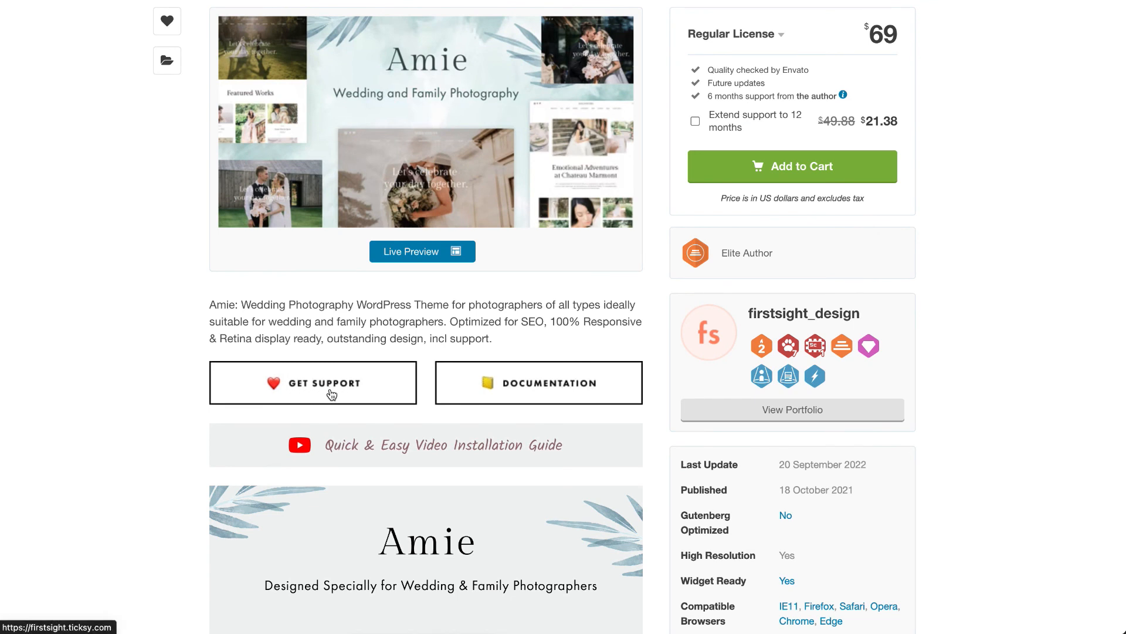
{"action": "scroll", "coordinate": [332, 394], "scroll_direction": "up", "scroll_amount": 2}
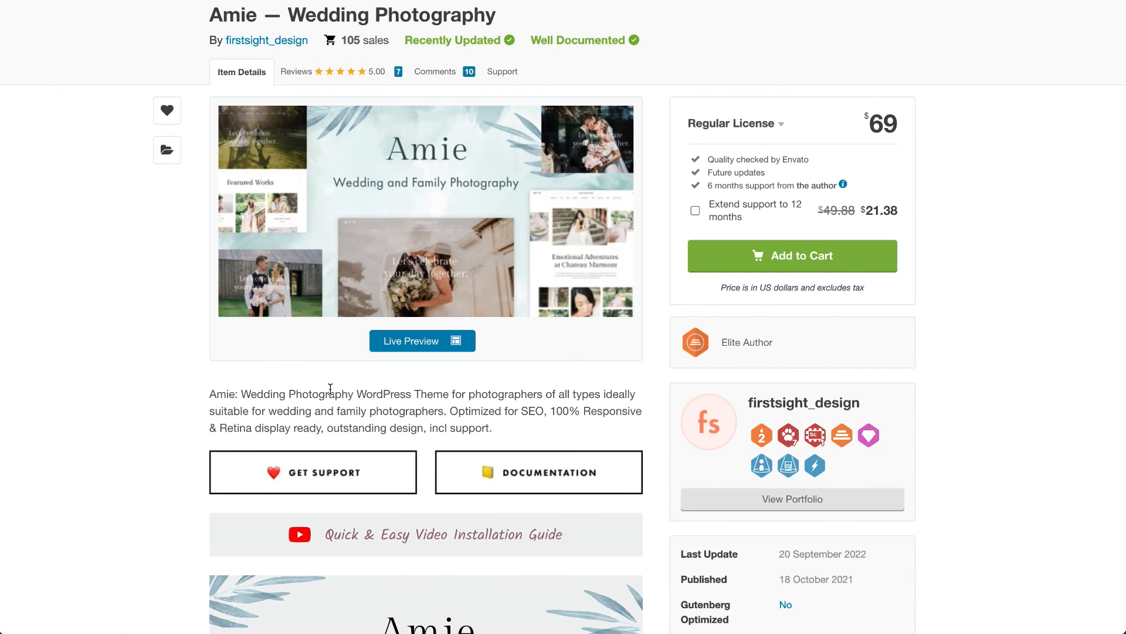